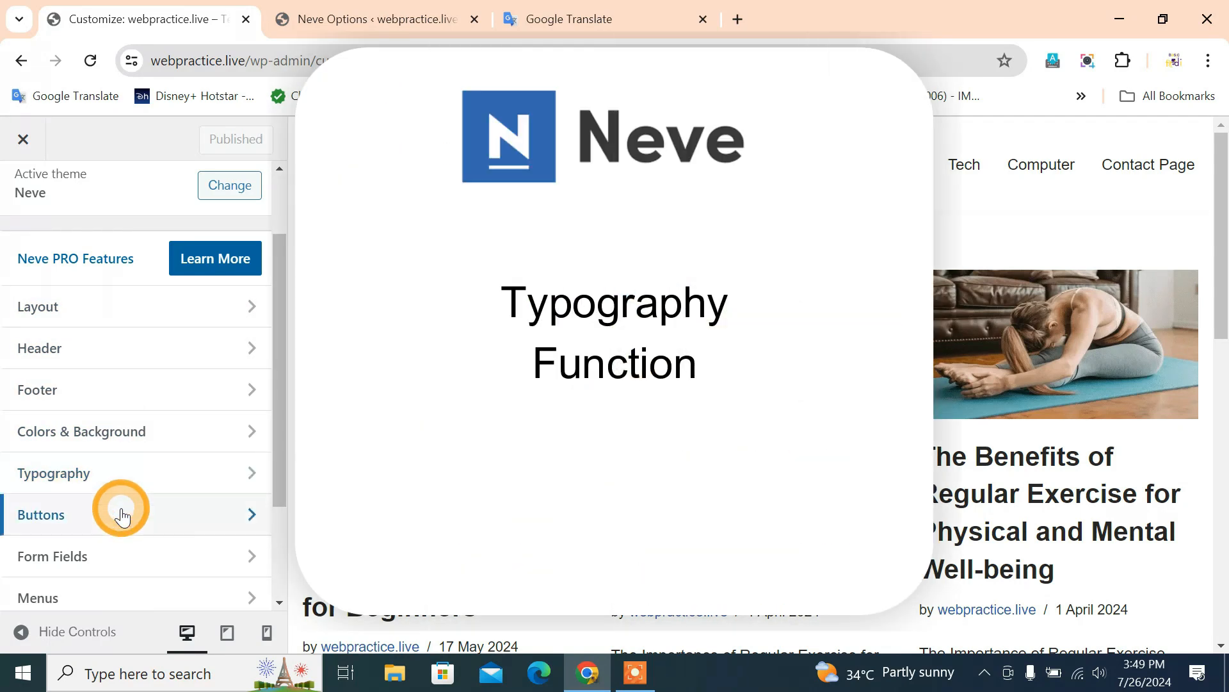
{"action": "scroll", "coordinate": [122, 515], "scroll_direction": "down", "scroll_amount": 2}
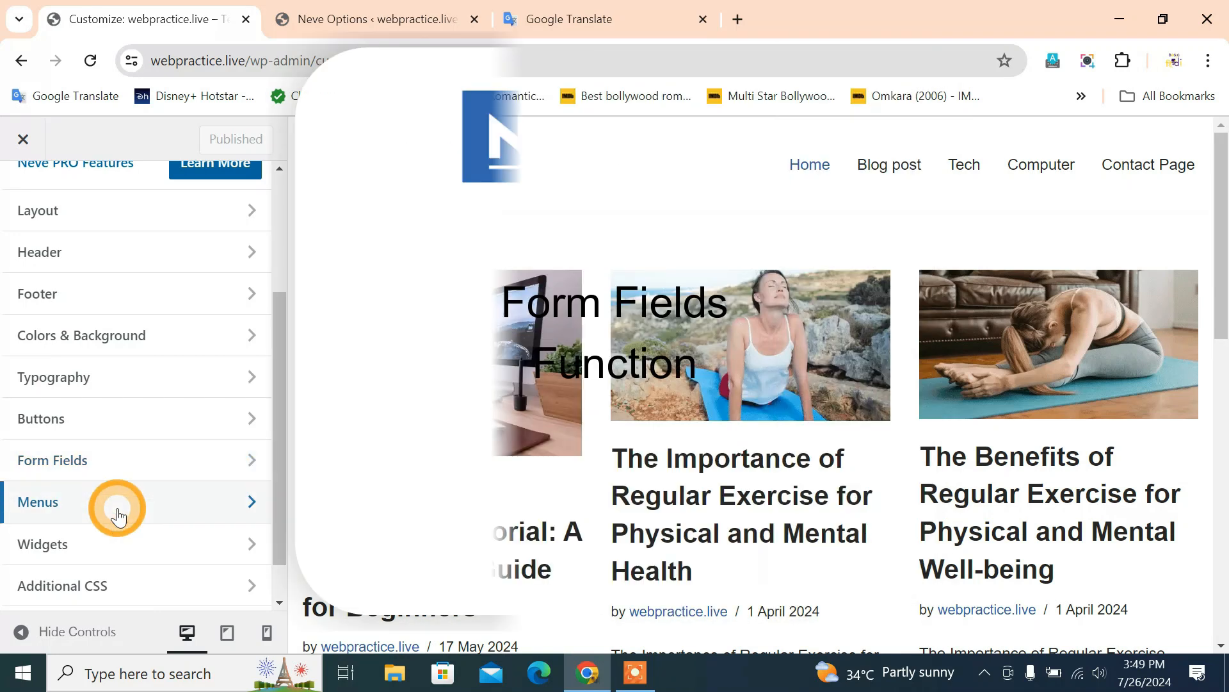
{"action": "scroll", "coordinate": [110, 542], "scroll_direction": "down", "scroll_amount": 1}
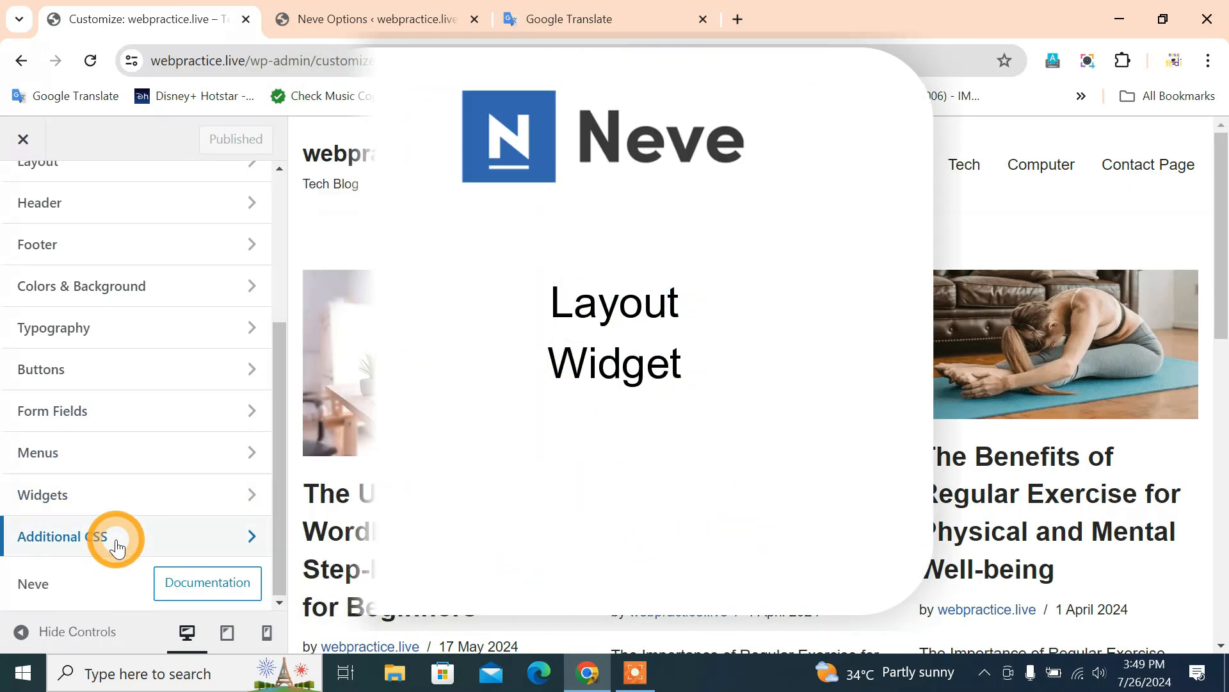
{"action": "scroll", "coordinate": [115, 541], "scroll_direction": "up", "scroll_amount": 2}
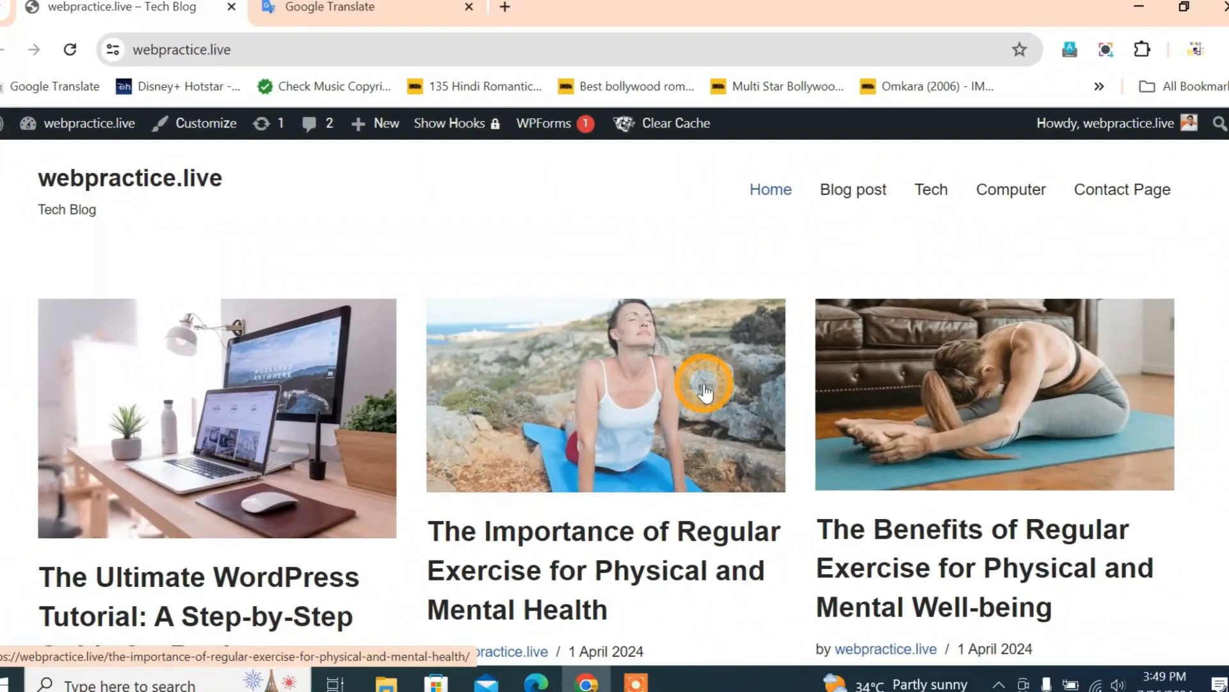
Step: Open the site's WordPress dashboard in a new tab and go to its installed themes
{"action": "scroll", "coordinate": [707, 386], "scroll_direction": "down", "scroll_amount": 2}
{"action": "scroll", "coordinate": [714, 385], "scroll_direction": "up", "scroll_amount": 2}
{"action": "mouse_move", "coordinate": [110, 125]}
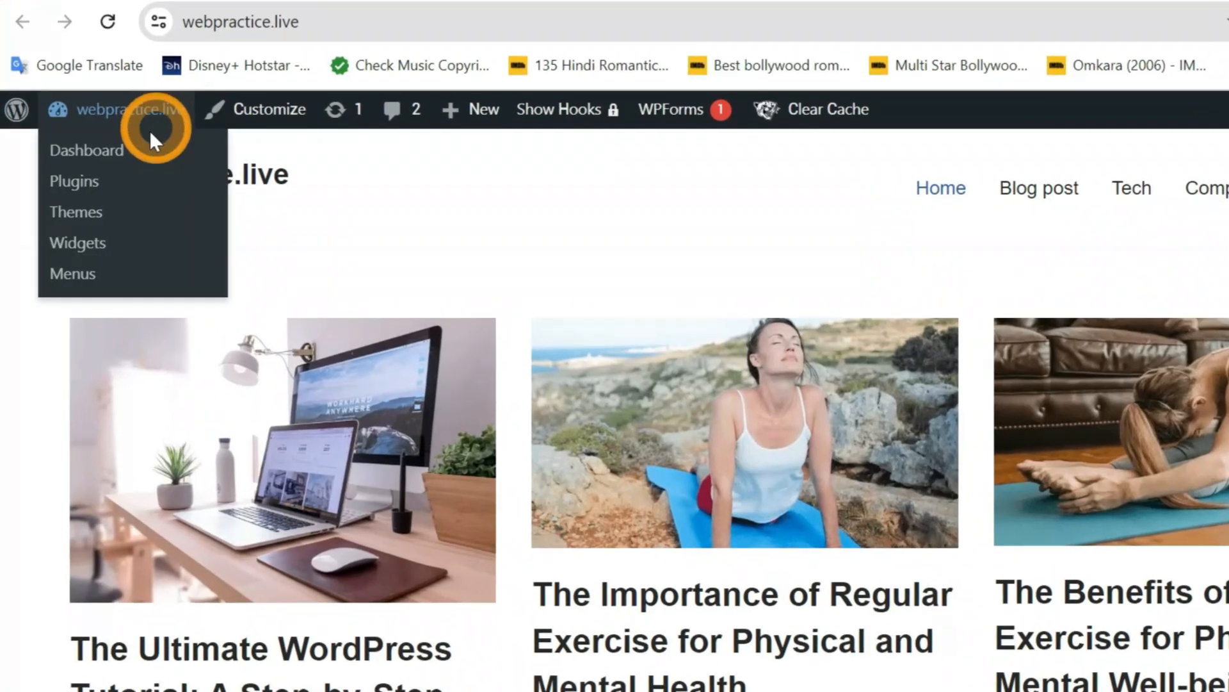
{"action": "right_click", "coordinate": [150, 156]}
{"action": "left_click", "coordinate": [170, 173]}
{"action": "left_click", "coordinate": [397, 1]}
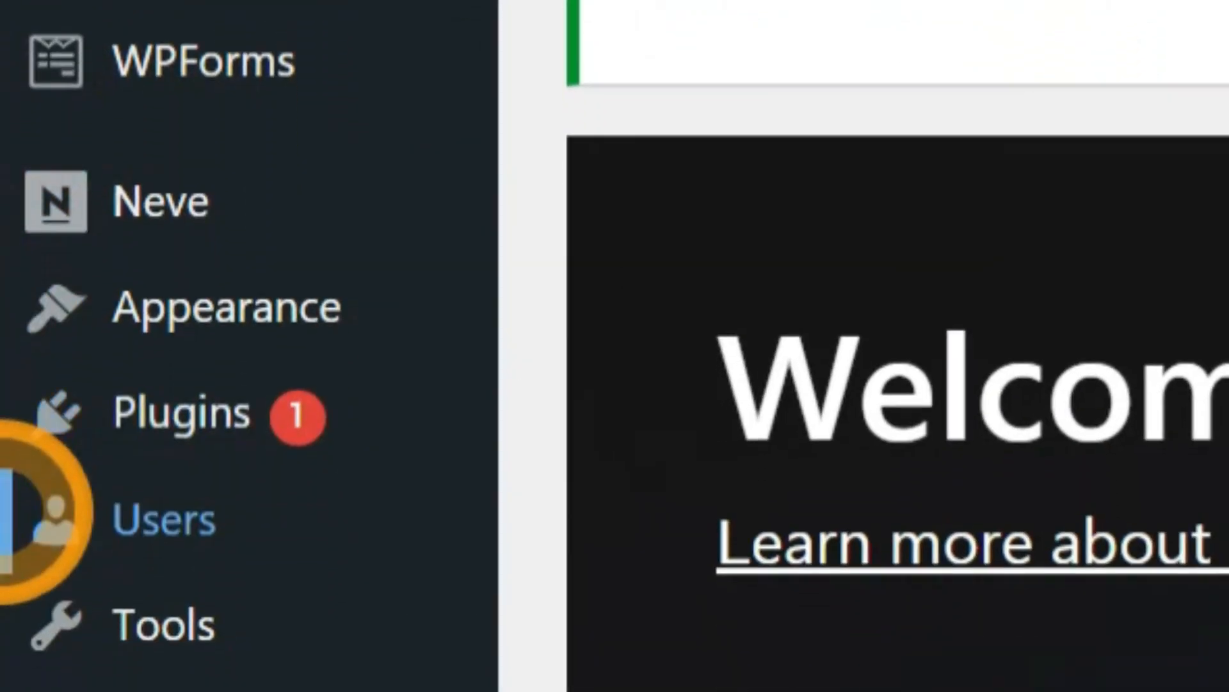
{"action": "mouse_move", "coordinate": [251, 301]}
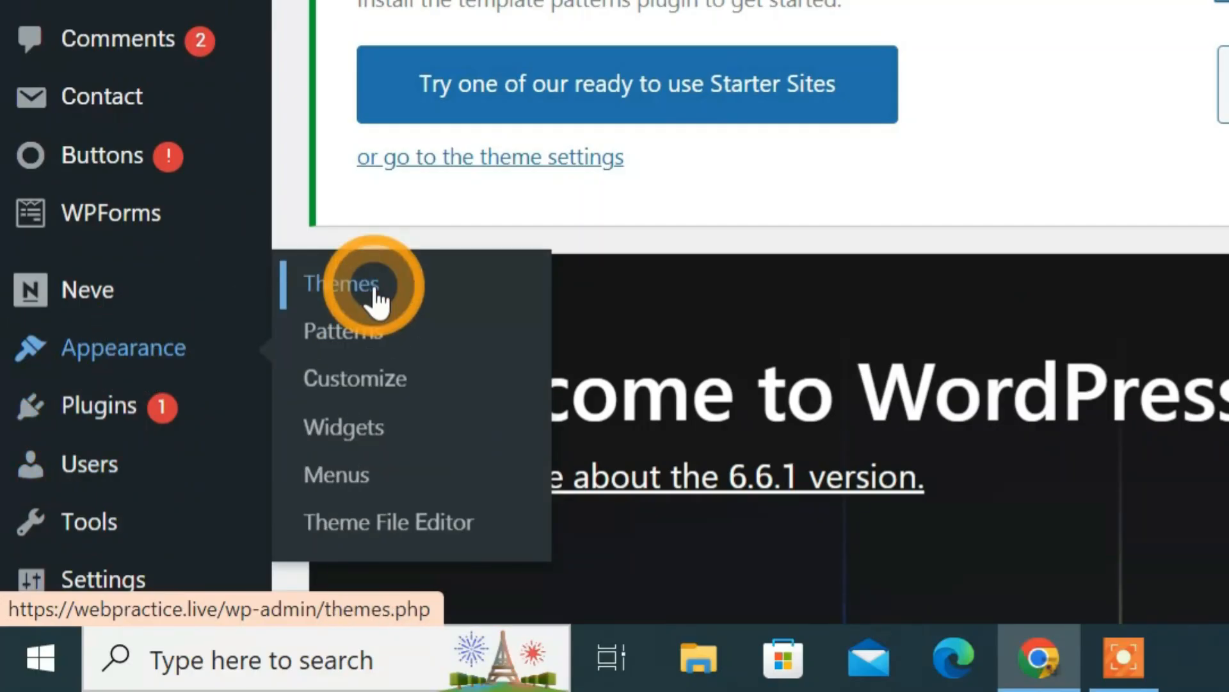
{"action": "left_click", "coordinate": [376, 294]}
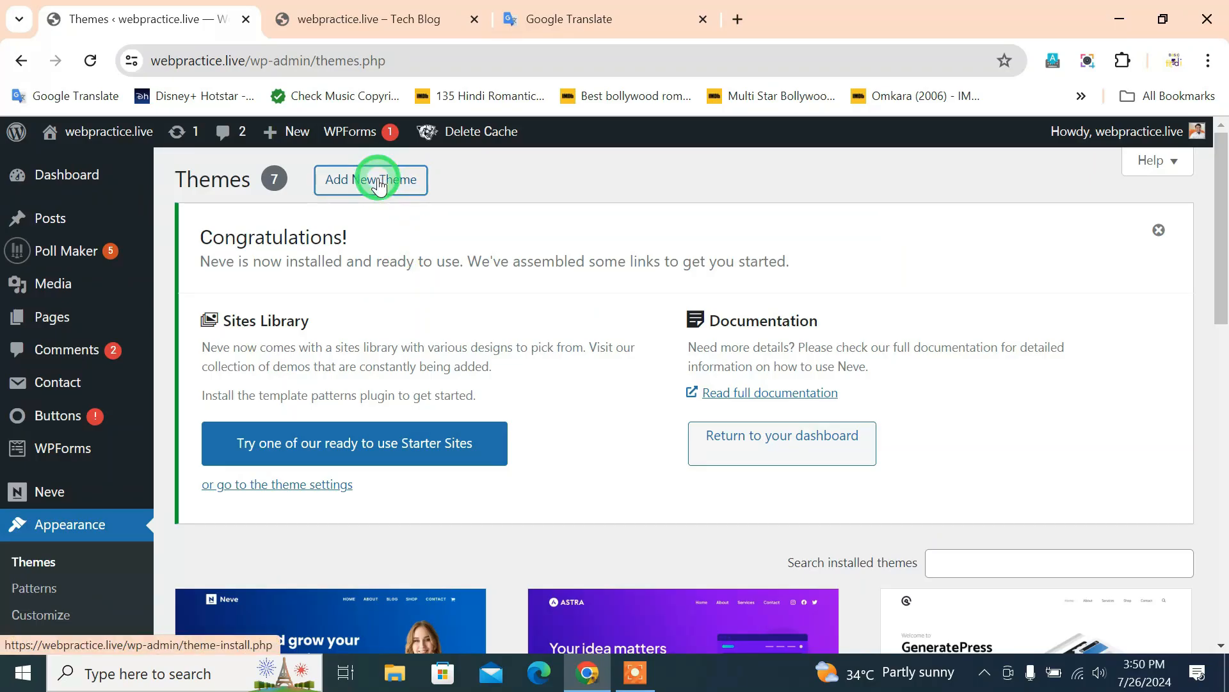
Step: Search the themes available to add for "neve"
{"action": "left_click", "coordinate": [378, 184]}
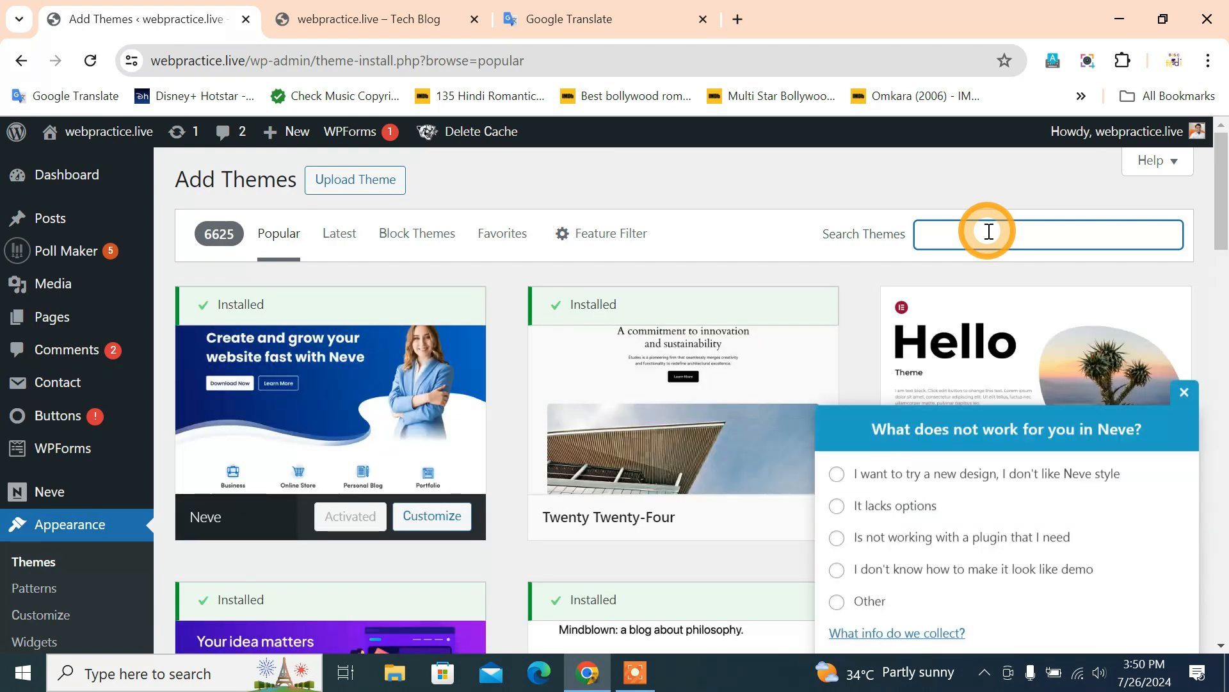
{"action": "type", "text": "neve"}
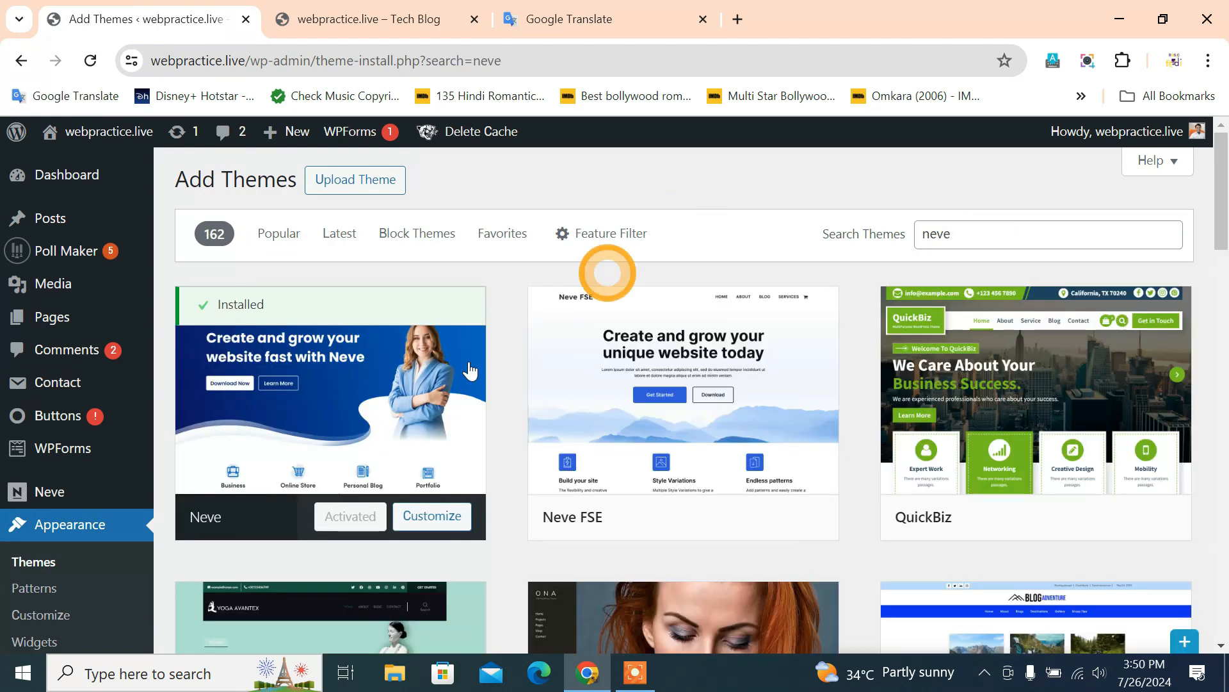
{"action": "scroll", "coordinate": [366, 303], "scroll_direction": "down", "scroll_amount": 1}
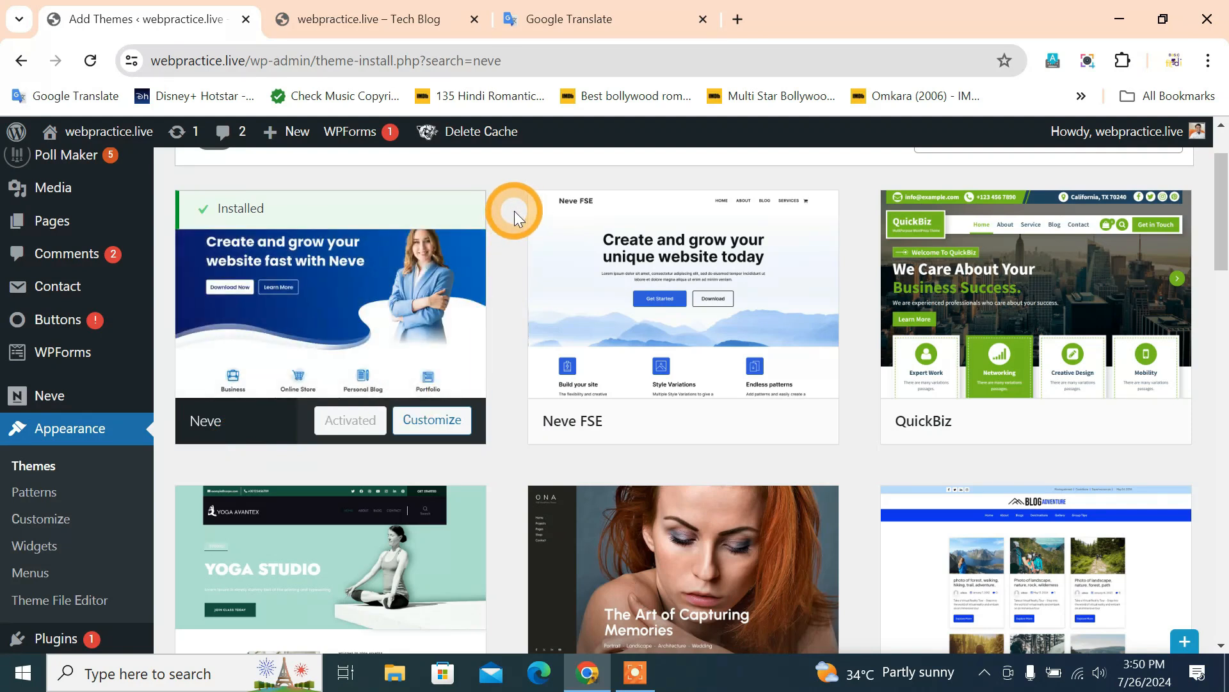
Step: Open the Neve theme's details preview, examine its rating, version and description, and close the preview
{"action": "mouse_move", "coordinate": [269, 310]}
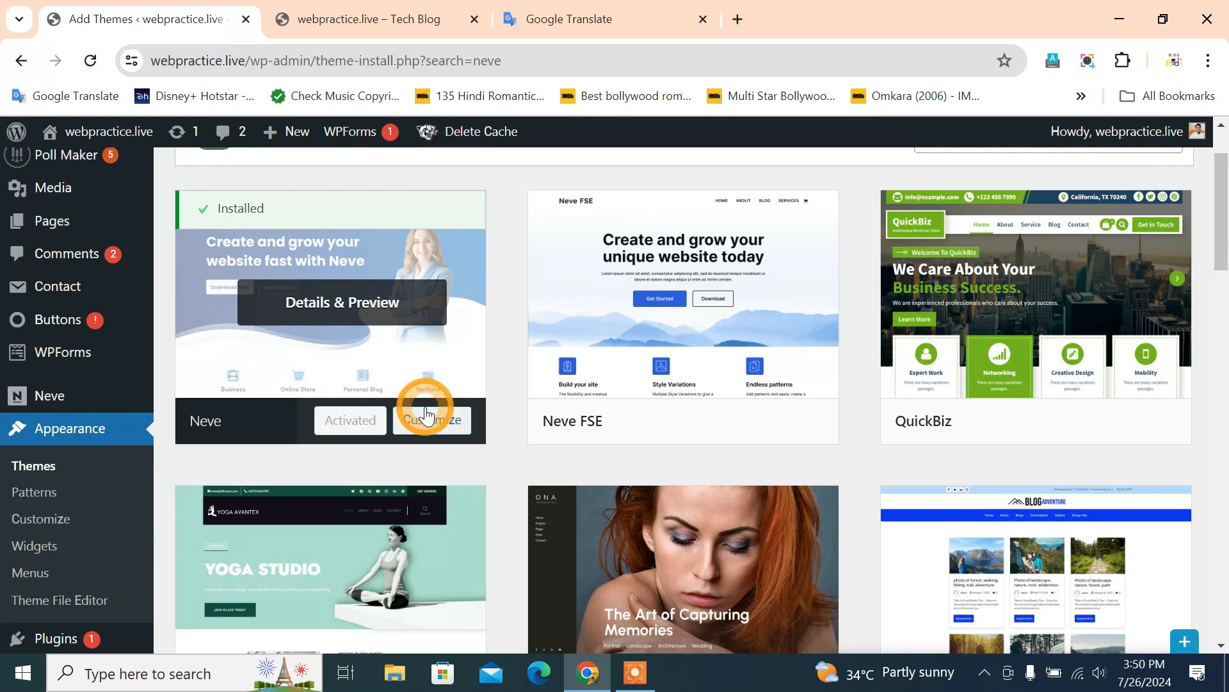
{"action": "left_click", "coordinate": [396, 345]}
{"action": "scroll", "coordinate": [42, 484], "scroll_direction": "down", "scroll_amount": 1}
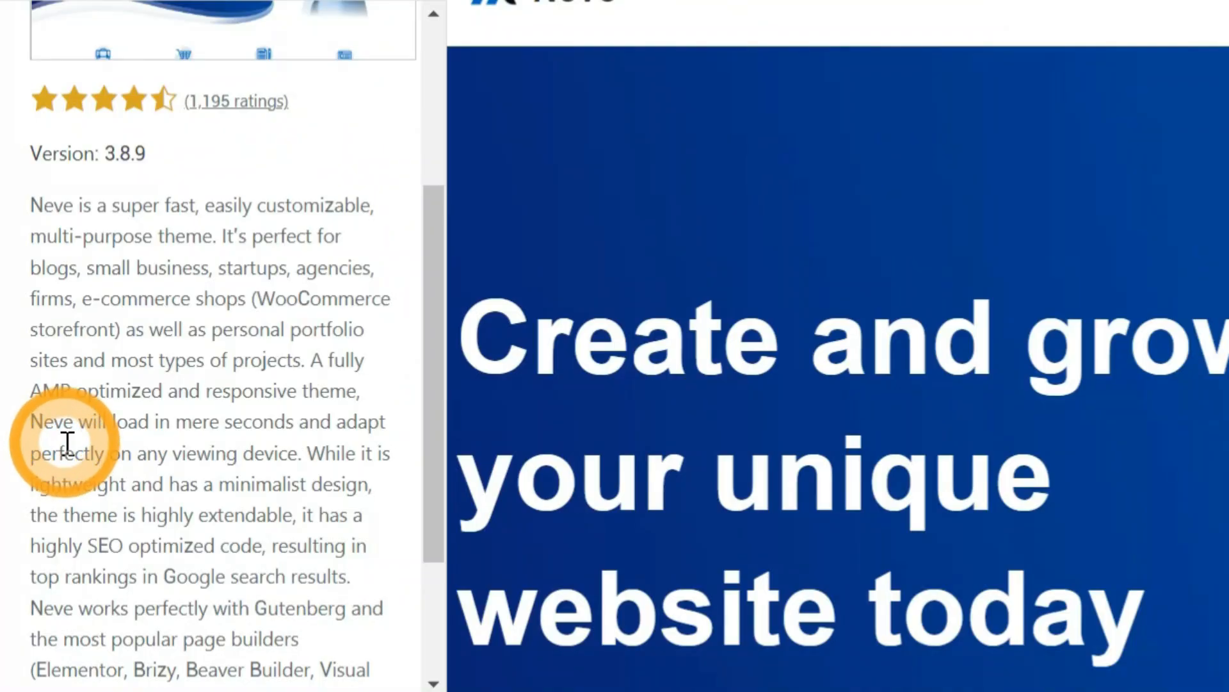
{"action": "scroll", "coordinate": [152, 376], "scroll_direction": "down", "scroll_amount": 3}
{"action": "scroll", "coordinate": [151, 376], "scroll_direction": "up", "scroll_amount": 3}
{"action": "scroll", "coordinate": [151, 376], "scroll_direction": "up", "scroll_amount": 3}
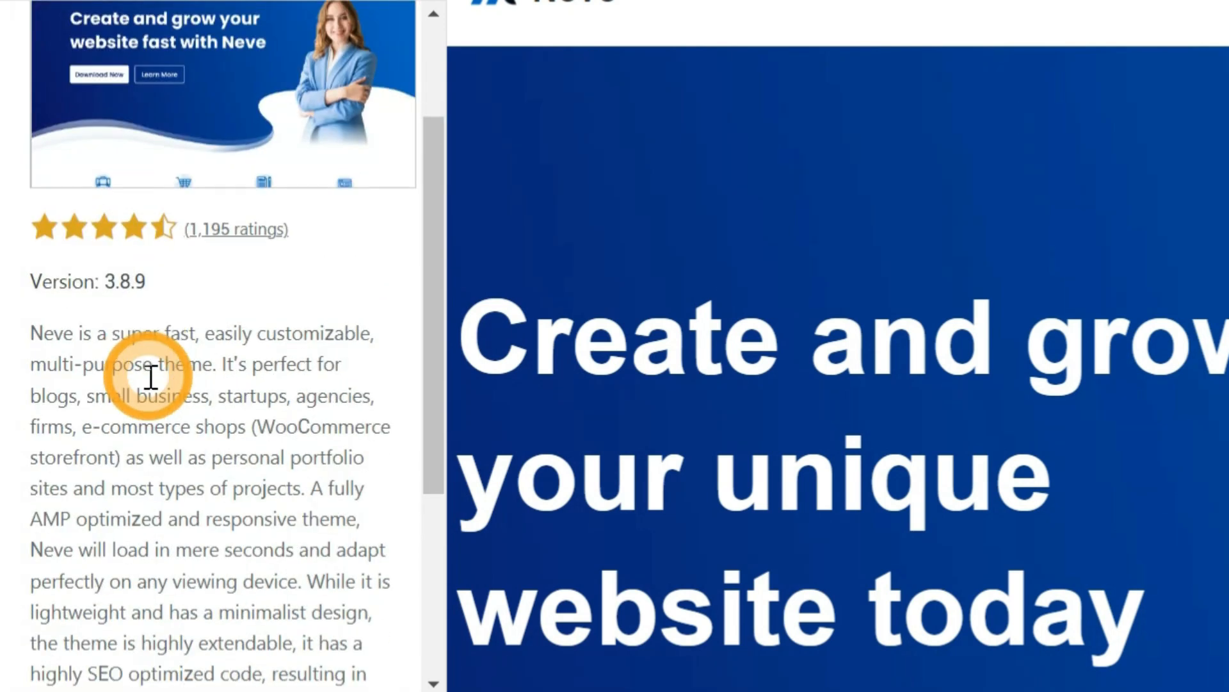
{"action": "scroll", "coordinate": [146, 378], "scroll_direction": "down", "scroll_amount": 3}
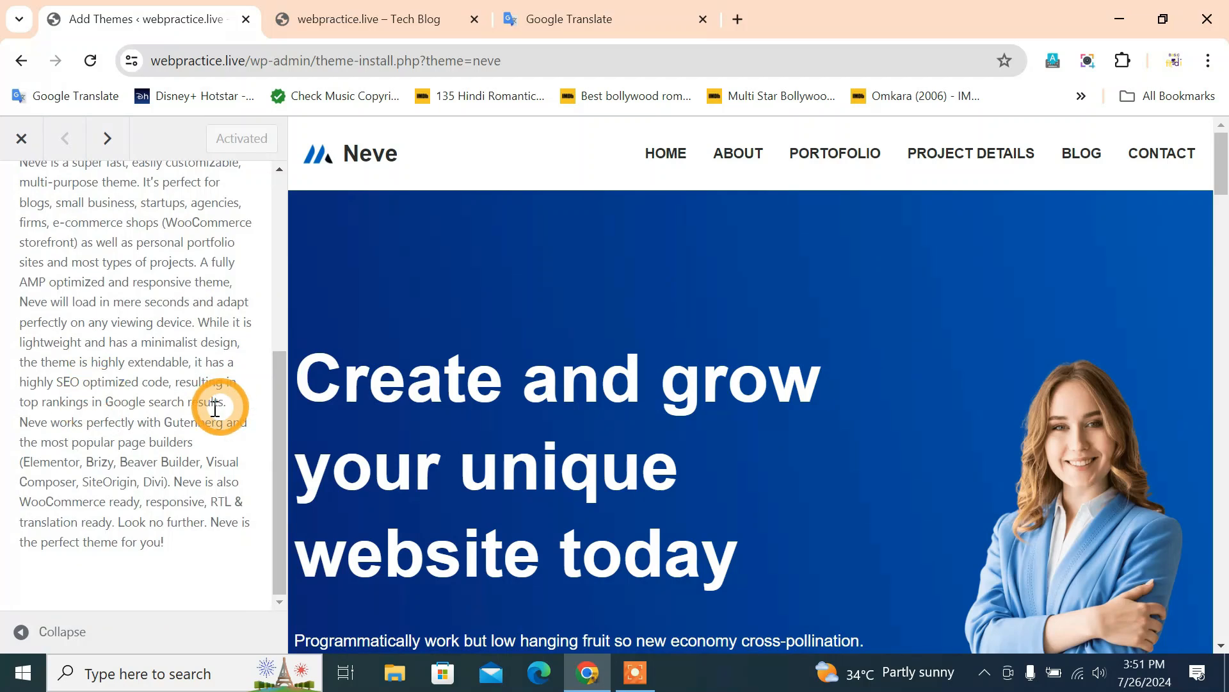
{"action": "scroll", "coordinate": [331, 344], "scroll_direction": "up", "scroll_amount": 5}
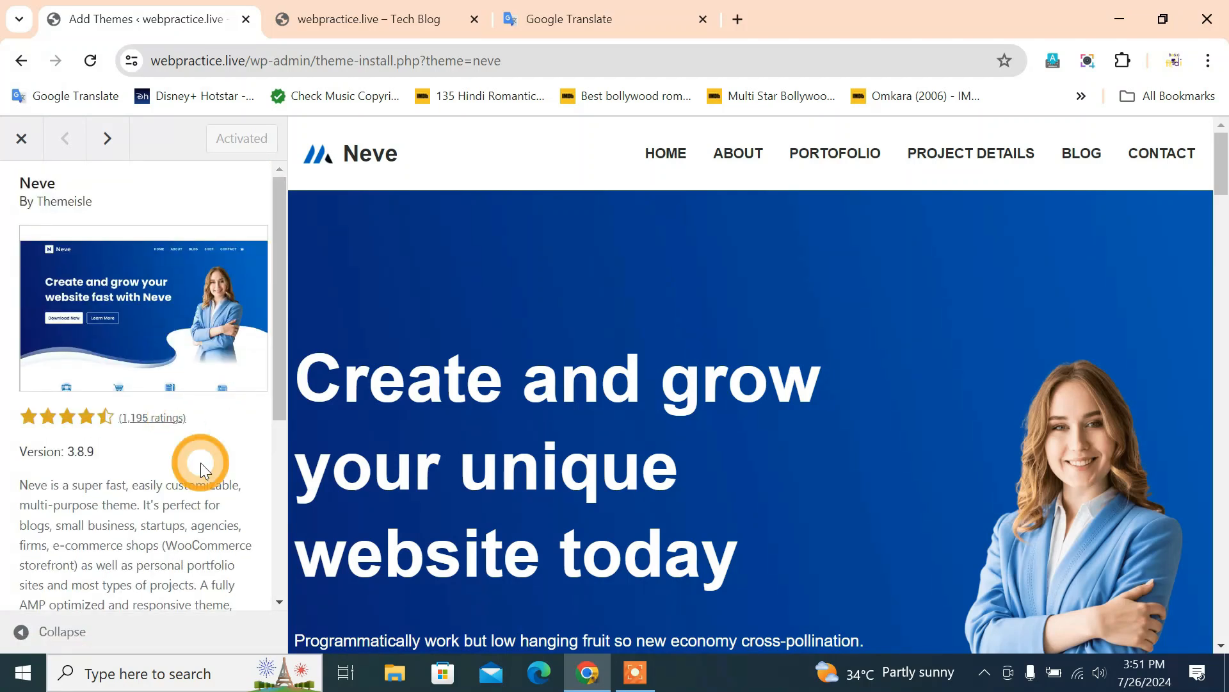
{"action": "scroll", "coordinate": [201, 463], "scroll_direction": "down", "scroll_amount": 5}
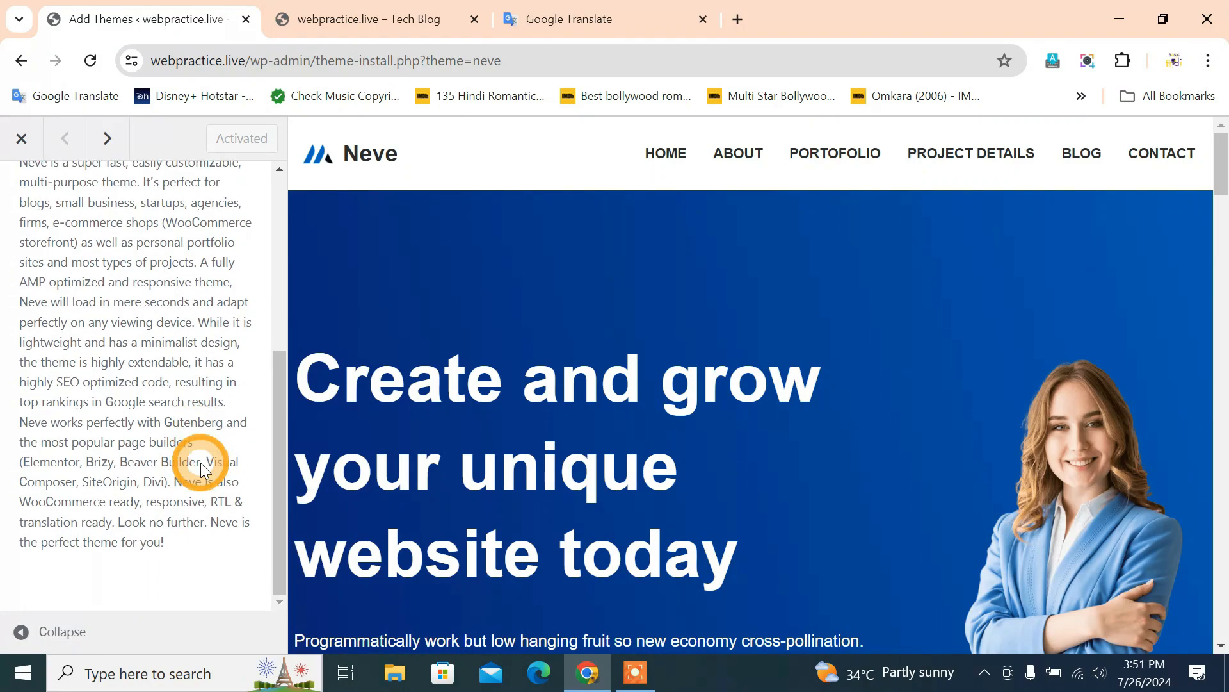
{"action": "scroll", "coordinate": [202, 462], "scroll_direction": "up", "scroll_amount": 1}
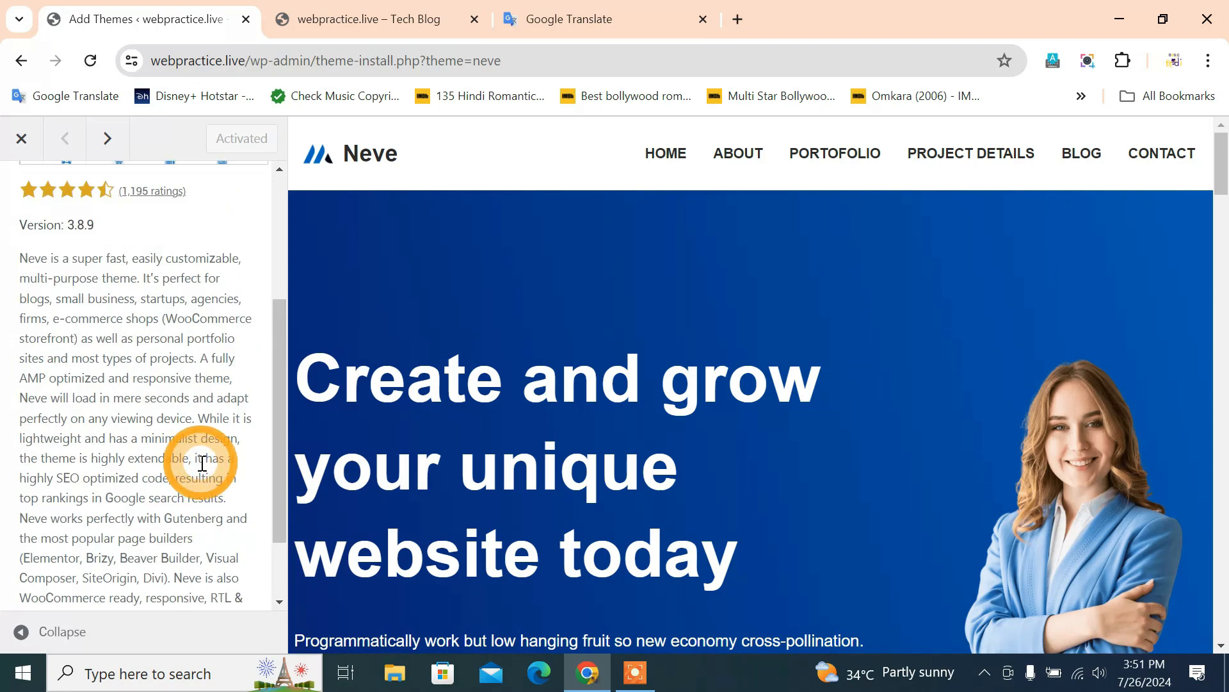
{"action": "scroll", "coordinate": [202, 463], "scroll_direction": "up", "scroll_amount": 3}
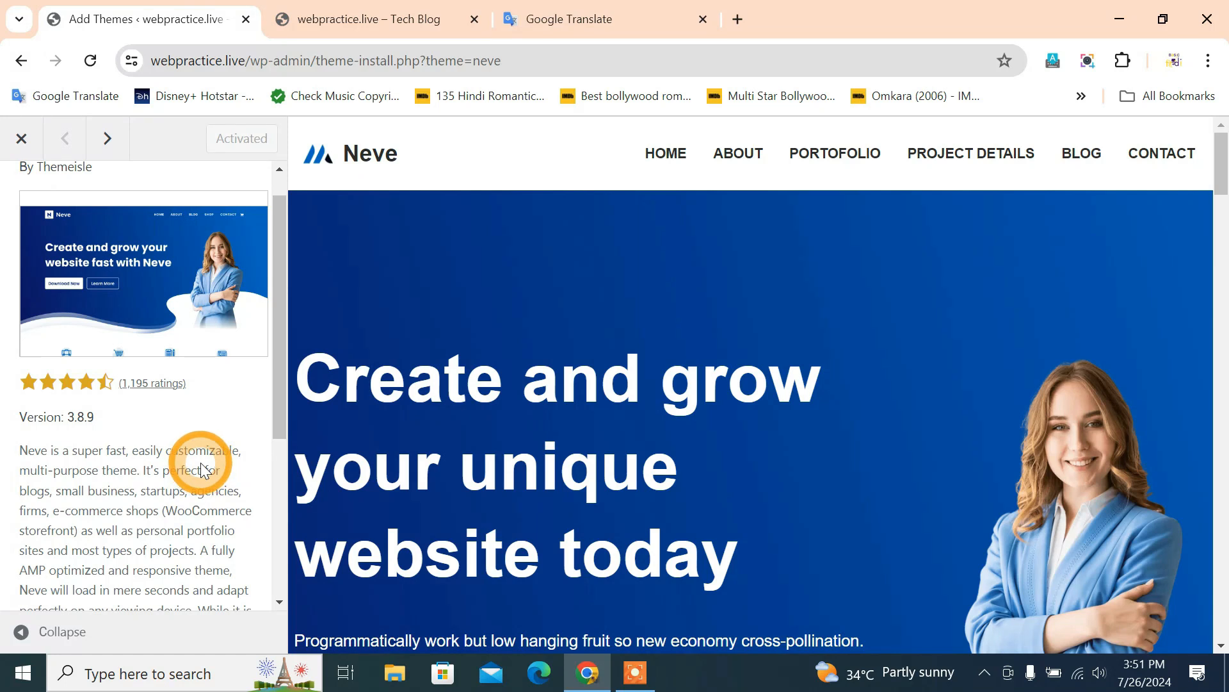
{"action": "scroll", "coordinate": [201, 462], "scroll_direction": "down", "scroll_amount": 2}
{"action": "scroll", "coordinate": [201, 462], "scroll_direction": "up", "scroll_amount": 3}
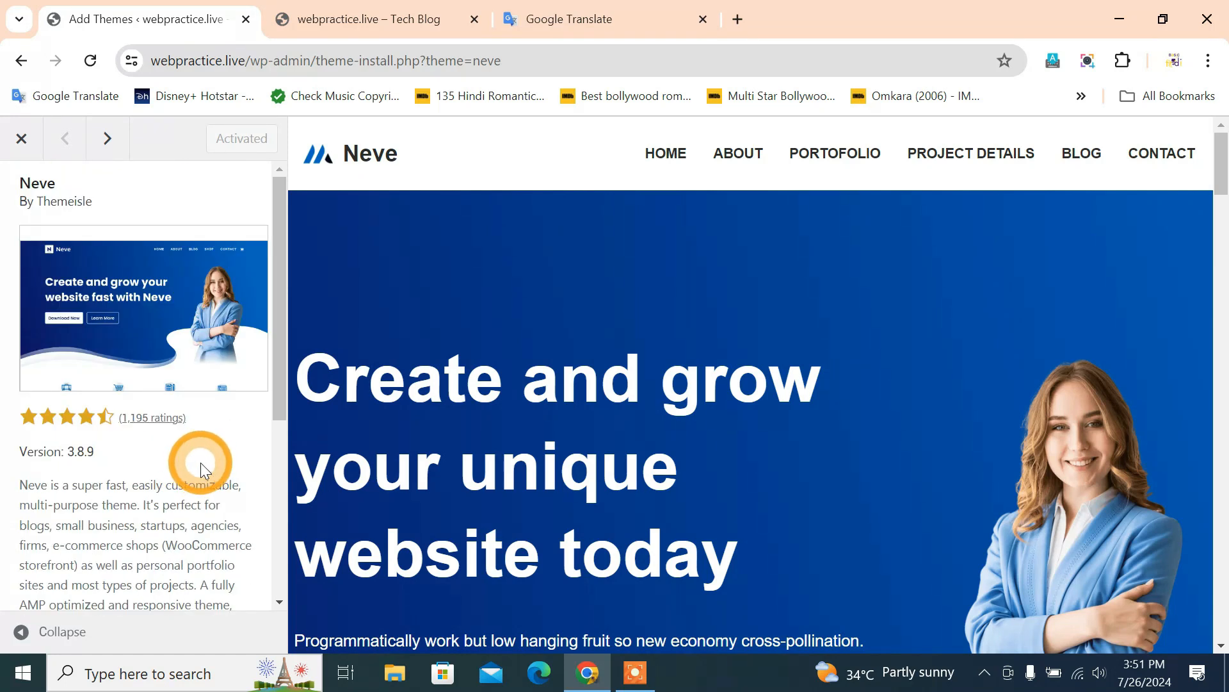
{"action": "left_click", "coordinate": [14, 136]}
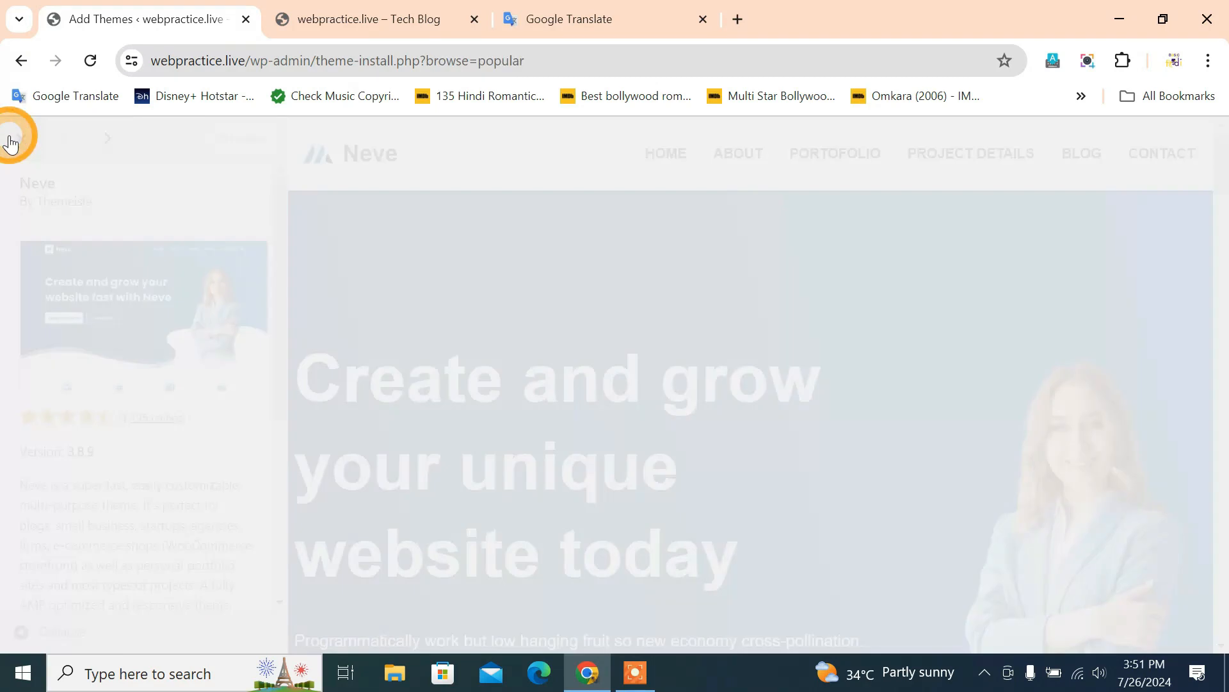
Step: Open the Neve theme's customizer, look over its sections and enter the Layout settings
{"action": "scroll", "coordinate": [12, 143], "scroll_direction": "up", "scroll_amount": 2}
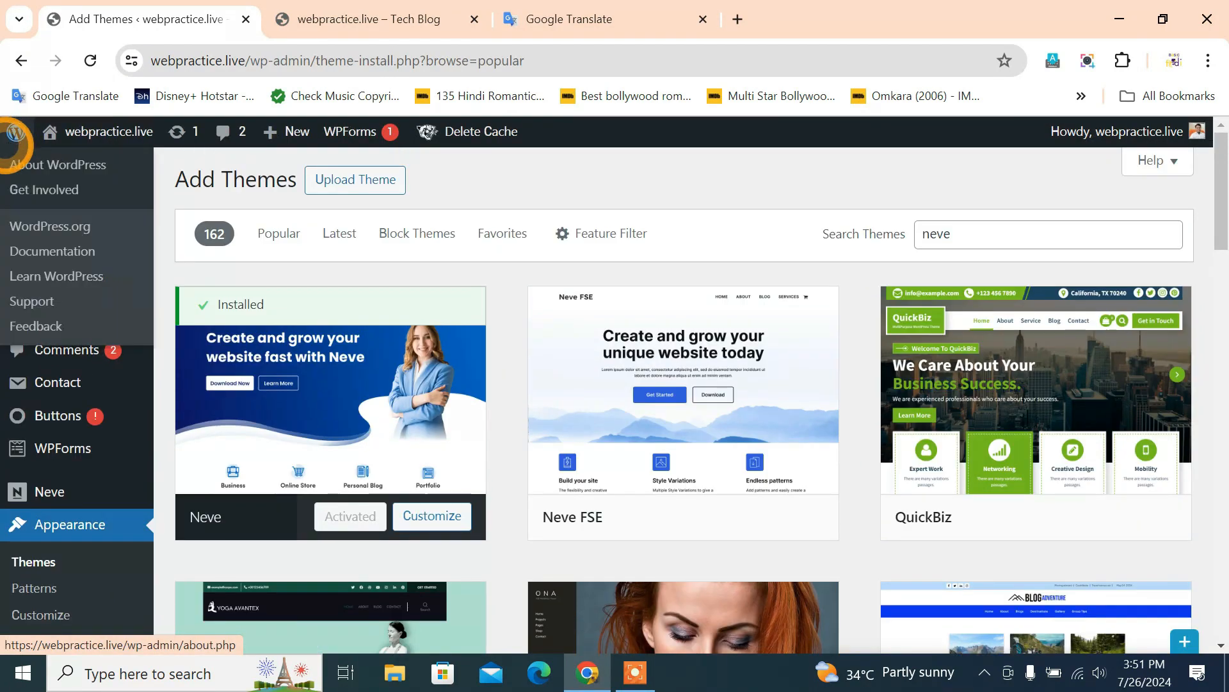
{"action": "mouse_move", "coordinate": [40, 506]}
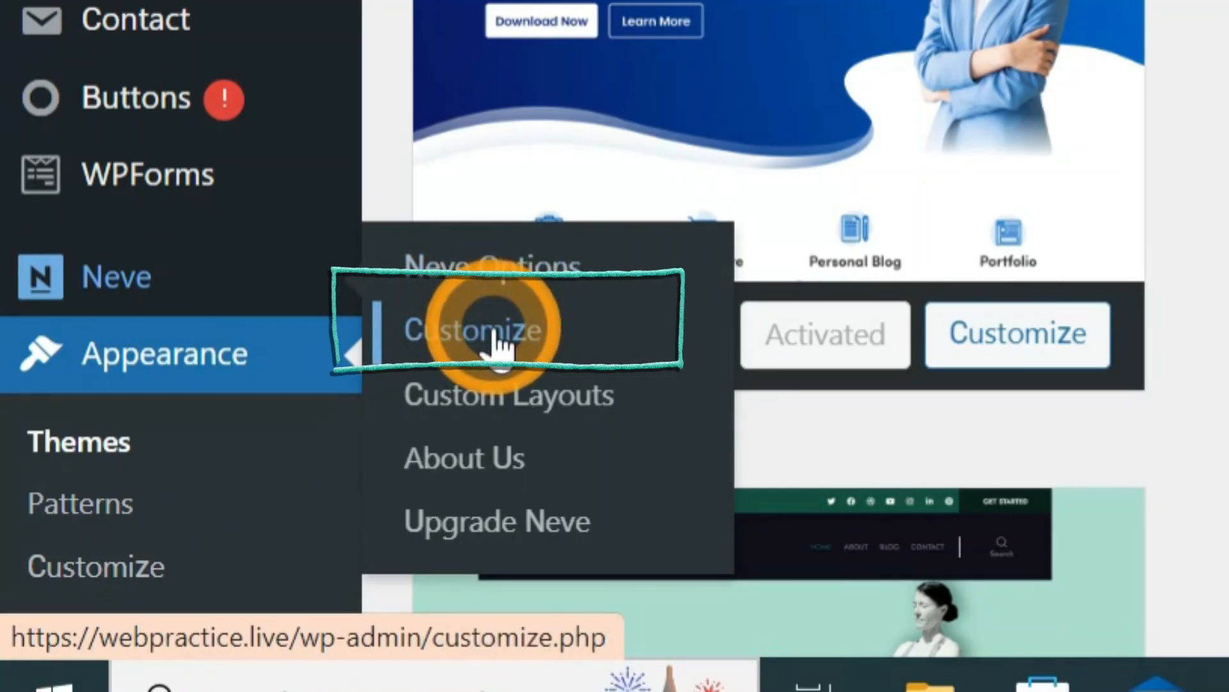
{"action": "left_click", "coordinate": [494, 338]}
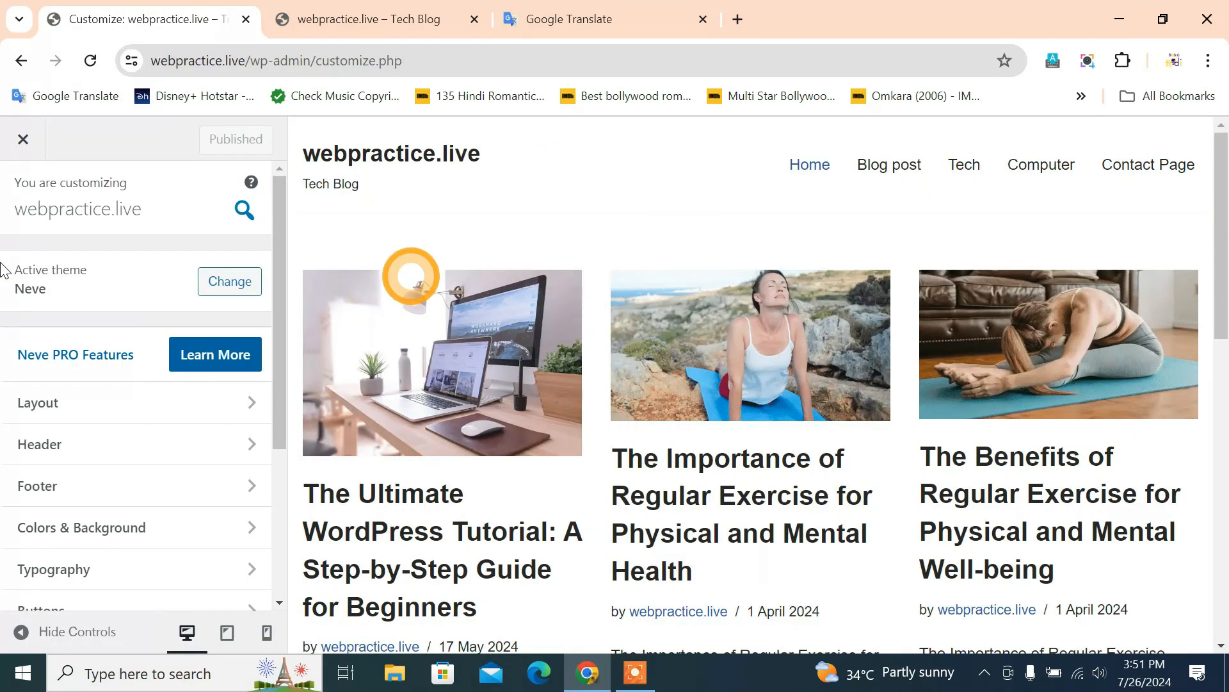
{"action": "scroll", "coordinate": [10, 243], "scroll_direction": "down", "scroll_amount": 3}
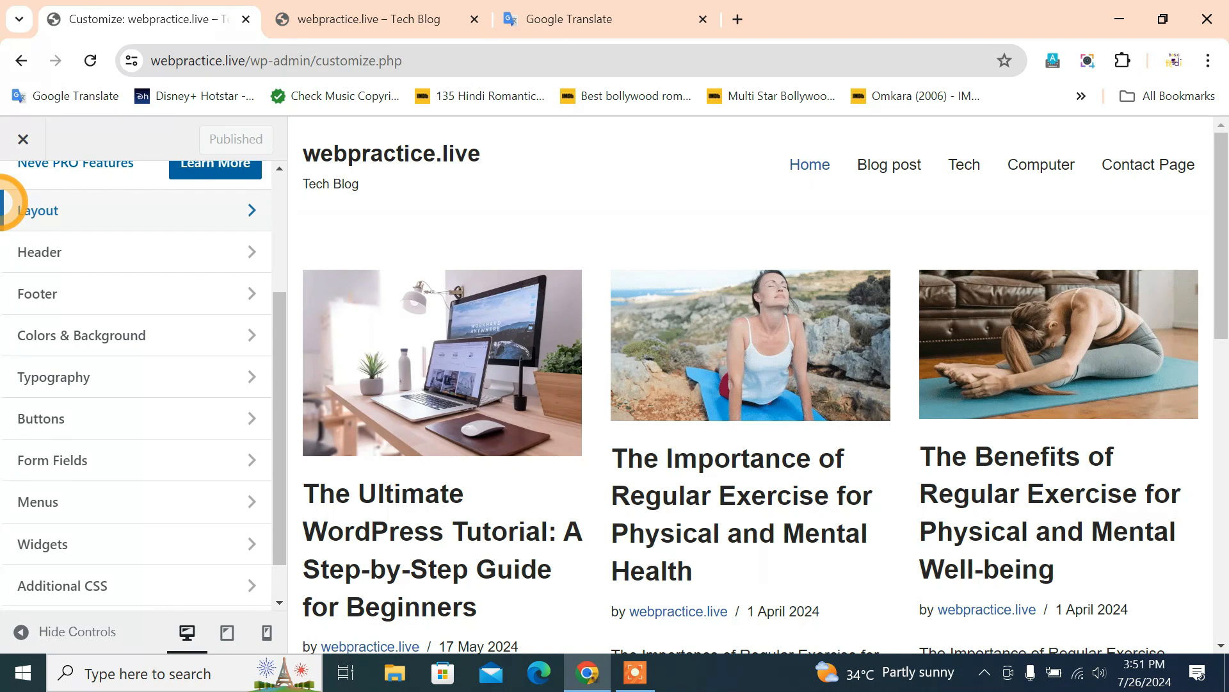
{"action": "scroll", "coordinate": [5, 362], "scroll_direction": "down", "scroll_amount": 1}
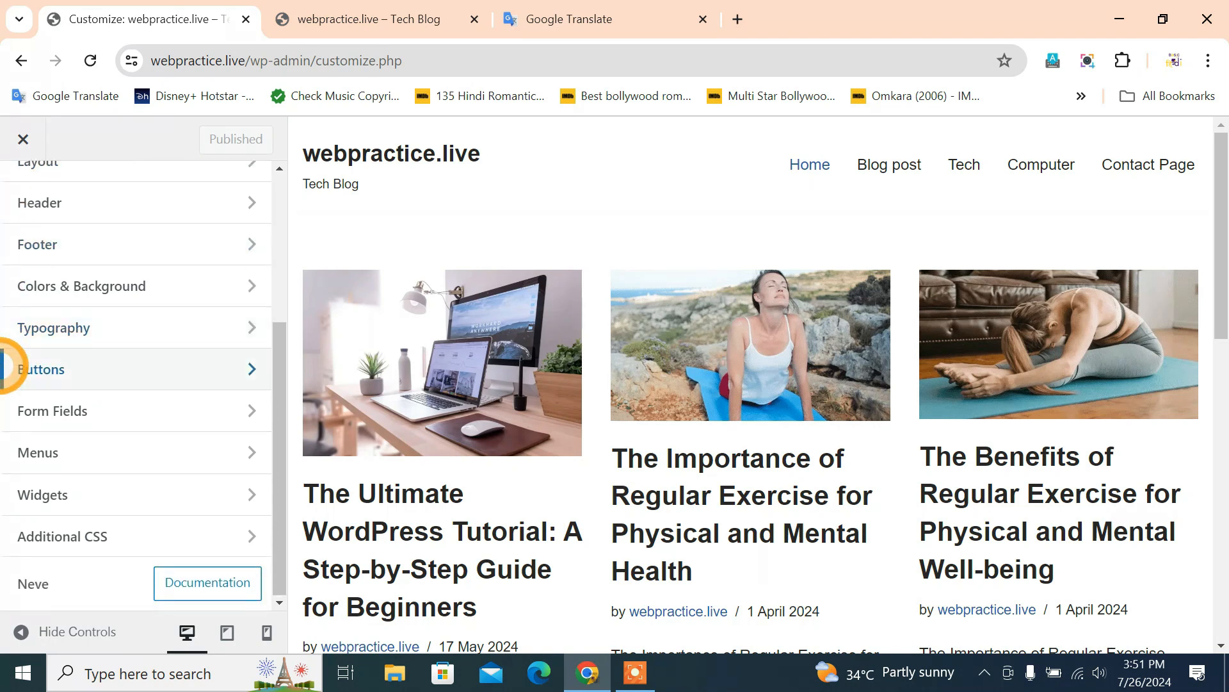
{"action": "scroll", "coordinate": [7, 366], "scroll_direction": "up", "scroll_amount": 3}
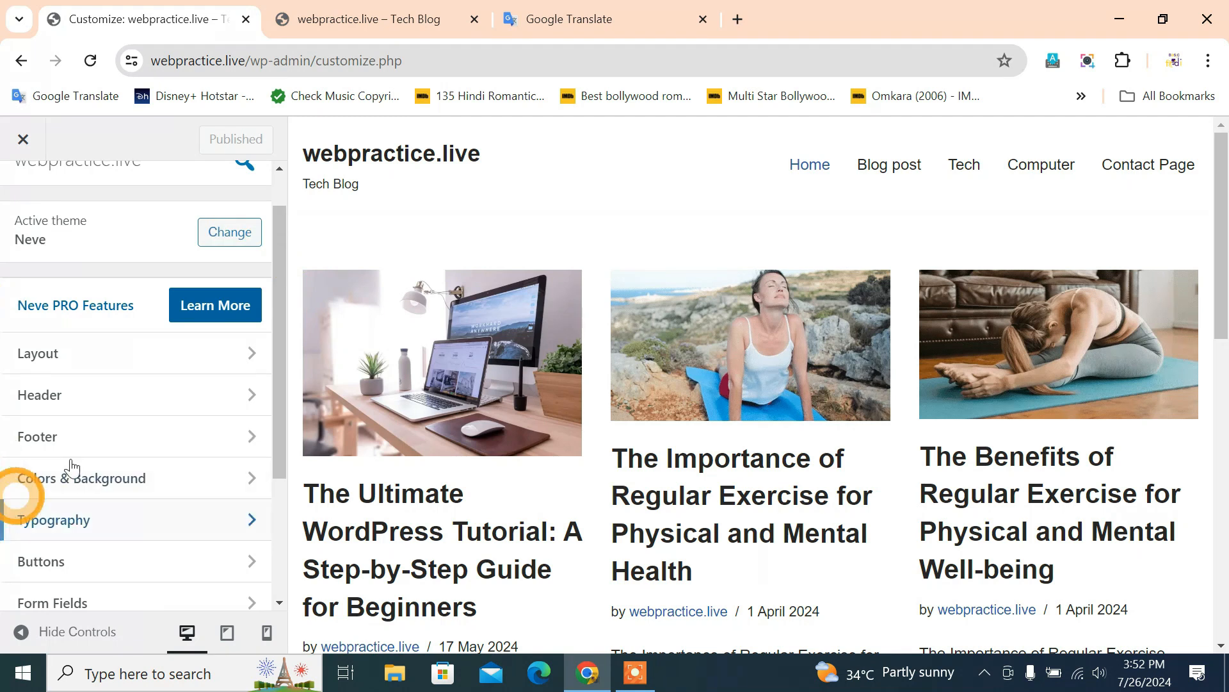
{"action": "left_click", "coordinate": [107, 365]}
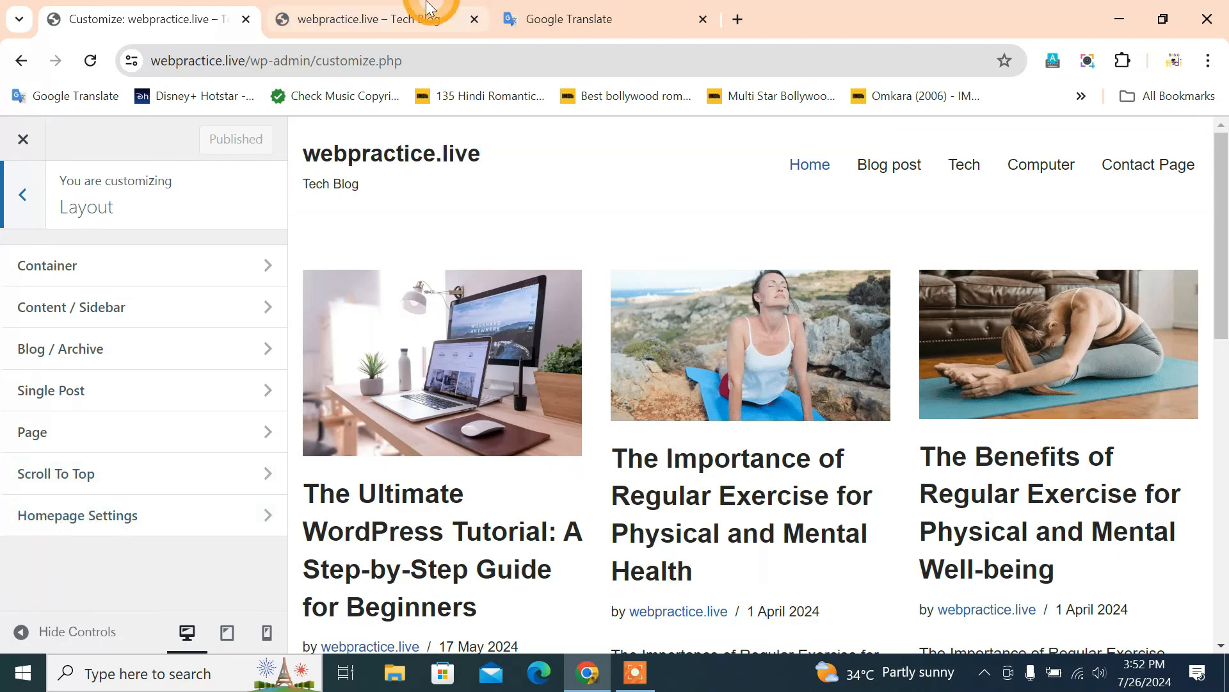
Step: Look through the blog posts on the live homepage in the other tab and return to the customizer
{"action": "left_click", "coordinate": [404, 18]}
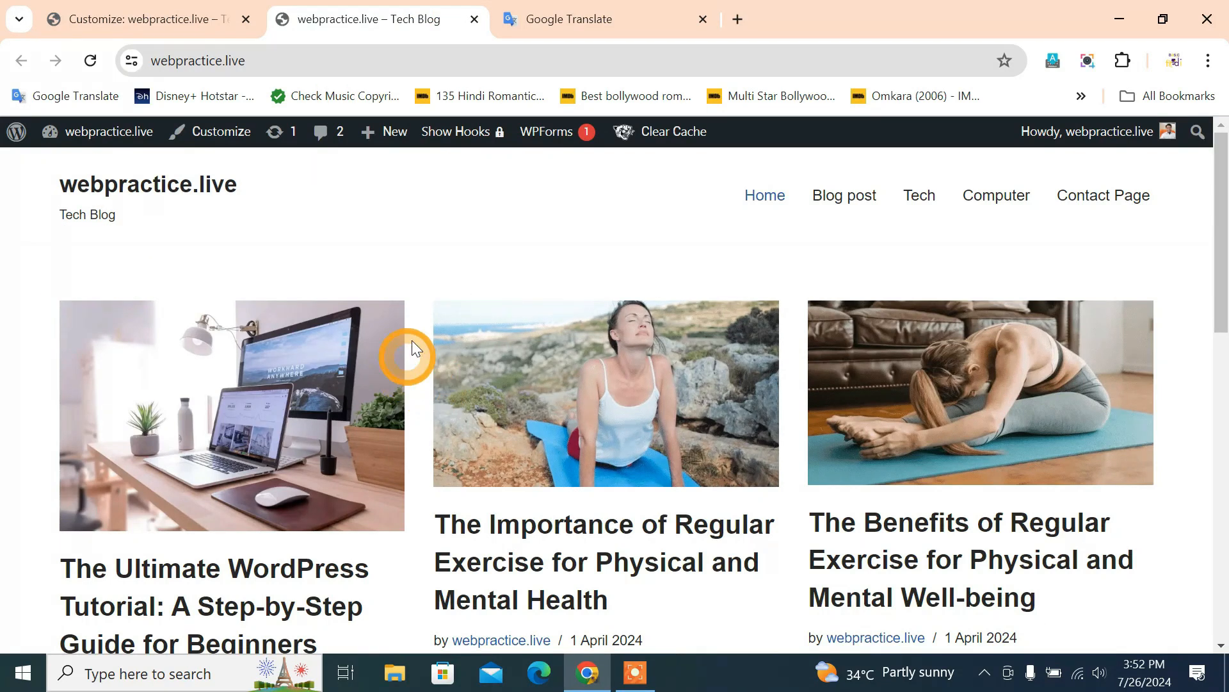
{"action": "scroll", "coordinate": [417, 365], "scroll_direction": "down", "scroll_amount": 8}
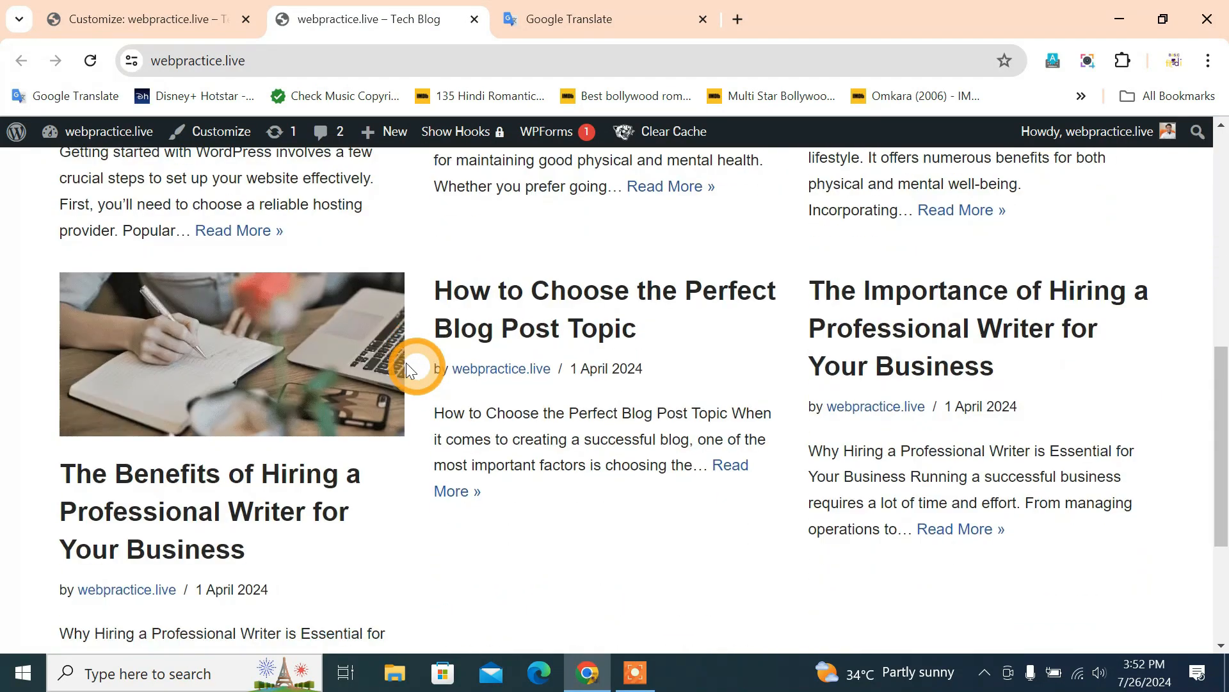
{"action": "scroll", "coordinate": [566, 406], "scroll_direction": "up", "scroll_amount": 4}
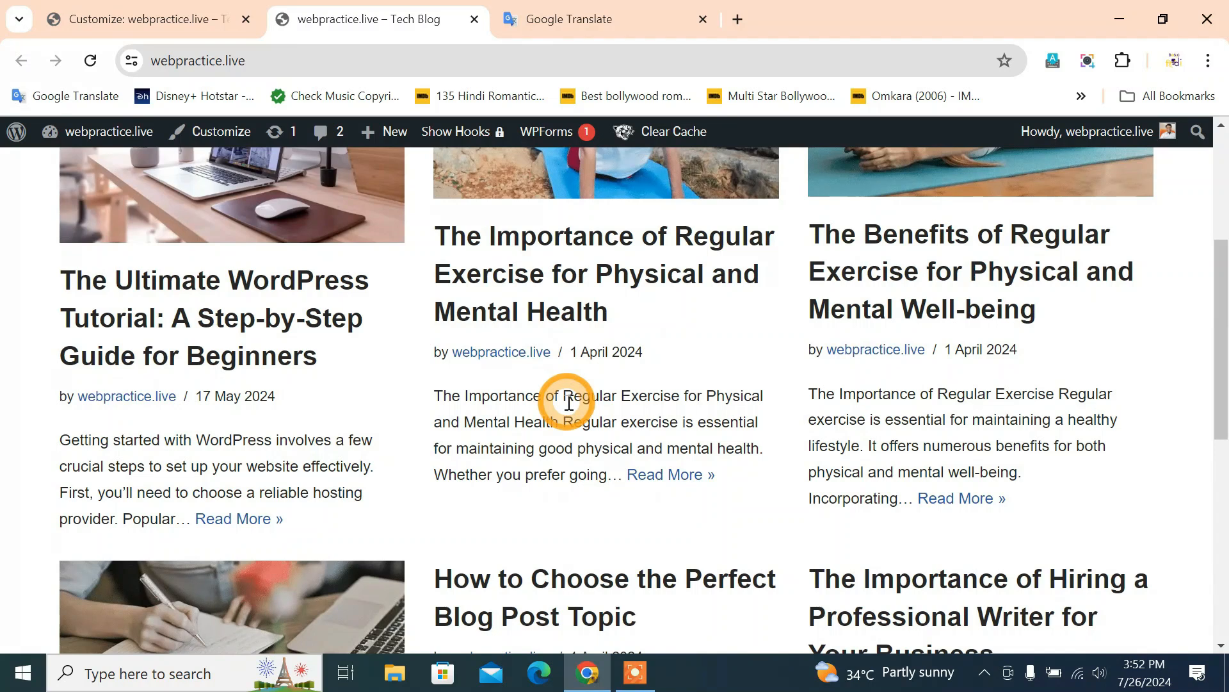
{"action": "scroll", "coordinate": [568, 402], "scroll_direction": "up", "scroll_amount": 3}
{"action": "scroll", "coordinate": [567, 400], "scroll_direction": "up", "scroll_amount": 2}
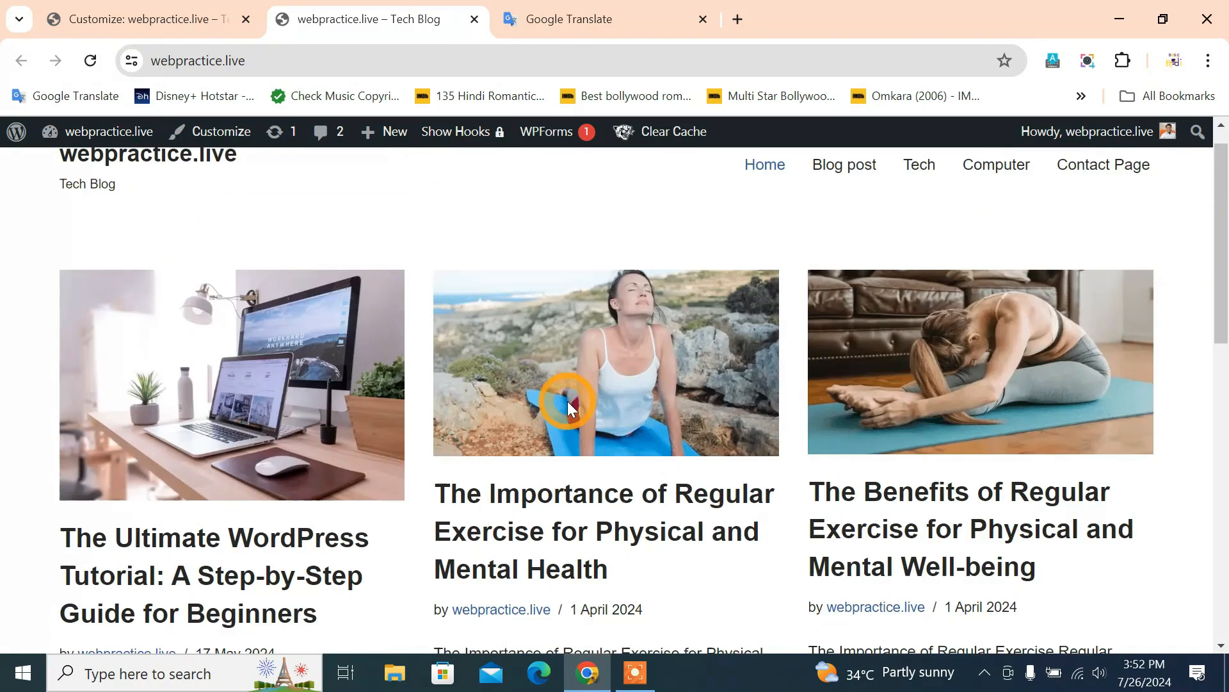
{"action": "left_click", "coordinate": [109, 14]}
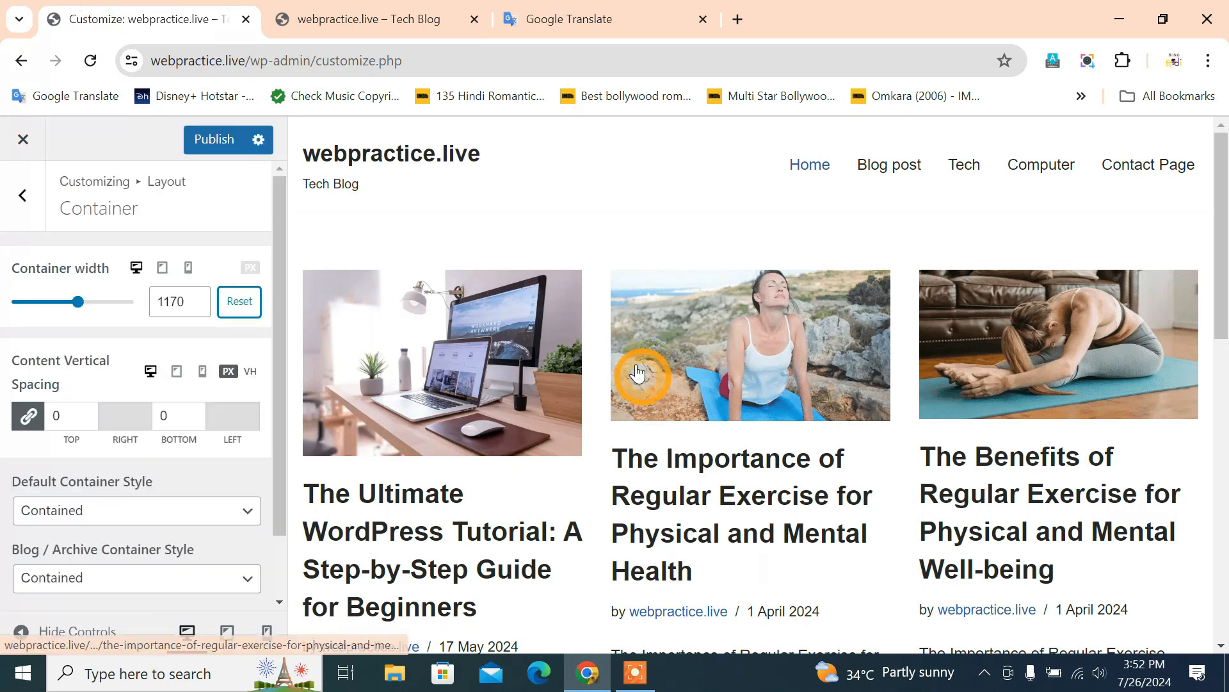
Step: Preview the homepage with the customizer controls hidden, restore them, and set the desktop container width to 598 px
{"action": "left_click", "coordinate": [18, 632]}
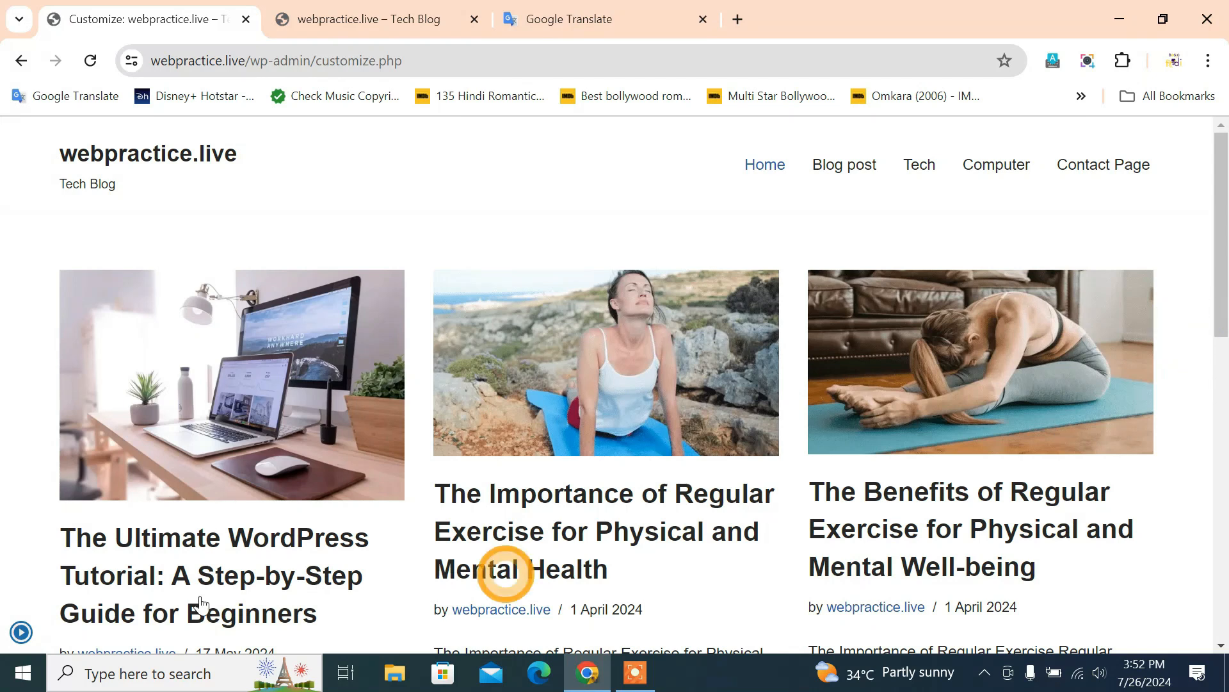
{"action": "left_click", "coordinate": [24, 633]}
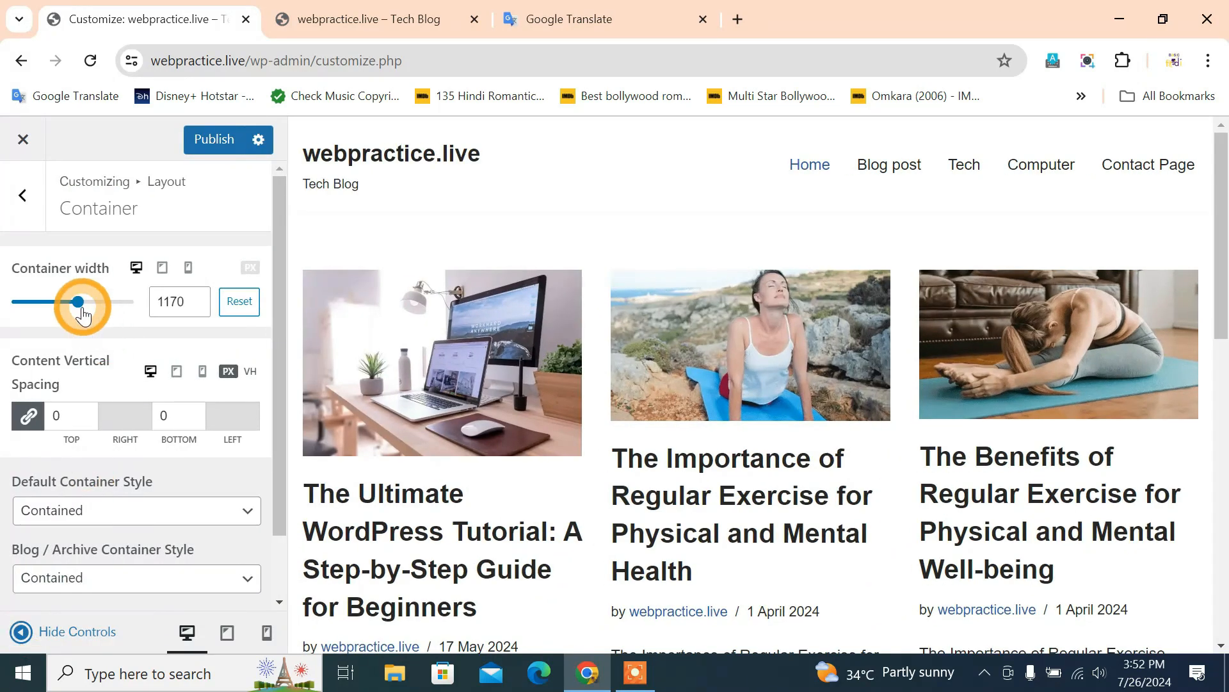
{"action": "left_click_drag", "start_coordinate": [68, 306], "coordinate": [39, 303]}
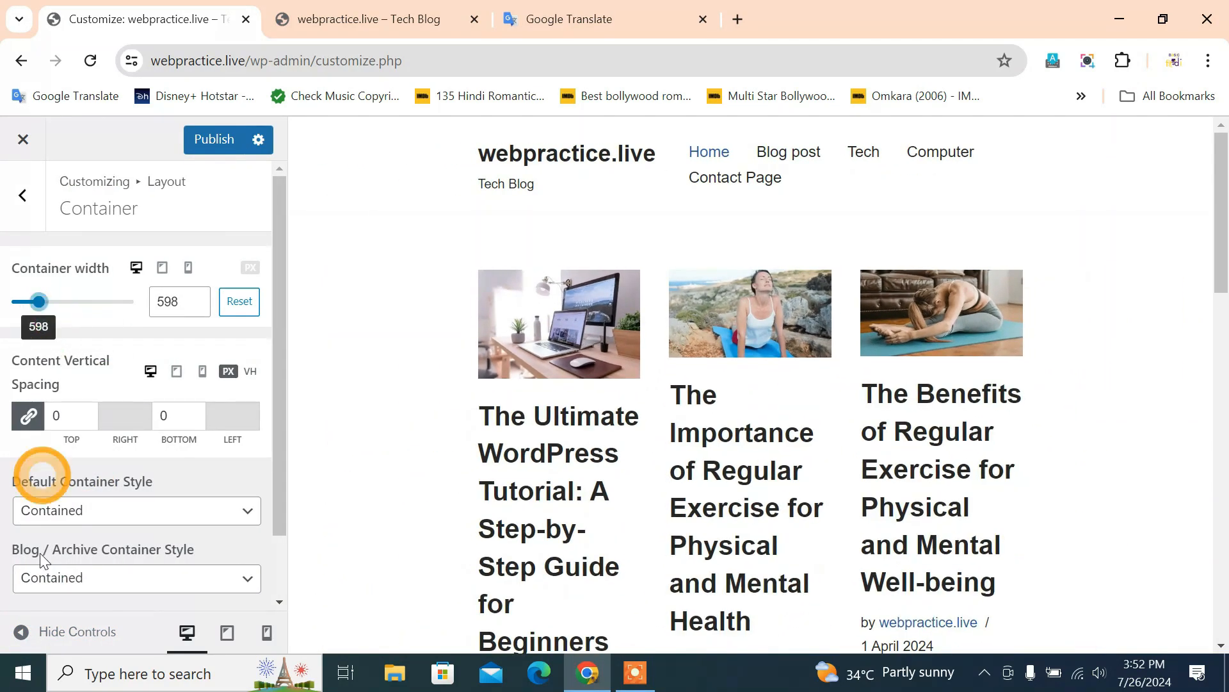
Step: Set the desktop container width to 2000 px and preview the homepage with the customizer controls hidden, restoring them when done
{"action": "left_click", "coordinate": [23, 632]}
{"action": "left_click", "coordinate": [23, 634]}
{"action": "left_click_drag", "start_coordinate": [96, 309], "coordinate": [166, 311]}
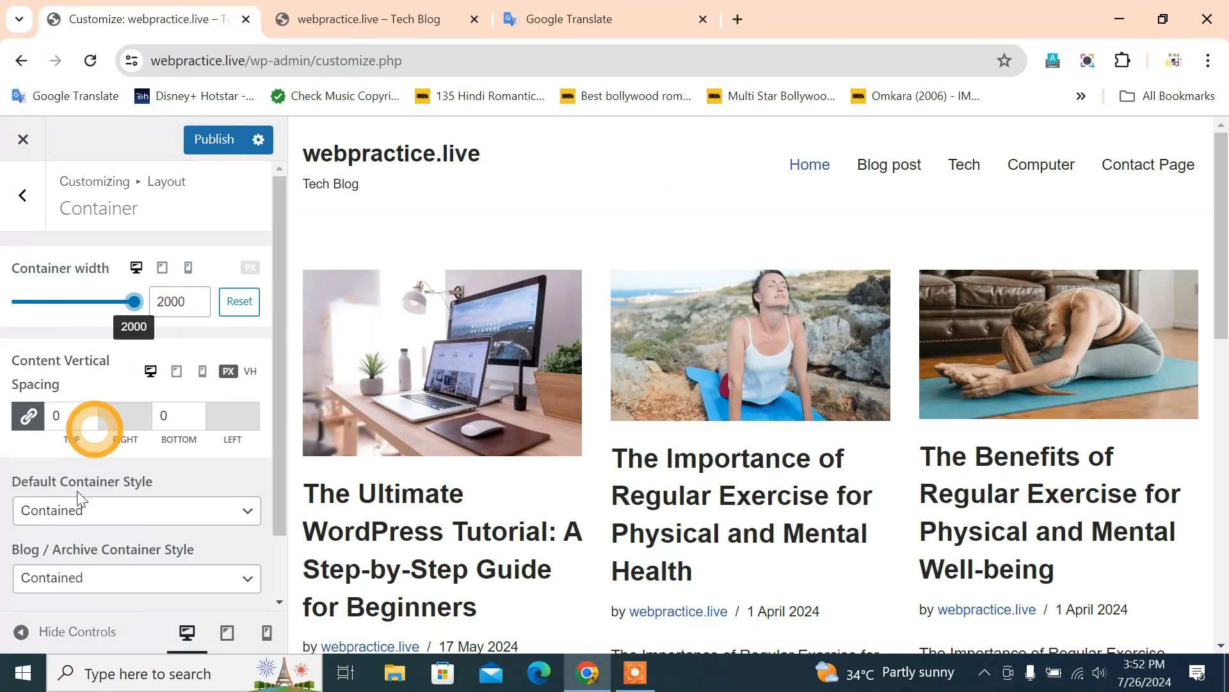
{"action": "left_click", "coordinate": [19, 634]}
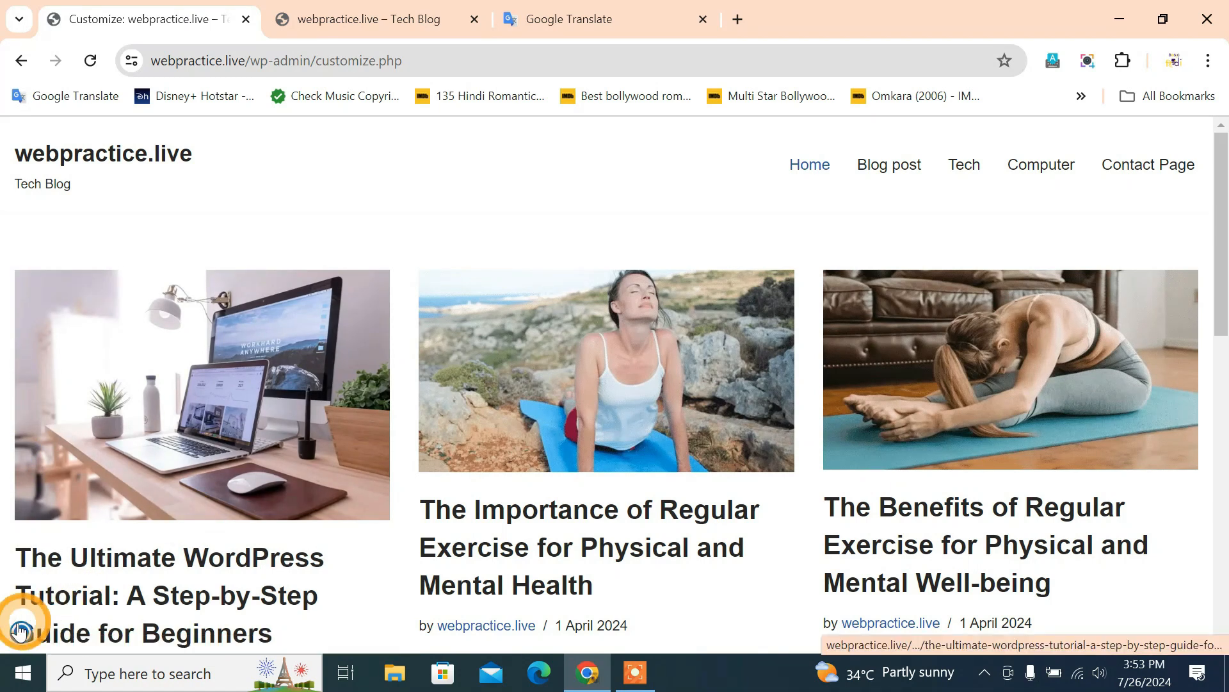
{"action": "left_click", "coordinate": [20, 631]}
Step: Reset the desktop container width to its default and preview the homepage with the customizer controls hidden, restoring them when done
{"action": "left_click", "coordinate": [249, 305]}
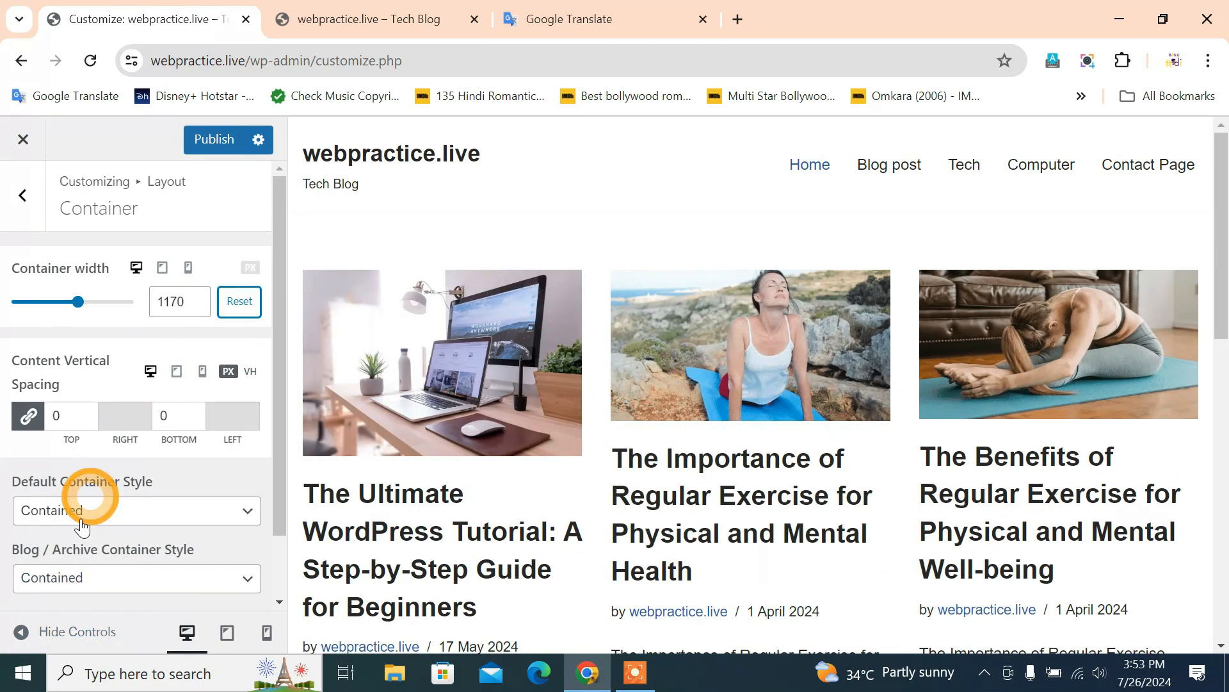
{"action": "left_click", "coordinate": [21, 632]}
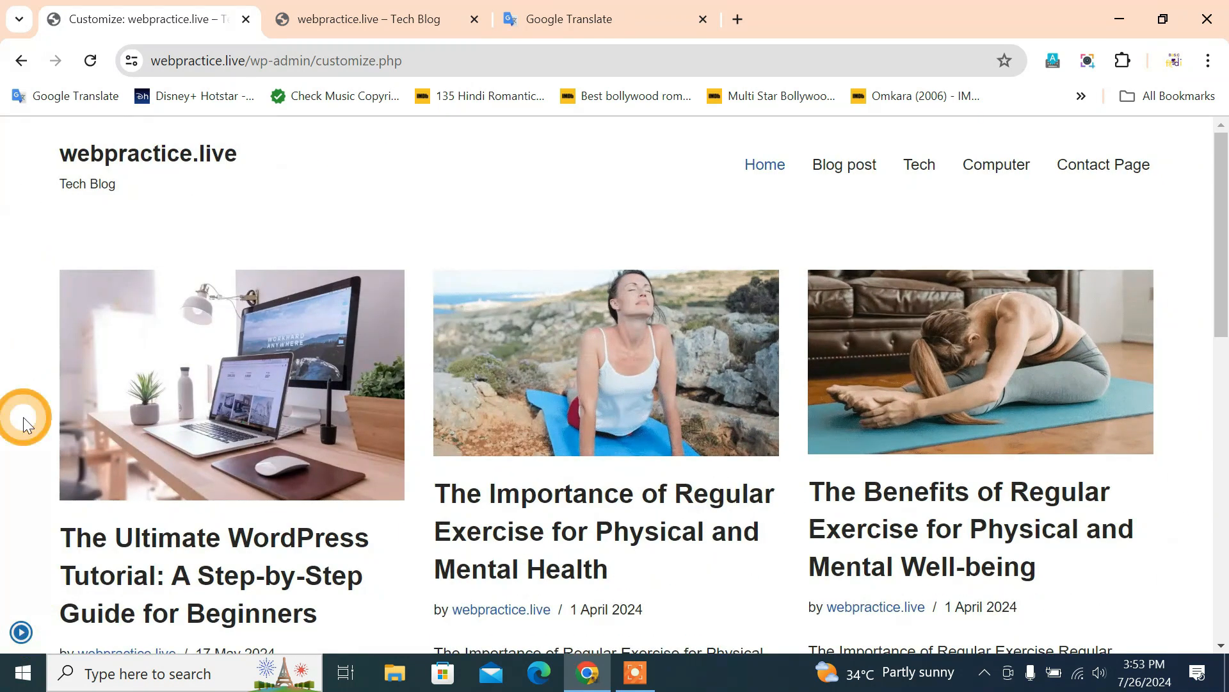
{"action": "left_click", "coordinate": [22, 630]}
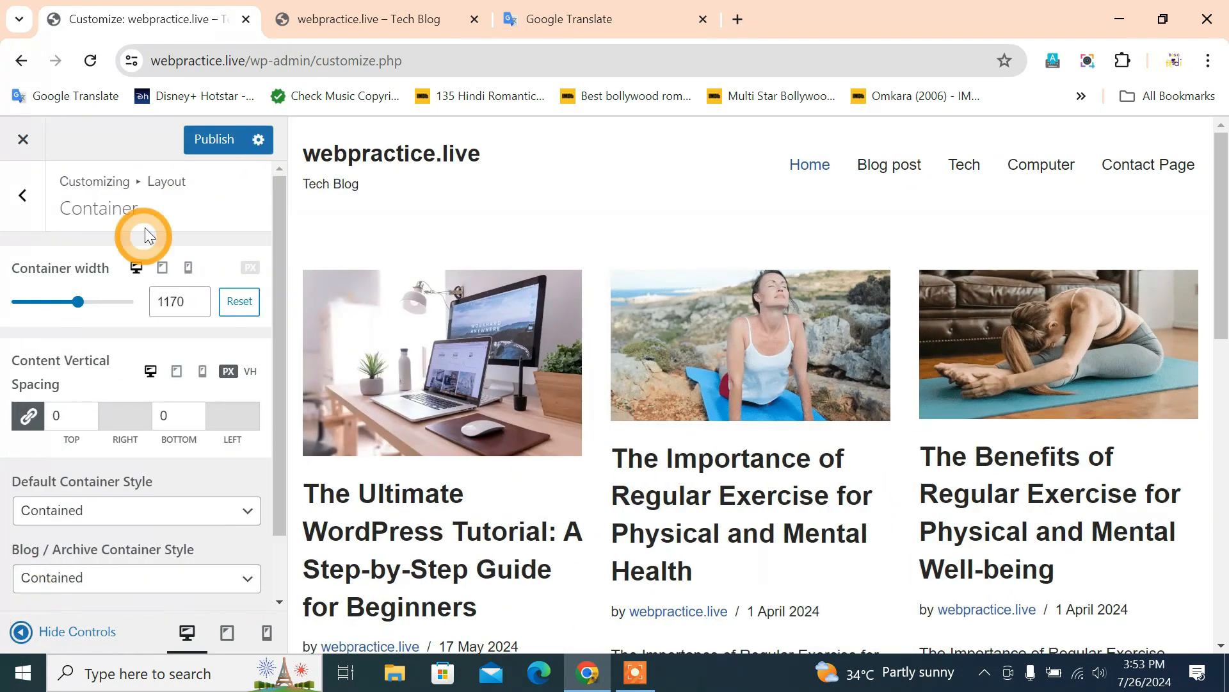
{"action": "scroll", "coordinate": [189, 471], "scroll_direction": "down", "scroll_amount": 2}
{"action": "scroll", "coordinate": [160, 416], "scroll_direction": "up", "scroll_amount": 2}
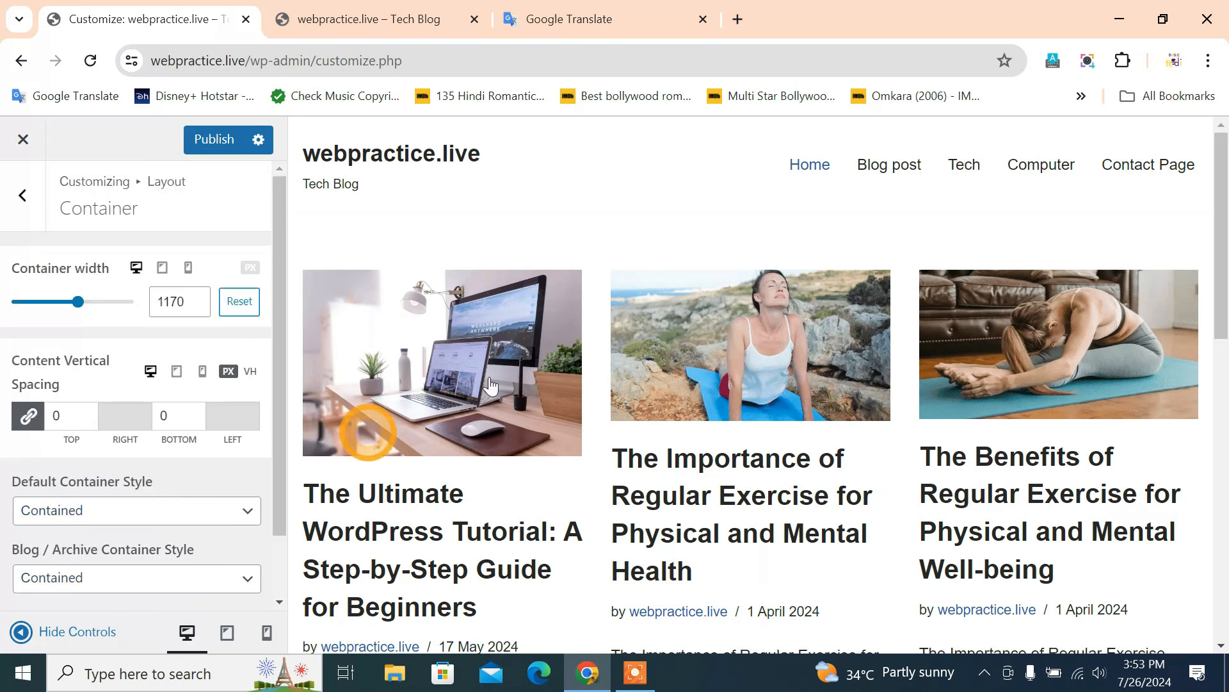
Step: Leave the Layout settings and open the palette colors in Colors & Background
{"action": "left_click", "coordinate": [20, 203]}
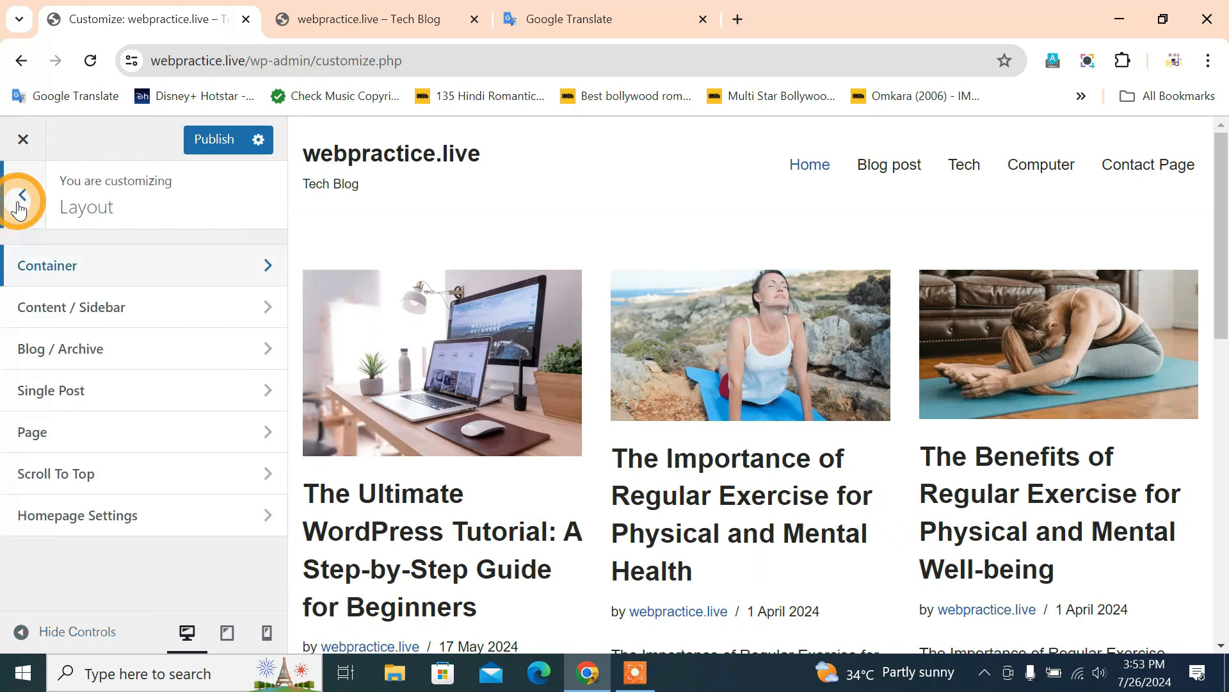
{"action": "left_click", "coordinate": [19, 204]}
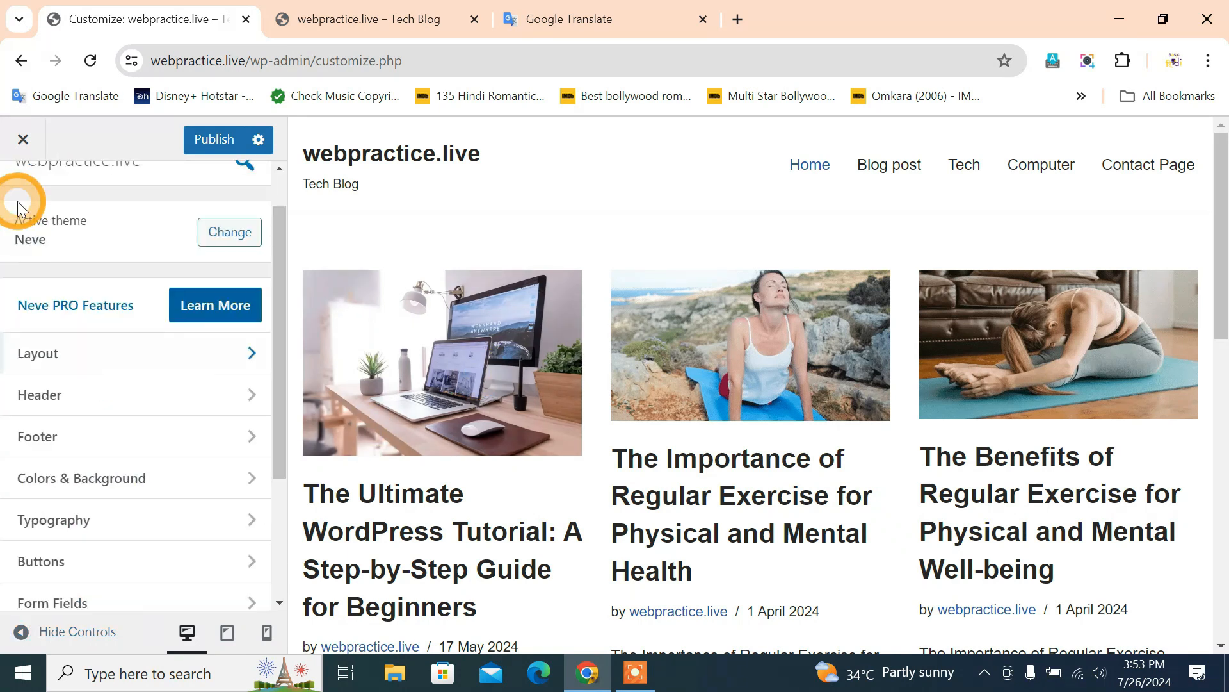
{"action": "left_click", "coordinate": [167, 477]}
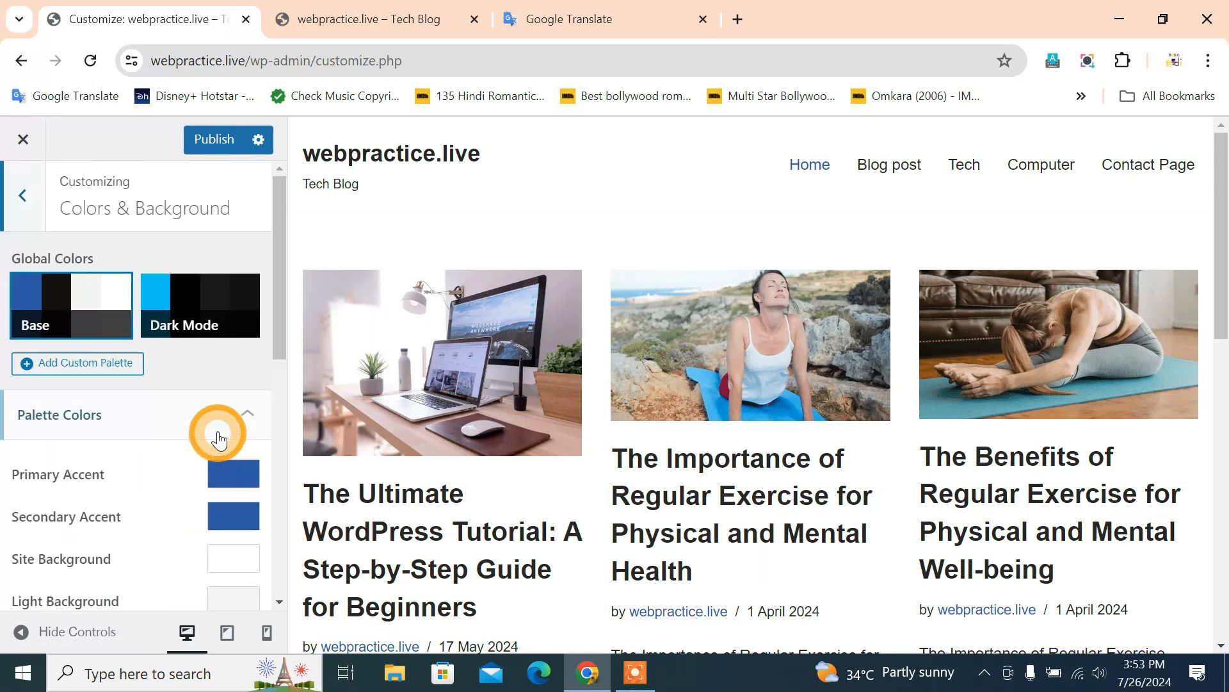
{"action": "scroll", "coordinate": [215, 429], "scroll_direction": "down", "scroll_amount": 3}
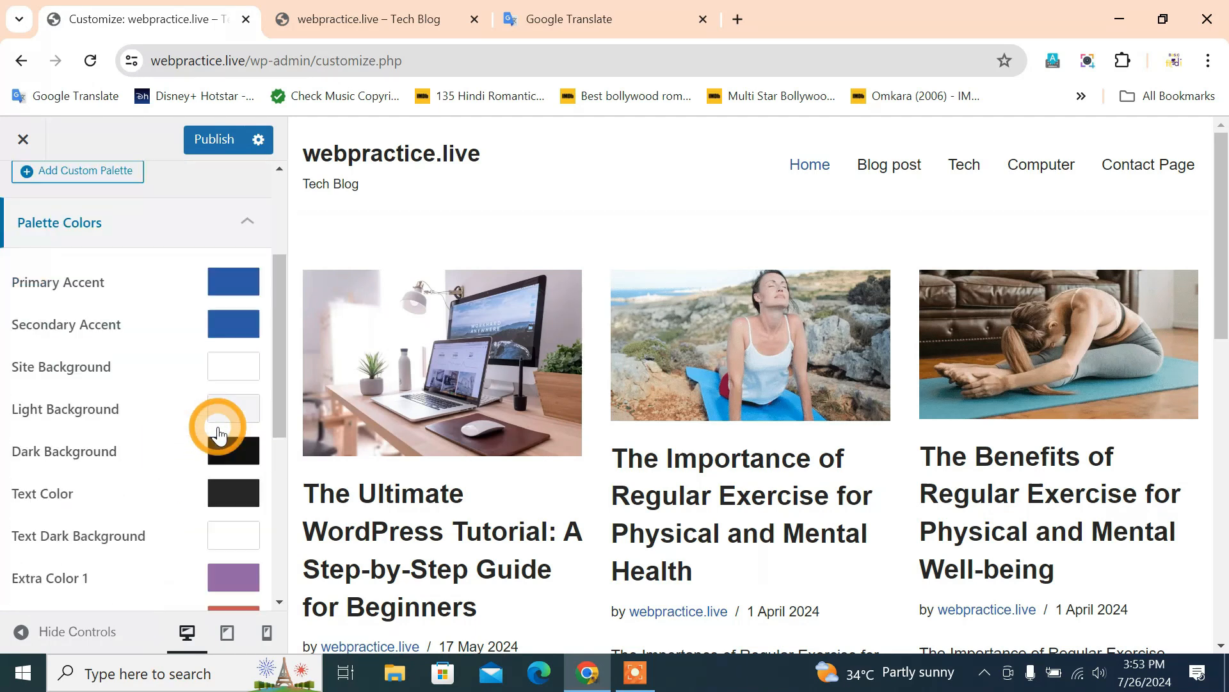
Step: Change the Site Background palette color to a very pale mint green
{"action": "left_click", "coordinate": [238, 368]}
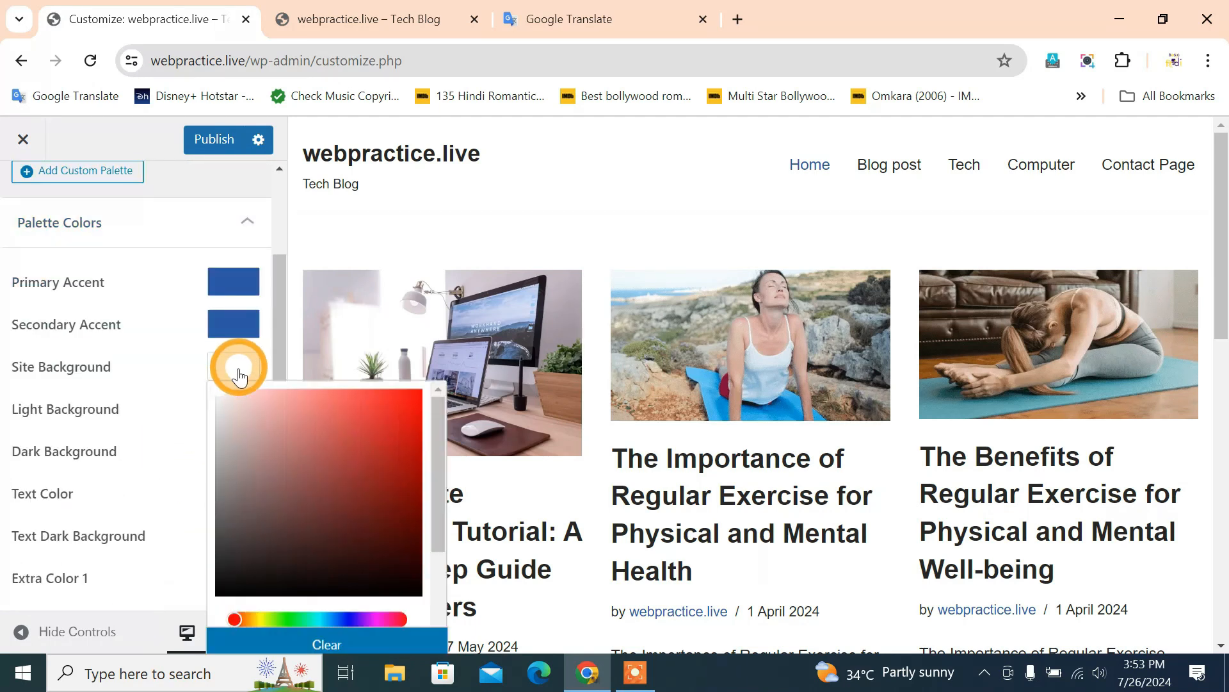
{"action": "left_click", "coordinate": [276, 619]}
{"action": "left_click", "coordinate": [260, 413]}
{"action": "left_click", "coordinate": [252, 619]}
{"action": "left_click", "coordinate": [305, 388]}
{"action": "left_click", "coordinate": [307, 618]}
{"action": "left_click", "coordinate": [270, 390]}
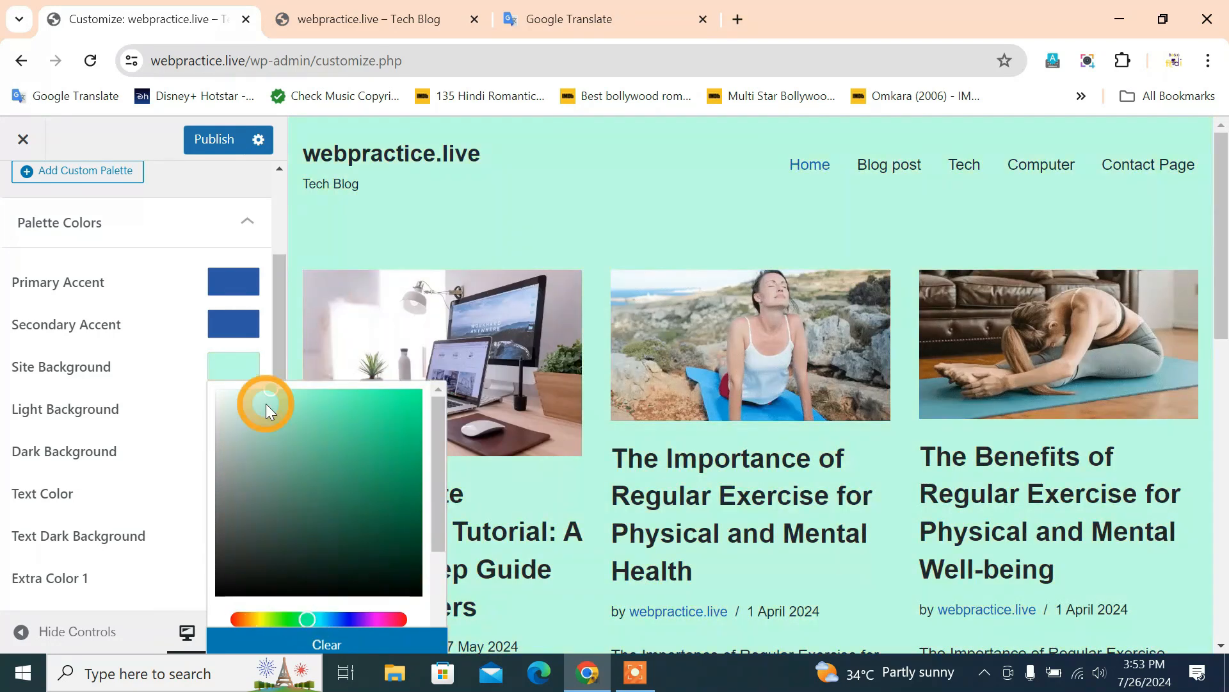
{"action": "left_click_drag", "start_coordinate": [266, 403], "coordinate": [241, 384]}
{"action": "left_click", "coordinate": [182, 271]}
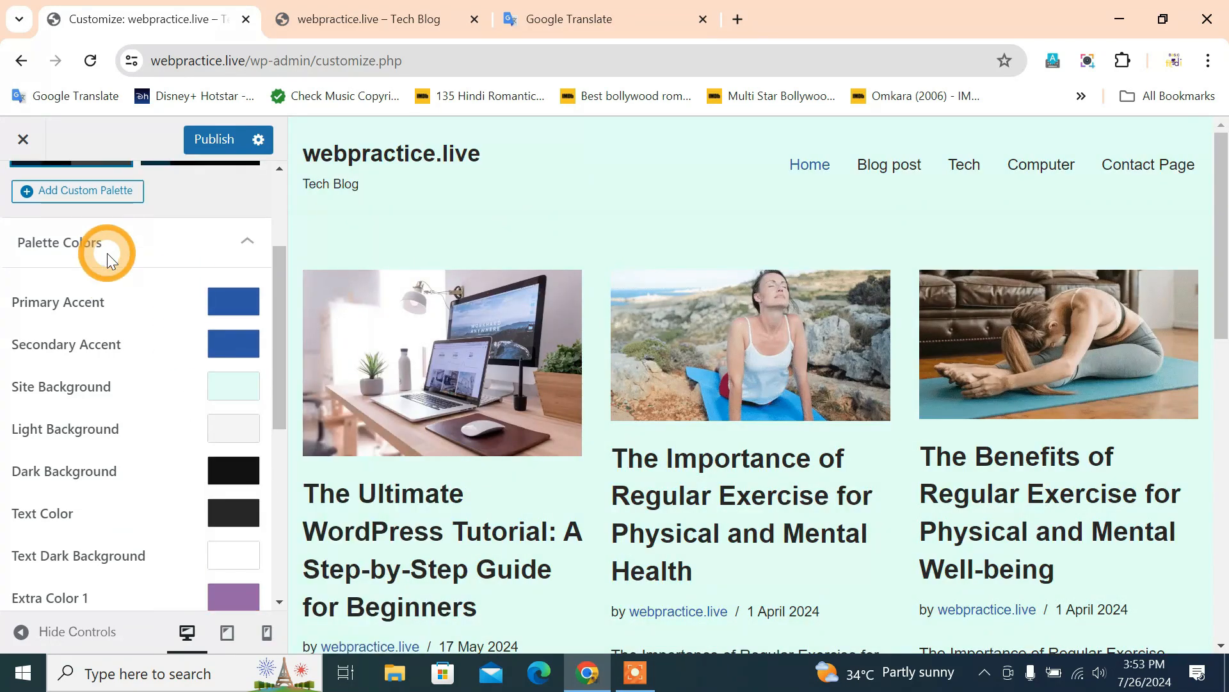
Step: Leave the color settings and return to the Container settings under Layout
{"action": "scroll", "coordinate": [64, 237], "scroll_direction": "up", "scroll_amount": 3}
{"action": "left_click", "coordinate": [25, 195]}
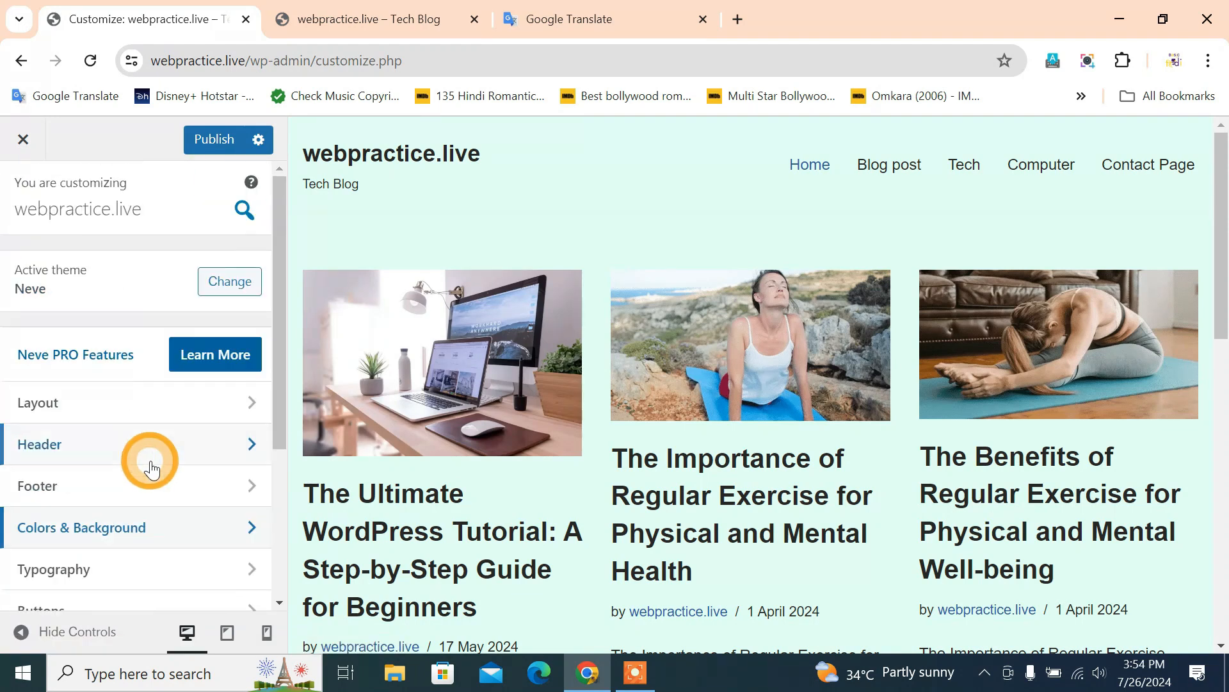
{"action": "left_click", "coordinate": [153, 402]}
{"action": "left_click", "coordinate": [123, 266]}
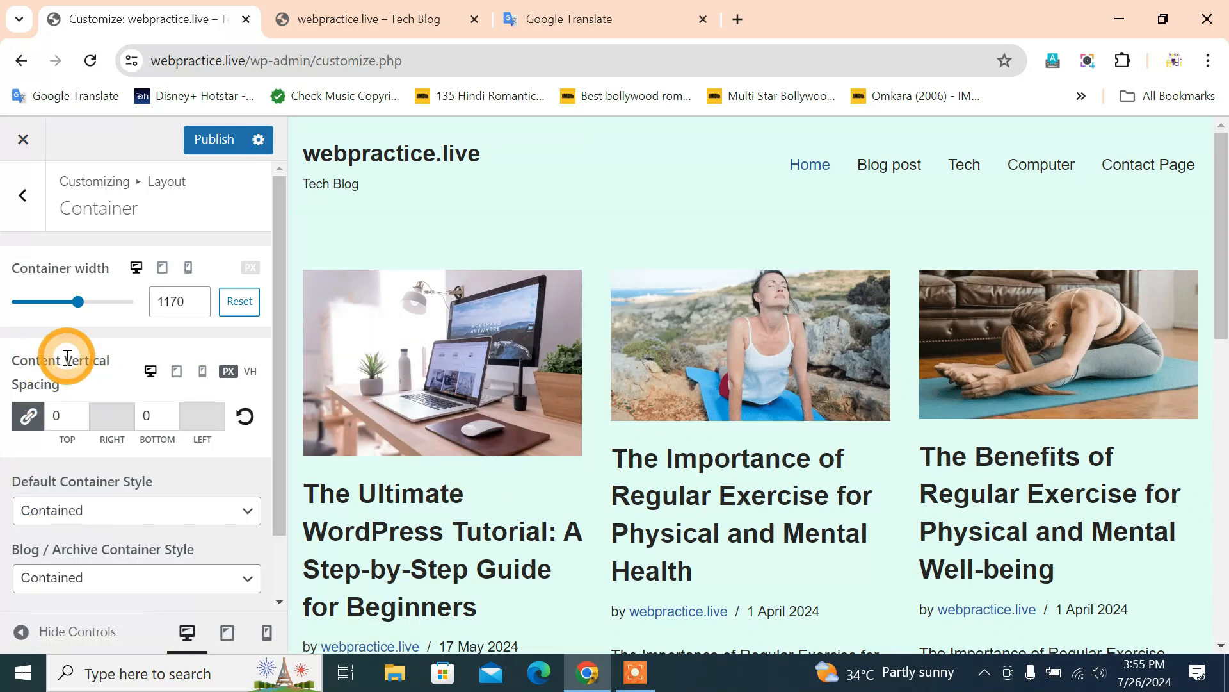
Step: Look over the homepage preview, open the post "The Ultimate WordPress Tutorial: A Step-by-Step Guide for Beginners" and read through its page
{"action": "scroll", "coordinate": [460, 443], "scroll_direction": "down", "scroll_amount": 3}
{"action": "scroll", "coordinate": [450, 479], "scroll_direction": "up", "scroll_amount": 3}
{"action": "scroll", "coordinate": [543, 471], "scroll_direction": "down", "scroll_amount": 2}
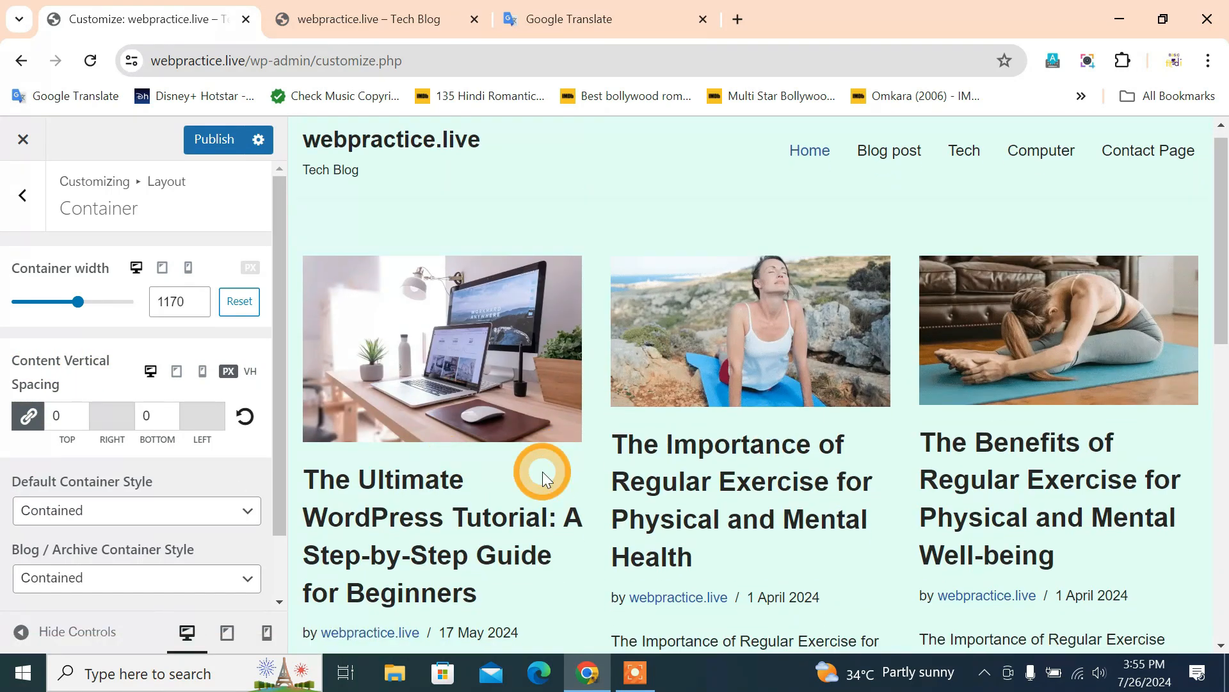
{"action": "scroll", "coordinate": [502, 395], "scroll_direction": "up", "scroll_amount": 2}
{"action": "left_click", "coordinate": [501, 391]}
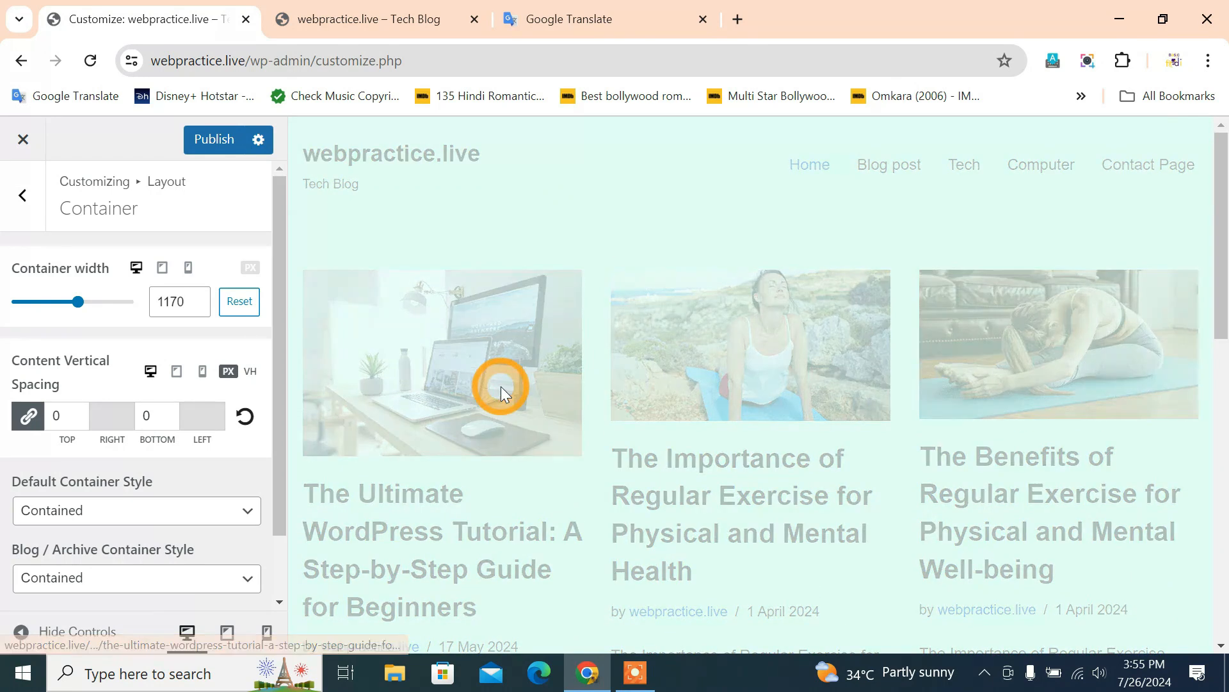
{"action": "scroll", "coordinate": [573, 464], "scroll_direction": "down", "scroll_amount": 10}
{"action": "scroll", "coordinate": [572, 465], "scroll_direction": "up", "scroll_amount": 10}
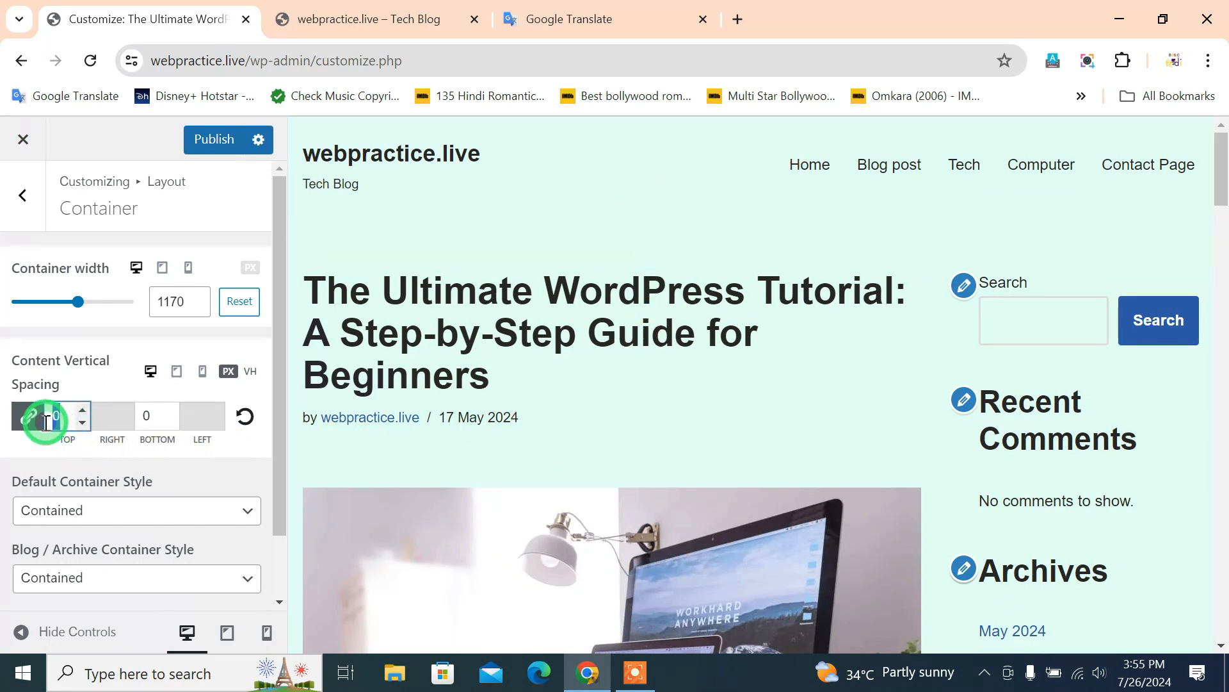
Step: Try a linked top and bottom content vertical spacing of 100 px and 500 px on the post, and reset it to default
{"action": "type", "text": "100"}
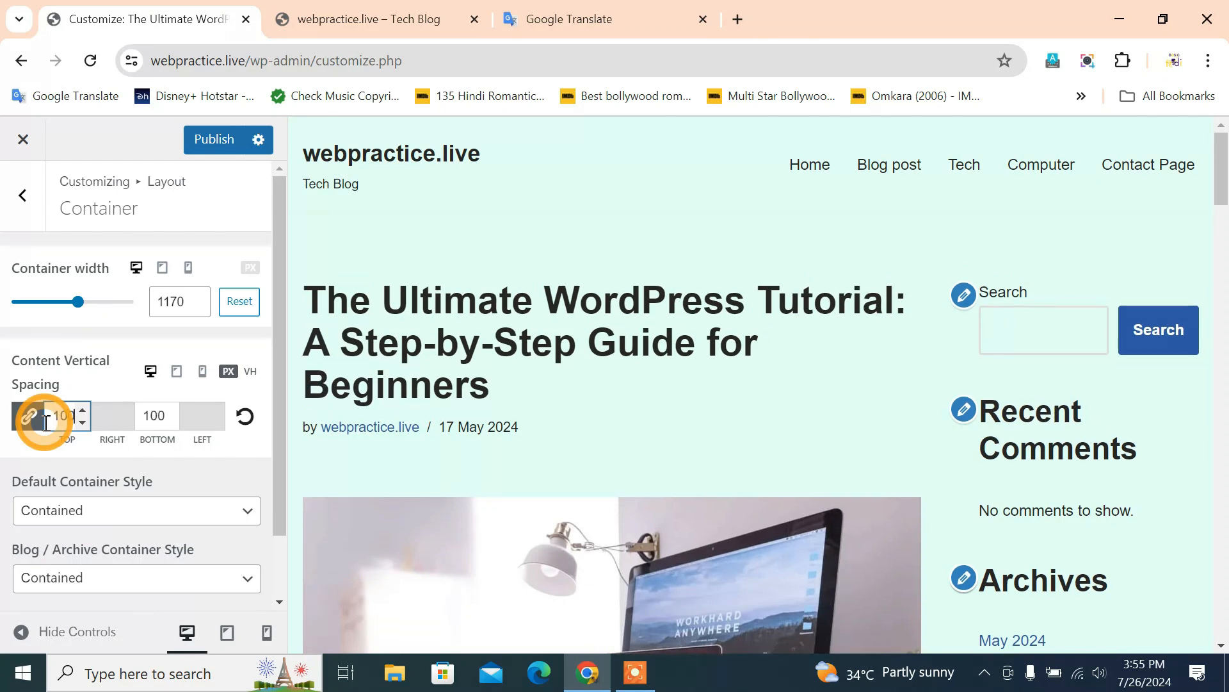
{"action": "scroll", "coordinate": [359, 379], "scroll_direction": "down", "scroll_amount": 20}
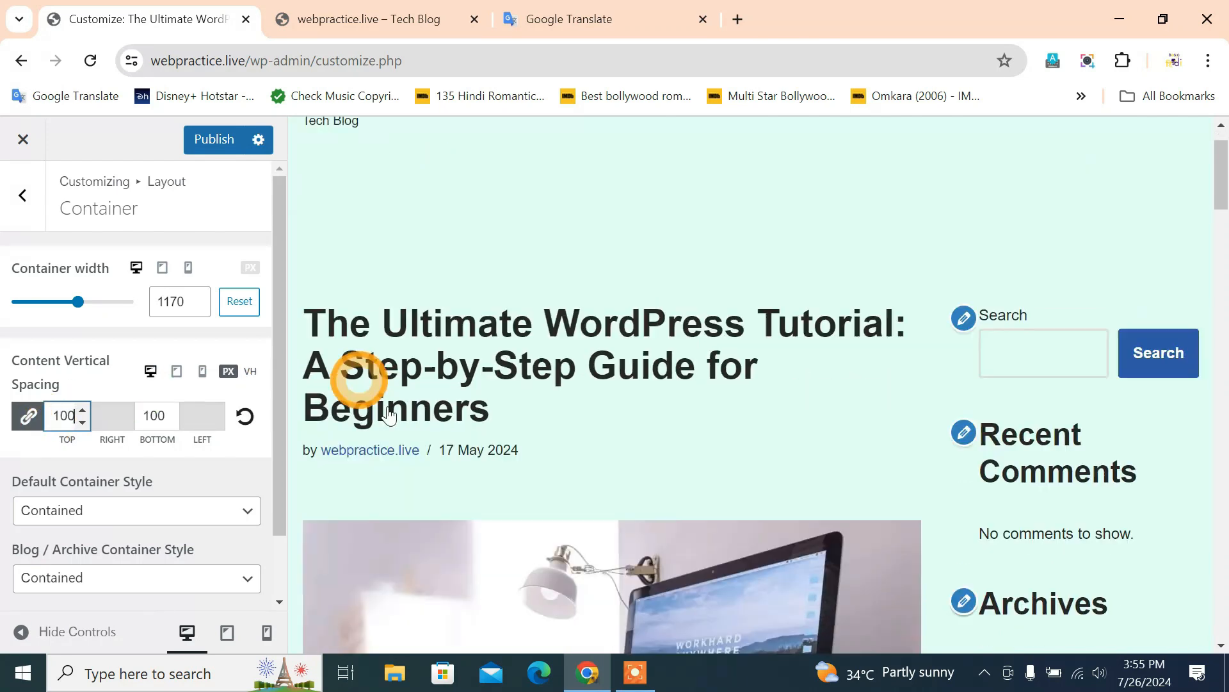
{"action": "scroll", "coordinate": [389, 406], "scroll_direction": "down", "scroll_amount": 3}
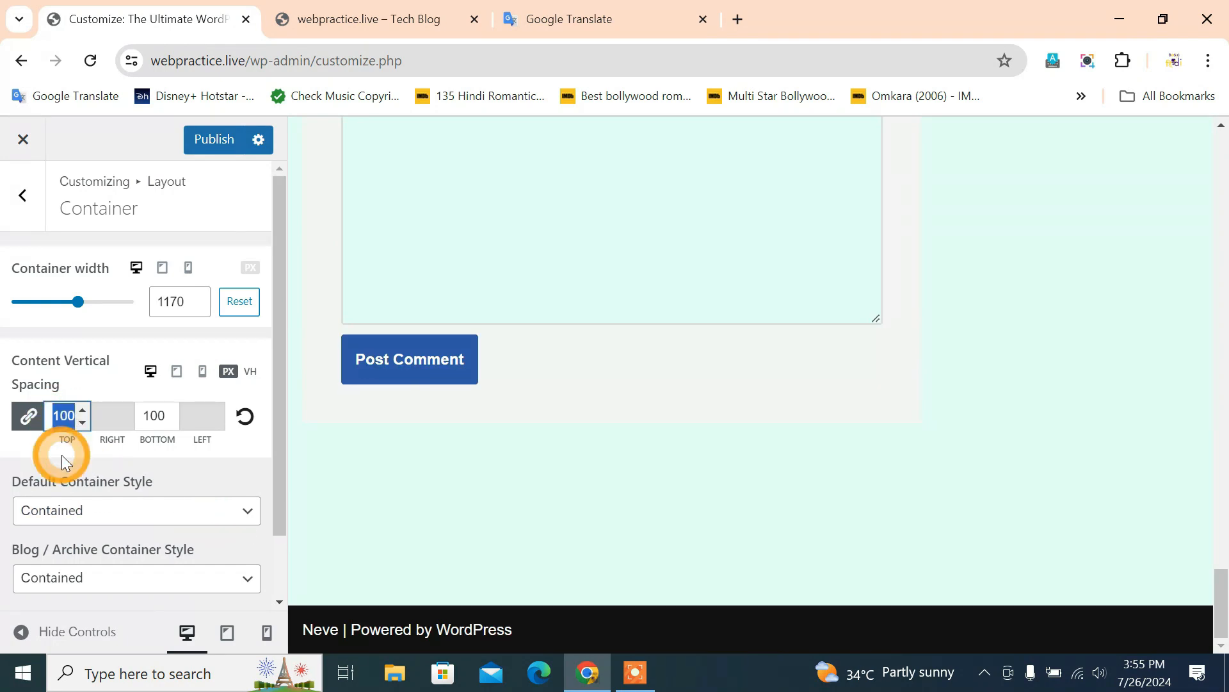
{"action": "type", "text": "500"}
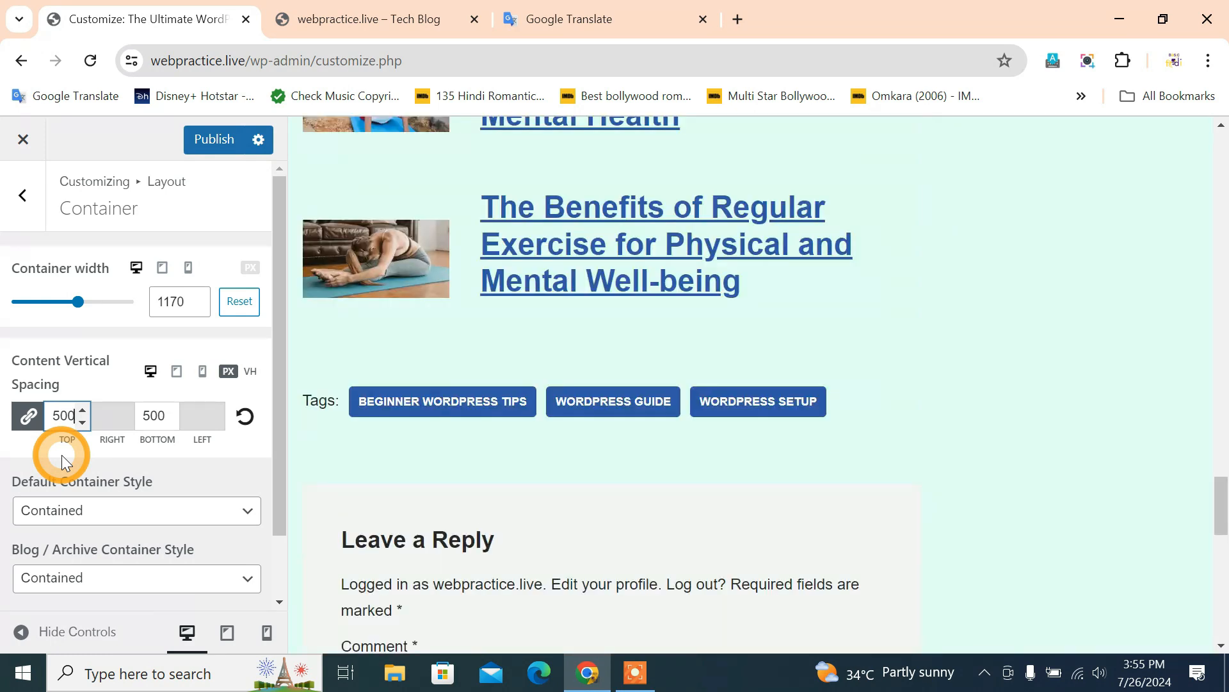
{"action": "left_click", "coordinate": [645, 410]}
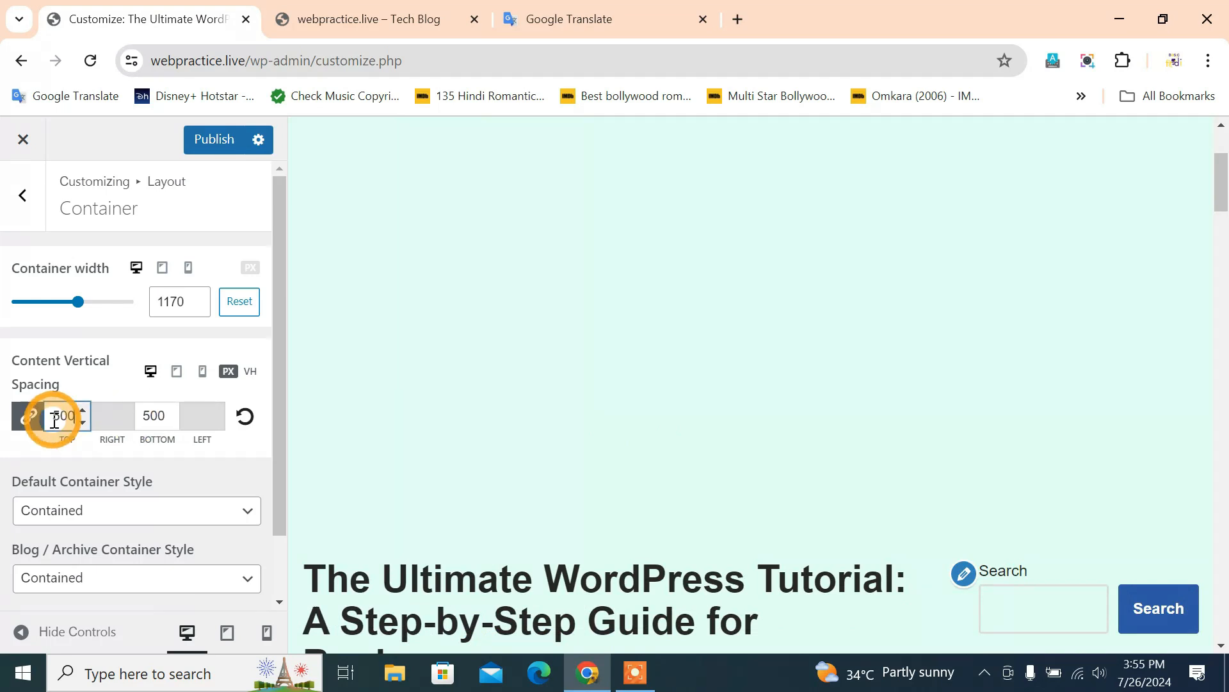
{"action": "left_click", "coordinate": [244, 418]}
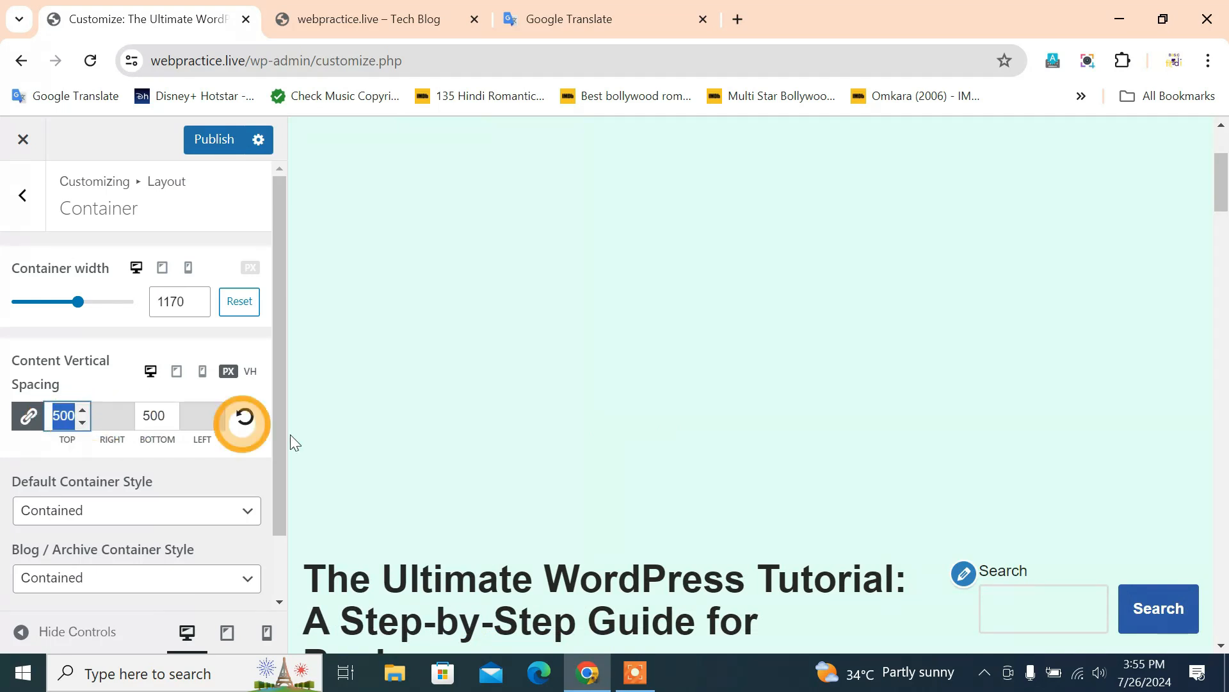
{"action": "left_click", "coordinate": [250, 419]}
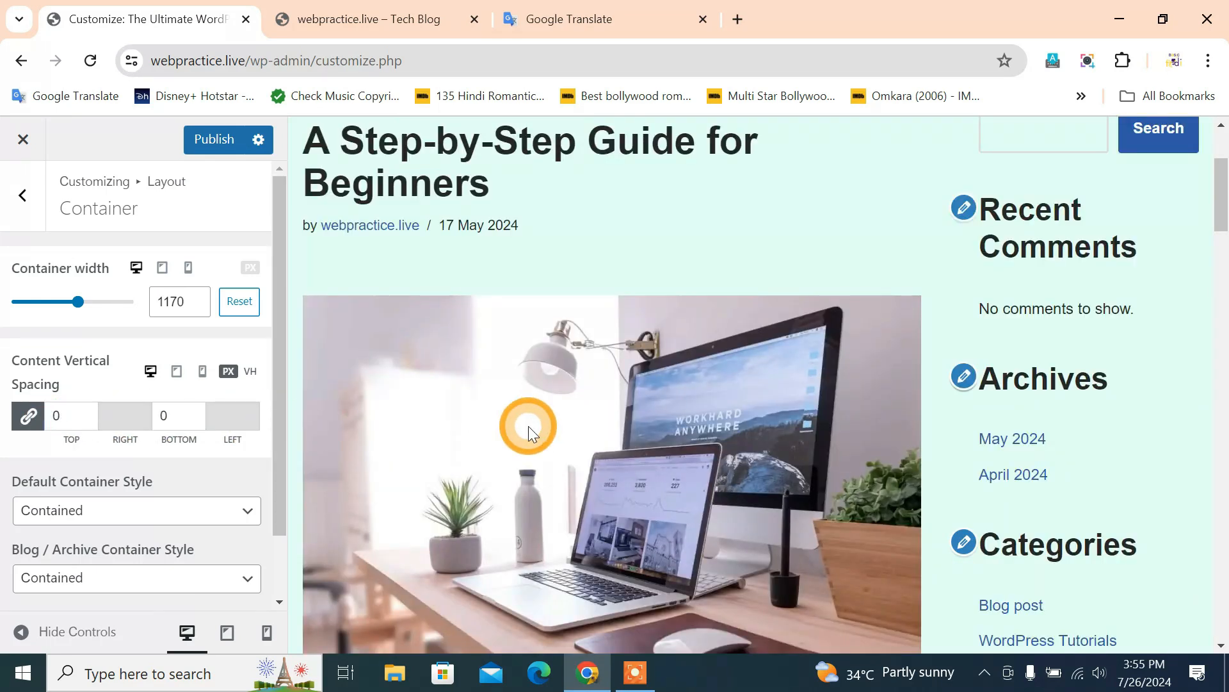
Step: Compare the Contained and Full Width default container styles on the homepage preview, ending on Full Width
{"action": "left_click", "coordinate": [187, 512]}
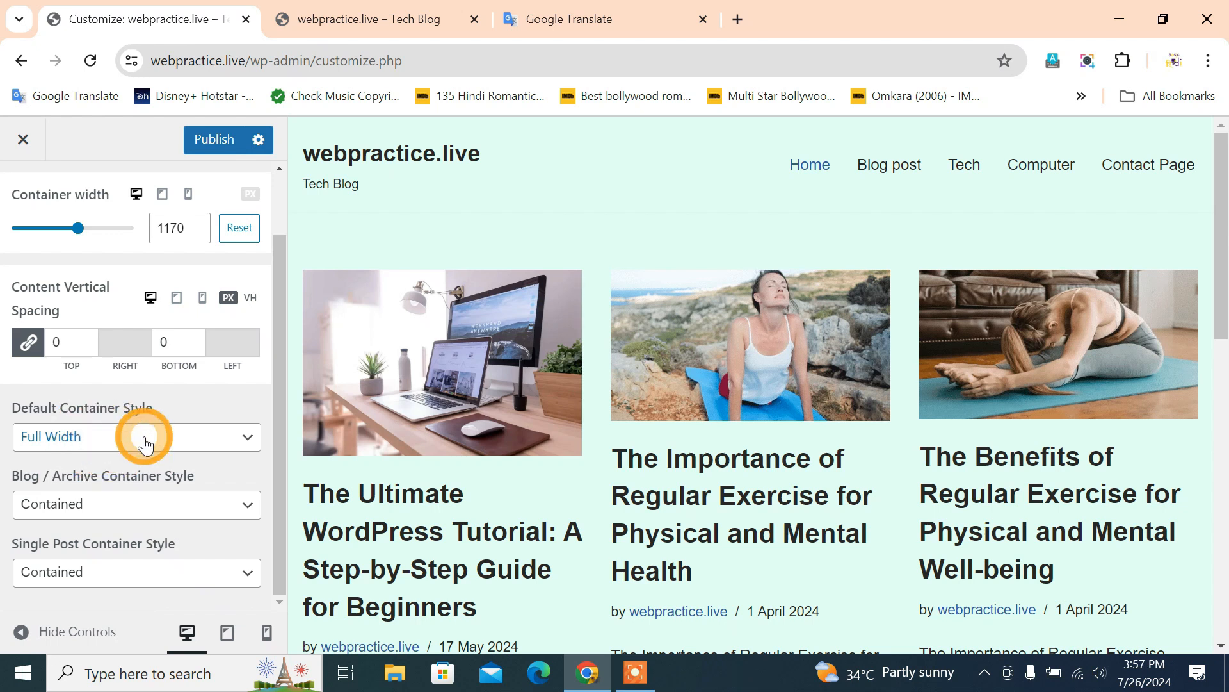
{"action": "left_click", "coordinate": [110, 434]}
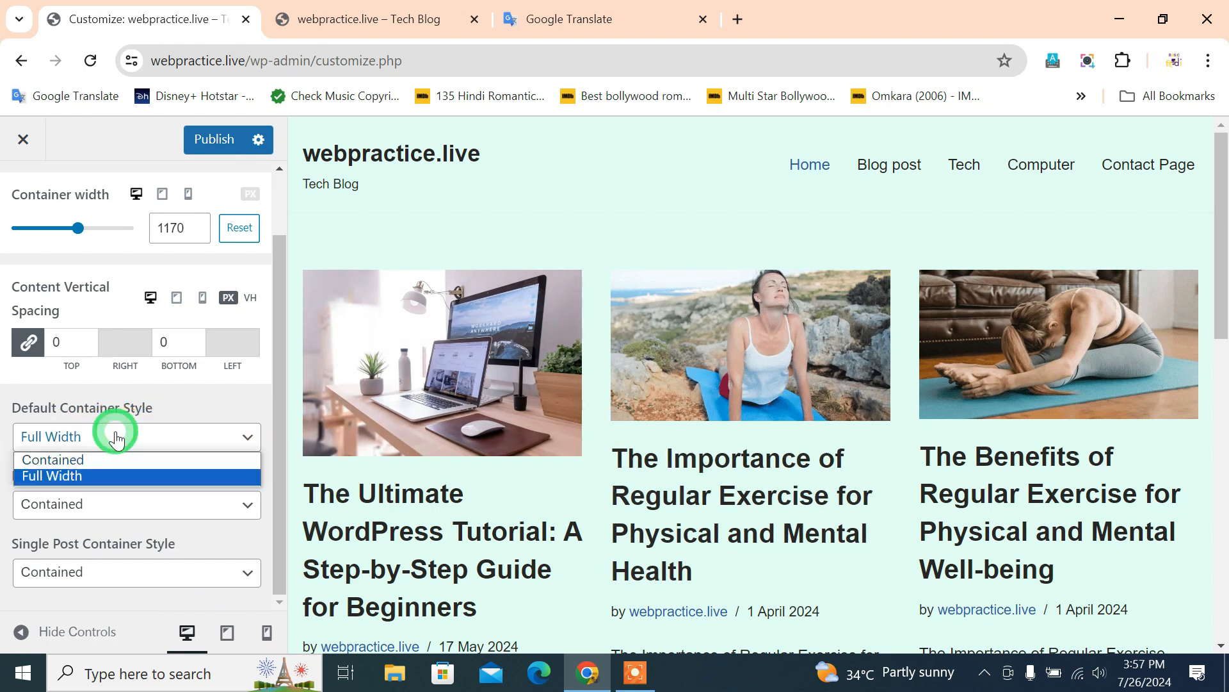
{"action": "left_click", "coordinate": [97, 462]}
{"action": "left_click", "coordinate": [108, 442]}
{"action": "left_click", "coordinate": [134, 475]}
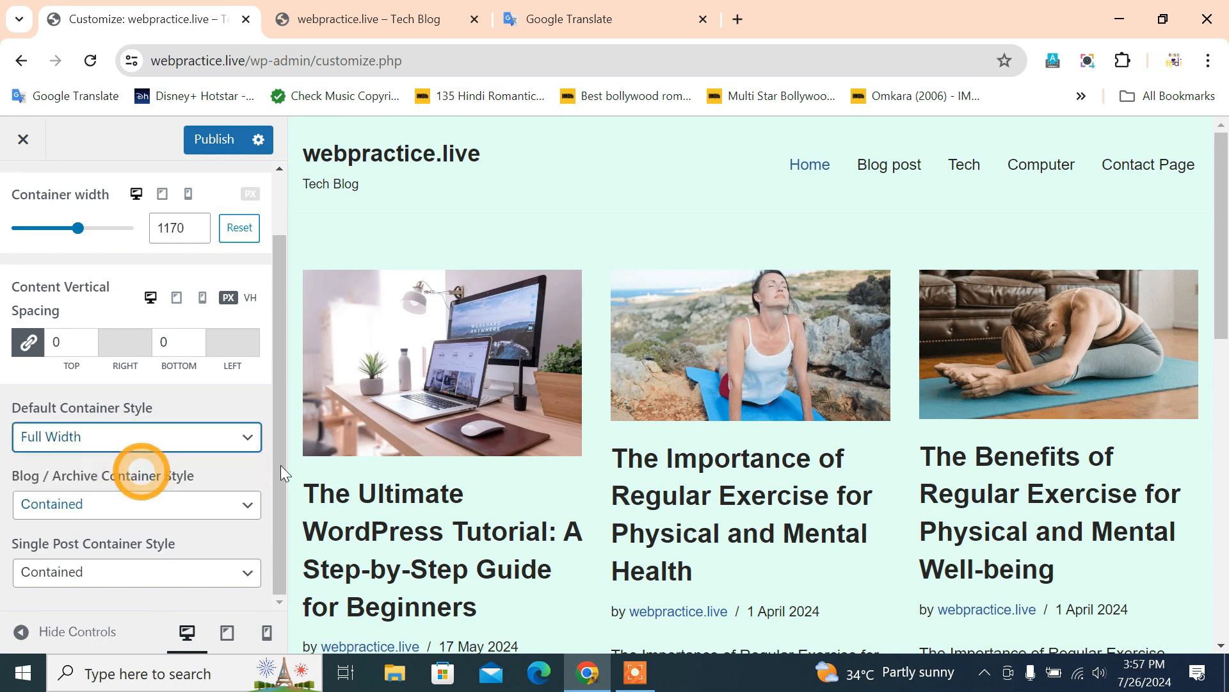
{"action": "scroll", "coordinate": [757, 479], "scroll_direction": "down", "scroll_amount": 1}
{"action": "scroll", "coordinate": [757, 478], "scroll_direction": "up", "scroll_amount": 1}
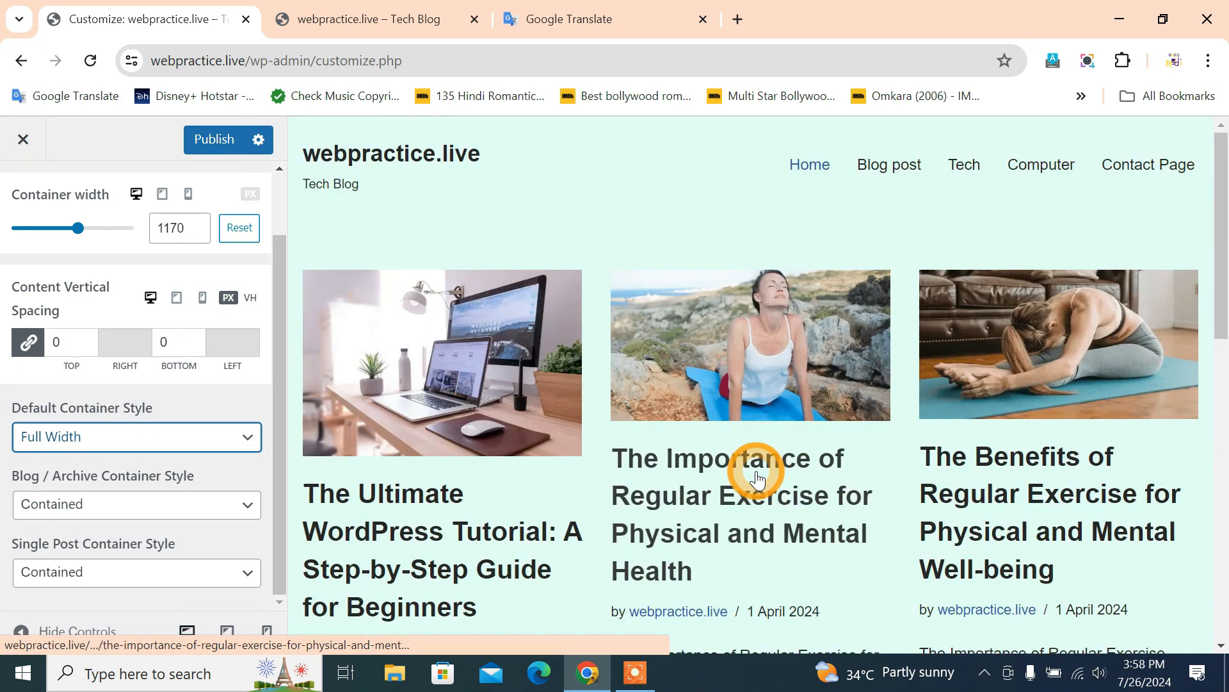
Step: Open the Contact Page in the preview and set the default container style to Contained
{"action": "left_click", "coordinate": [1159, 179]}
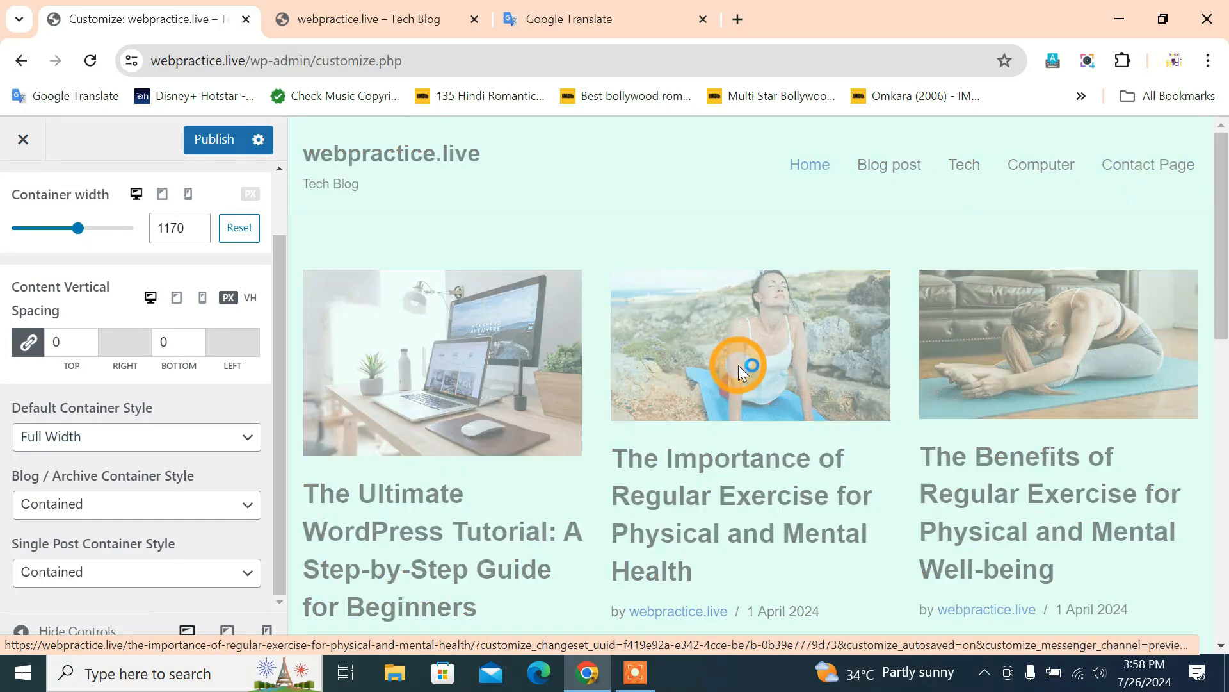
{"action": "scroll", "coordinate": [615, 395], "scroll_direction": "down", "scroll_amount": 3}
{"action": "left_click", "coordinate": [144, 442]}
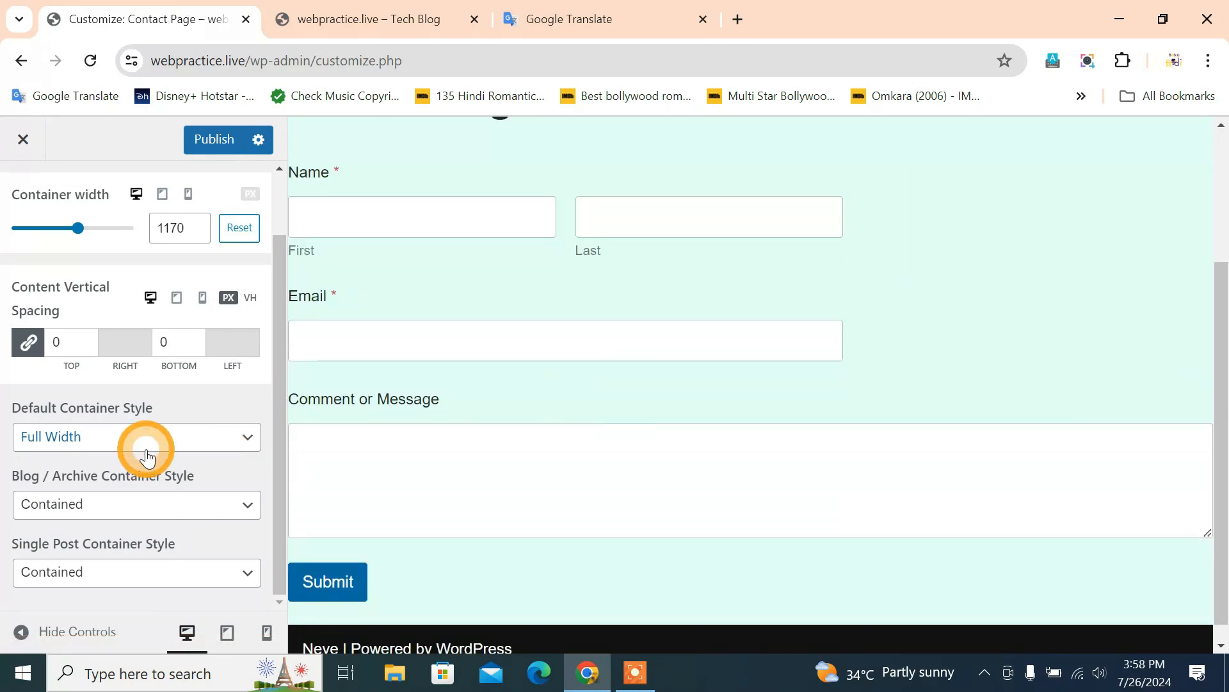
{"action": "left_click", "coordinate": [119, 466]}
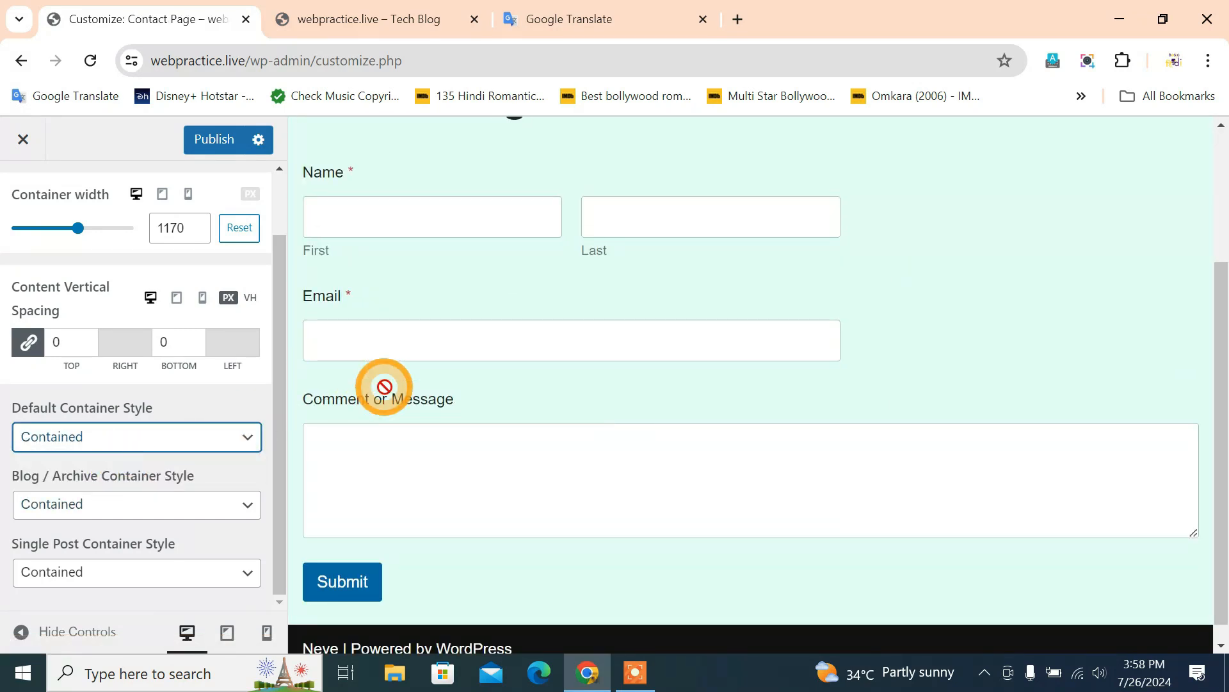
Step: Switch the default container style to Full Width and back to Contained to compare the Contact Page form's margins
{"action": "left_click", "coordinate": [184, 438]}
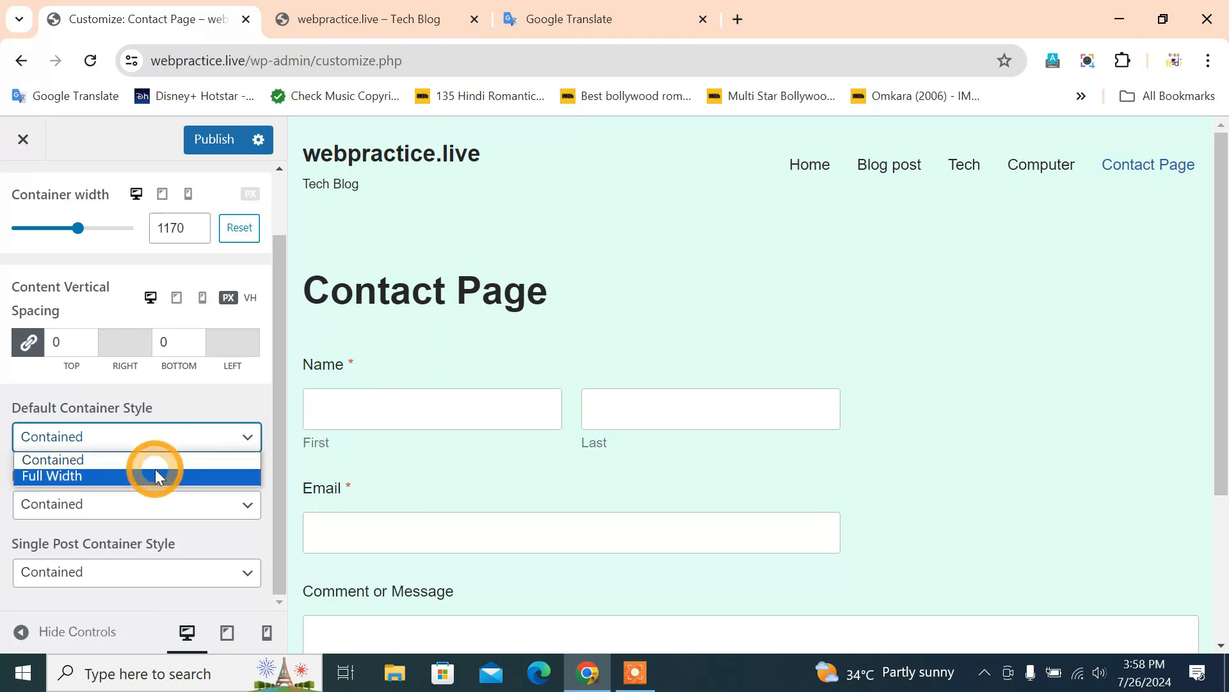
{"action": "left_click", "coordinate": [156, 474]}
{"action": "left_click", "coordinate": [169, 438]}
{"action": "left_click", "coordinate": [156, 458]}
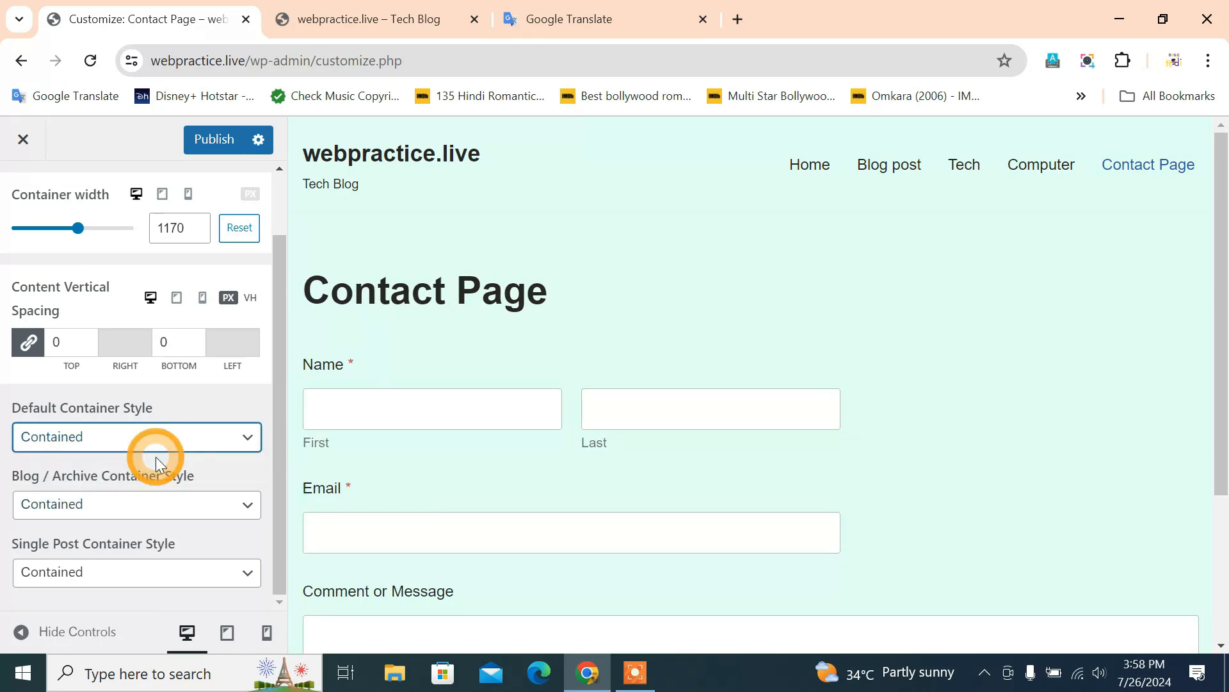
{"action": "left_click", "coordinate": [170, 439]}
{"action": "left_click", "coordinate": [167, 456]}
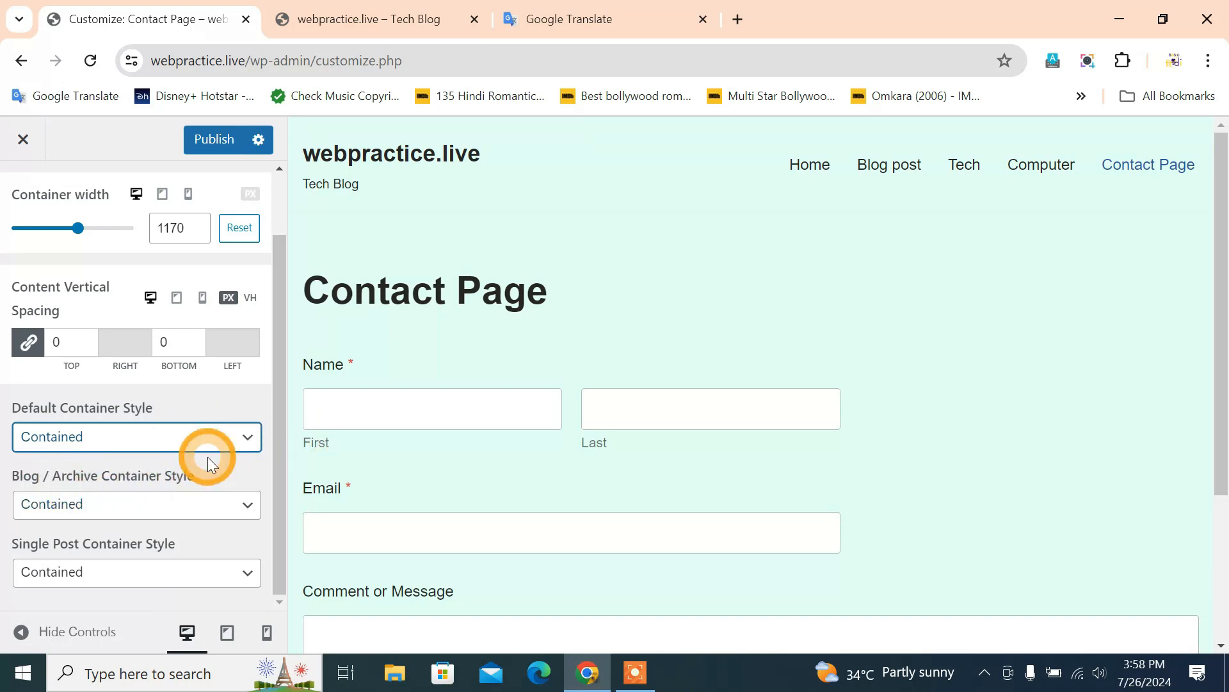
Step: Check the exercise and mental health post, return the preview to the homepage, and set the Blog / Archive container style to Full Width
{"action": "left_click", "coordinate": [822, 168]}
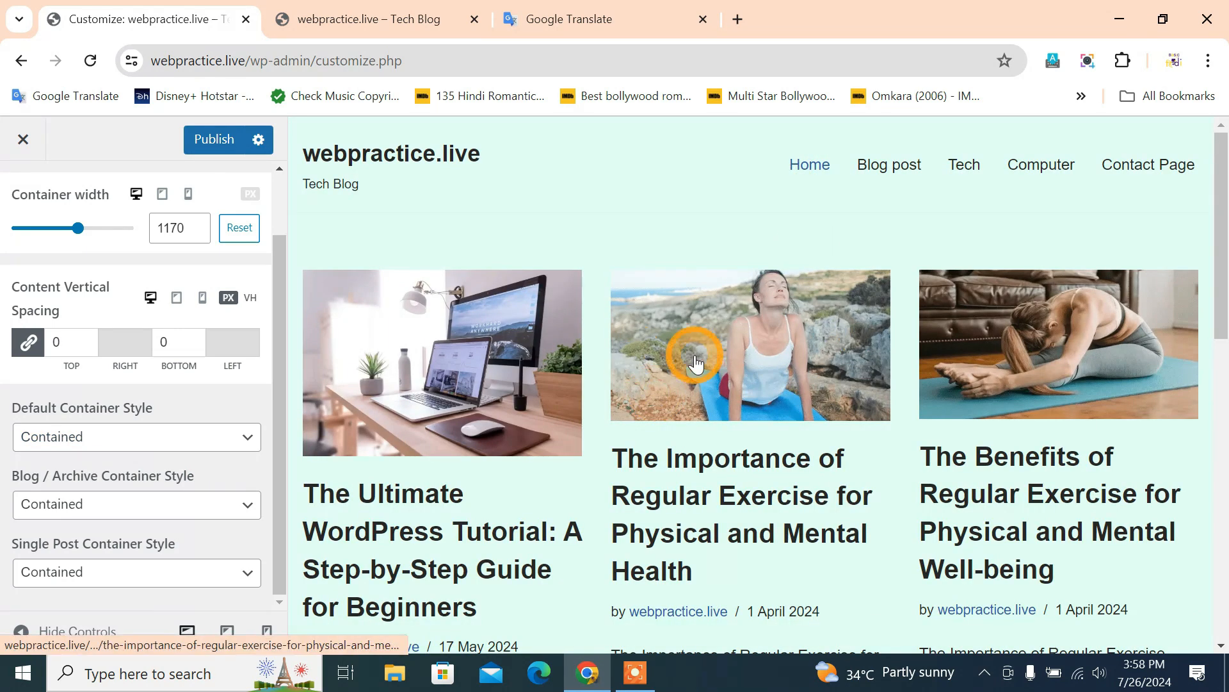
{"action": "left_click", "coordinate": [697, 362]}
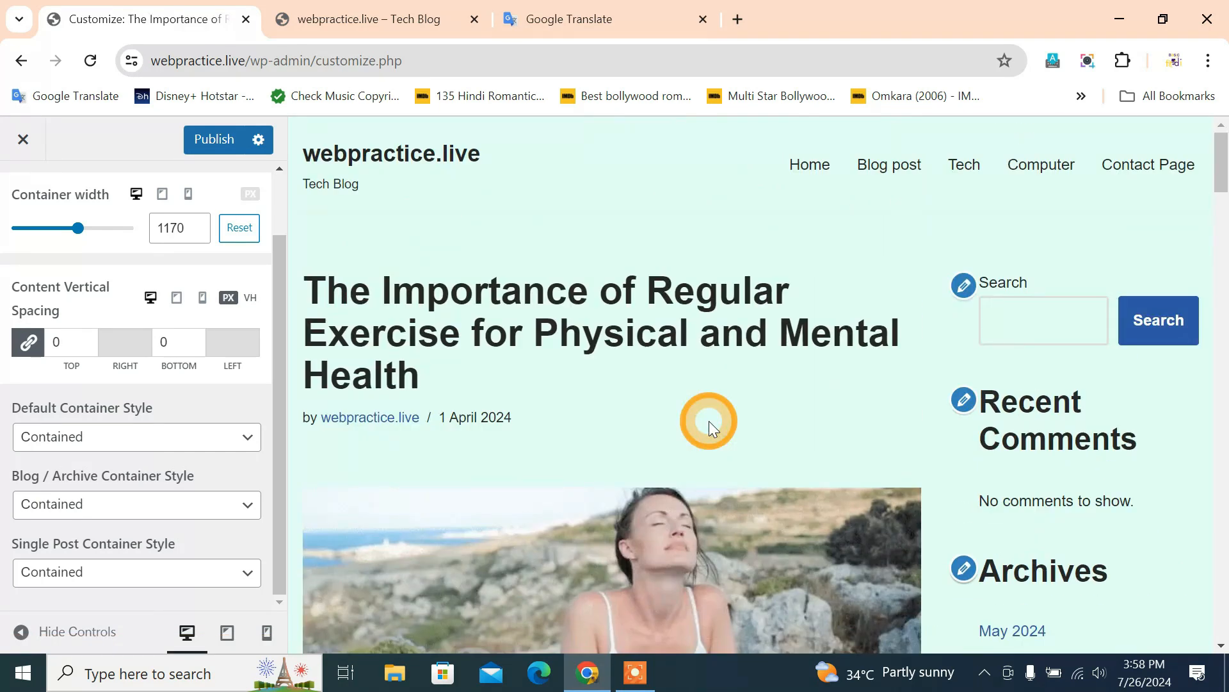
{"action": "left_click", "coordinate": [812, 162]}
{"action": "scroll", "coordinate": [584, 374], "scroll_direction": "down", "scroll_amount": 3}
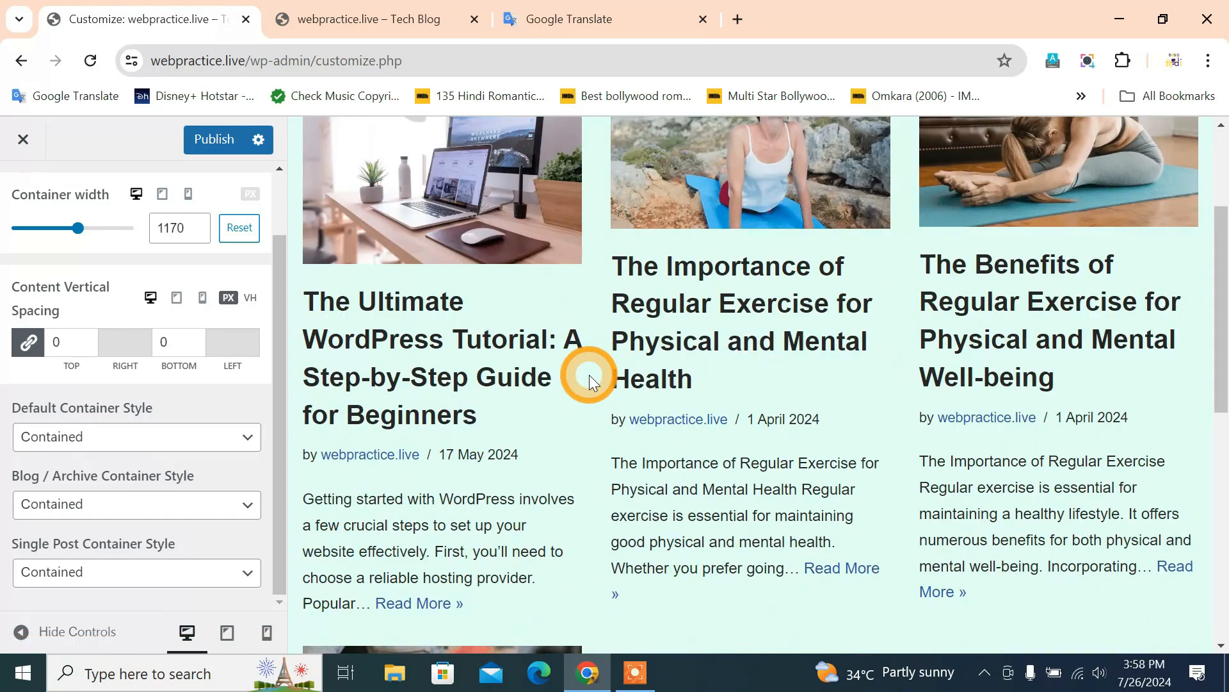
{"action": "left_click", "coordinate": [141, 512]}
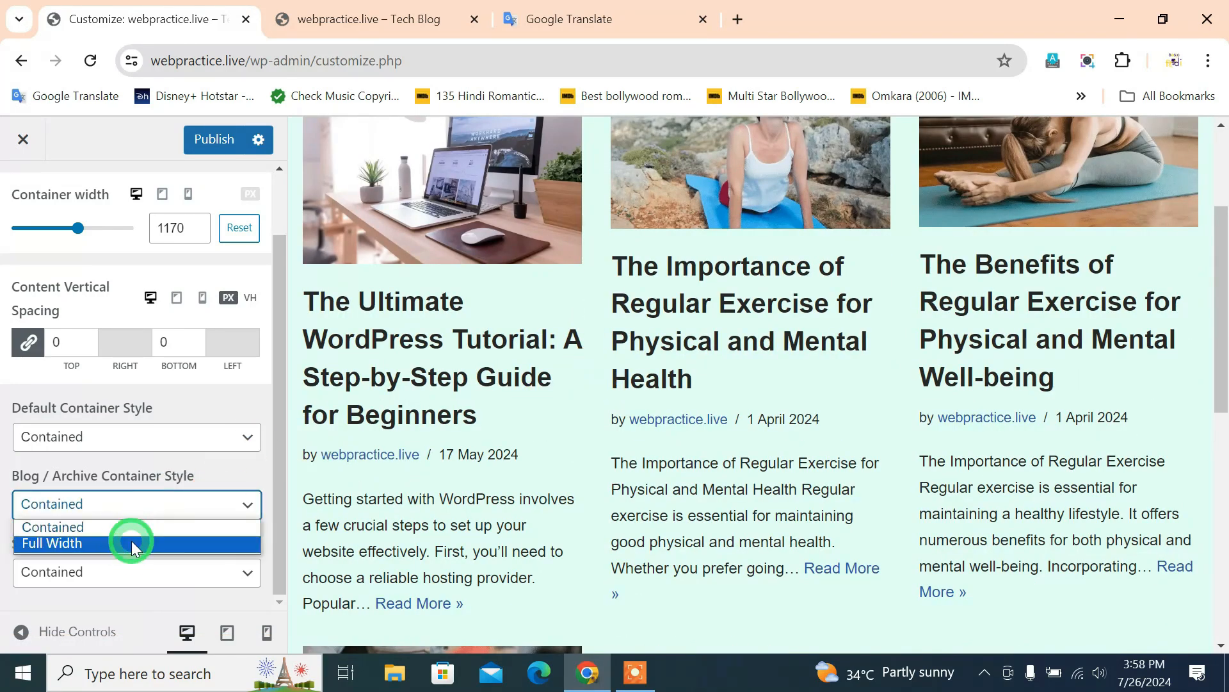
{"action": "left_click", "coordinate": [132, 540]}
Step: Switch the Blog / Archive container style to Contained and back to Full Width to compare the homepage margins
{"action": "left_click", "coordinate": [192, 504]}
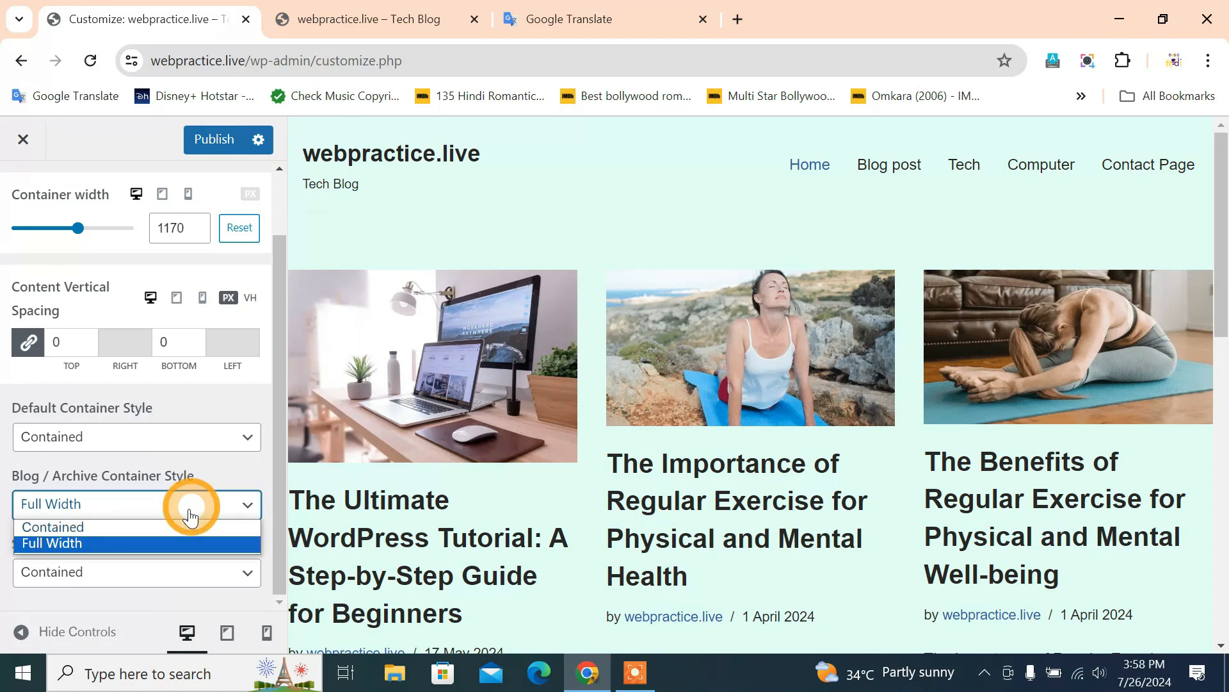
{"action": "left_click", "coordinate": [143, 527]}
{"action": "left_click", "coordinate": [170, 506]}
{"action": "left_click", "coordinate": [141, 544]}
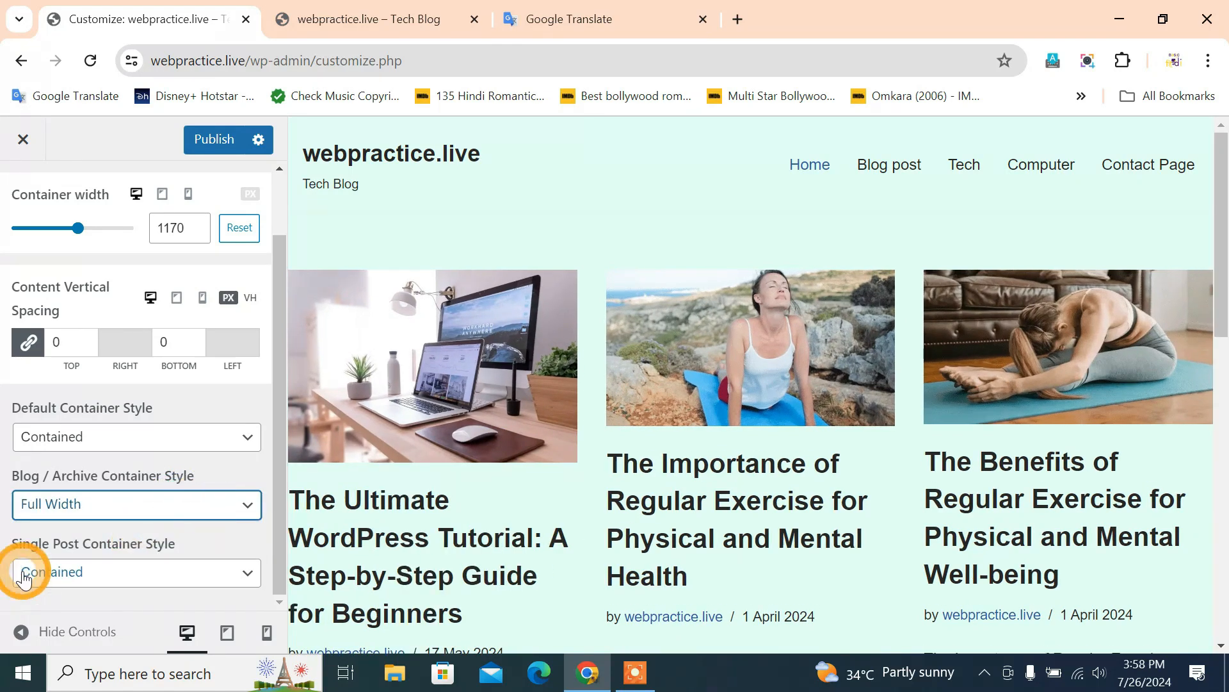
{"action": "scroll", "coordinate": [669, 455], "scroll_direction": "down", "scroll_amount": 2}
{"action": "scroll", "coordinate": [640, 499], "scroll_direction": "up", "scroll_amount": 2}
Step: Open the post on exercise for physical and mental health in the preview and set the Single Post container style to Full Width
{"action": "left_click", "coordinate": [749, 334]}
{"action": "scroll", "coordinate": [751, 335], "scroll_direction": "down", "scroll_amount": 8}
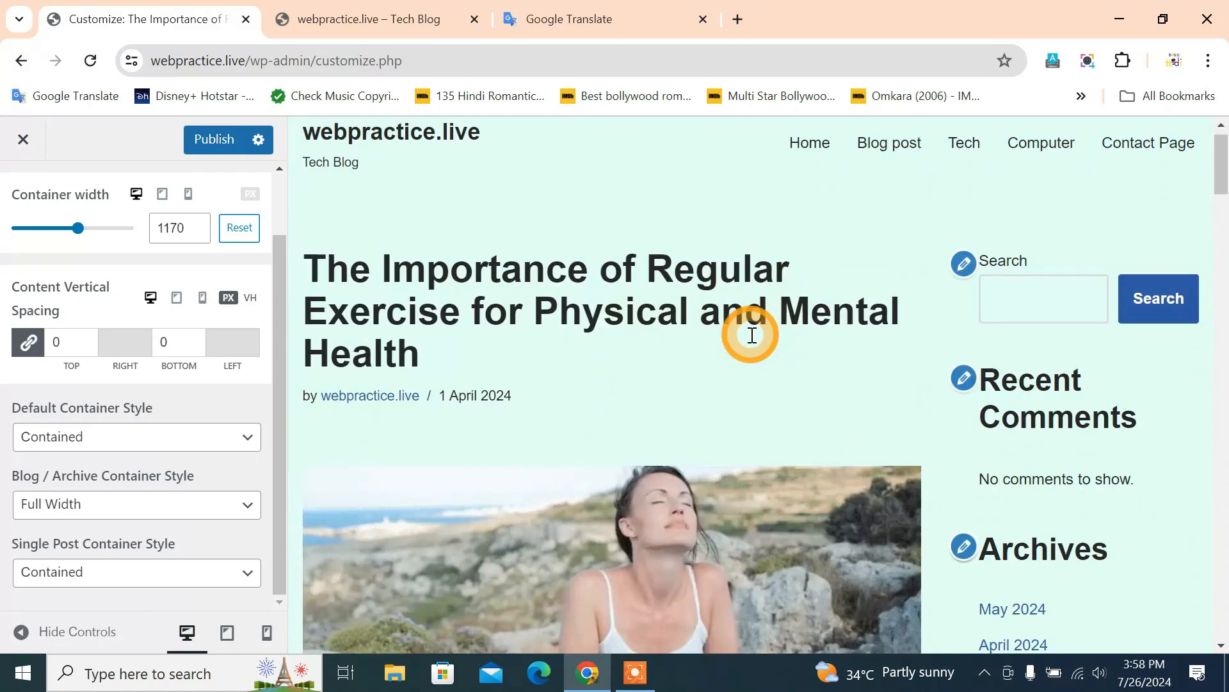
{"action": "scroll", "coordinate": [751, 335], "scroll_direction": "up", "scroll_amount": 4}
{"action": "scroll", "coordinate": [751, 334], "scroll_direction": "up", "scroll_amount": 4}
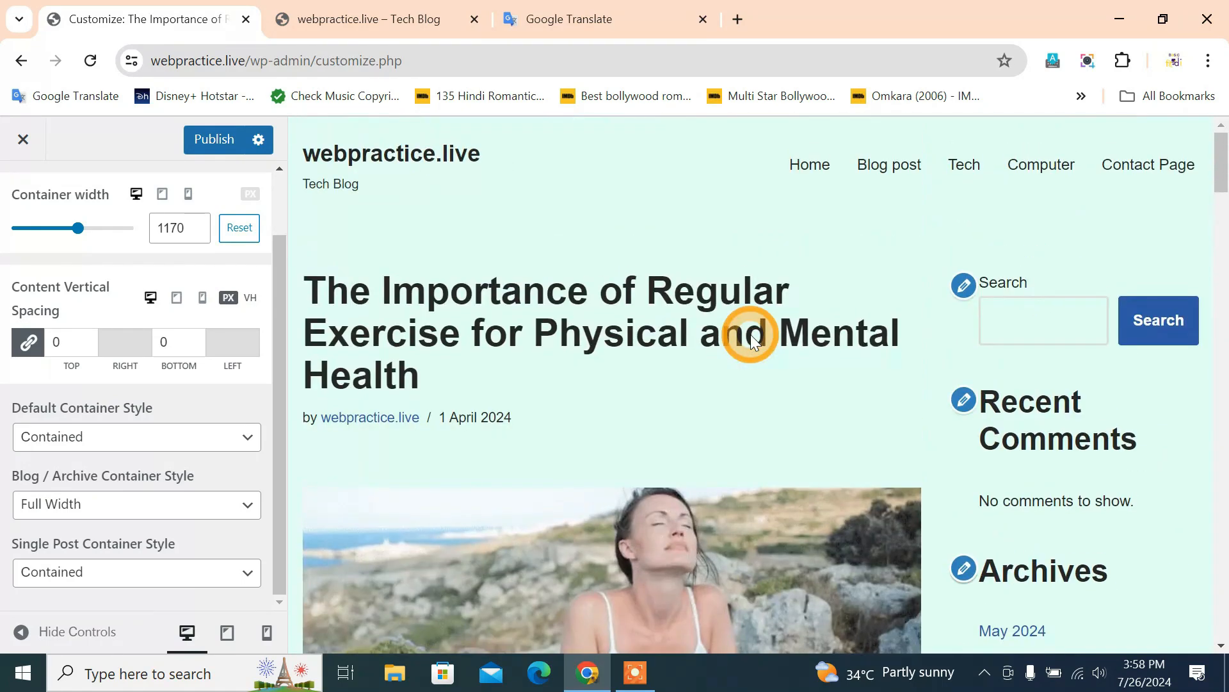
{"action": "left_click", "coordinate": [112, 575]}
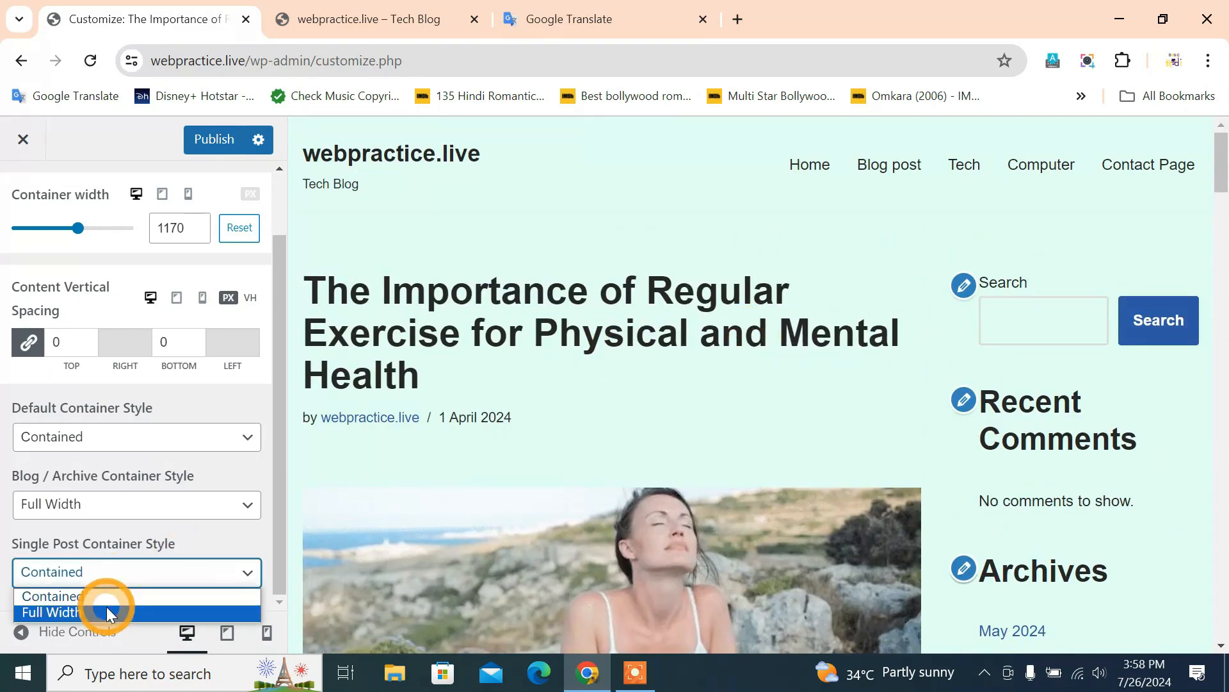
{"action": "left_click", "coordinate": [106, 606]}
Step: Switch the Single Post container style to Contained and back to Full Width to compare the post's margins
{"action": "left_click", "coordinate": [120, 576]}
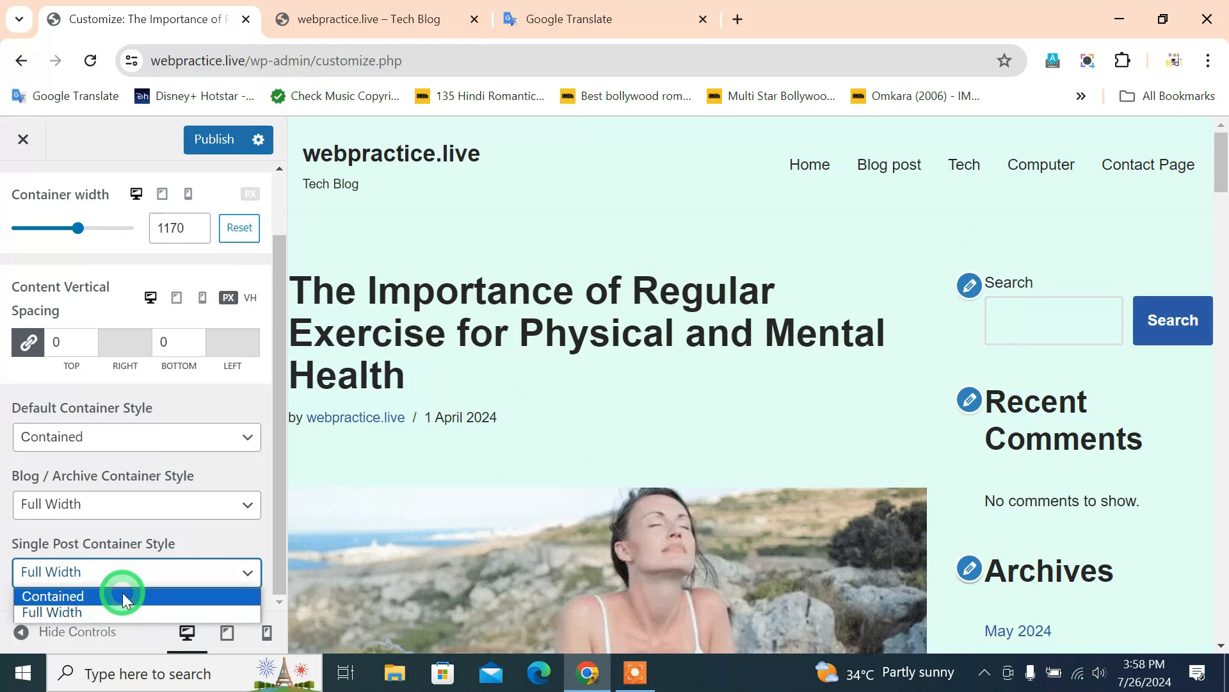
{"action": "left_click", "coordinate": [122, 593]}
{"action": "left_click", "coordinate": [128, 572]}
{"action": "left_click", "coordinate": [114, 608]}
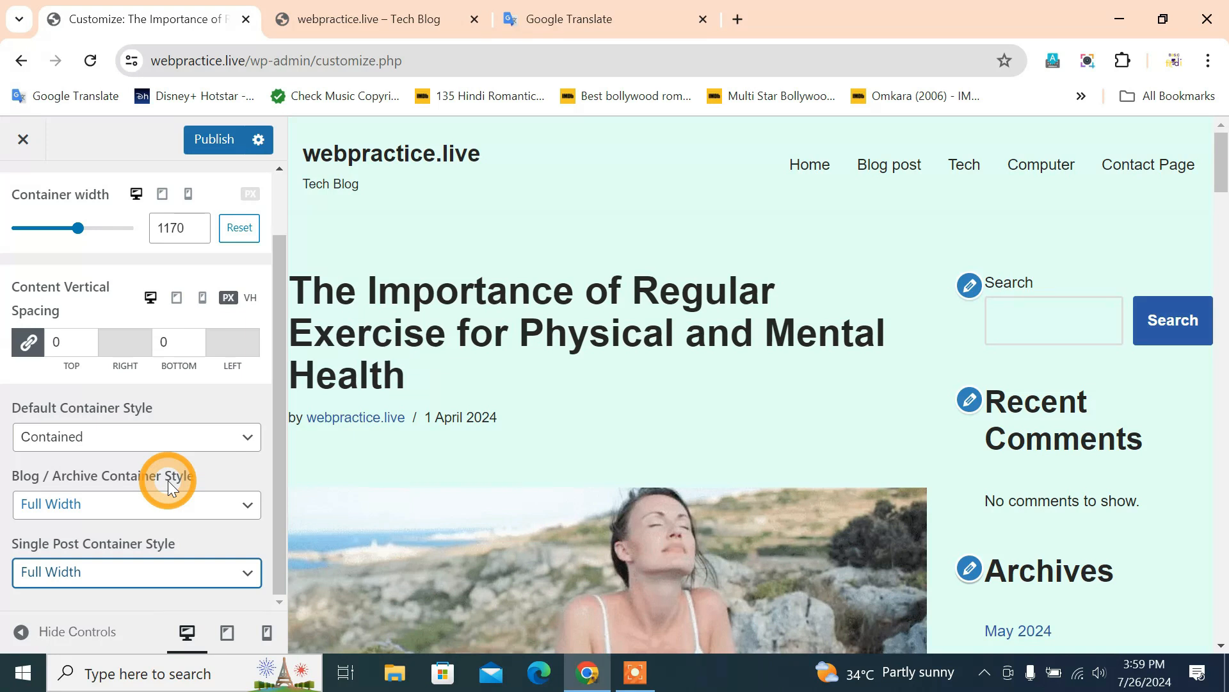
Step: Return the preview to the homepage and open the Content / Sidebar settings of the layout
{"action": "left_click", "coordinate": [812, 164]}
{"action": "scroll", "coordinate": [750, 390], "scroll_direction": "down", "scroll_amount": 2}
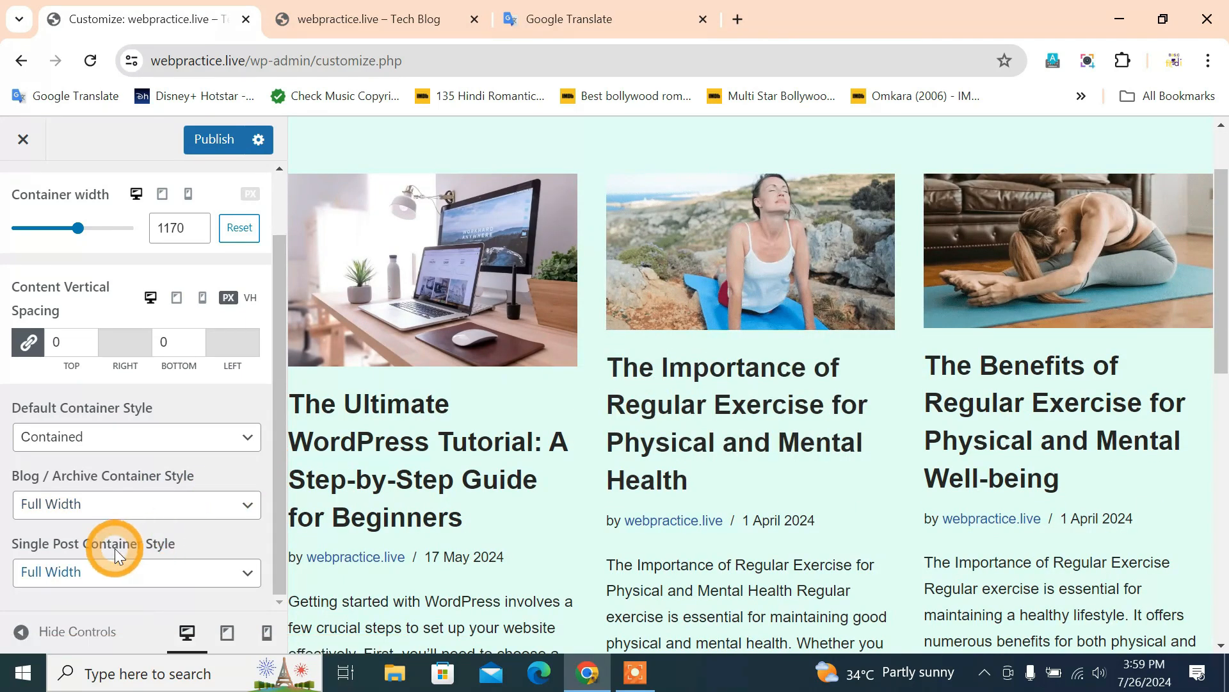
{"action": "scroll", "coordinate": [137, 513], "scroll_direction": "up", "scroll_amount": 1}
{"action": "scroll", "coordinate": [141, 523], "scroll_direction": "down", "scroll_amount": 1}
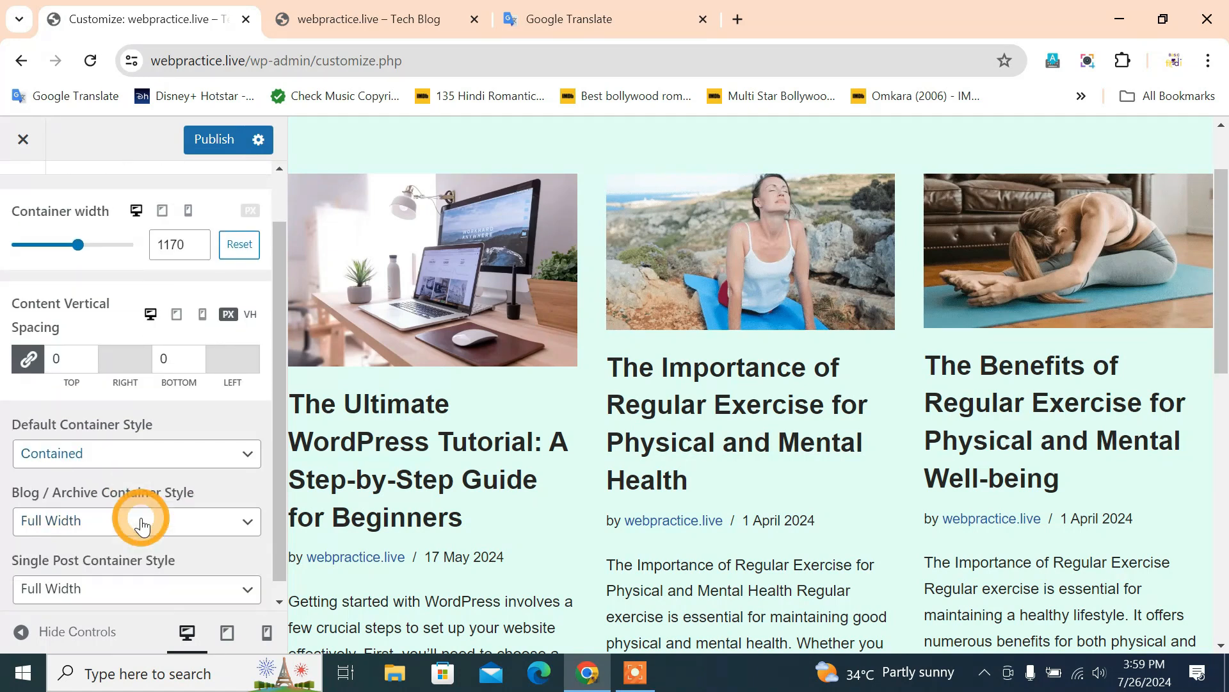
{"action": "scroll", "coordinate": [145, 490], "scroll_direction": "up", "scroll_amount": 2}
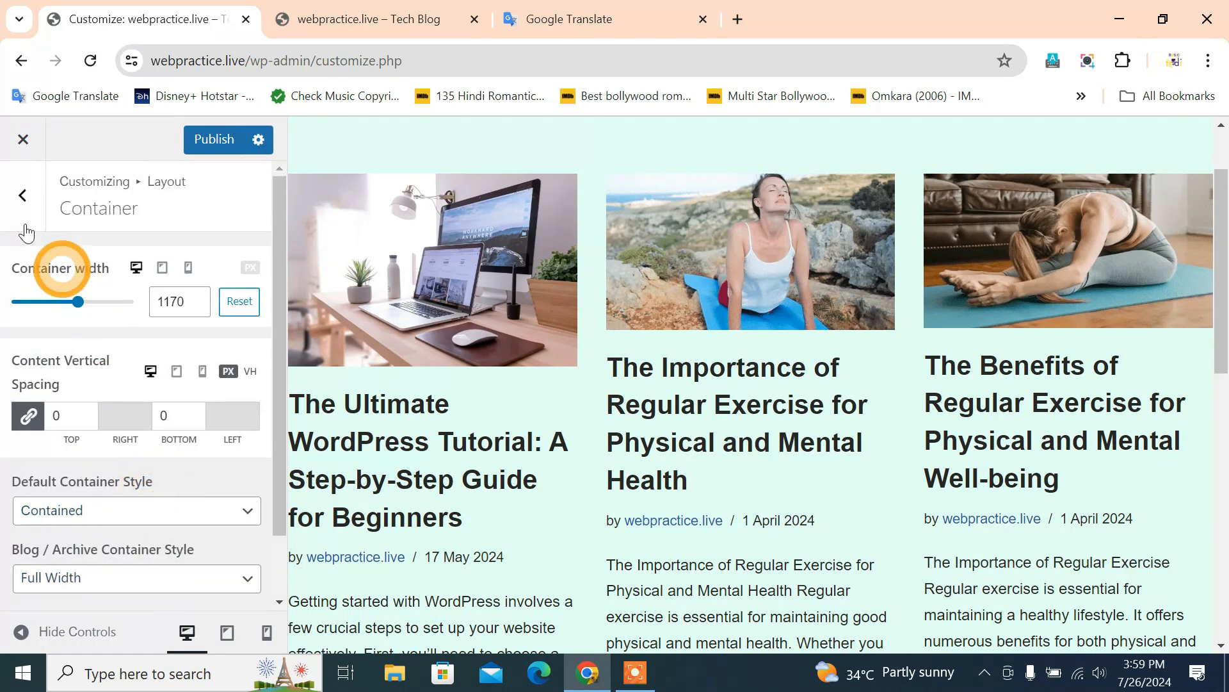
{"action": "left_click", "coordinate": [13, 199]}
{"action": "left_click", "coordinate": [634, 674]}
{"action": "left_click", "coordinate": [1178, 631]}
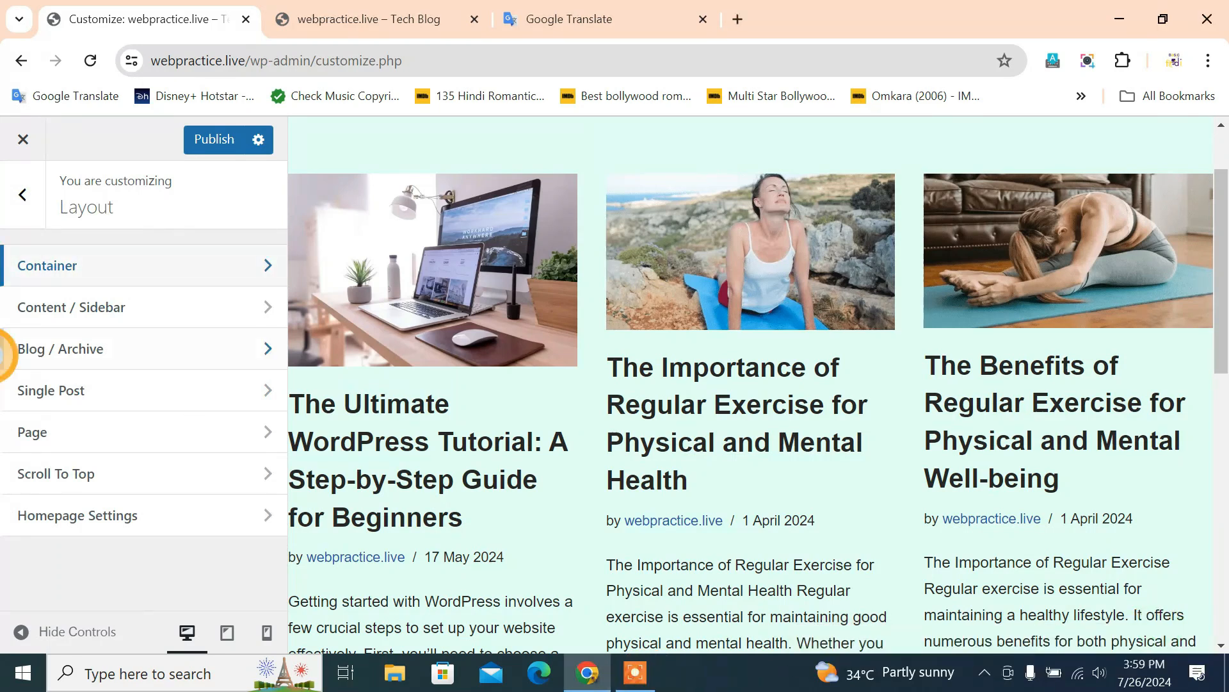
{"action": "left_click", "coordinate": [165, 317]}
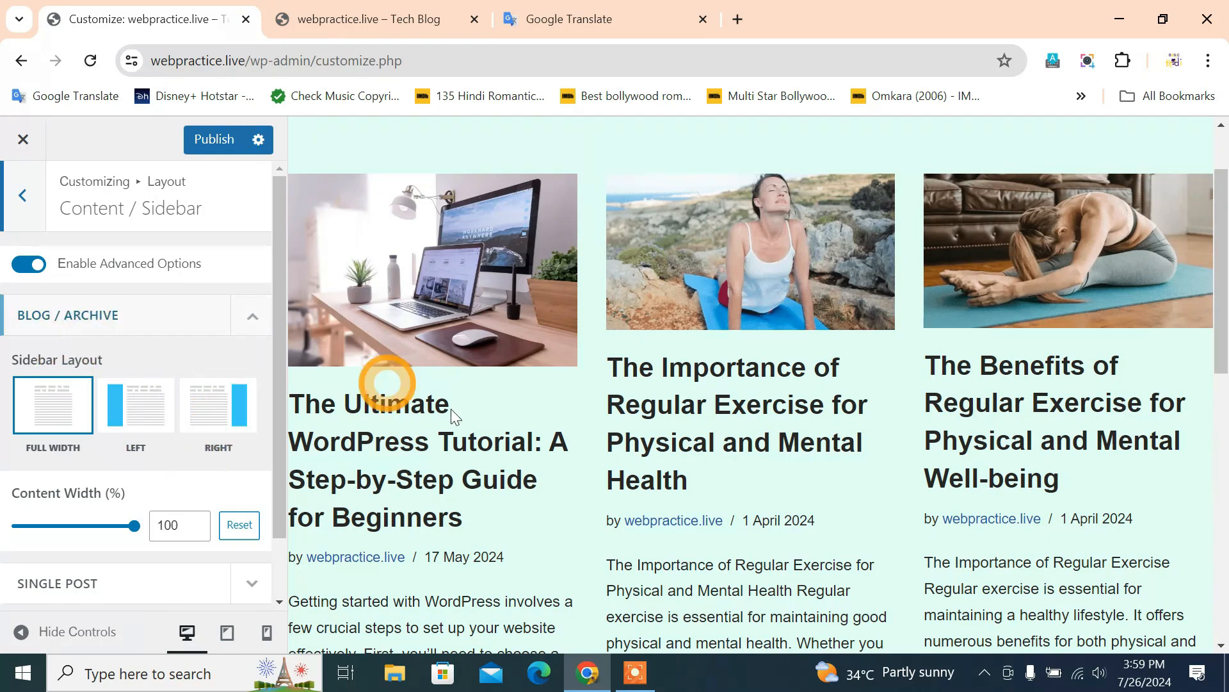
Step: Set the Blog / Archive sidebar layout to Right and check the homepage preview for a sidebar
{"action": "scroll", "coordinate": [587, 490], "scroll_direction": "up", "scroll_amount": 2}
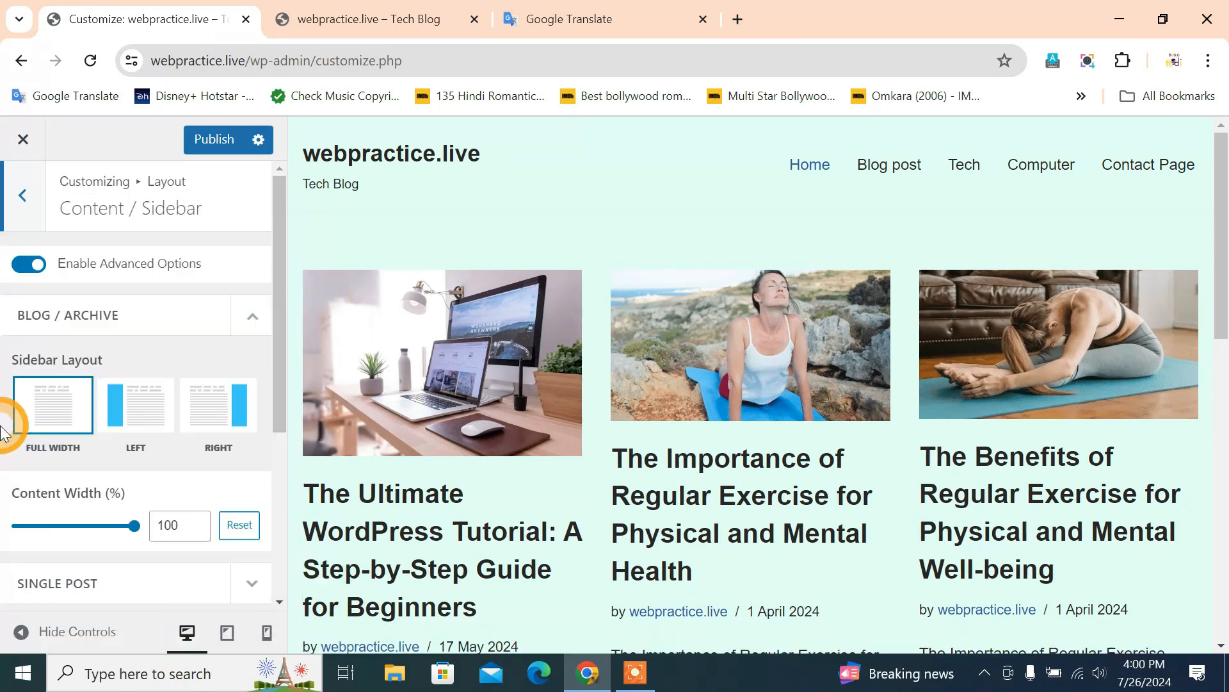
{"action": "scroll", "coordinate": [225, 463], "scroll_direction": "down", "scroll_amount": 1}
{"action": "scroll", "coordinate": [225, 464], "scroll_direction": "up", "scroll_amount": 1}
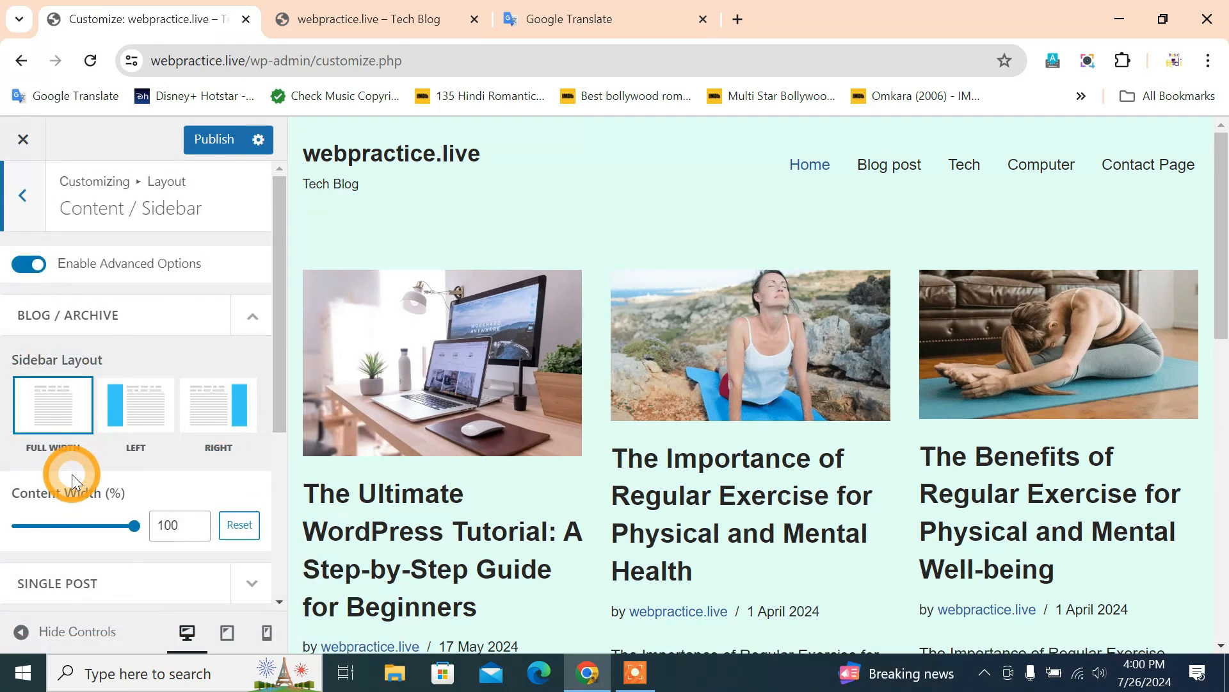
{"action": "left_click", "coordinate": [248, 423]}
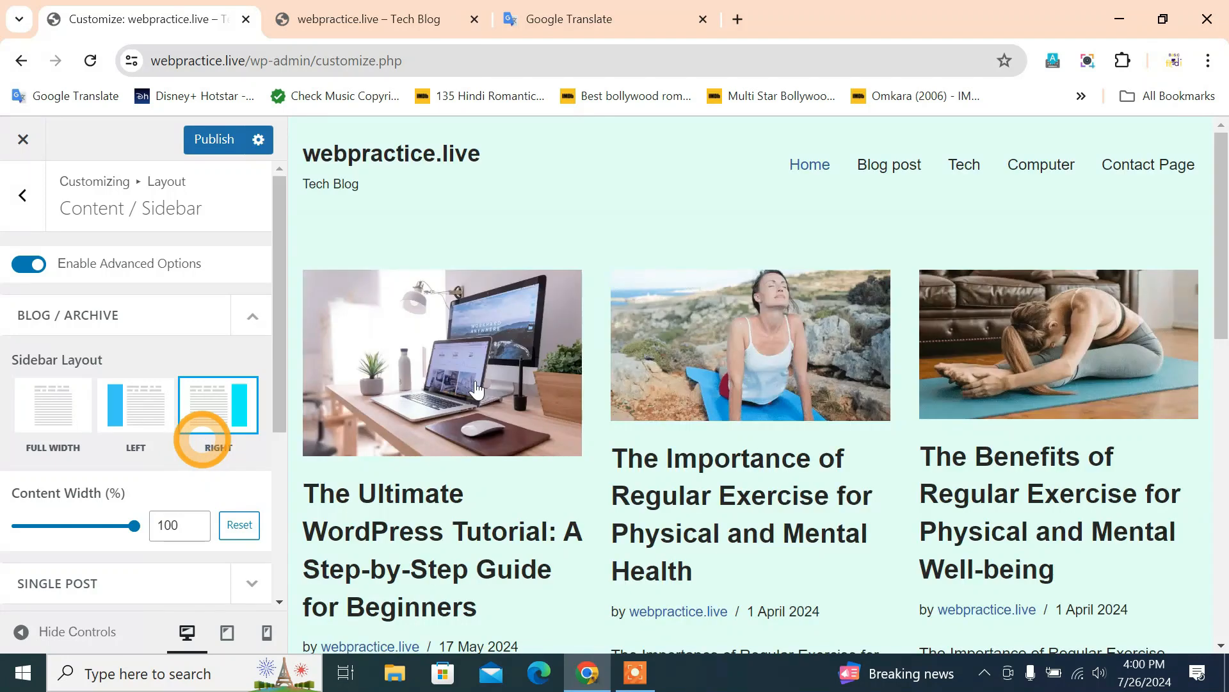
{"action": "scroll", "coordinate": [832, 435], "scroll_direction": "down", "scroll_amount": 4}
{"action": "scroll", "coordinate": [1024, 320], "scroll_direction": "up", "scroll_amount": 4}
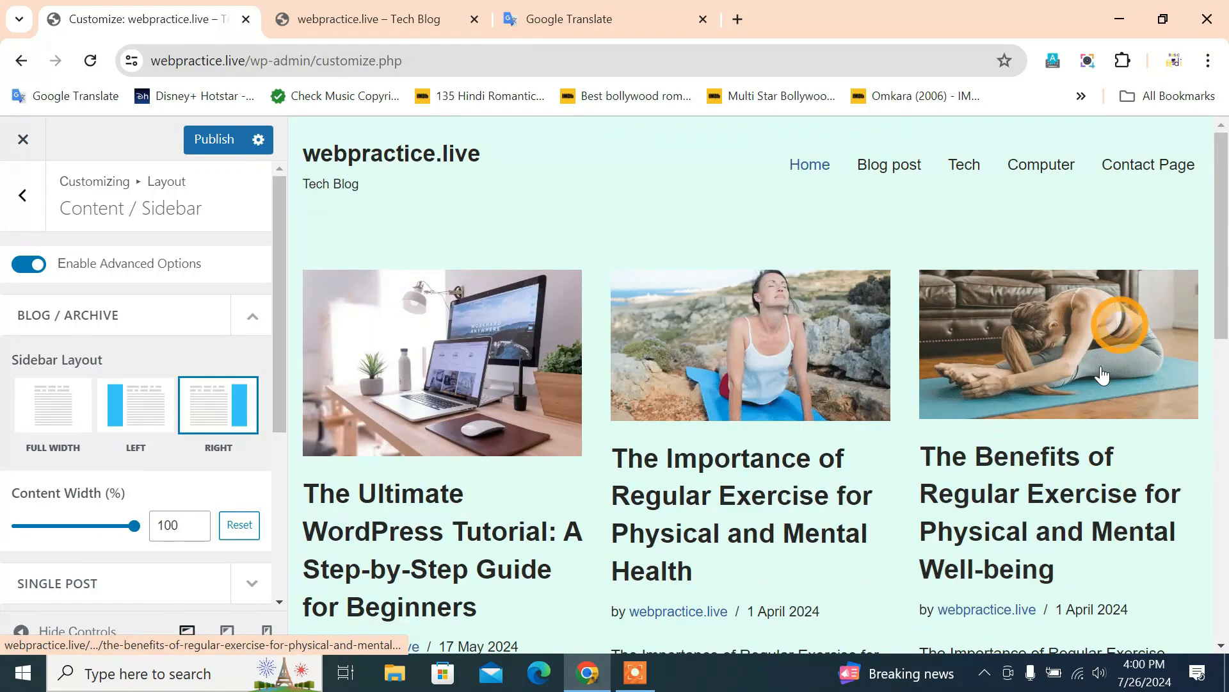
Step: Expand the Single Post sidebar options and open the exercise and mental health post in the preview to examine its sidebar
{"action": "scroll", "coordinate": [6, 473], "scroll_direction": "down", "scroll_amount": 2}
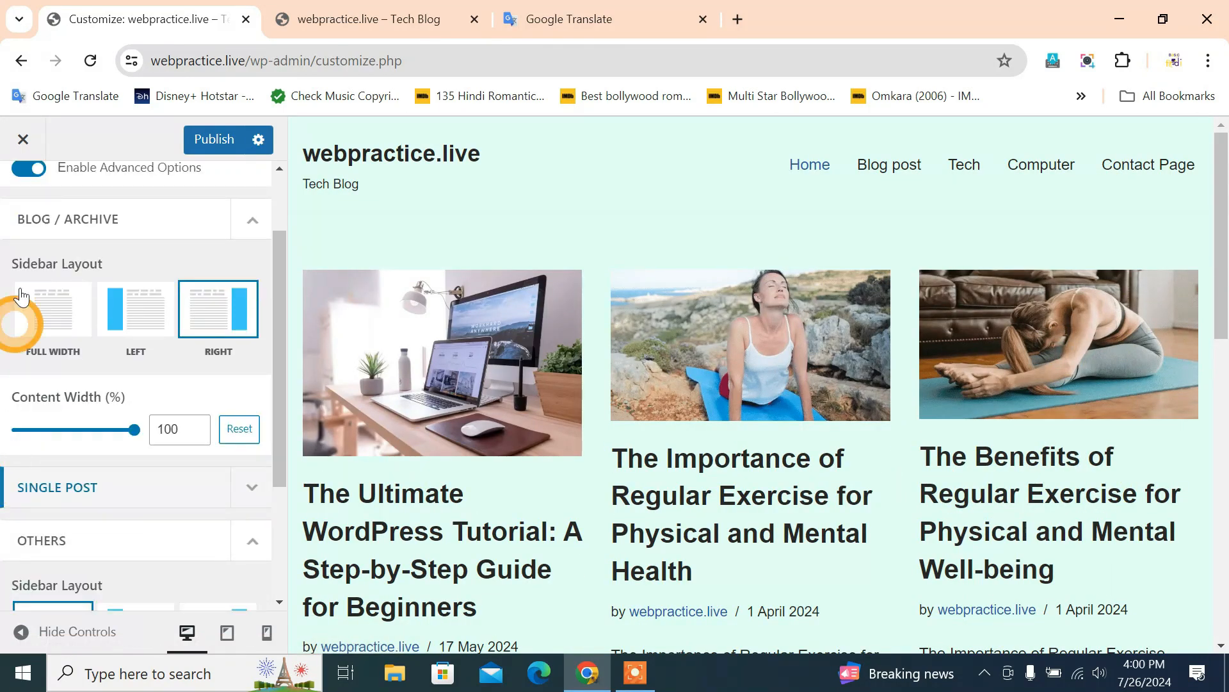
{"action": "scroll", "coordinate": [214, 384], "scroll_direction": "down", "scroll_amount": 4}
{"action": "scroll", "coordinate": [512, 499], "scroll_direction": "down", "scroll_amount": 3}
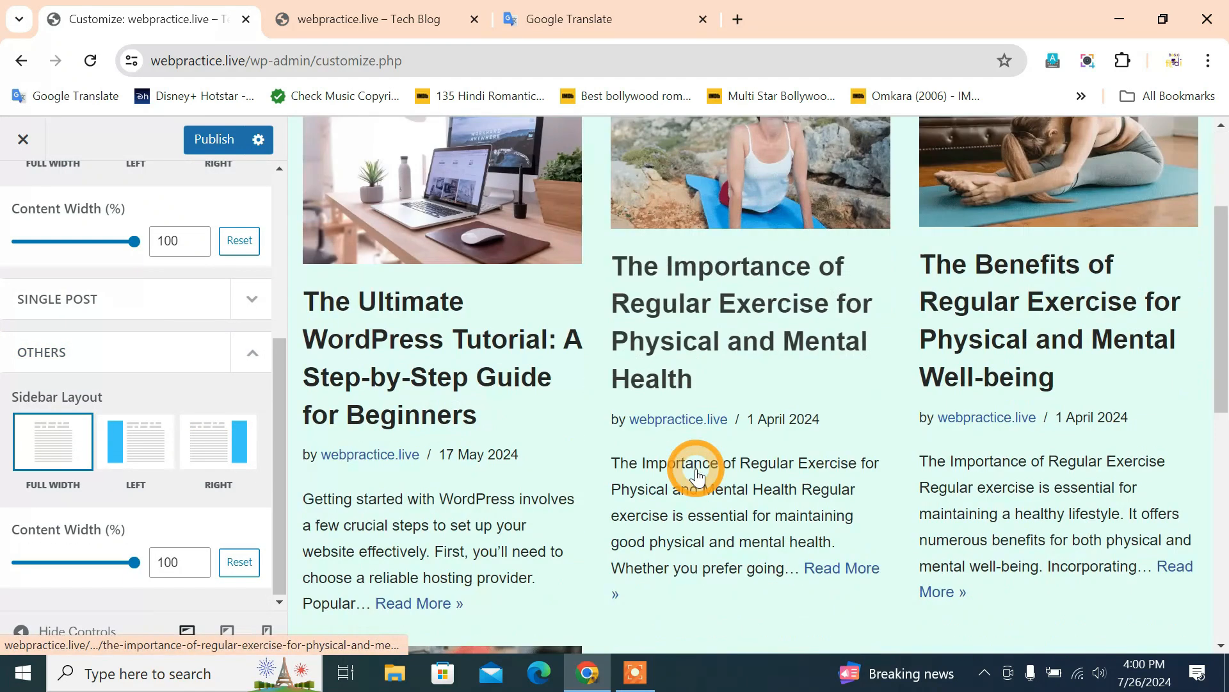
{"action": "scroll", "coordinate": [298, 548], "scroll_direction": "down", "scroll_amount": 3}
{"action": "scroll", "coordinate": [170, 512], "scroll_direction": "up", "scroll_amount": 4}
{"action": "scroll", "coordinate": [174, 513], "scroll_direction": "down", "scroll_amount": 3}
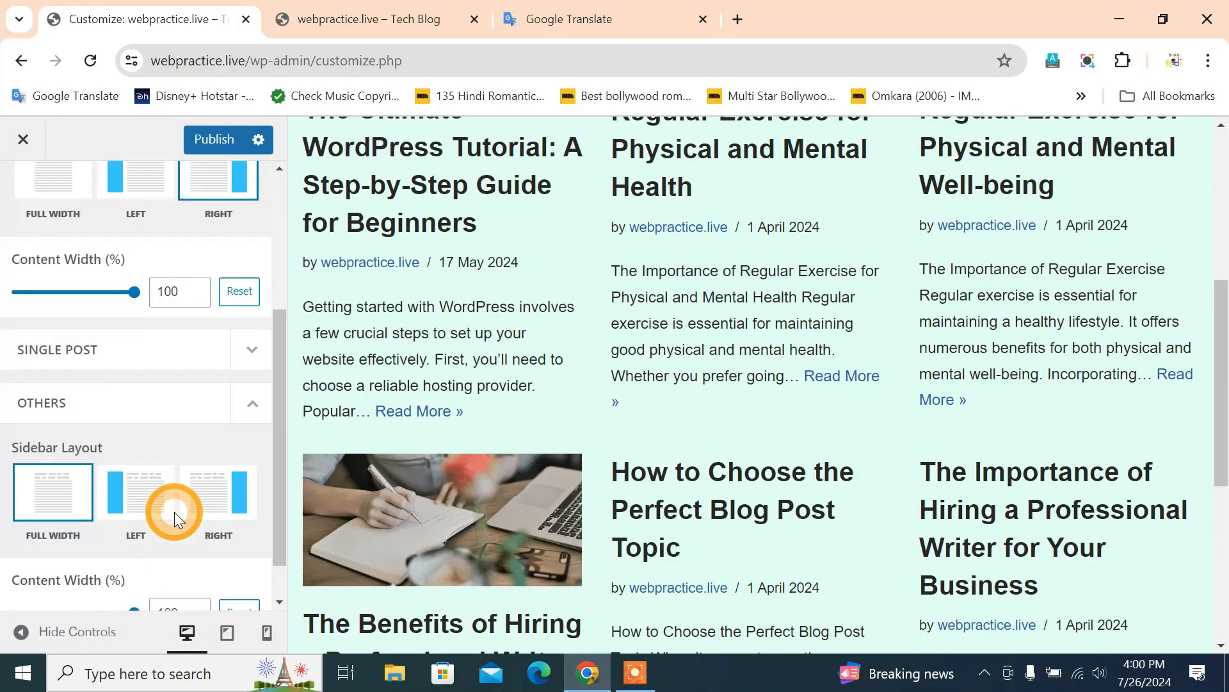
{"action": "scroll", "coordinate": [163, 448], "scroll_direction": "up", "scroll_amount": 2}
{"action": "left_click", "coordinate": [255, 403]}
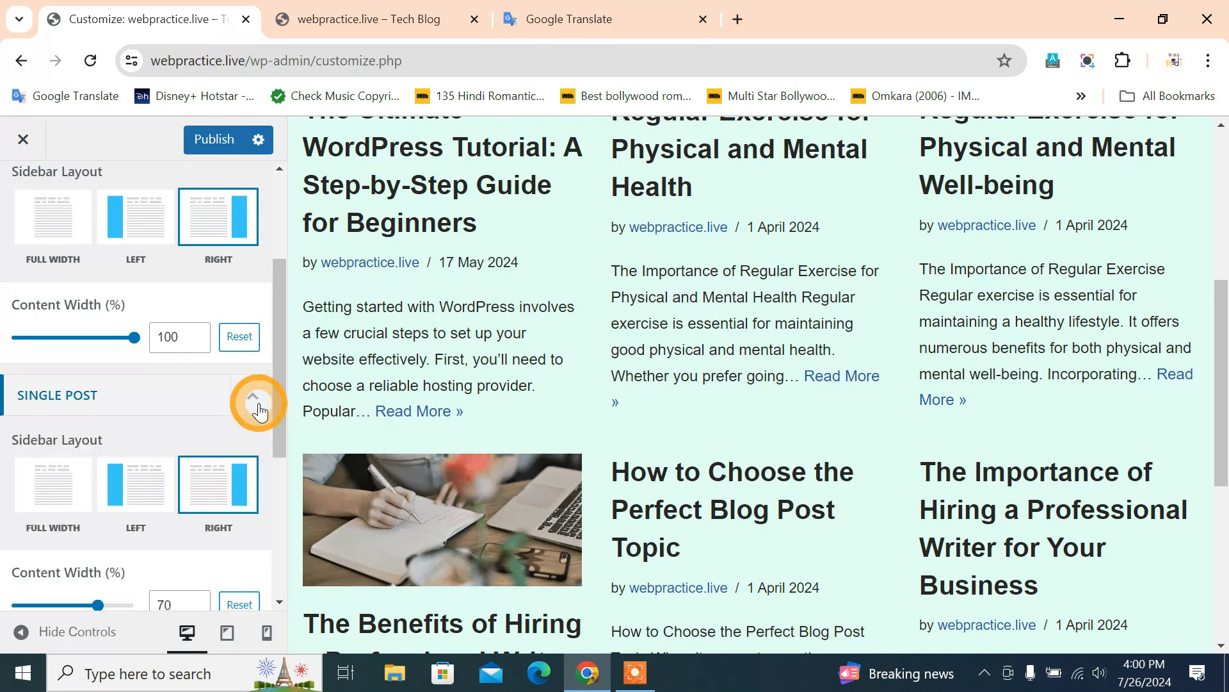
{"action": "scroll", "coordinate": [718, 441], "scroll_direction": "up", "scroll_amount": 3}
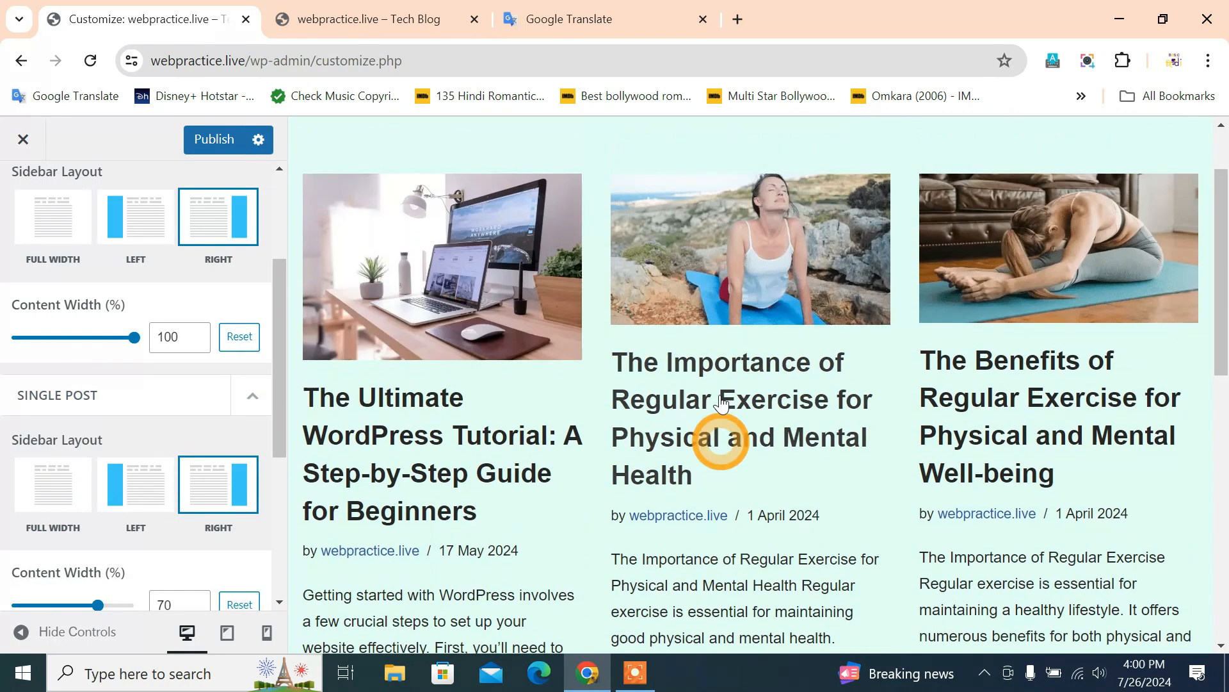
{"action": "left_click", "coordinate": [741, 300]}
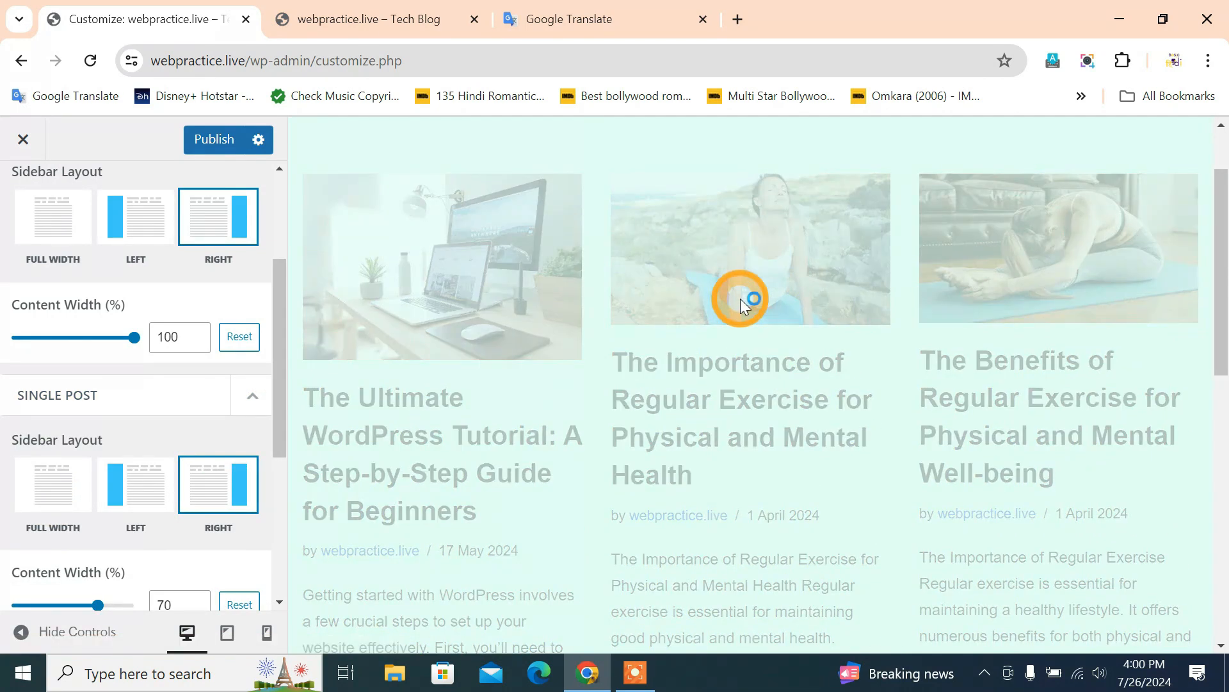
{"action": "scroll", "coordinate": [1028, 461], "scroll_direction": "down", "scroll_amount": 8}
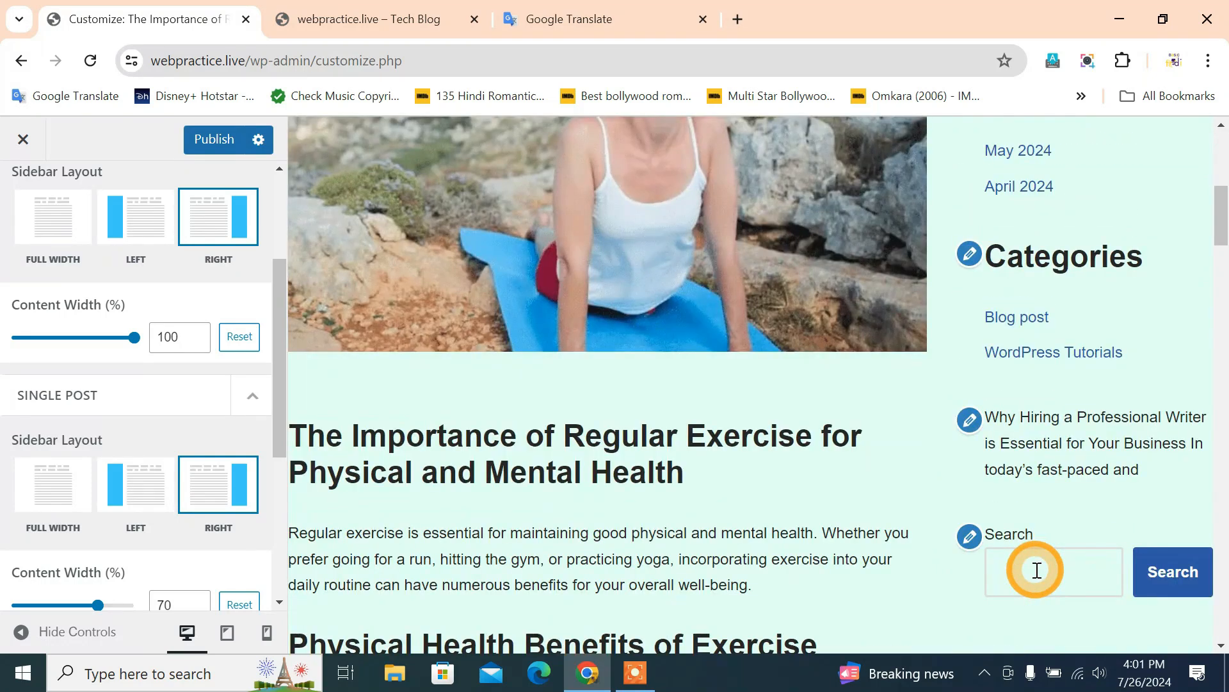
Step: Try the Full Width sidebar layout for single posts and inspect the post with the customizer controls hidden
{"action": "scroll", "coordinate": [310, 517], "scroll_direction": "down", "scroll_amount": 1}
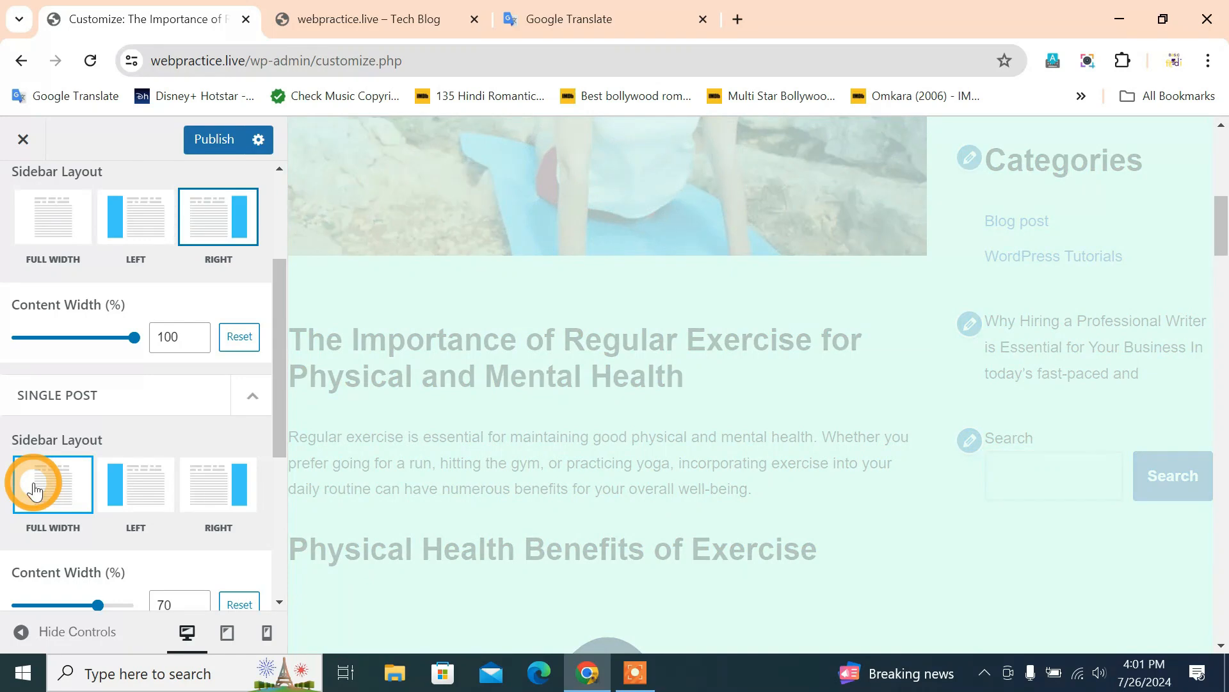
{"action": "scroll", "coordinate": [866, 478], "scroll_direction": "up", "scroll_amount": 1}
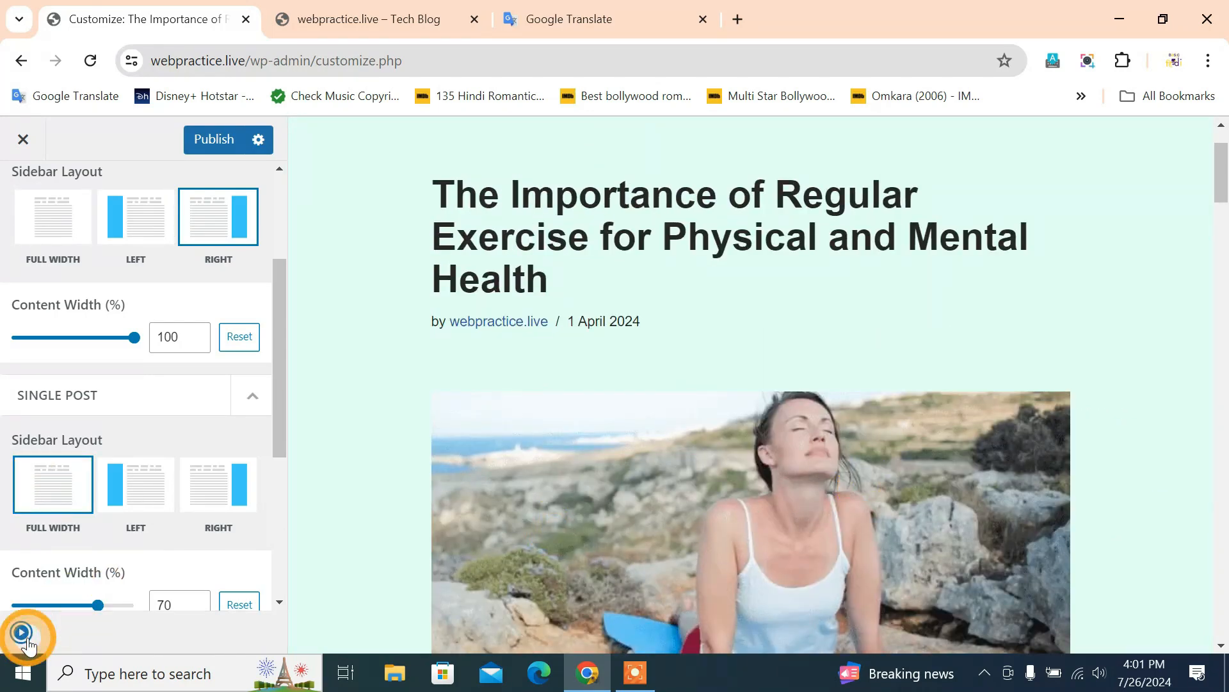
{"action": "left_click", "coordinate": [27, 644]}
{"action": "scroll", "coordinate": [578, 439], "scroll_direction": "down", "scroll_amount": 10}
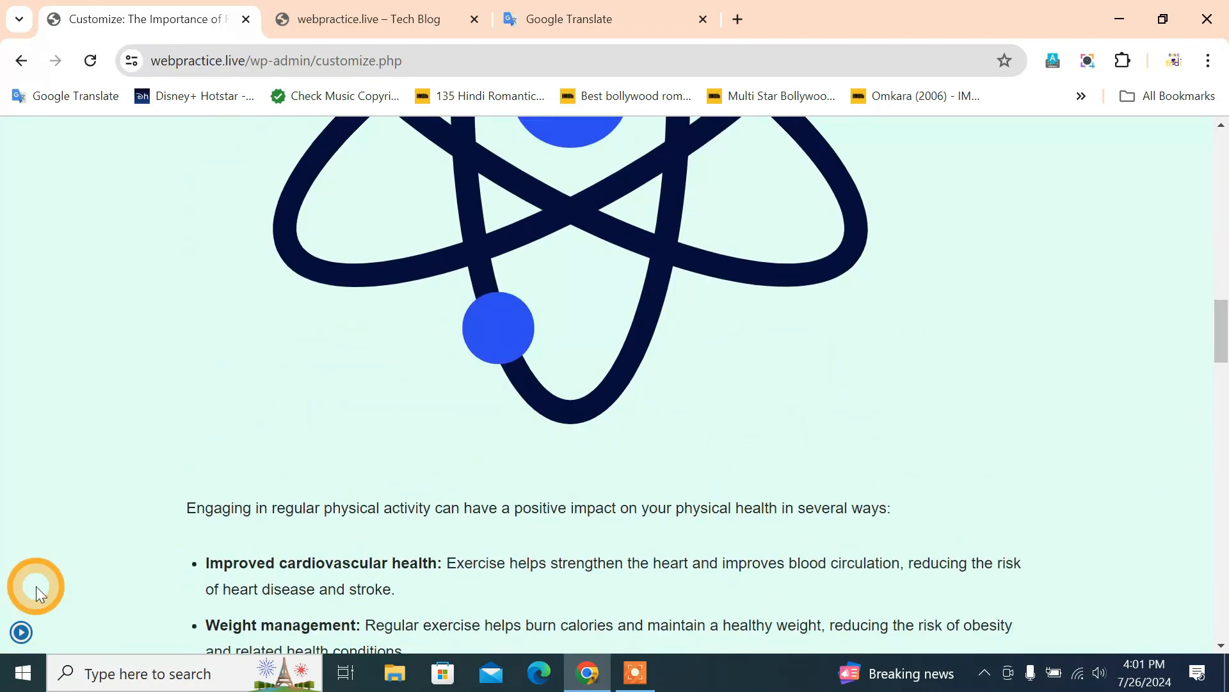
{"action": "left_click", "coordinate": [21, 632]}
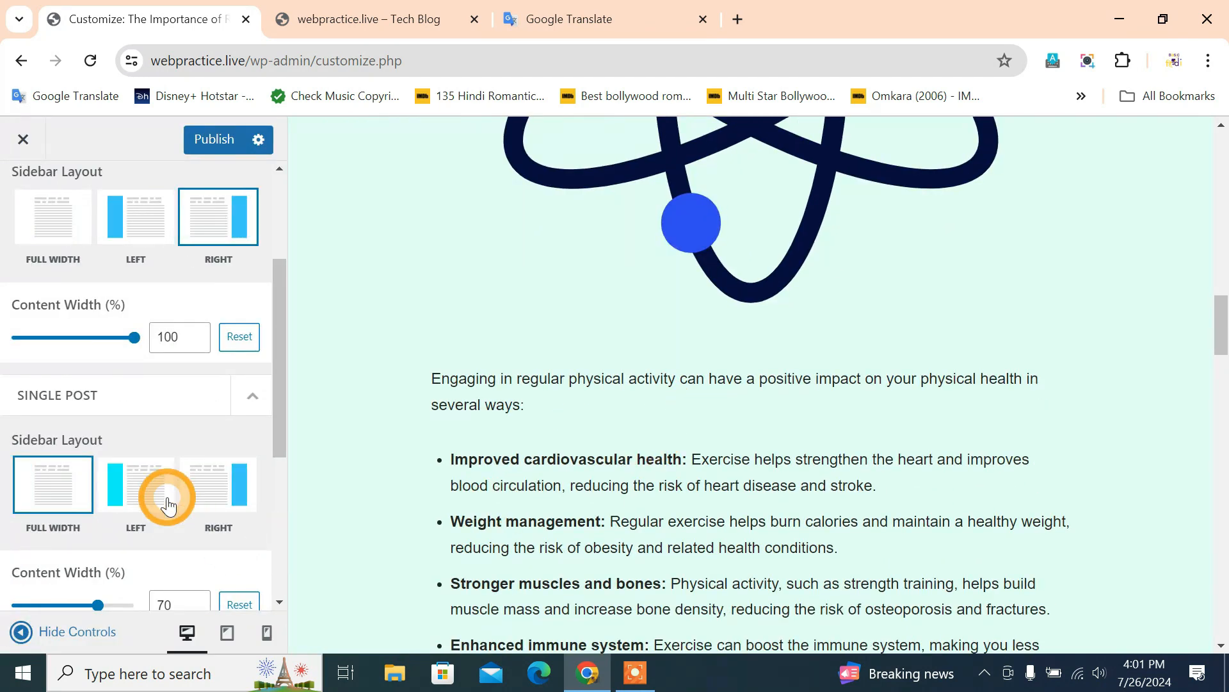
Step: Set the Single Post sidebar layout to Left and inspect the post with the customizer controls hidden
{"action": "left_click", "coordinate": [155, 487]}
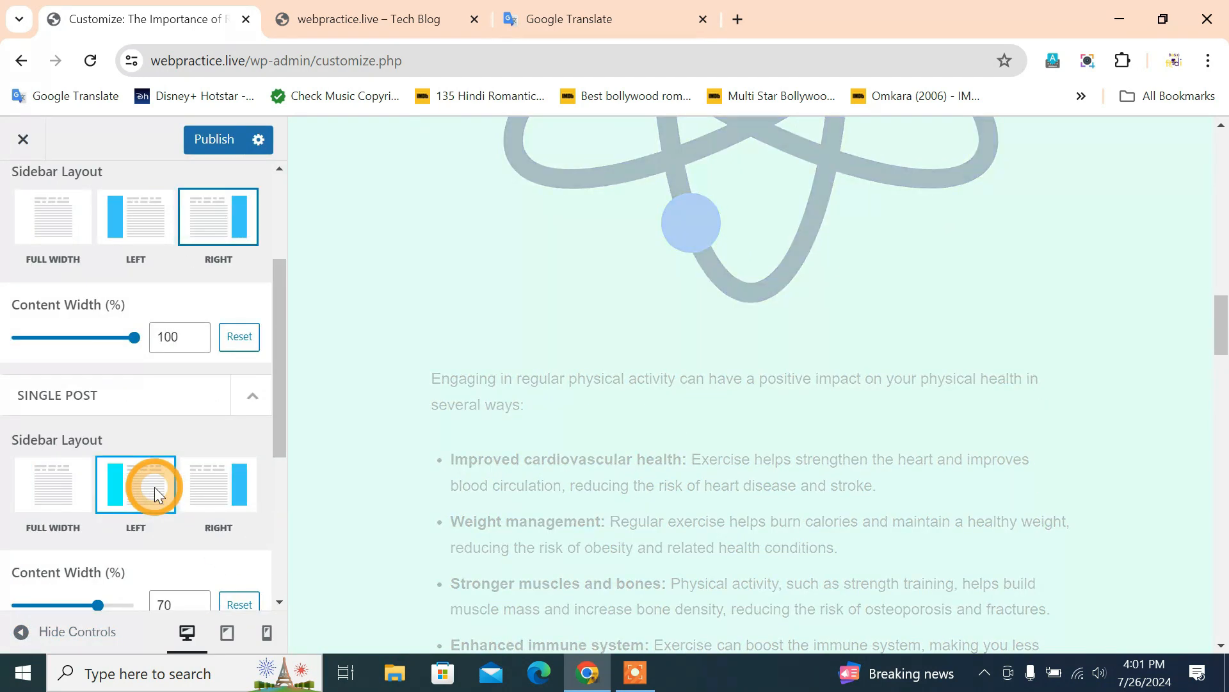
{"action": "scroll", "coordinate": [553, 493], "scroll_direction": "up", "scroll_amount": 10}
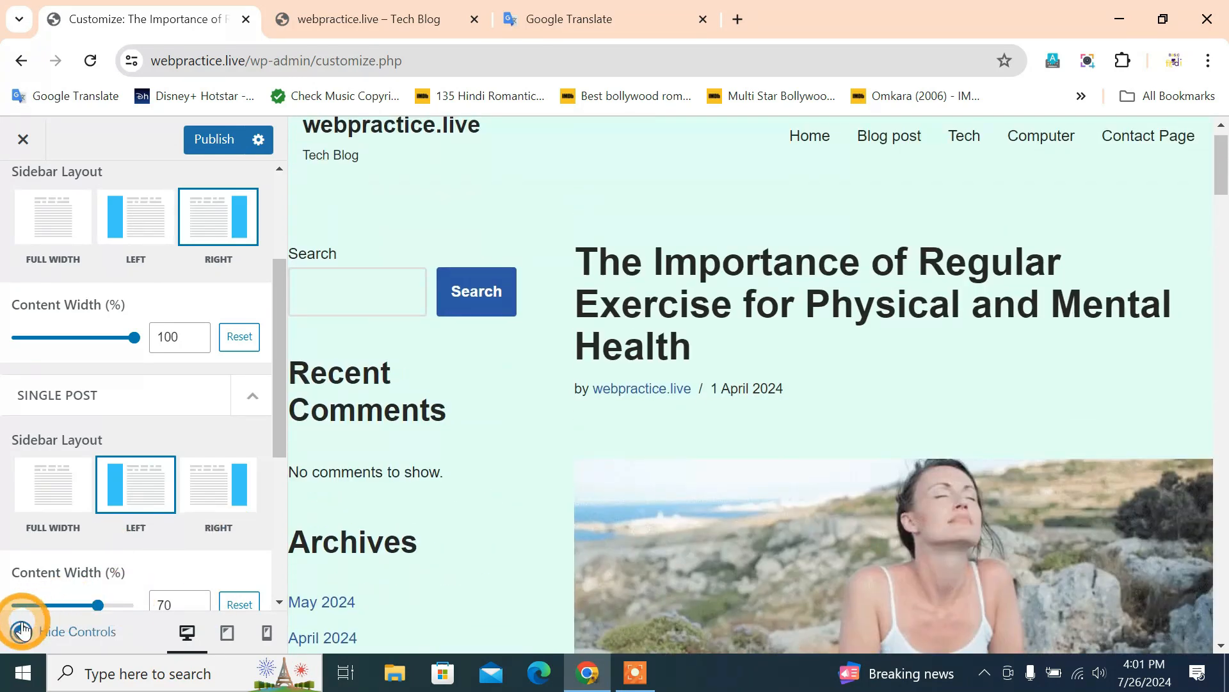
{"action": "left_click", "coordinate": [22, 630]}
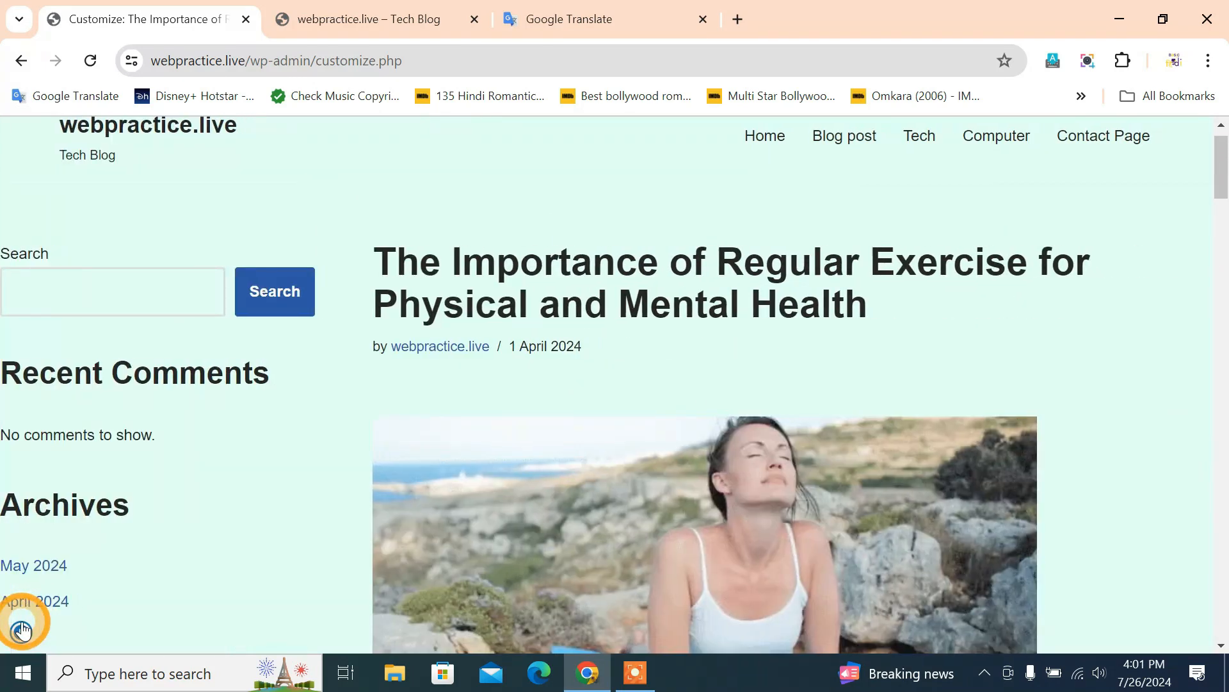
{"action": "scroll", "coordinate": [171, 552], "scroll_direction": "down", "scroll_amount": 6}
{"action": "left_click", "coordinate": [19, 632]}
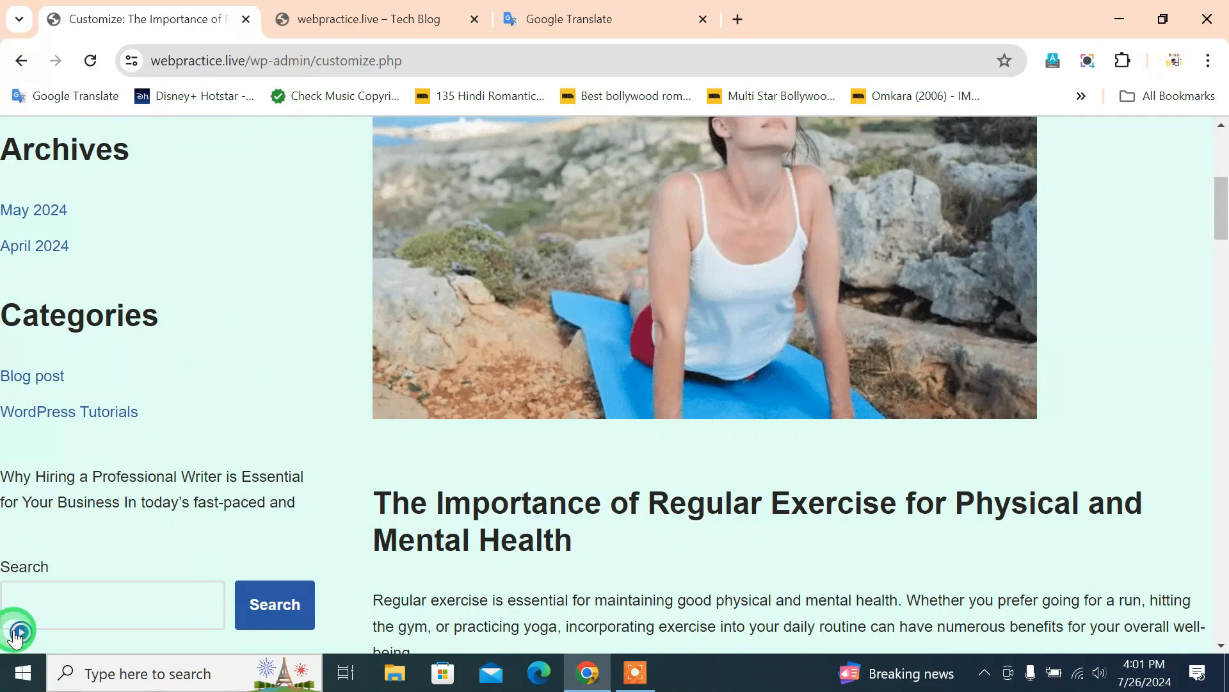
Step: Bring back the customizer controls and load the site's Home page in the preview
{"action": "scroll", "coordinate": [471, 460], "scroll_direction": "up", "scroll_amount": 6}
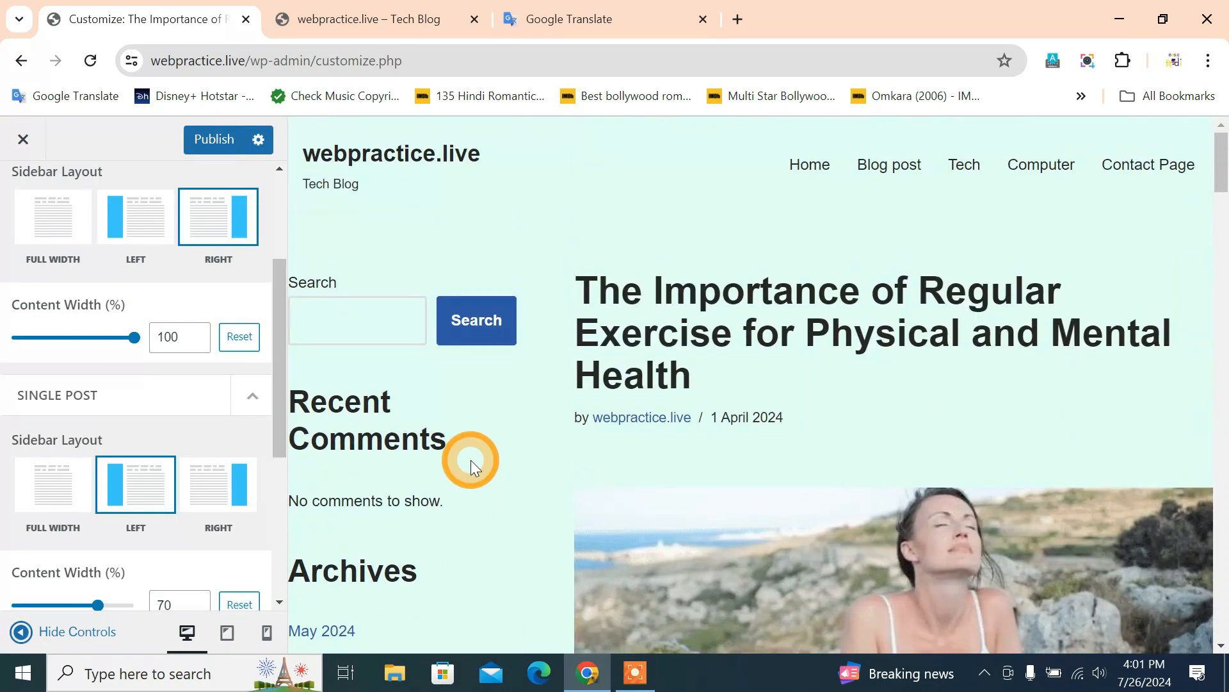
{"action": "left_click", "coordinate": [812, 168]}
{"action": "scroll", "coordinate": [141, 479], "scroll_direction": "up", "scroll_amount": 3}
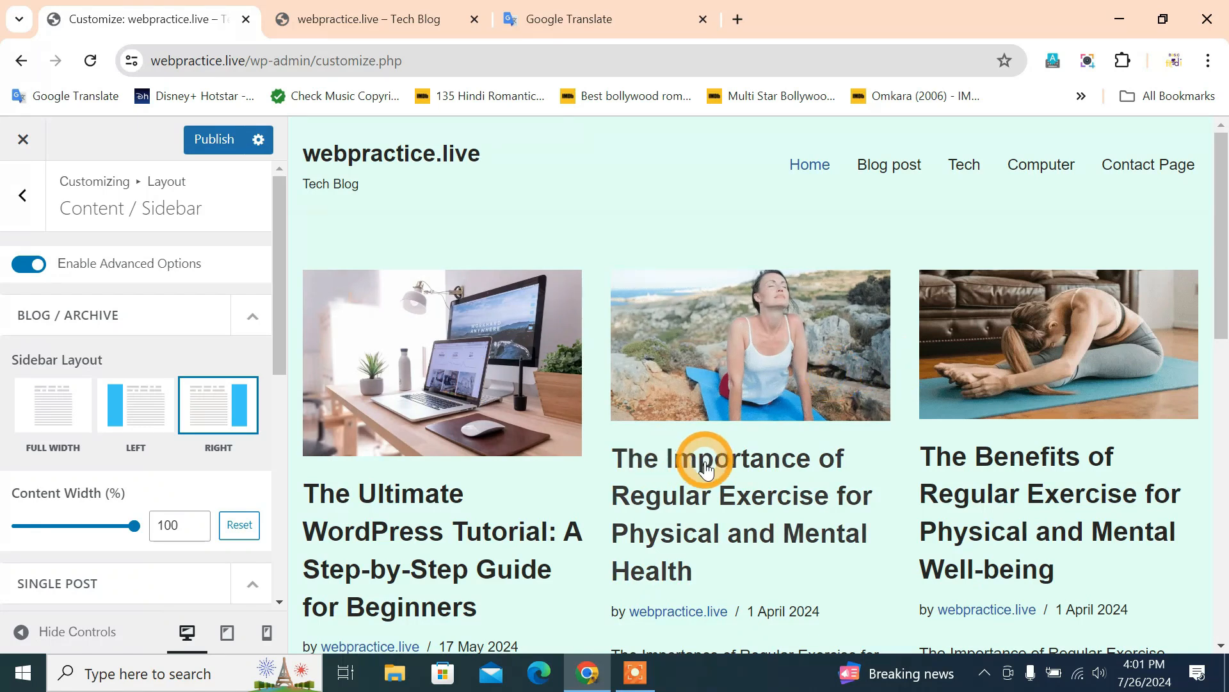
Step: Examine the Blog / Archive, Single Post and Others sidebar options alongside the homepage posts in the preview
{"action": "scroll", "coordinate": [702, 462], "scroll_direction": "down", "scroll_amount": 2}
{"action": "scroll", "coordinate": [138, 458], "scroll_direction": "down", "scroll_amount": 2}
{"action": "scroll", "coordinate": [141, 457], "scroll_direction": "down", "scroll_amount": 4}
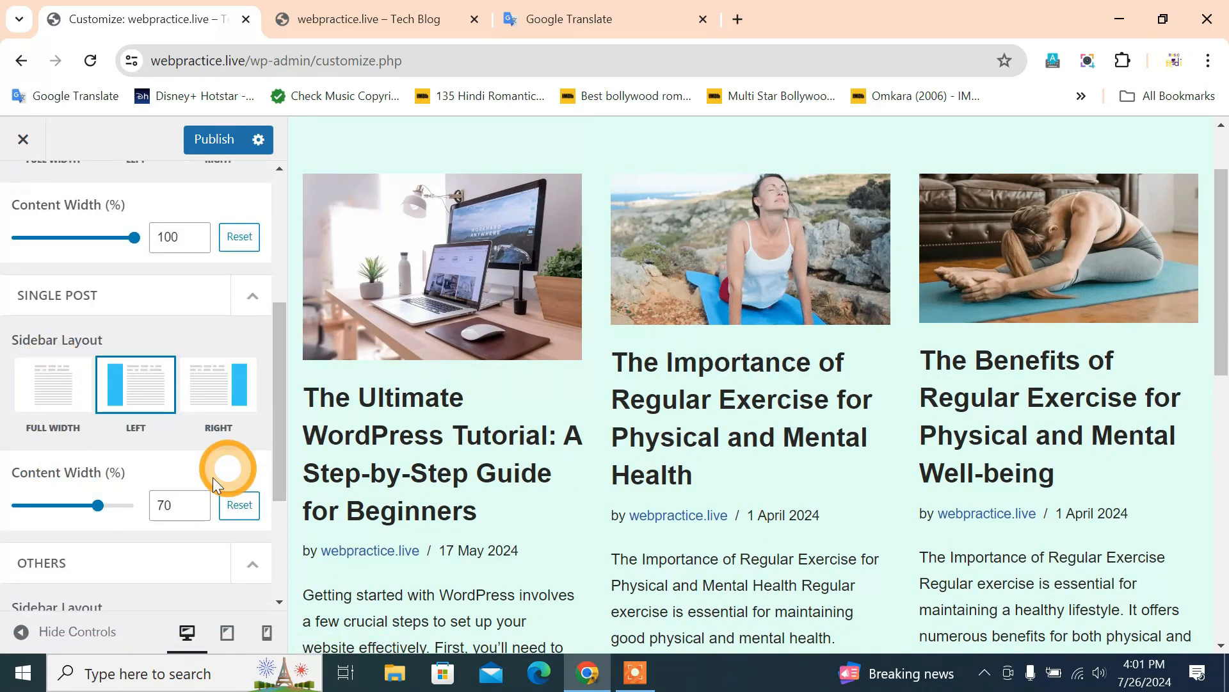
{"action": "scroll", "coordinate": [173, 490], "scroll_direction": "down", "scroll_amount": 3}
{"action": "scroll", "coordinate": [71, 504], "scroll_direction": "down", "scroll_amount": 3}
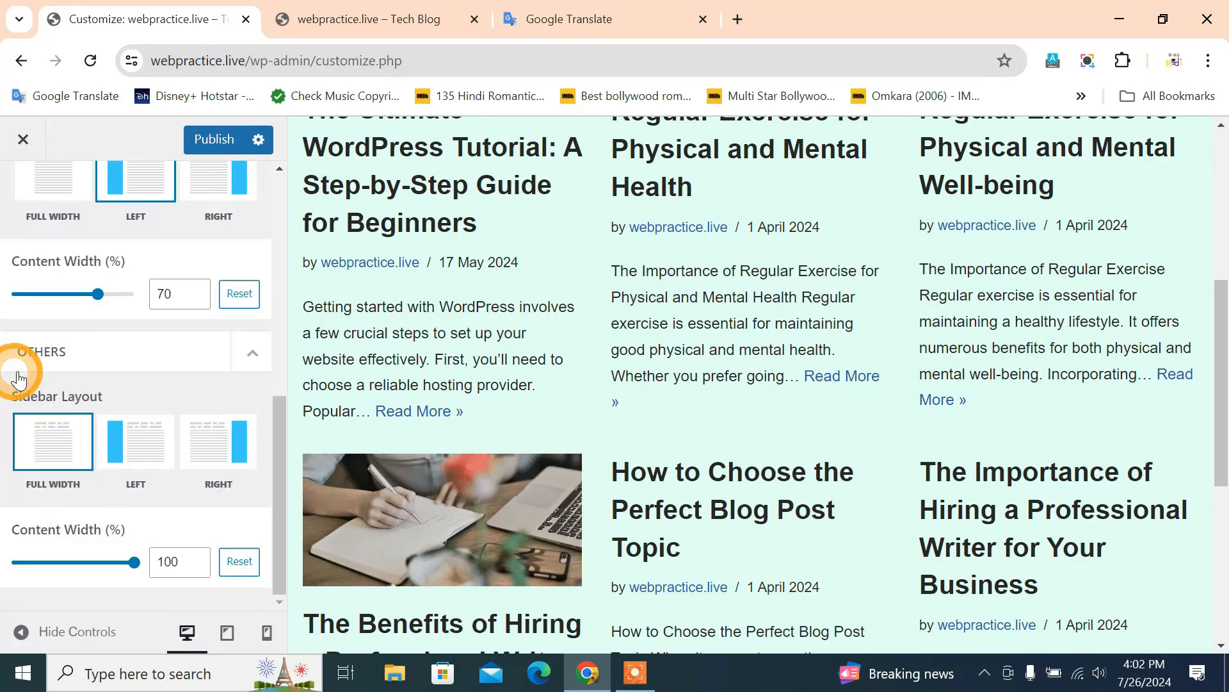
{"action": "scroll", "coordinate": [111, 513], "scroll_direction": "up", "scroll_amount": 6}
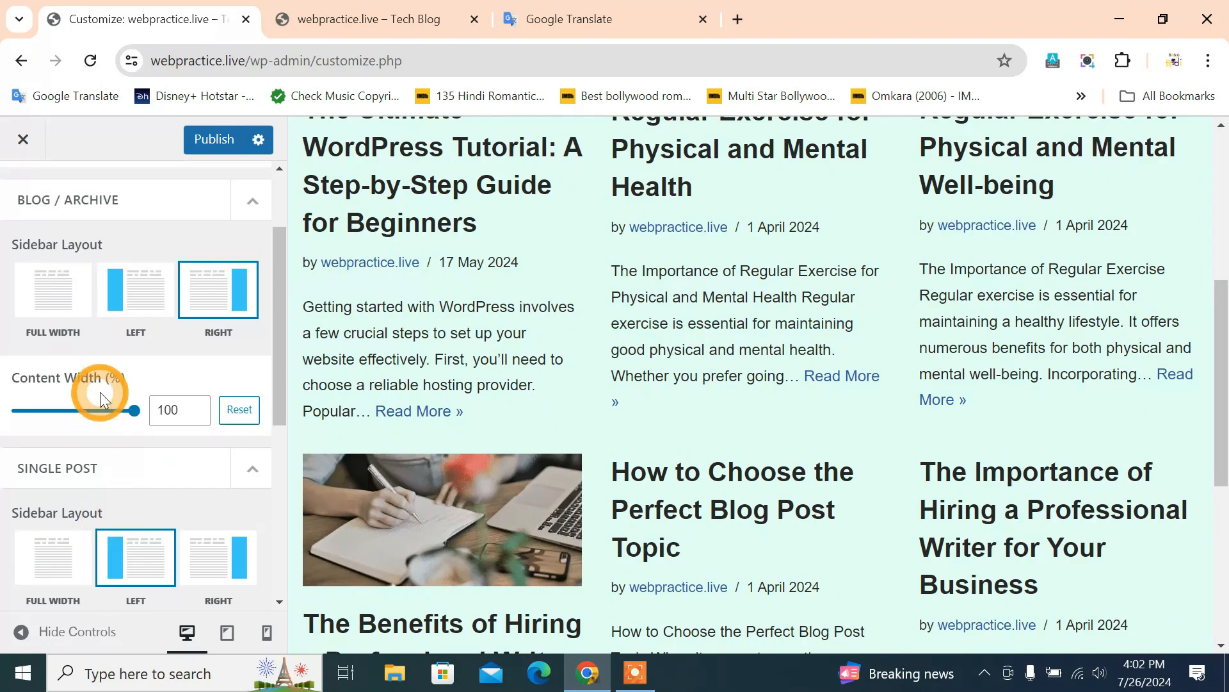
{"action": "scroll", "coordinate": [720, 449], "scroll_direction": "up", "scroll_amount": 4}
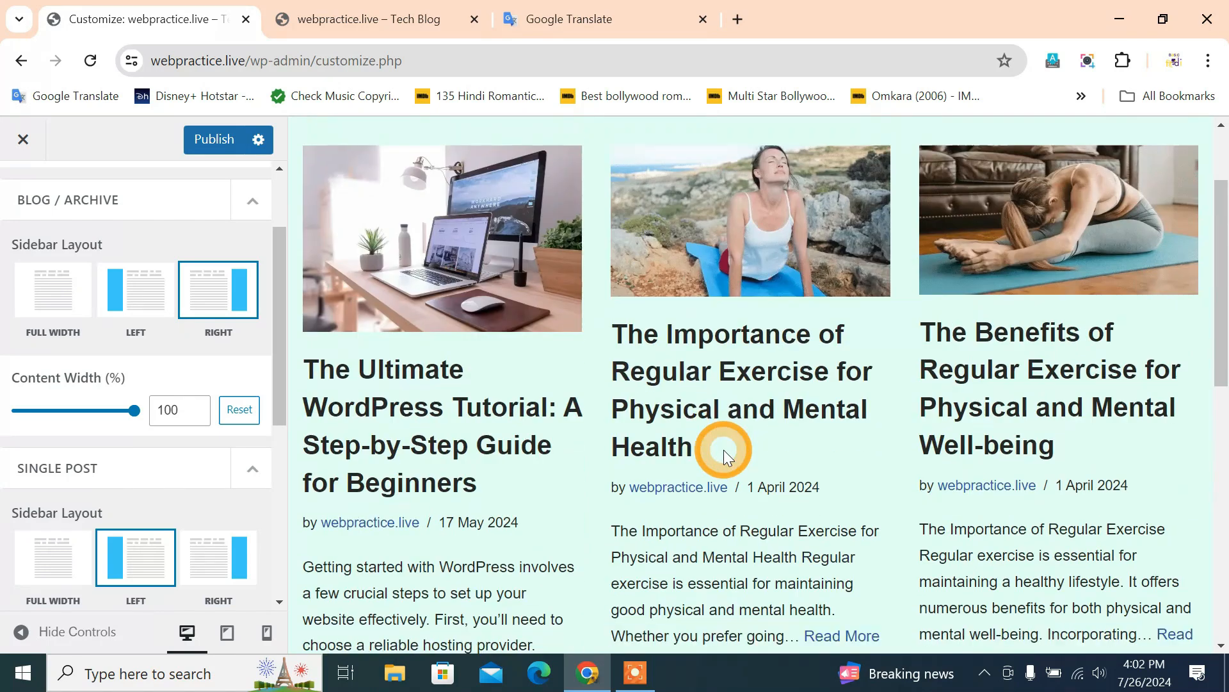
{"action": "scroll", "coordinate": [719, 448], "scroll_direction": "down", "scroll_amount": 2}
{"action": "scroll", "coordinate": [408, 473], "scroll_direction": "up", "scroll_amount": 5}
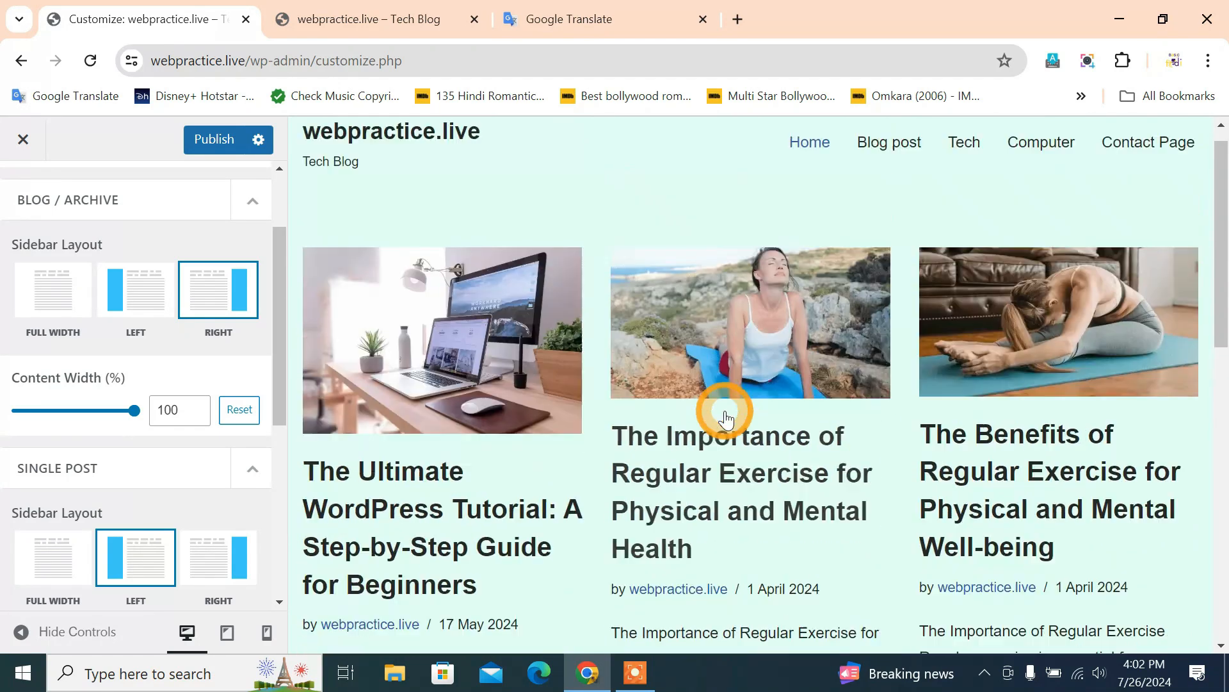
{"action": "scroll", "coordinate": [101, 381], "scroll_direction": "up", "scroll_amount": 2}
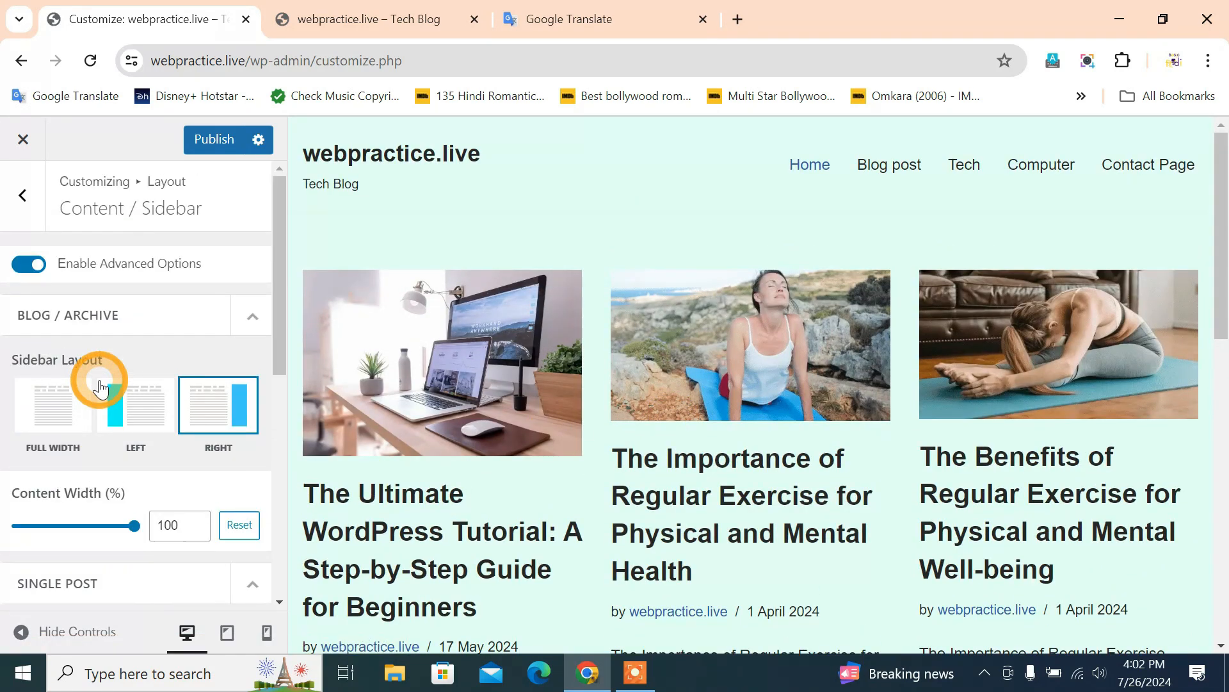
Step: Leave the Content / Sidebar settings, open the Blog / Archive layout settings and look over the current post grid
{"action": "left_click", "coordinate": [30, 205]}
{"action": "scroll", "coordinate": [479, 509], "scroll_direction": "down", "scroll_amount": 3}
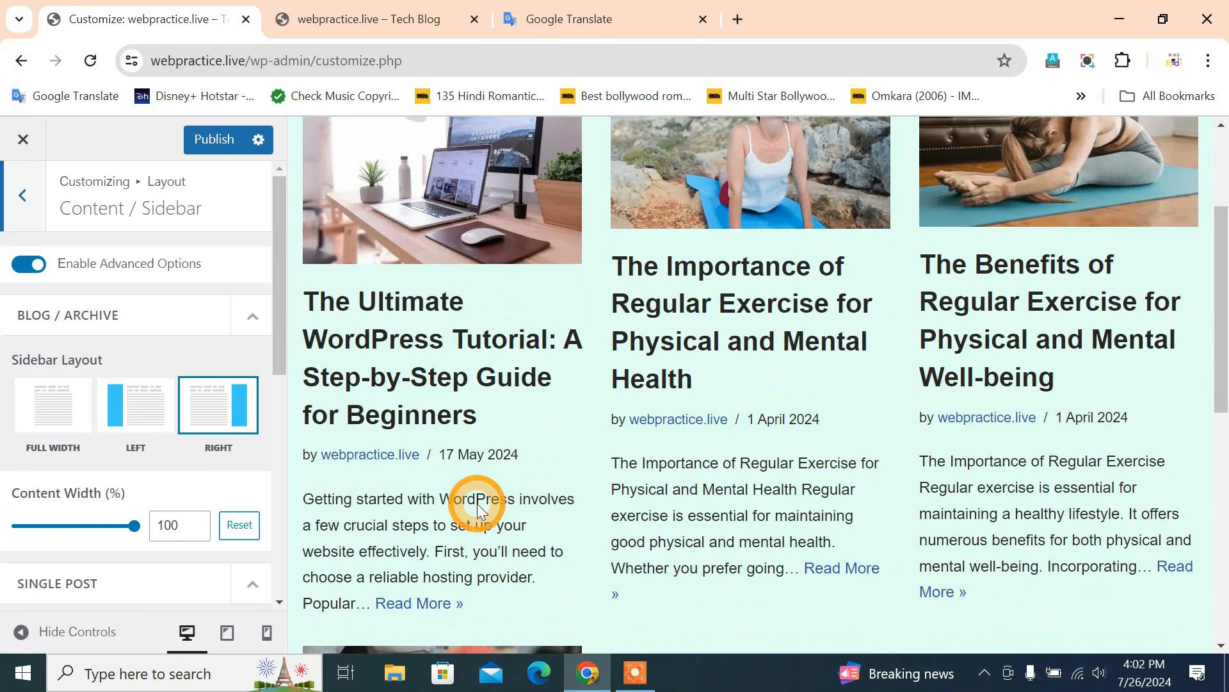
{"action": "left_click", "coordinate": [27, 199]}
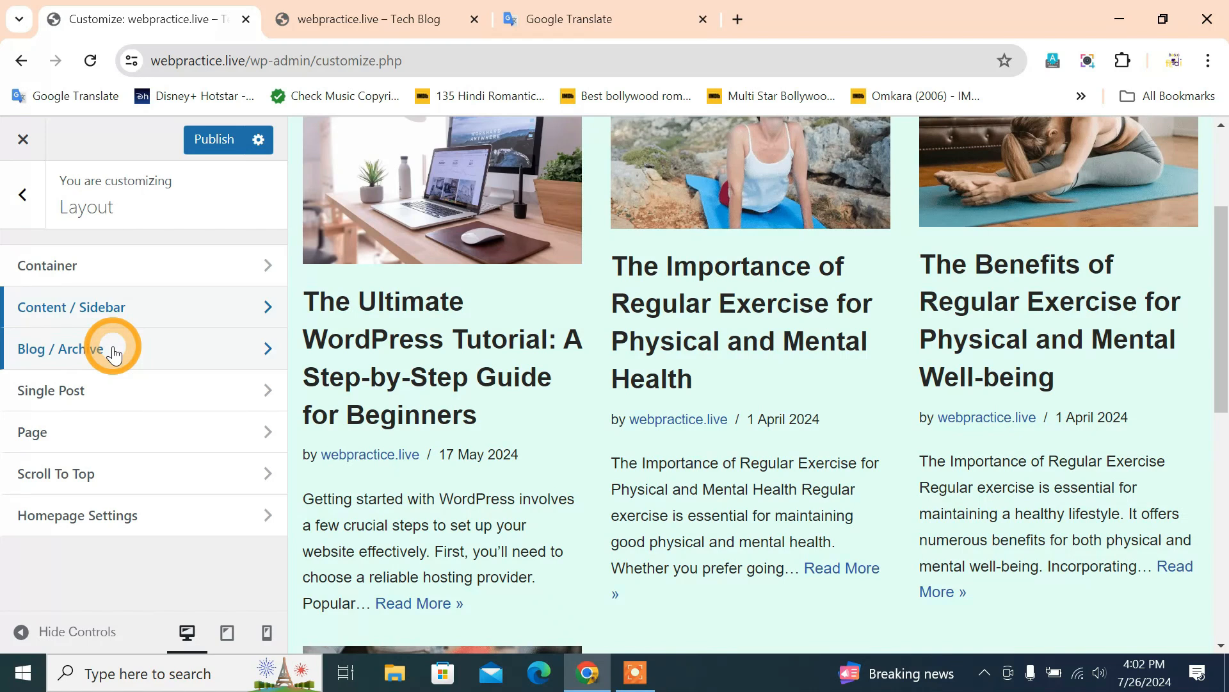
{"action": "left_click", "coordinate": [114, 353]}
{"action": "scroll", "coordinate": [577, 417], "scroll_direction": "up", "scroll_amount": 3}
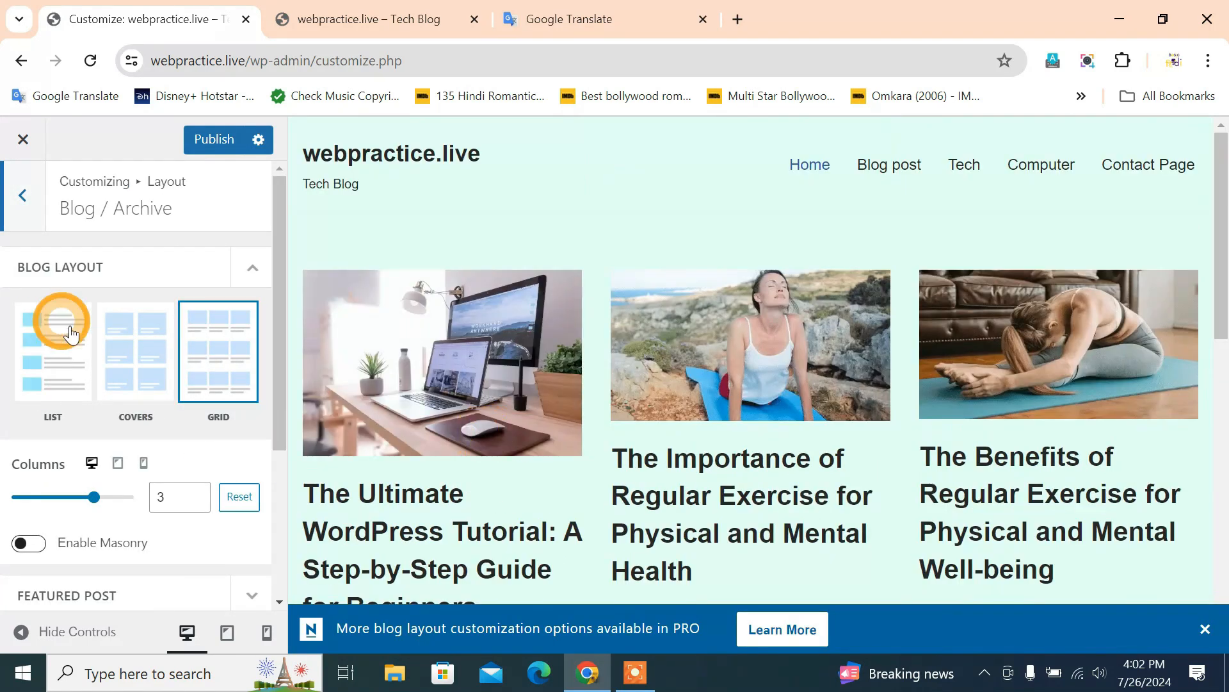
{"action": "left_click", "coordinate": [422, 499]}
{"action": "scroll", "coordinate": [422, 499], "scroll_direction": "down", "scroll_amount": 2}
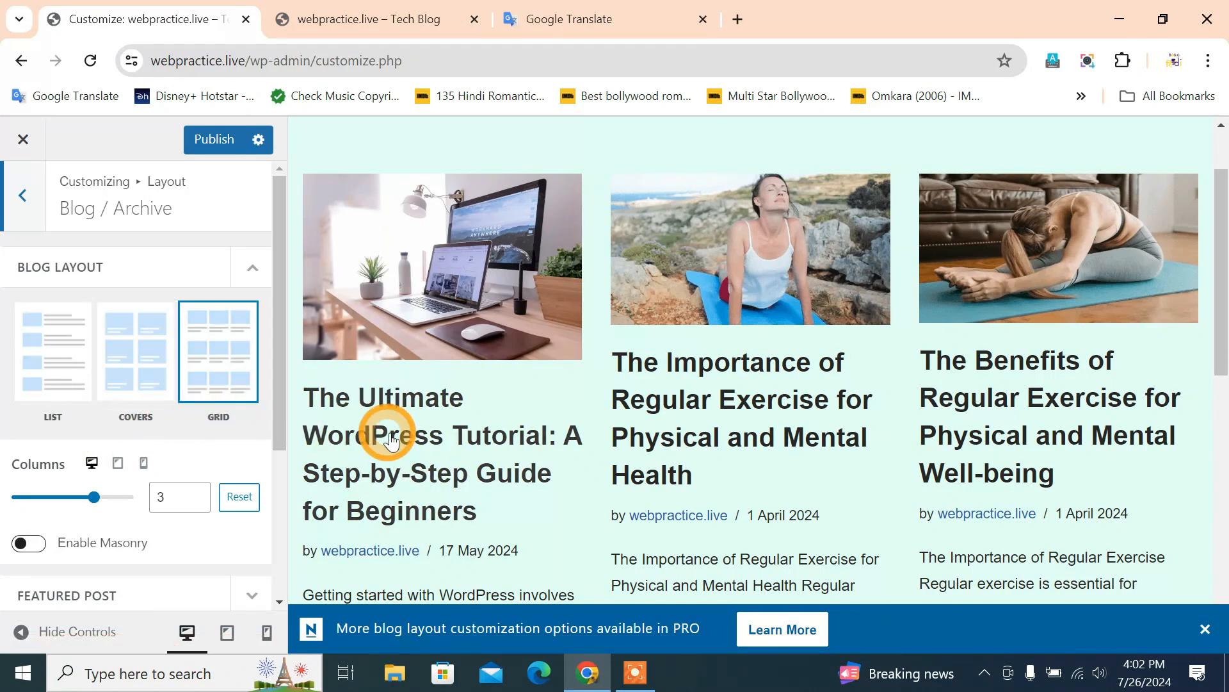
Step: Try the List and Covers blog layouts and inspect the homepage posts in the preview
{"action": "left_click", "coordinate": [68, 356]}
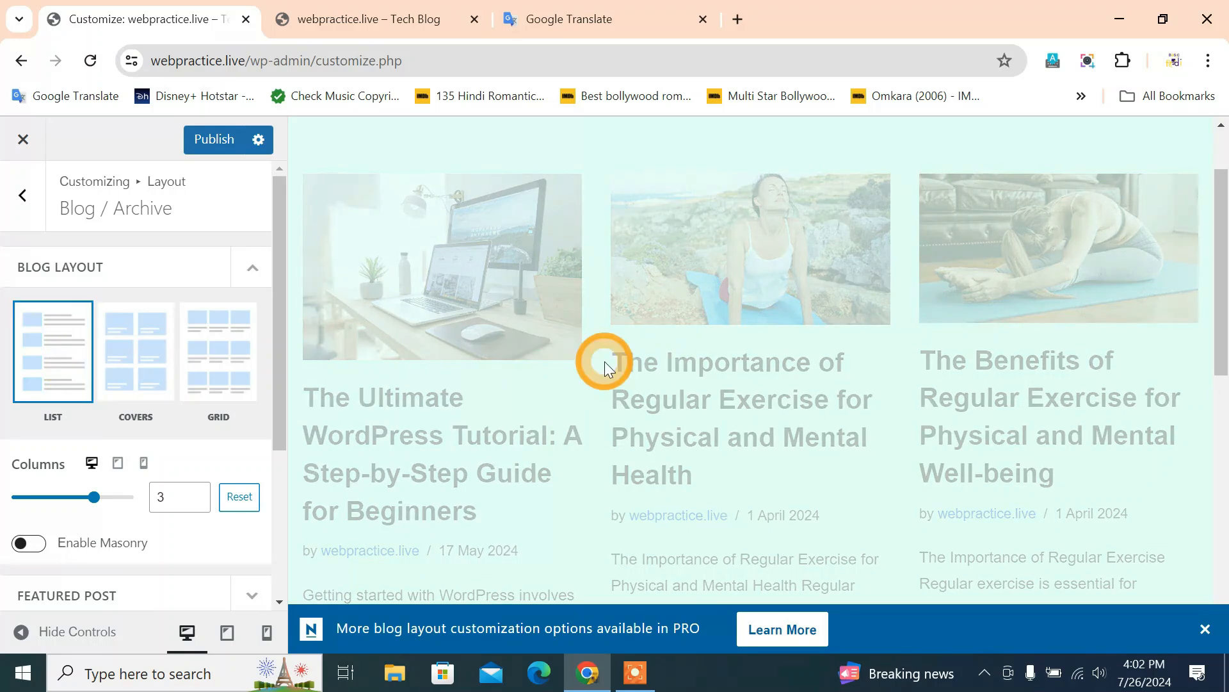
{"action": "left_click", "coordinate": [145, 359]}
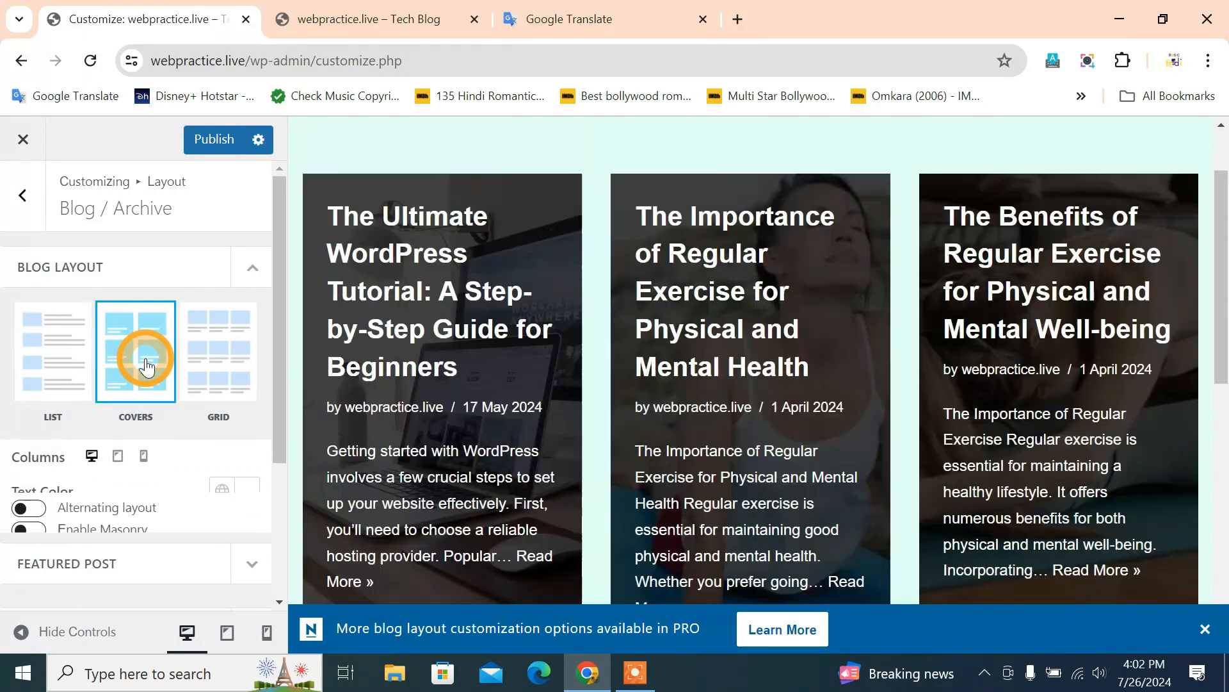
{"action": "scroll", "coordinate": [704, 461], "scroll_direction": "down", "scroll_amount": 4}
{"action": "scroll", "coordinate": [709, 467], "scroll_direction": "down", "scroll_amount": 4}
{"action": "scroll", "coordinate": [704, 466], "scroll_direction": "up", "scroll_amount": 5}
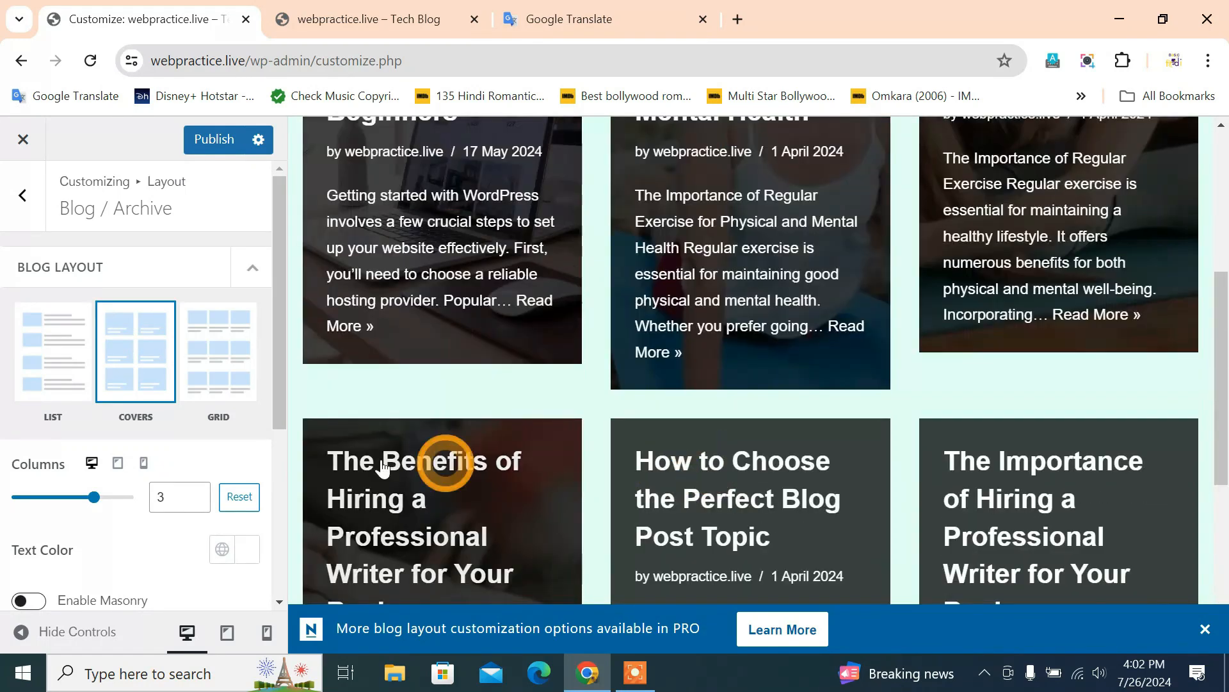
Step: Set the blog layout back to Grid and inspect the posts in the preview
{"action": "left_click", "coordinate": [243, 383]}
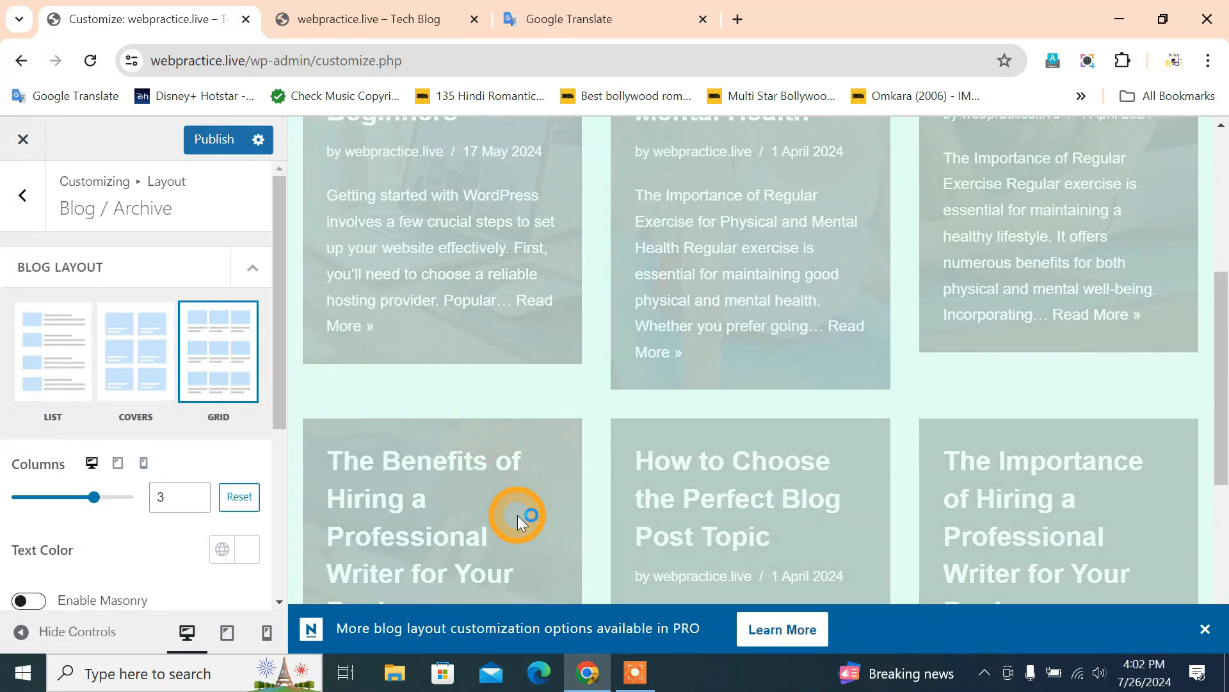
{"action": "scroll", "coordinate": [518, 515], "scroll_direction": "down", "scroll_amount": 9}
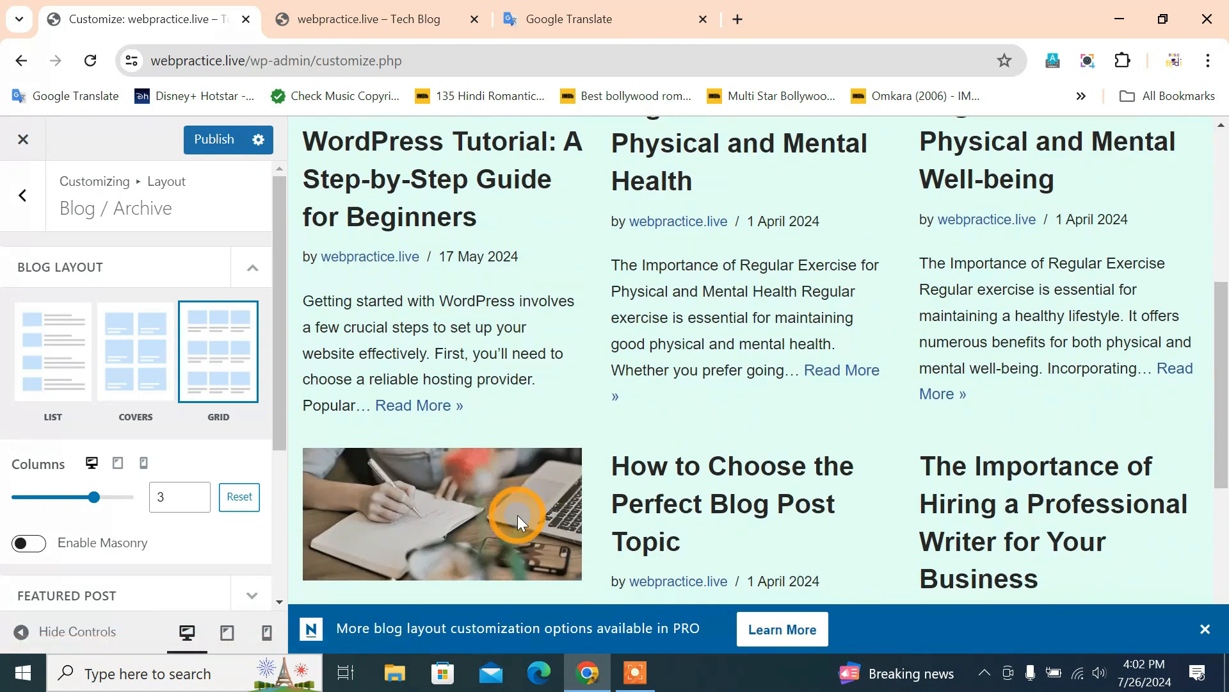
{"action": "scroll", "coordinate": [517, 515], "scroll_direction": "up", "scroll_amount": 6}
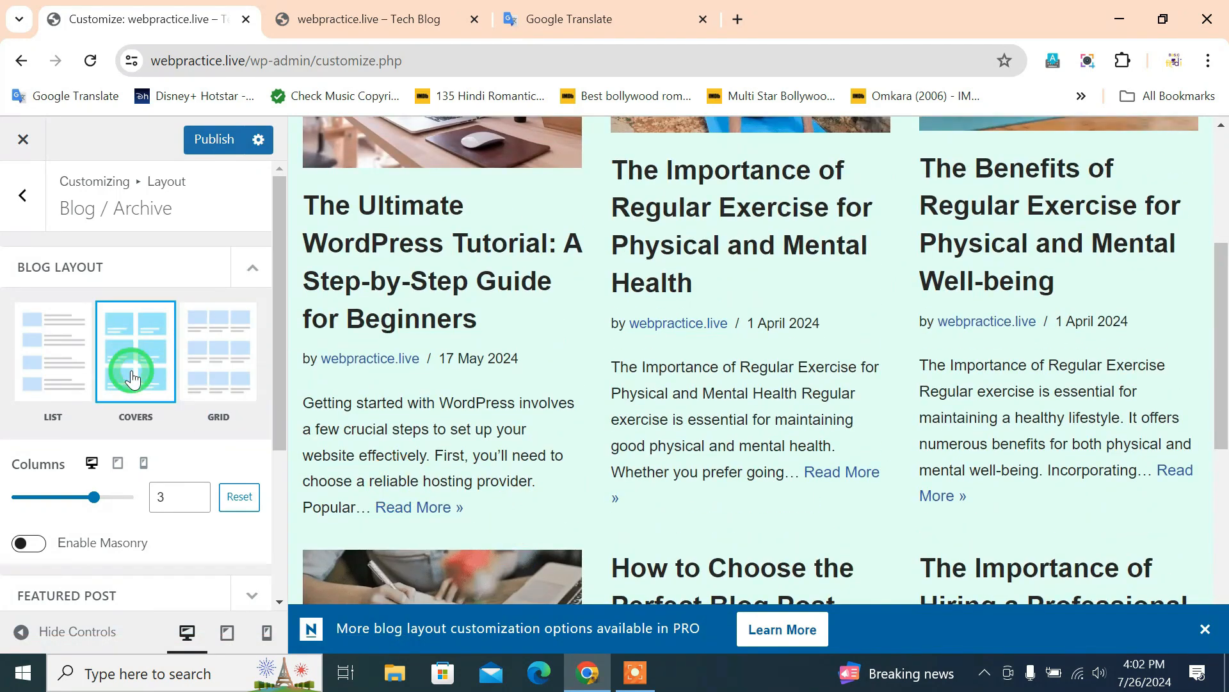
Step: Compare the List and Covers blog layouts again, leaving Covers selected
{"action": "left_click", "coordinate": [130, 367]}
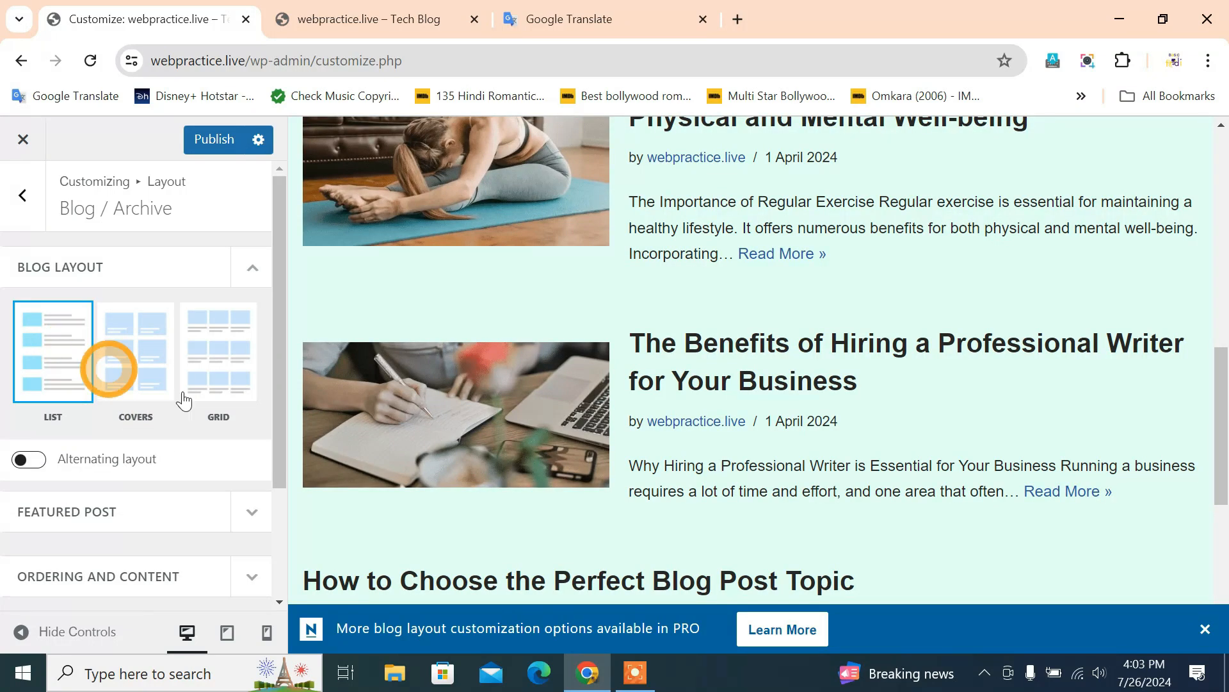
{"action": "left_click", "coordinate": [269, 420]}
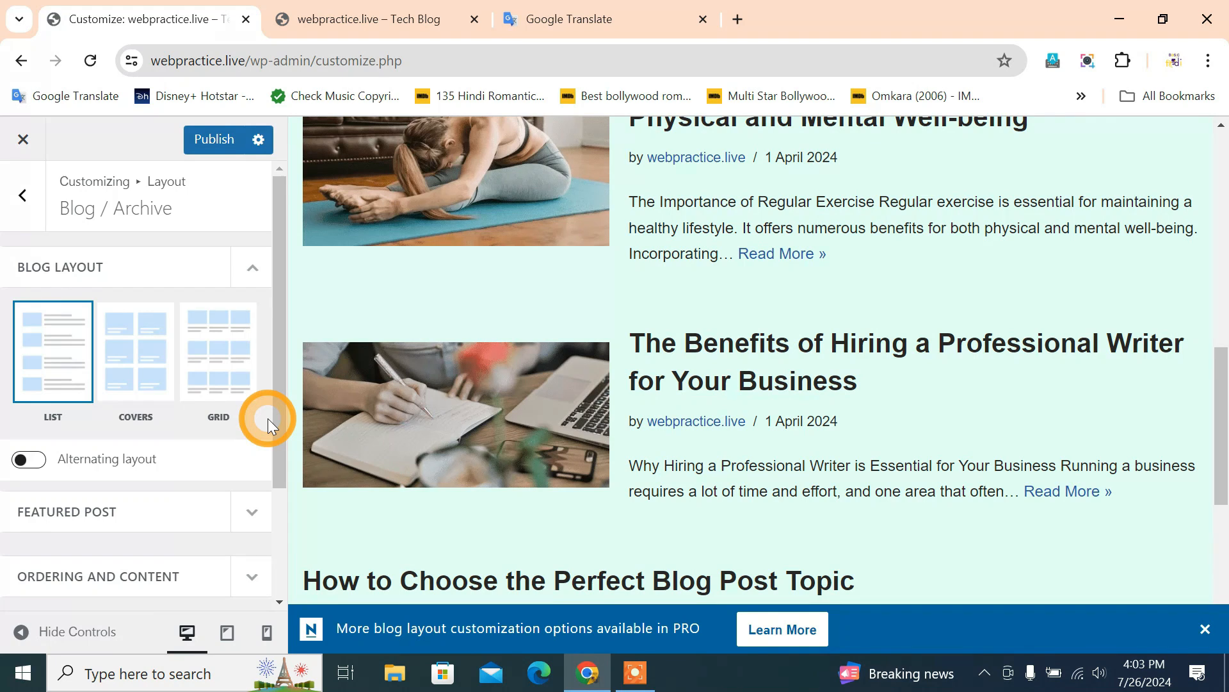
{"action": "left_click", "coordinate": [160, 381]}
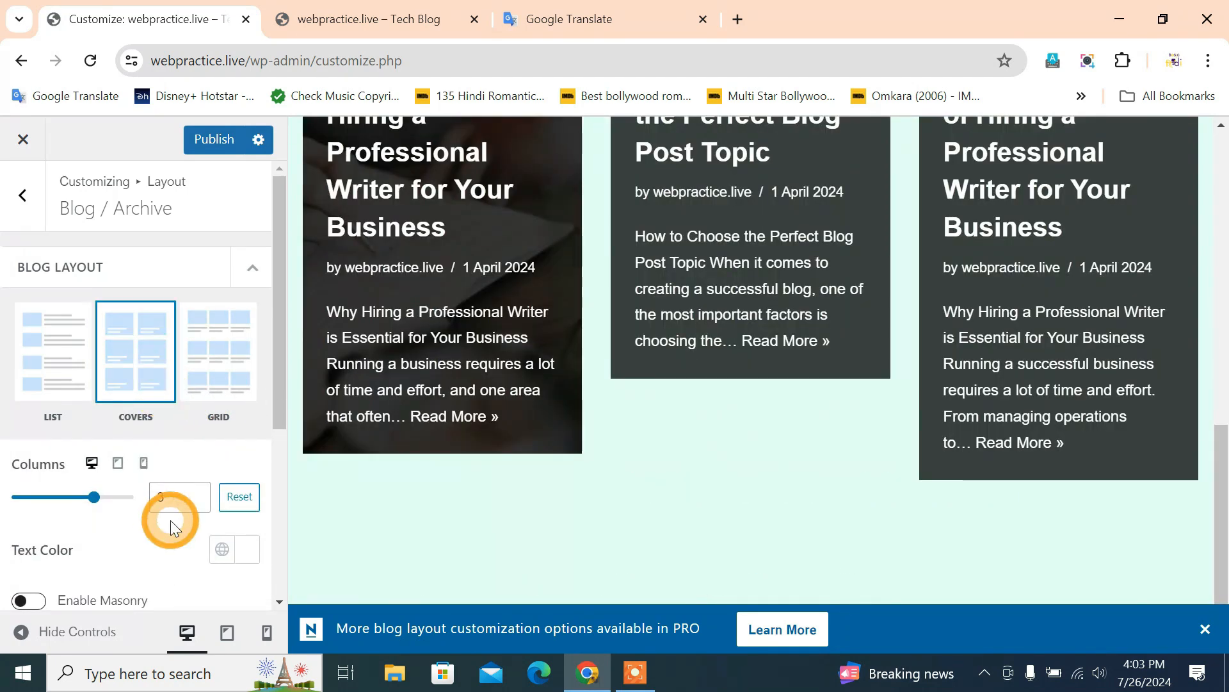
Step: Try 4 columns and 2 columns for the Covers layout and review the posts in the preview
{"action": "scroll", "coordinate": [681, 399], "scroll_direction": "up", "scroll_amount": 5}
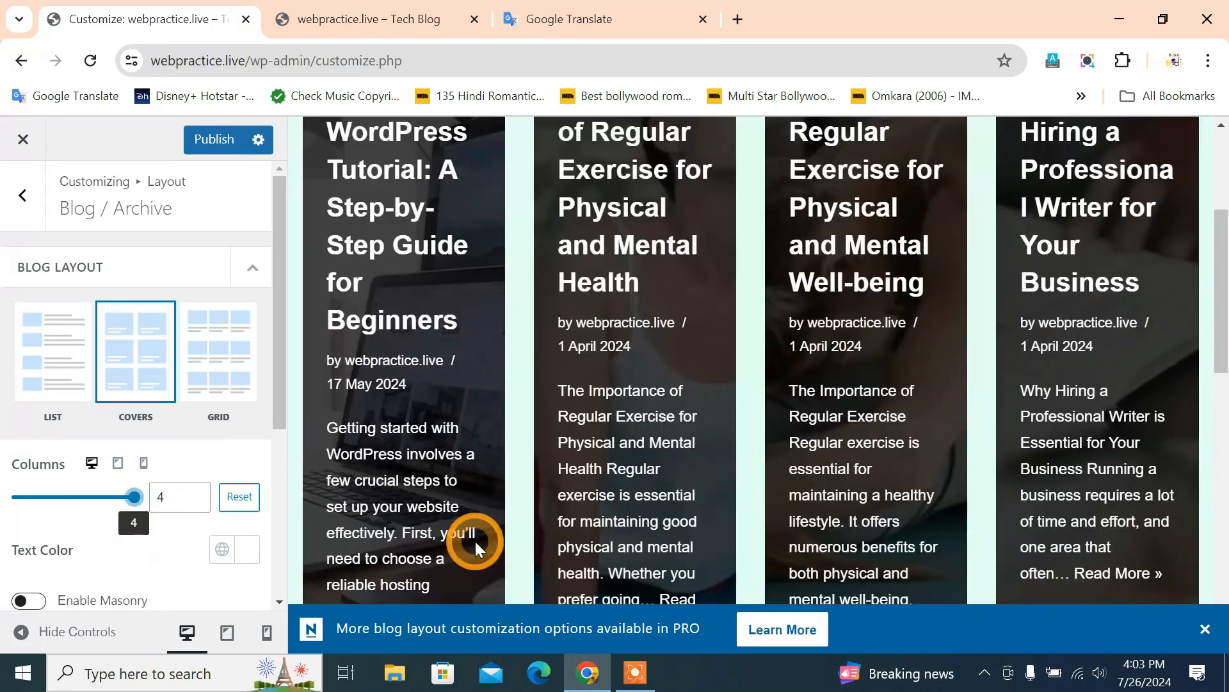
{"action": "scroll", "coordinate": [475, 540], "scroll_direction": "up", "scroll_amount": 4}
{"action": "left_click_drag", "start_coordinate": [133, 505], "coordinate": [52, 503]}
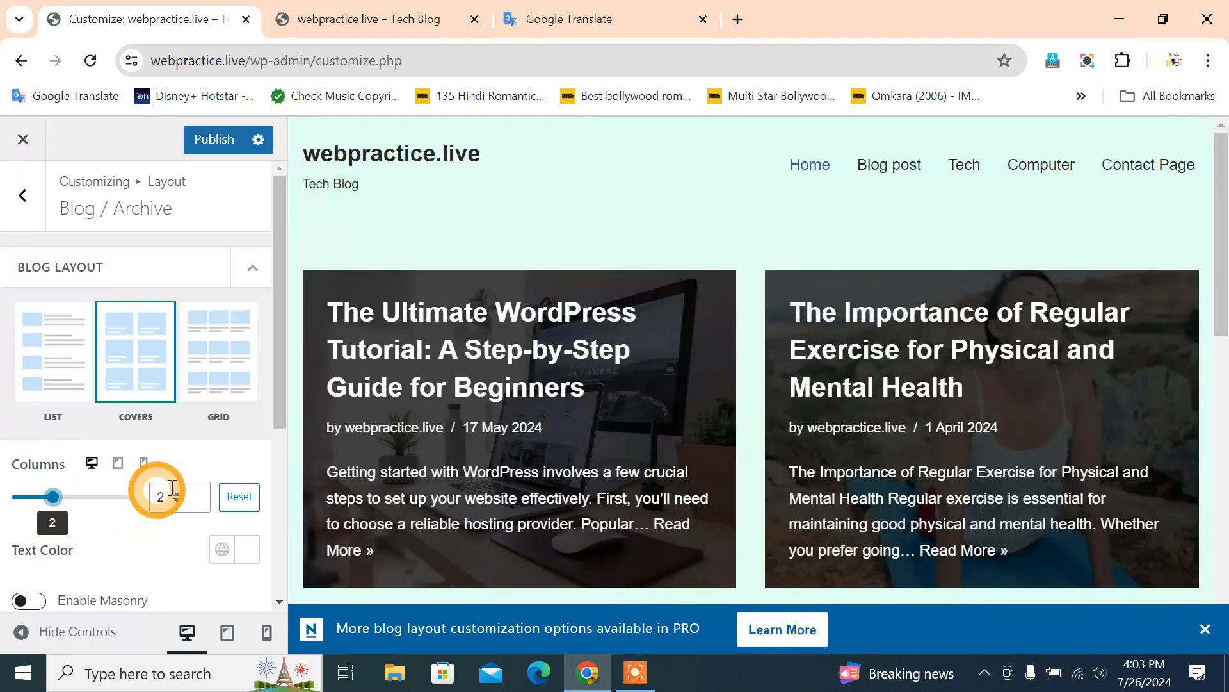
{"action": "scroll", "coordinate": [695, 448], "scroll_direction": "down", "scroll_amount": 8}
{"action": "scroll", "coordinate": [695, 448], "scroll_direction": "up", "scroll_amount": 8}
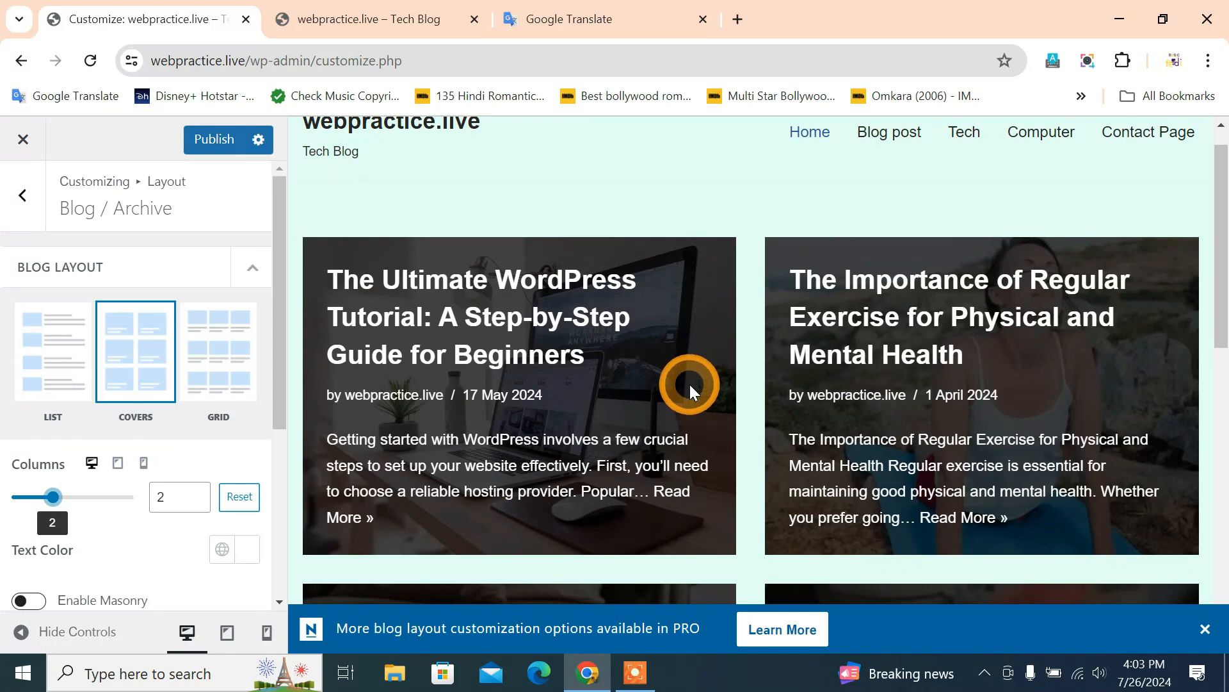
Step: Switch the blog layout to Grid and set its desktop columns to 3
{"action": "left_click", "coordinate": [207, 379]}
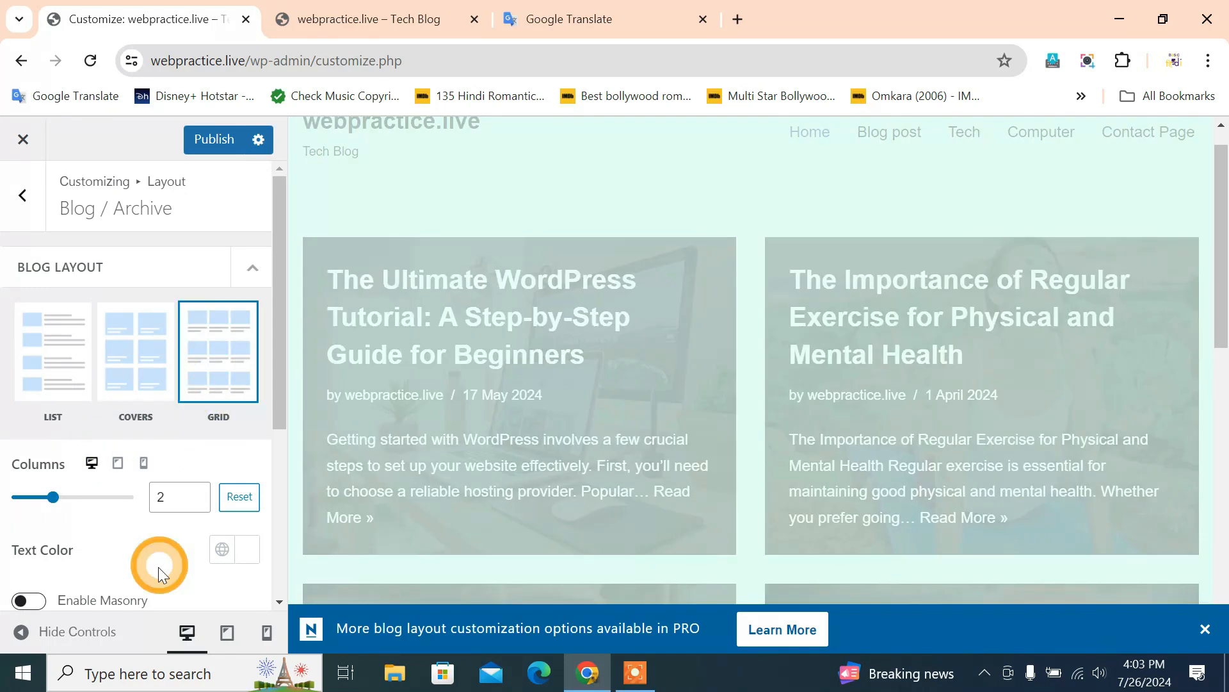
{"action": "scroll", "coordinate": [157, 563], "scroll_direction": "down", "scroll_amount": 2}
{"action": "scroll", "coordinate": [639, 430], "scroll_direction": "down", "scroll_amount": 4}
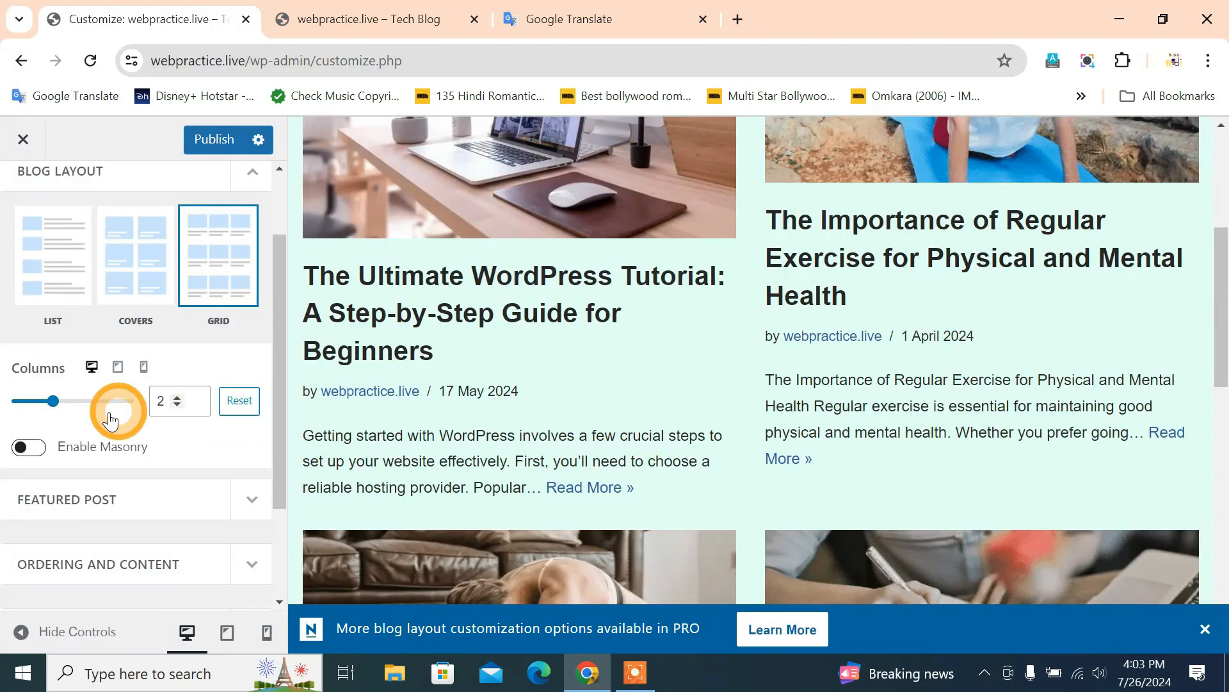
{"action": "mouse_move", "coordinate": [78, 402]}
{"action": "left_mouse_down"}
{"action": "mouse_move", "coordinate": [9, 414]}
{"action": "mouse_move", "coordinate": [94, 410]}
{"action": "left_mouse_up"}
{"action": "scroll", "coordinate": [204, 511], "scroll_direction": "down", "scroll_amount": 2}
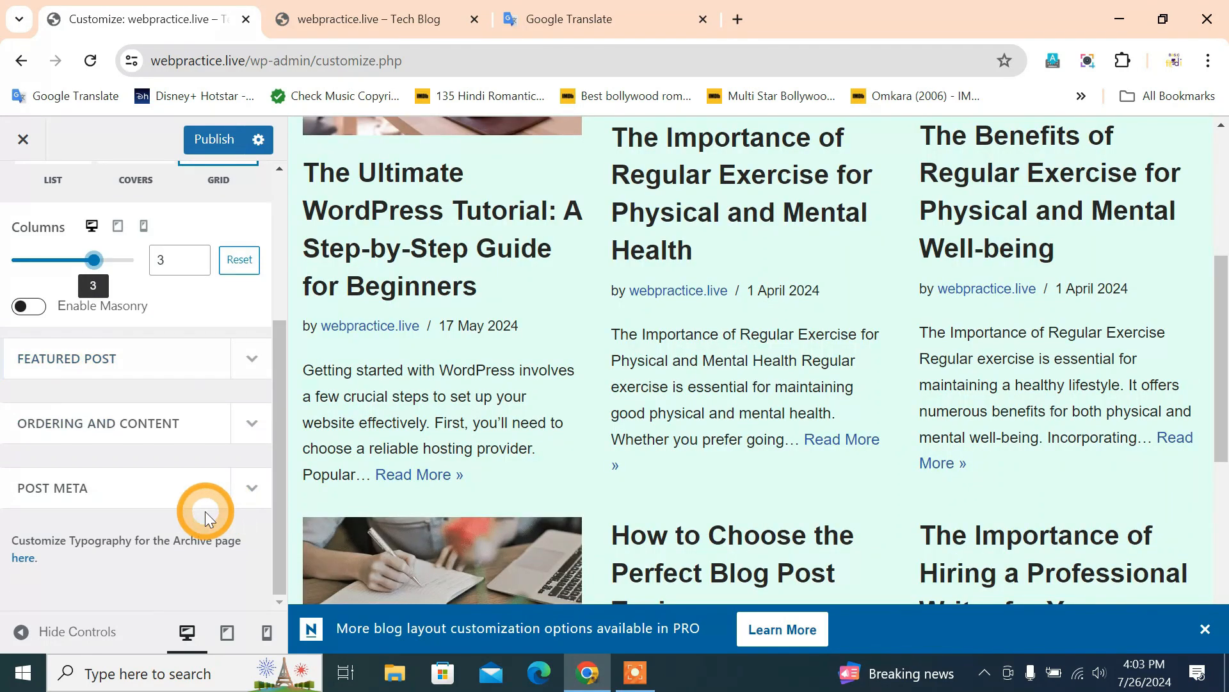
Step: Enable the featured post section for the blog and set the featured post to Sticky Post
{"action": "left_click", "coordinate": [253, 359]}
{"action": "left_click", "coordinate": [40, 413]}
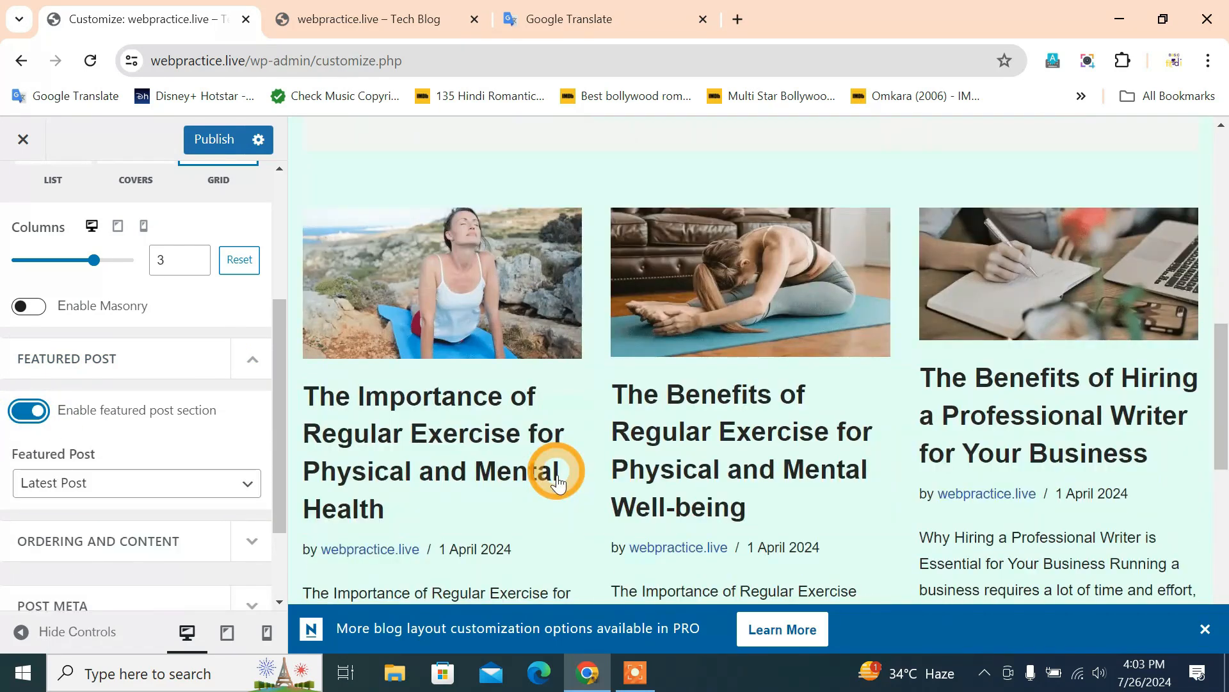
{"action": "left_click", "coordinate": [211, 488]}
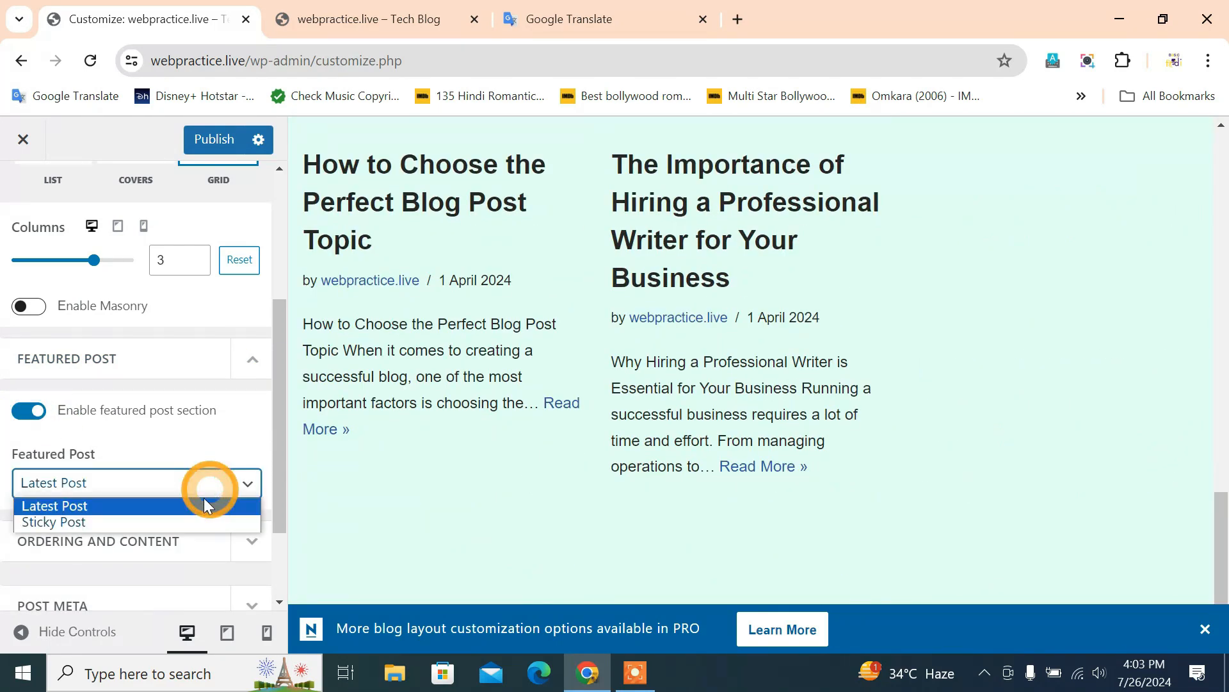
{"action": "left_click", "coordinate": [183, 522]}
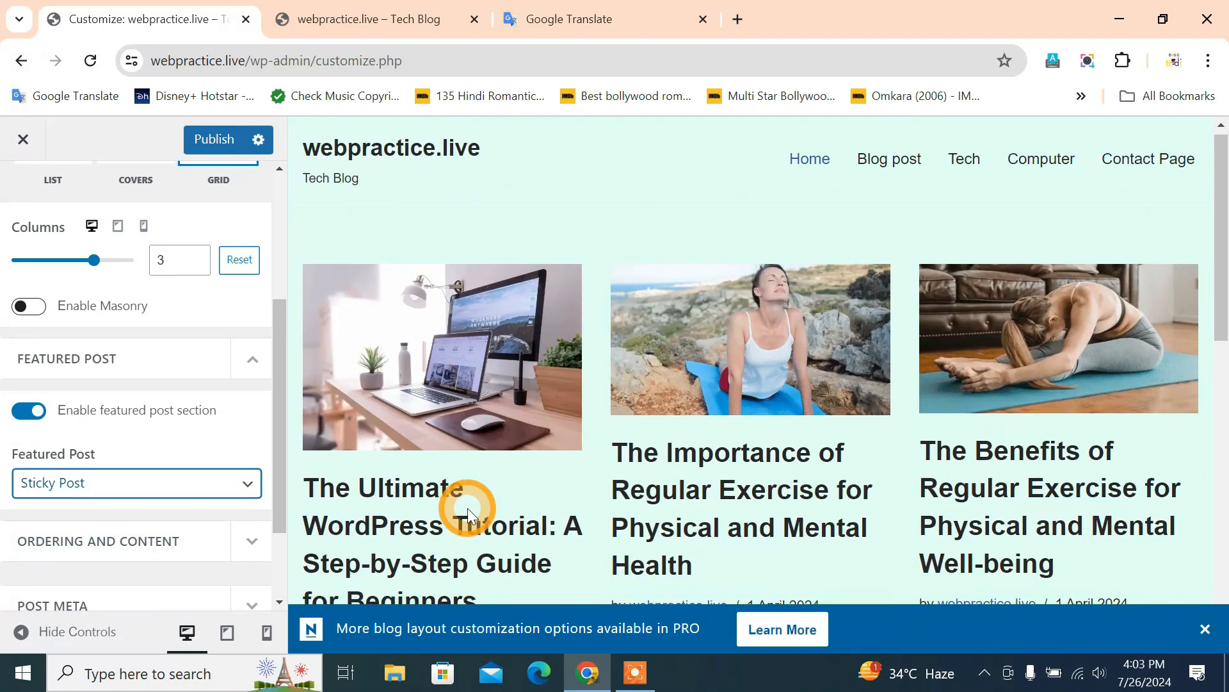
Step: Compare Latest Post and Sticky Post as the blog's featured post, leaving Latest Post selected
{"action": "left_click", "coordinate": [185, 489]}
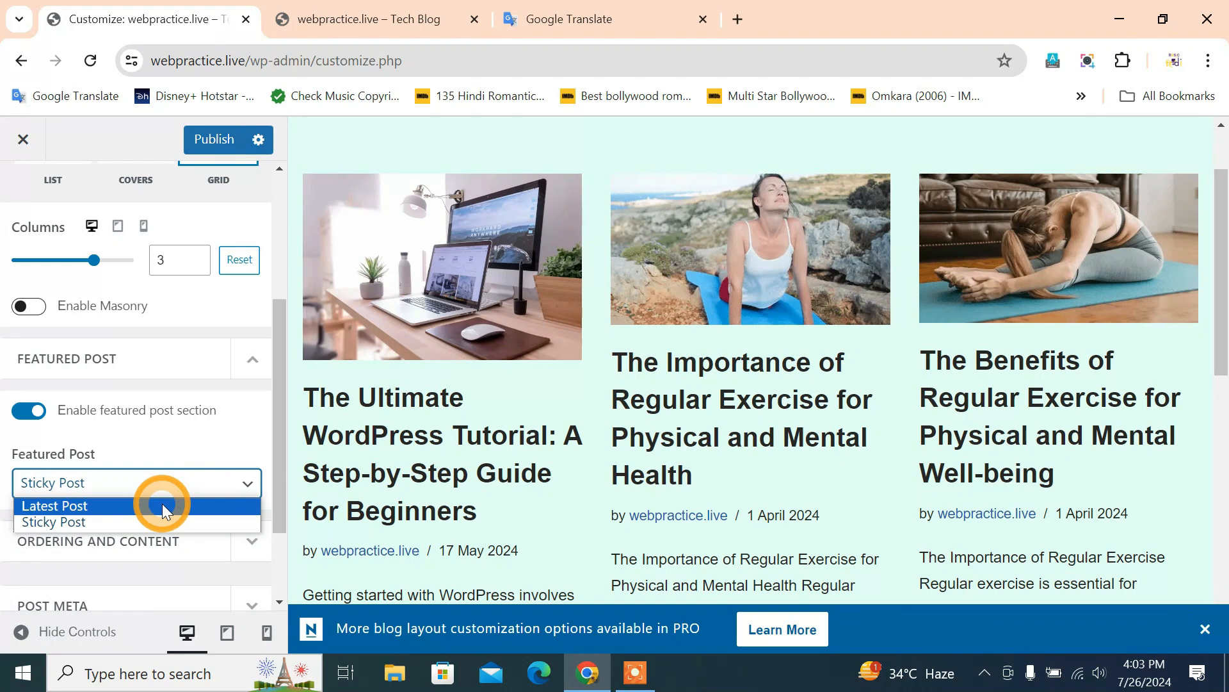
{"action": "left_click", "coordinate": [164, 509]}
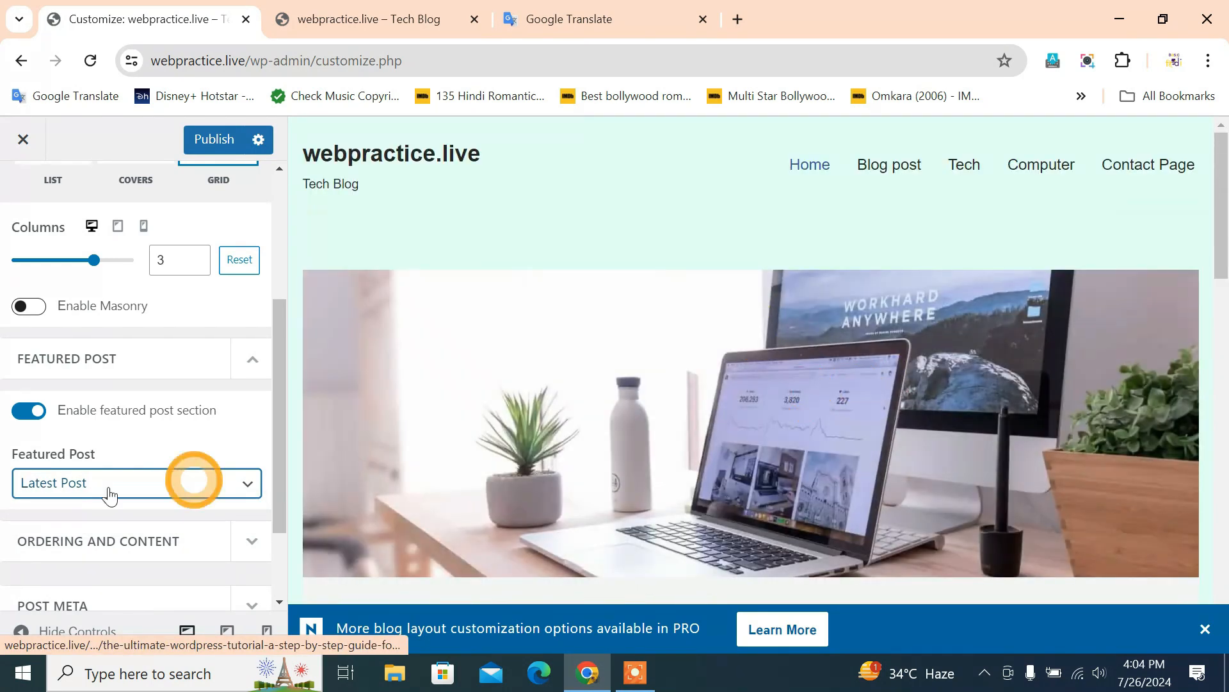
{"action": "left_click", "coordinate": [112, 487]}
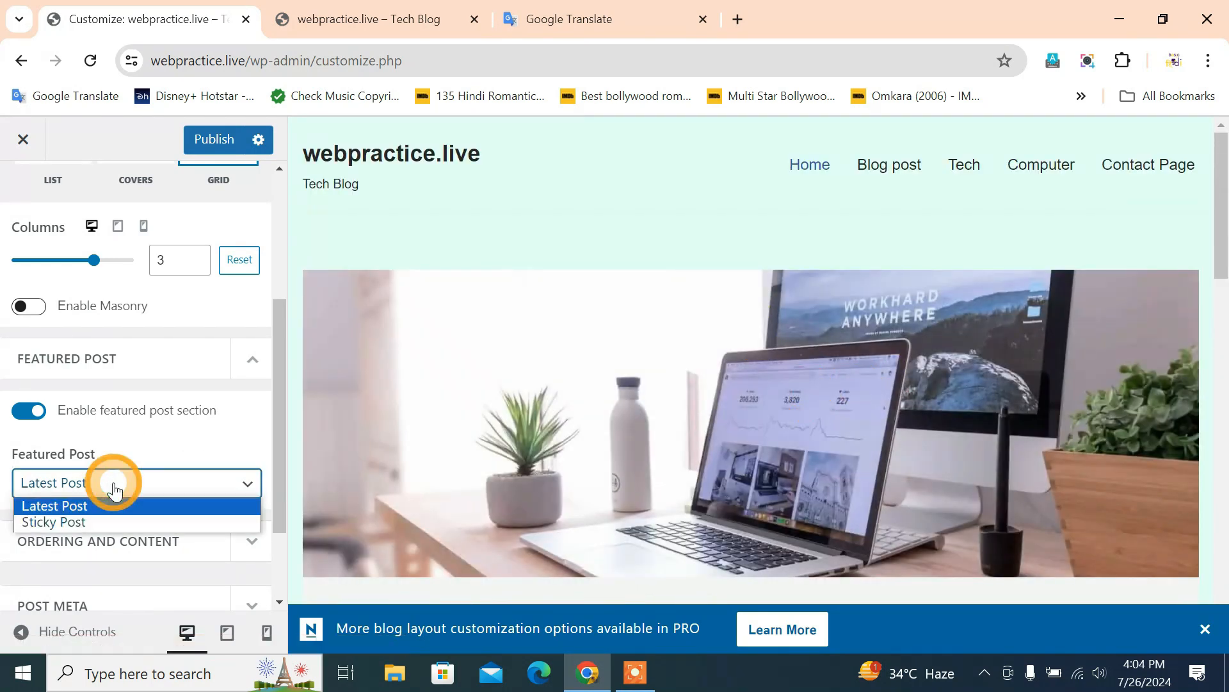
{"action": "left_click", "coordinate": [102, 522]}
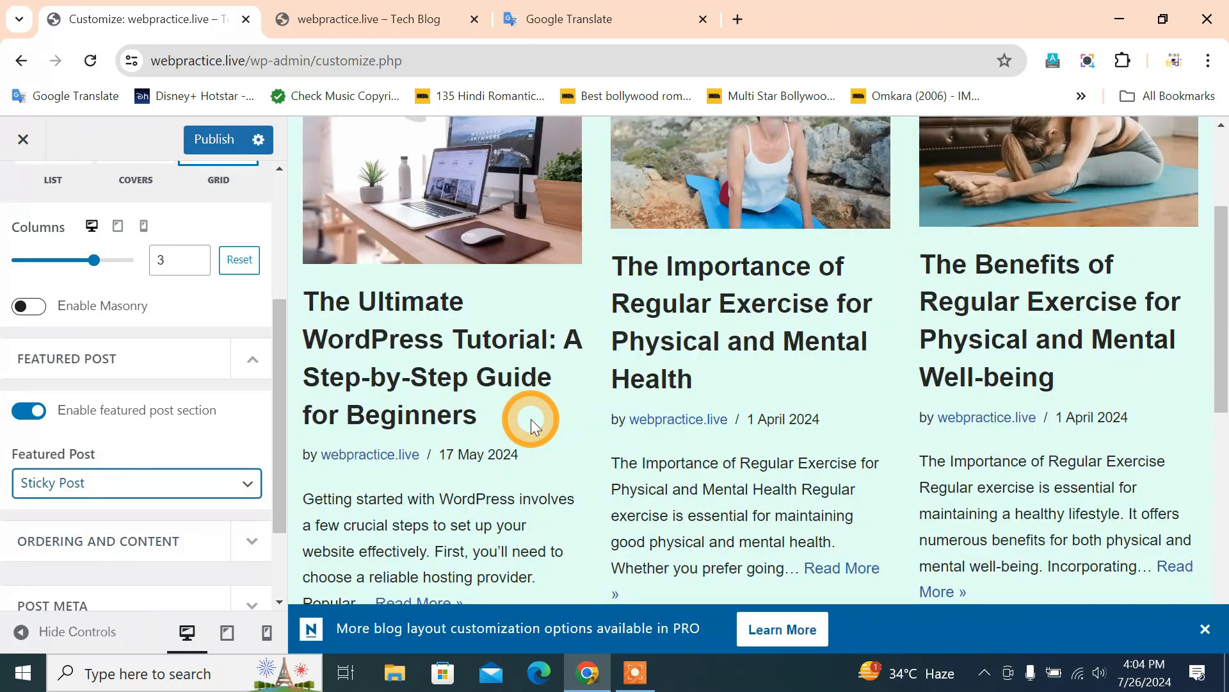
{"action": "scroll", "coordinate": [531, 419], "scroll_direction": "down", "scroll_amount": 1}
{"action": "left_click", "coordinate": [206, 482]}
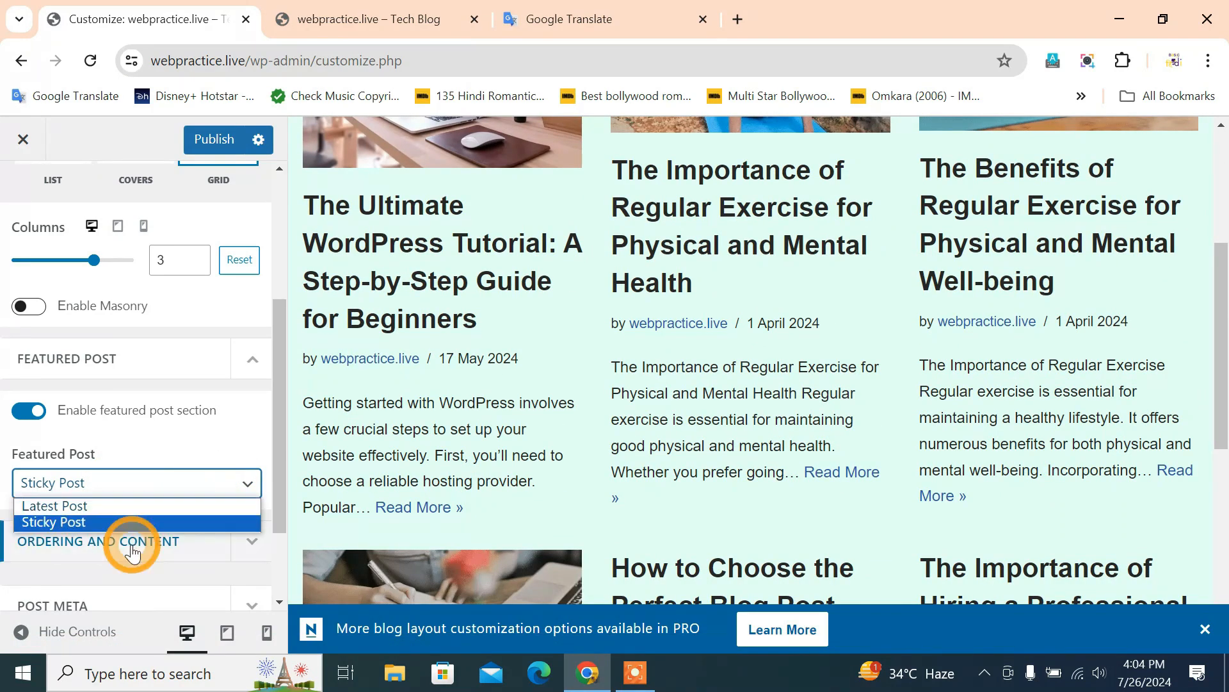
{"action": "left_click", "coordinate": [134, 508]}
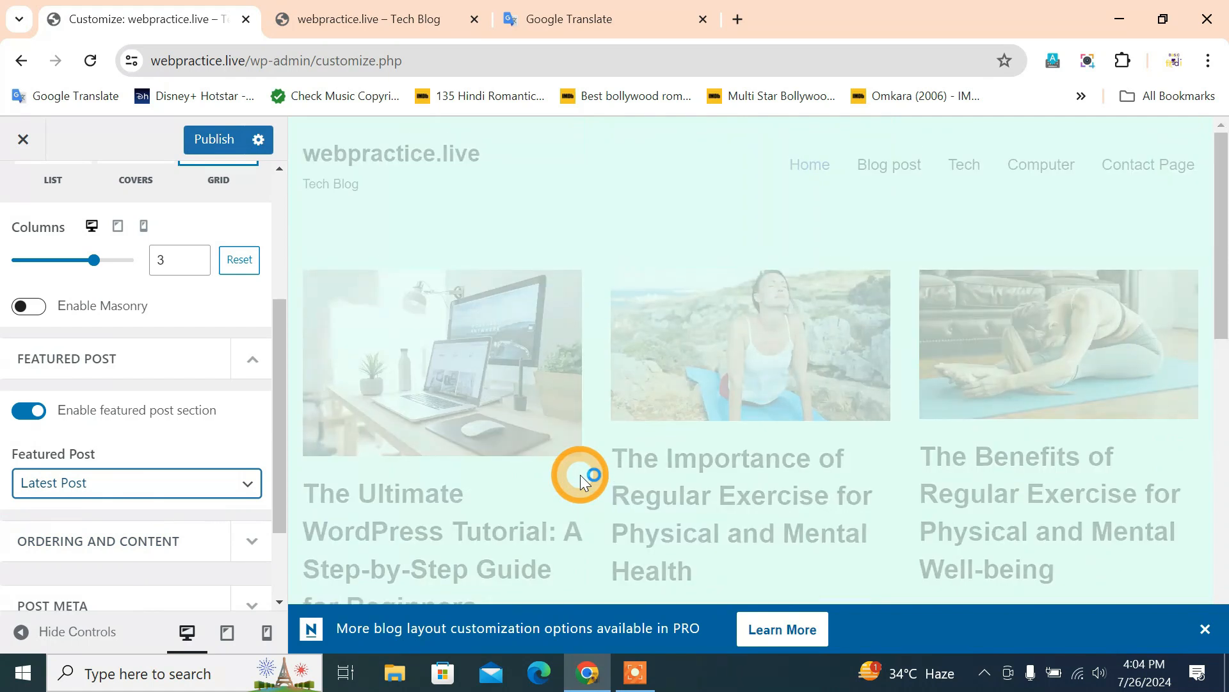
{"action": "scroll", "coordinate": [858, 345], "scroll_direction": "down", "scroll_amount": 5}
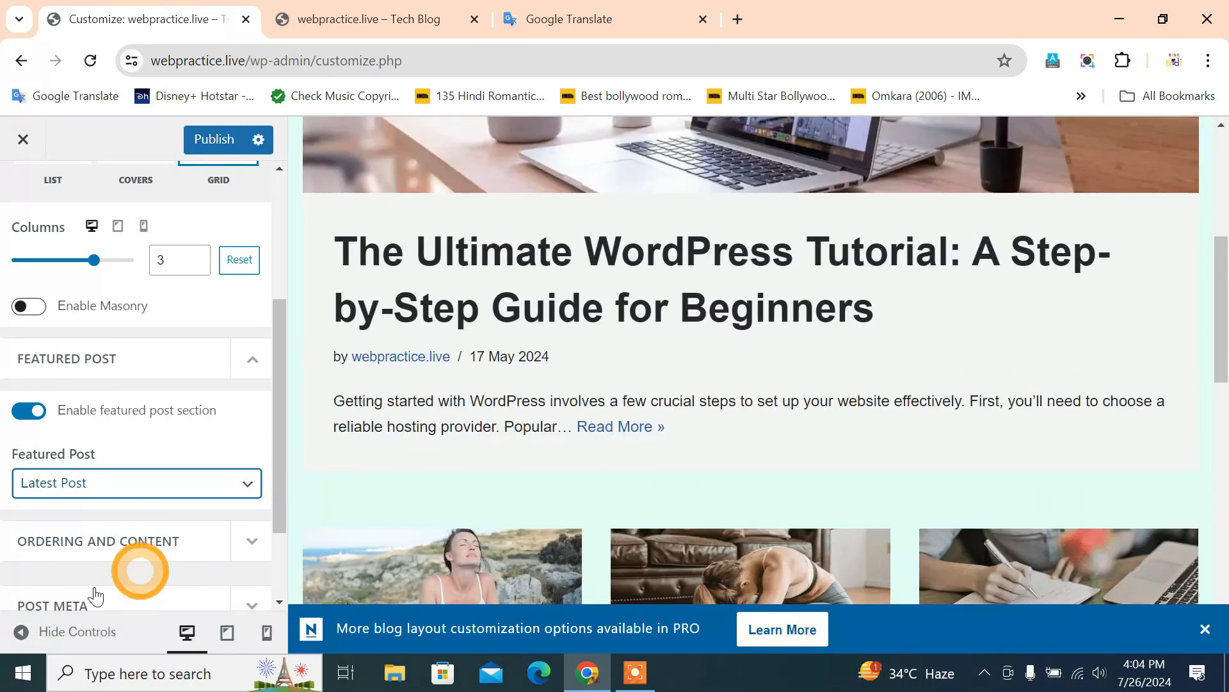
Step: Hide the customizer controls to review the featured post and grid at full width, and bring the controls back
{"action": "left_click", "coordinate": [33, 635]}
{"action": "scroll", "coordinate": [754, 461], "scroll_direction": "up", "scroll_amount": 6}
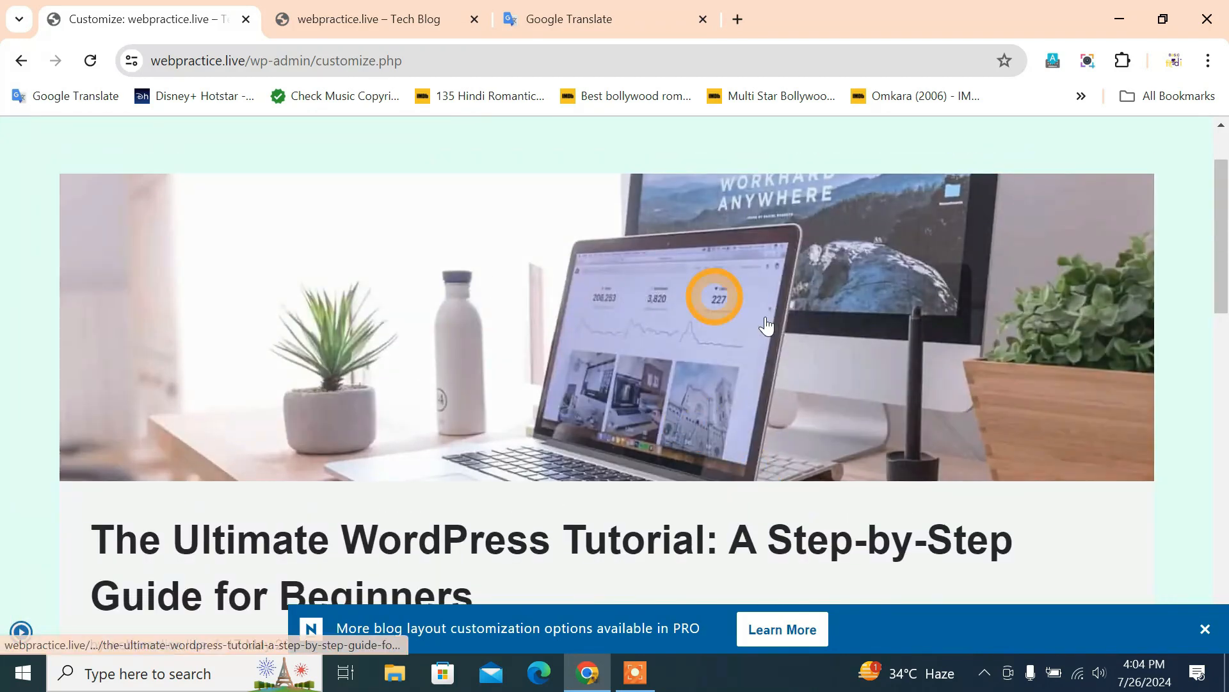
{"action": "scroll", "coordinate": [766, 398], "scroll_direction": "down", "scroll_amount": 5}
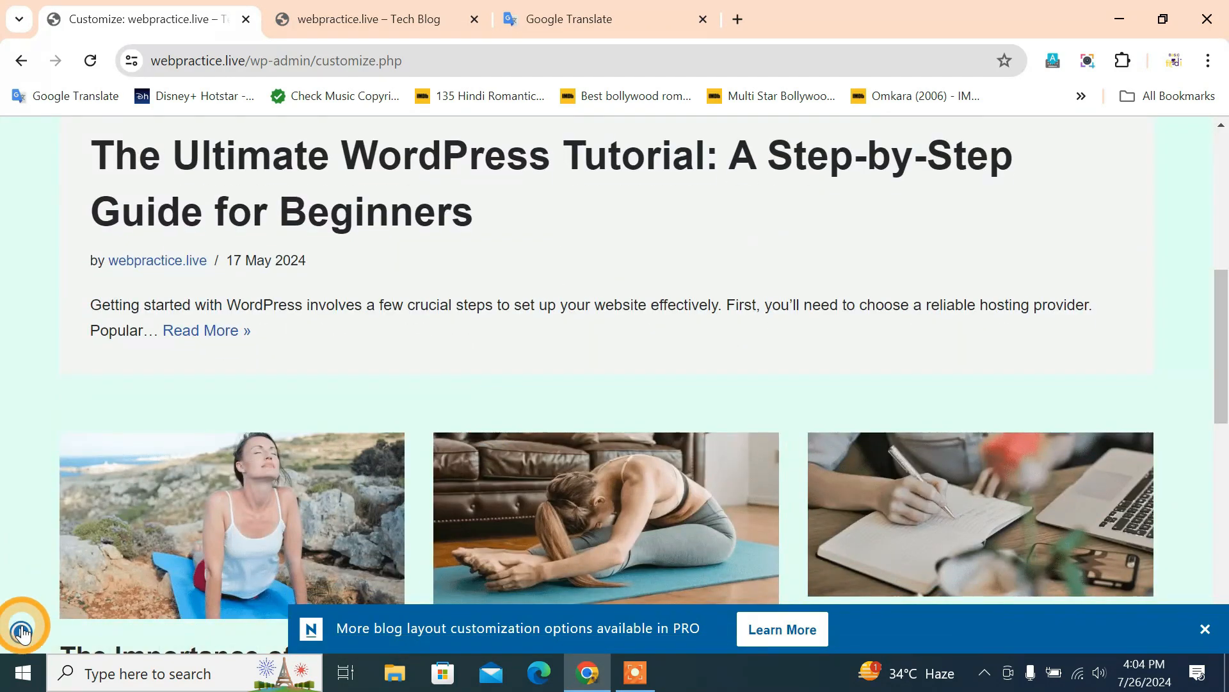
{"action": "left_click", "coordinate": [21, 631]}
{"action": "scroll", "coordinate": [103, 423], "scroll_direction": "down", "scroll_amount": 2}
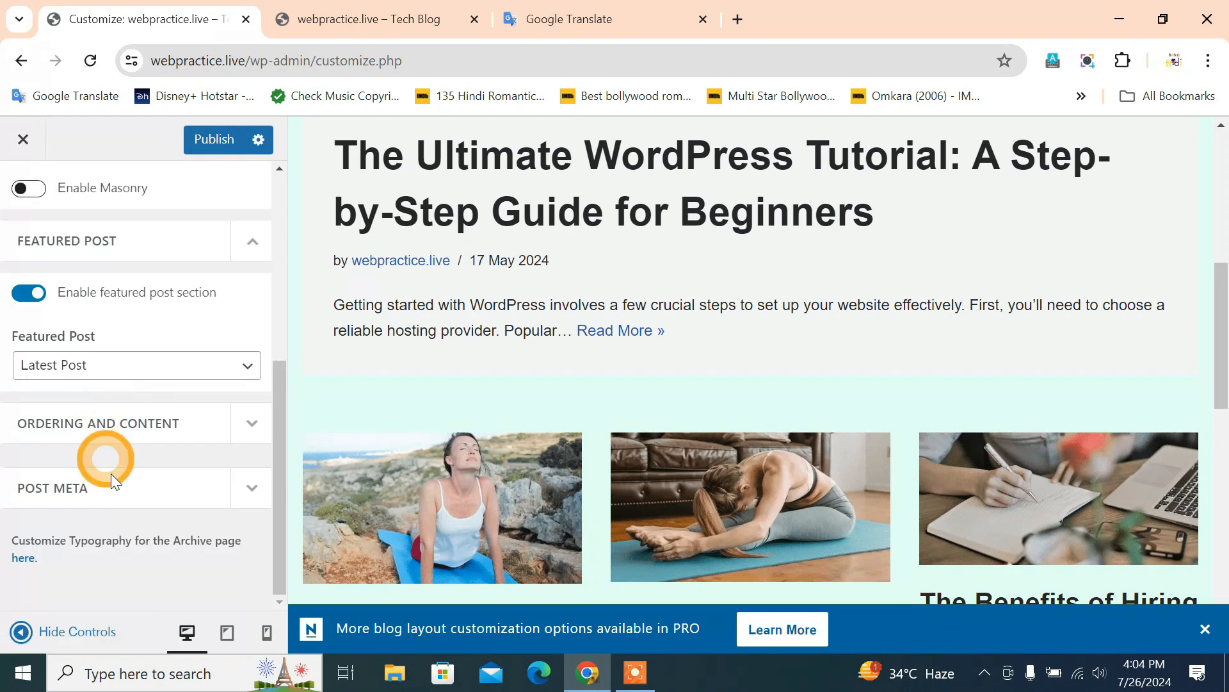
Step: Open the Ordering and Content settings and examine how the post content order shows in the blog preview
{"action": "left_click", "coordinate": [252, 423]}
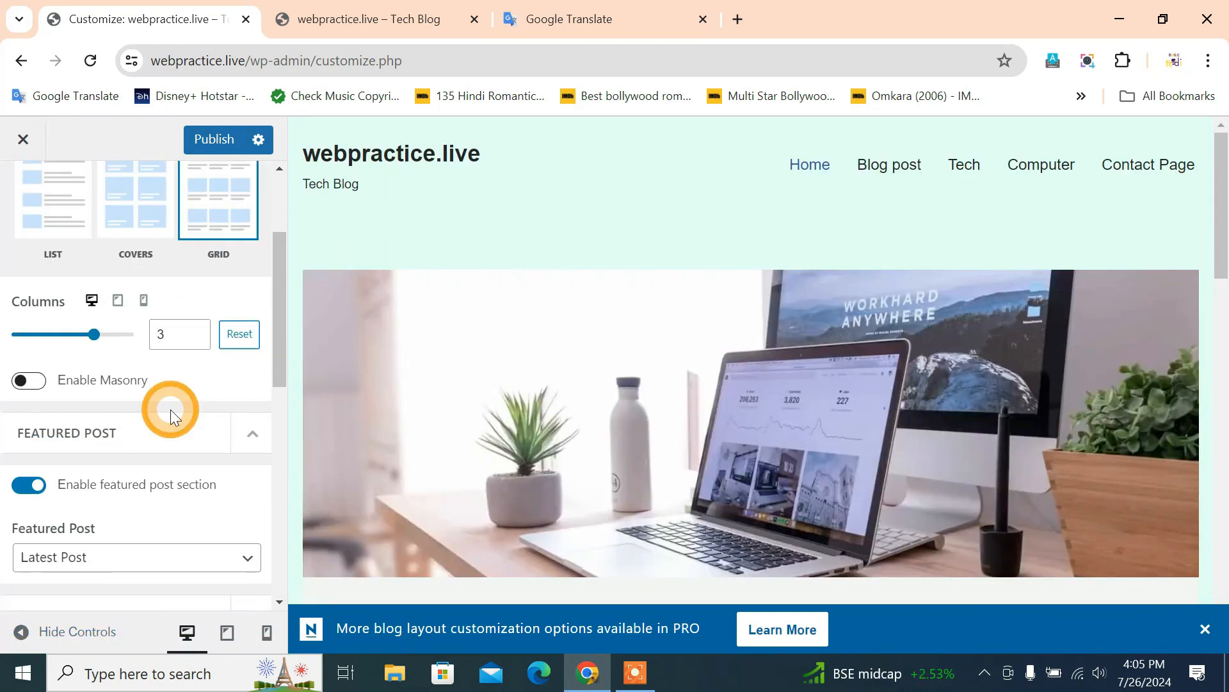
{"action": "scroll", "coordinate": [170, 410], "scroll_direction": "down", "scroll_amount": 4}
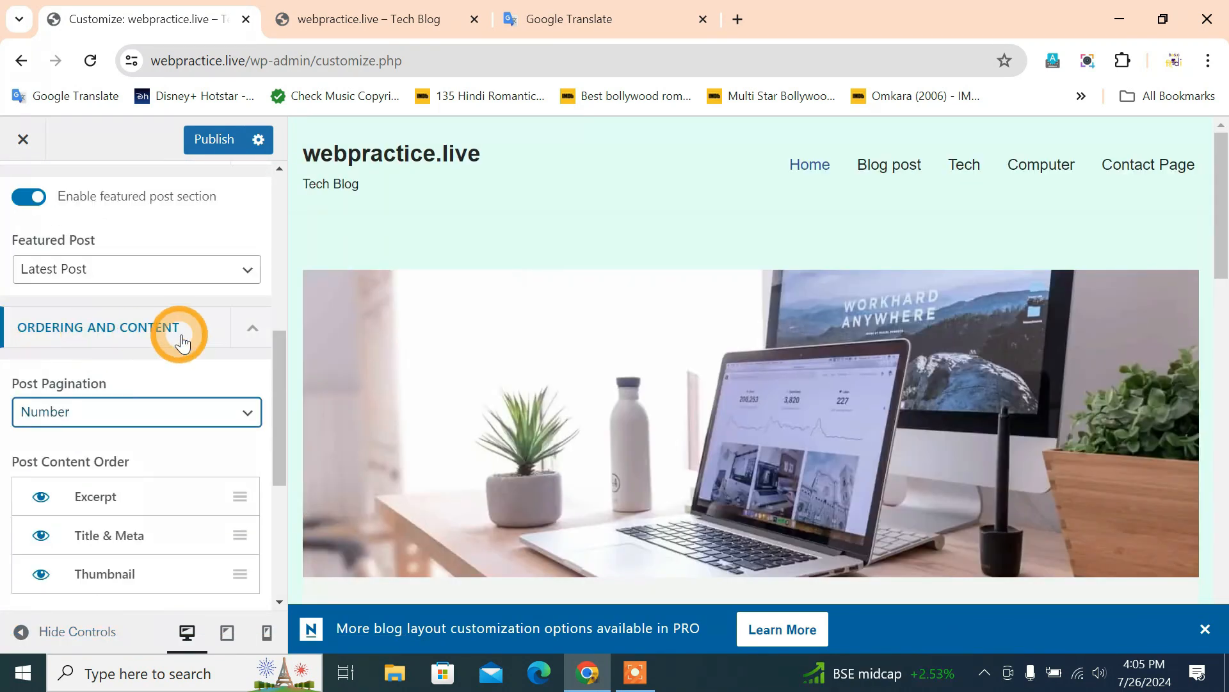
{"action": "scroll", "coordinate": [190, 390], "scroll_direction": "down", "scroll_amount": 3}
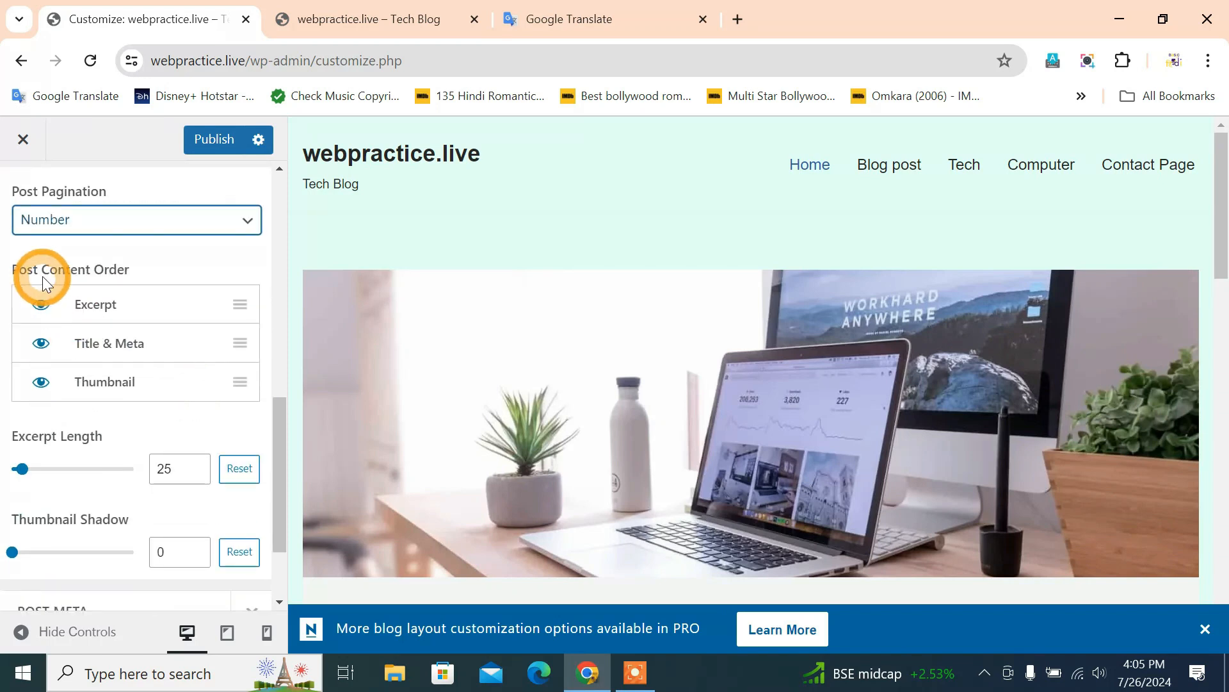
{"action": "scroll", "coordinate": [505, 384], "scroll_direction": "down", "scroll_amount": 15}
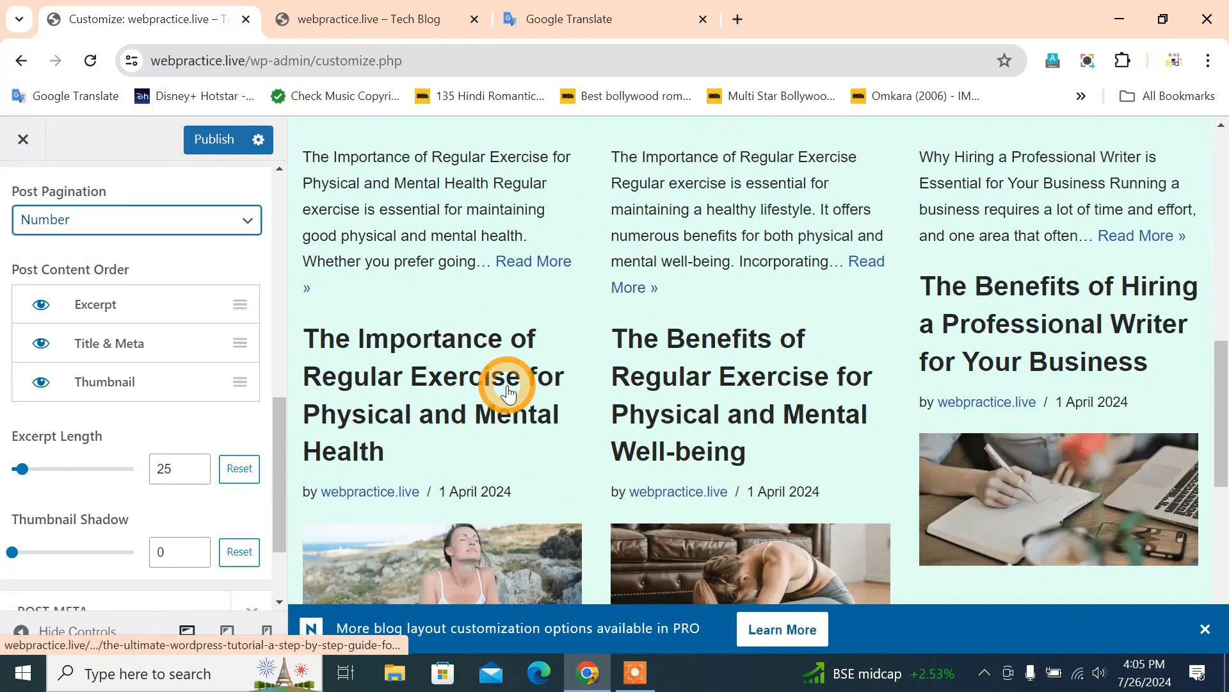
{"action": "scroll", "coordinate": [506, 386], "scroll_direction": "up", "scroll_amount": 2}
{"action": "scroll", "coordinate": [507, 386], "scroll_direction": "down", "scroll_amount": 2}
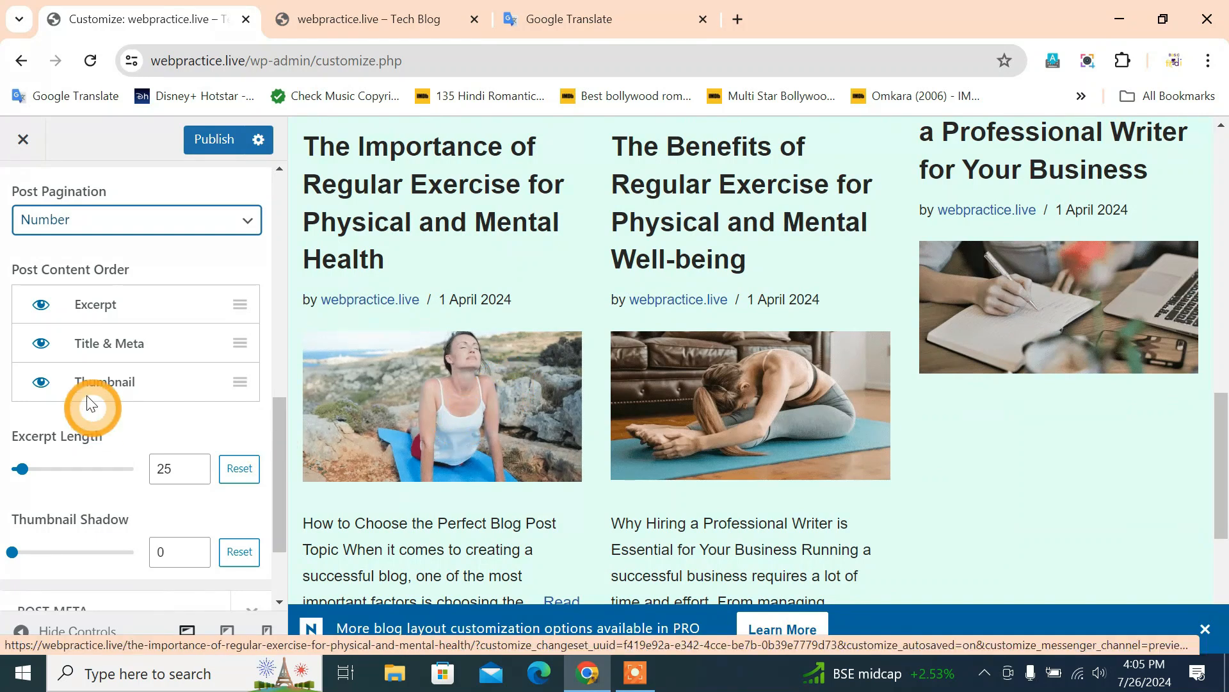
Step: Hide the Excerpt, Thumbnail and Title & Meta elements, and re-enable them in the order Title & Meta, Thumbnail, Excerpt
{"action": "left_click", "coordinate": [42, 306]}
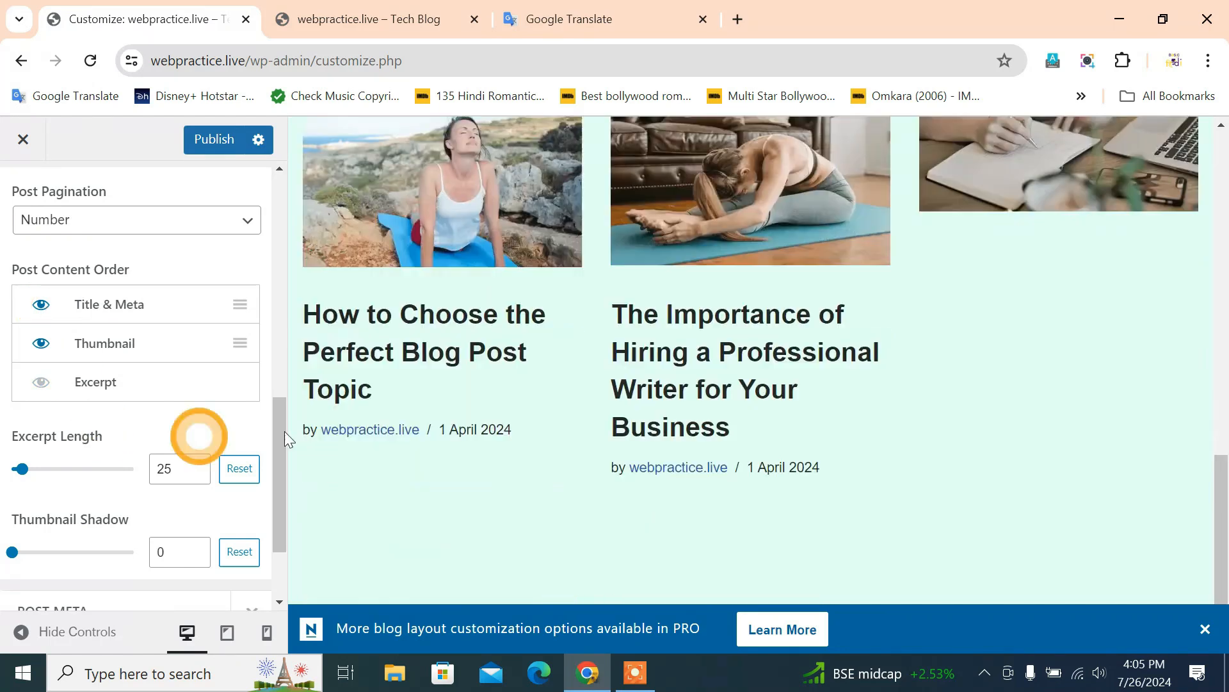
{"action": "left_click", "coordinate": [45, 344]}
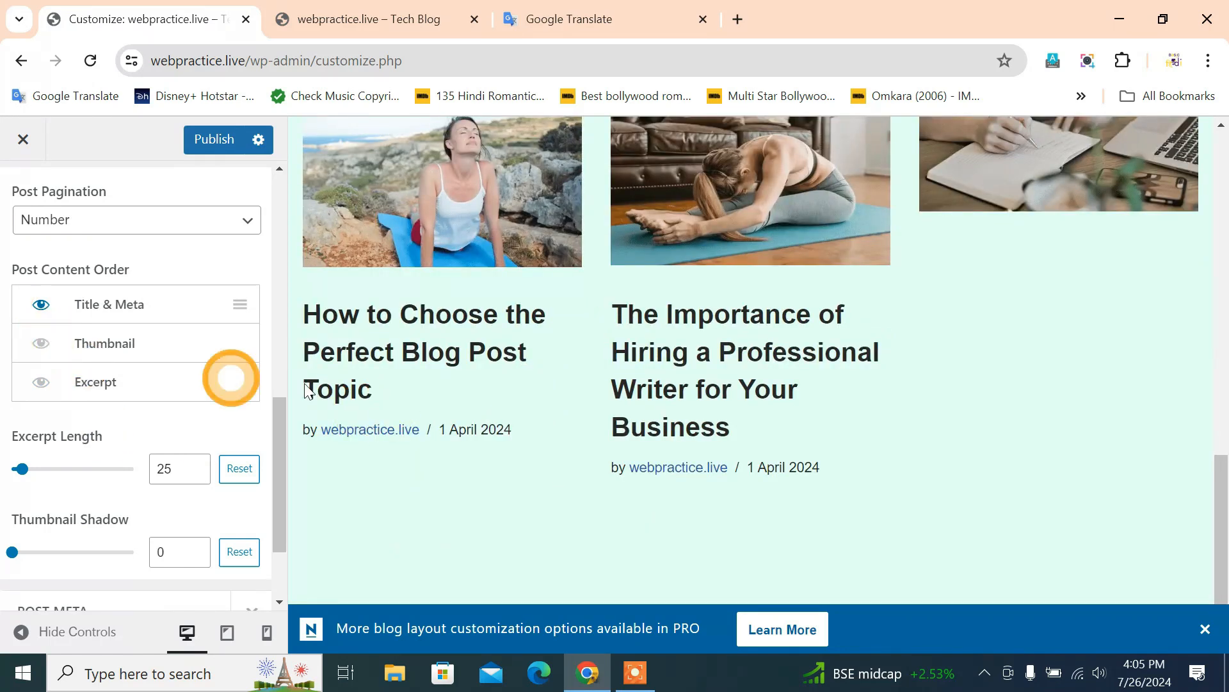
{"action": "left_click", "coordinate": [45, 307]}
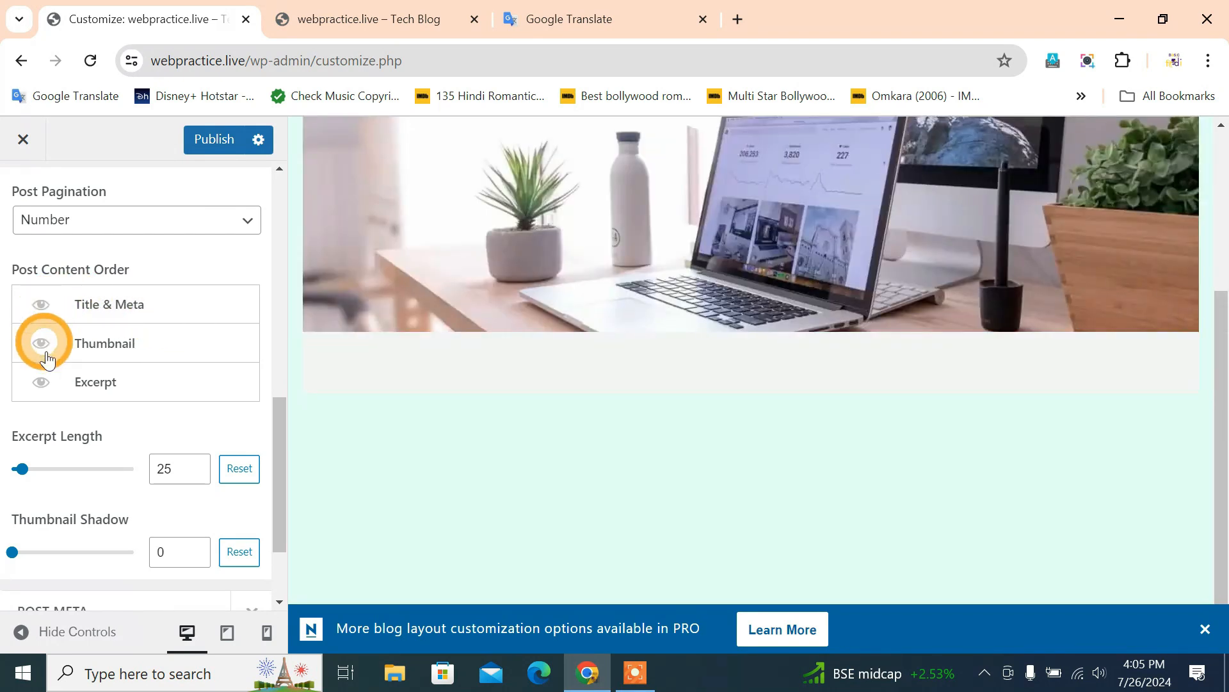
{"action": "left_click", "coordinate": [49, 312]}
{"action": "left_click", "coordinate": [41, 344]}
{"action": "left_click", "coordinate": [40, 382]}
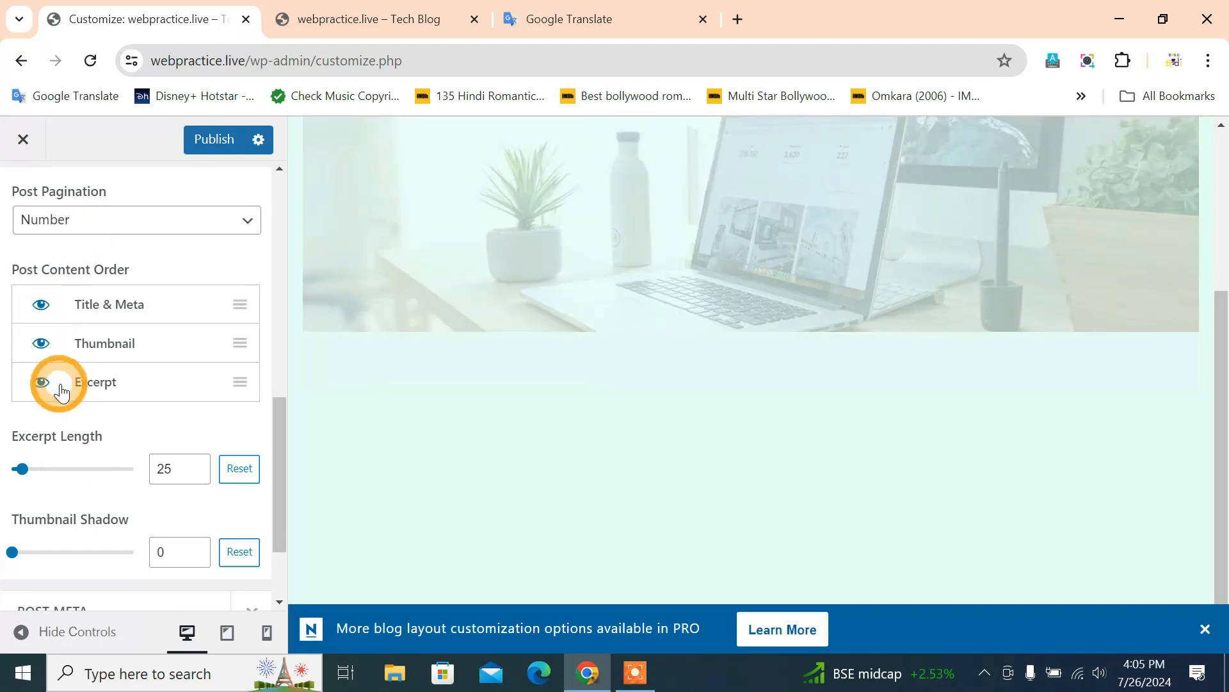
Step: Try excerpt lengths of 55 and 180, check the post excerpts in the preview, and reset the length to its default
{"action": "scroll", "coordinate": [55, 330], "scroll_direction": "down", "scroll_amount": 2}
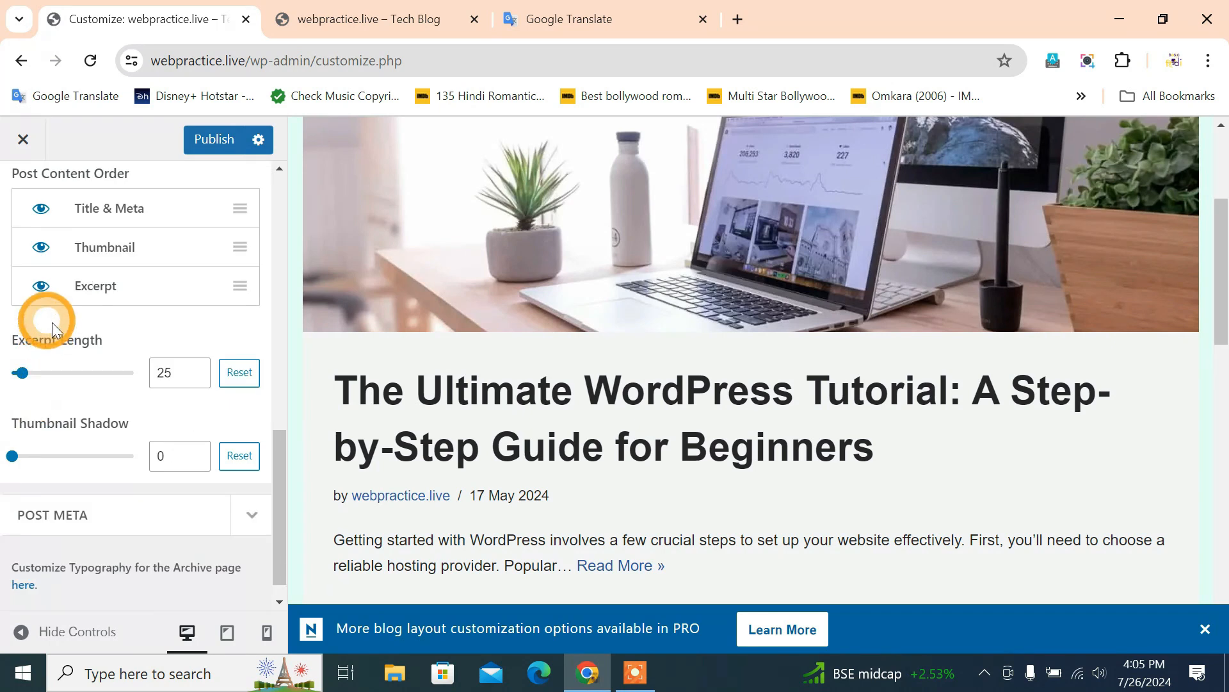
{"action": "scroll", "coordinate": [566, 417], "scroll_direction": "down", "scroll_amount": 9}
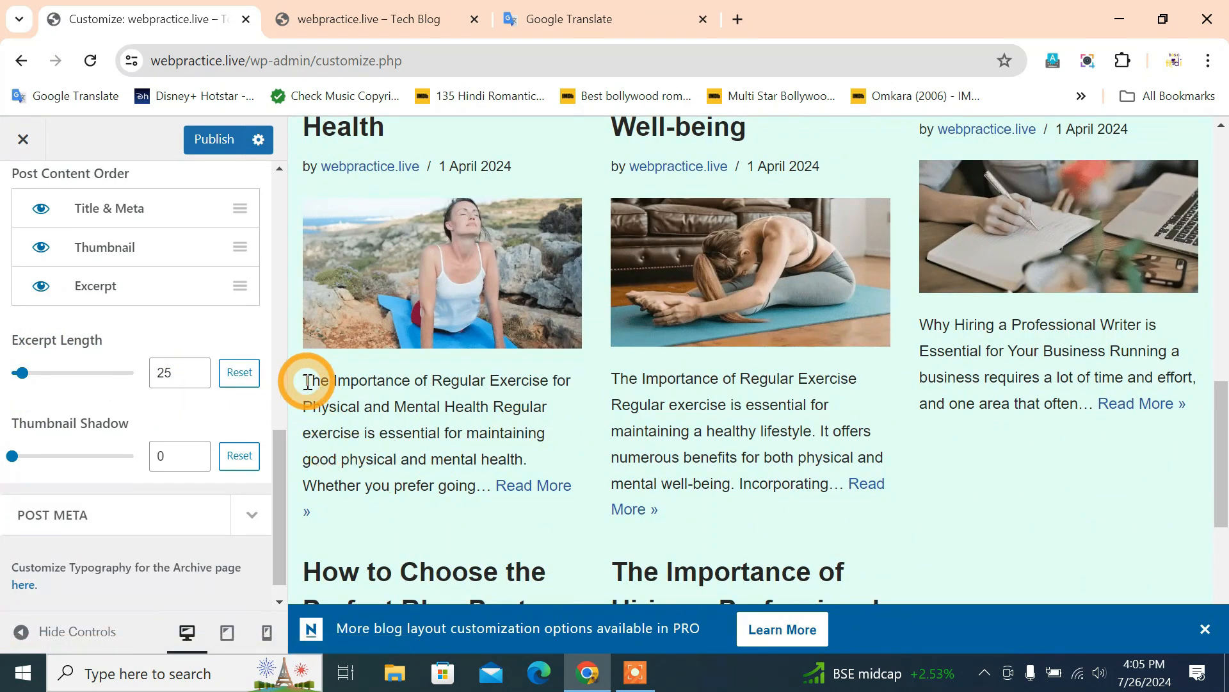
{"action": "left_click_drag", "start_coordinate": [333, 384], "coordinate": [470, 480]}
{"action": "left_click_drag", "start_coordinate": [24, 372], "coordinate": [40, 374]}
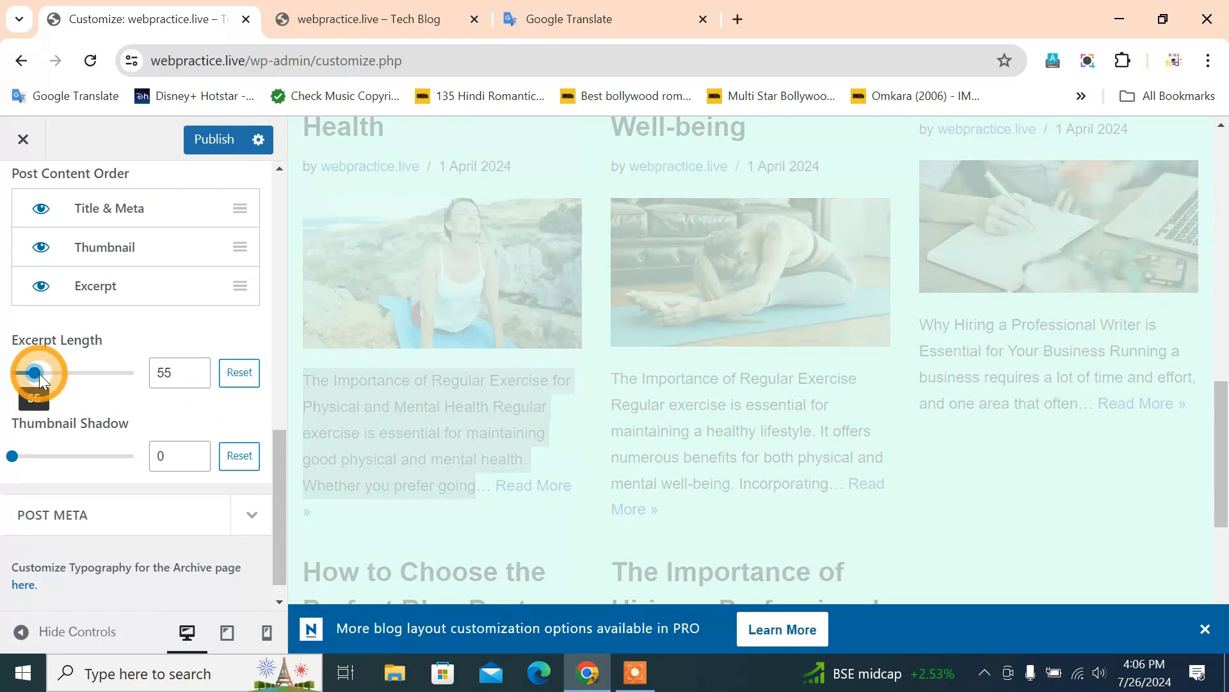
{"action": "scroll", "coordinate": [416, 405], "scroll_direction": "down", "scroll_amount": 4}
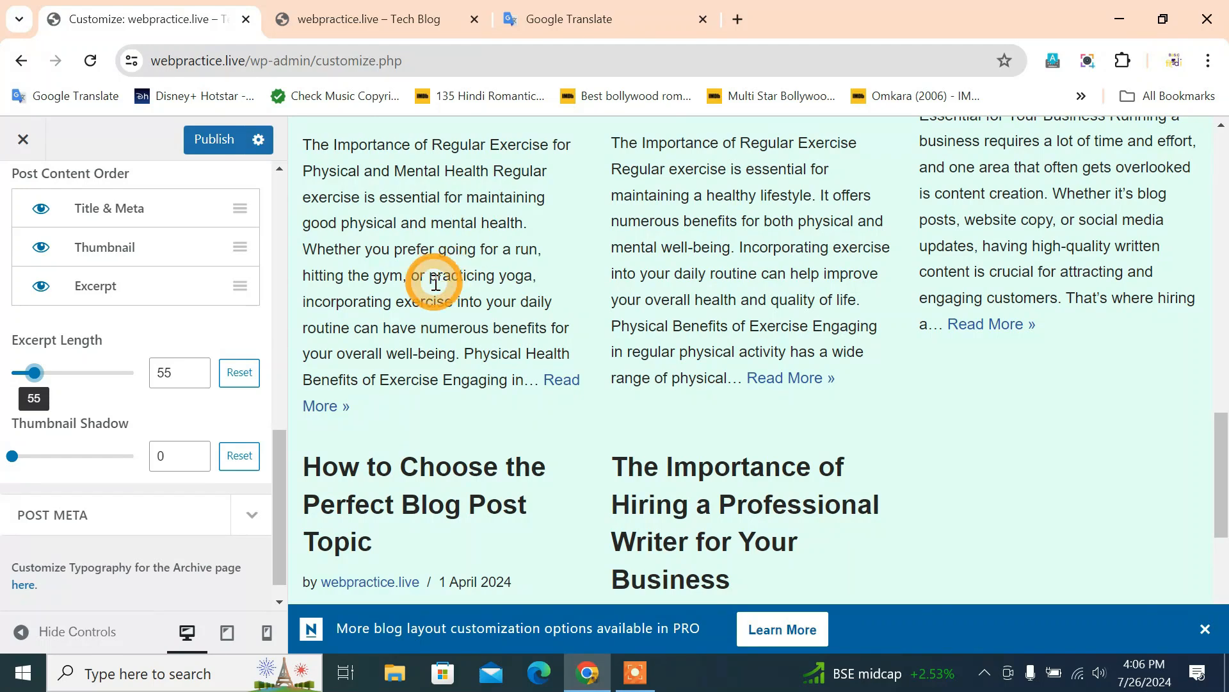
{"action": "left_click_drag", "start_coordinate": [39, 378], "coordinate": [86, 372]}
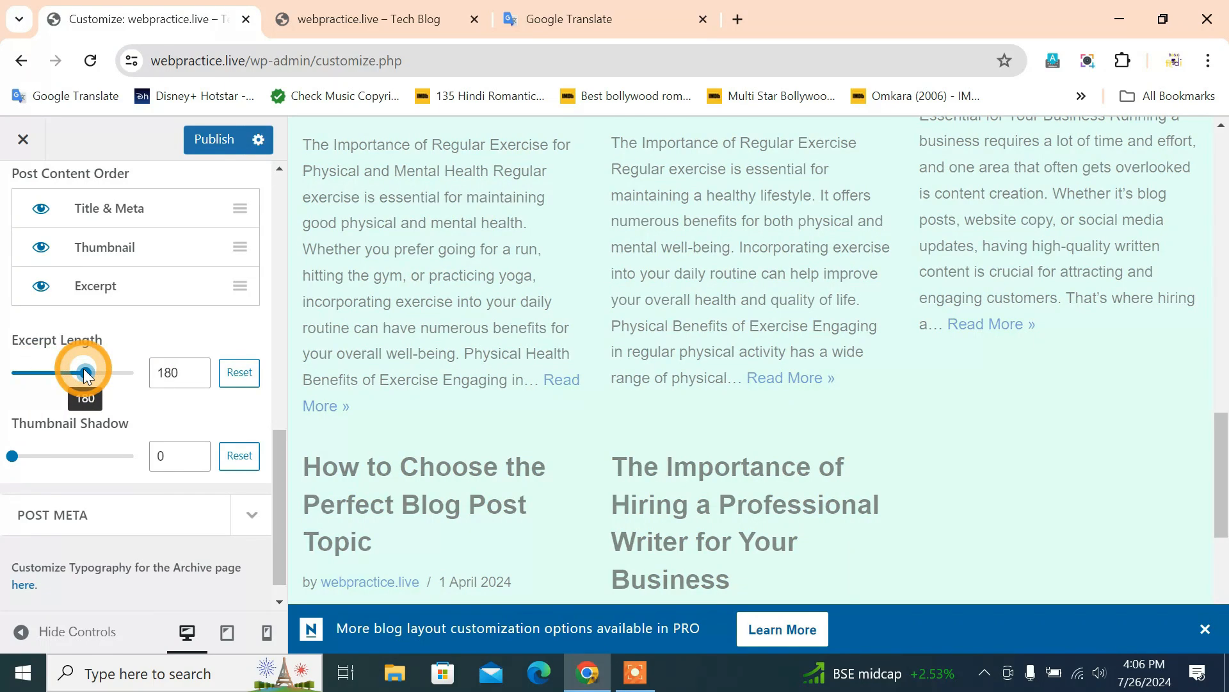
{"action": "scroll", "coordinate": [381, 391], "scroll_direction": "down", "scroll_amount": 8}
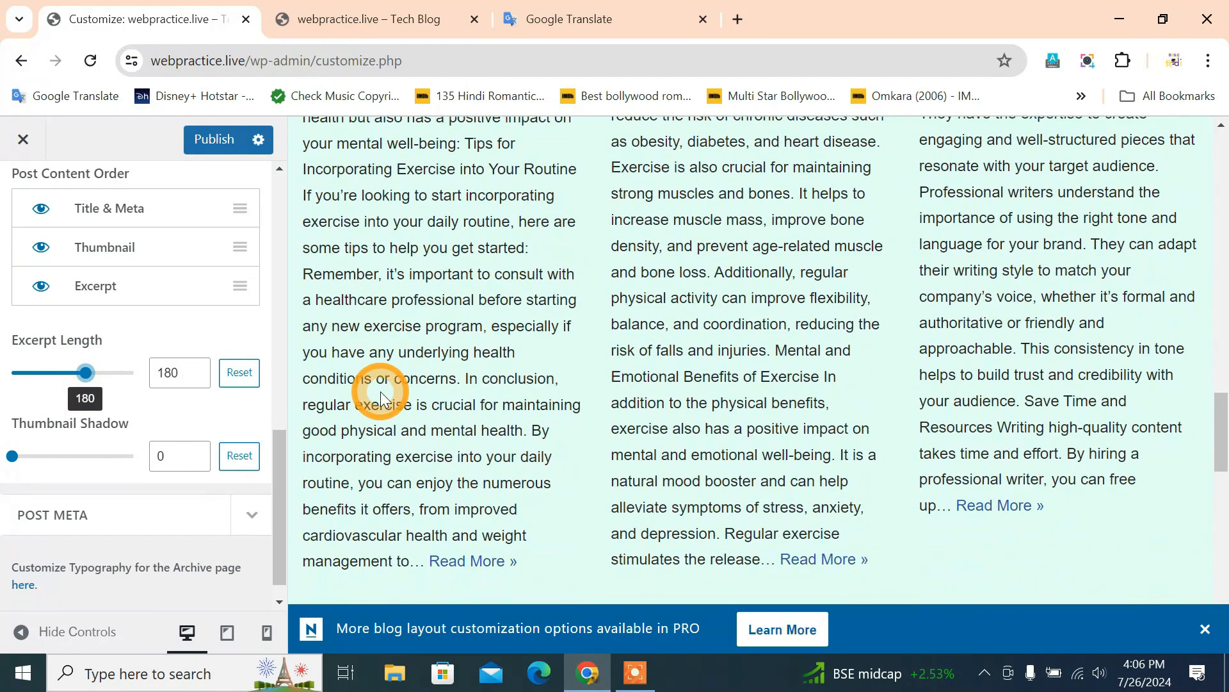
{"action": "scroll", "coordinate": [379, 393], "scroll_direction": "up", "scroll_amount": 4}
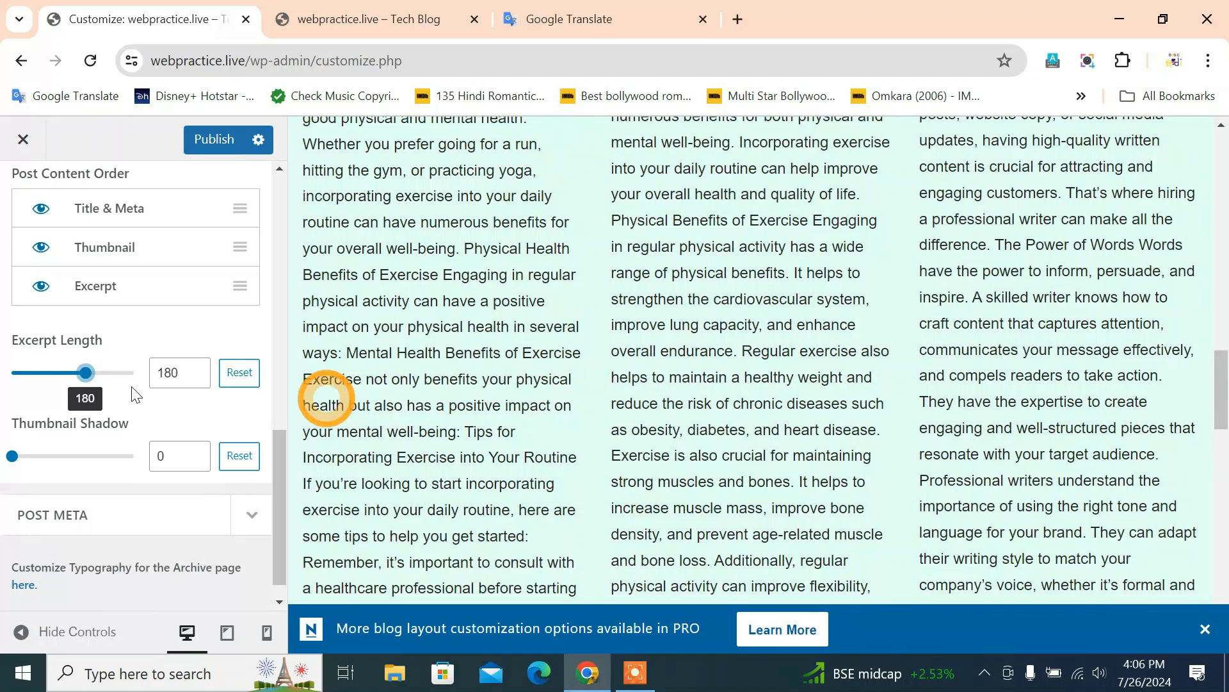
{"action": "left_click", "coordinate": [237, 374]}
Step: Try a thumbnail shadow of 5 on the post images and return the shadow to 0
{"action": "scroll", "coordinate": [71, 452], "scroll_direction": "down", "scroll_amount": 1}
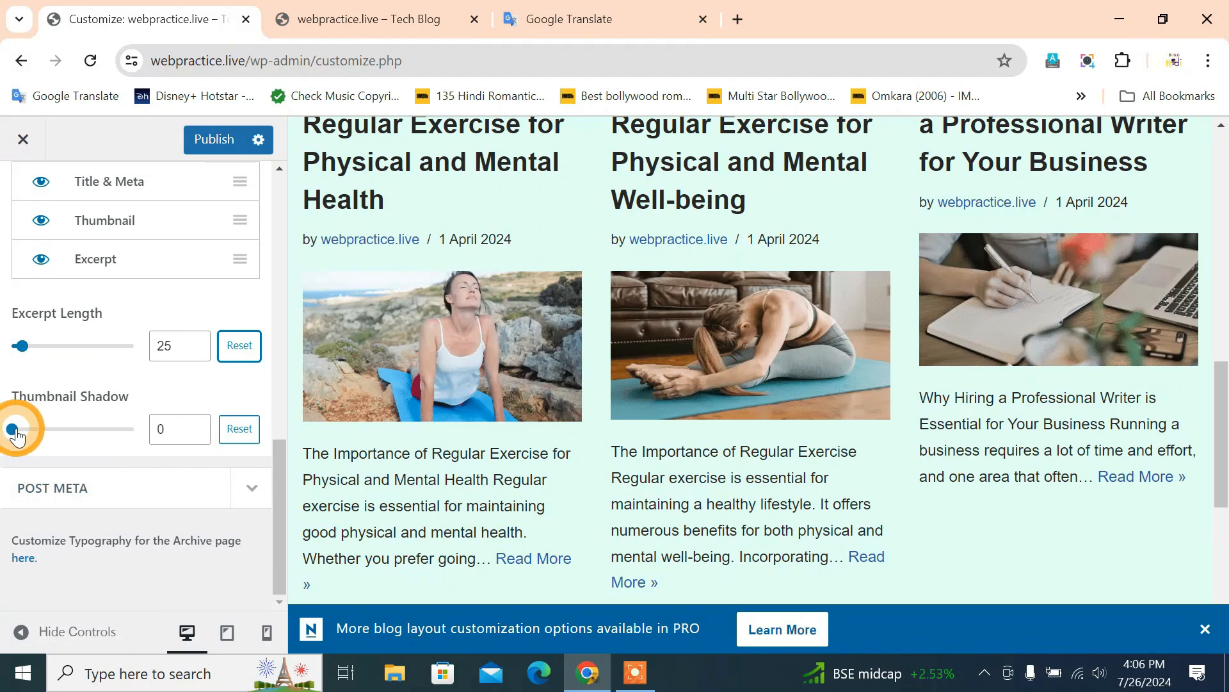
{"action": "left_click", "coordinate": [34, 431]}
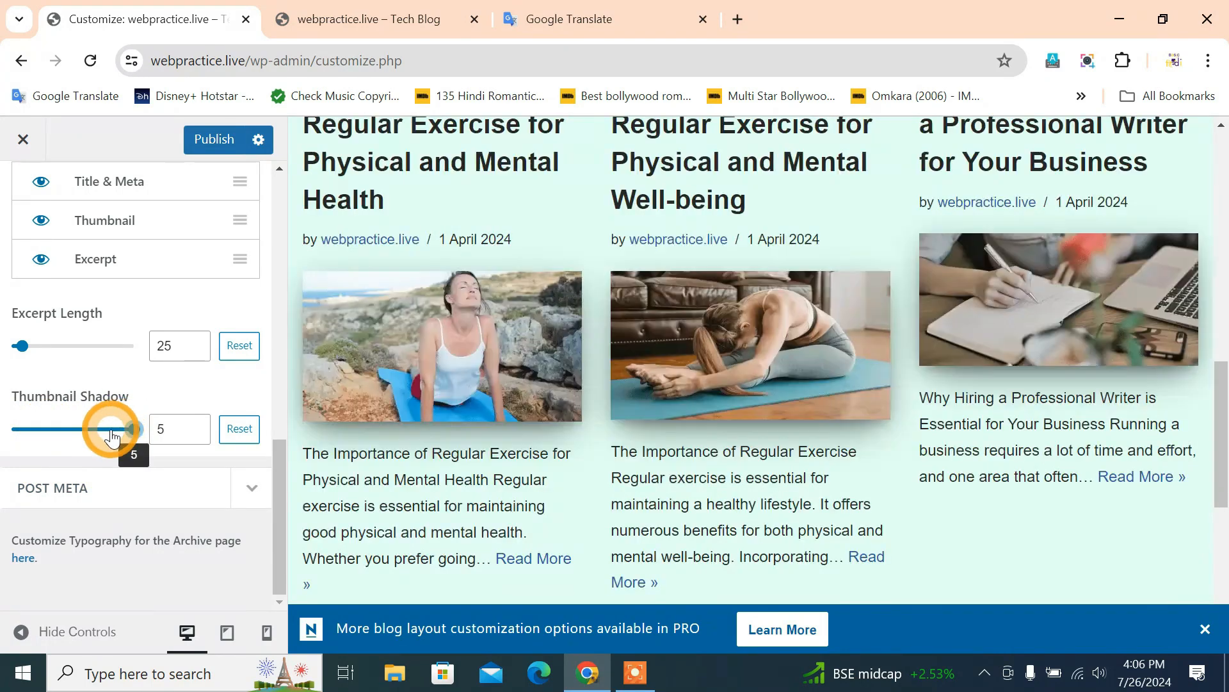
{"action": "left_click_drag", "start_coordinate": [110, 427], "coordinate": [537, 428]}
{"action": "scroll", "coordinate": [535, 421], "scroll_direction": "down", "scroll_amount": 3}
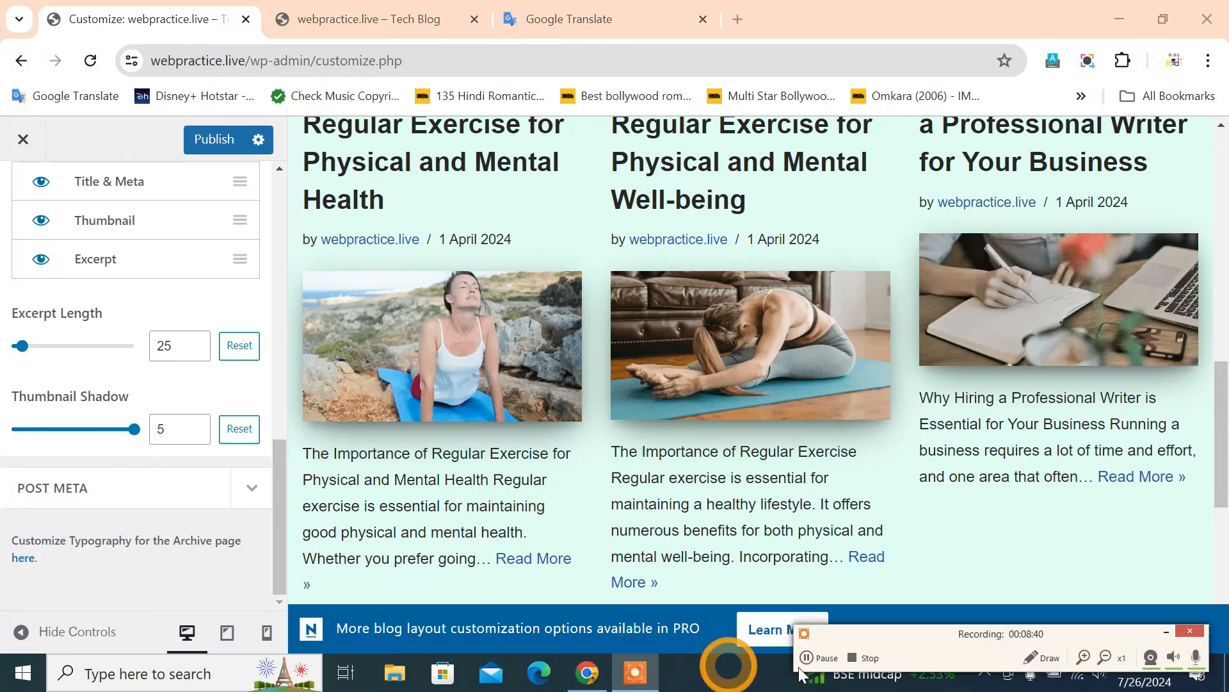
{"action": "scroll", "coordinate": [195, 433], "scroll_direction": "up", "scroll_amount": 5}
{"action": "scroll", "coordinate": [195, 432], "scroll_direction": "down", "scroll_amount": 5}
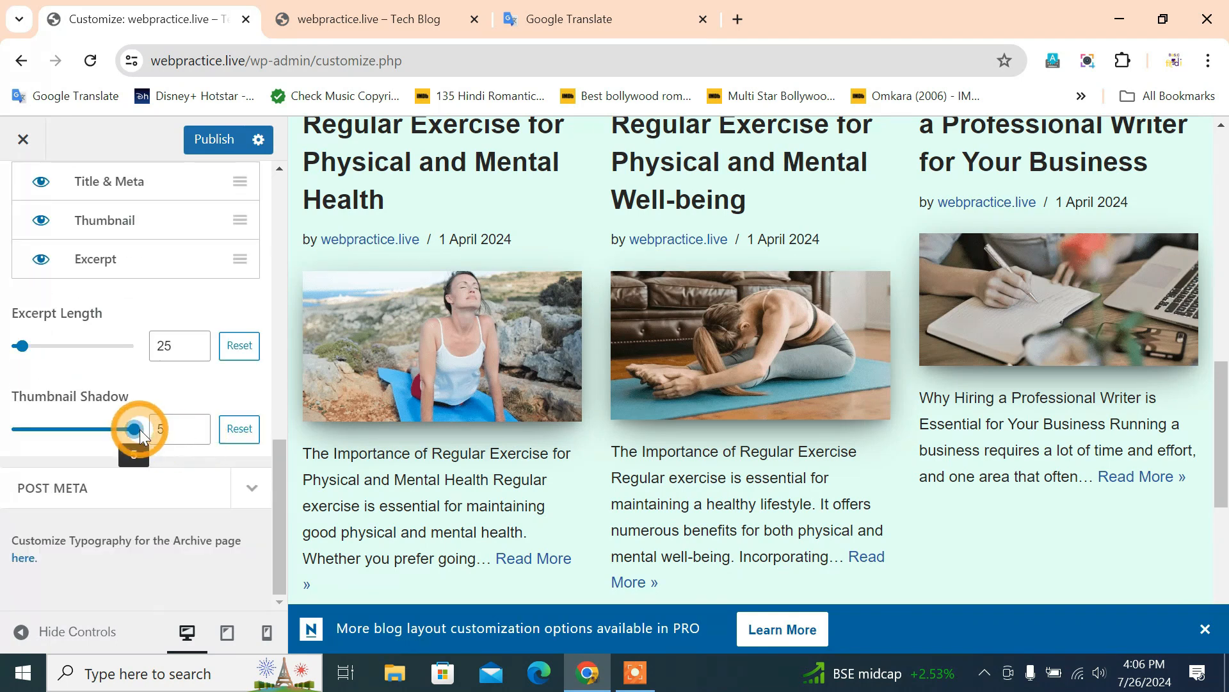
{"action": "left_click_drag", "start_coordinate": [133, 433], "coordinate": [12, 428]}
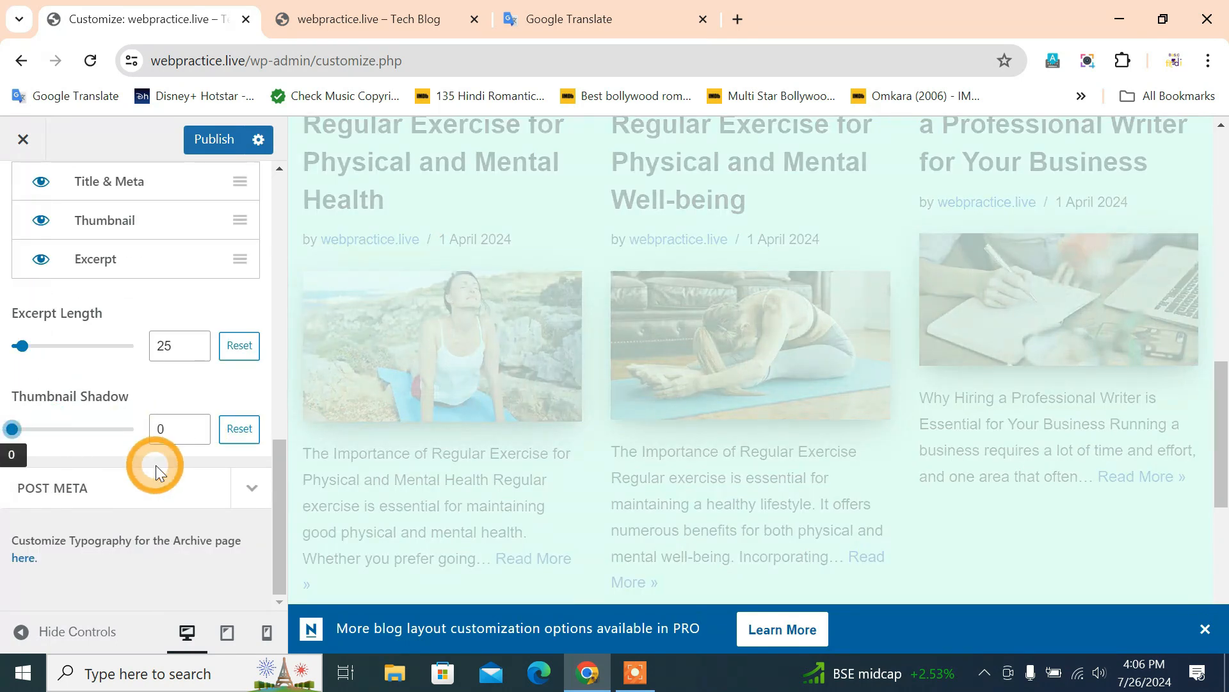
Step: Leave the Blog / Archive settings and open the Single Post layout settings
{"action": "scroll", "coordinate": [156, 465], "scroll_direction": "up", "scroll_amount": 9}
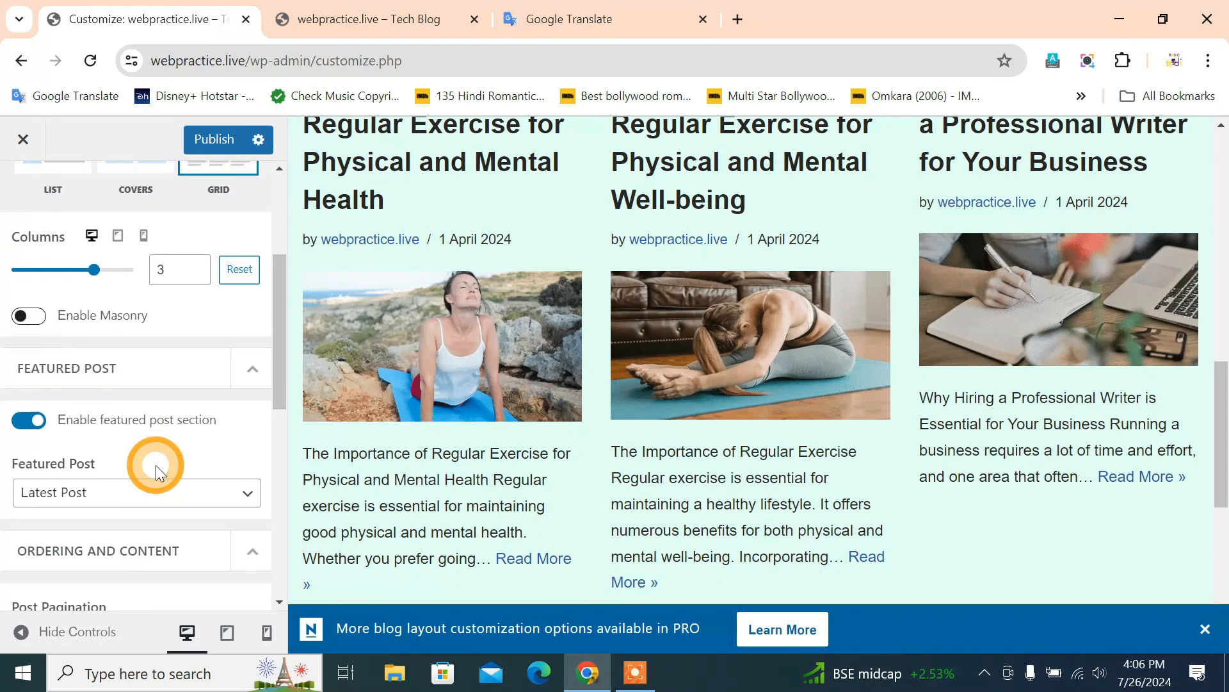
{"action": "scroll", "coordinate": [156, 464], "scroll_direction": "up", "scroll_amount": 4}
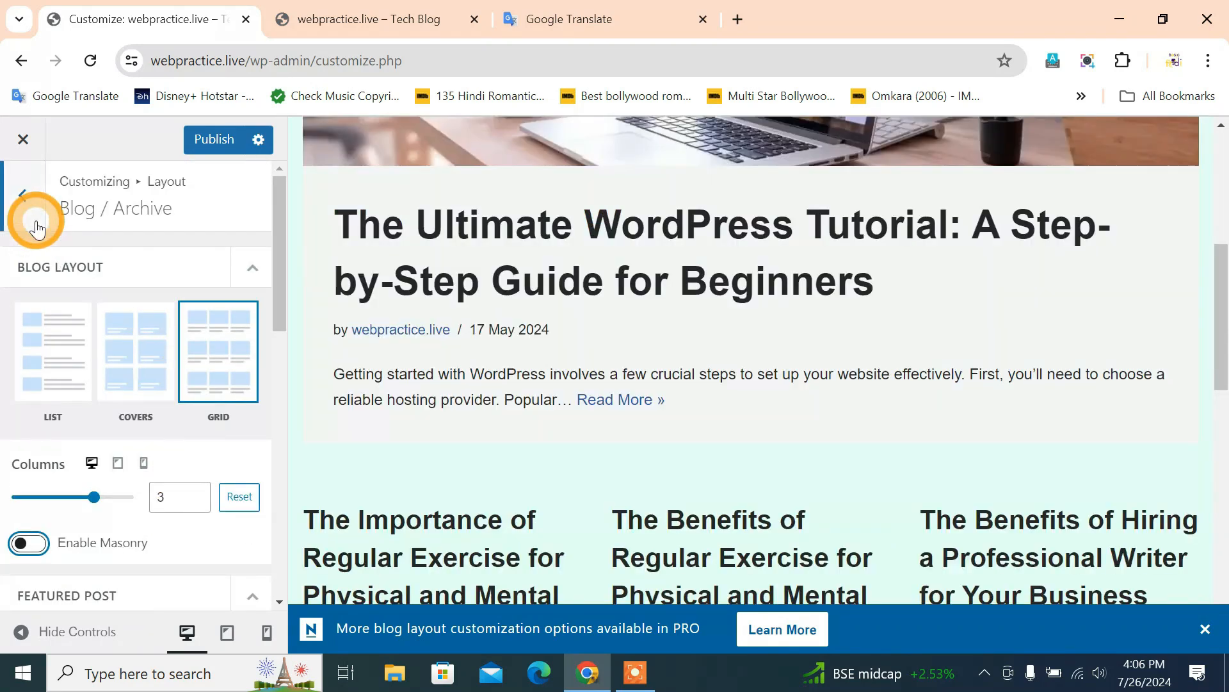
{"action": "left_click", "coordinate": [32, 218]}
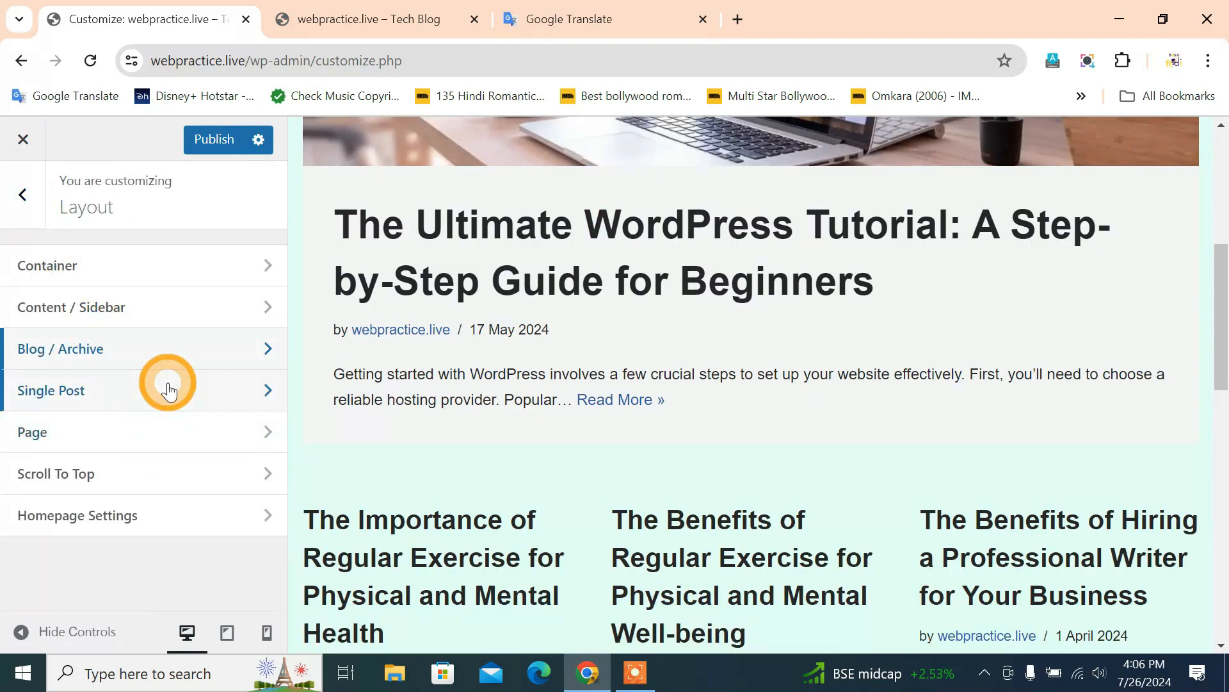
{"action": "left_click", "coordinate": [168, 390]}
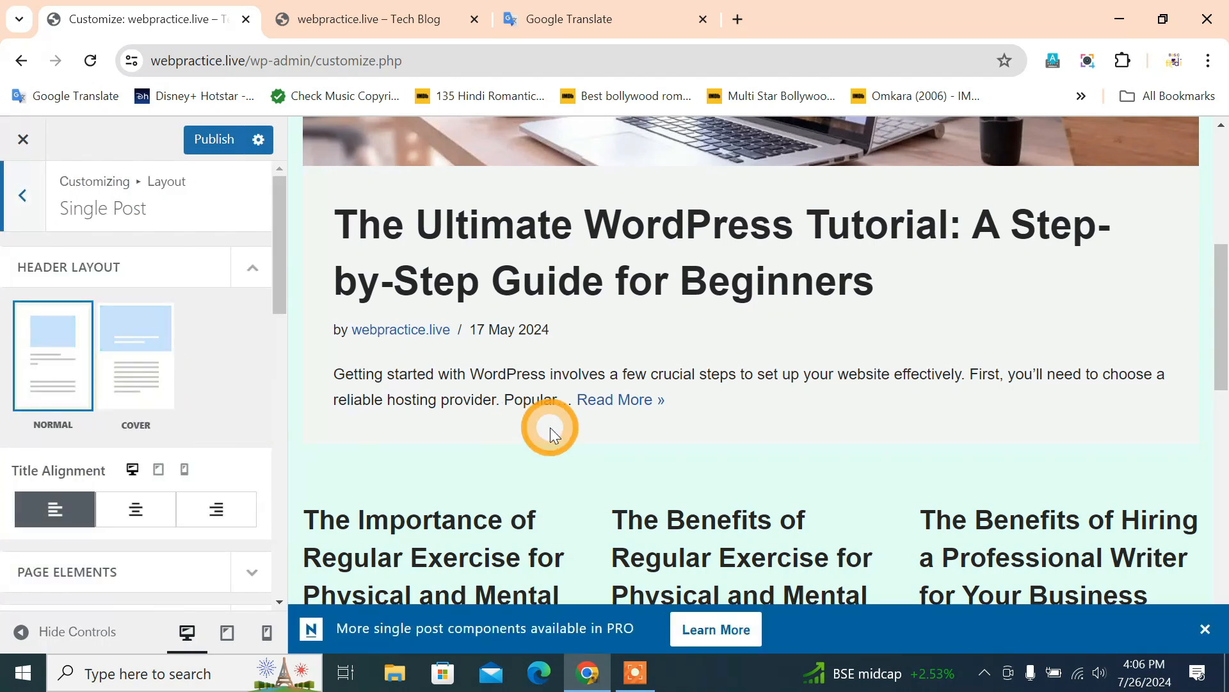
Step: Find the post "The Benefits of Regular Exercise for Physical and Mental Well-being" in the preview and open it
{"action": "scroll", "coordinate": [551, 428], "scroll_direction": "down", "scroll_amount": 3}
{"action": "scroll", "coordinate": [593, 485], "scroll_direction": "up", "scroll_amount": 3}
{"action": "scroll", "coordinate": [592, 484], "scroll_direction": "down", "scroll_amount": 3}
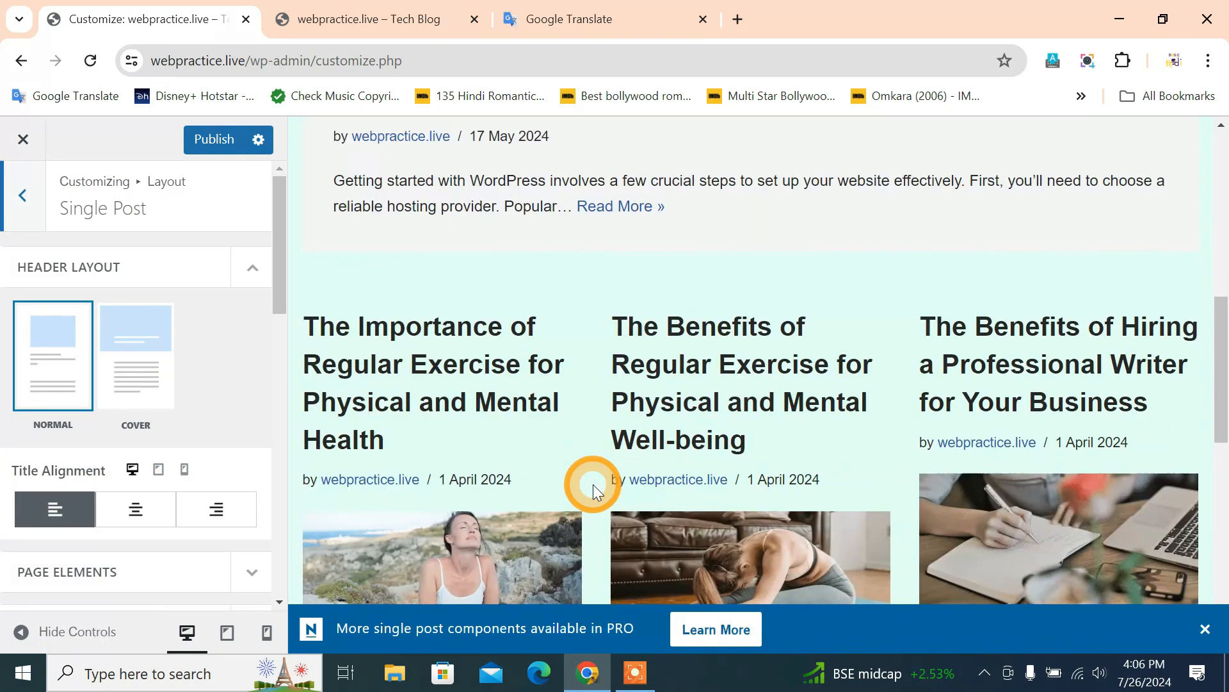
{"action": "scroll", "coordinate": [593, 484], "scroll_direction": "down", "scroll_amount": 5}
{"action": "scroll", "coordinate": [592, 485], "scroll_direction": "up", "scroll_amount": 2}
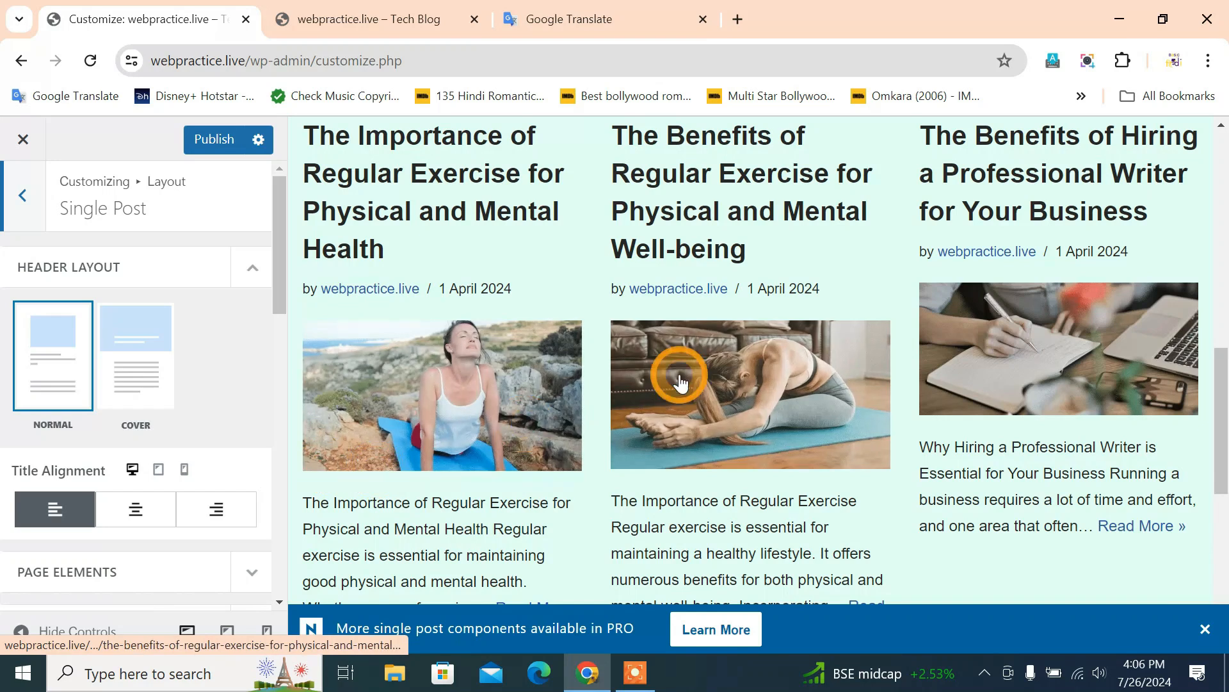
{"action": "left_click", "coordinate": [736, 368]}
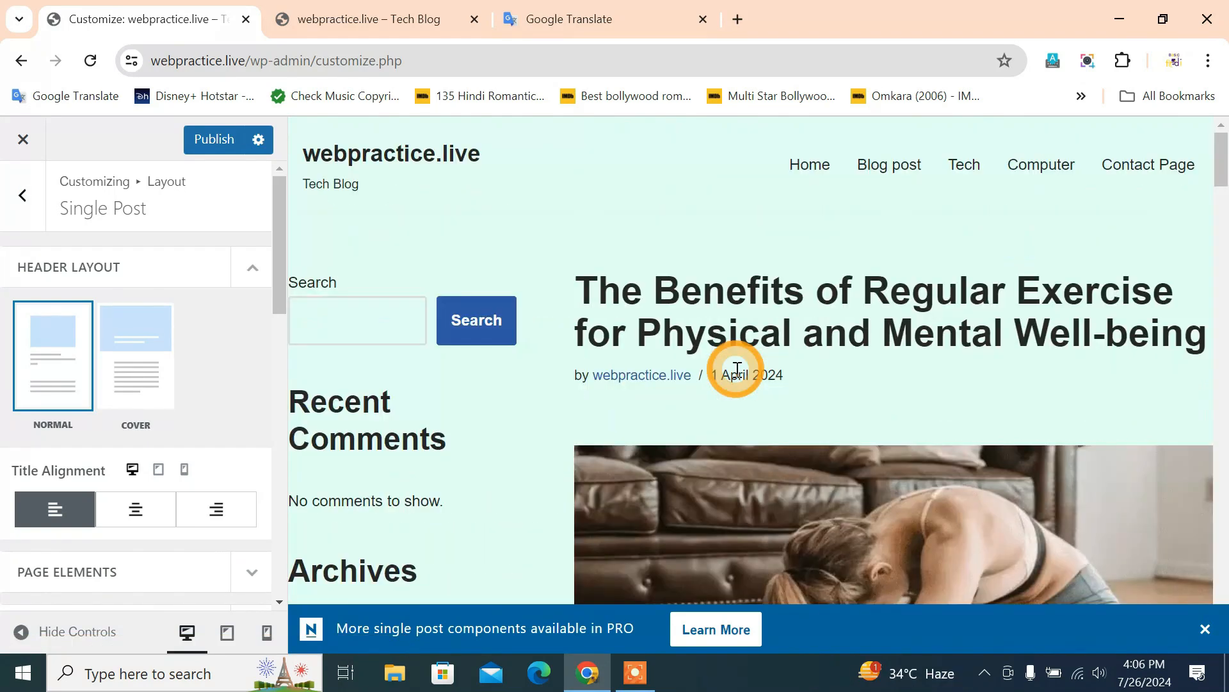
{"action": "scroll", "coordinate": [736, 368], "scroll_direction": "down", "scroll_amount": 4}
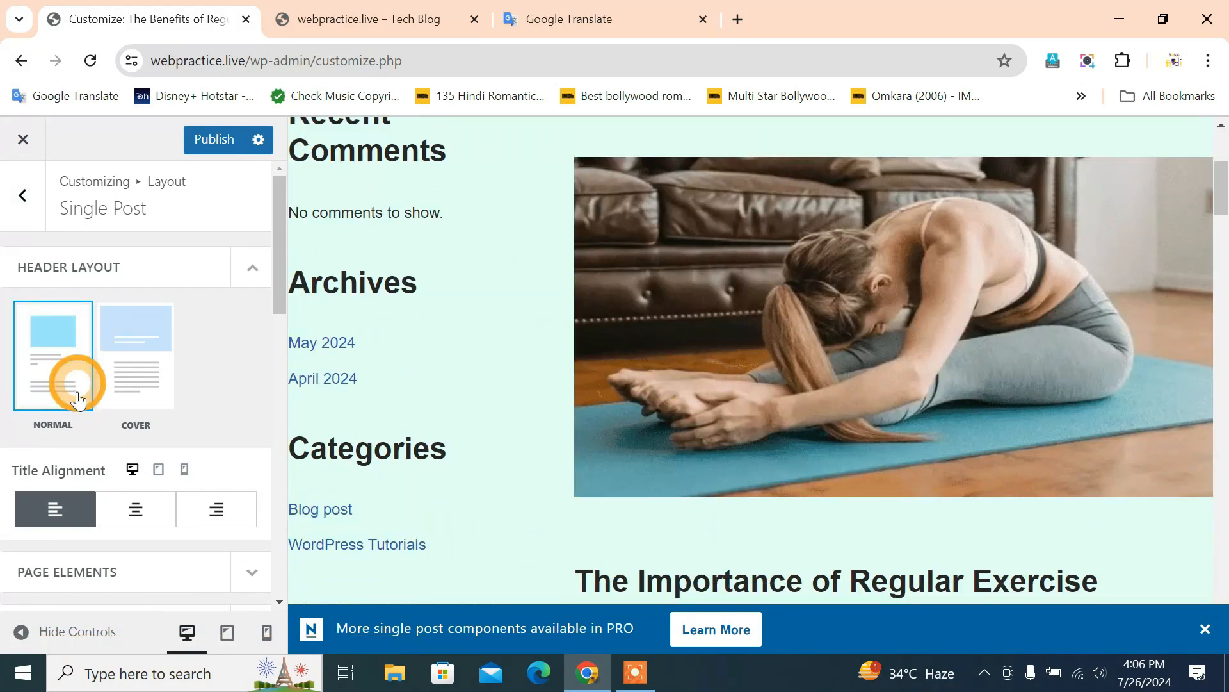
Step: Change the single post header layout to Cover and look through the whole post in the preview
{"action": "left_click", "coordinate": [152, 359]}
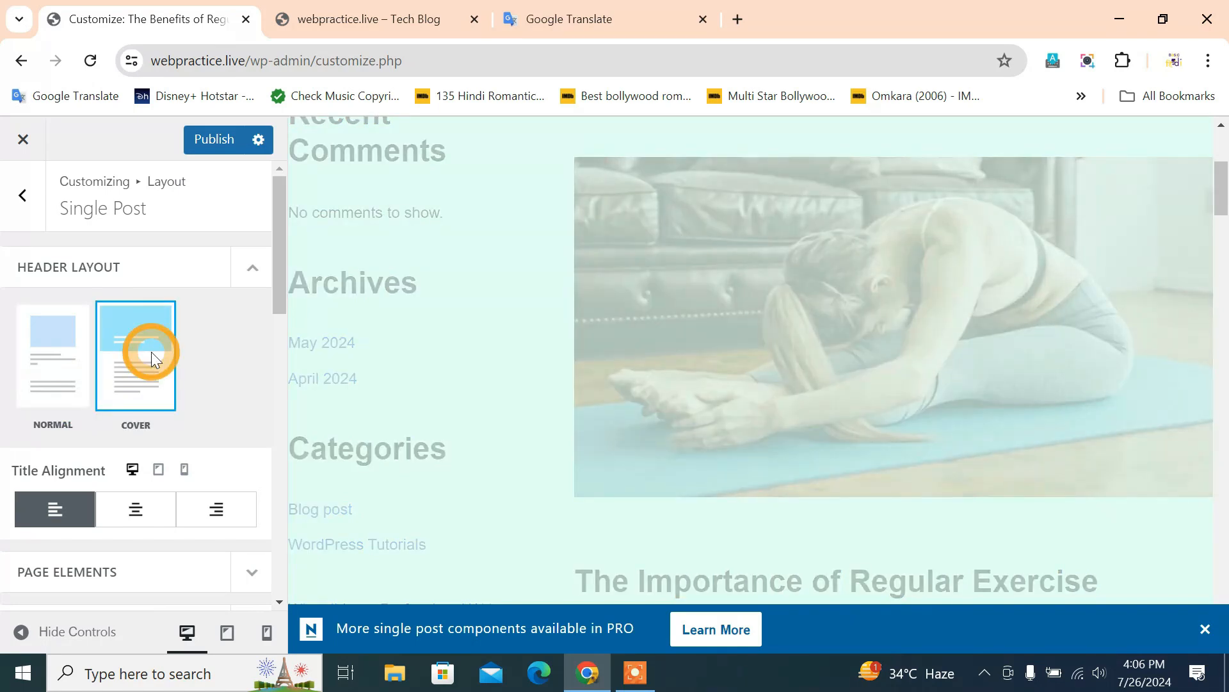
{"action": "scroll", "coordinate": [669, 447], "scroll_direction": "down", "scroll_amount": 5}
{"action": "scroll", "coordinate": [669, 447], "scroll_direction": "down", "scroll_amount": 12}
{"action": "scroll", "coordinate": [669, 447], "scroll_direction": "down", "scroll_amount": 20}
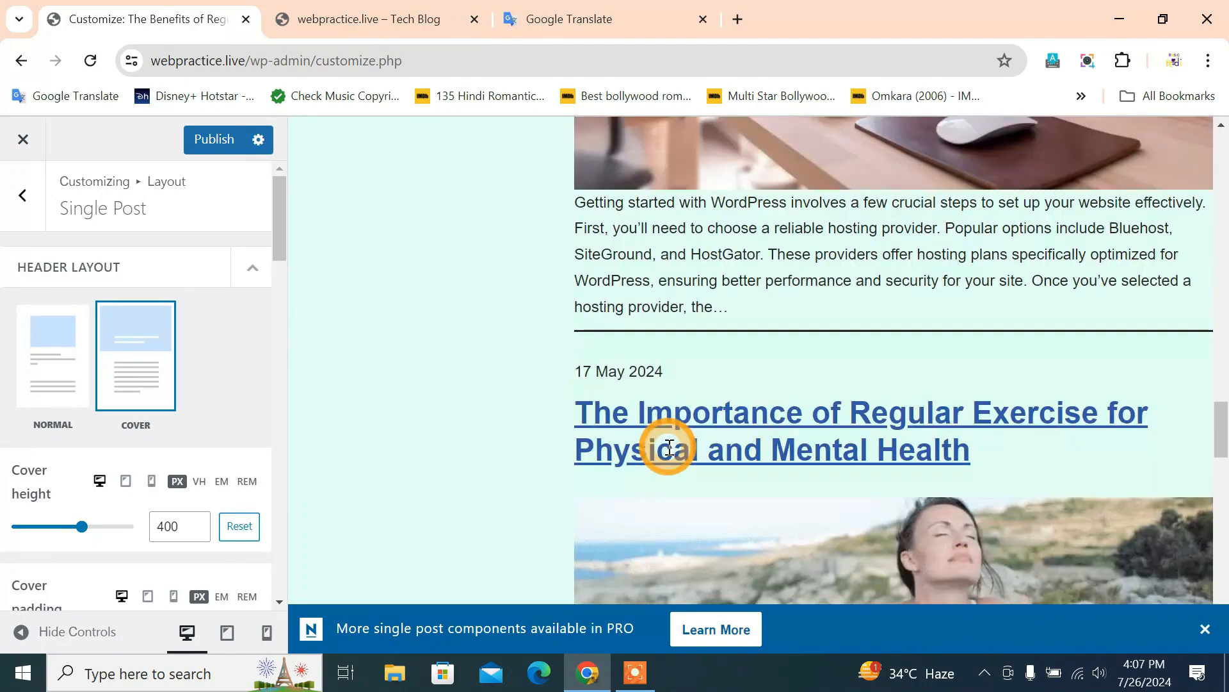
{"action": "scroll", "coordinate": [53, 433], "scroll_direction": "down", "scroll_amount": 2}
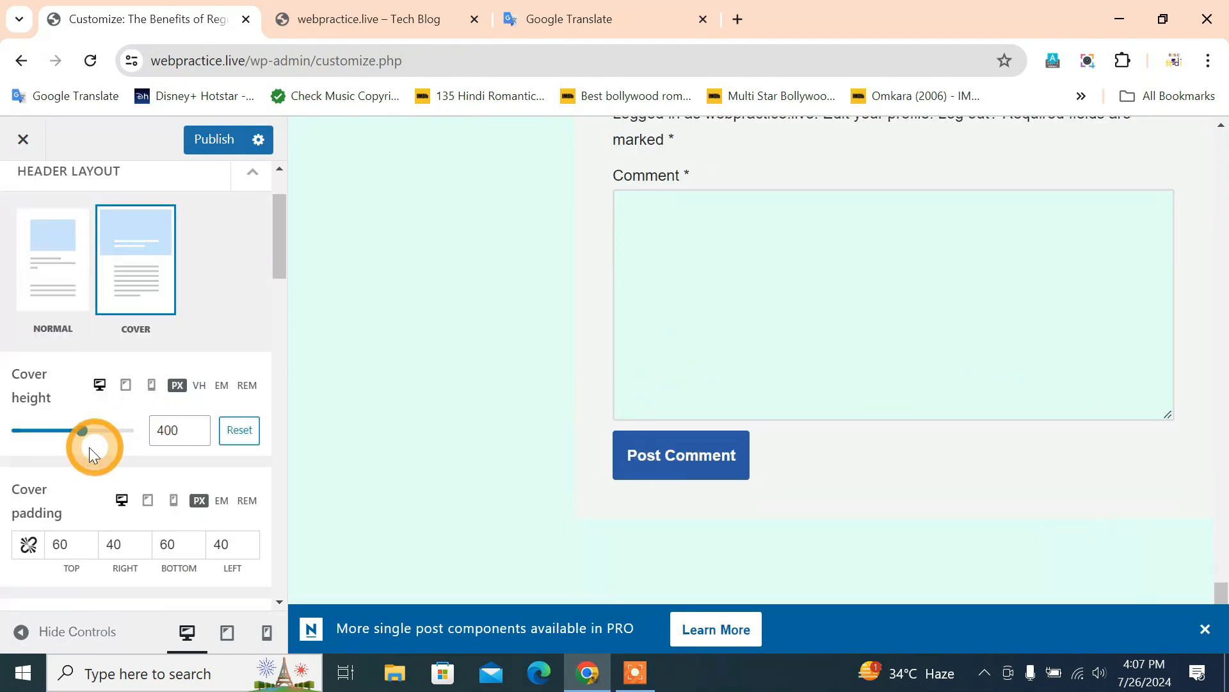
{"action": "scroll", "coordinate": [793, 443], "scroll_direction": "up", "scroll_amount": 20}
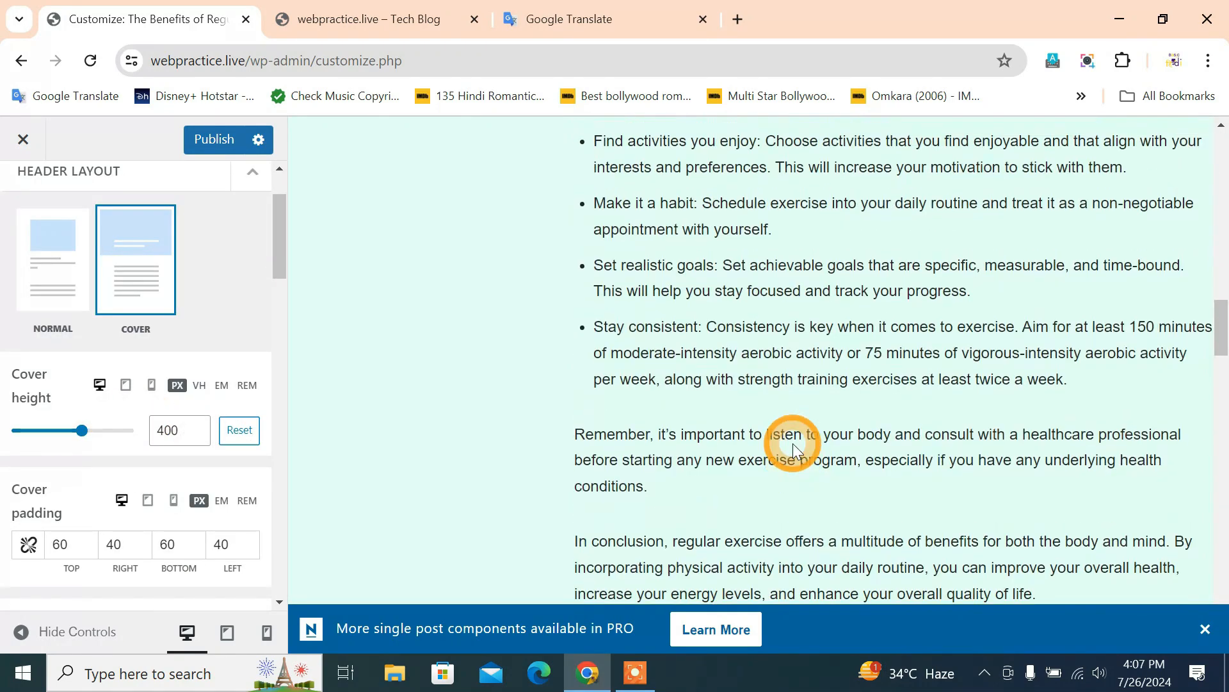
Step: Try a cover height of 444 px and reset the height to its default
{"action": "mouse_move", "coordinate": [90, 433]}
{"action": "left_mouse_down"}
{"action": "mouse_move", "coordinate": [58, 434]}
{"action": "mouse_move", "coordinate": [101, 434]}
{"action": "mouse_move", "coordinate": [80, 434]}
{"action": "mouse_move", "coordinate": [90, 433]}
{"action": "left_mouse_up"}
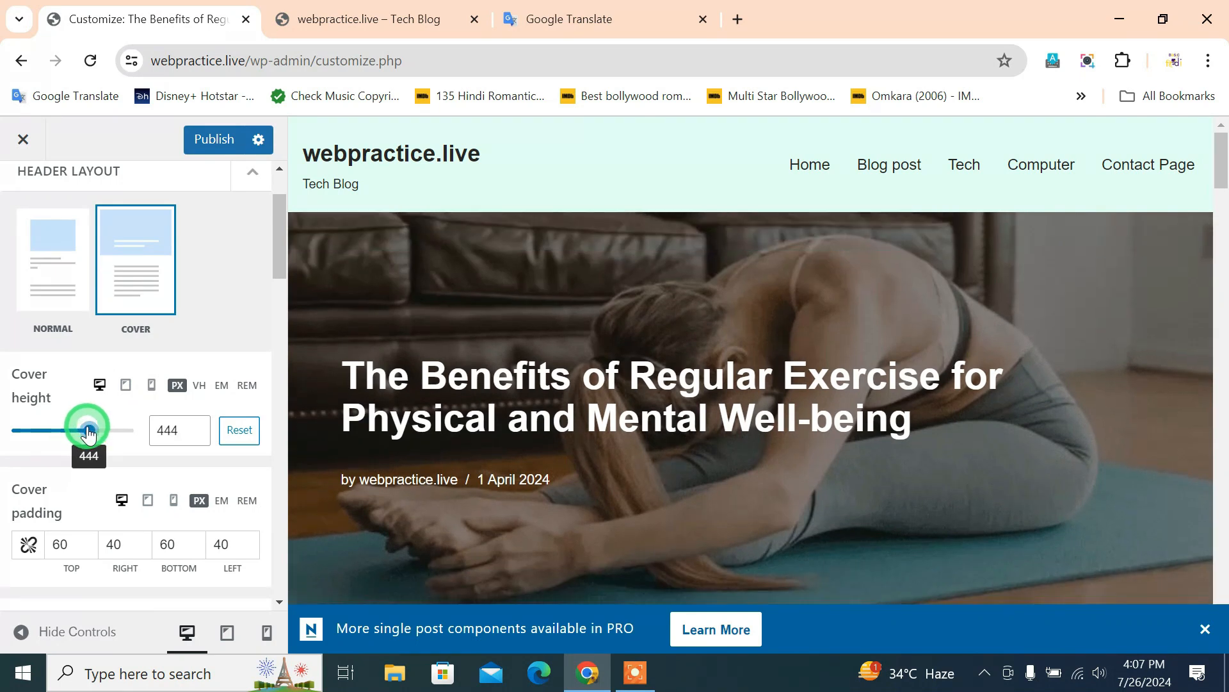
{"action": "left_click", "coordinate": [241, 439]}
{"action": "scroll", "coordinate": [87, 467], "scroll_direction": "down", "scroll_amount": 5}
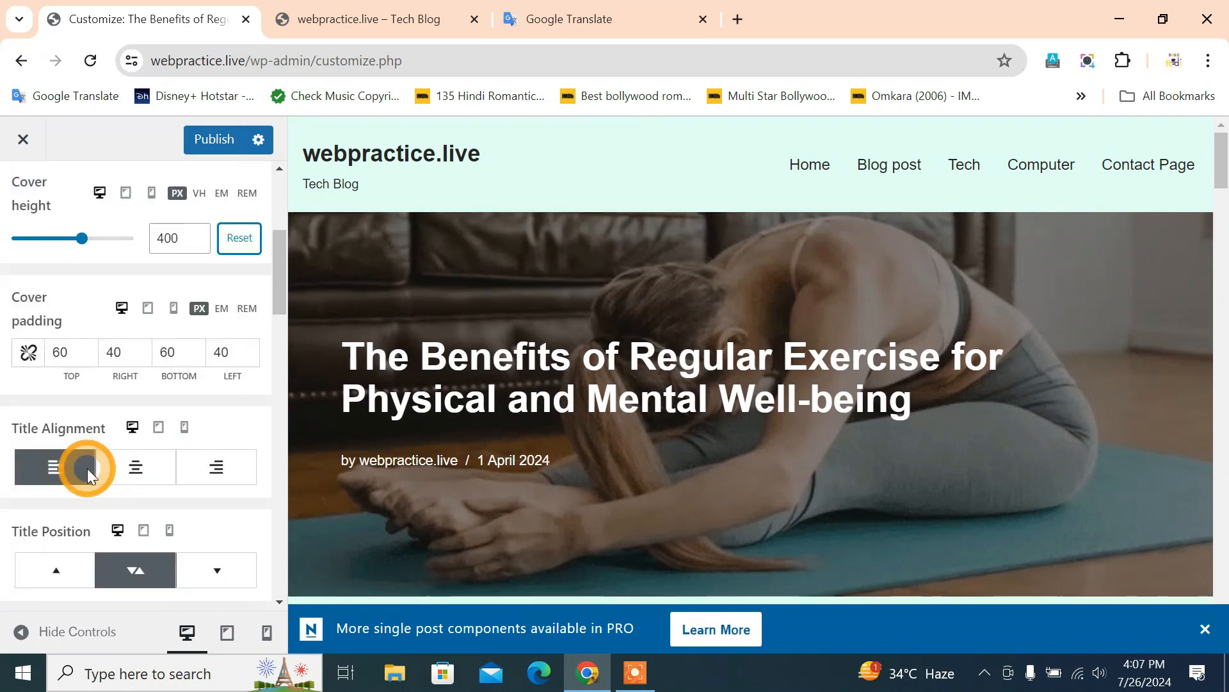
Step: Try right alignment for the cover title and settle on center alignment
{"action": "scroll", "coordinate": [625, 460], "scroll_direction": "down", "scroll_amount": 5}
{"action": "scroll", "coordinate": [626, 460], "scroll_direction": "down", "scroll_amount": 2}
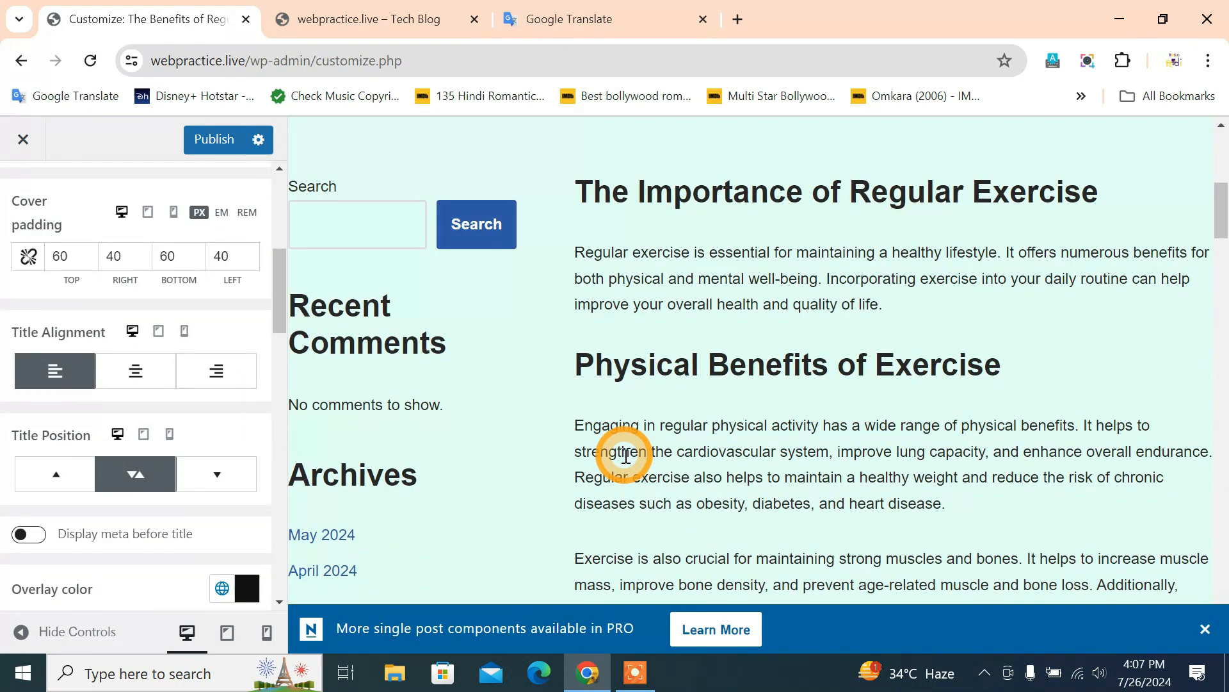
{"action": "scroll", "coordinate": [743, 446], "scroll_direction": "up", "scroll_amount": 5}
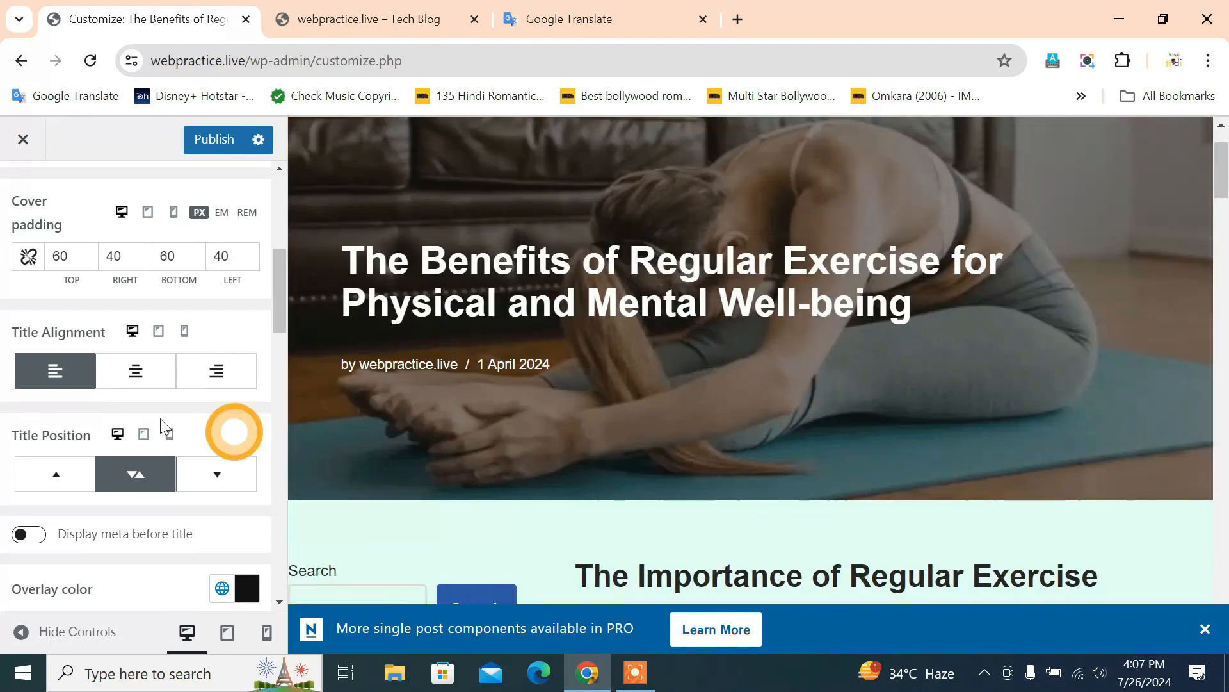
{"action": "left_click", "coordinate": [135, 371]}
{"action": "left_click", "coordinate": [216, 371]}
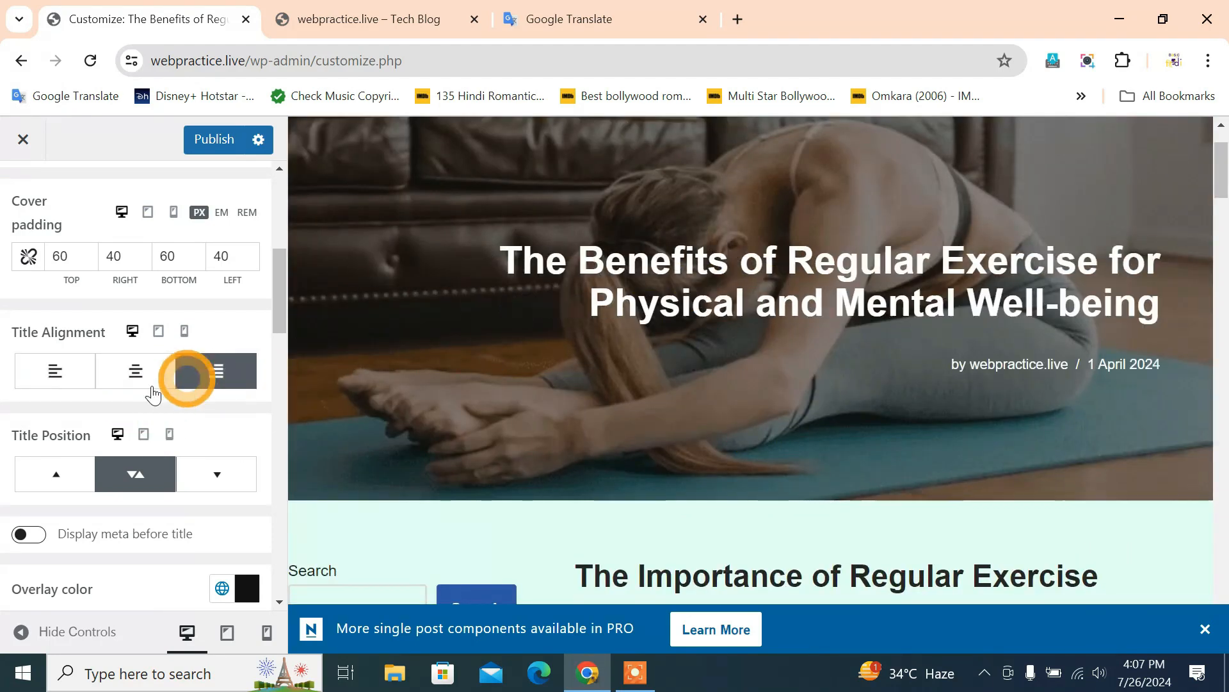
{"action": "left_click", "coordinate": [126, 376]}
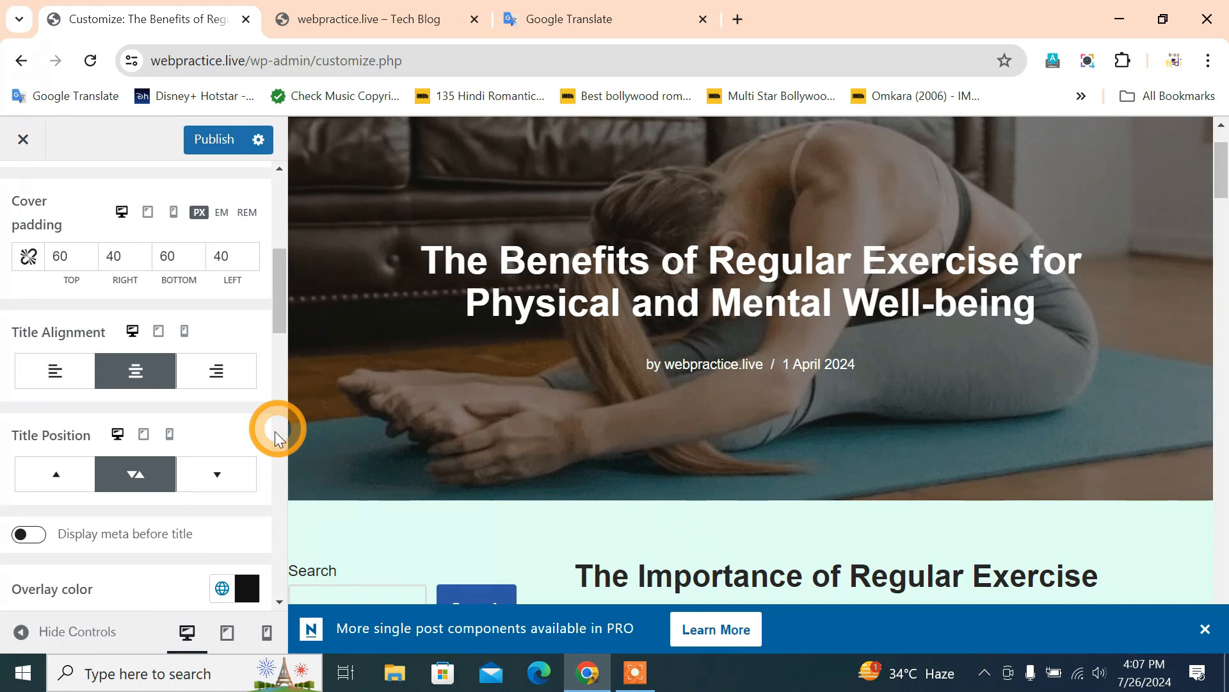
Step: Try the top and bottom title positions on the cover and return the title to the middle
{"action": "left_click", "coordinate": [63, 483]}
{"action": "left_click", "coordinate": [221, 480]}
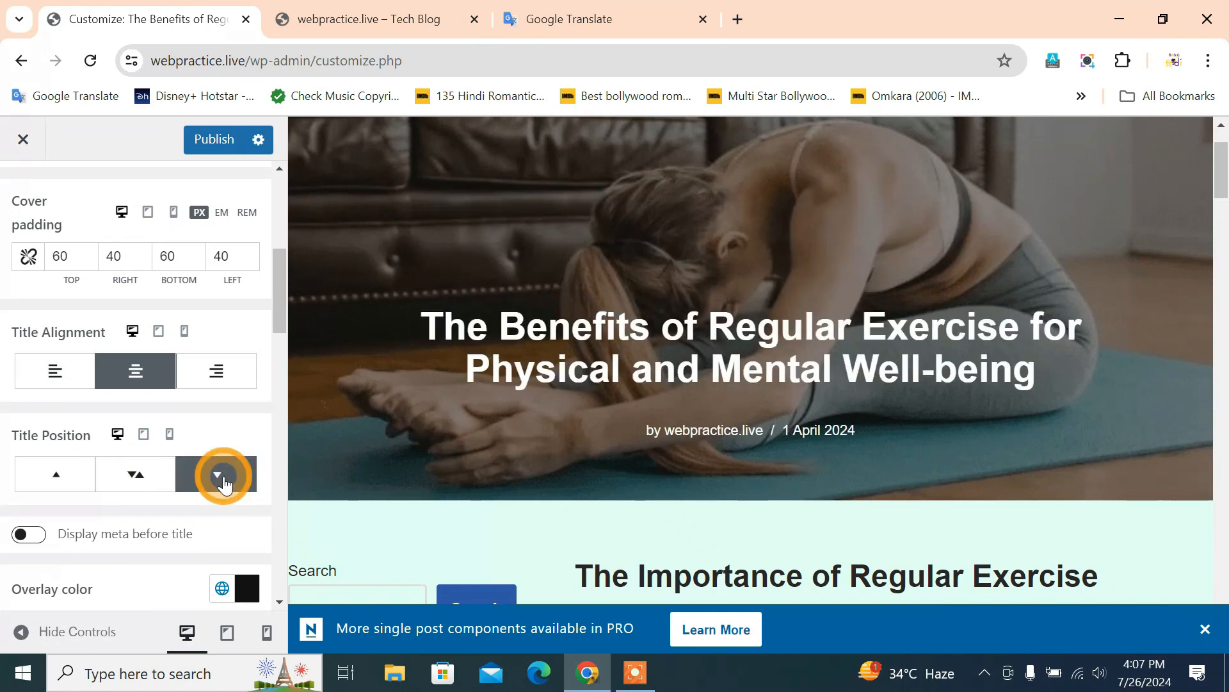
{"action": "left_click", "coordinate": [136, 474]}
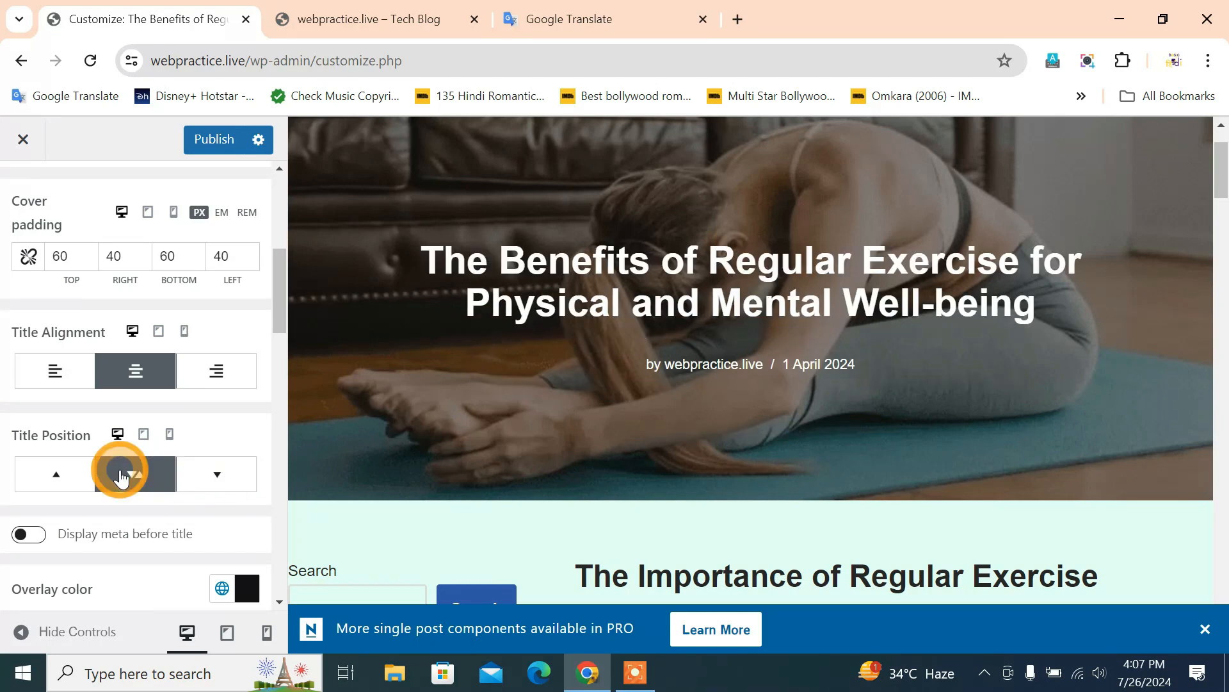
Step: Display the author and date meta before the title on the post cover
{"action": "scroll", "coordinate": [505, 455], "scroll_direction": "down", "scroll_amount": 3}
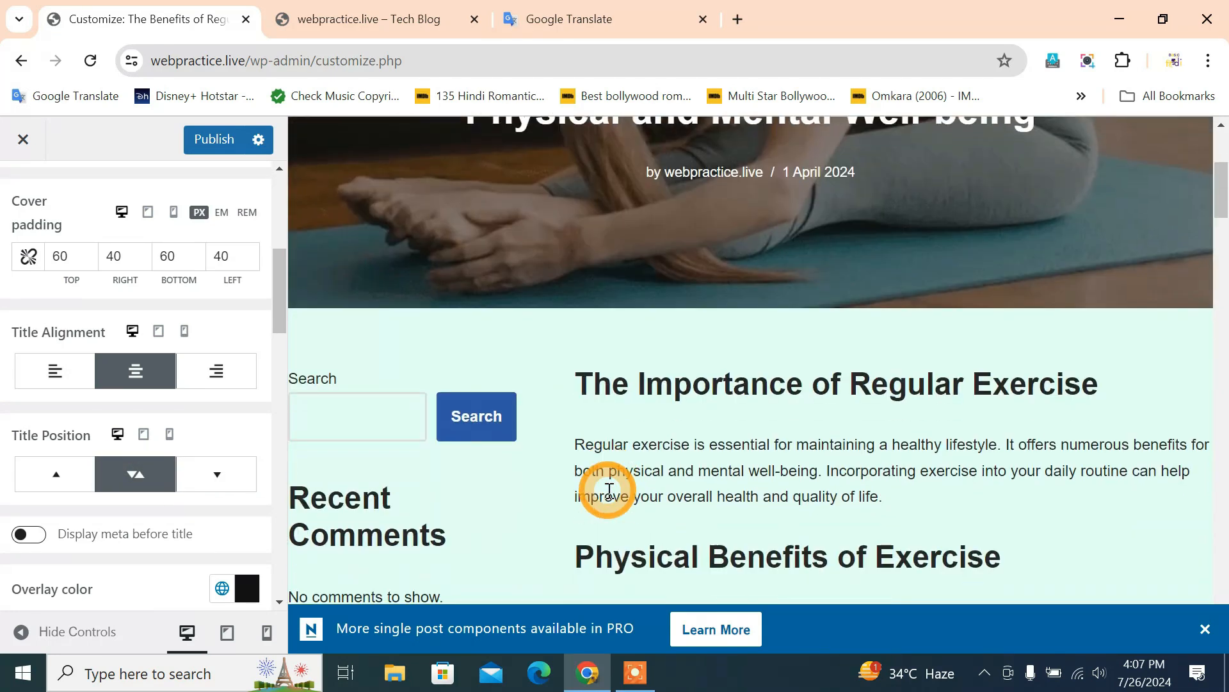
{"action": "scroll", "coordinate": [42, 377], "scroll_direction": "down", "scroll_amount": 3}
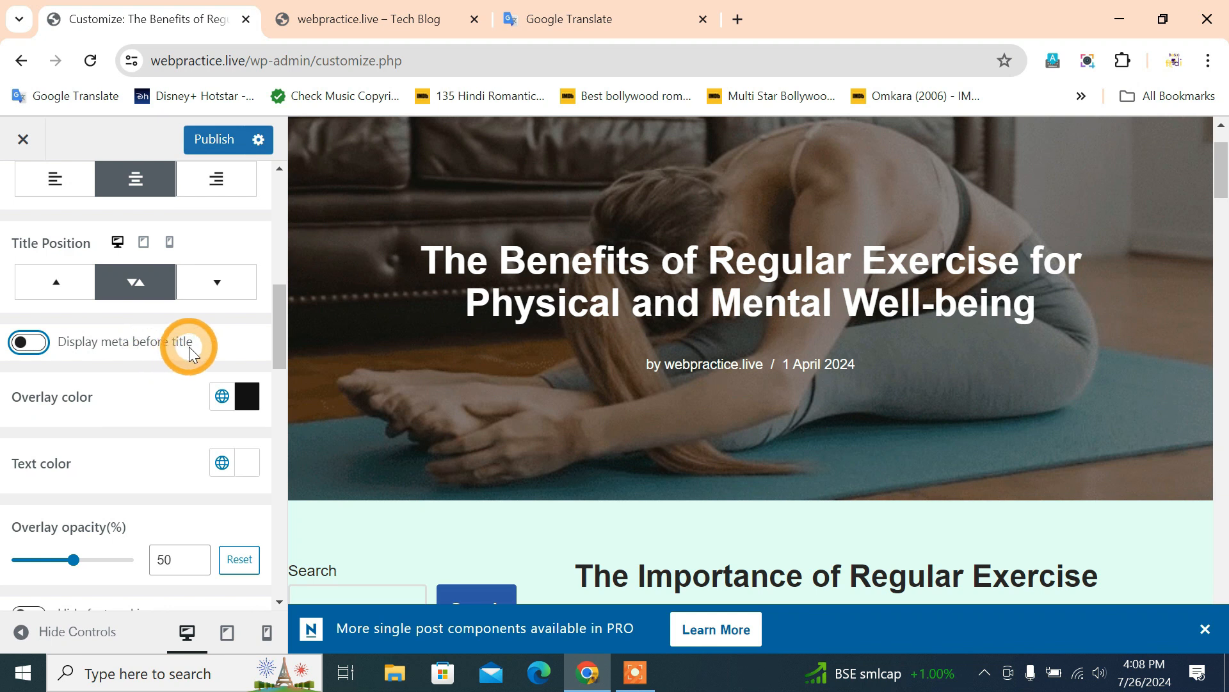
{"action": "left_click_drag", "start_coordinate": [655, 364], "coordinate": [832, 364]}
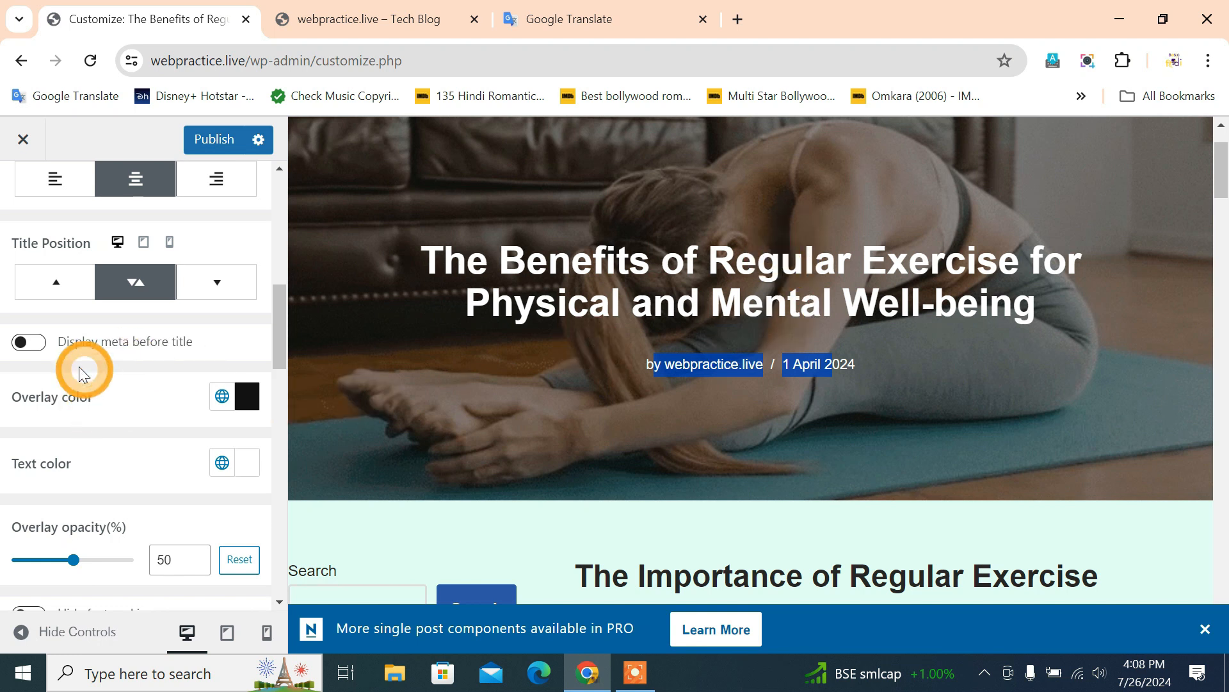
{"action": "left_click", "coordinate": [24, 343]}
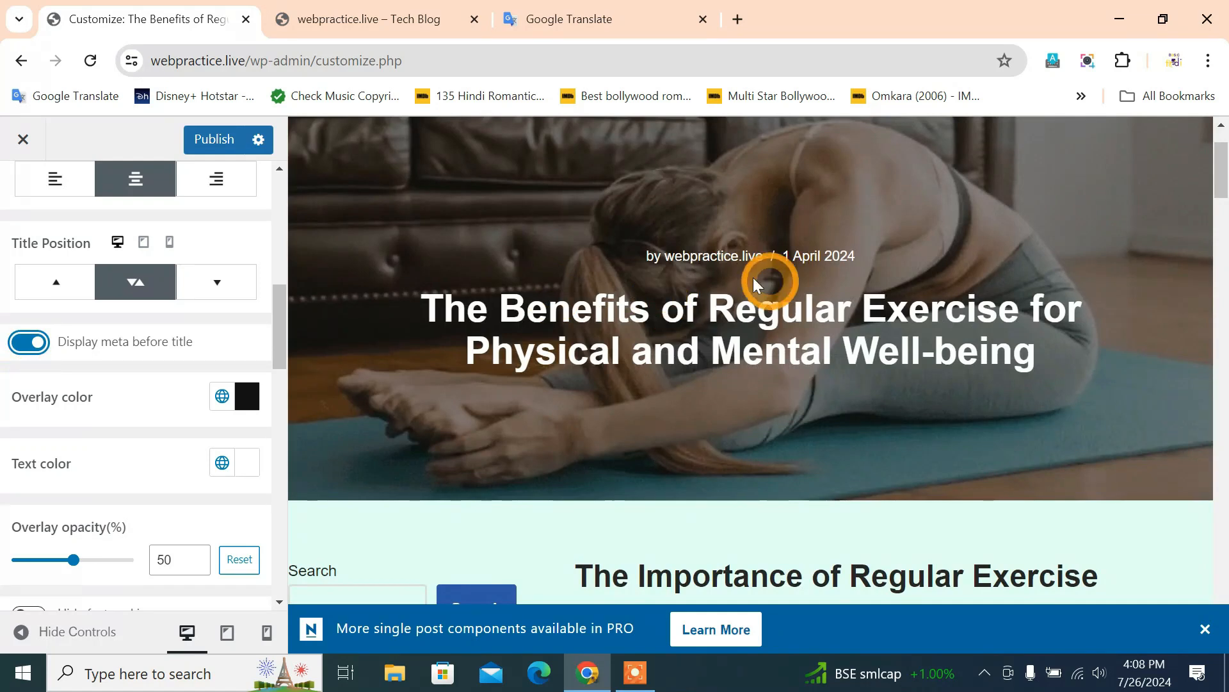
Step: Change the cover's overlay color to a custom saturated green
{"action": "scroll", "coordinate": [4, 424], "scroll_direction": "down", "scroll_amount": 1}
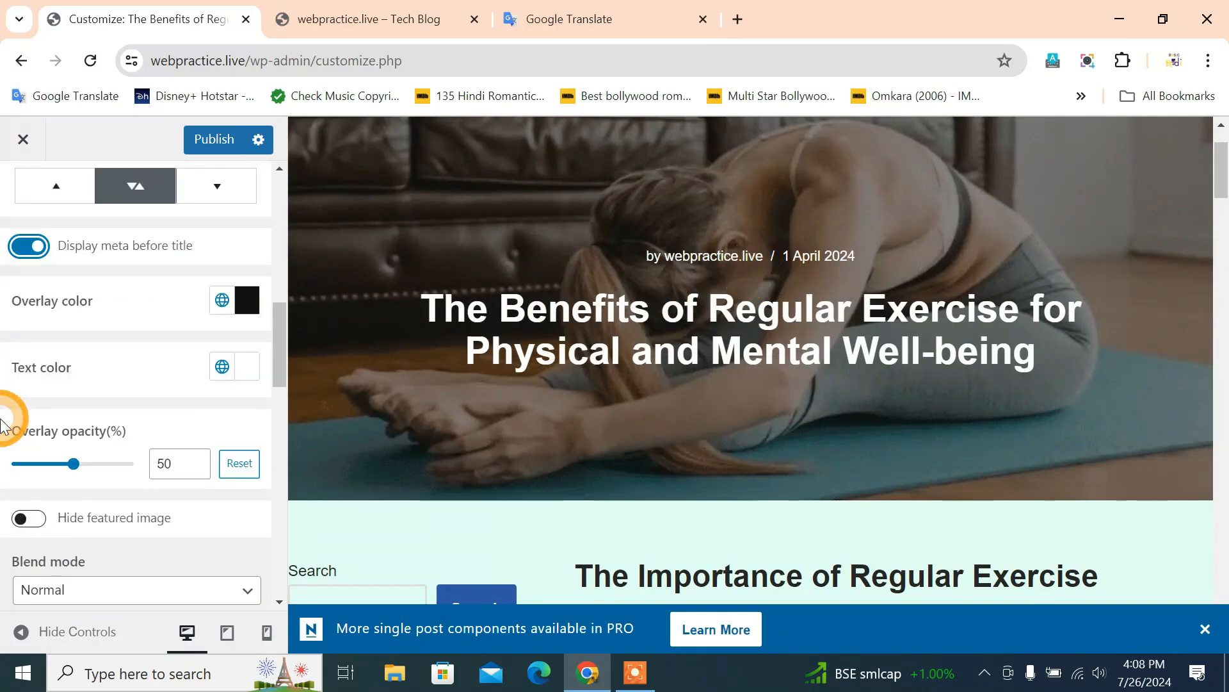
{"action": "left_click", "coordinate": [247, 300]}
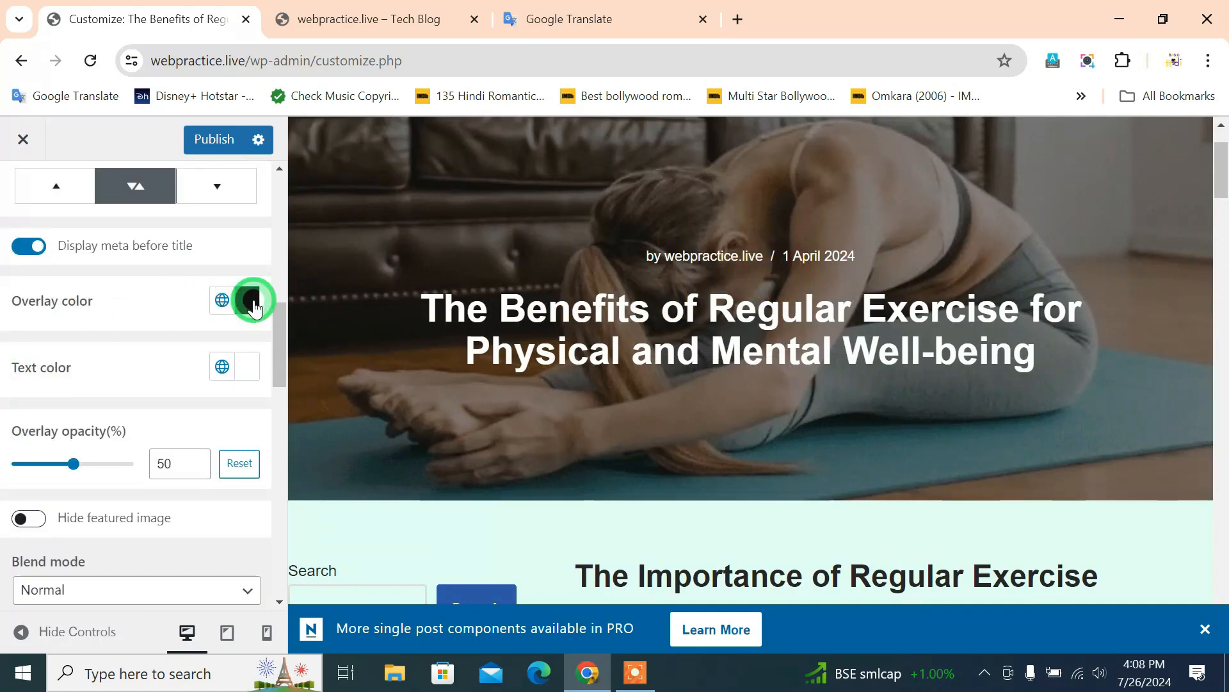
{"action": "left_click_drag", "start_coordinate": [397, 432], "coordinate": [338, 563]}
{"action": "left_click_drag", "start_coordinate": [389, 401], "coordinate": [365, 410]}
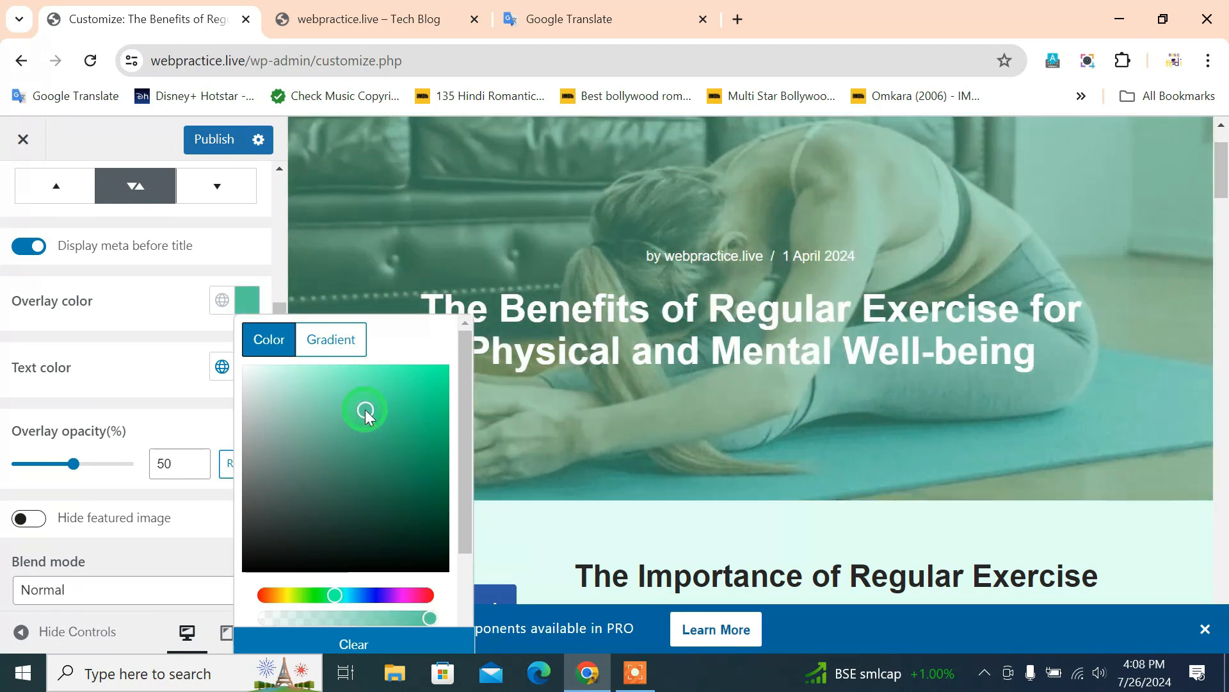
{"action": "left_click", "coordinate": [432, 424]}
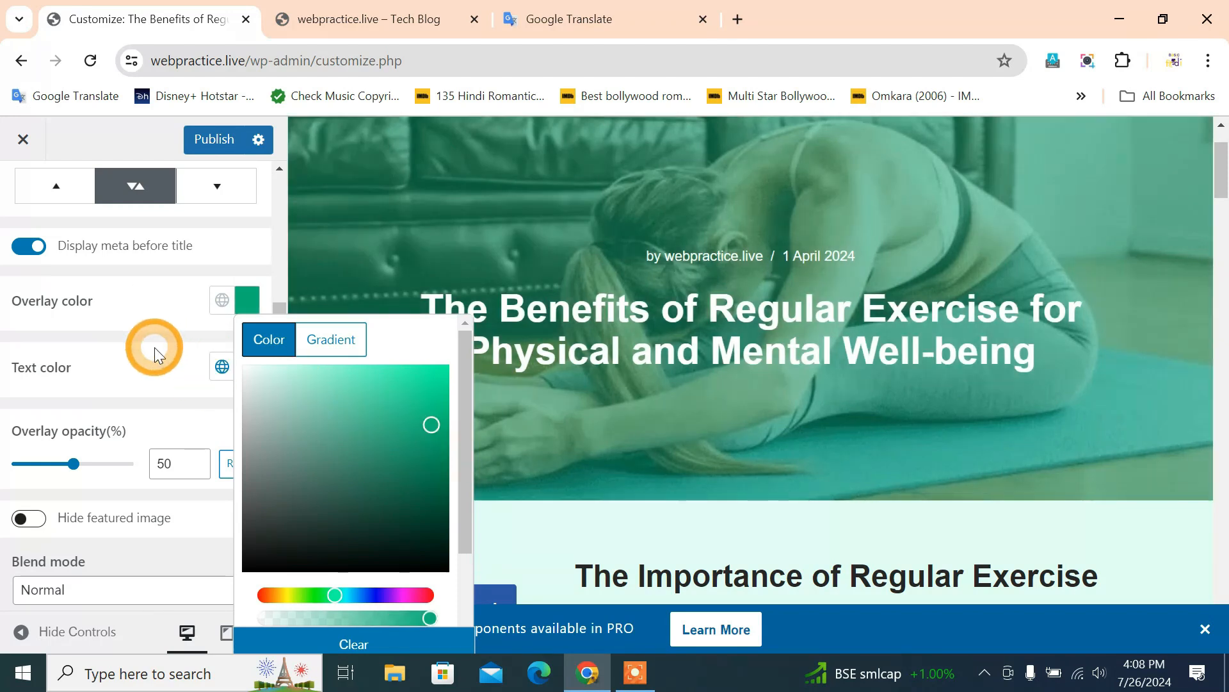
{"action": "left_click", "coordinate": [171, 408]}
Step: Try dark red and purple as custom text colors on the post cover
{"action": "left_click", "coordinate": [259, 367]}
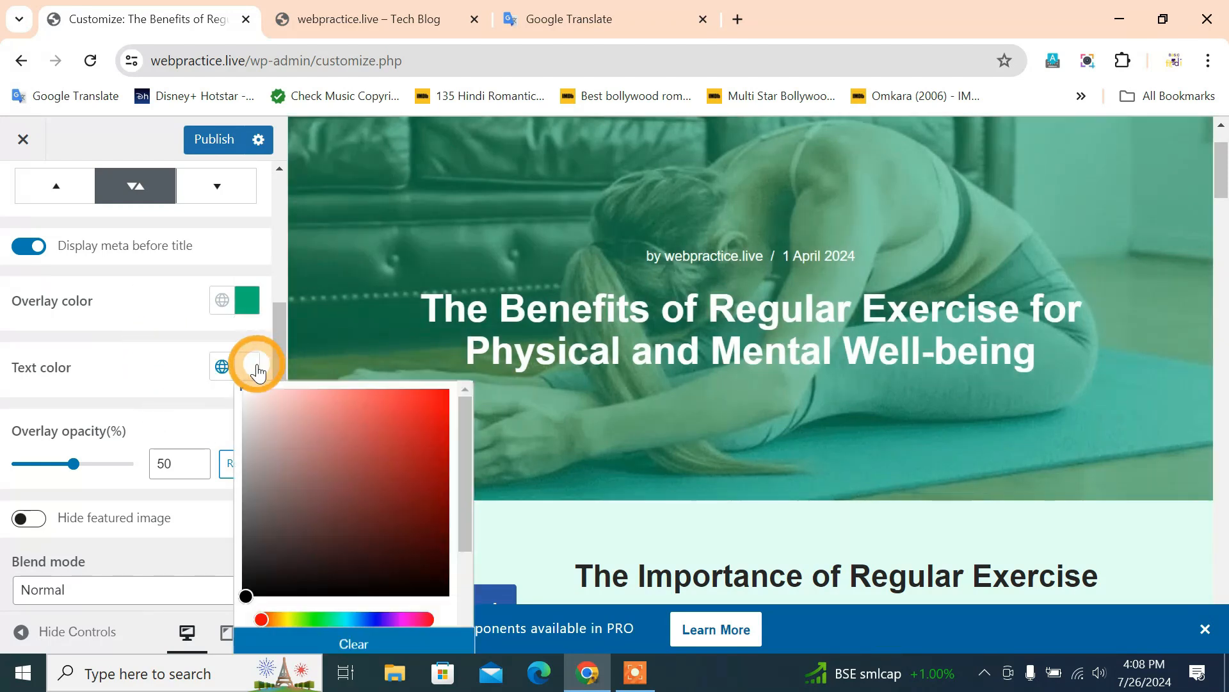
{"action": "left_click", "coordinate": [386, 442]}
{"action": "left_click", "coordinate": [372, 492]}
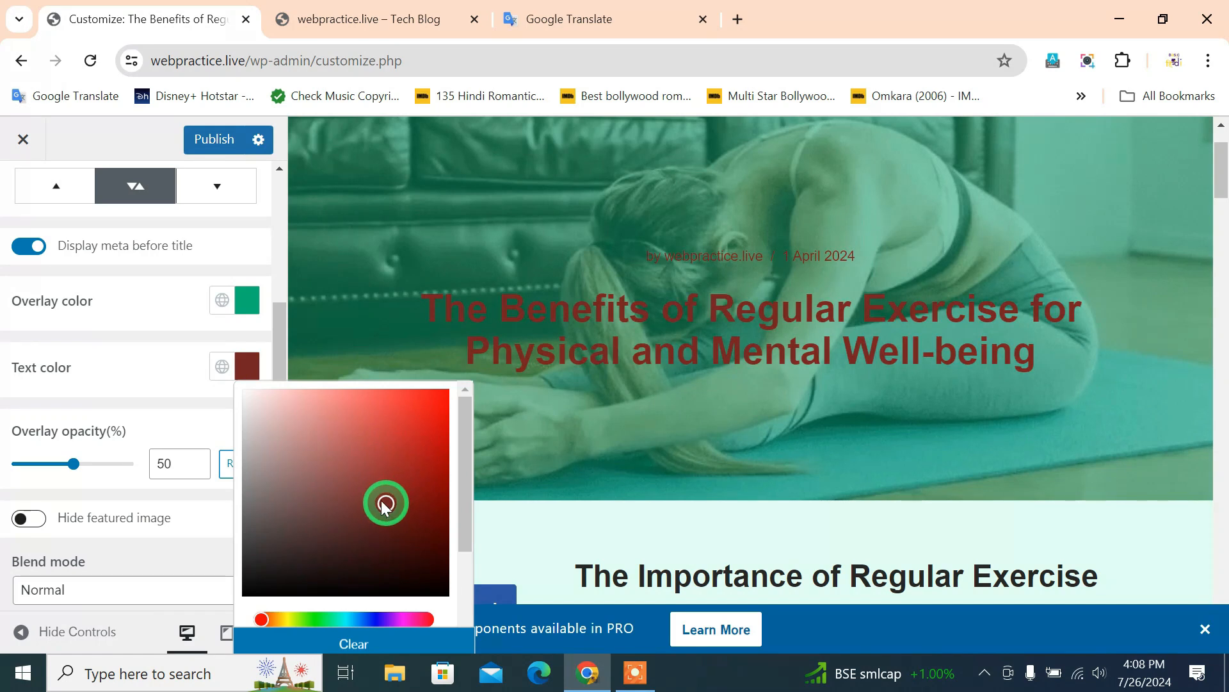
{"action": "left_click", "coordinate": [378, 620]}
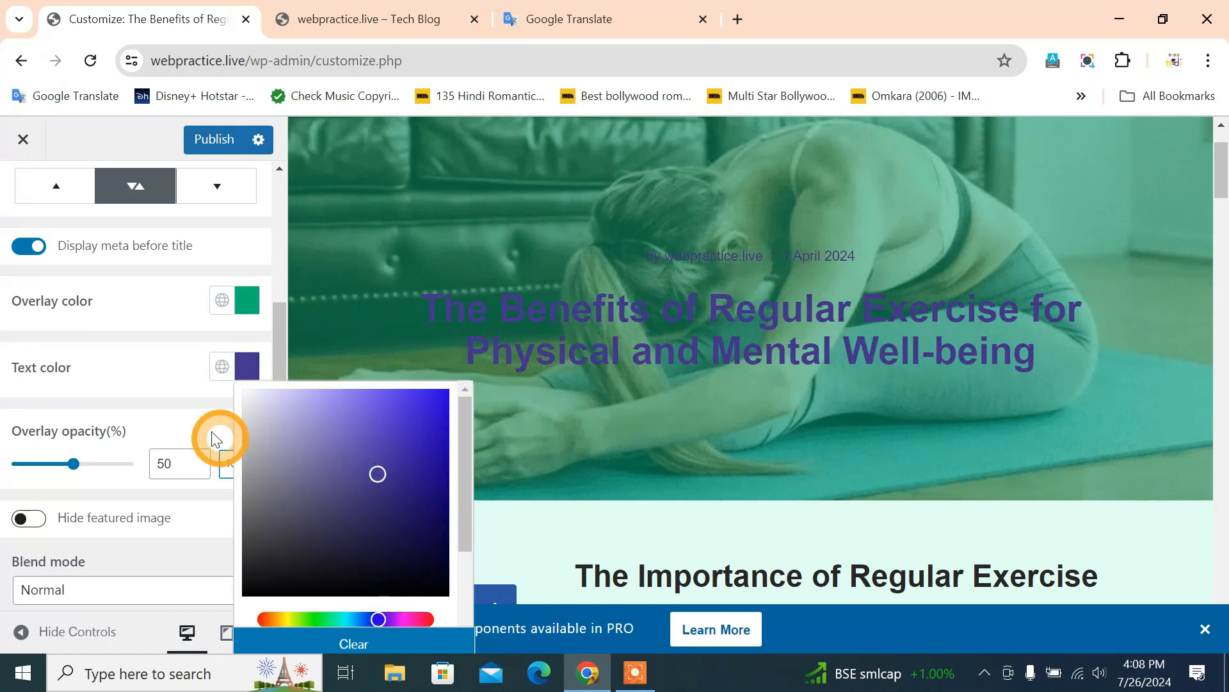
{"action": "left_click", "coordinate": [194, 383]}
Step: Set the cover text color to the global color Light Background
{"action": "left_click", "coordinate": [222, 369]}
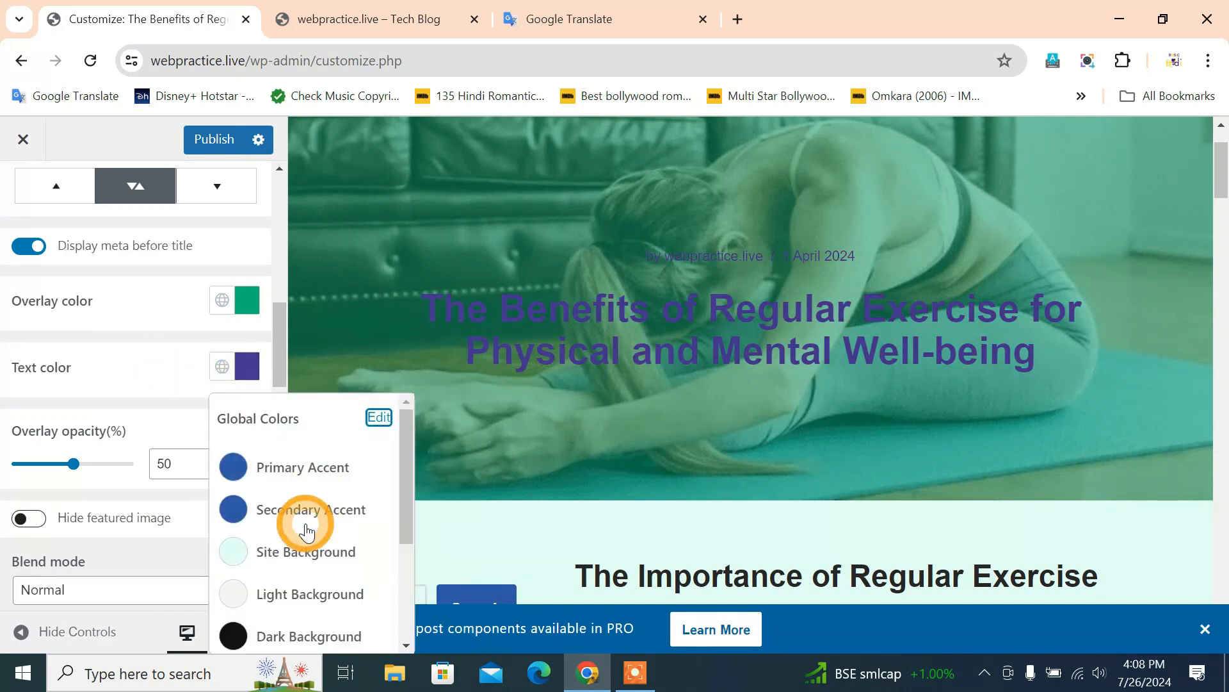
{"action": "left_click", "coordinate": [243, 596]}
{"action": "left_click", "coordinate": [137, 378]}
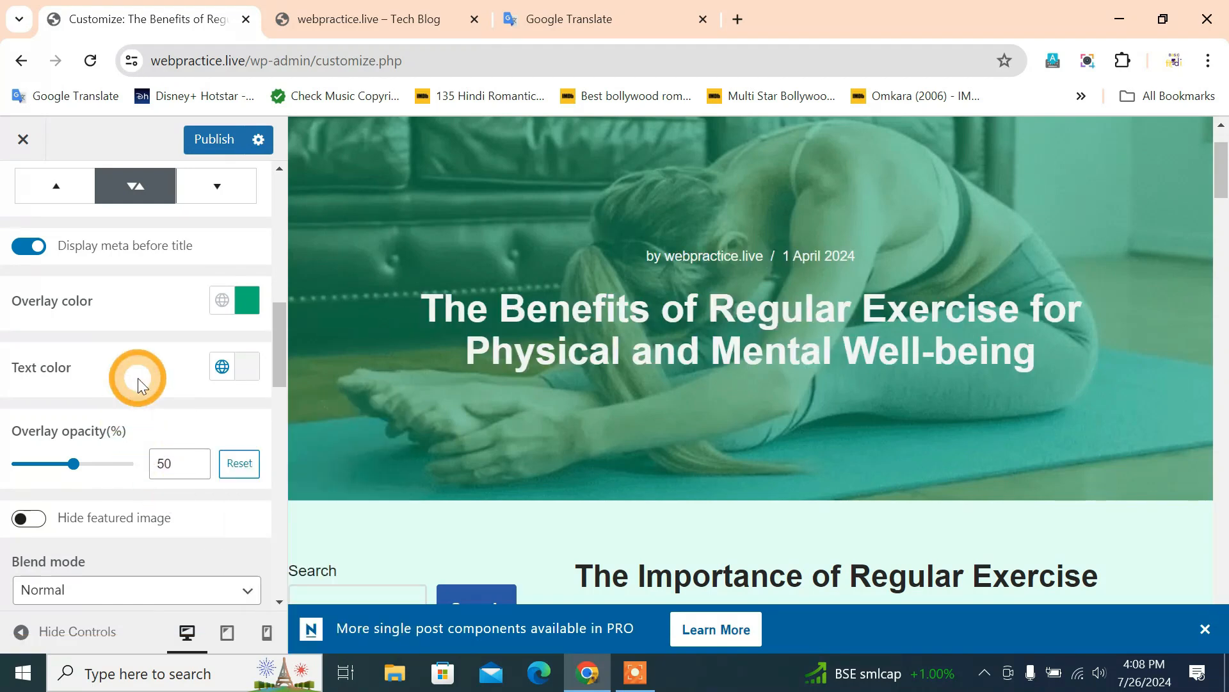
Step: Set the overlay opacity of the post cover to 48%
{"action": "scroll", "coordinate": [137, 378], "scroll_direction": "down", "scroll_amount": 2}
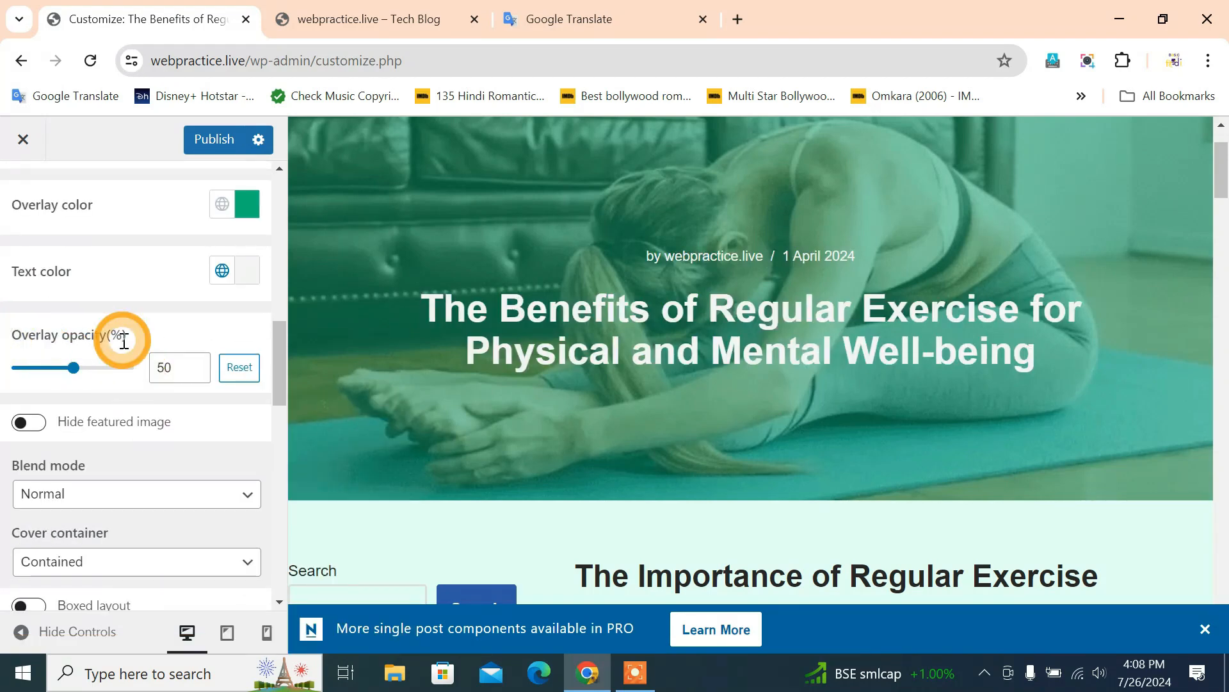
{"action": "scroll", "coordinate": [598, 293], "scroll_direction": "up", "scroll_amount": 2}
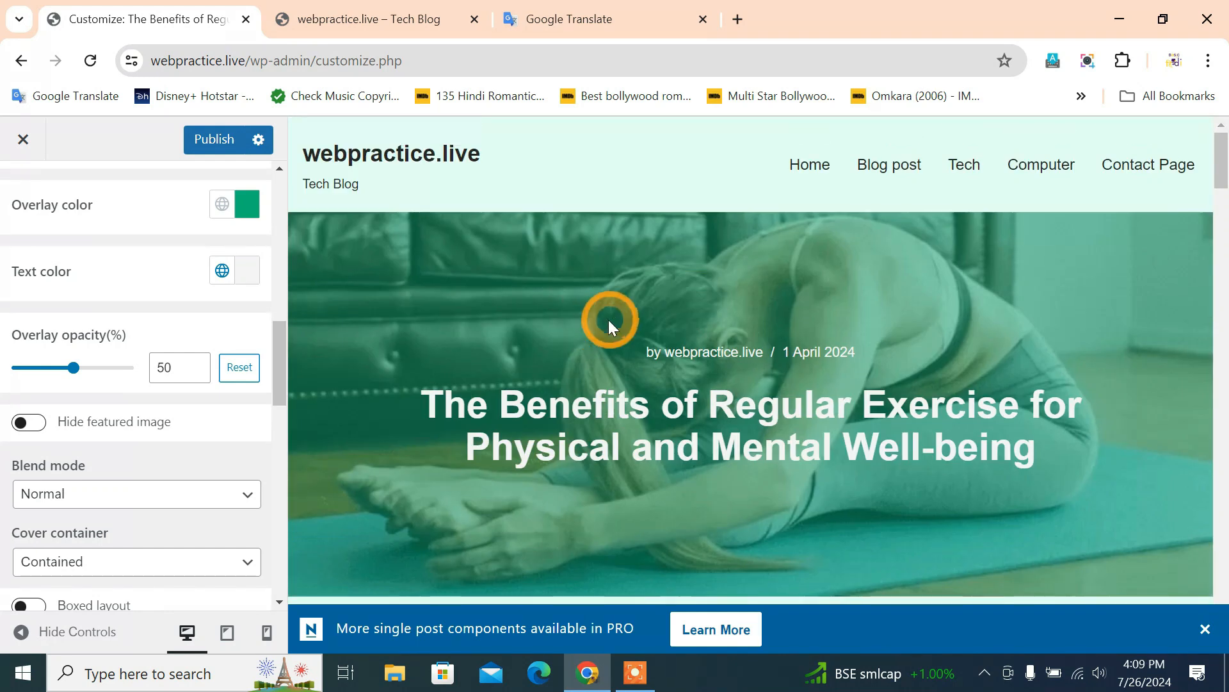
{"action": "left_click", "coordinate": [223, 439]}
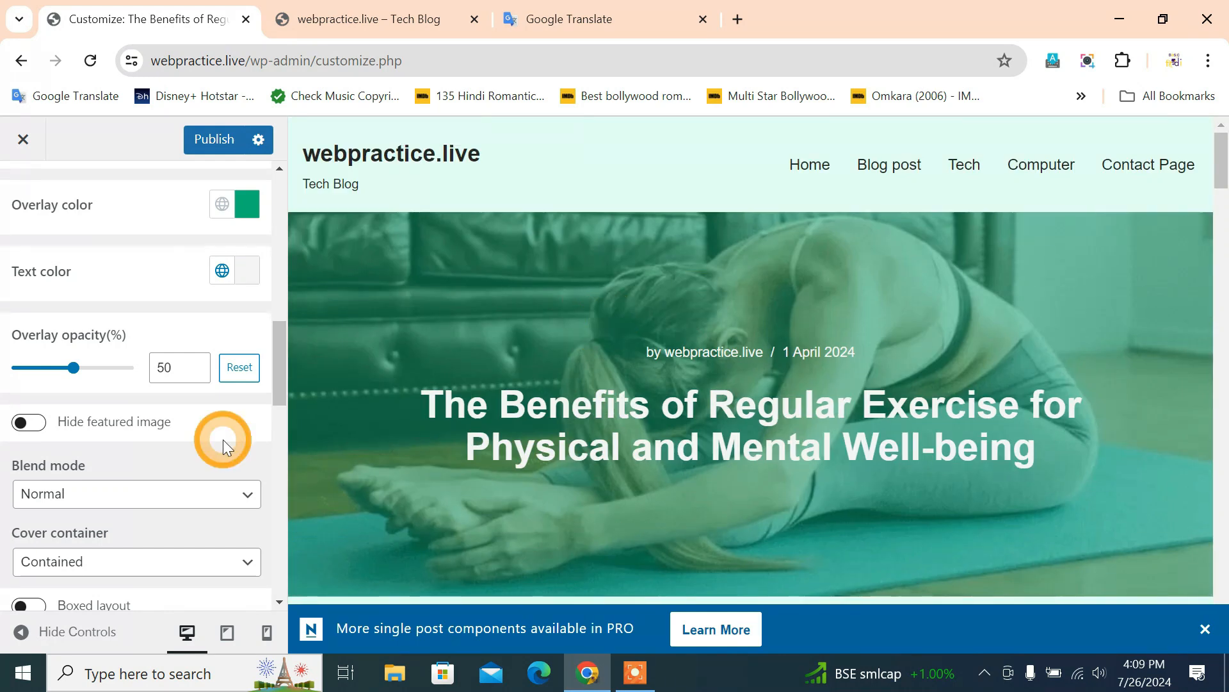
{"action": "left_click_drag", "start_coordinate": [73, 367], "coordinate": [72, 393]}
{"action": "scroll", "coordinate": [184, 453], "scroll_direction": "down", "scroll_amount": 1}
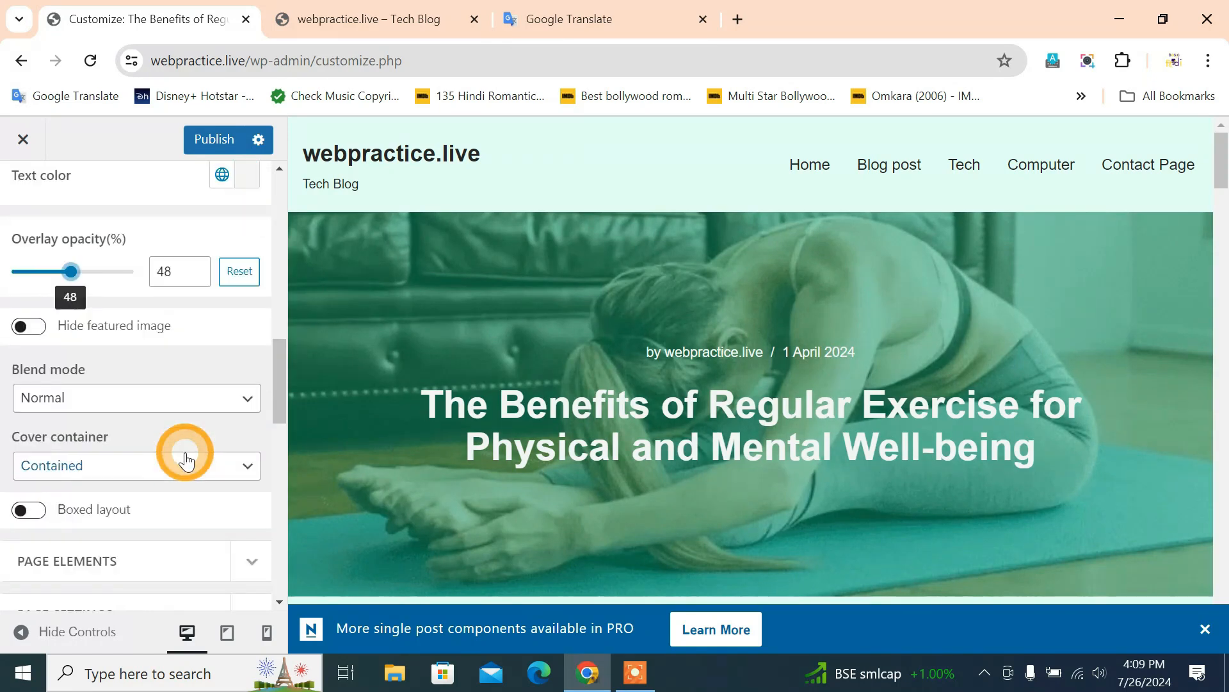
Step: Try the Darken and Multiply blend modes on the post cover, and return the blend mode to Normal
{"action": "left_click", "coordinate": [200, 408]}
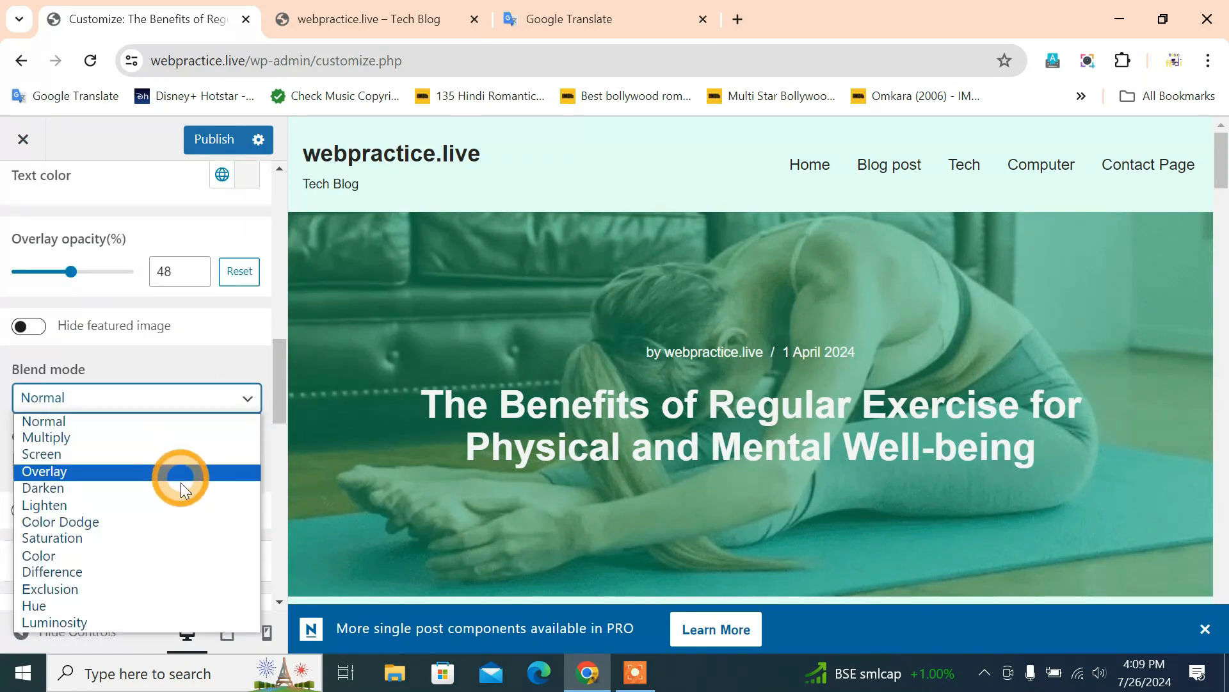
{"action": "left_click", "coordinate": [180, 488]}
{"action": "left_click", "coordinate": [184, 399]}
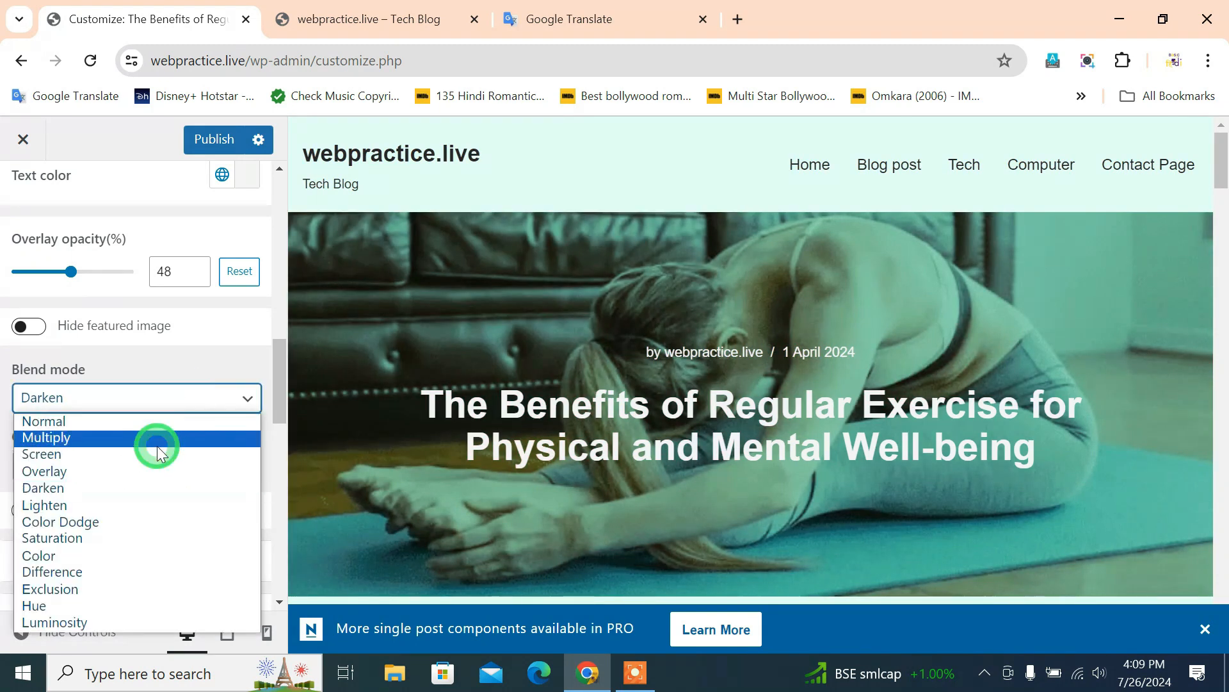
{"action": "left_click", "coordinate": [157, 438]}
{"action": "left_click", "coordinate": [179, 399]}
{"action": "left_click", "coordinate": [159, 424]}
Step: Try the Full width cover container on the single post and switch it back to Contained
{"action": "left_click", "coordinate": [179, 470]}
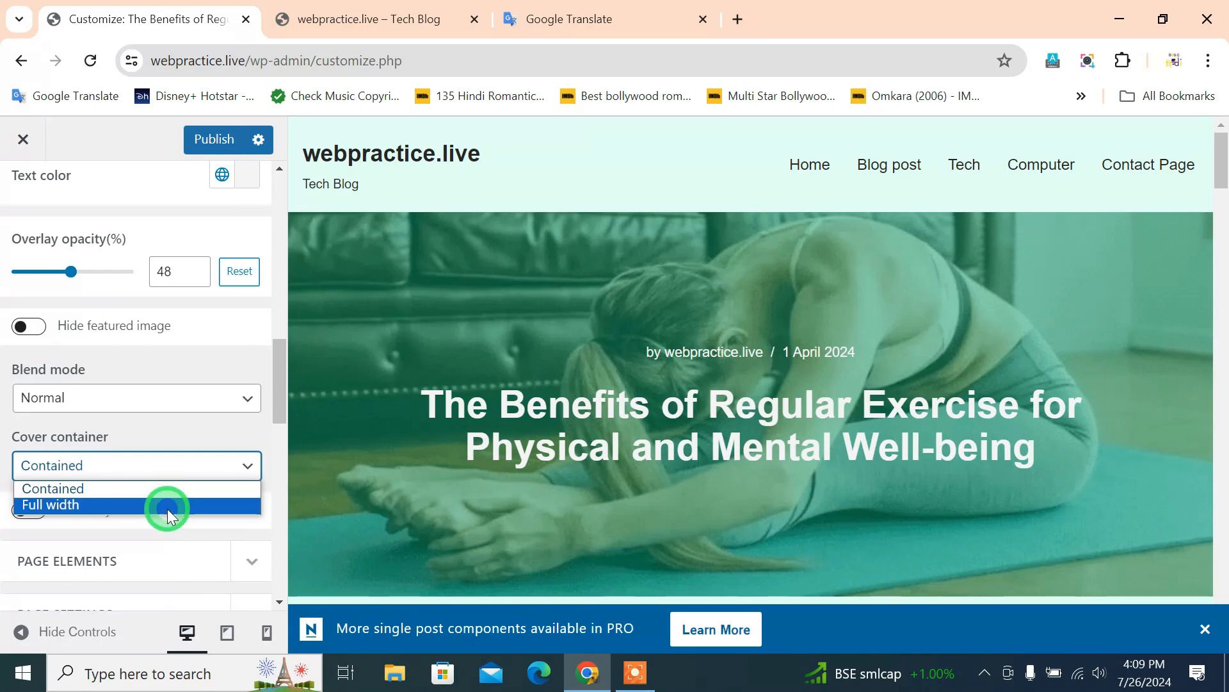
{"action": "left_click", "coordinate": [167, 508]}
{"action": "left_click", "coordinate": [177, 467]}
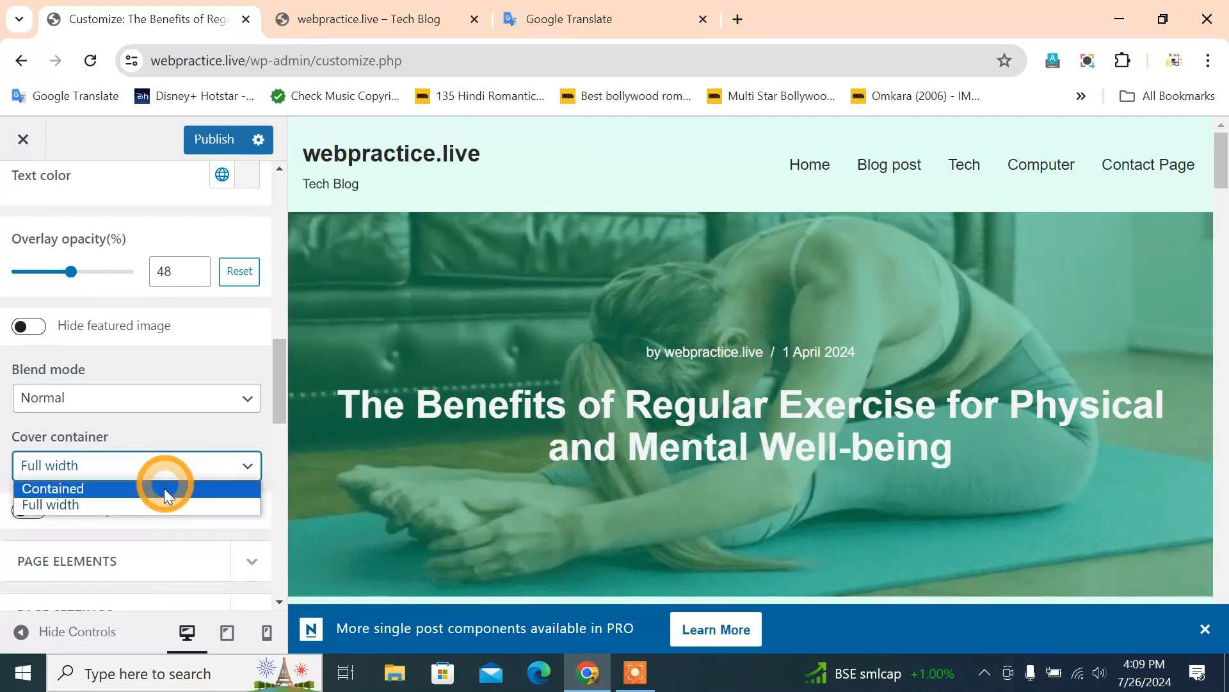
{"action": "left_click", "coordinate": [164, 488]}
Step: Expand the Page Elements settings and move Content below Tags and Comments in the elements order
{"action": "scroll", "coordinate": [173, 440], "scroll_direction": "down", "scroll_amount": 5}
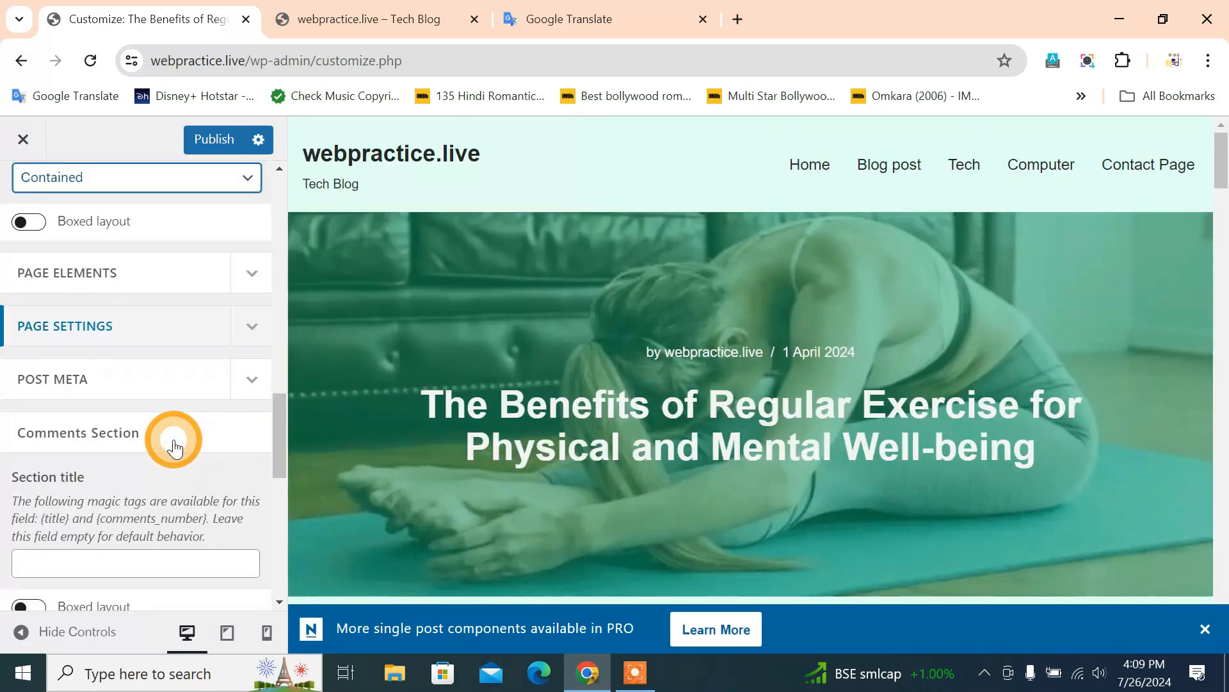
{"action": "left_click", "coordinate": [252, 274]}
{"action": "left_click_drag", "start_coordinate": [185, 362], "coordinate": [121, 442]}
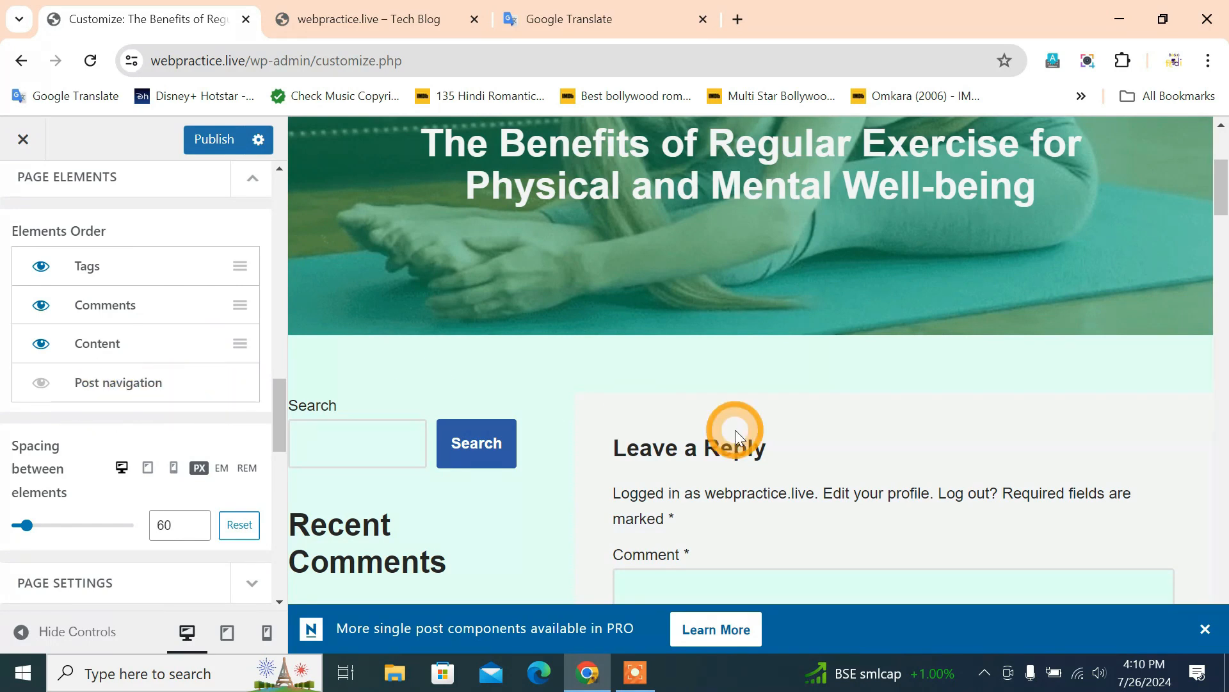
{"action": "scroll", "coordinate": [735, 429], "scroll_direction": "down", "scroll_amount": 9}
{"action": "scroll", "coordinate": [736, 430], "scroll_direction": "up", "scroll_amount": 5}
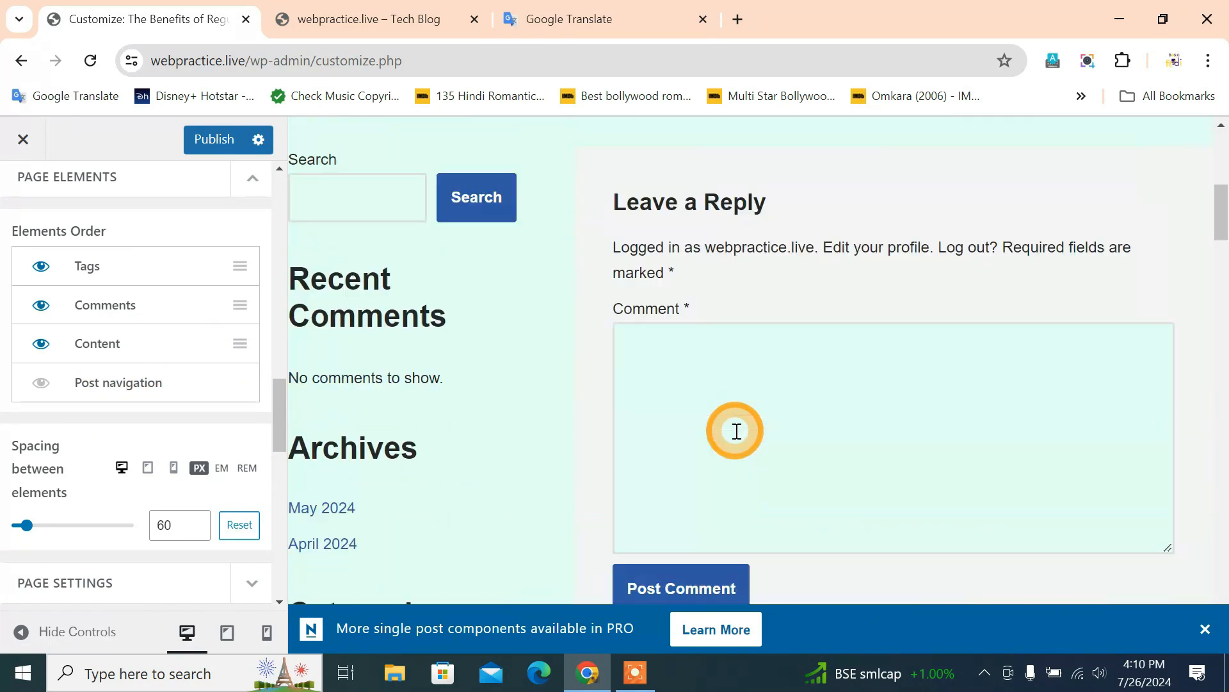
{"action": "scroll", "coordinate": [737, 430], "scroll_direction": "up", "scroll_amount": 6}
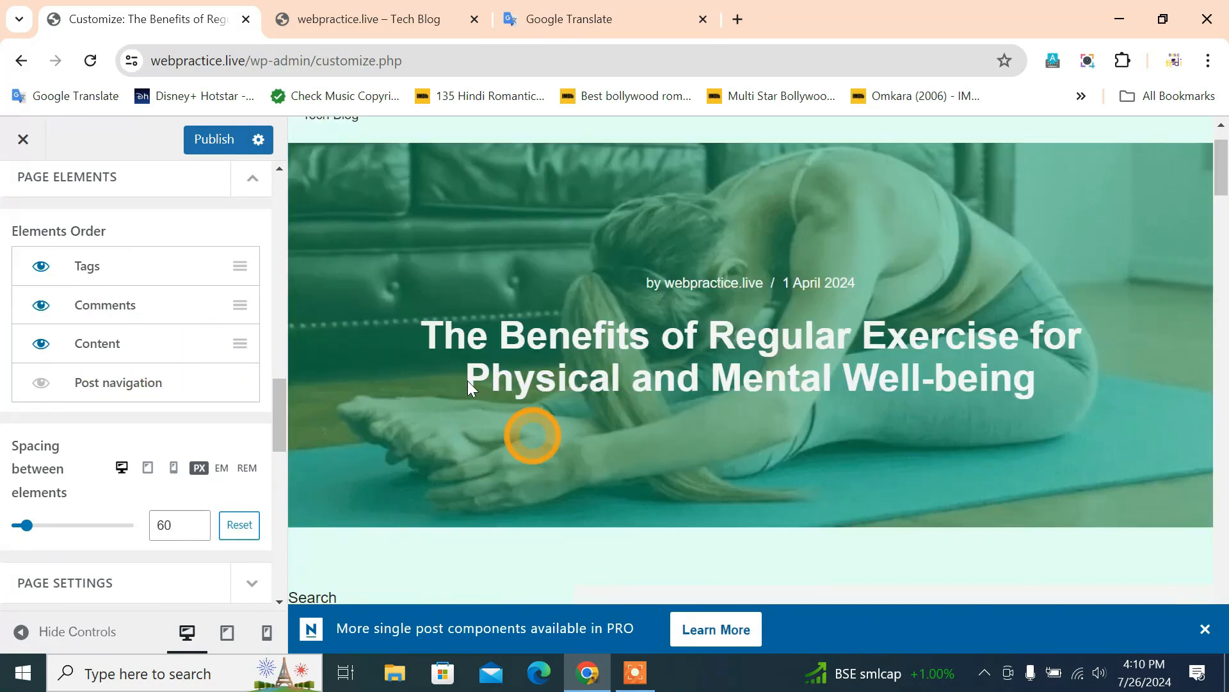
Step: Hide the Tags and Content page elements, checking the post preview after each change
{"action": "left_click", "coordinate": [51, 274]}
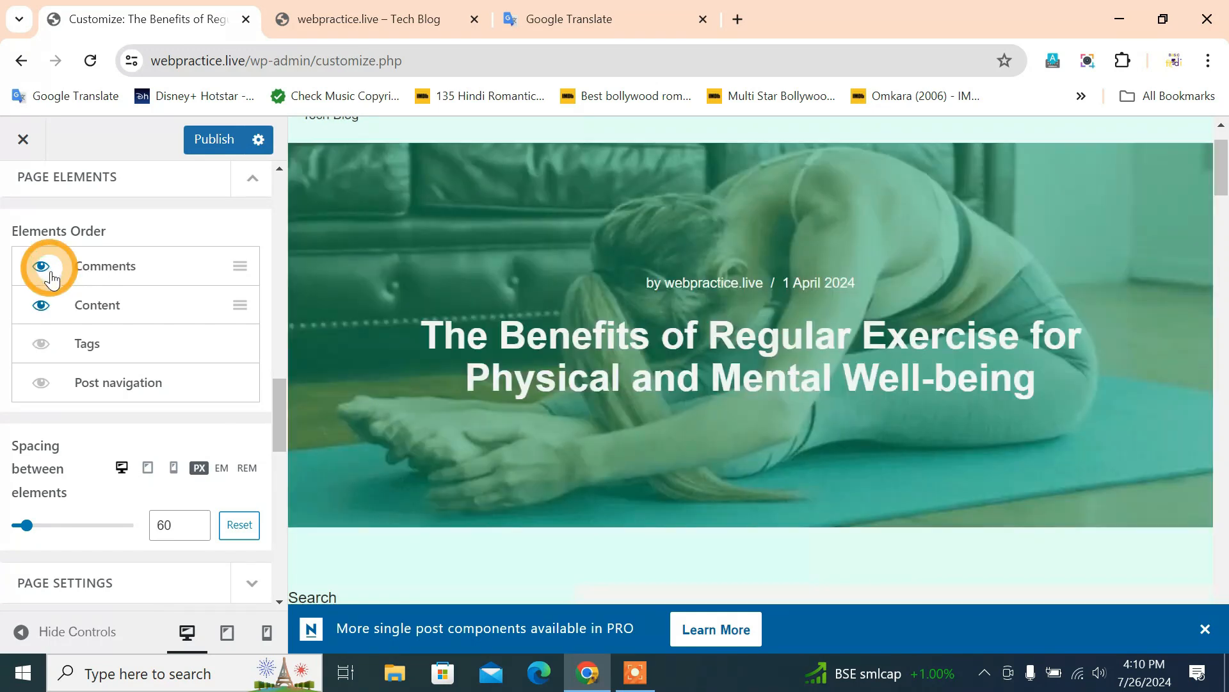
{"action": "scroll", "coordinate": [552, 454], "scroll_direction": "down", "scroll_amount": 12}
{"action": "scroll", "coordinate": [552, 455], "scroll_direction": "up", "scroll_amount": 6}
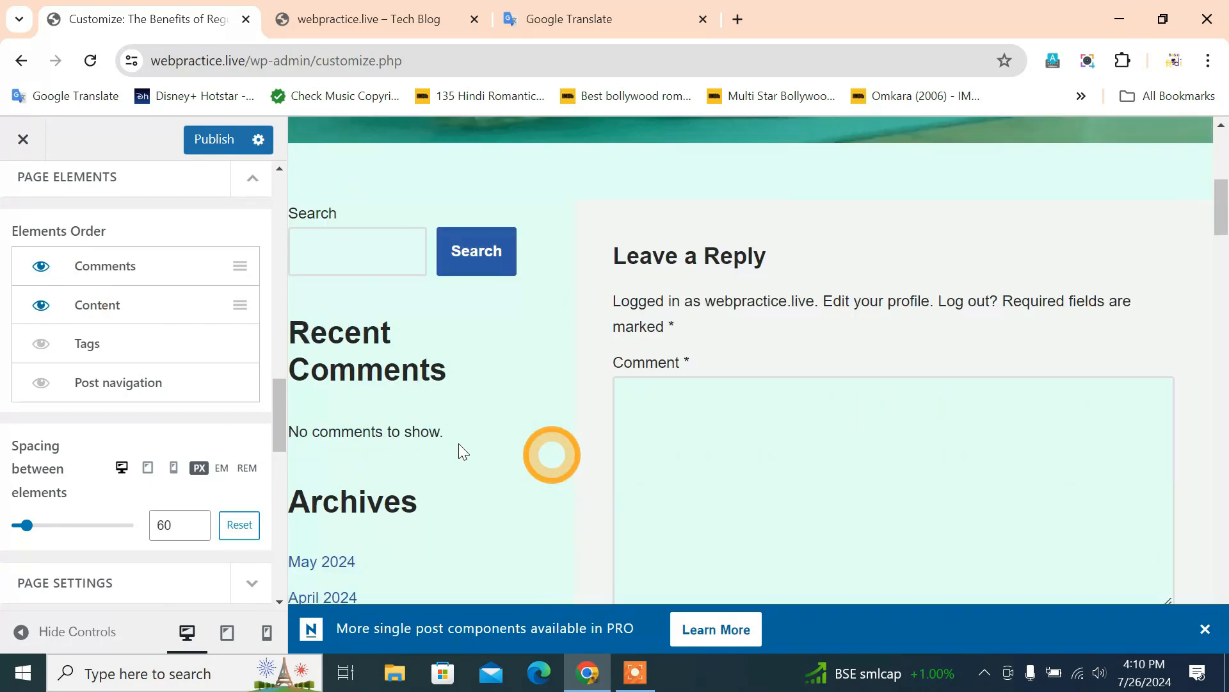
{"action": "left_click", "coordinate": [47, 308]}
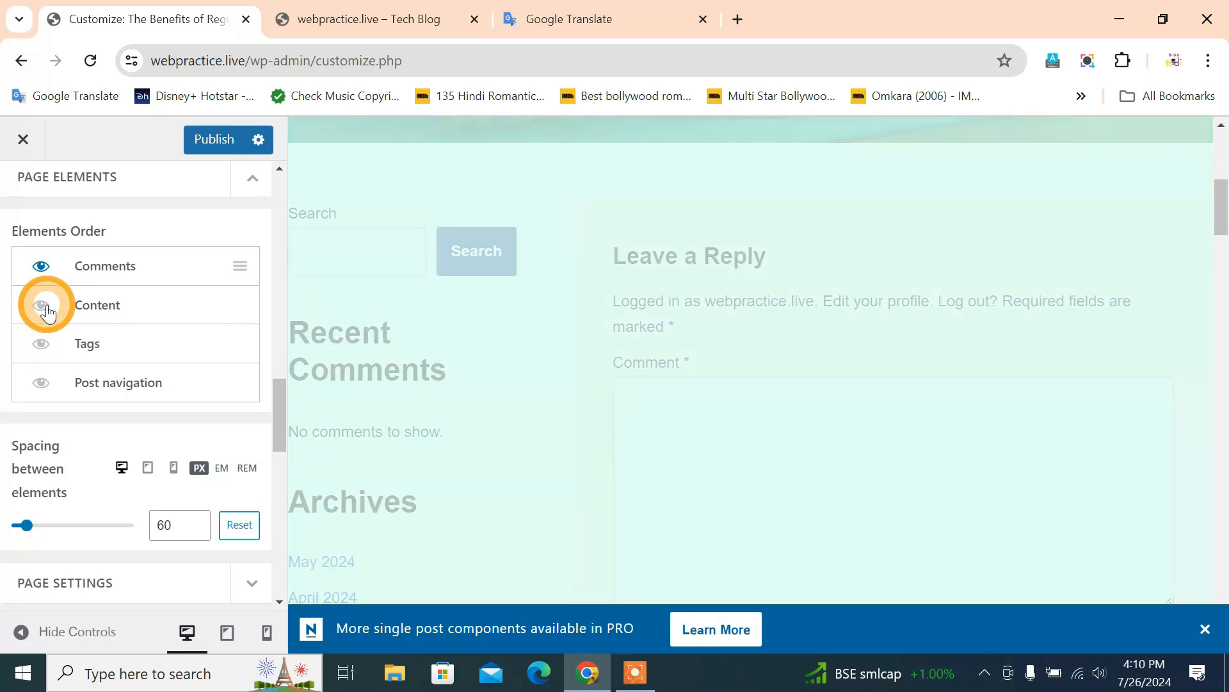
{"action": "scroll", "coordinate": [995, 442], "scroll_direction": "down", "scroll_amount": 6}
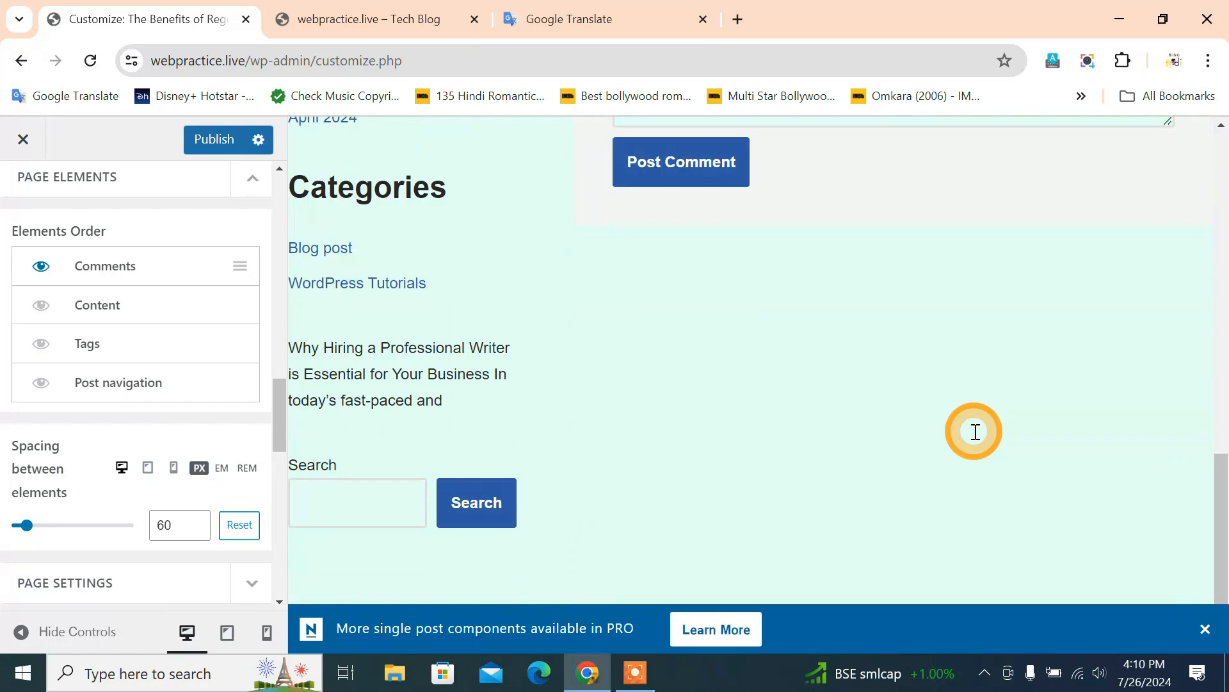
{"action": "scroll", "coordinate": [974, 432], "scroll_direction": "down", "scroll_amount": 5}
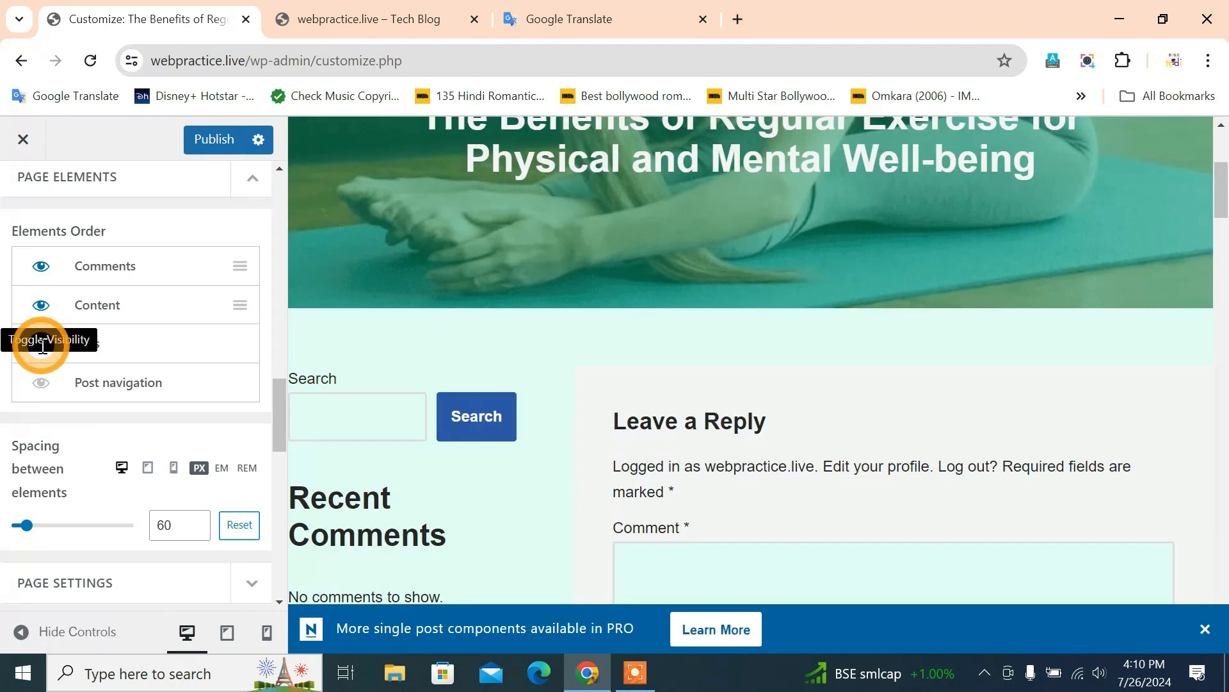
Step: Make the Content, Tags and Post navigation page elements visible on the single post
{"action": "left_click", "coordinate": [42, 344]}
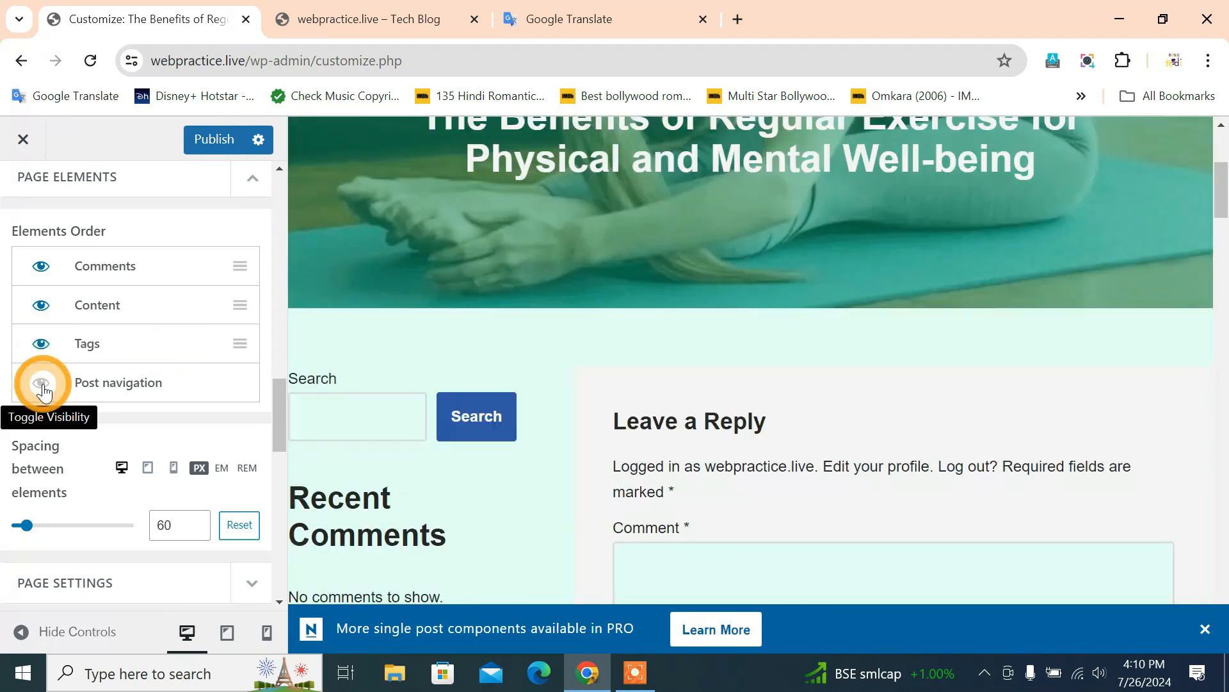
{"action": "left_click", "coordinate": [42, 384]}
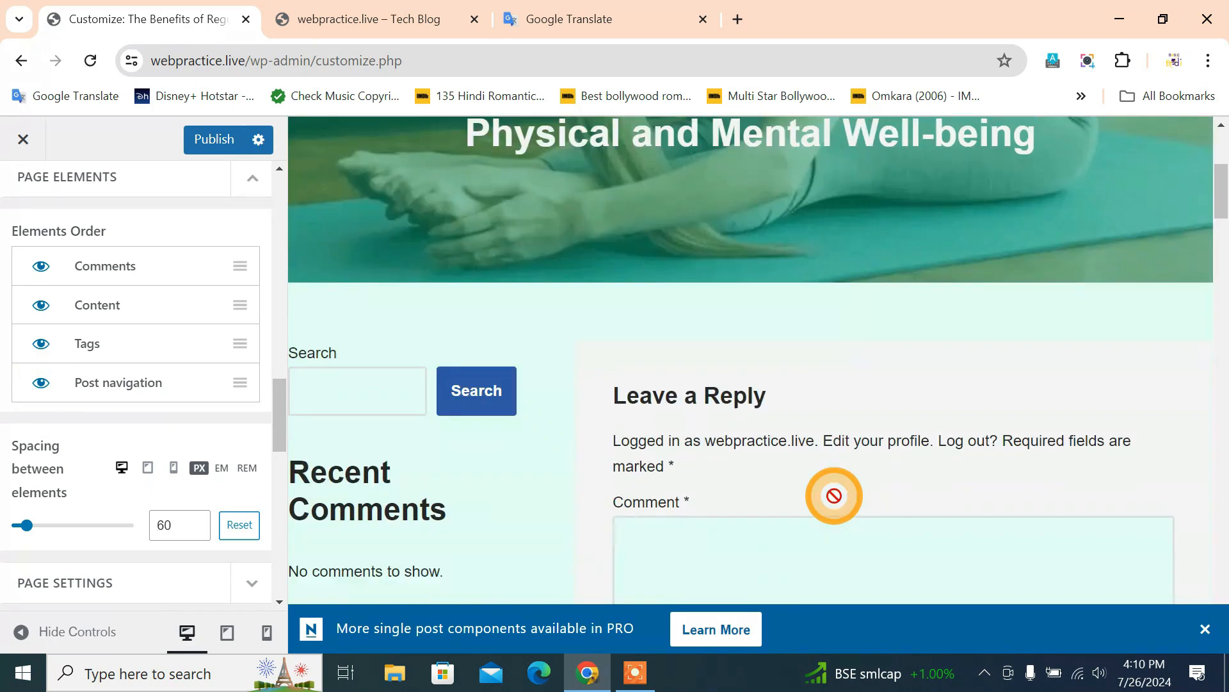
{"action": "scroll", "coordinate": [834, 495], "scroll_direction": "down", "scroll_amount": 12}
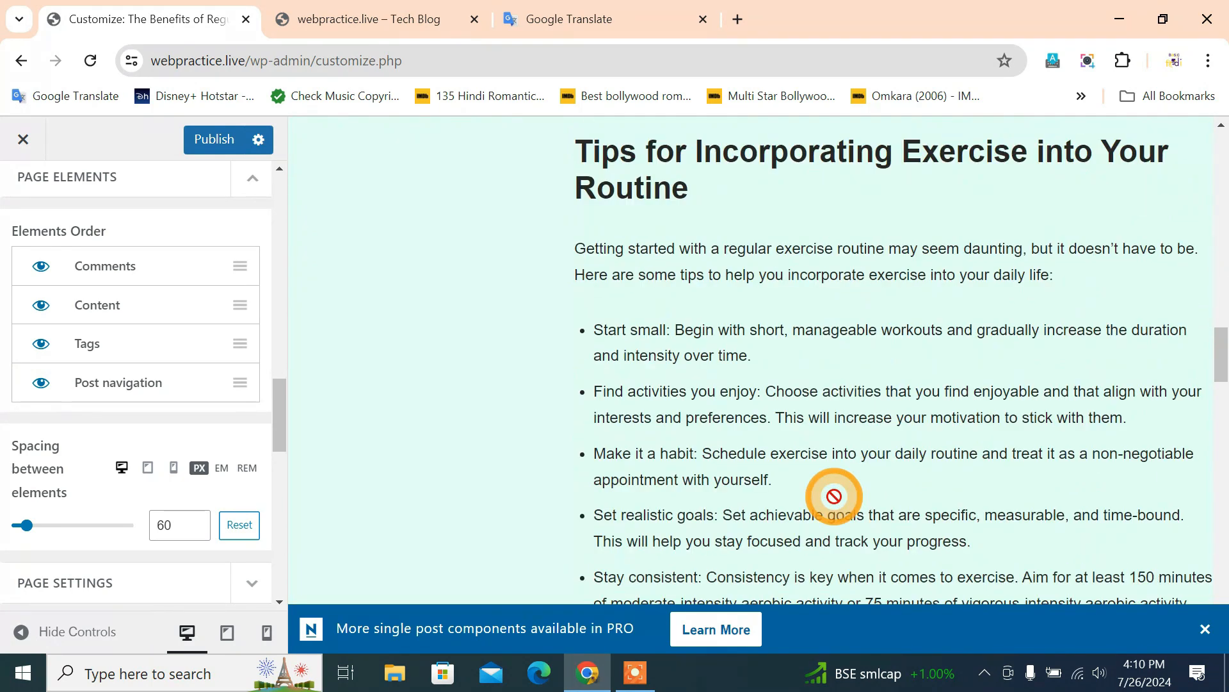
Step: Switch the content vertical spacing in Page Settings from Inherit to Custom and check the post preview
{"action": "scroll", "coordinate": [79, 404], "scroll_direction": "down", "scroll_amount": 3}
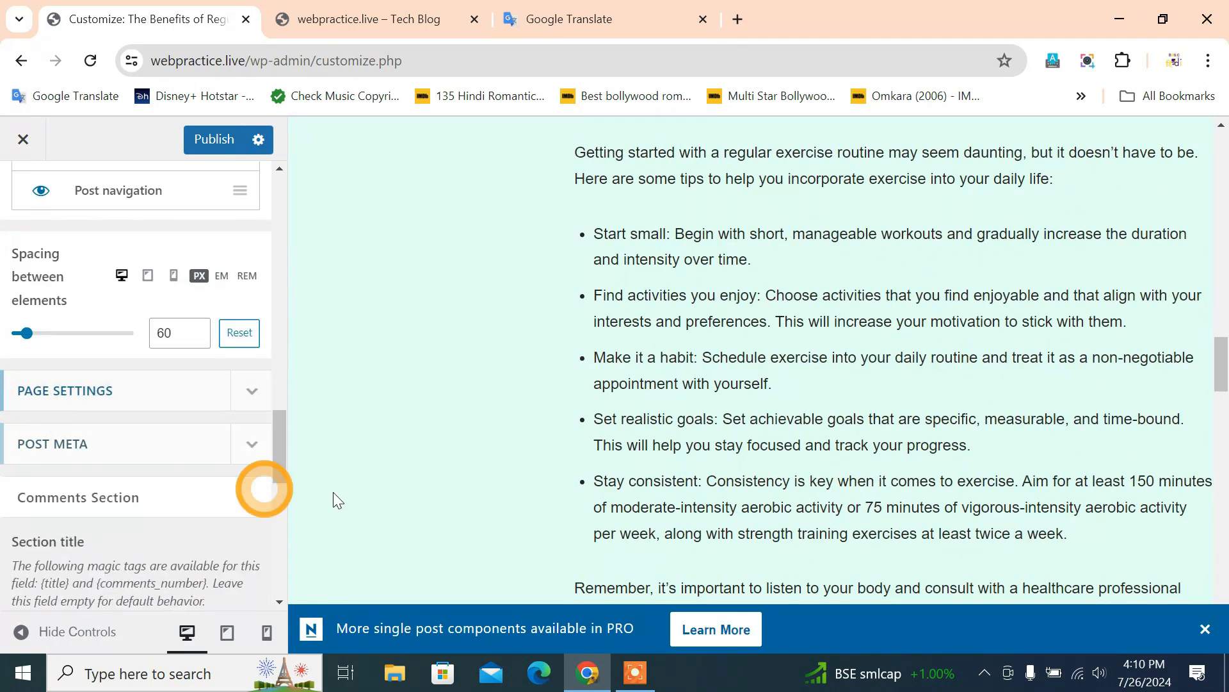
{"action": "scroll", "coordinate": [362, 487], "scroll_direction": "down", "scroll_amount": 1}
{"action": "scroll", "coordinate": [38, 399], "scroll_direction": "up", "scroll_amount": 3}
{"action": "scroll", "coordinate": [39, 398], "scroll_direction": "down", "scroll_amount": 4}
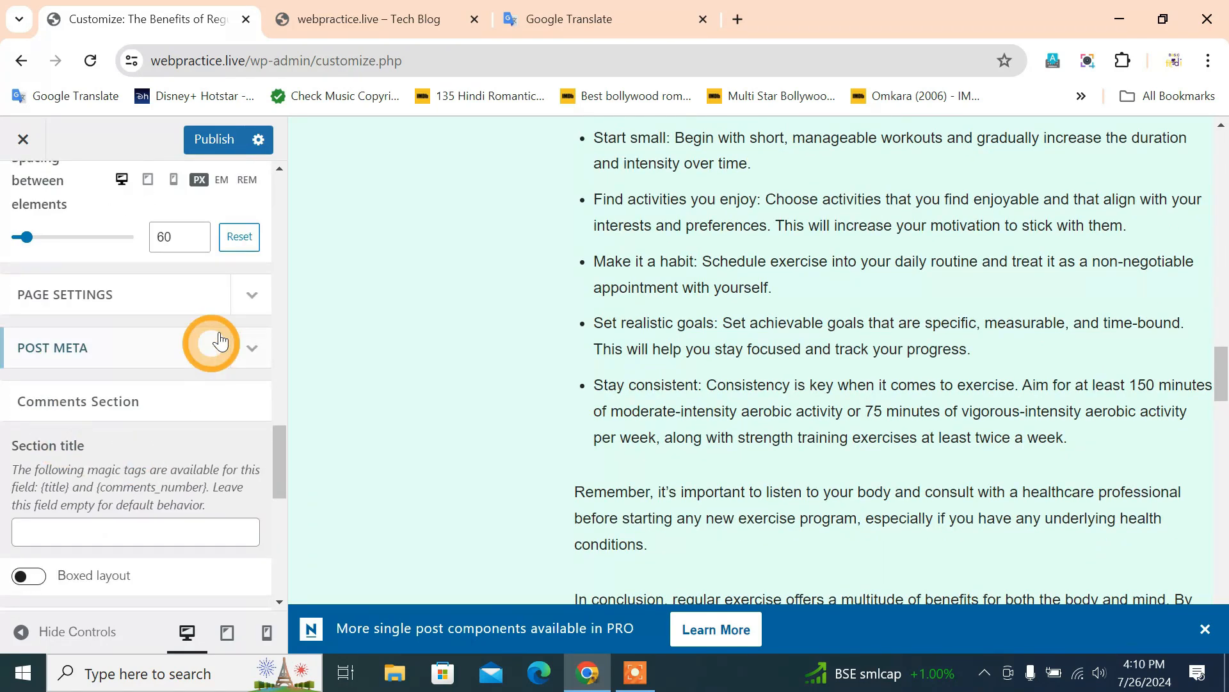
{"action": "left_click", "coordinate": [252, 298]}
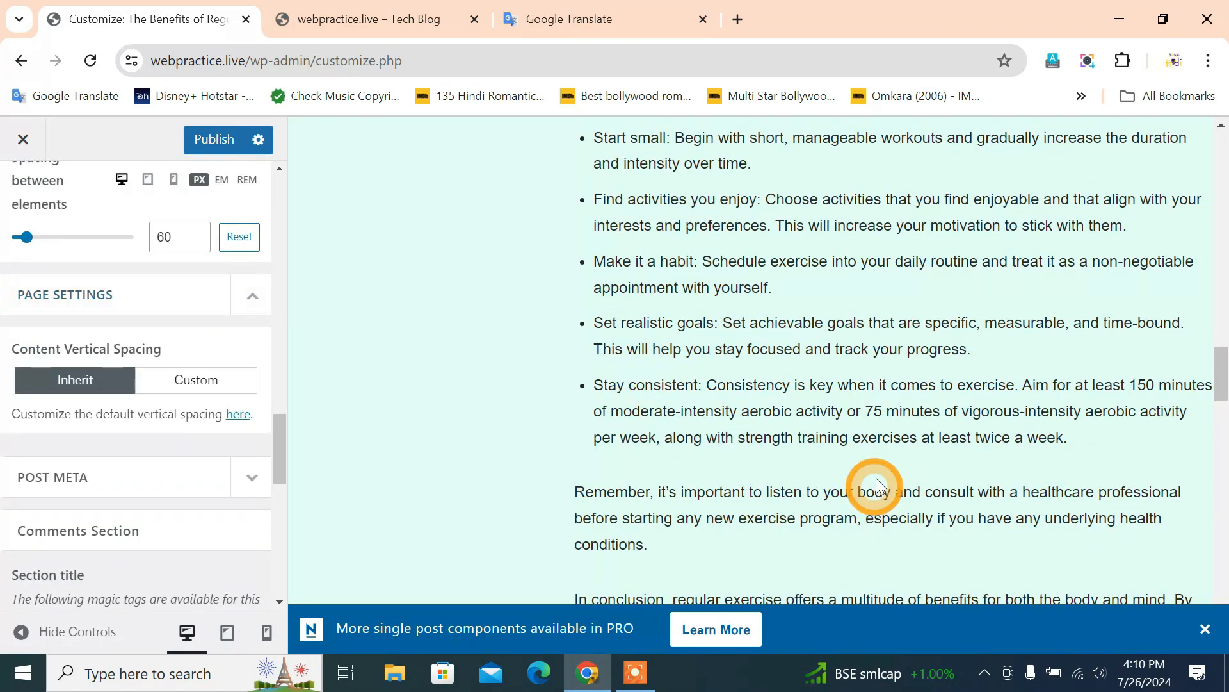
{"action": "scroll", "coordinate": [873, 477], "scroll_direction": "down", "scroll_amount": 4}
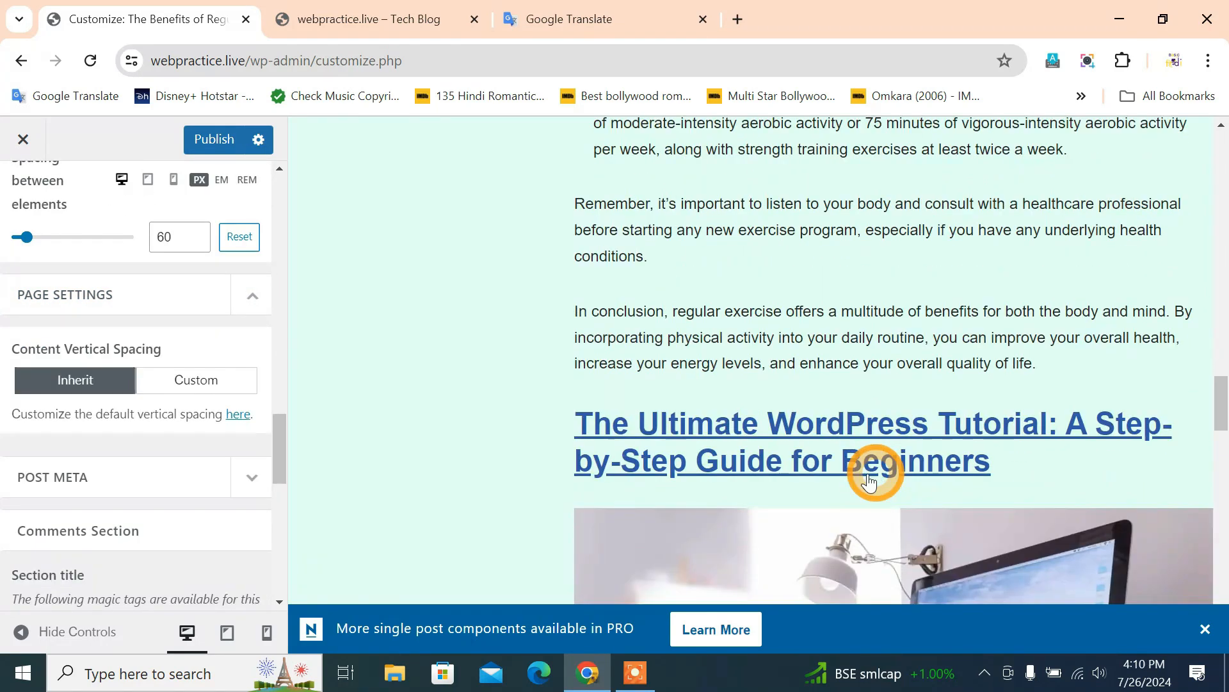
{"action": "left_click", "coordinate": [183, 382]}
{"action": "scroll", "coordinate": [766, 407], "scroll_direction": "up", "scroll_amount": 3}
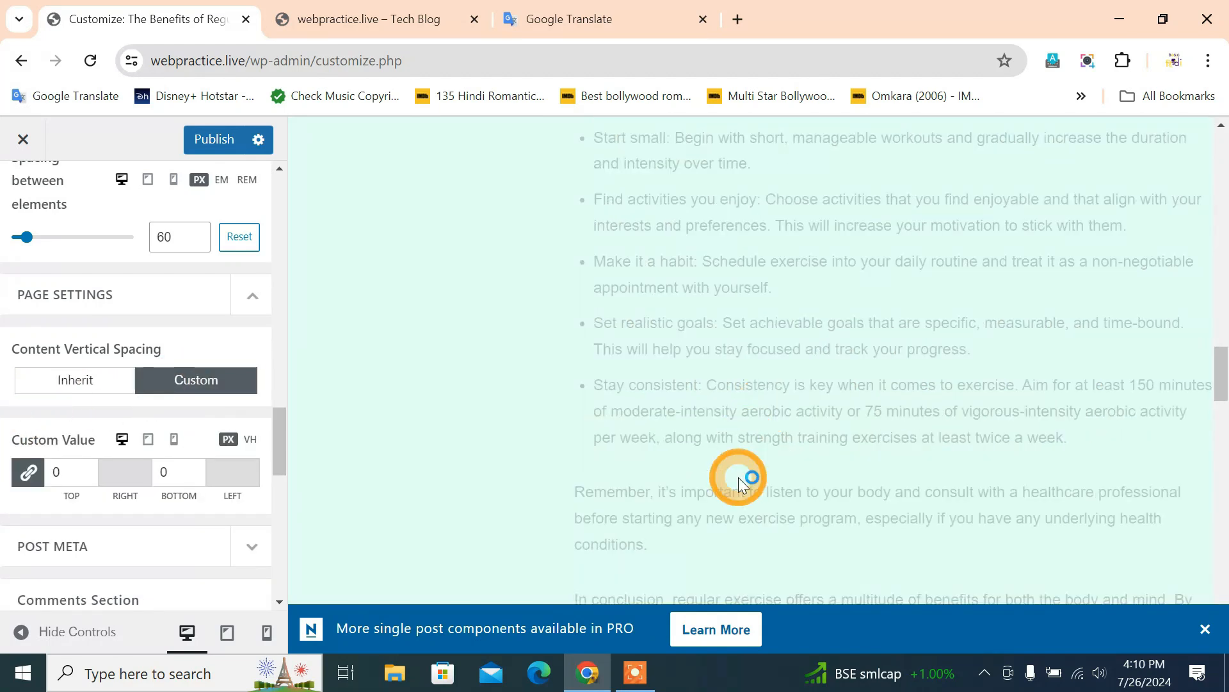
{"action": "scroll", "coordinate": [739, 477], "scroll_direction": "up", "scroll_amount": 9}
{"action": "scroll", "coordinate": [739, 478], "scroll_direction": "up", "scroll_amount": 12}
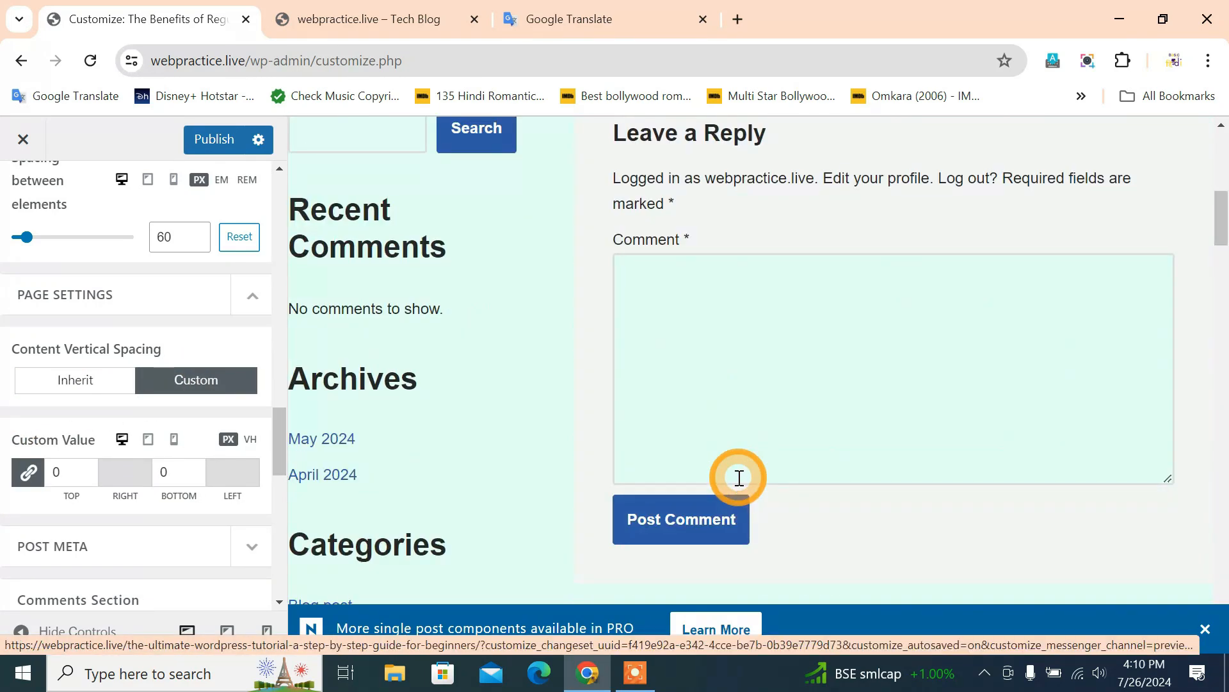
{"action": "scroll", "coordinate": [737, 477], "scroll_direction": "down", "scroll_amount": 2}
{"action": "scroll", "coordinate": [714, 465], "scroll_direction": "up", "scroll_amount": 1}
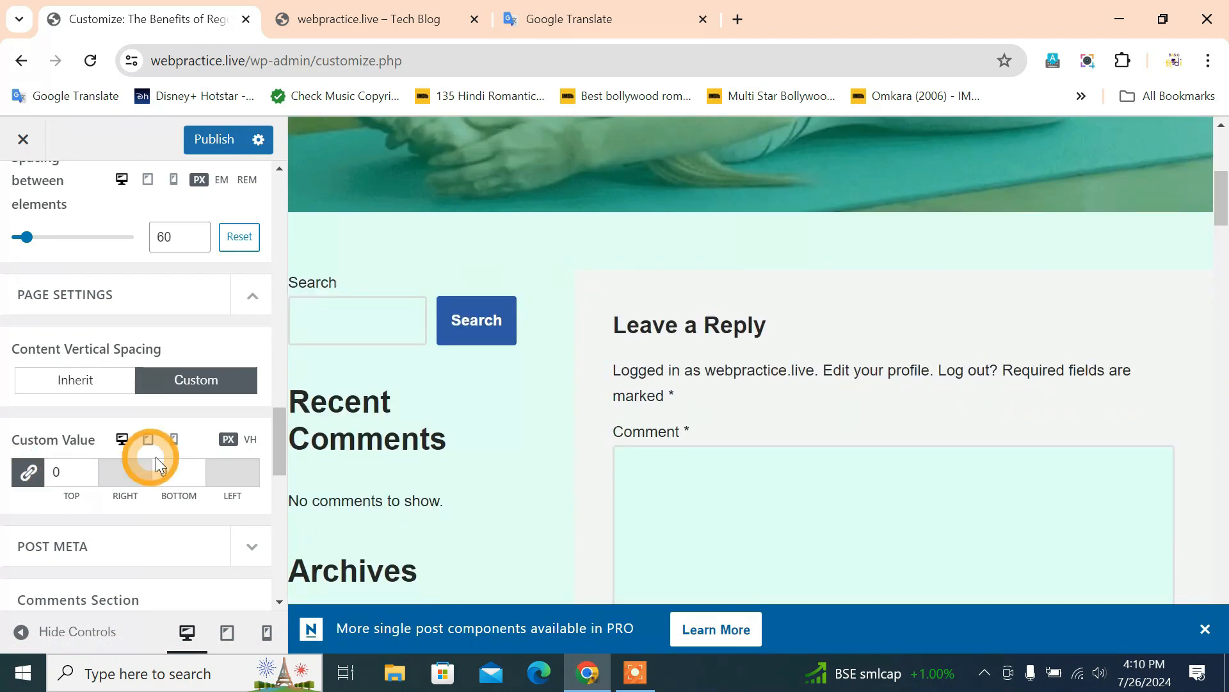
Step: Try linked top and bottom custom spacing values of 6 px and -1 px, and set both back to 0
{"action": "left_click", "coordinate": [87, 467]}
{"action": "left_click", "coordinate": [88, 467]}
{"action": "left_click", "coordinate": [87, 467]}
{"action": "left_click", "coordinate": [87, 466]}
{"action": "left_click", "coordinate": [87, 467]}
{"action": "left_click", "coordinate": [87, 467]}
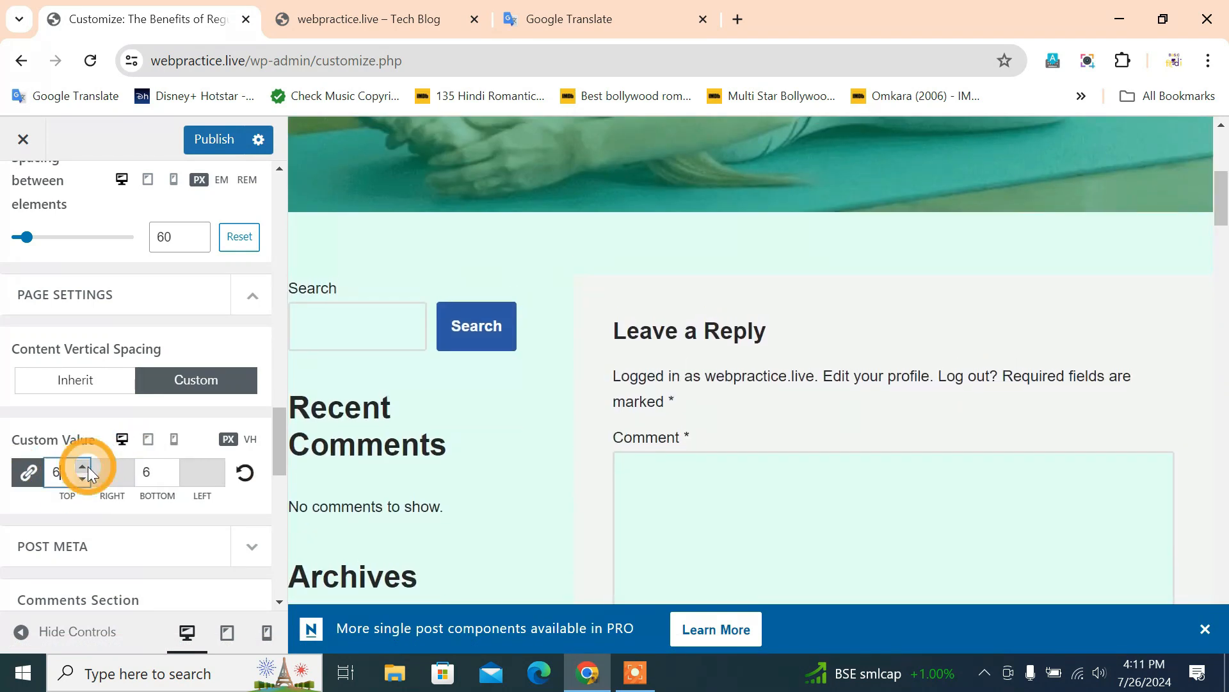
{"action": "left_click", "coordinate": [83, 479]}
{"action": "left_click", "coordinate": [83, 479]}
{"action": "left_click", "coordinate": [83, 479]}
{"action": "left_click", "coordinate": [83, 479]}
{"action": "left_click", "coordinate": [84, 479]}
{"action": "left_click", "coordinate": [83, 479]}
{"action": "left_click", "coordinate": [83, 479]}
{"action": "scroll", "coordinate": [590, 451], "scroll_direction": "down", "scroll_amount": 5}
{"action": "scroll", "coordinate": [586, 448], "scroll_direction": "down", "scroll_amount": 8}
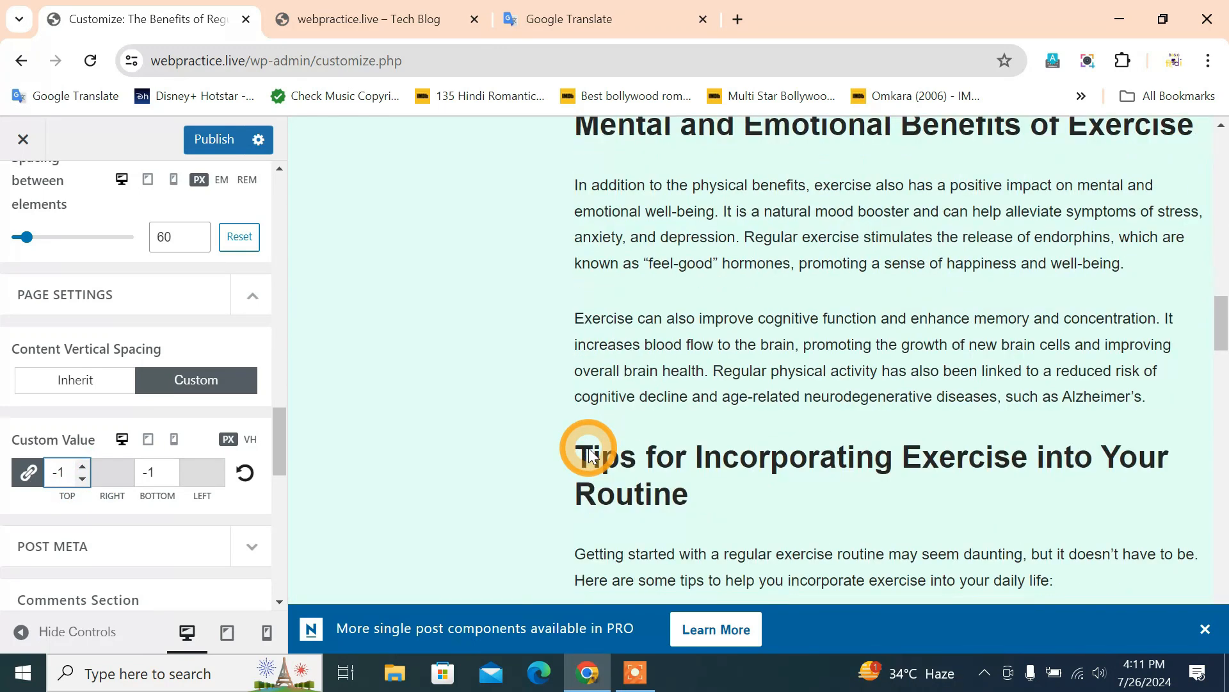
{"action": "double_click", "coordinate": [146, 471]}
{"action": "type", "text": "0"}
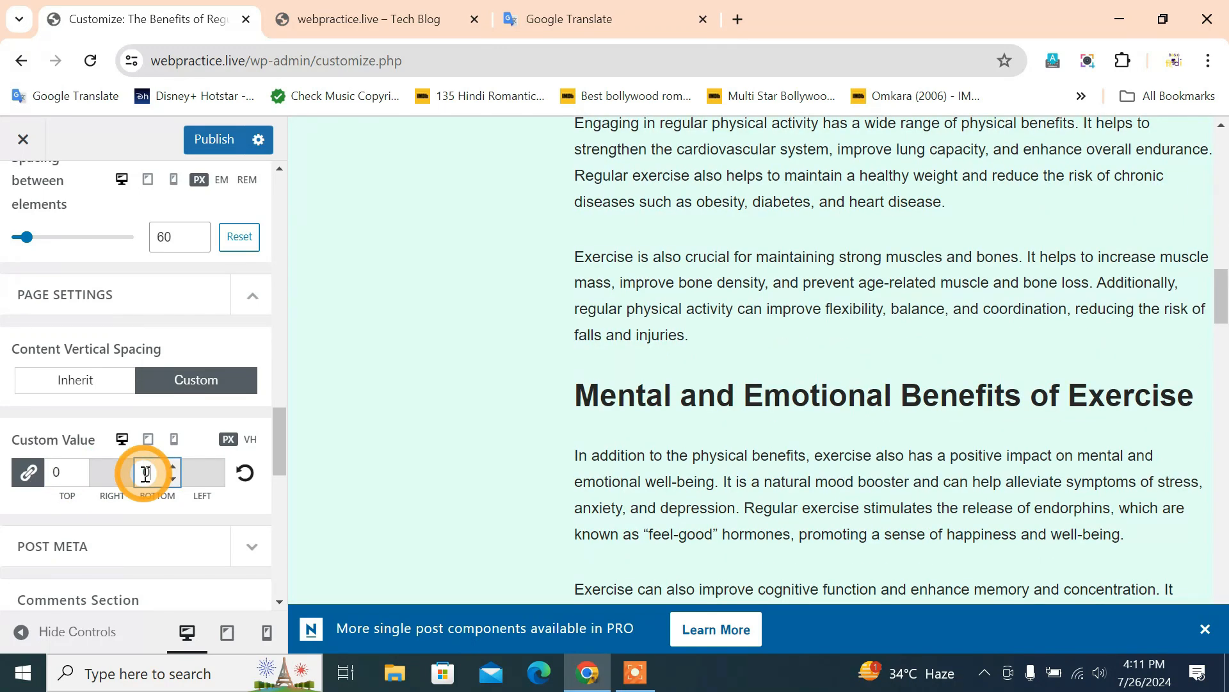
Step: Expand the Post Meta settings and hide the Author, Date and Comments meta on the post cover
{"action": "scroll", "coordinate": [173, 465], "scroll_direction": "down", "scroll_amount": 3}
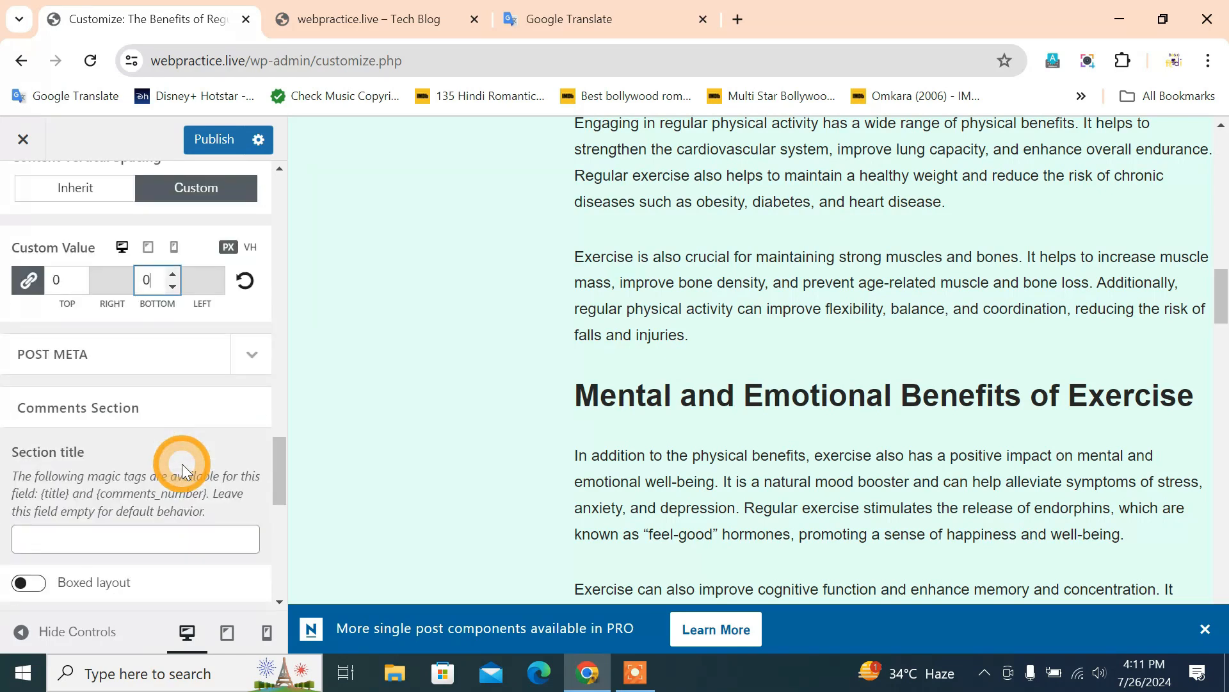
{"action": "left_click", "coordinate": [252, 354]}
{"action": "scroll", "coordinate": [662, 385], "scroll_direction": "up", "scroll_amount": 5}
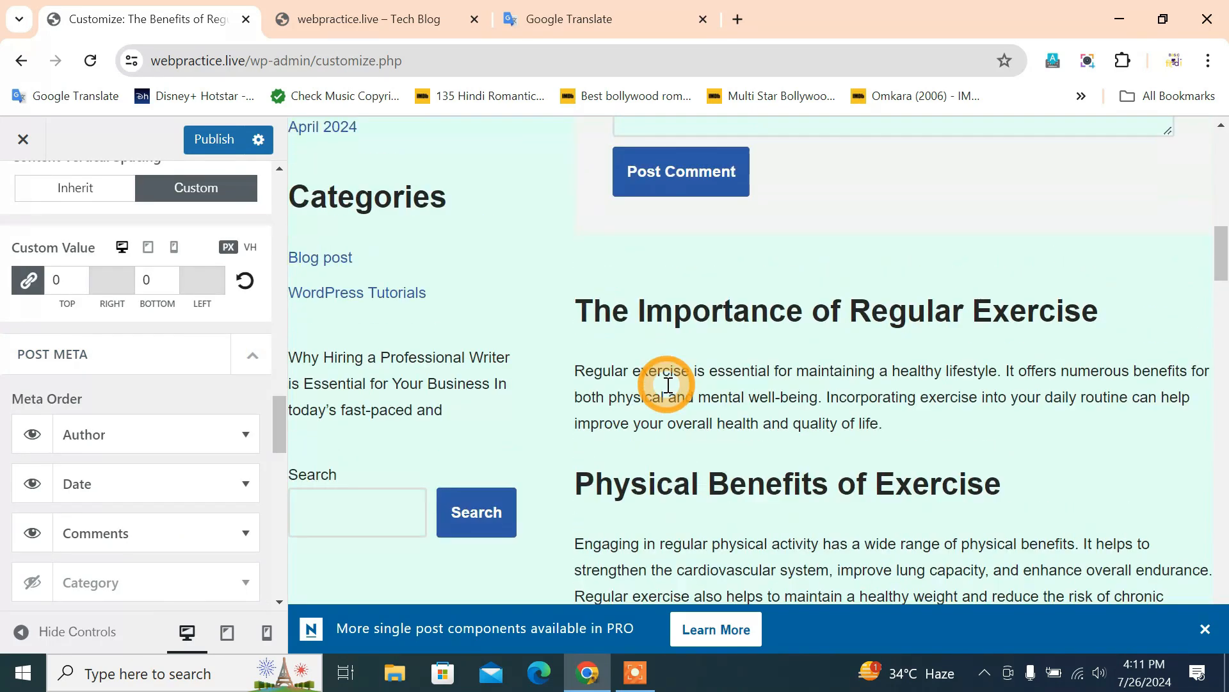
{"action": "scroll", "coordinate": [666, 384], "scroll_direction": "up", "scroll_amount": 10}
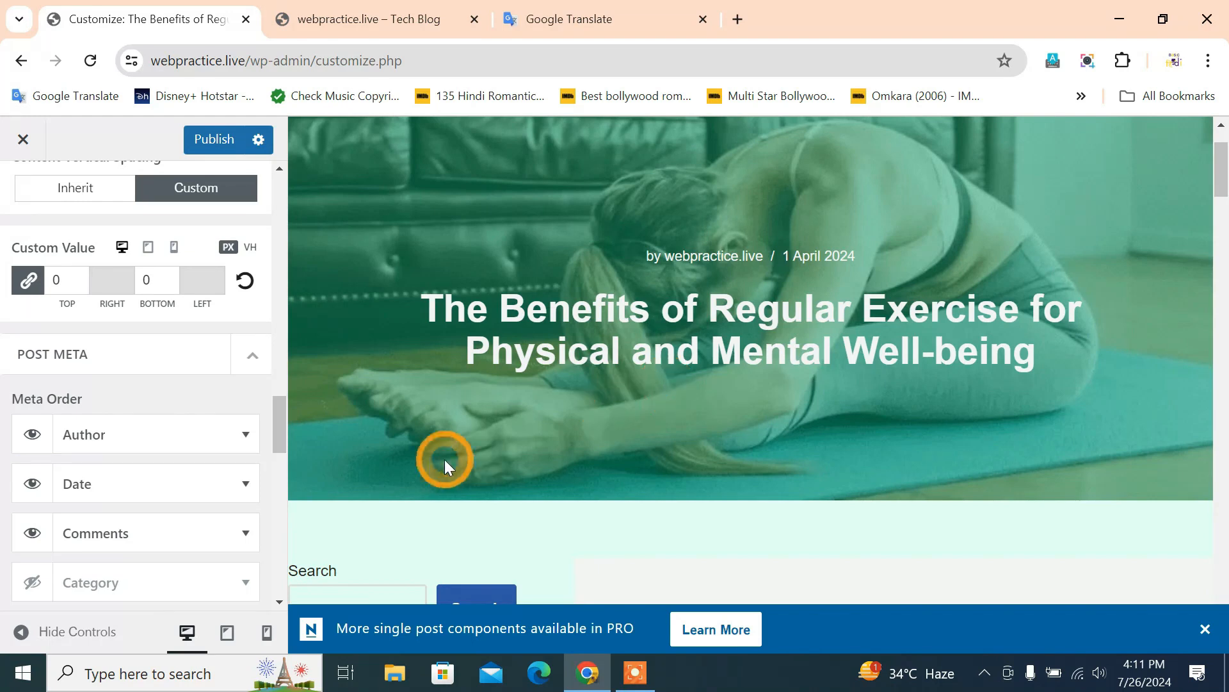
{"action": "left_click", "coordinate": [32, 434]}
{"action": "left_click", "coordinate": [33, 482]}
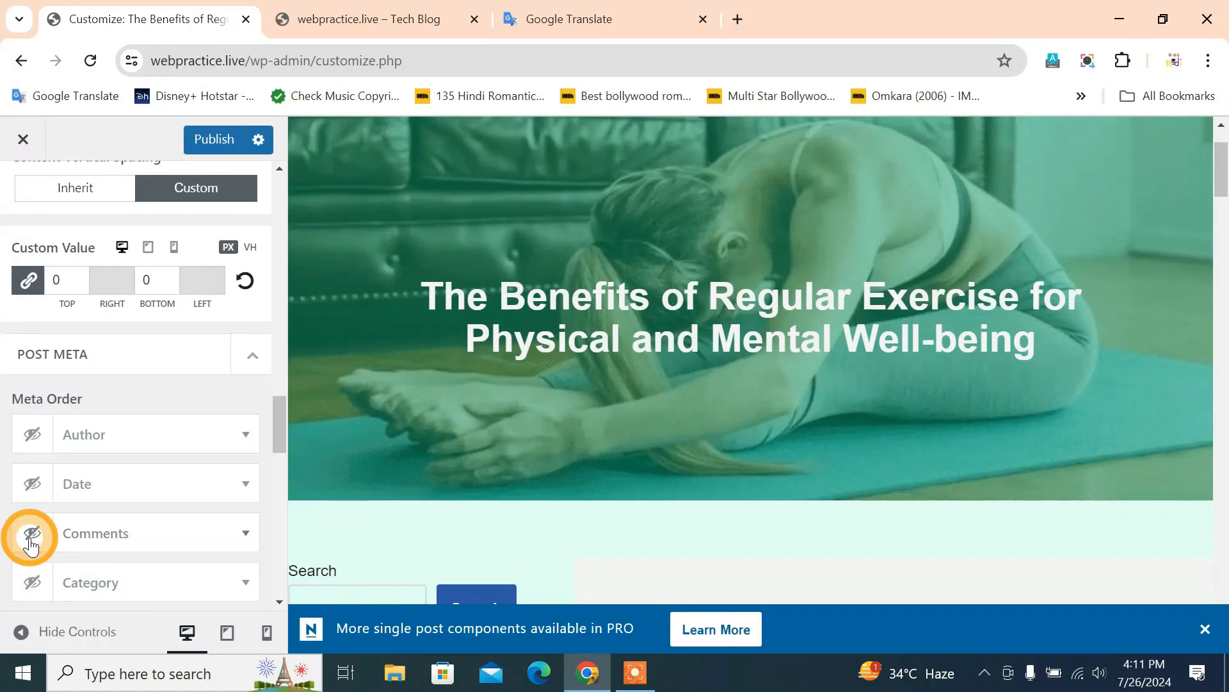
{"action": "left_click", "coordinate": [30, 545]}
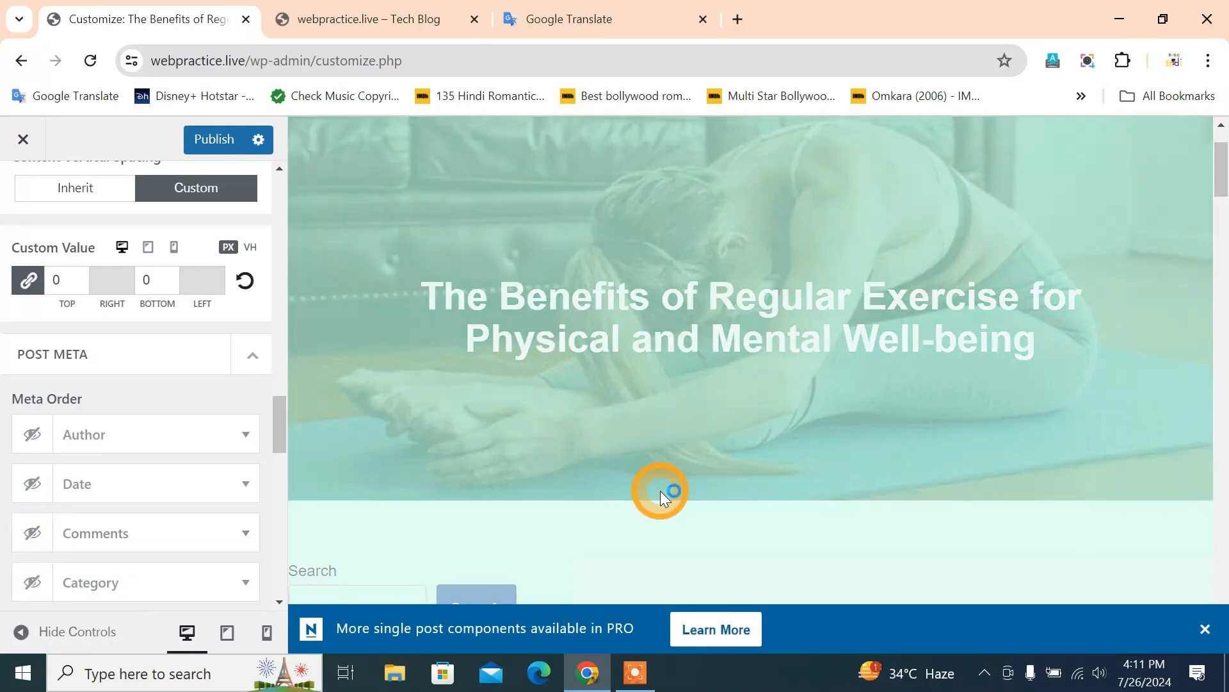
{"action": "scroll", "coordinate": [660, 490], "scroll_direction": "down", "scroll_amount": 5}
{"action": "scroll", "coordinate": [695, 467], "scroll_direction": "down", "scroll_amount": 4}
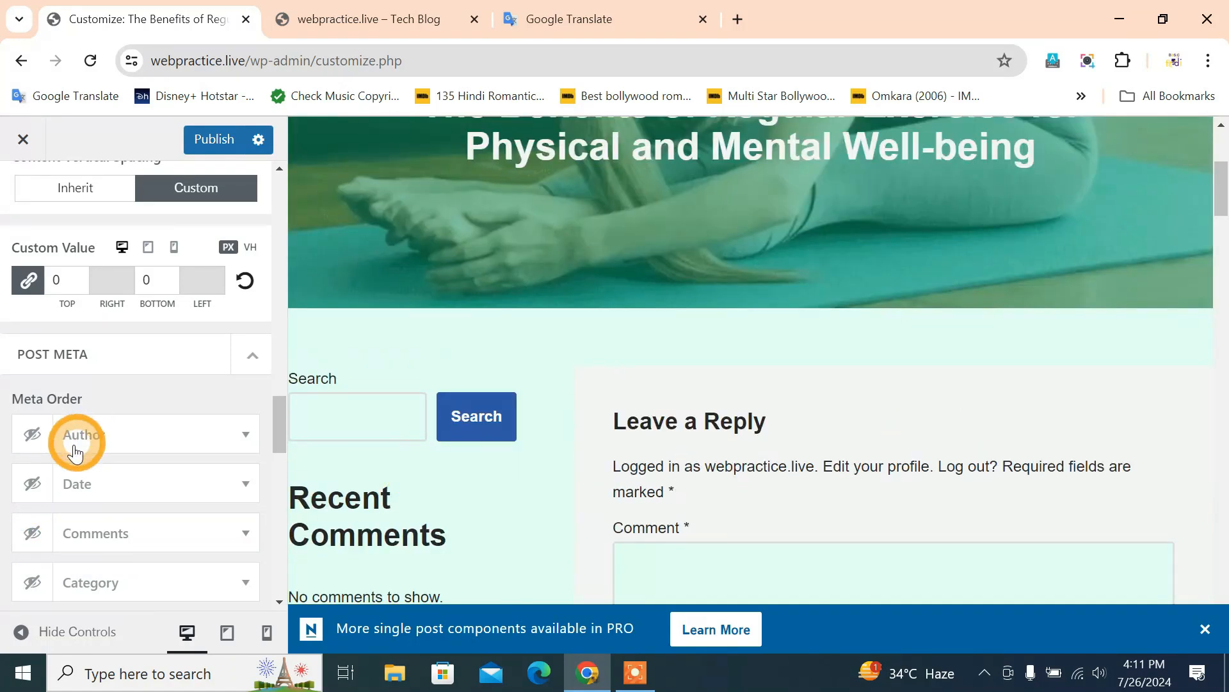
Step: Make the Author, Date, Comments and Category post meta visible and review the post preview
{"action": "left_click", "coordinate": [32, 433]}
{"action": "left_click", "coordinate": [32, 531]}
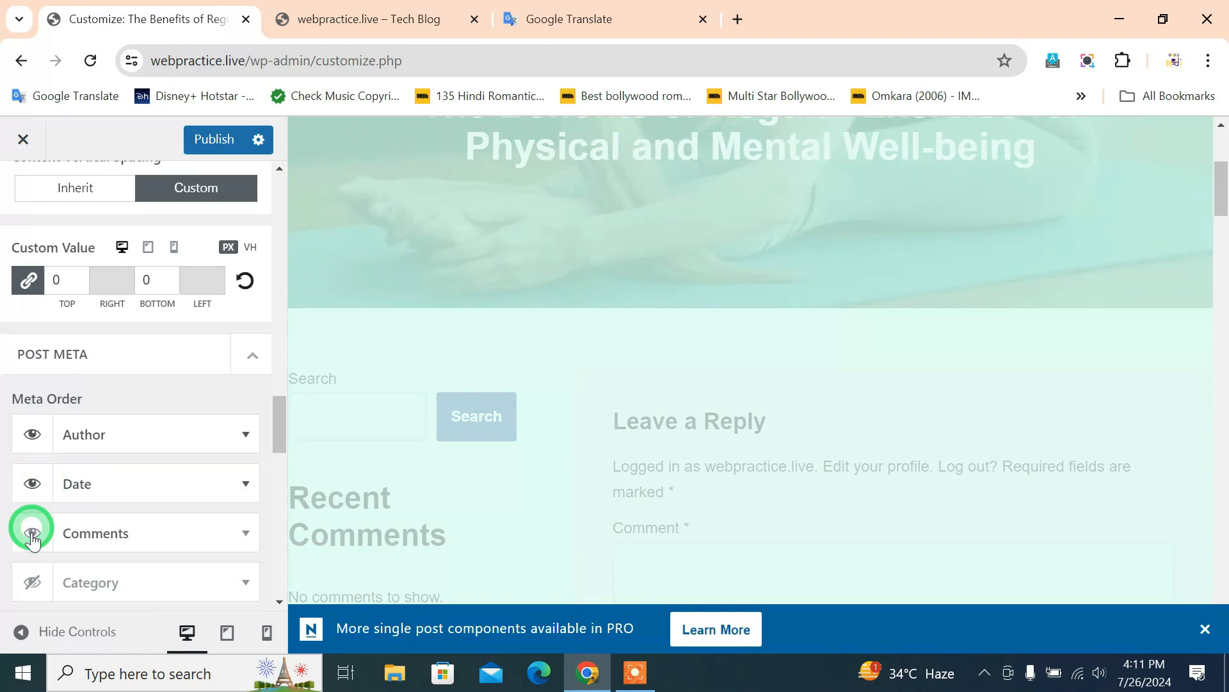
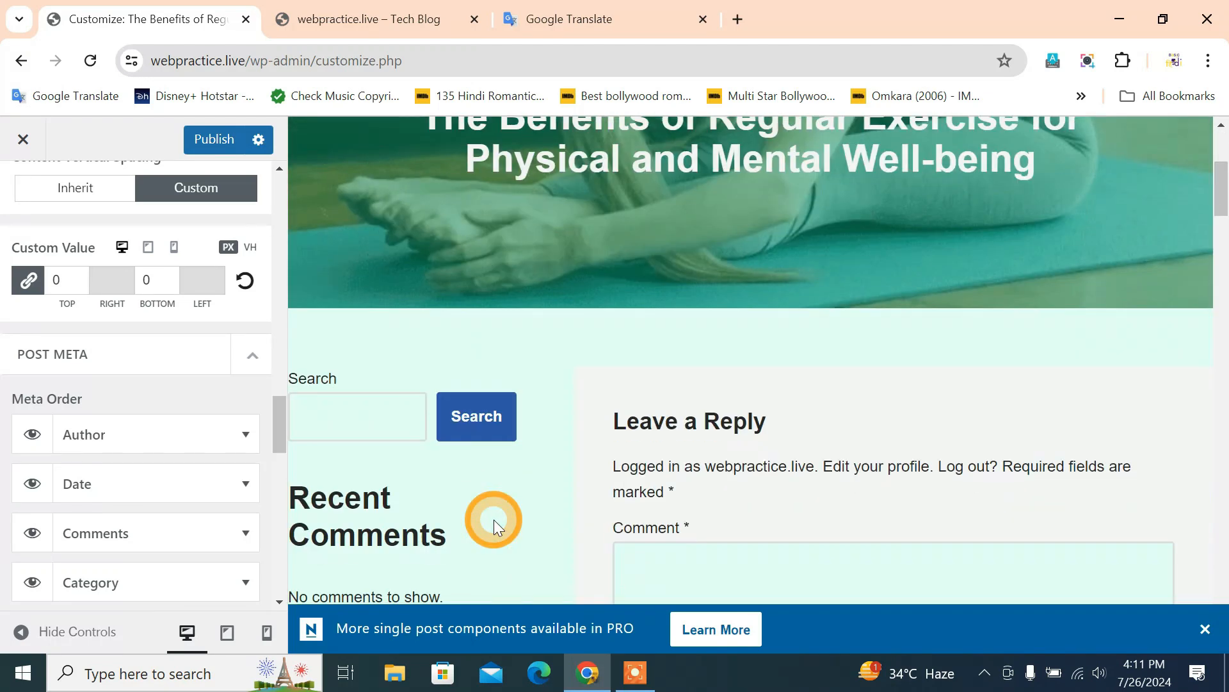
{"action": "scroll", "coordinate": [494, 520], "scroll_direction": "down", "scroll_amount": 5}
{"action": "scroll", "coordinate": [493, 520], "scroll_direction": "down", "scroll_amount": 6}
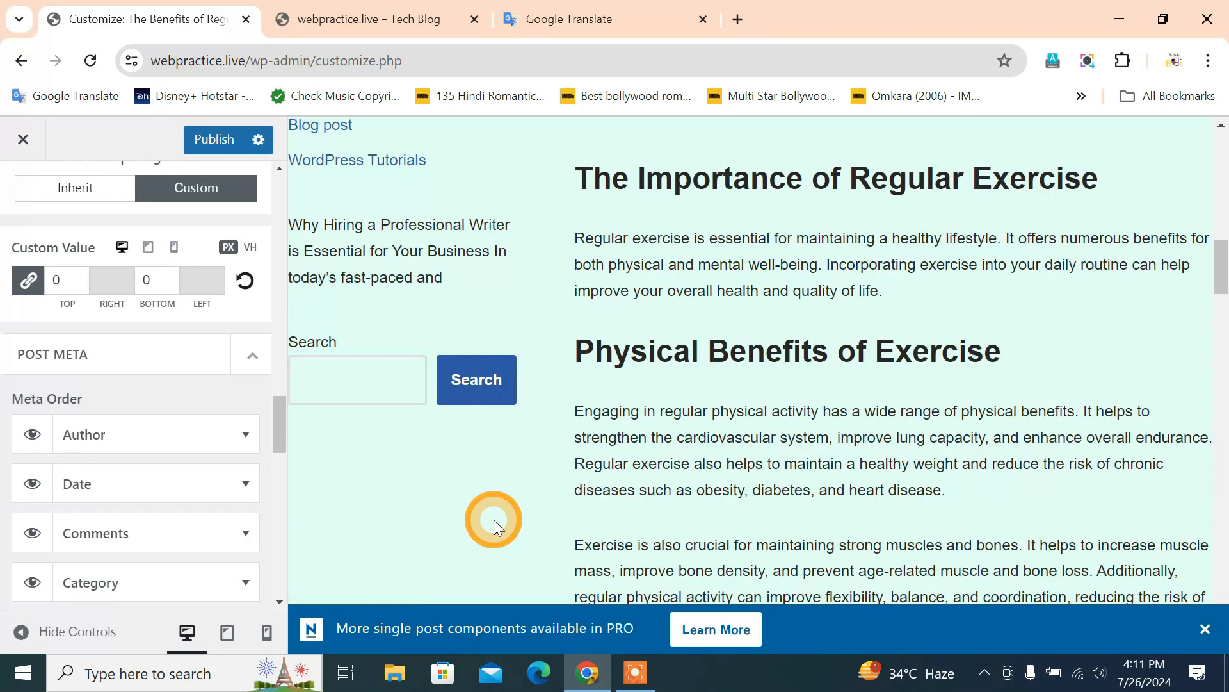
Step: Review the remaining Post Meta, Comments Section and Submit Form Section settings alongside the post's cover and comment form
{"action": "scroll", "coordinate": [494, 520], "scroll_direction": "down", "scroll_amount": 2}
{"action": "scroll", "coordinate": [228, 494], "scroll_direction": "down", "scroll_amount": 5}
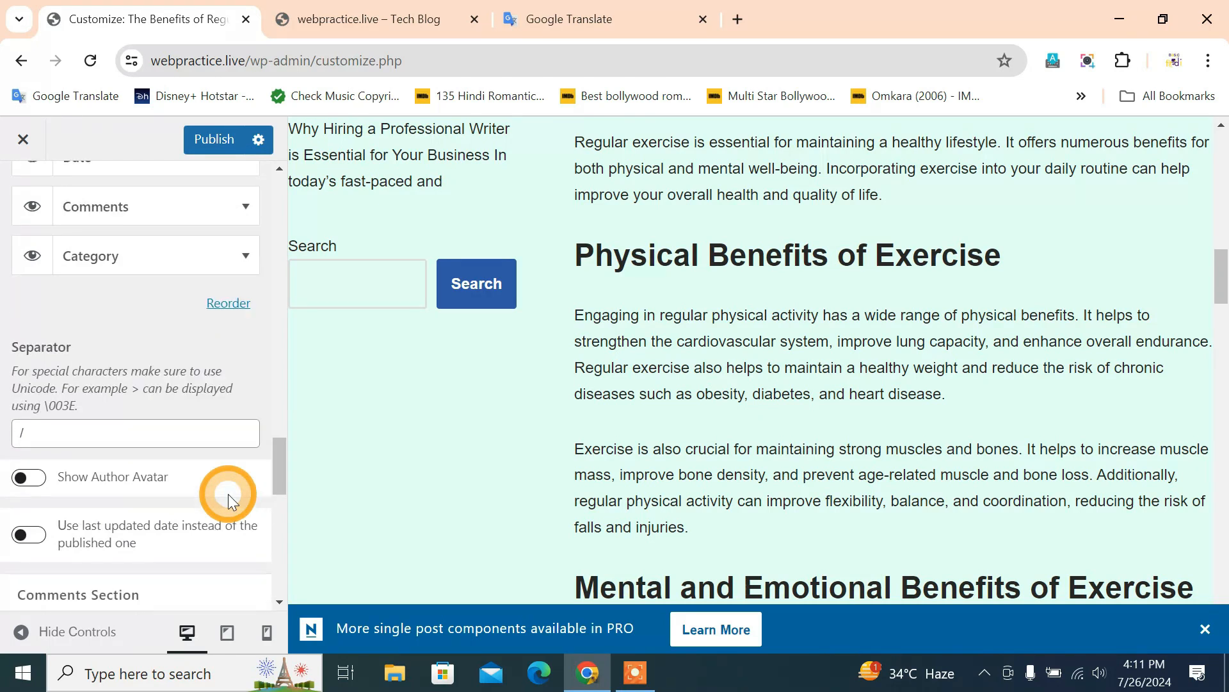
{"action": "scroll", "coordinate": [228, 494], "scroll_direction": "down", "scroll_amount": 1}
{"action": "scroll", "coordinate": [729, 428], "scroll_direction": "up", "scroll_amount": 6}
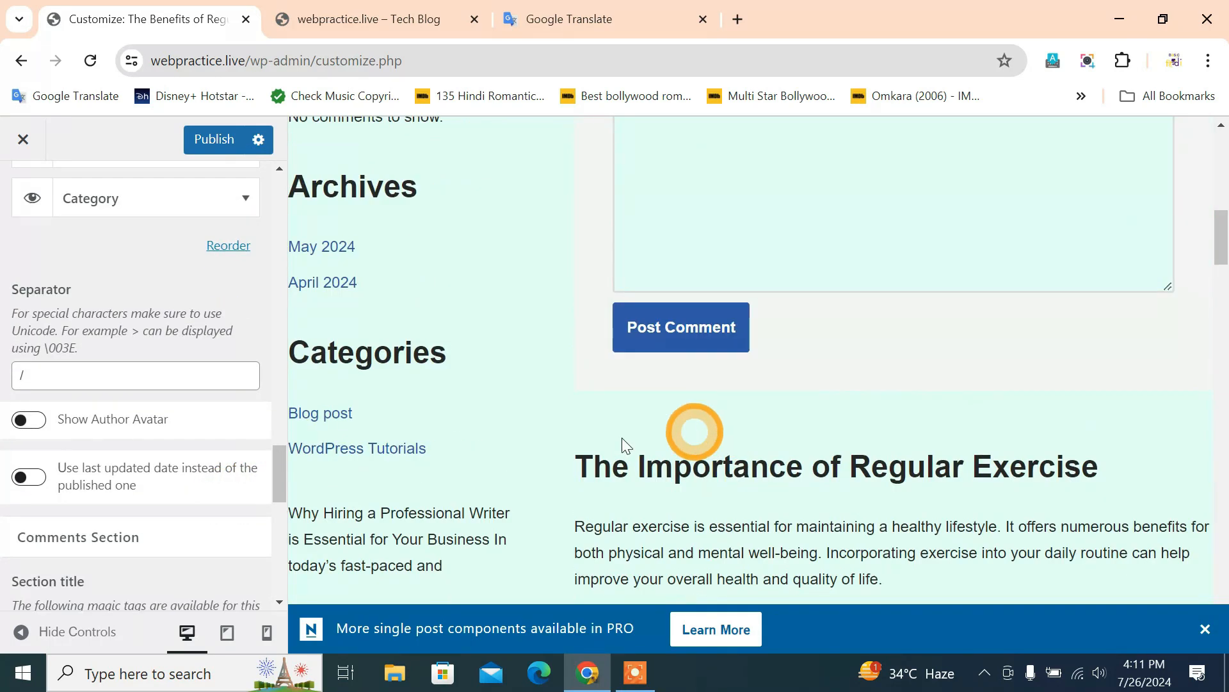
{"action": "scroll", "coordinate": [216, 444], "scroll_direction": "down", "scroll_amount": 3}
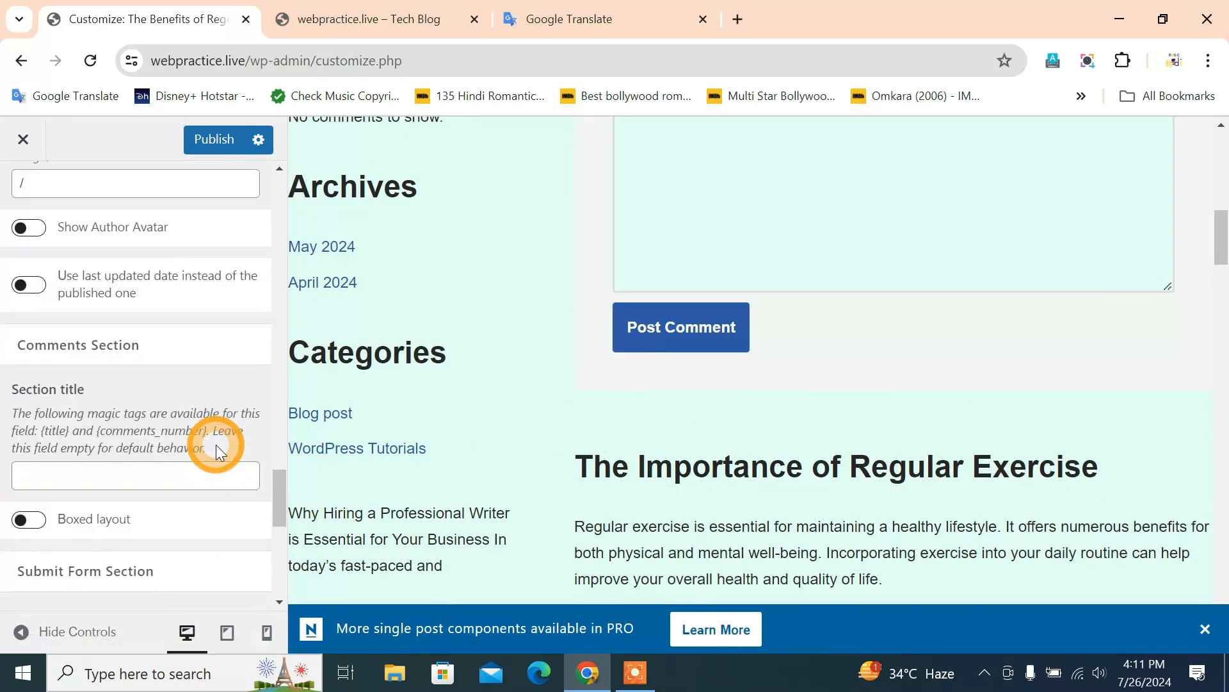
{"action": "scroll", "coordinate": [208, 470], "scroll_direction": "down", "scroll_amount": 6}
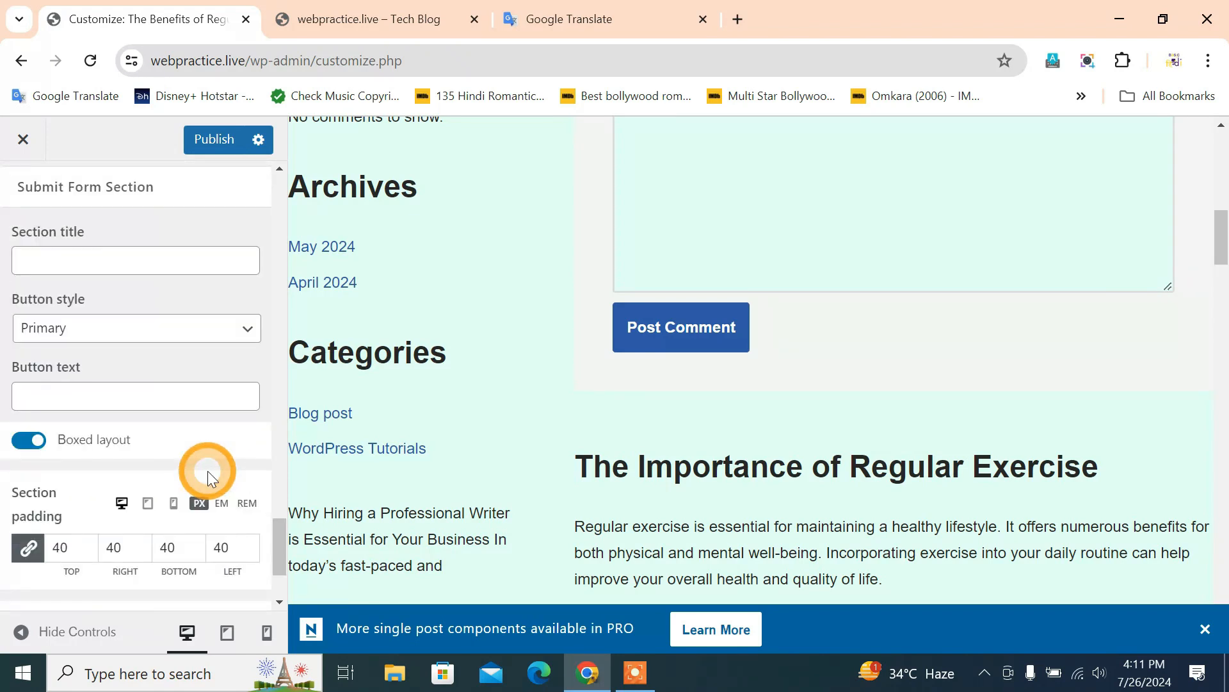
{"action": "scroll", "coordinate": [208, 470], "scroll_direction": "down", "scroll_amount": 3}
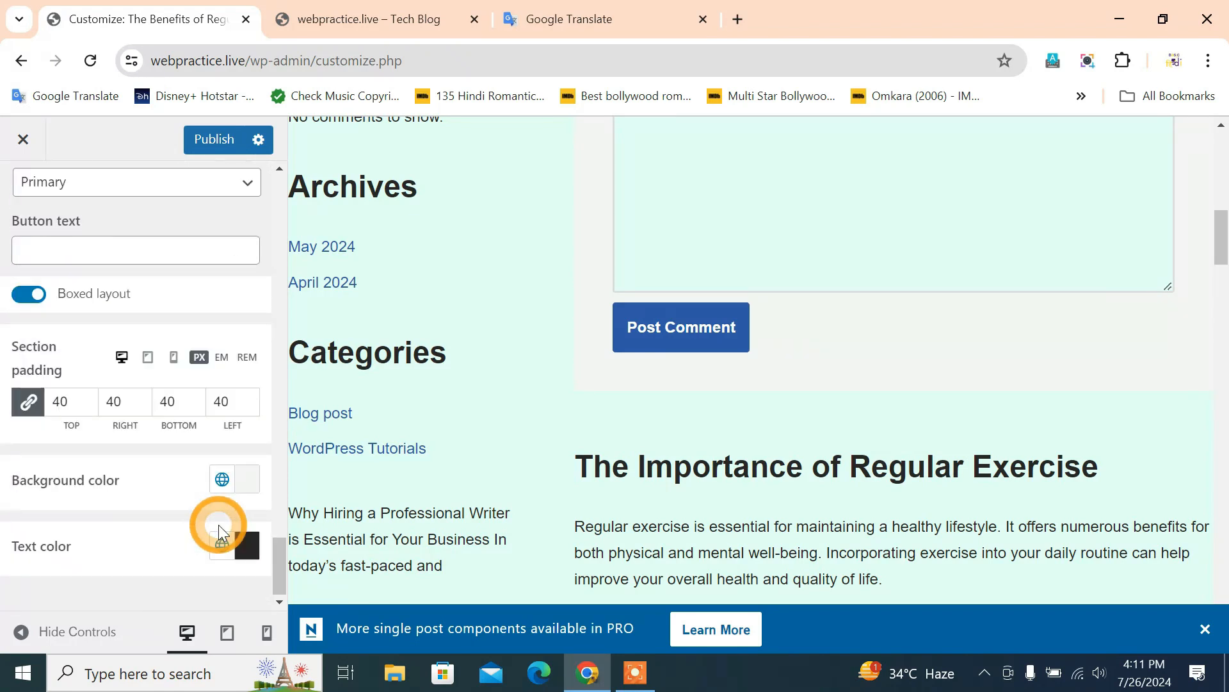
{"action": "scroll", "coordinate": [856, 420], "scroll_direction": "down", "scroll_amount": 3}
{"action": "scroll", "coordinate": [820, 472], "scroll_direction": "up", "scroll_amount": 11}
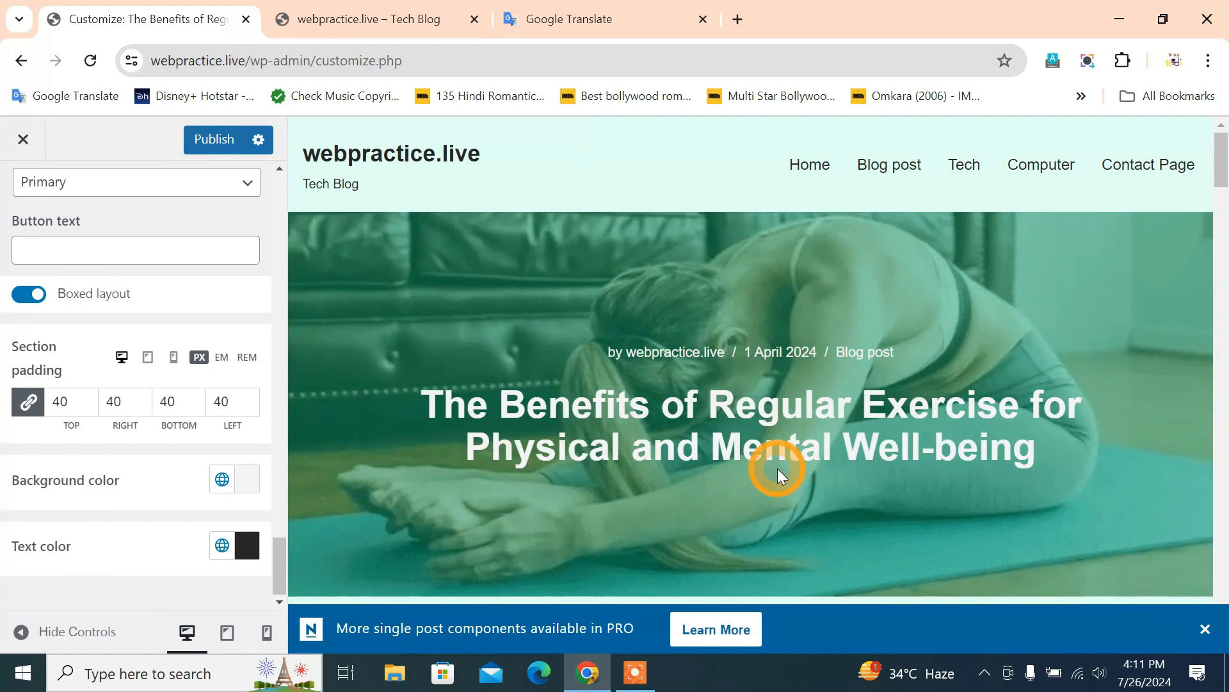
{"action": "scroll", "coordinate": [778, 467], "scroll_direction": "down", "scroll_amount": 10}
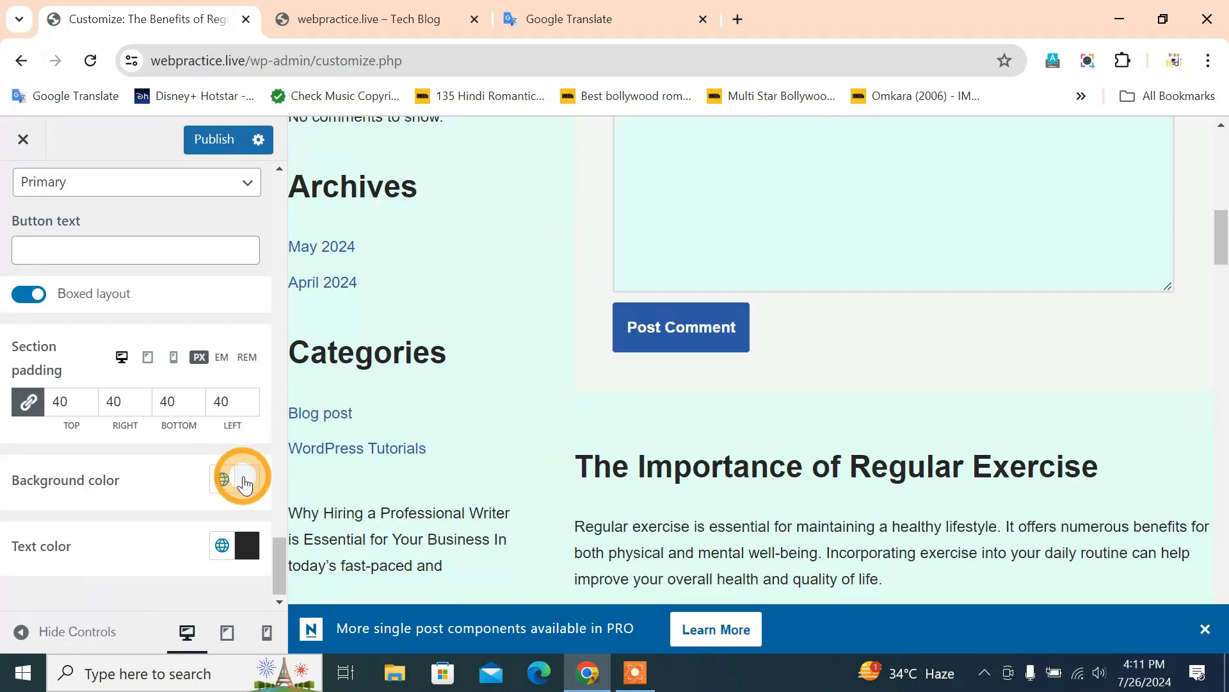
Step: Try a custom red background color for the Submit Form Section and look over the post preview
{"action": "left_click", "coordinate": [245, 484]}
{"action": "left_click_drag", "start_coordinate": [359, 252], "coordinate": [376, 228]}
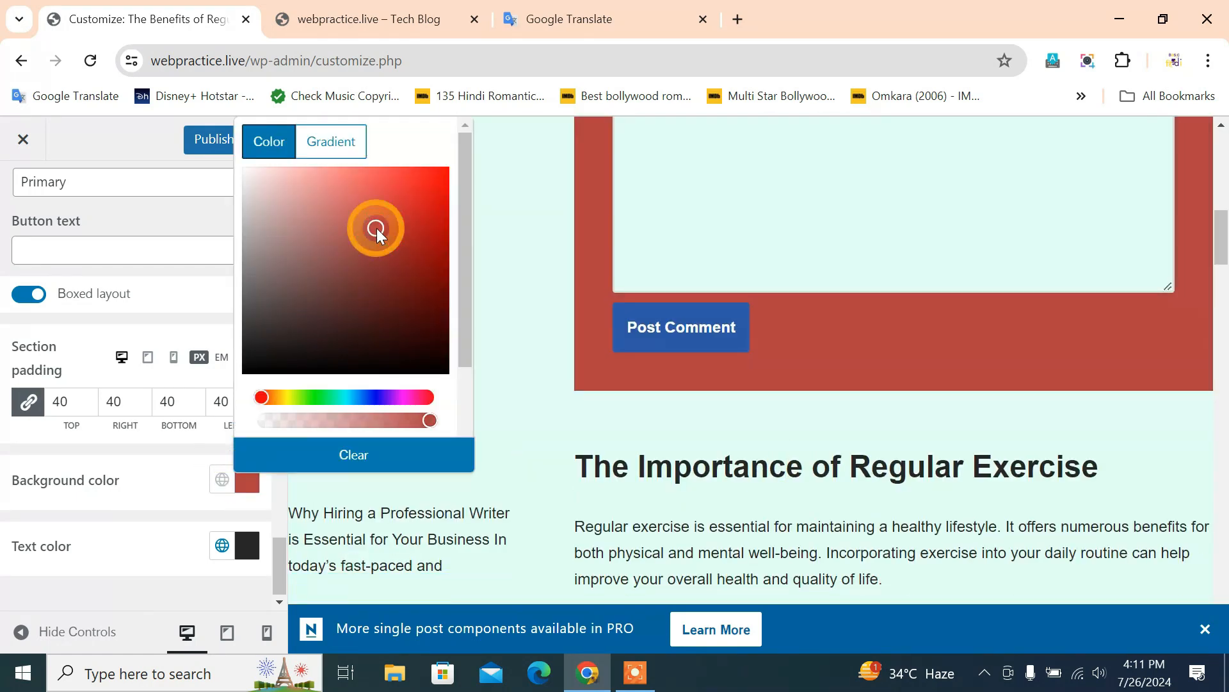
{"action": "left_click", "coordinate": [834, 443]}
{"action": "scroll", "coordinate": [834, 443], "scroll_direction": "down", "scroll_amount": 15}
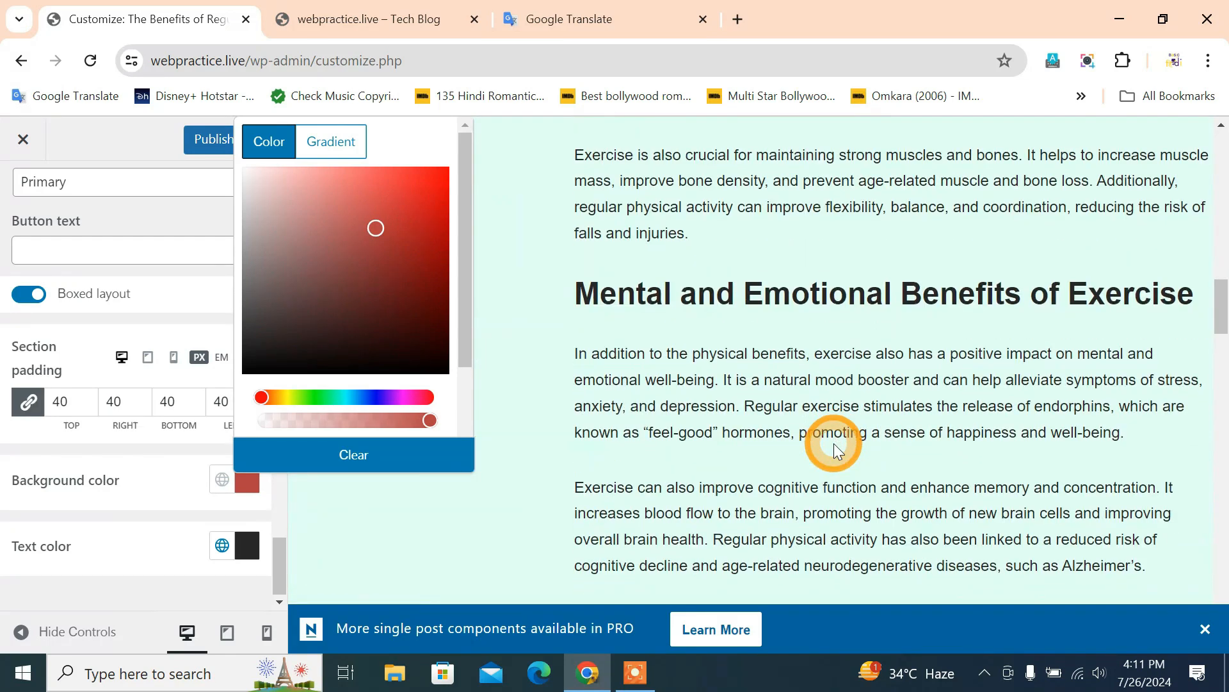
{"action": "scroll", "coordinate": [833, 443], "scroll_direction": "up", "scroll_amount": 5}
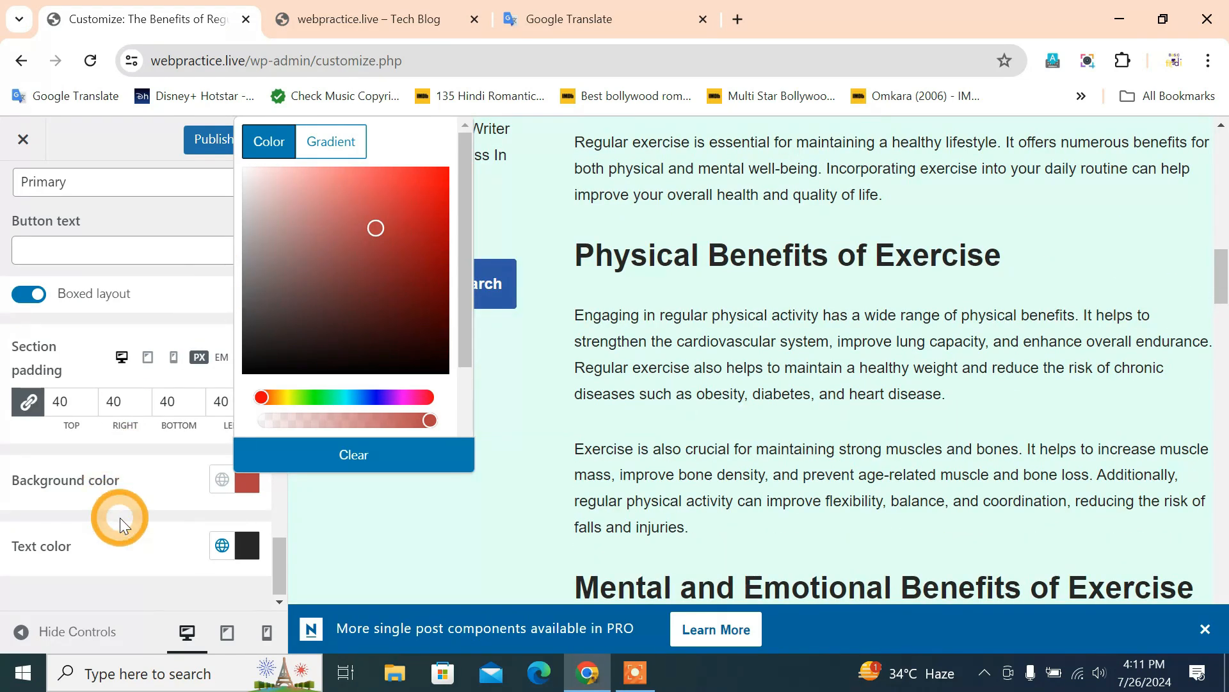
{"action": "left_click", "coordinate": [148, 478]}
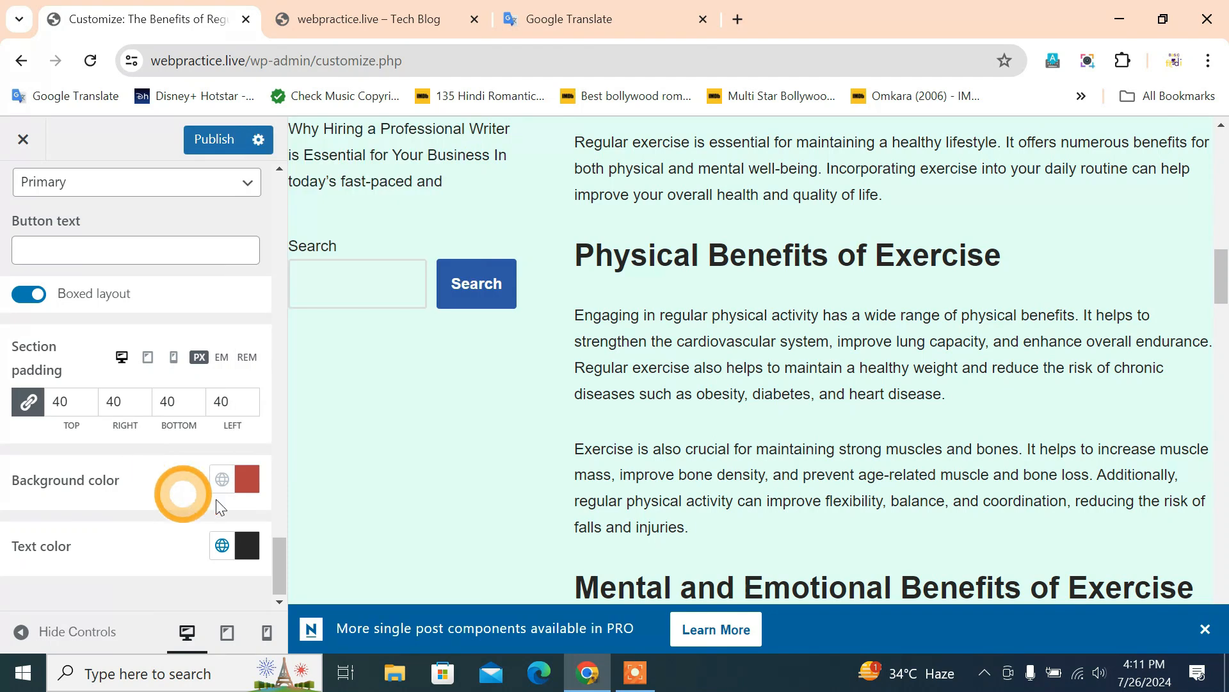
Step: Set the Submit Form Section's background color to the global color Text Dark Background
{"action": "left_click", "coordinate": [221, 480]}
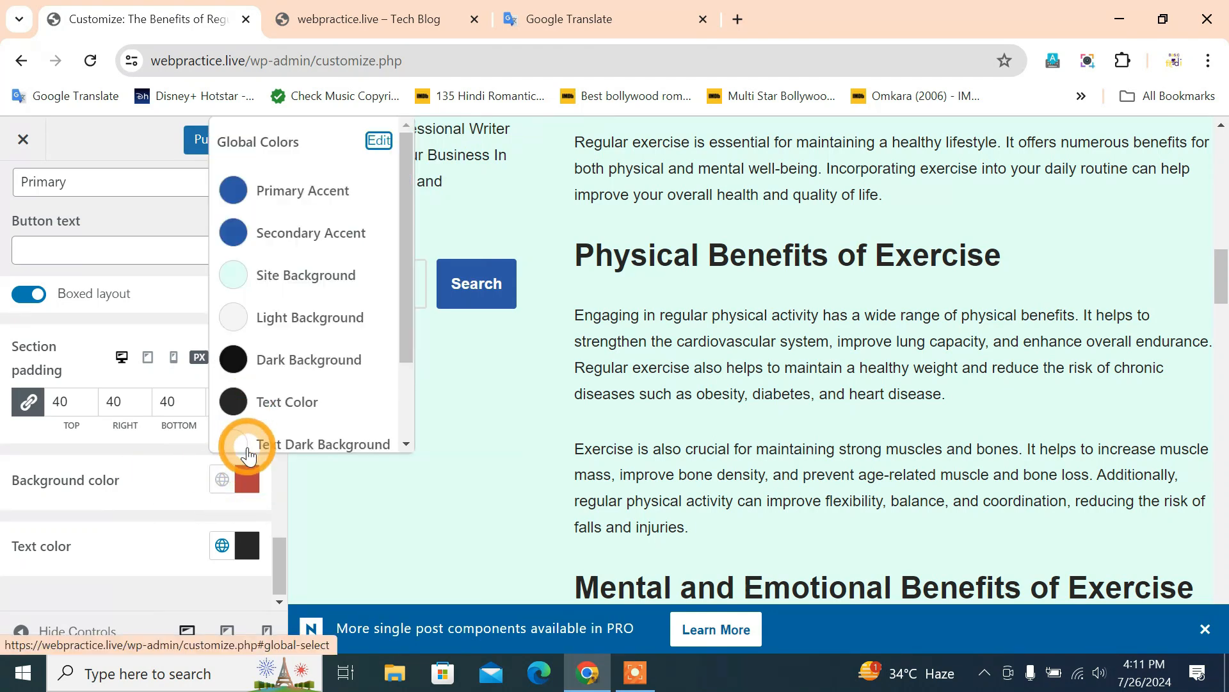
{"action": "left_click", "coordinate": [239, 443]}
Step: Try the red text color DD2020 for the Submit Form Section and check the Leave a Reply form in the preview
{"action": "left_click", "coordinate": [248, 543]}
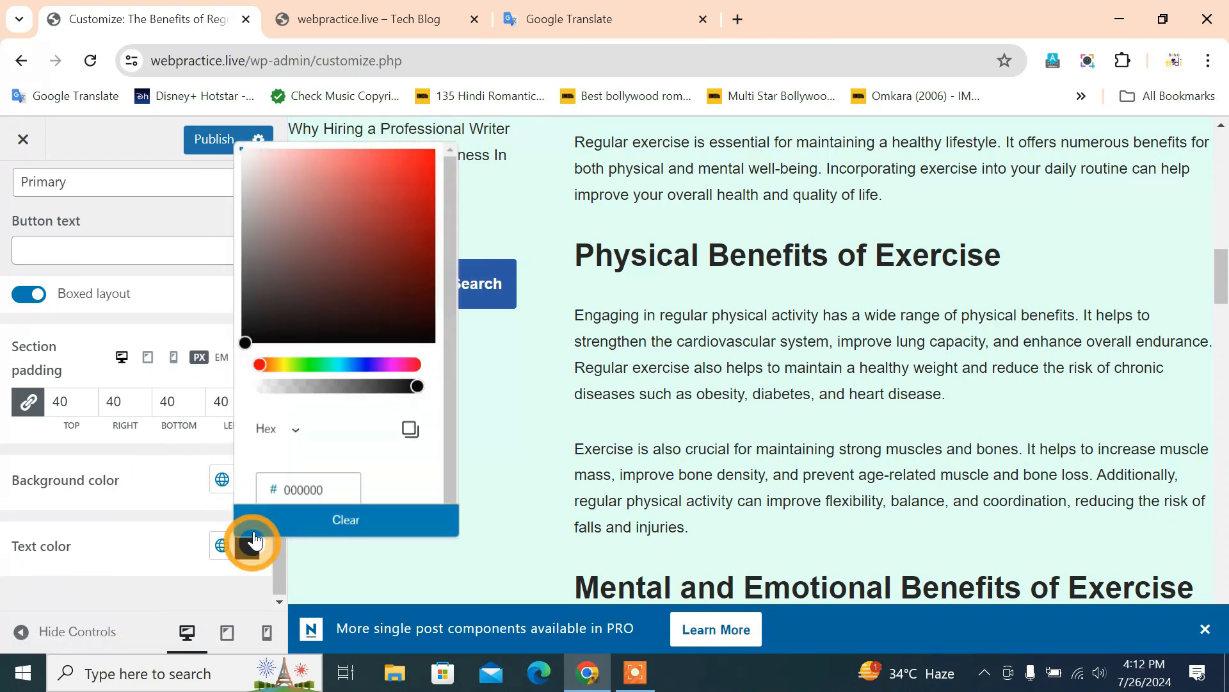
{"action": "left_click", "coordinate": [413, 159]}
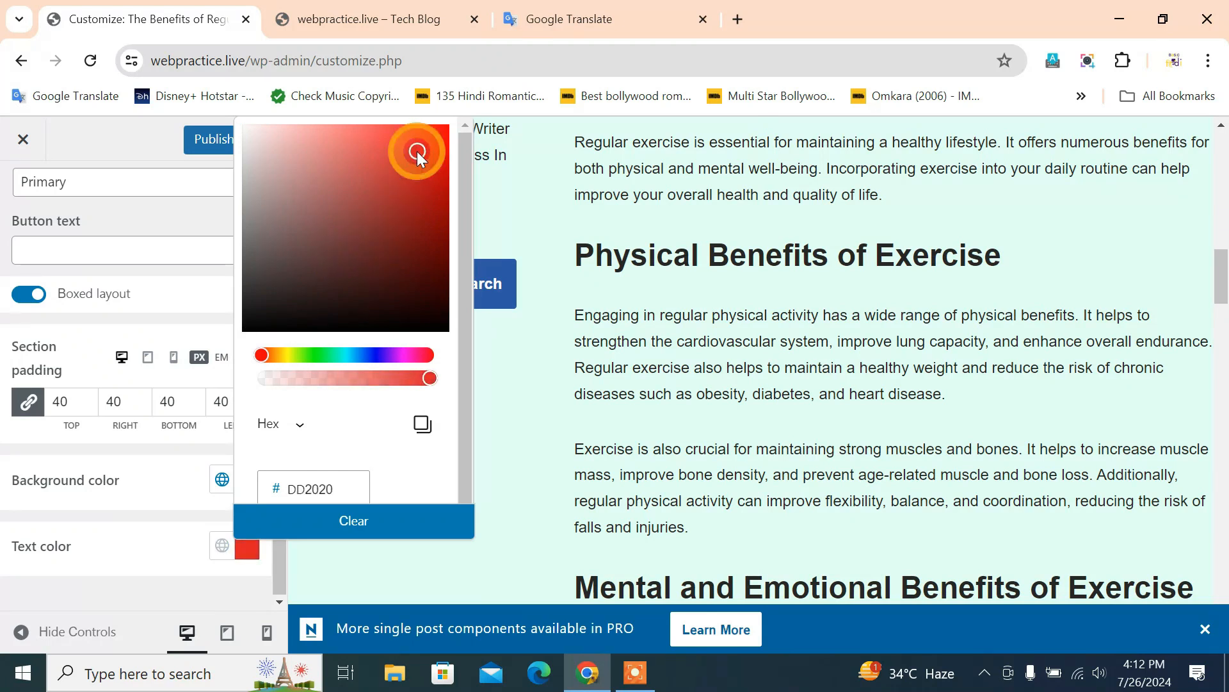
{"action": "scroll", "coordinate": [811, 405], "scroll_direction": "up", "scroll_amount": 8}
{"action": "scroll", "coordinate": [669, 434], "scroll_direction": "down", "scroll_amount": 3}
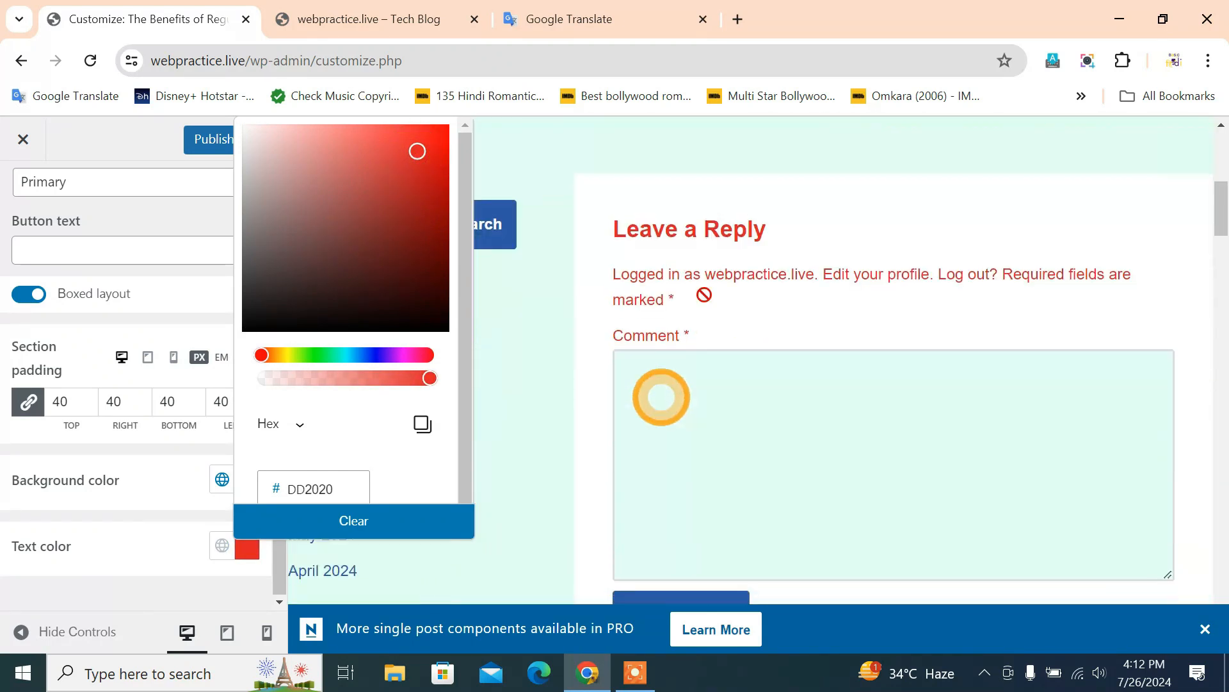
{"action": "left_click", "coordinate": [159, 536]}
{"action": "scroll", "coordinate": [119, 493], "scroll_direction": "up", "scroll_amount": 20}
{"action": "scroll", "coordinate": [118, 493], "scroll_direction": "down", "scroll_amount": 20}
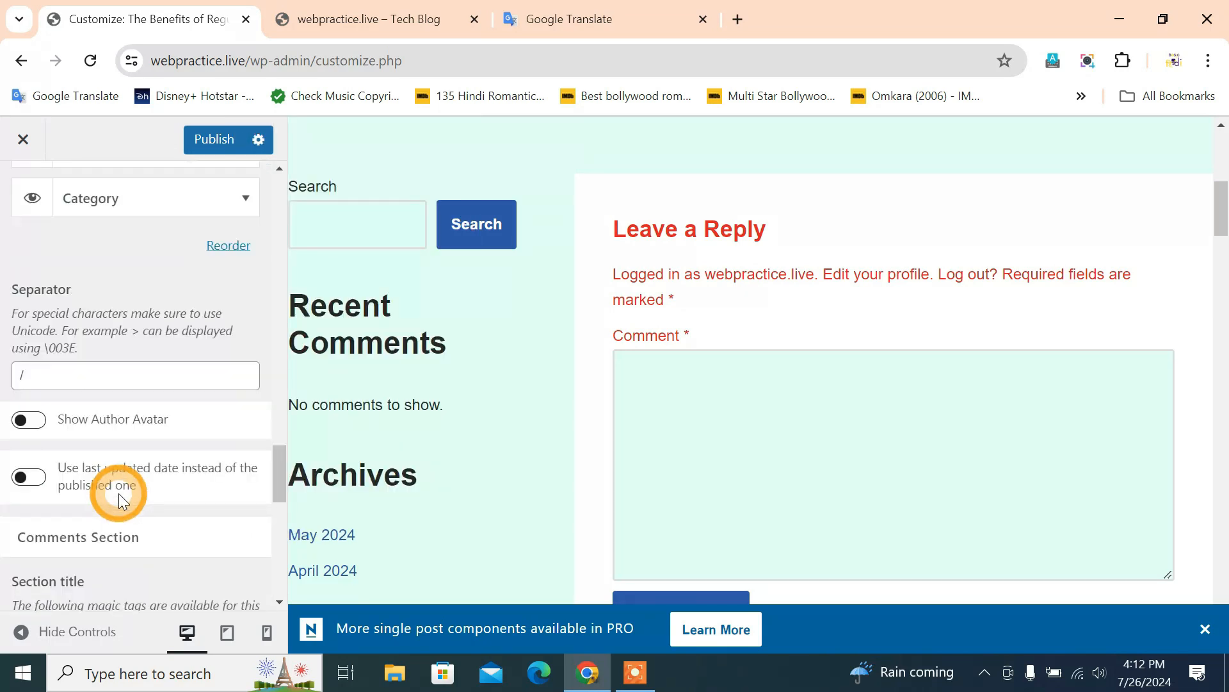
Step: Set the Submit Form Section's text color to the global color Text Dark Background
{"action": "scroll", "coordinate": [118, 493], "scroll_direction": "down", "scroll_amount": 5}
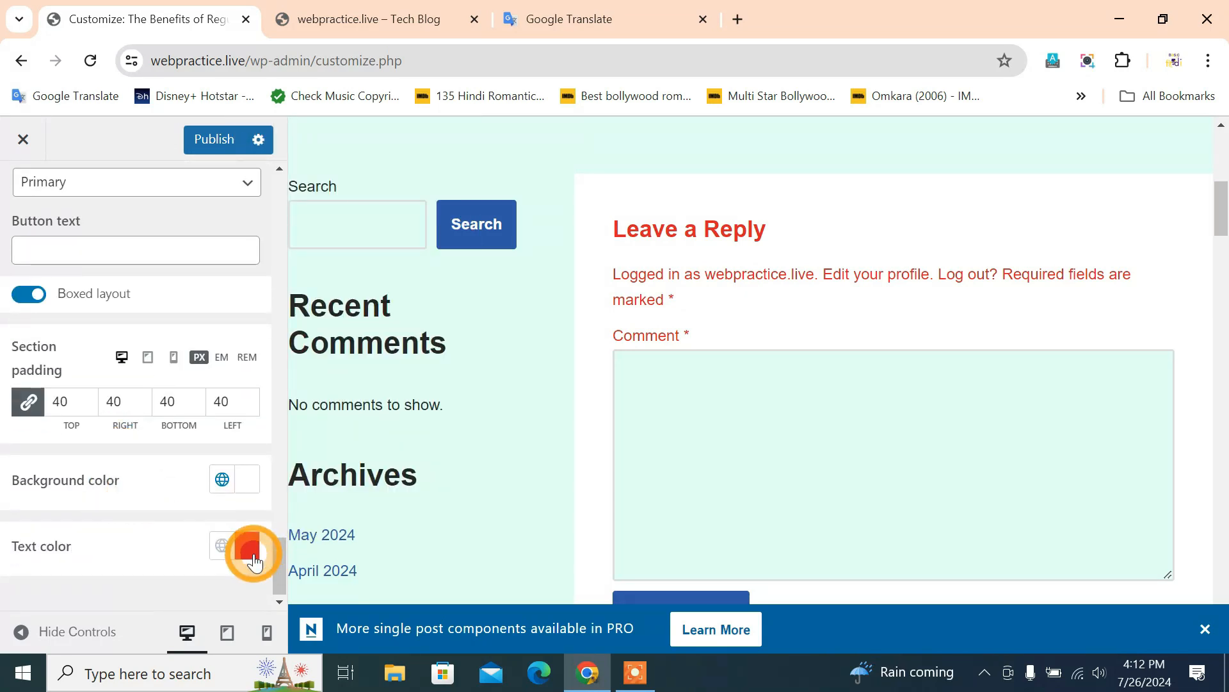
{"action": "left_click", "coordinate": [250, 550]}
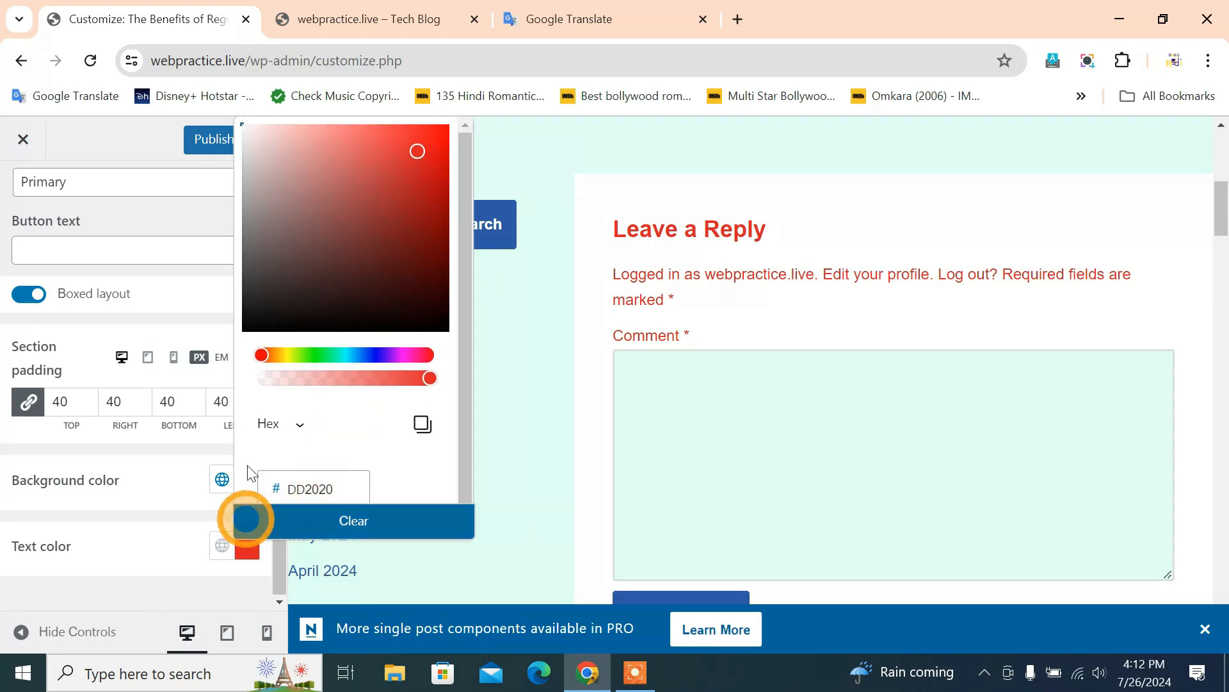
{"action": "left_click", "coordinate": [222, 545]}
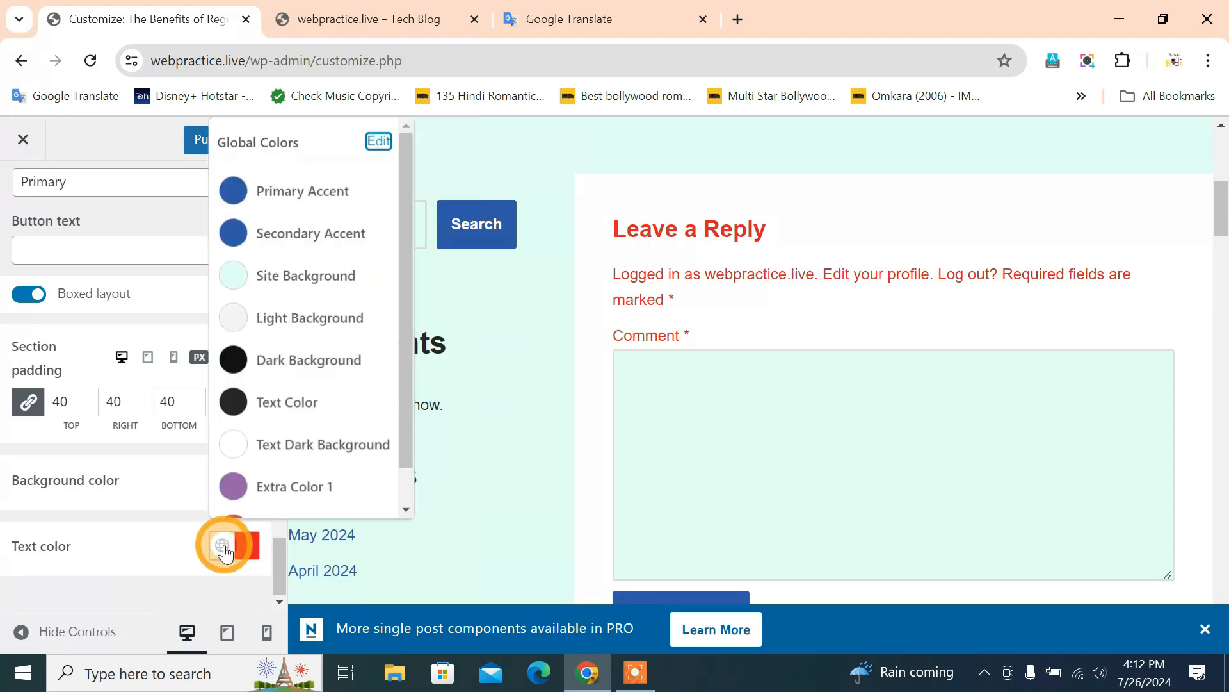
{"action": "left_click", "coordinate": [249, 437]}
Step: Open the Page layout settings and load the Contact Page in the preview to look it over
{"action": "scroll", "coordinate": [127, 536], "scroll_direction": "up", "scroll_amount": 10}
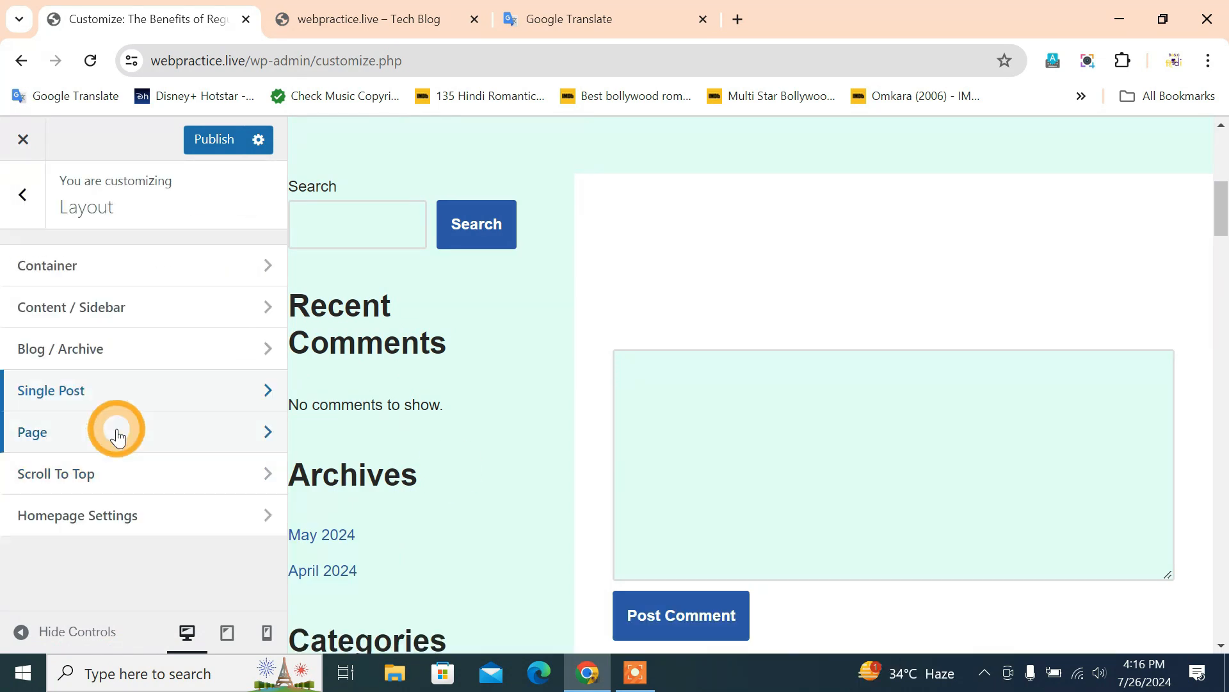
{"action": "left_click", "coordinate": [116, 431]}
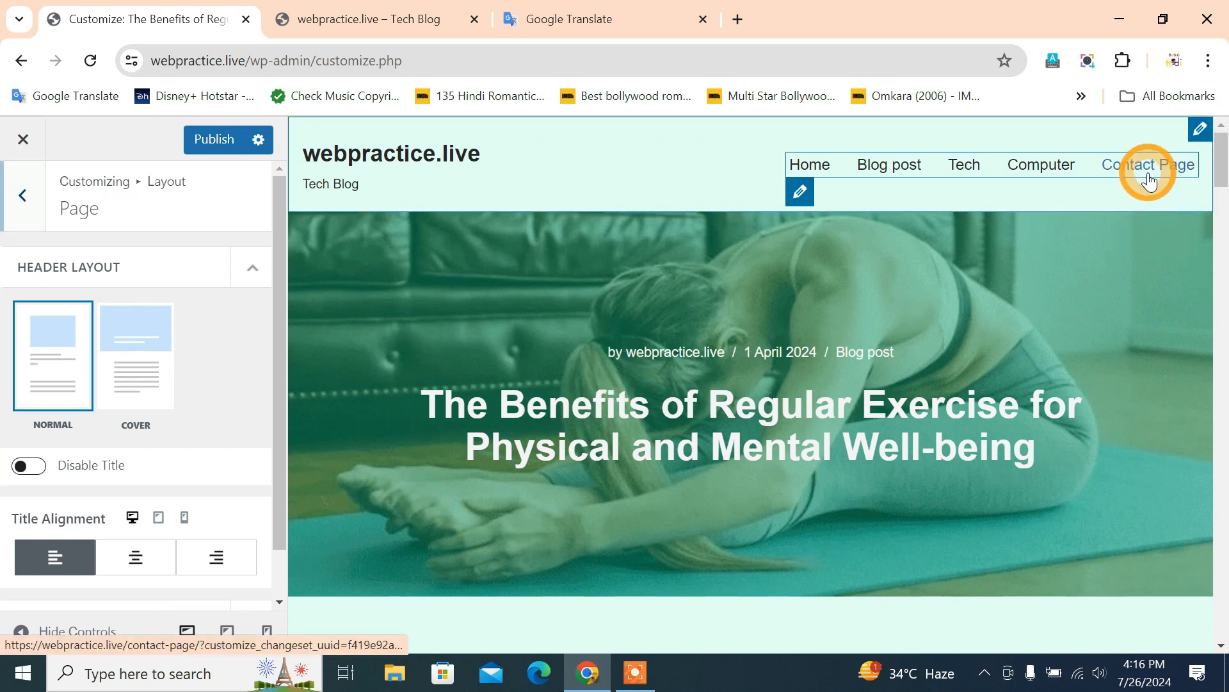
{"action": "left_click", "coordinate": [1149, 181]}
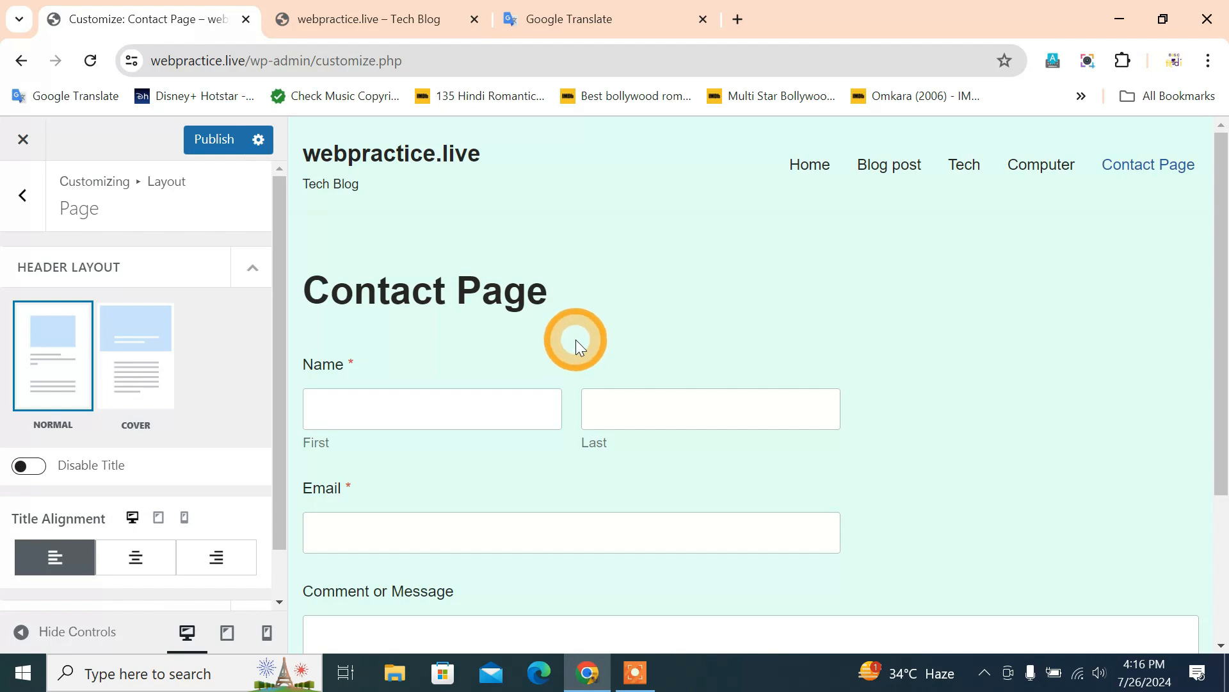
{"action": "scroll", "coordinate": [659, 481], "scroll_direction": "down", "scroll_amount": 3}
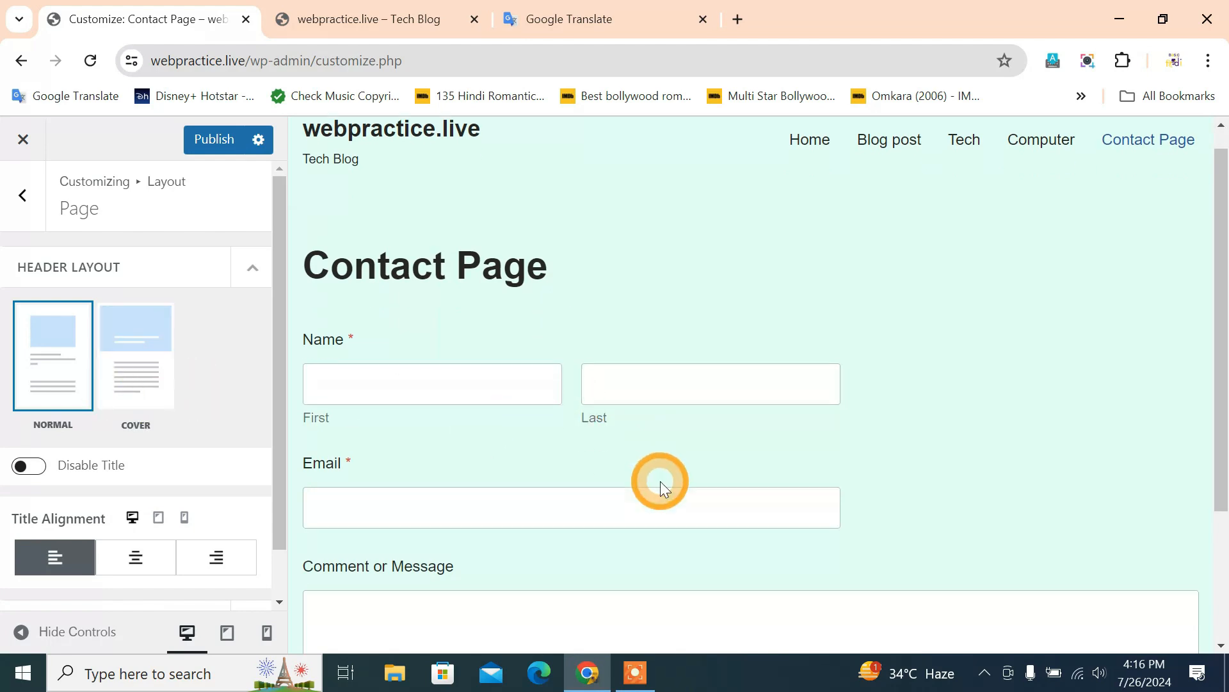
{"action": "scroll", "coordinate": [660, 481], "scroll_direction": "up", "scroll_amount": 3}
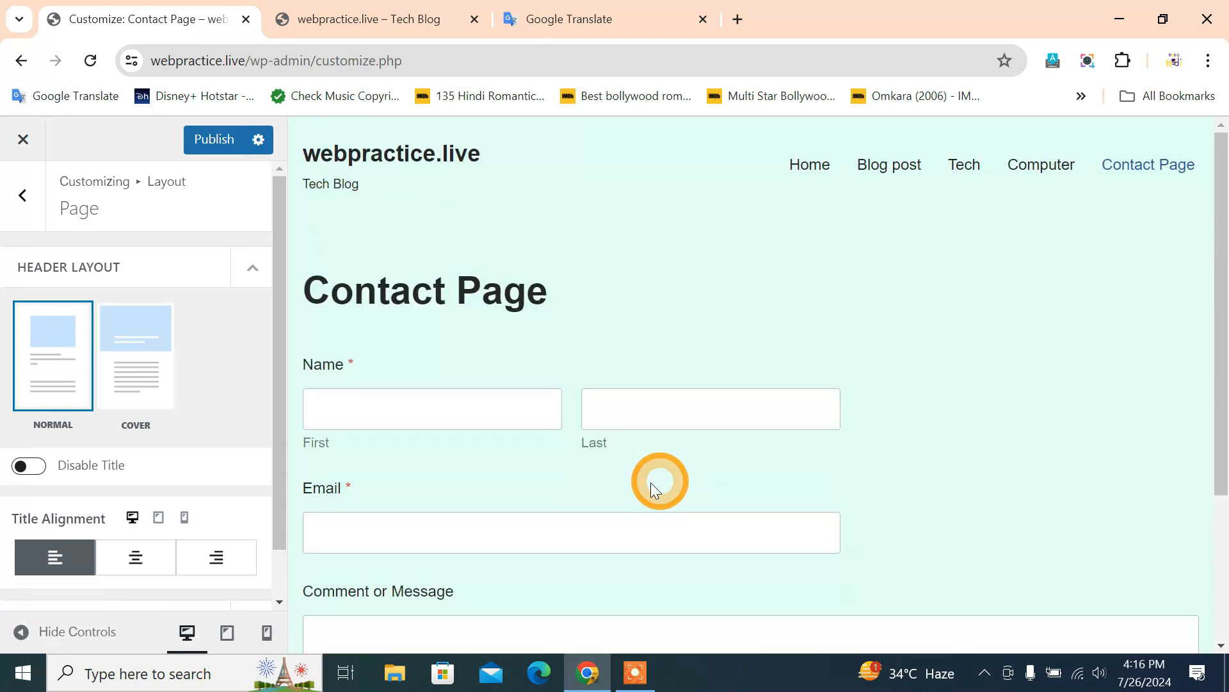
Step: Switch the page header layout to Cover and set the cover height to 364 px
{"action": "left_click", "coordinate": [150, 355]}
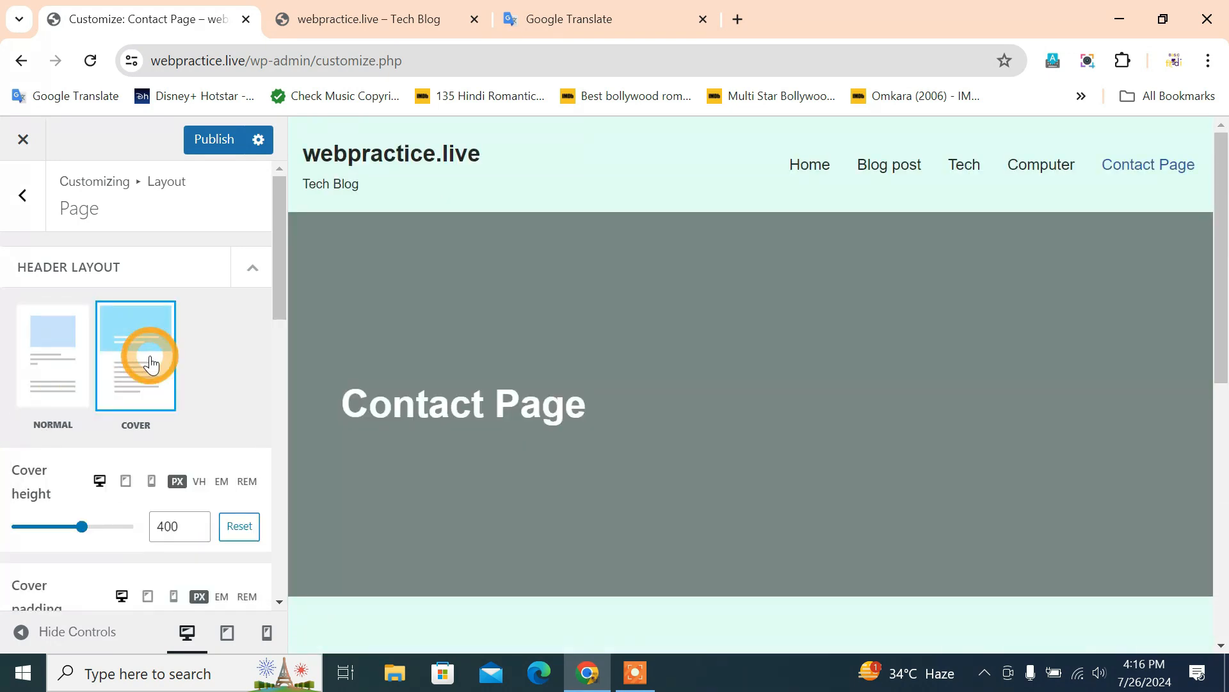
{"action": "scroll", "coordinate": [679, 462], "scroll_direction": "down", "scroll_amount": 2}
{"action": "scroll", "coordinate": [679, 463], "scroll_direction": "down", "scroll_amount": 5}
{"action": "scroll", "coordinate": [679, 462], "scroll_direction": "up", "scroll_amount": 5}
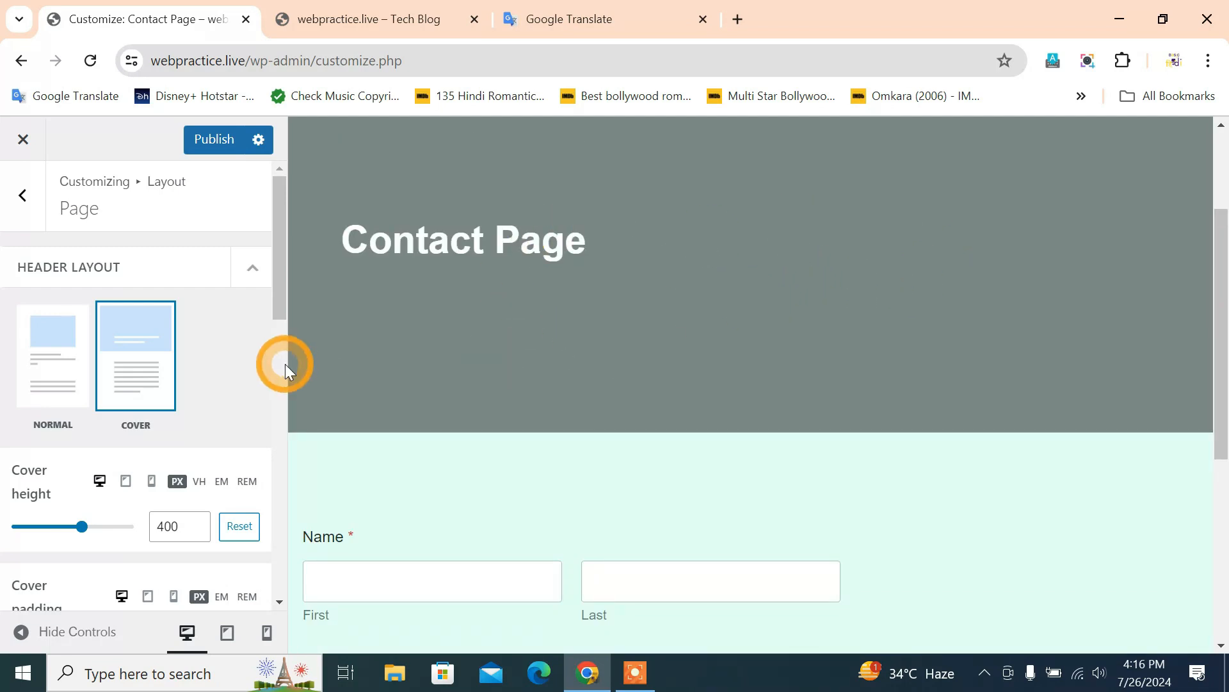
{"action": "scroll", "coordinate": [149, 490], "scroll_direction": "down", "scroll_amount": 2}
{"action": "mouse_move", "coordinate": [80, 430]}
{"action": "left_mouse_down"}
{"action": "mouse_move", "coordinate": [60, 431]}
{"action": "mouse_move", "coordinate": [93, 432]}
{"action": "mouse_move", "coordinate": [76, 430]}
{"action": "left_mouse_up"}
Step: Try disabling the page title, check the Contact Page preview, and enable the title again
{"action": "scroll", "coordinate": [92, 451], "scroll_direction": "down", "scroll_amount": 3}
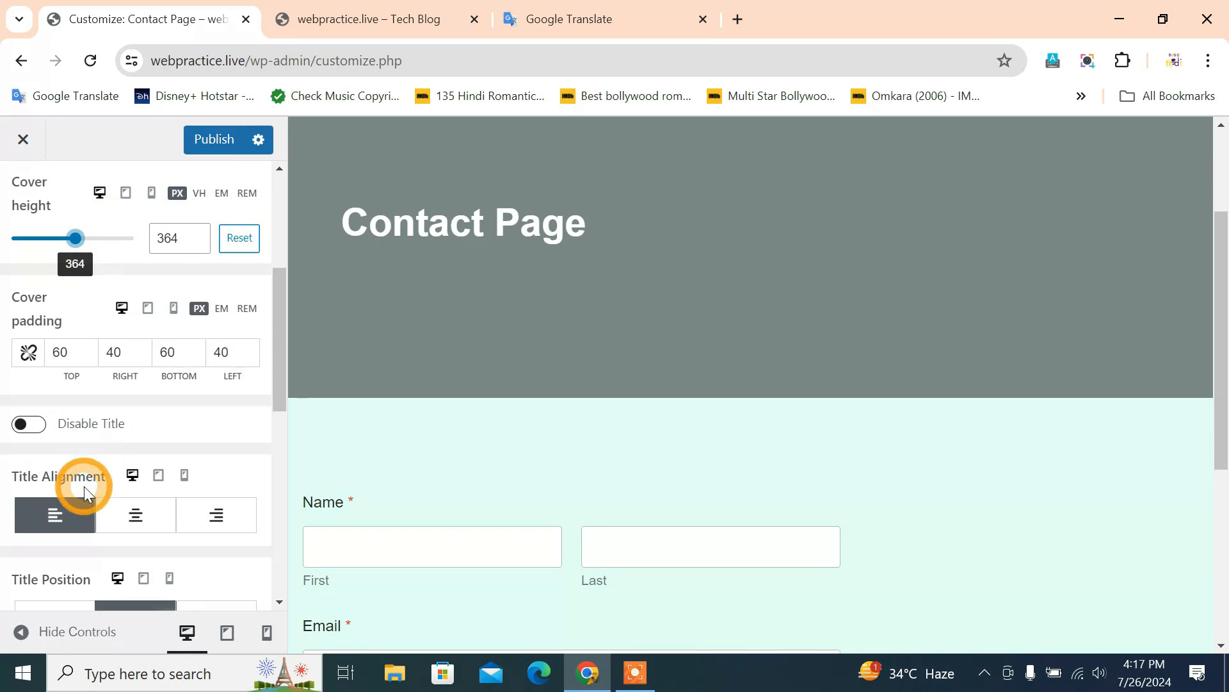
{"action": "scroll", "coordinate": [83, 486], "scroll_direction": "down", "scroll_amount": 2}
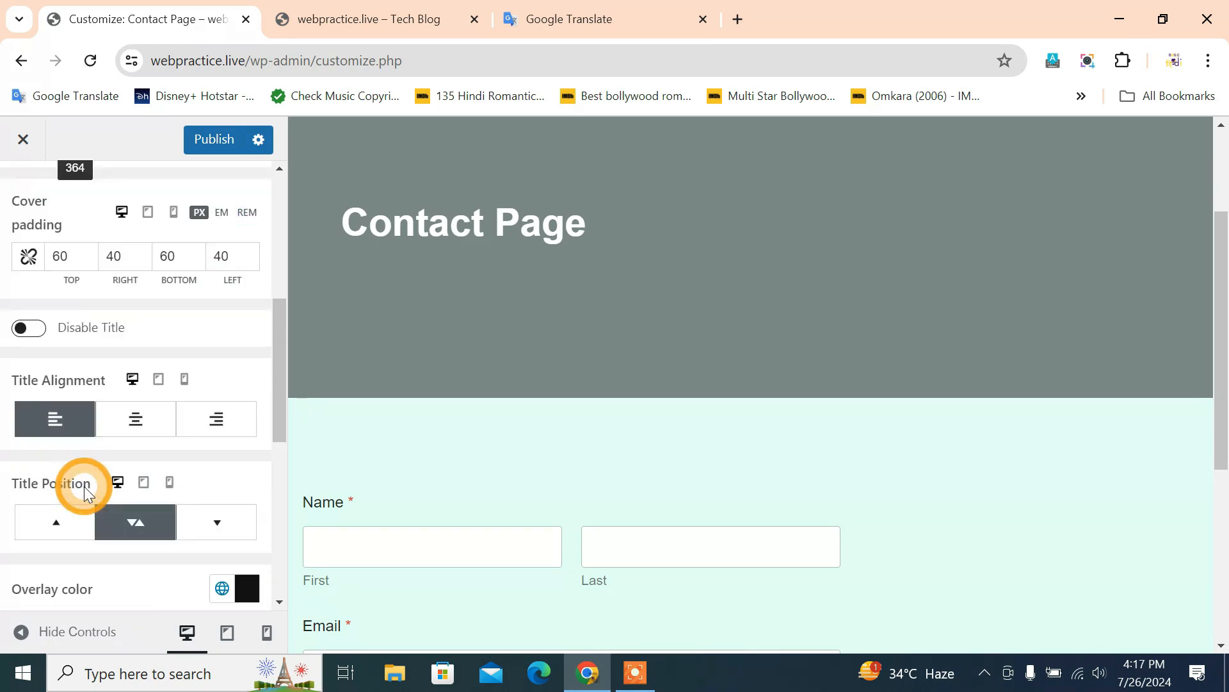
{"action": "left_click", "coordinate": [29, 329]}
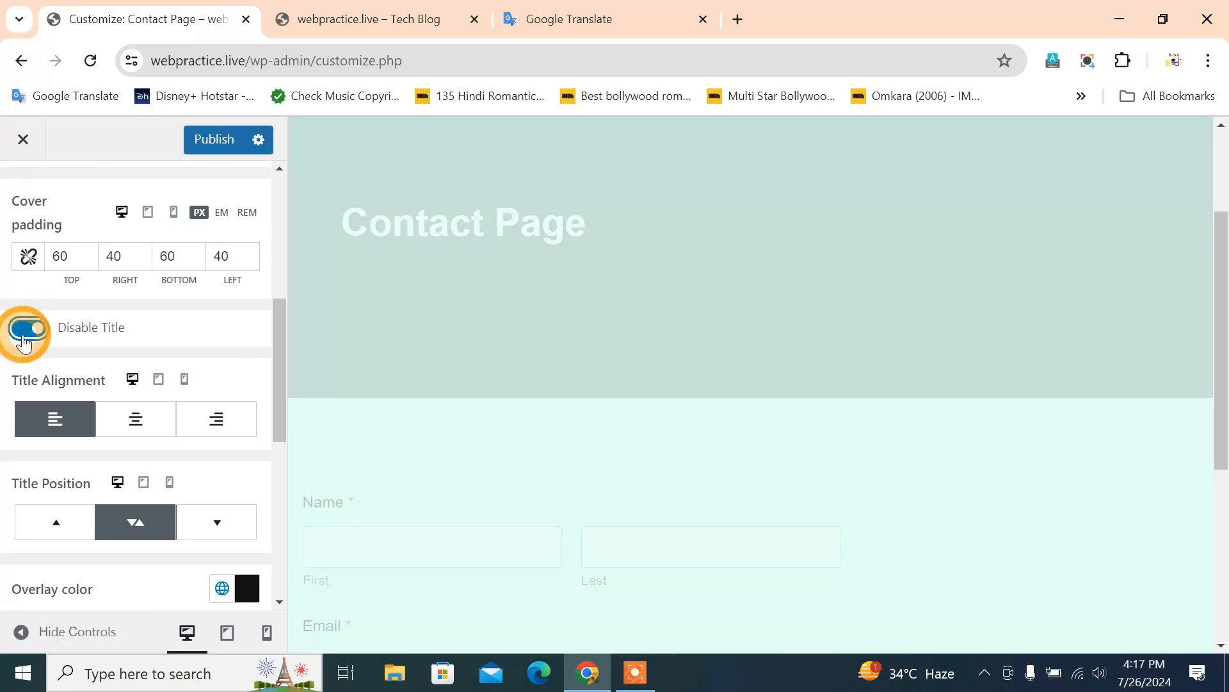
{"action": "scroll", "coordinate": [611, 409], "scroll_direction": "up", "scroll_amount": 2}
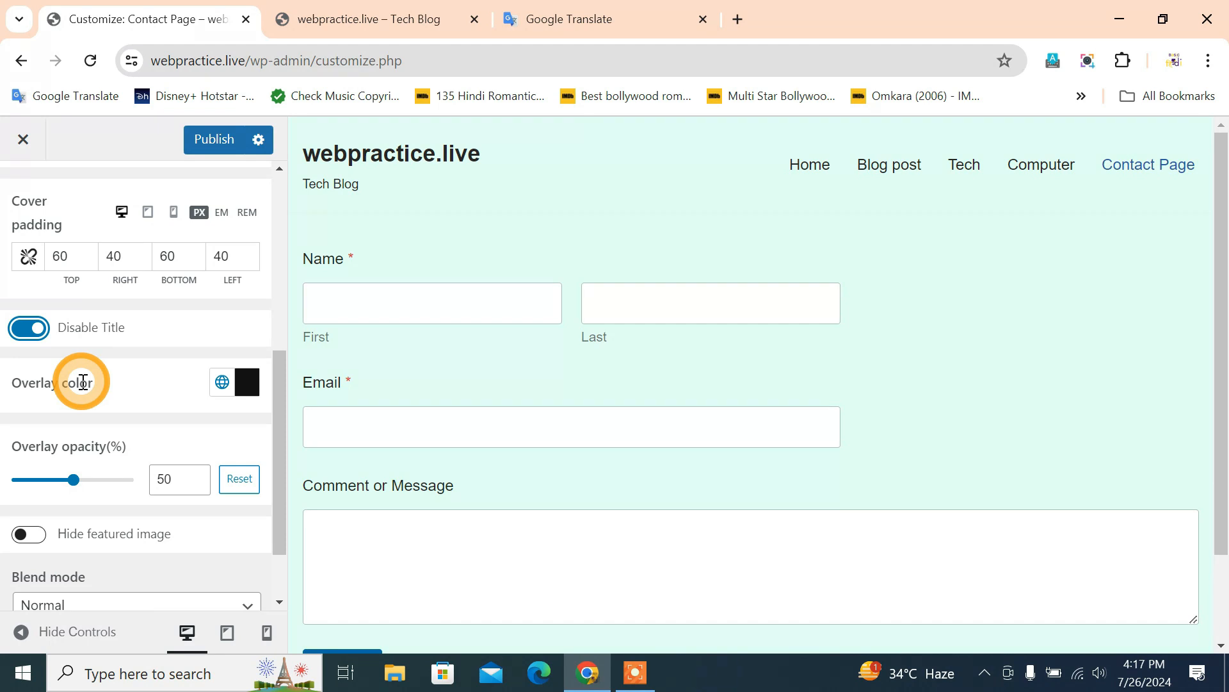
{"action": "left_click", "coordinate": [14, 319]}
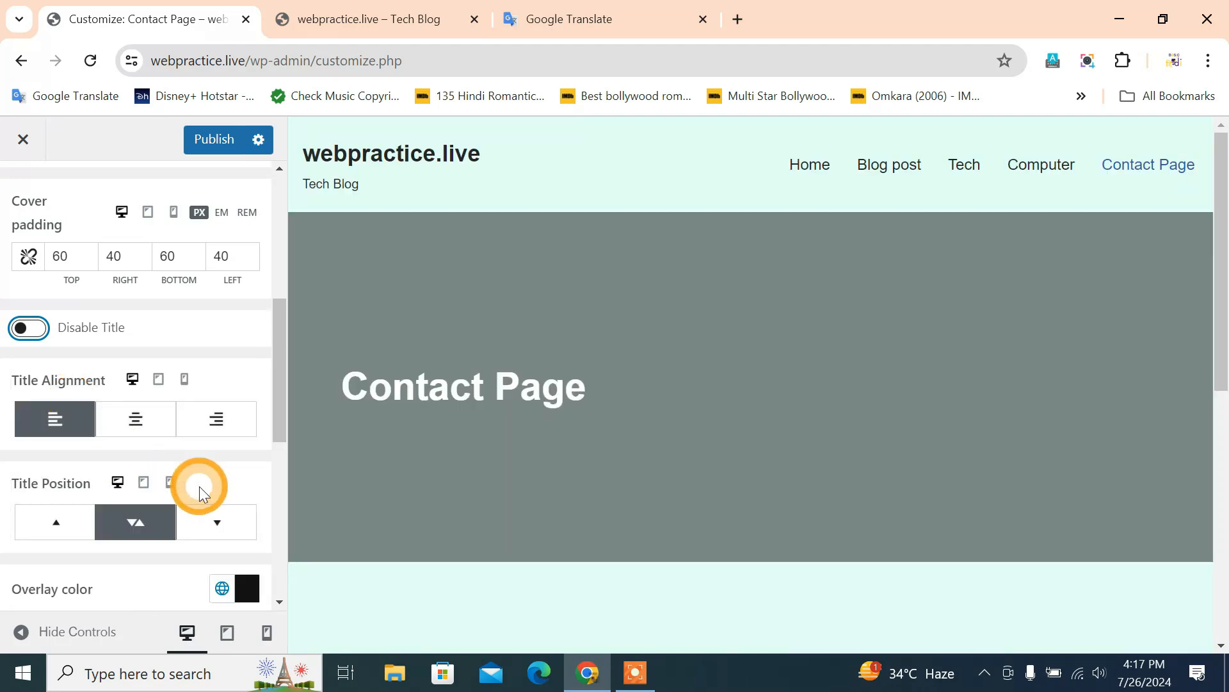
Step: Try the right and left title alignments on the page cover and set the alignment to center
{"action": "left_click", "coordinate": [135, 424]}
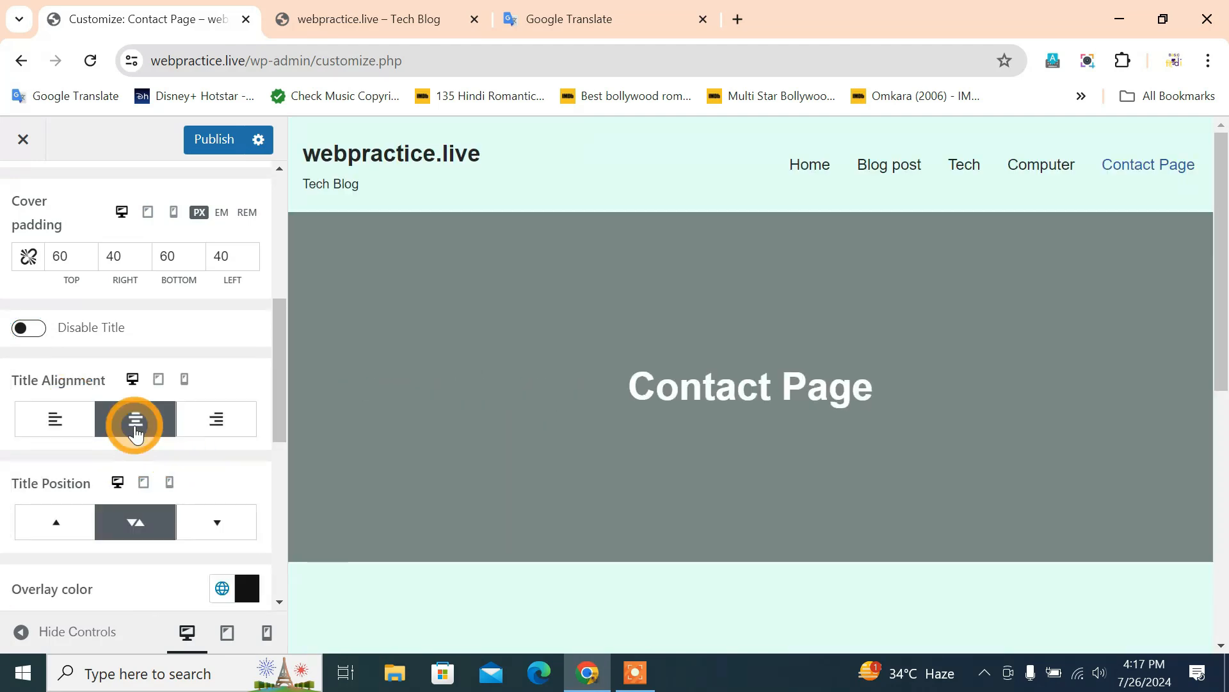
{"action": "left_click", "coordinate": [231, 424]}
{"action": "left_click", "coordinate": [113, 421]}
{"action": "left_click", "coordinate": [76, 430]}
{"action": "left_click", "coordinate": [122, 421]}
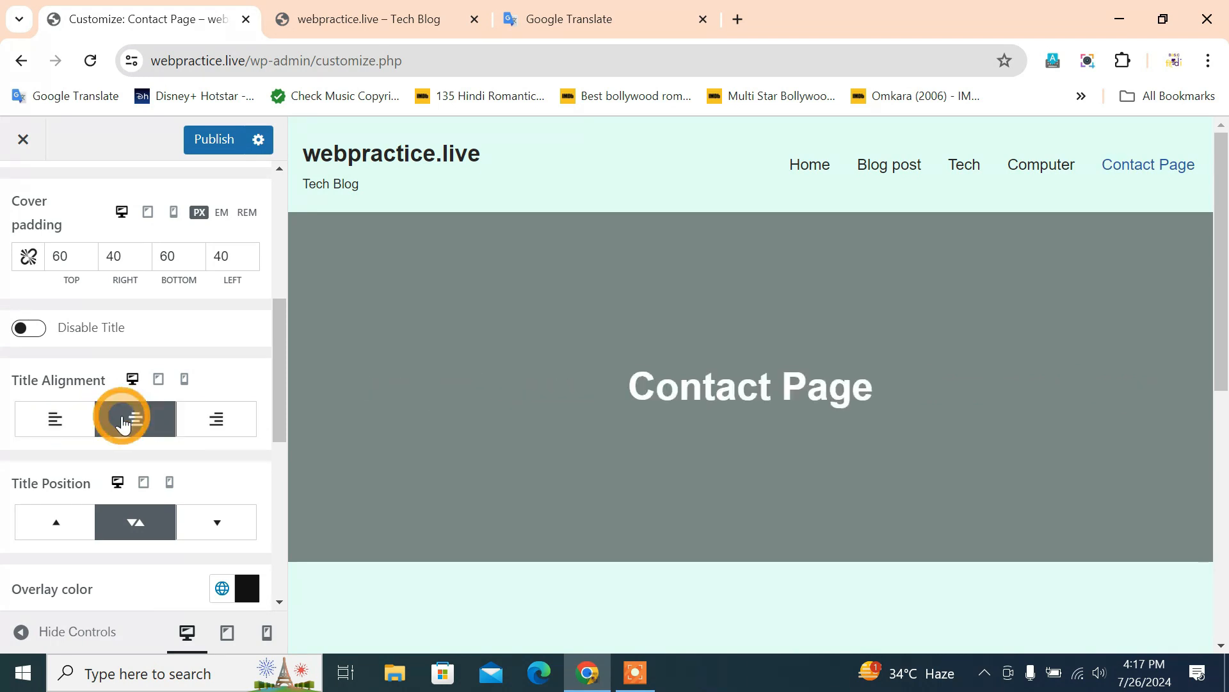
Step: Try the bottom and top title positions on the page cover and set the position to middle
{"action": "scroll", "coordinate": [97, 479], "scroll_direction": "down", "scroll_amount": 2}
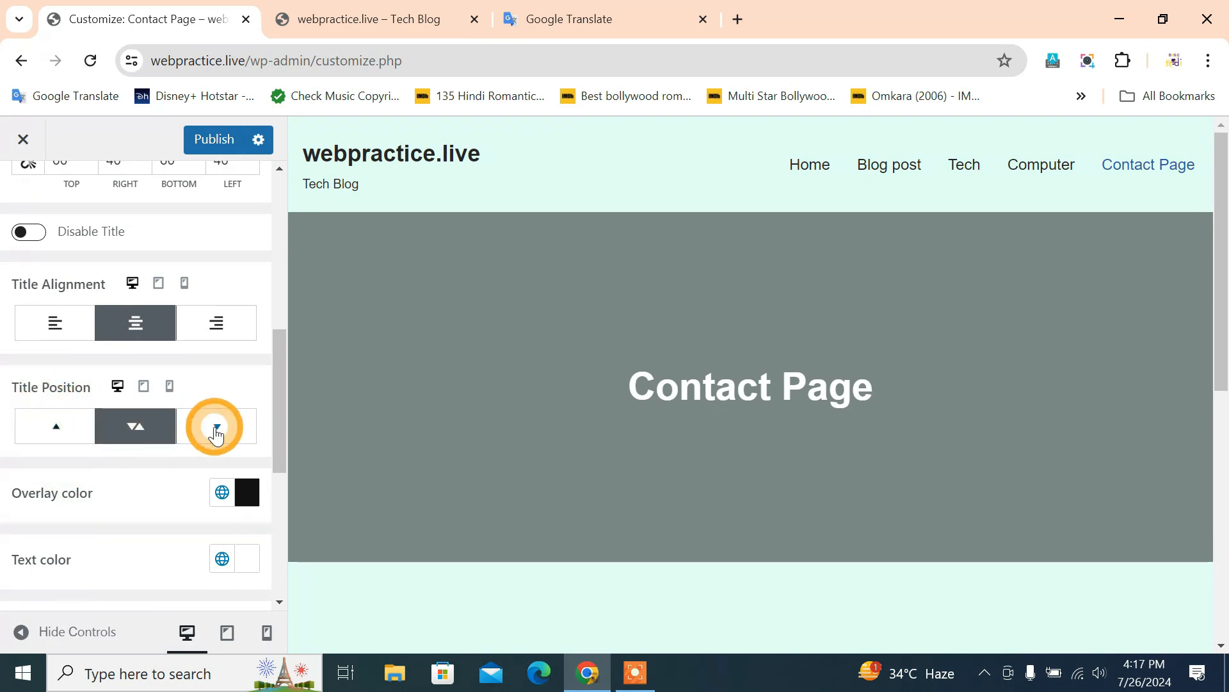
{"action": "left_click", "coordinate": [215, 427]}
{"action": "left_click", "coordinate": [60, 427]}
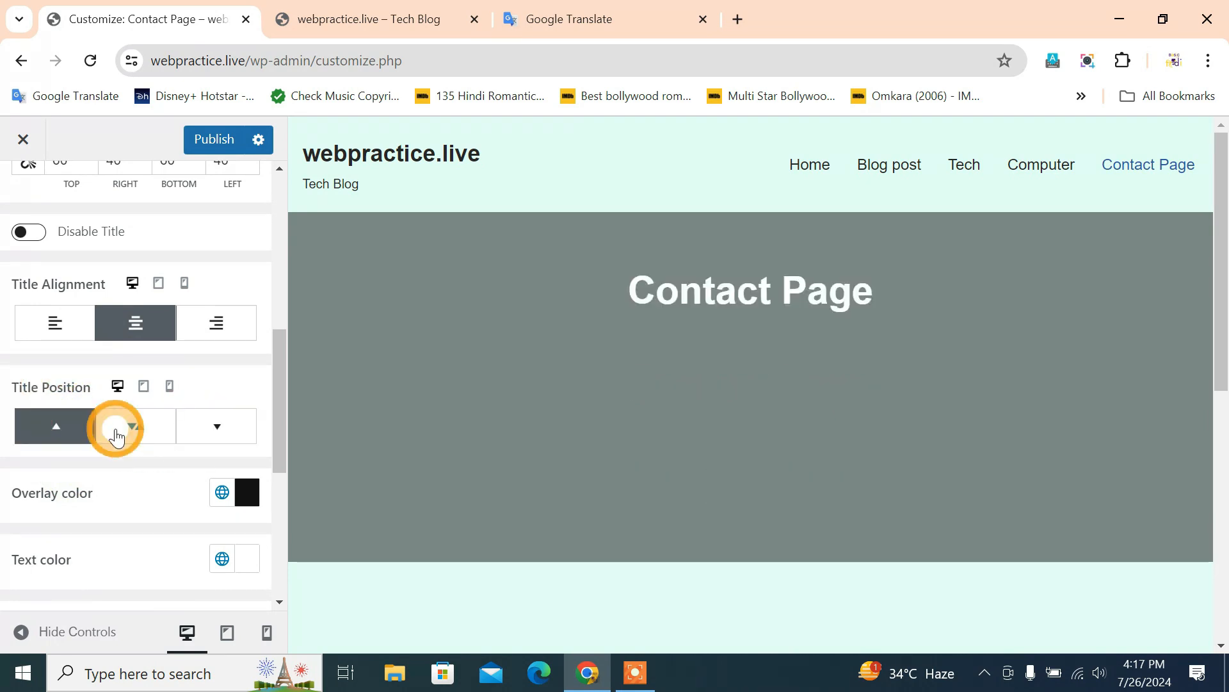
{"action": "left_click", "coordinate": [145, 429]}
Step: Try several solid red and pink shades as the page cover's overlay color
{"action": "scroll", "coordinate": [147, 431], "scroll_direction": "down", "scroll_amount": 2}
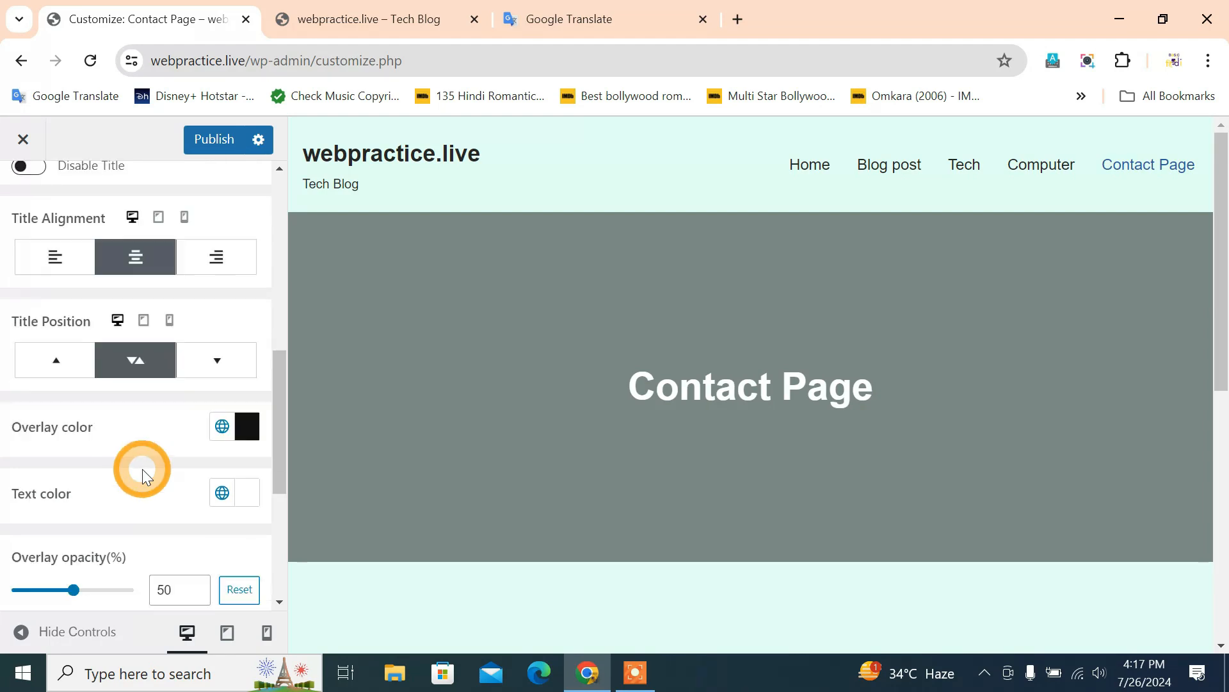
{"action": "left_click", "coordinate": [245, 410]}
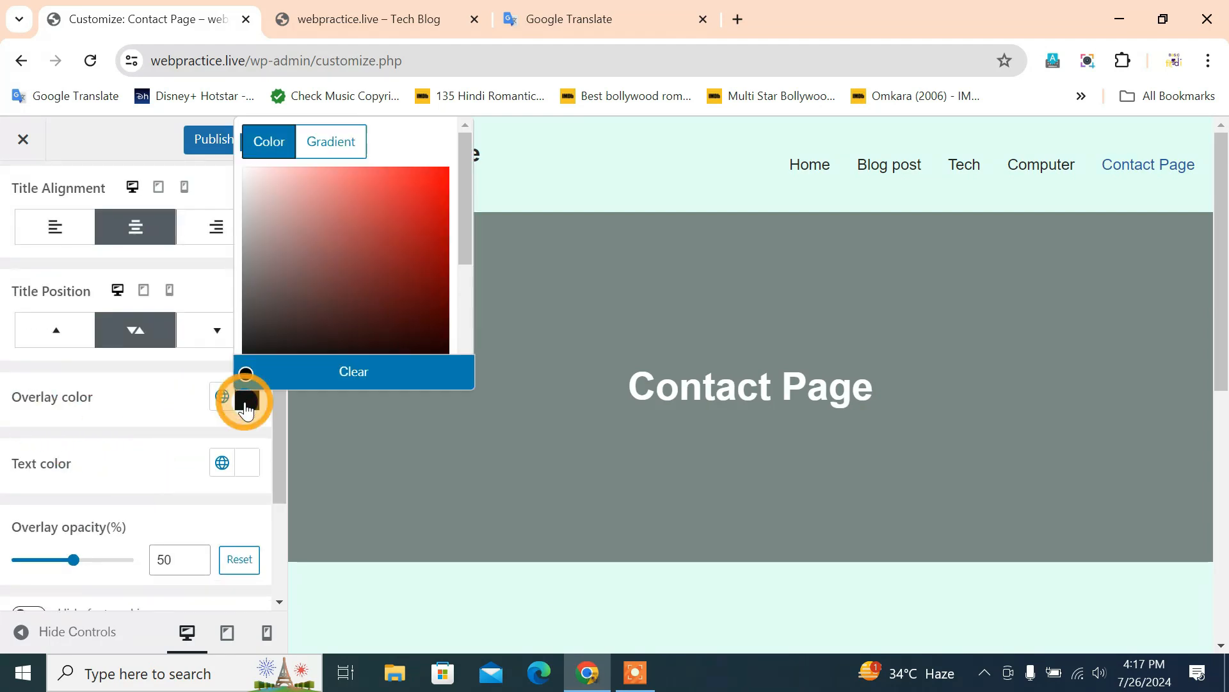
{"action": "left_click", "coordinate": [378, 228]}
{"action": "left_click", "coordinate": [345, 336]}
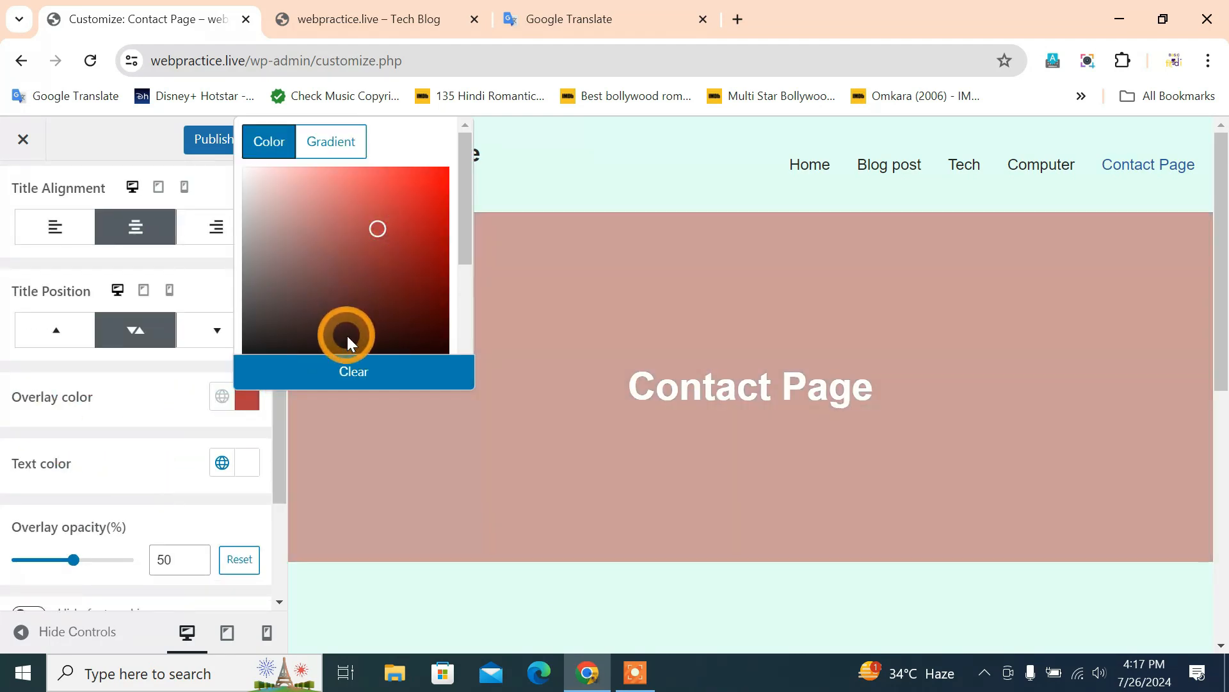
{"action": "left_click", "coordinate": [321, 261]}
{"action": "left_click", "coordinate": [321, 202]}
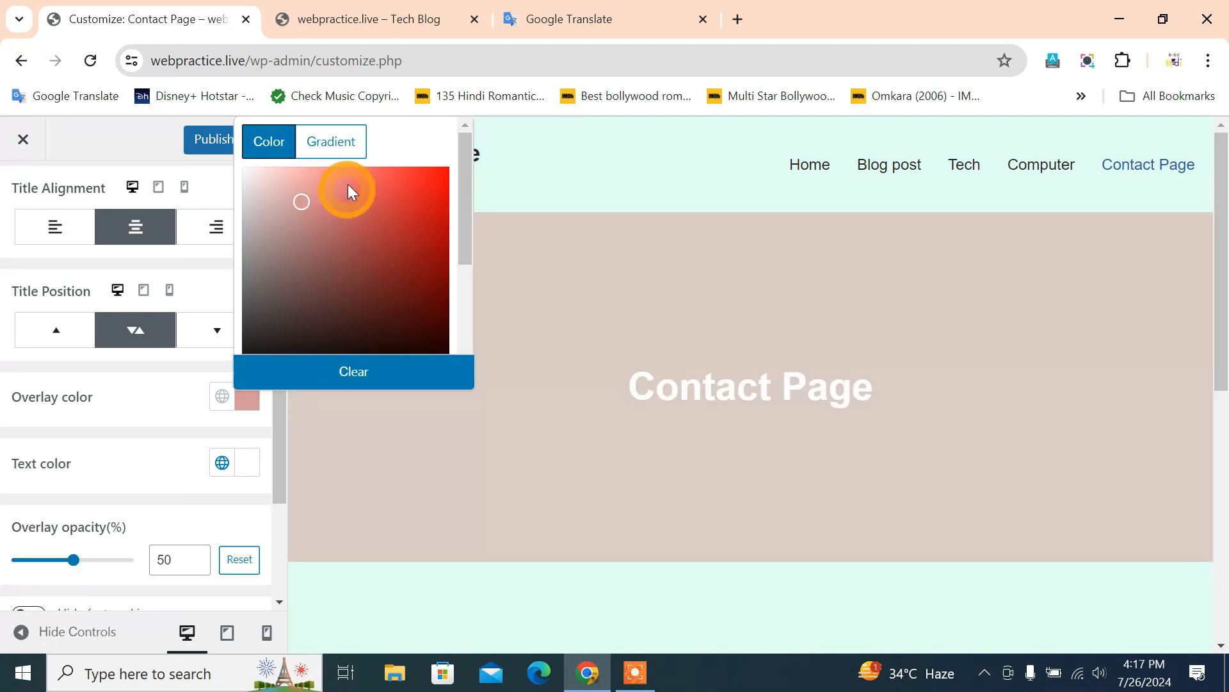
Step: Change the cover's overlay color to a radial blue-to-purple gradient
{"action": "left_click", "coordinate": [343, 142]}
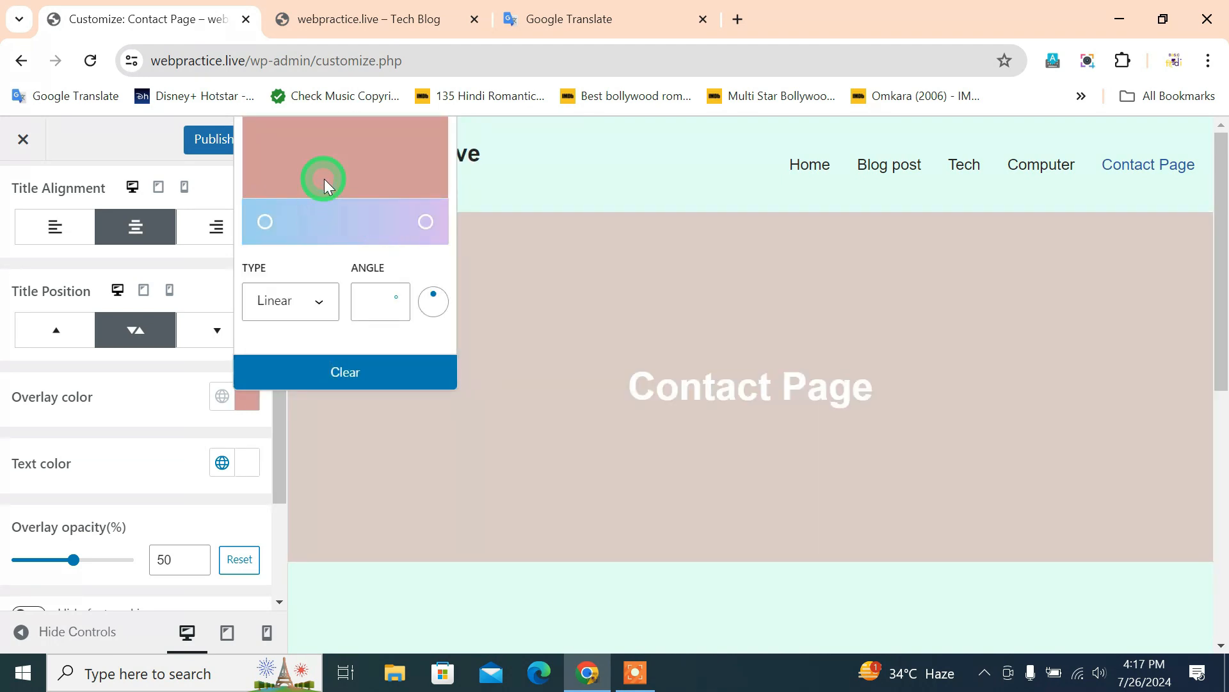
{"action": "left_click", "coordinate": [326, 303]}
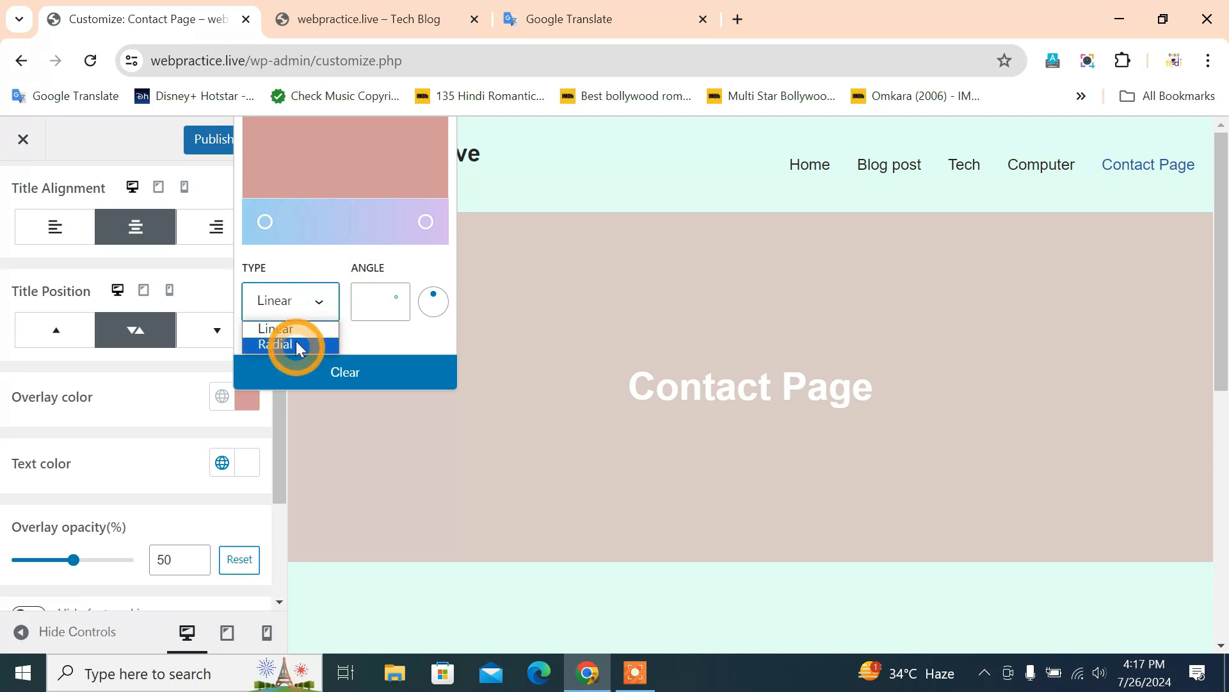
{"action": "left_click", "coordinate": [292, 343]}
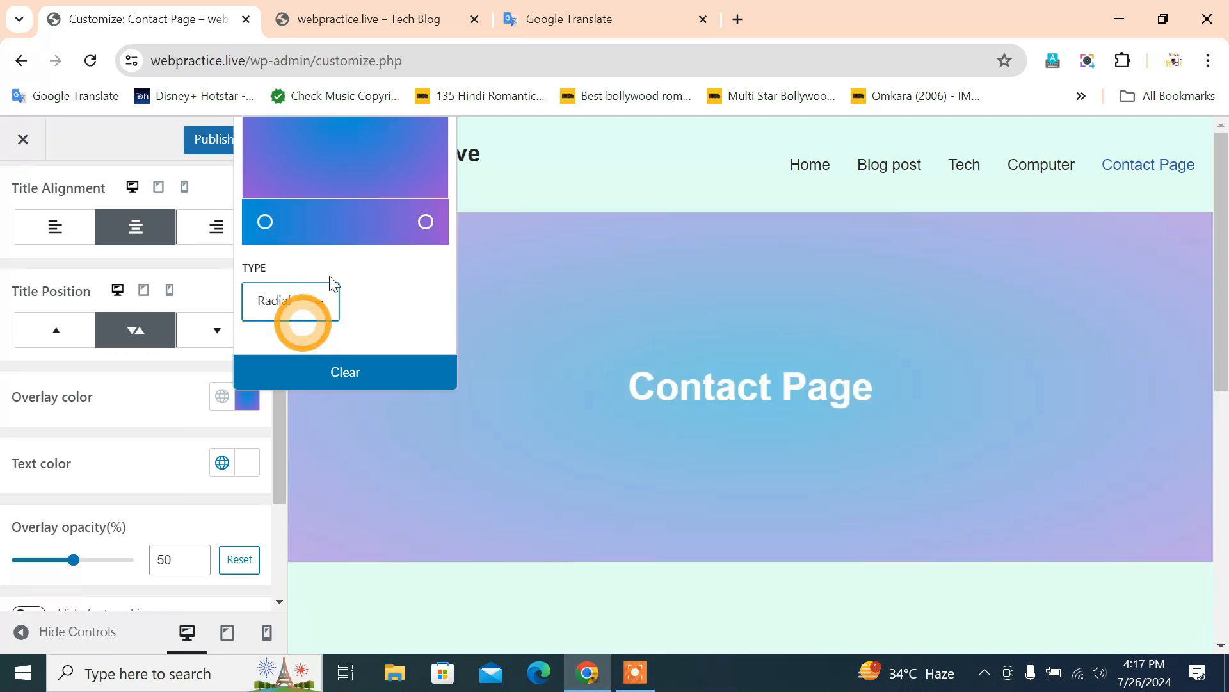
{"action": "left_click", "coordinate": [136, 458]}
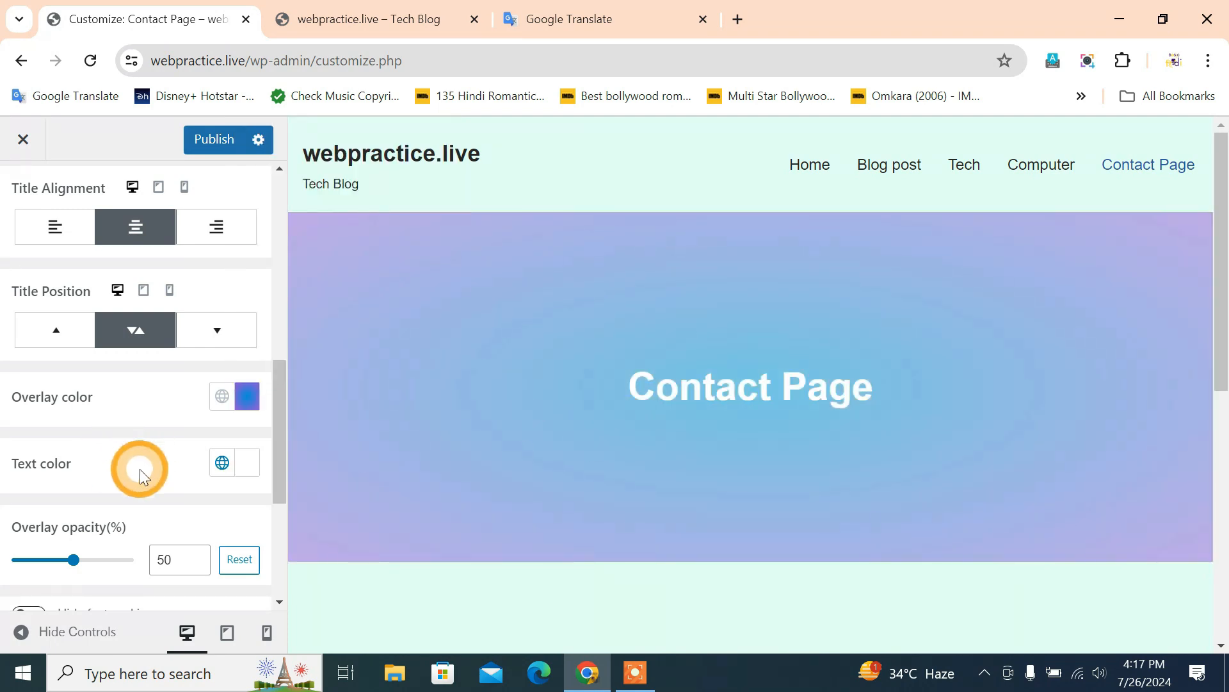
Step: Try a few shades for the cover's text color and settle on a very dark brown
{"action": "left_click", "coordinate": [248, 470]}
{"action": "left_click", "coordinate": [346, 248]}
{"action": "left_click", "coordinate": [316, 185]}
{"action": "left_click", "coordinate": [283, 301]}
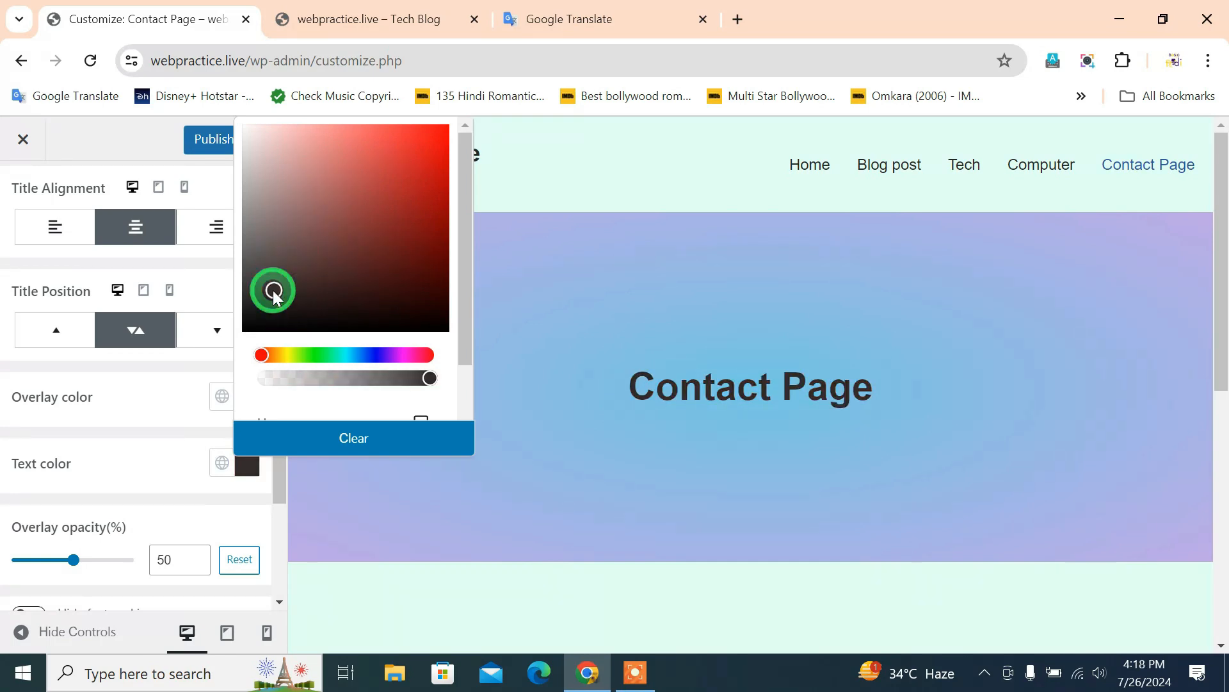
{"action": "left_click", "coordinate": [152, 458]}
Step: Set the cover's overlay opacity to 51%
{"action": "scroll", "coordinate": [153, 459], "scroll_direction": "down", "scroll_amount": 3}
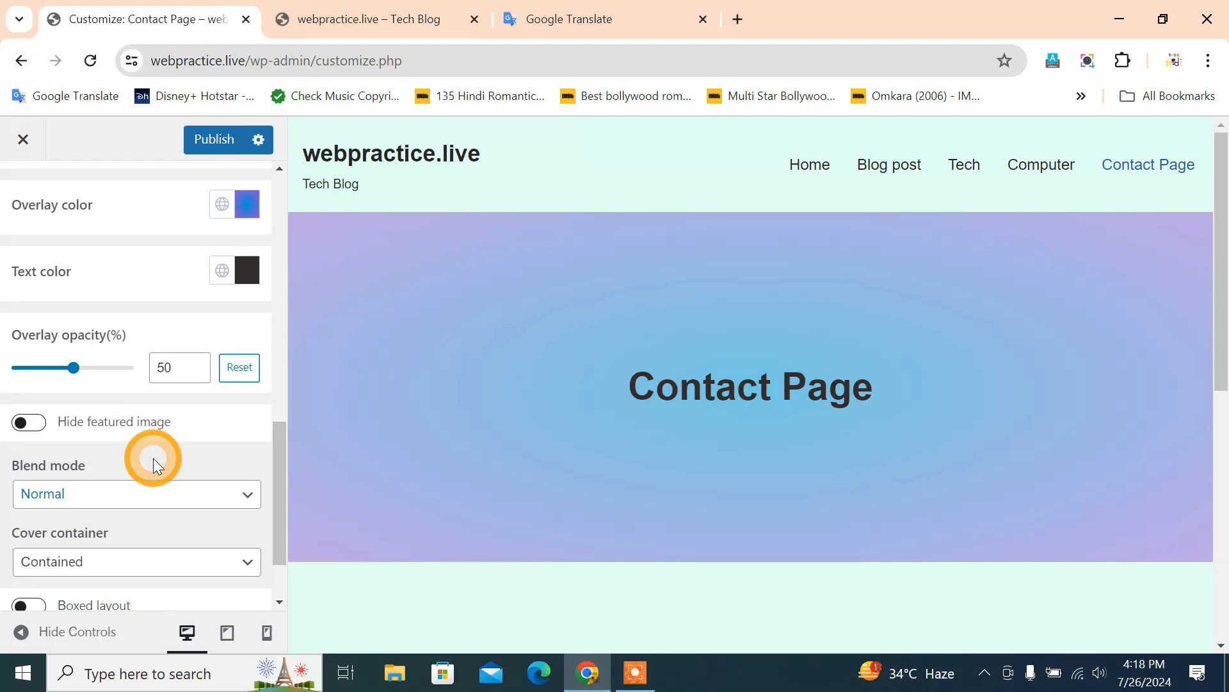
{"action": "scroll", "coordinate": [152, 458], "scroll_direction": "down", "scroll_amount": 2}
{"action": "left_click", "coordinate": [73, 279]}
{"action": "mouse_move", "coordinate": [73, 287]}
{"action": "left_mouse_down"}
{"action": "mouse_move", "coordinate": [57, 282]}
{"action": "mouse_move", "coordinate": [75, 286]}
{"action": "left_mouse_up"}
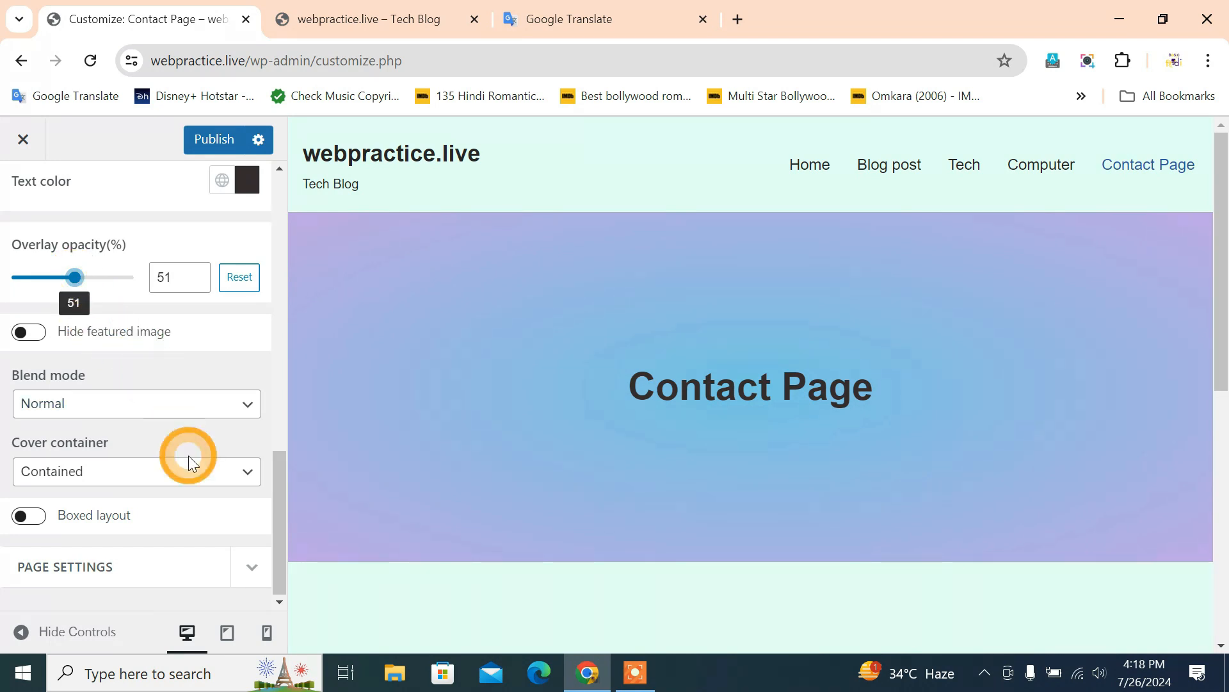
Step: Try the Overlay and Darken blend modes on the cover and set the blend mode back to Normal
{"action": "left_click", "coordinate": [209, 407]}
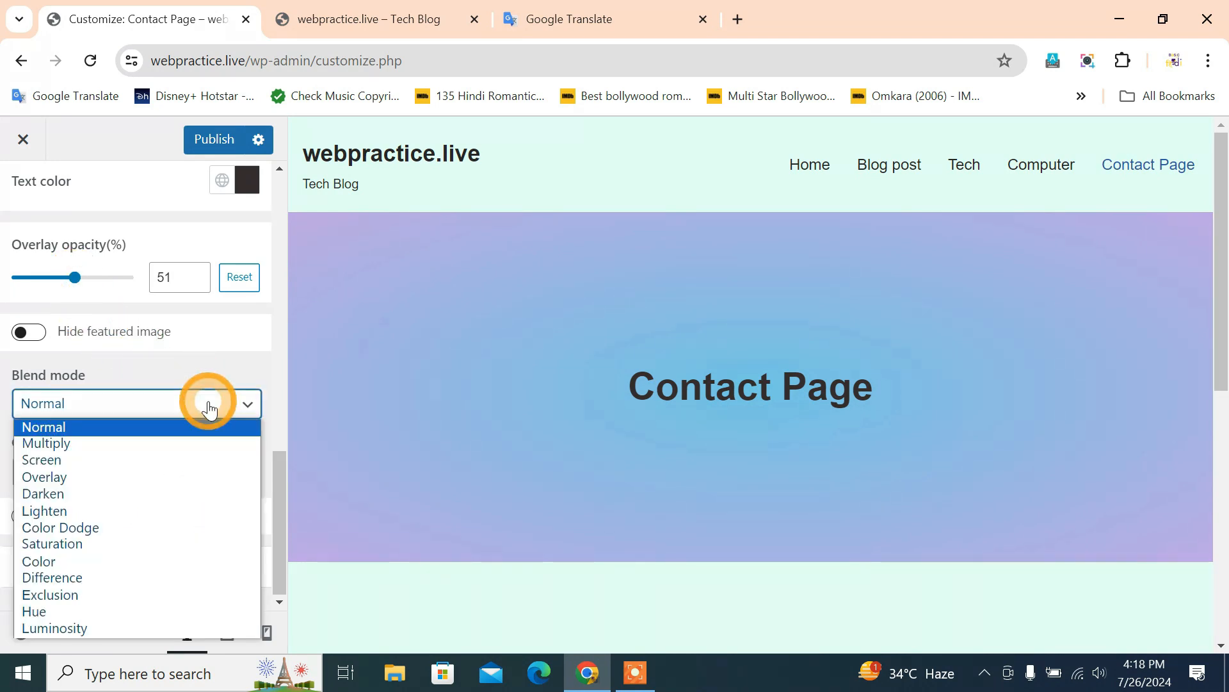
{"action": "left_click", "coordinate": [188, 477]}
{"action": "left_click", "coordinate": [198, 406]}
{"action": "left_click", "coordinate": [185, 488]}
{"action": "left_click", "coordinate": [188, 405]}
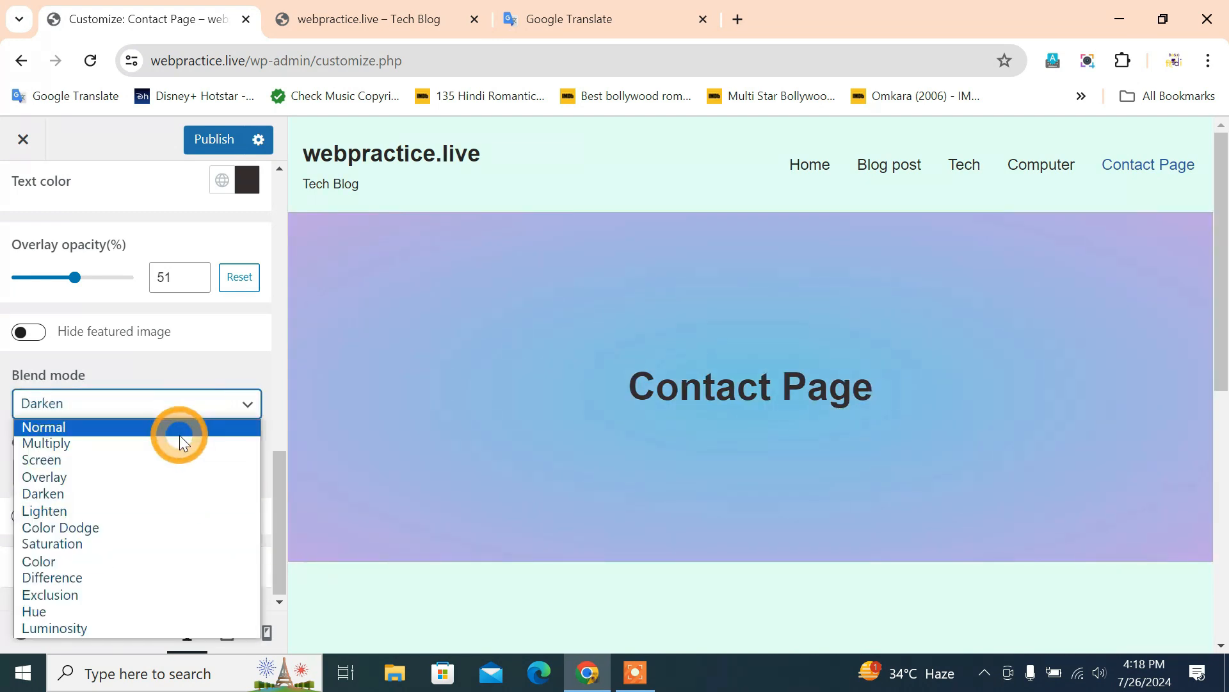
{"action": "left_click", "coordinate": [179, 435]}
{"action": "left_click", "coordinate": [181, 412]}
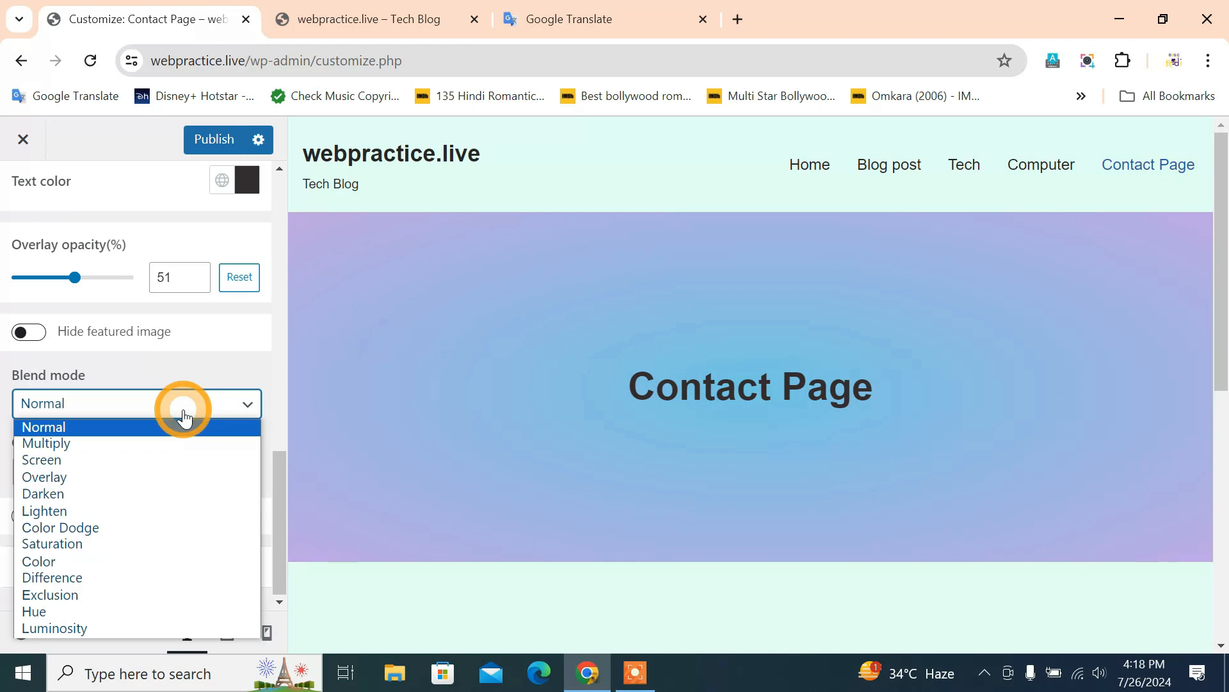
{"action": "left_click", "coordinate": [150, 495]}
{"action": "left_click", "coordinate": [184, 404]}
{"action": "left_click", "coordinate": [182, 427]}
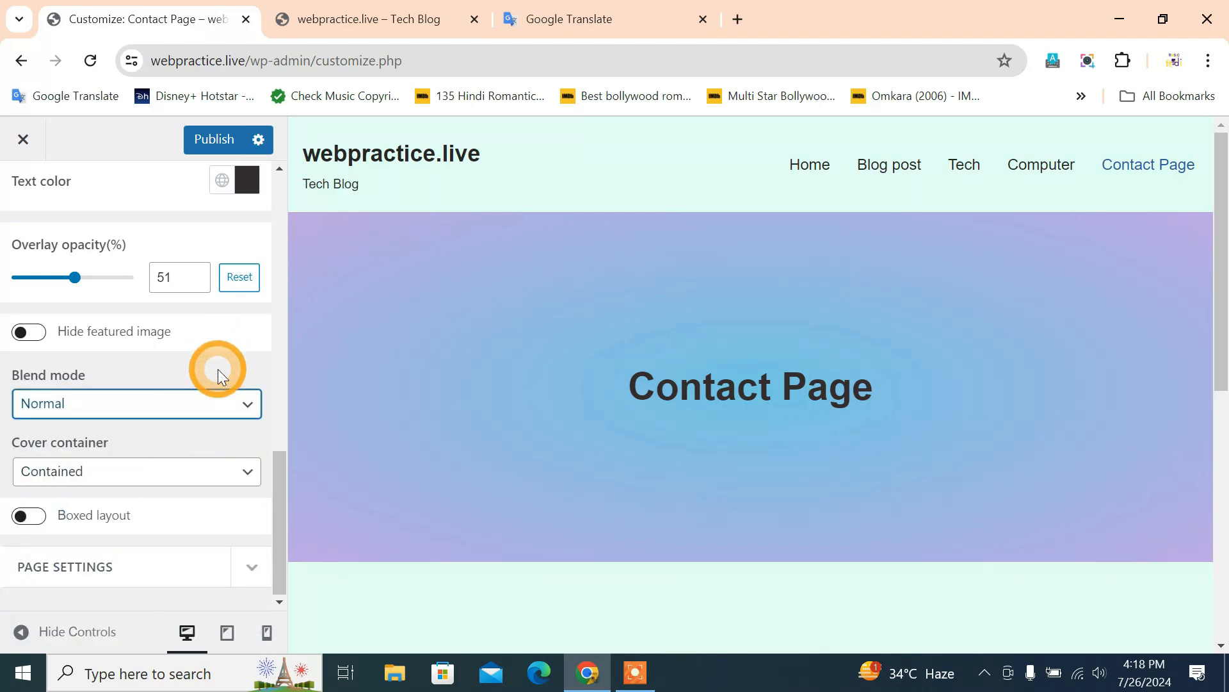
Step: Try the Full width cover container and check the Contact Page preview with the customizer controls hidden
{"action": "left_click", "coordinate": [188, 477]}
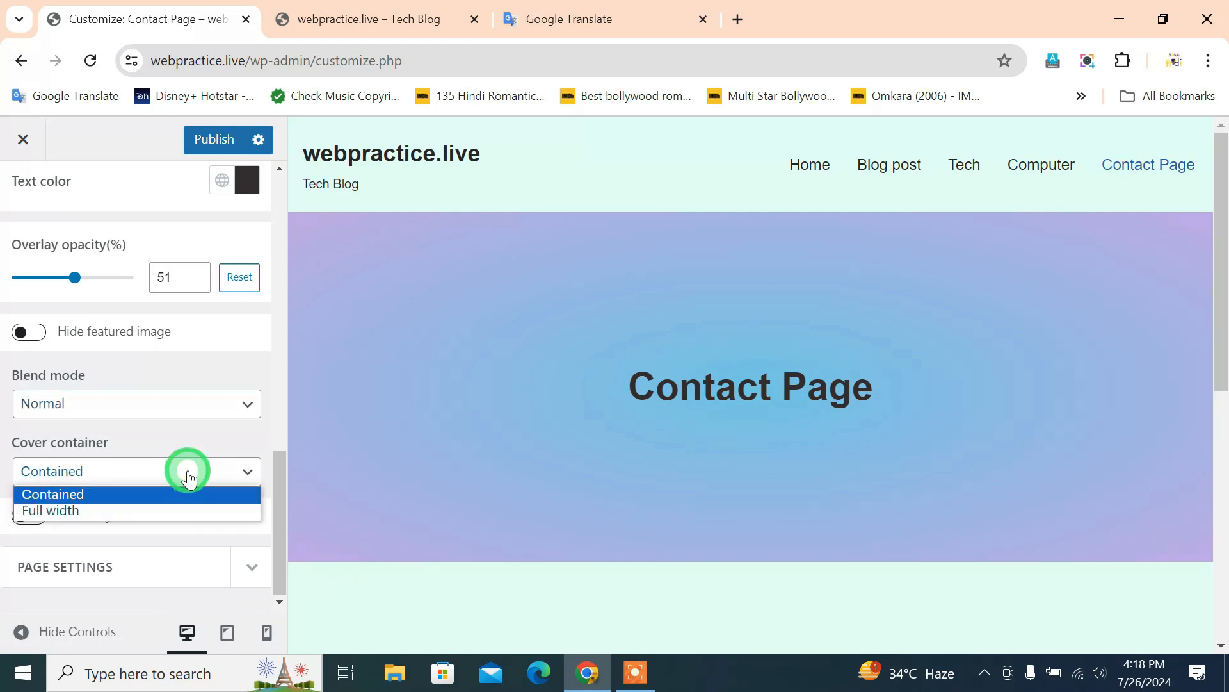
{"action": "left_click", "coordinate": [165, 509]}
{"action": "left_click", "coordinate": [187, 481]}
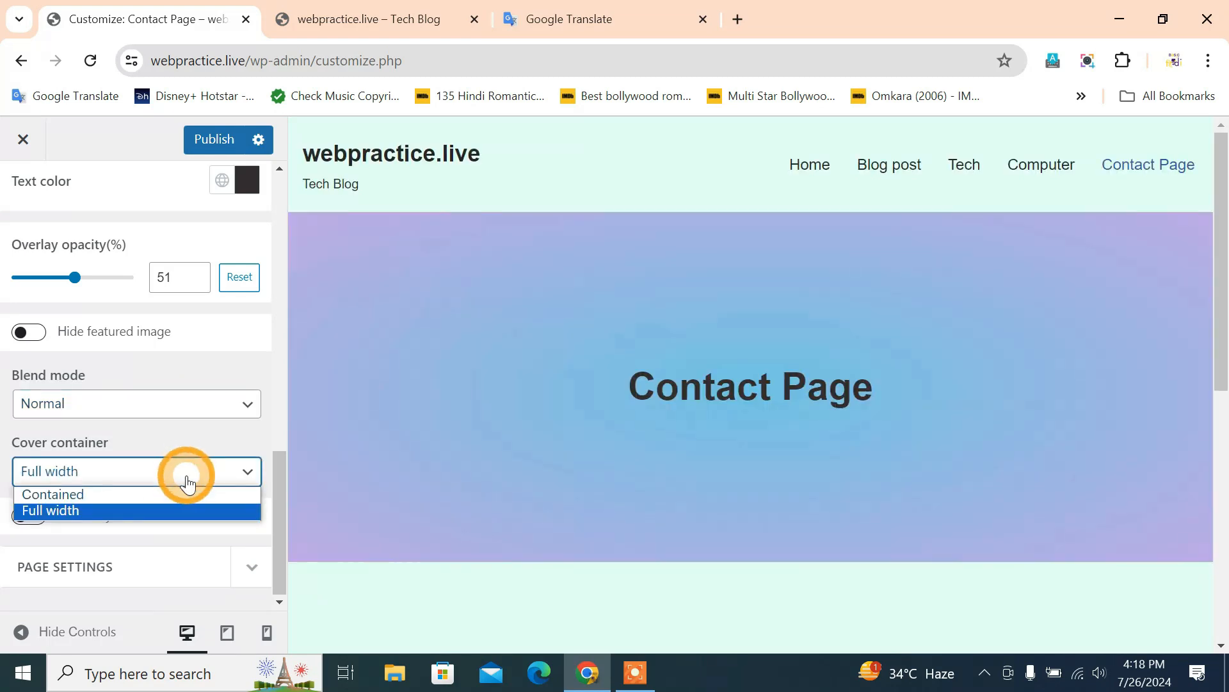
{"action": "left_click", "coordinate": [185, 474]}
{"action": "left_click", "coordinate": [39, 634]}
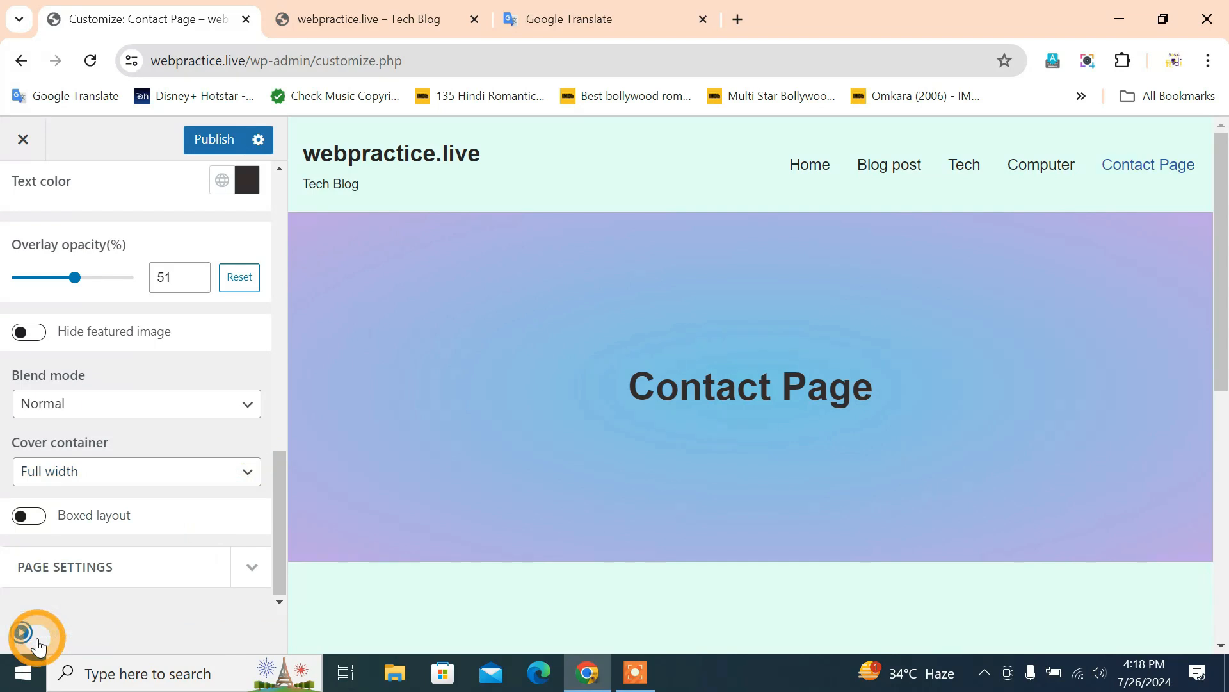
{"action": "left_click", "coordinate": [22, 631]}
Step: Set the cover container back to Contained and check the full-screen preview of the Contact Page
{"action": "left_click", "coordinate": [103, 475]}
{"action": "left_click", "coordinate": [110, 494]}
{"action": "left_click", "coordinate": [22, 632]}
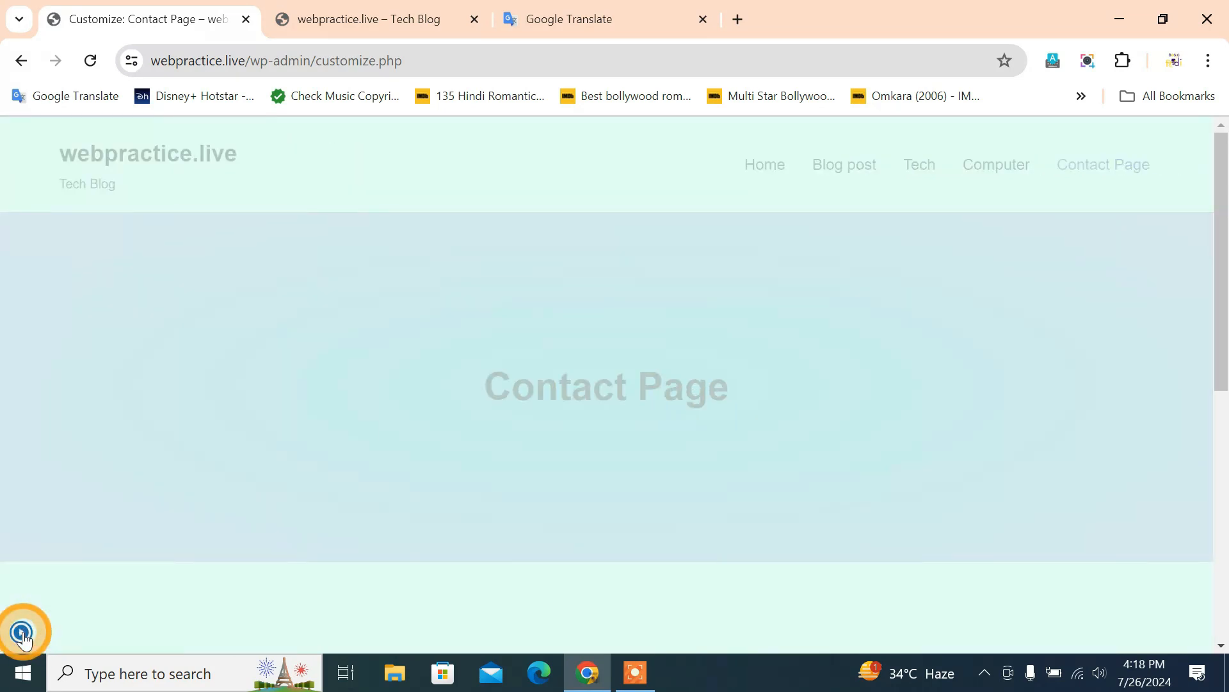
{"action": "left_click", "coordinate": [22, 633]}
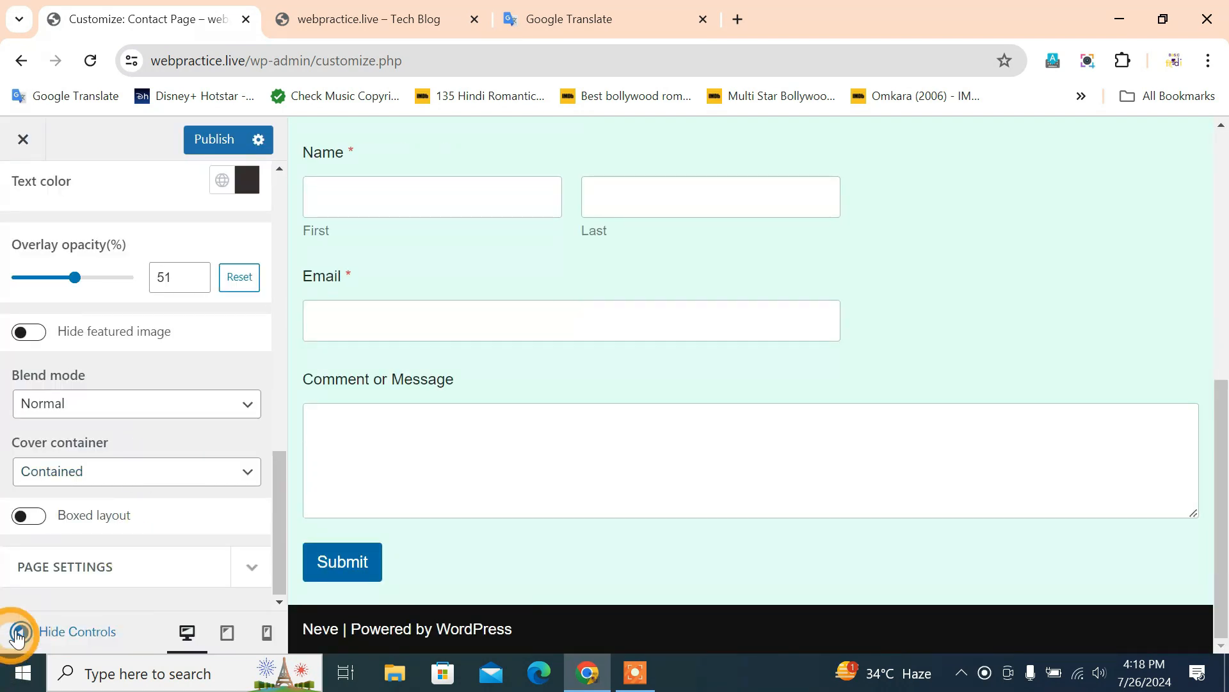
{"action": "left_click", "coordinate": [133, 475]}
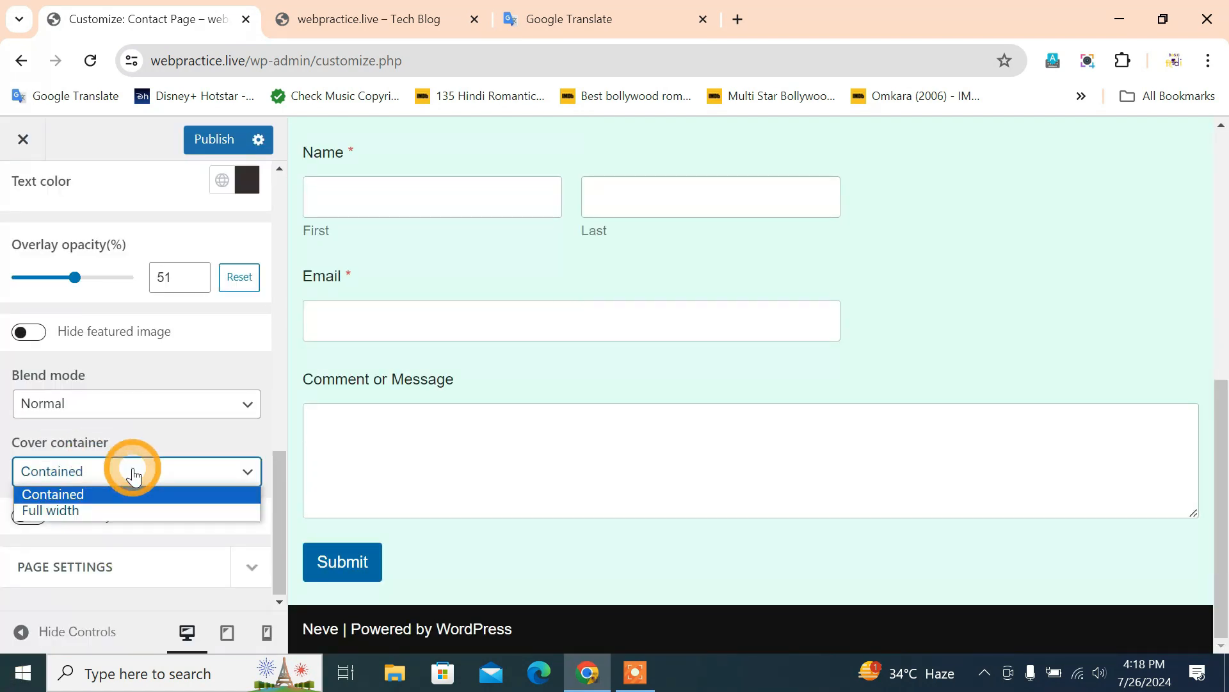
{"action": "left_click", "coordinate": [203, 437]}
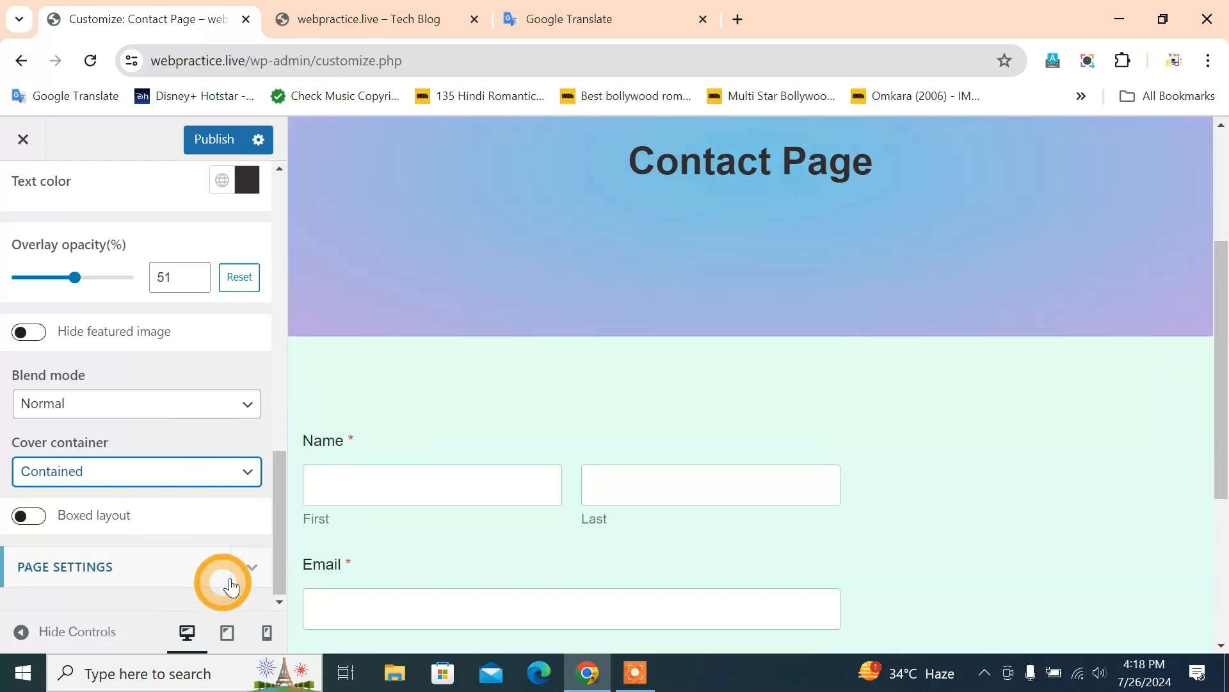
Step: Expand the Page Settings section and switch Content Vertical Spacing to Custom
{"action": "left_click", "coordinate": [249, 568]}
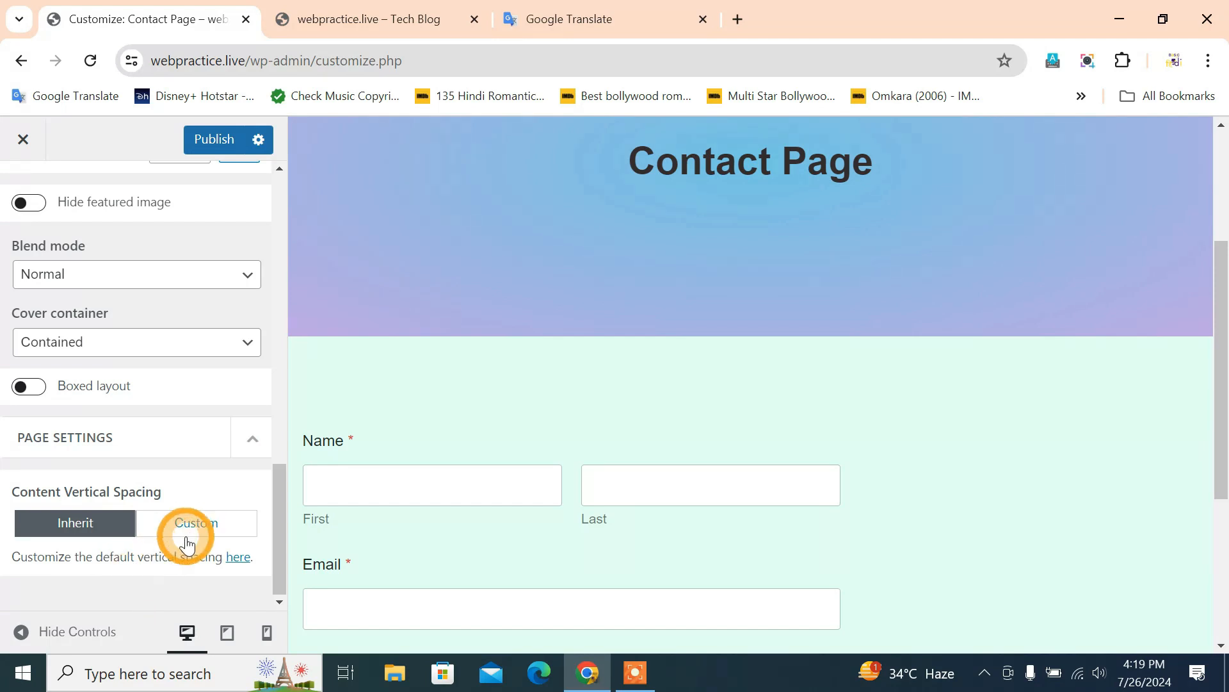
{"action": "left_click", "coordinate": [210, 531]}
{"action": "scroll", "coordinate": [360, 565], "scroll_direction": "down", "scroll_amount": 5}
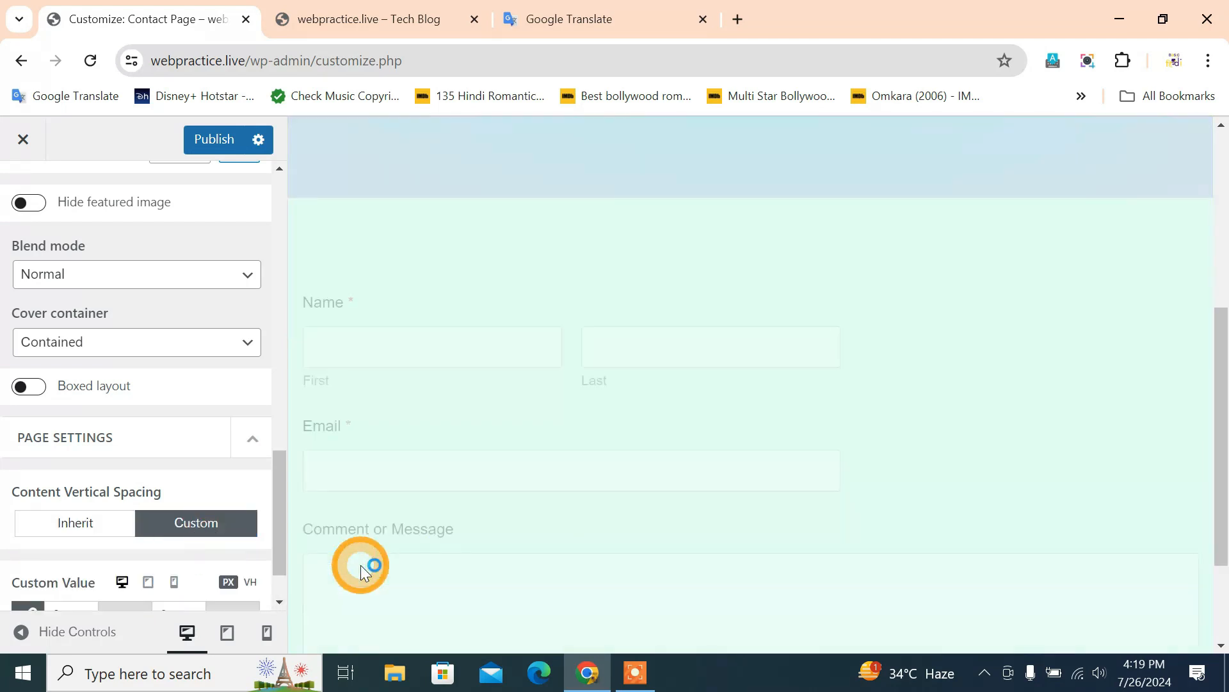
{"action": "scroll", "coordinate": [194, 574], "scroll_direction": "down", "scroll_amount": 1}
{"action": "left_click", "coordinate": [210, 552]}
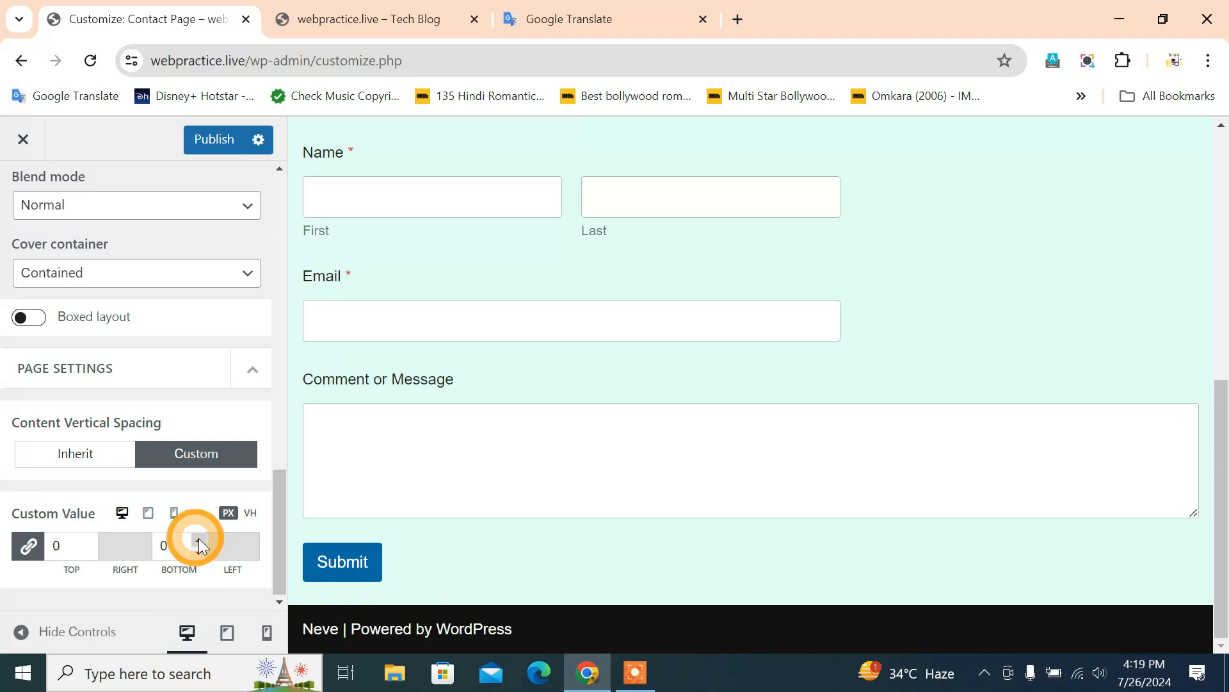
Step: Try a custom vertical spacing of 500 px above and below the content, check the preview, and reset the values
{"action": "left_click", "coordinate": [200, 541]}
{"action": "left_click", "coordinate": [150, 544]}
{"action": "type", "text": "500"}
{"action": "scroll", "coordinate": [422, 467], "scroll_direction": "down", "scroll_amount": 10}
{"action": "scroll", "coordinate": [429, 472], "scroll_direction": "up", "scroll_amount": 3}
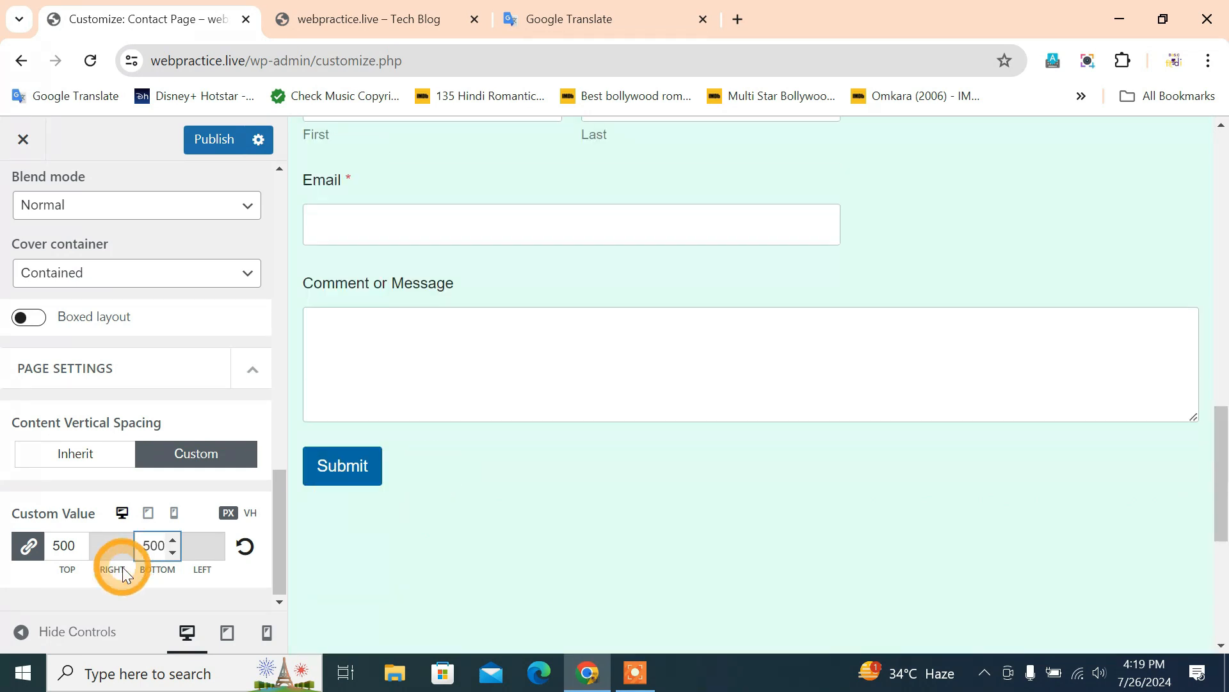
{"action": "scroll", "coordinate": [570, 436], "scroll_direction": "up", "scroll_amount": 8}
{"action": "scroll", "coordinate": [569, 435], "scroll_direction": "down", "scroll_amount": 2}
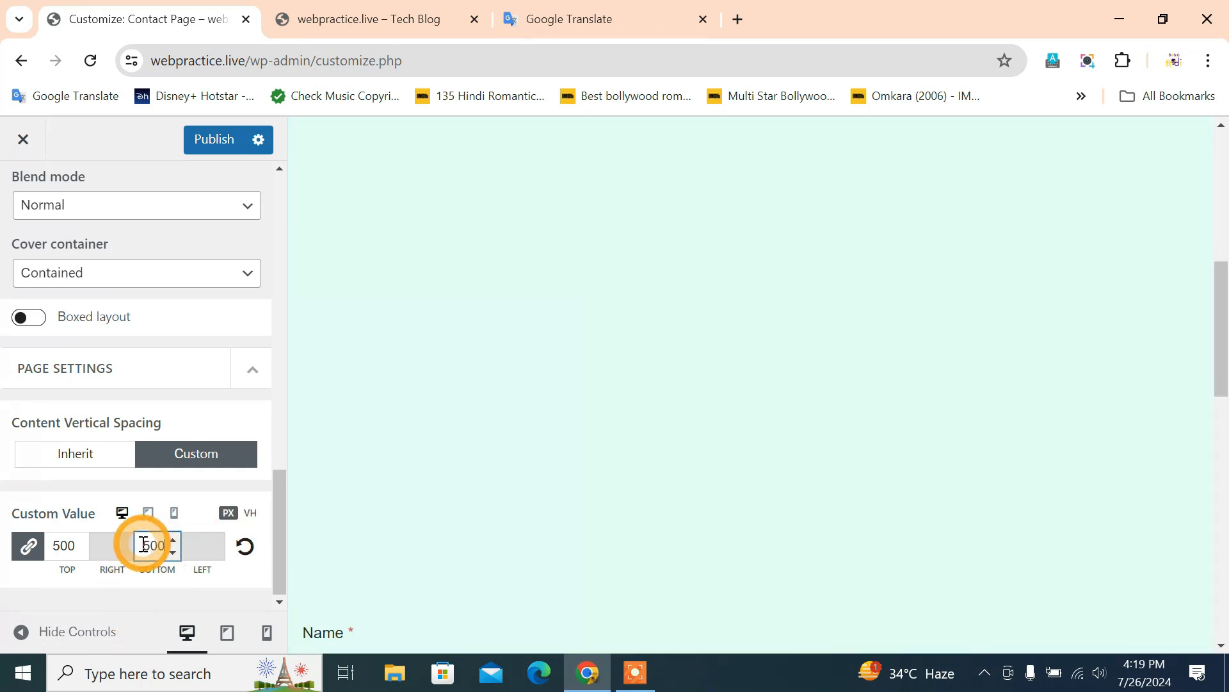
{"action": "left_click", "coordinate": [244, 546]}
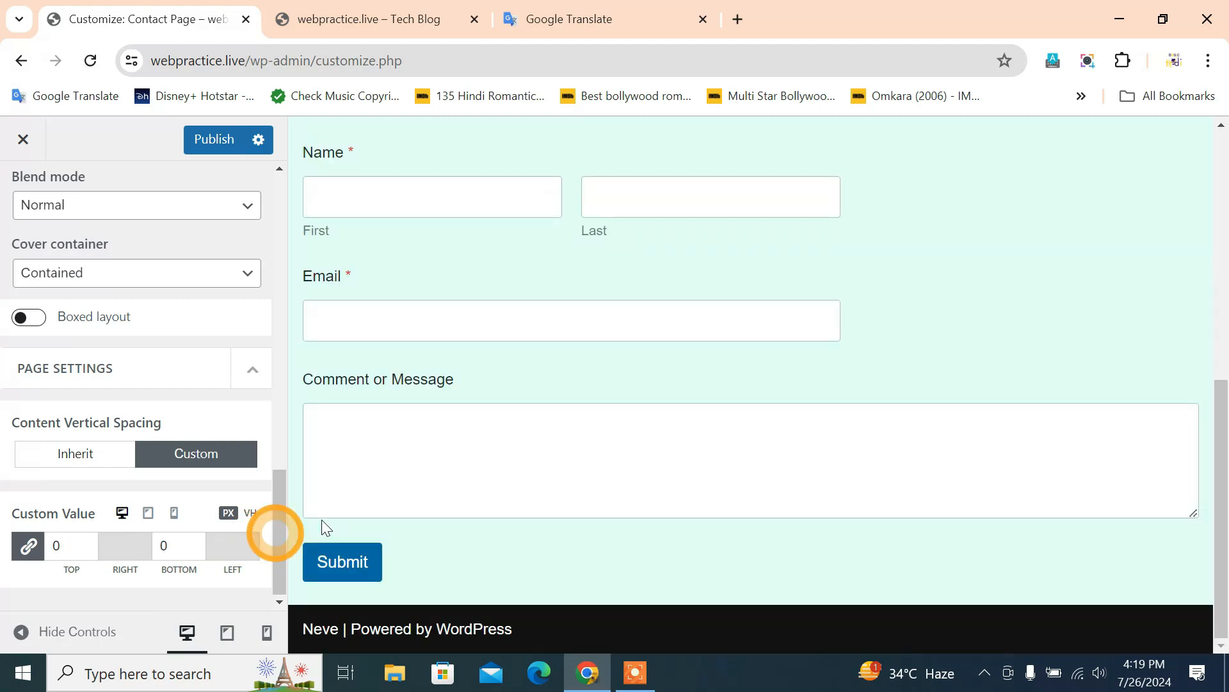
Step: Look back over the Page layout settings and the styled cover in the Contact Page preview
{"action": "scroll", "coordinate": [194, 479], "scroll_direction": "up", "scroll_amount": 10}
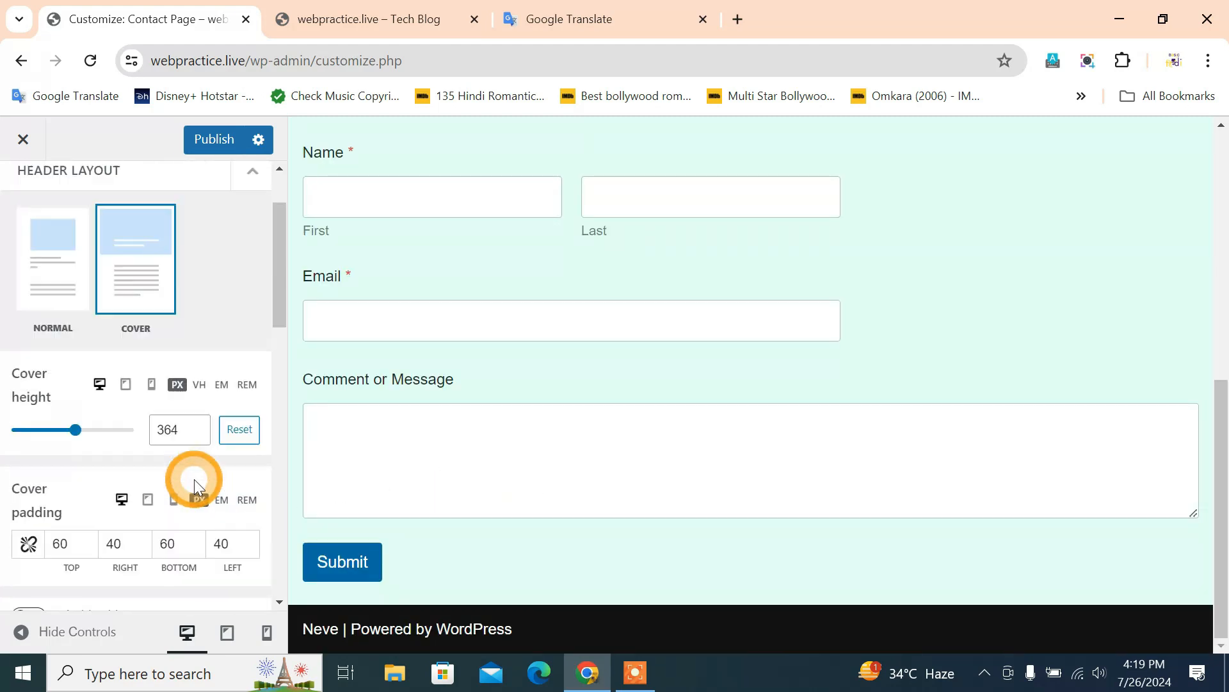
{"action": "scroll", "coordinate": [194, 479], "scroll_direction": "up", "scroll_amount": 2}
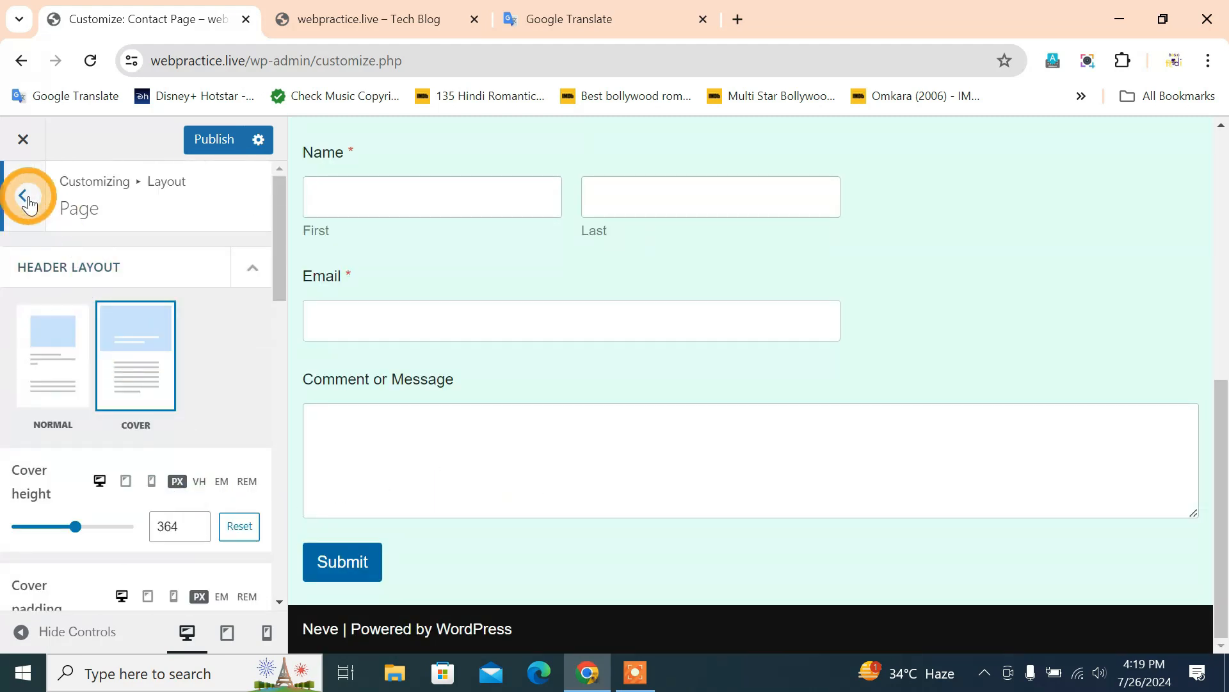
{"action": "scroll", "coordinate": [227, 421], "scroll_direction": "down", "scroll_amount": 10}
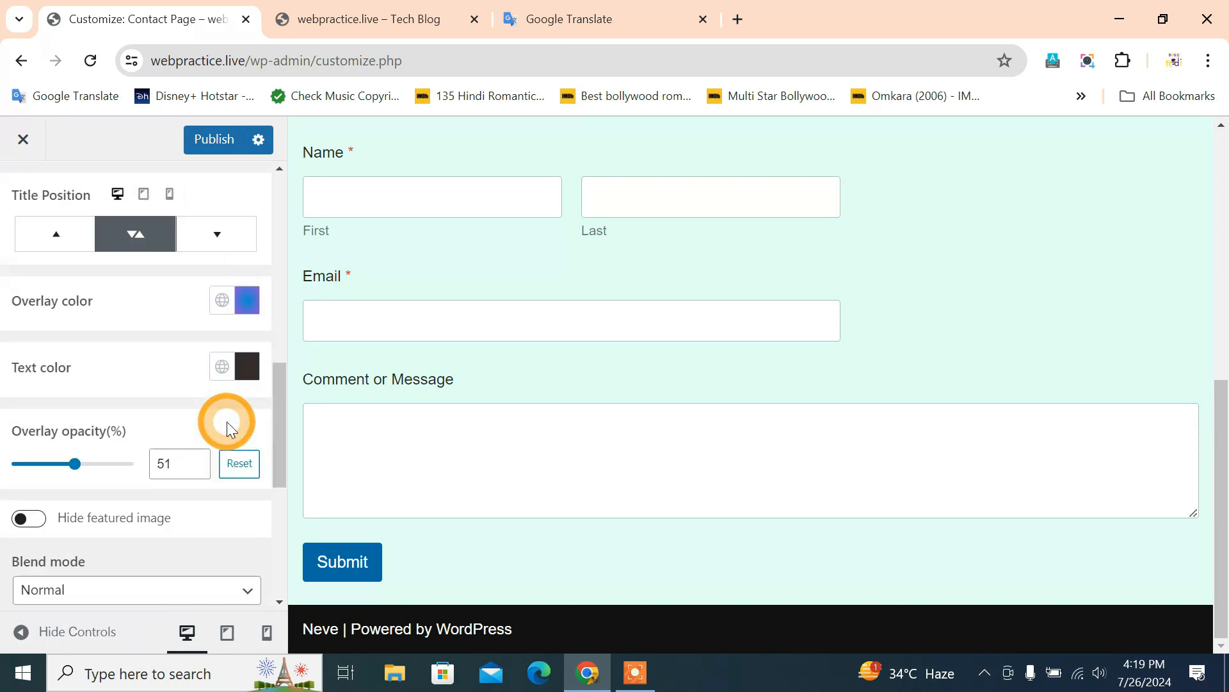
{"action": "scroll", "coordinate": [227, 421], "scroll_direction": "up", "scroll_amount": 5}
{"action": "scroll", "coordinate": [638, 390], "scroll_direction": "up", "scroll_amount": 8}
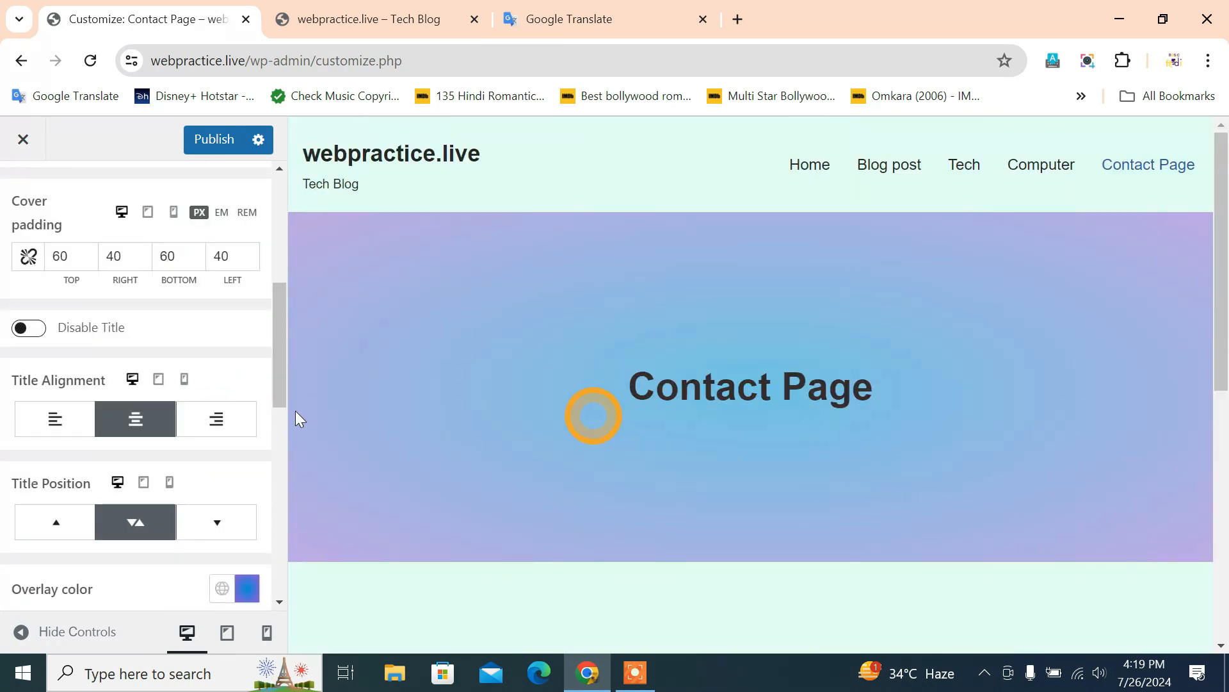
{"action": "scroll", "coordinate": [46, 410], "scroll_direction": "up", "scroll_amount": 4}
{"action": "scroll", "coordinate": [44, 400], "scroll_direction": "up", "scroll_amount": 3}
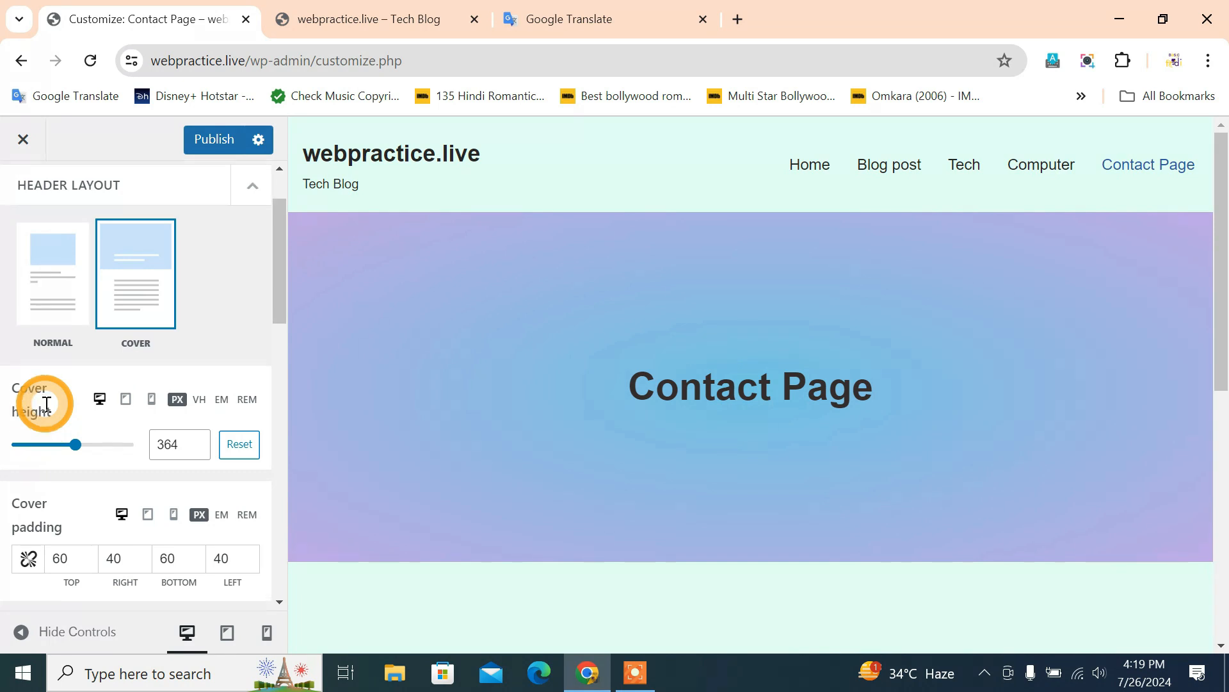
Step: Open the Scroll To Top layout settings and look over the Pro-only options and the page's bottom area
{"action": "left_click", "coordinate": [23, 212]}
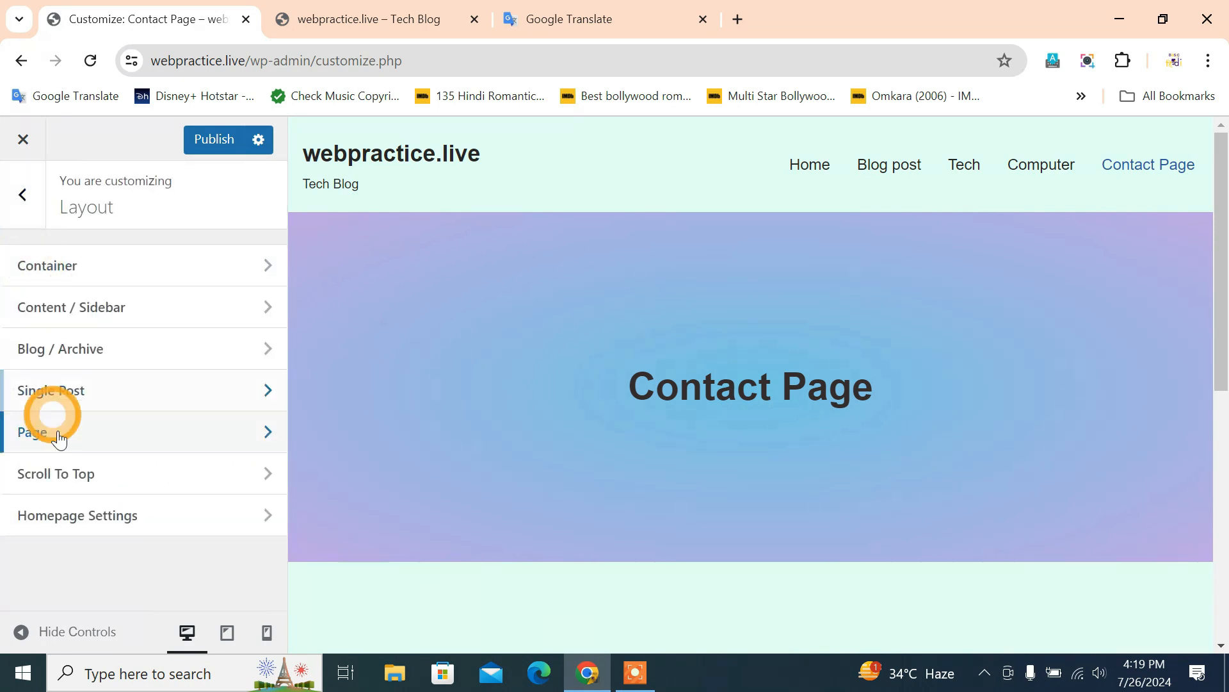
{"action": "left_click", "coordinate": [80, 480]}
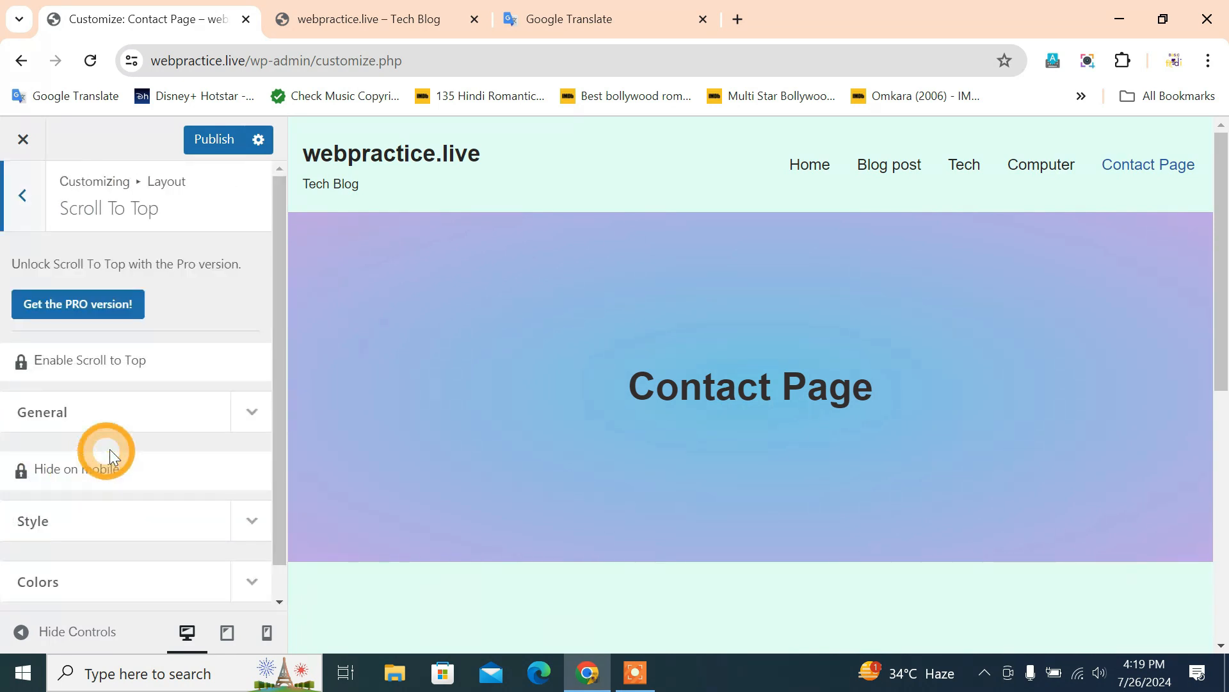
{"action": "scroll", "coordinate": [937, 535], "scroll_direction": "down", "scroll_amount": 8}
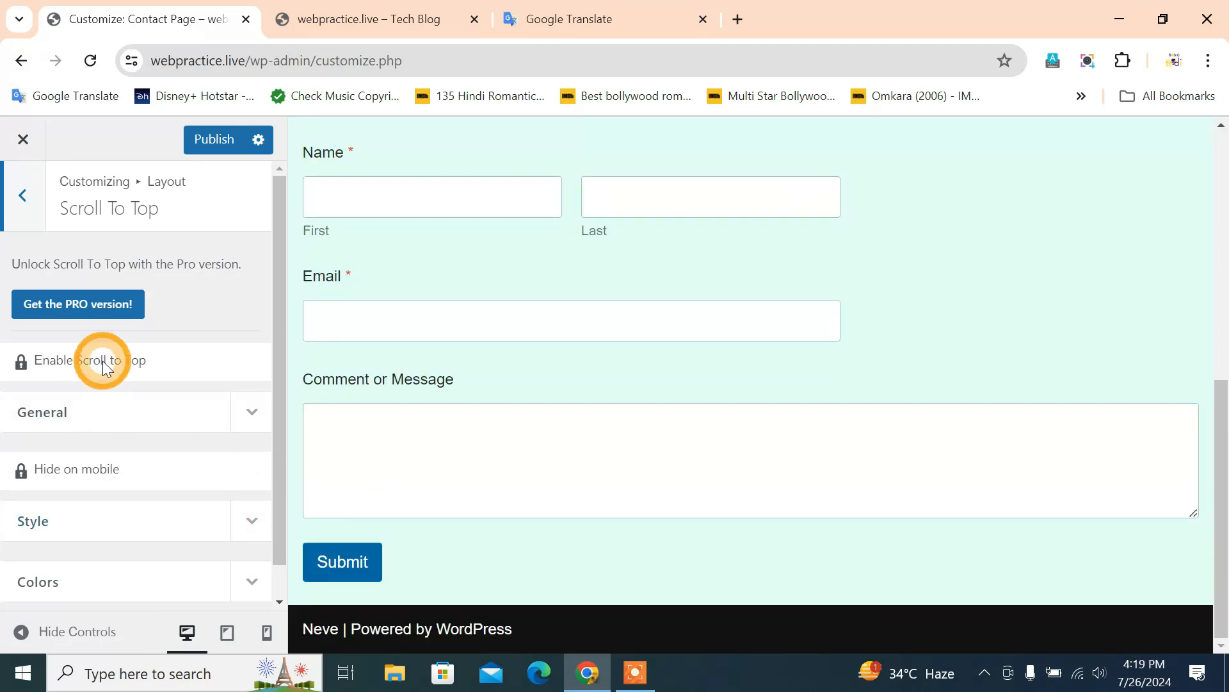
{"action": "scroll", "coordinate": [122, 529], "scroll_direction": "down", "scroll_amount": 1}
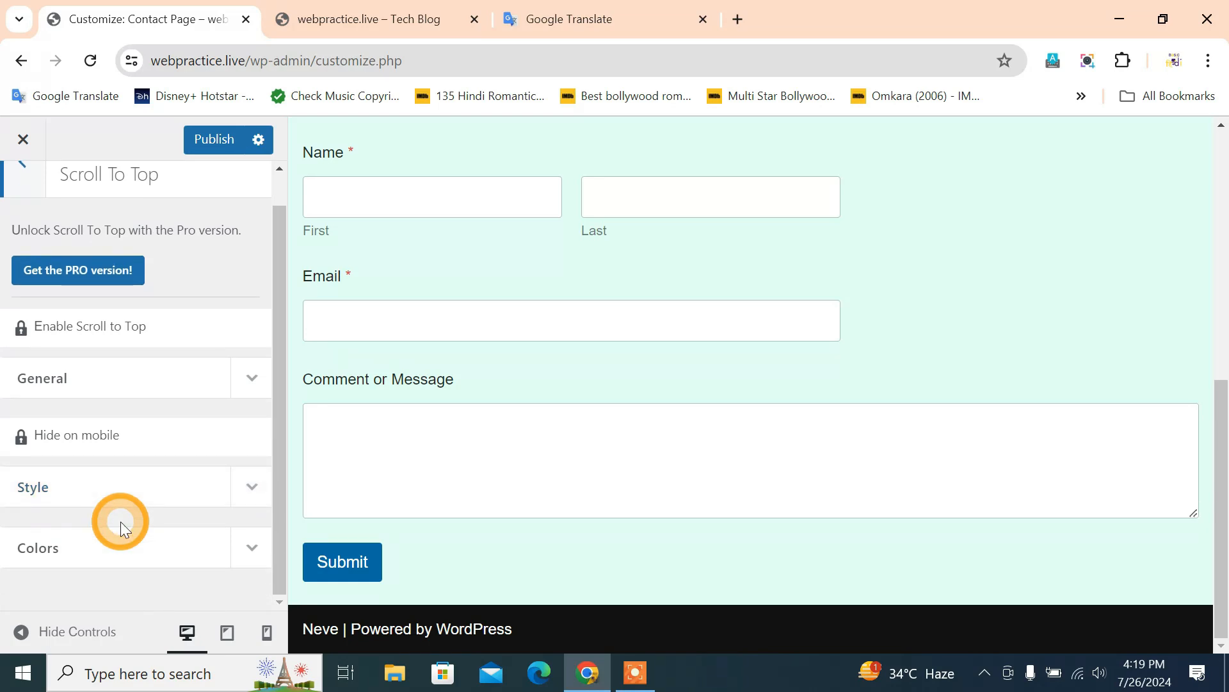
{"action": "scroll", "coordinate": [225, 348], "scroll_direction": "up", "scroll_amount": 1}
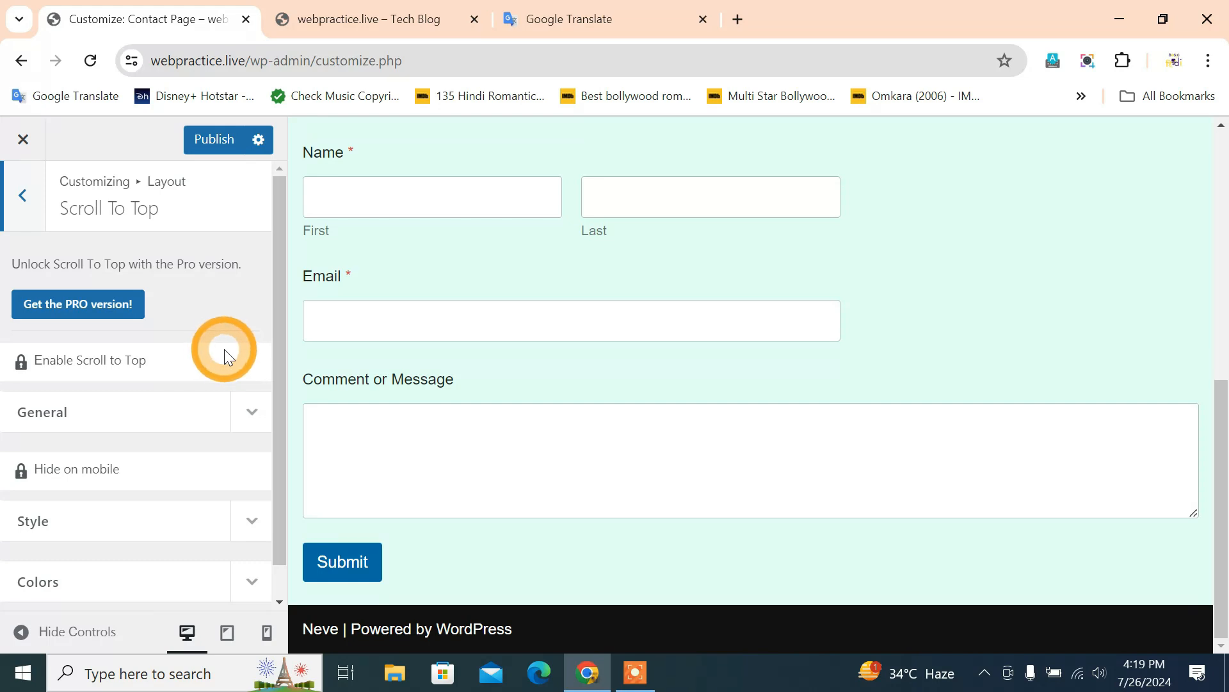
{"action": "scroll", "coordinate": [206, 454], "scroll_direction": "down", "scroll_amount": 1}
{"action": "scroll", "coordinate": [206, 460], "scroll_direction": "up", "scroll_amount": 1}
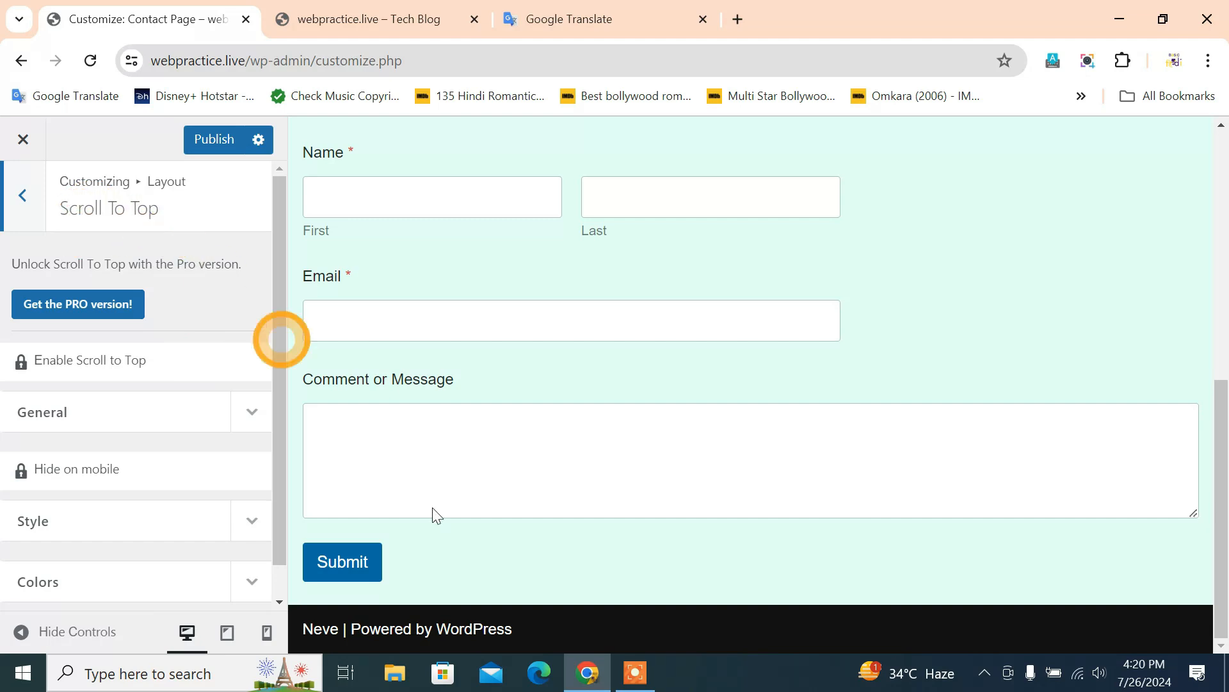
Step: Open the Homepage Settings and examine how the latest posts appear on the Home page in the preview
{"action": "left_click", "coordinate": [32, 214]}
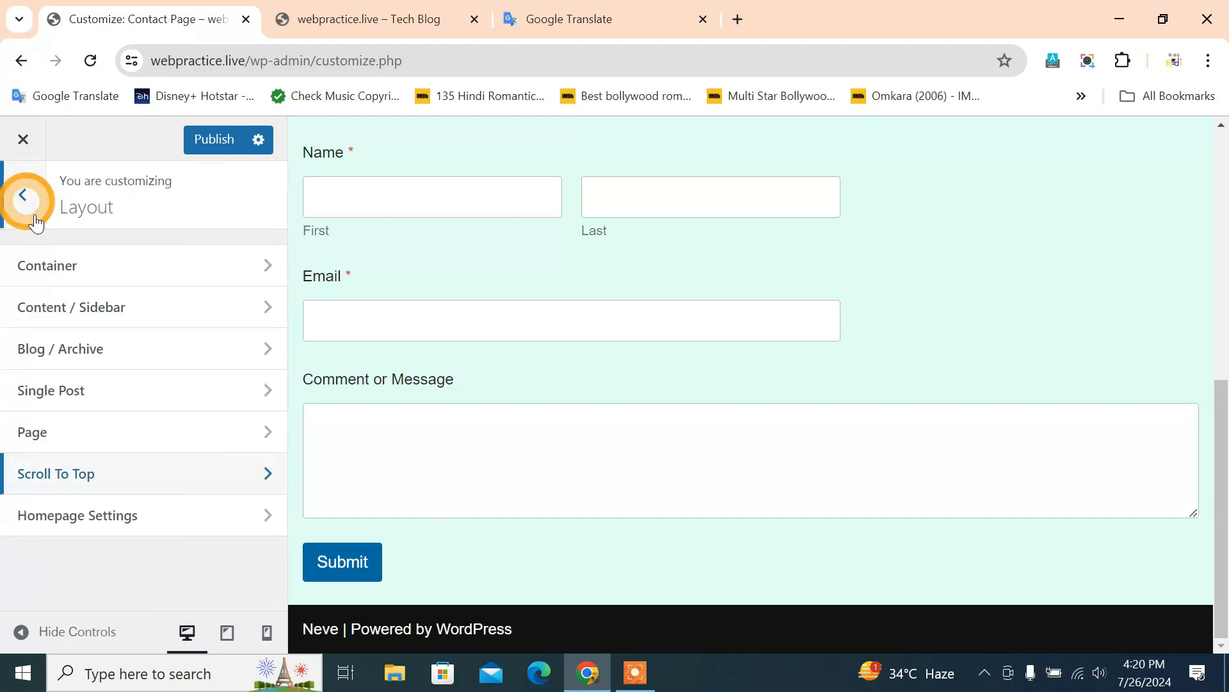
{"action": "left_click", "coordinate": [131, 513]}
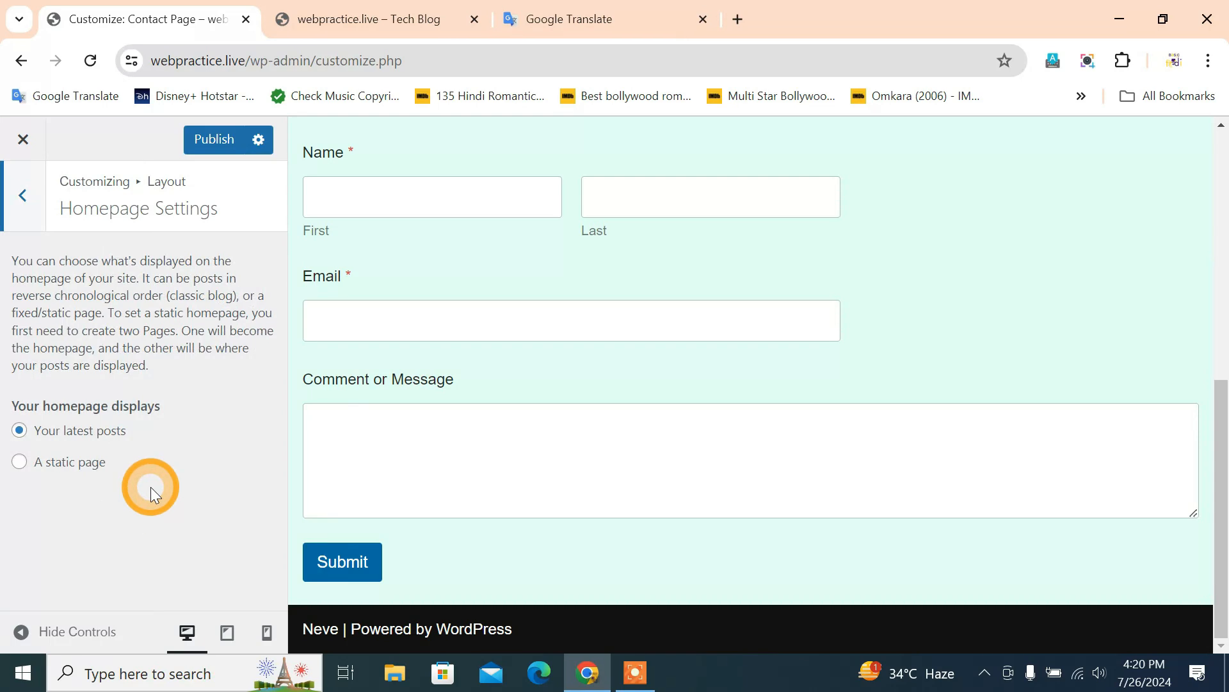
{"action": "scroll", "coordinate": [812, 397], "scroll_direction": "up", "scroll_amount": 6}
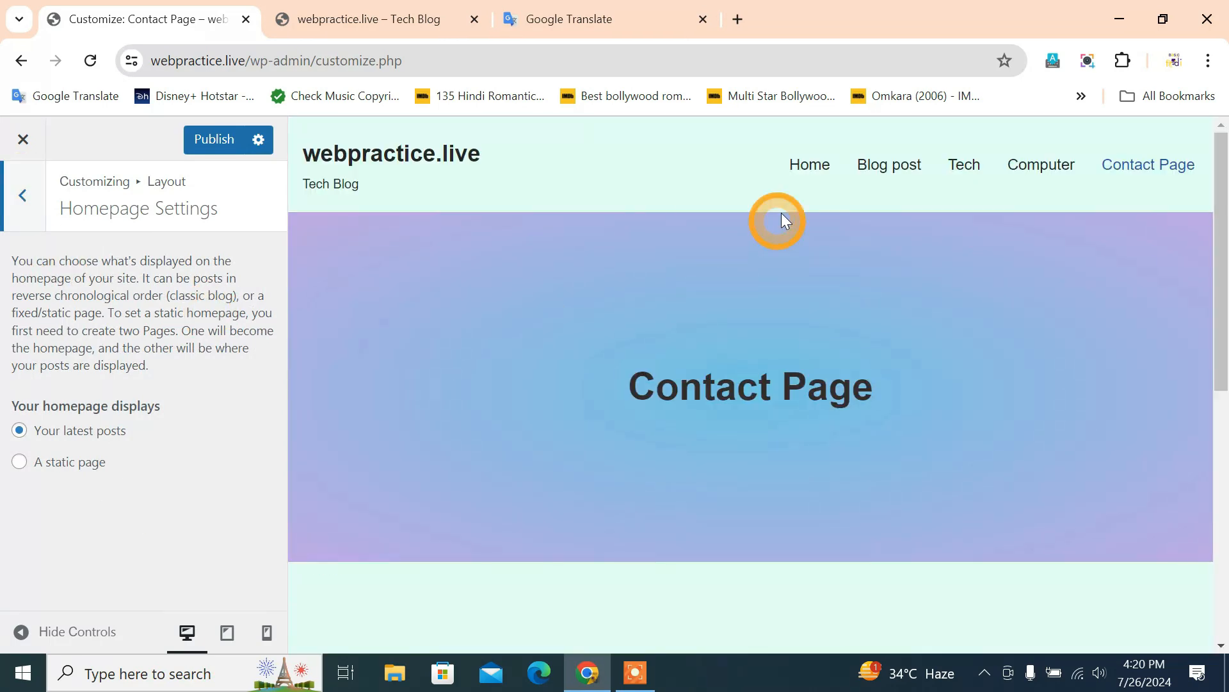
{"action": "left_click", "coordinate": [810, 164]}
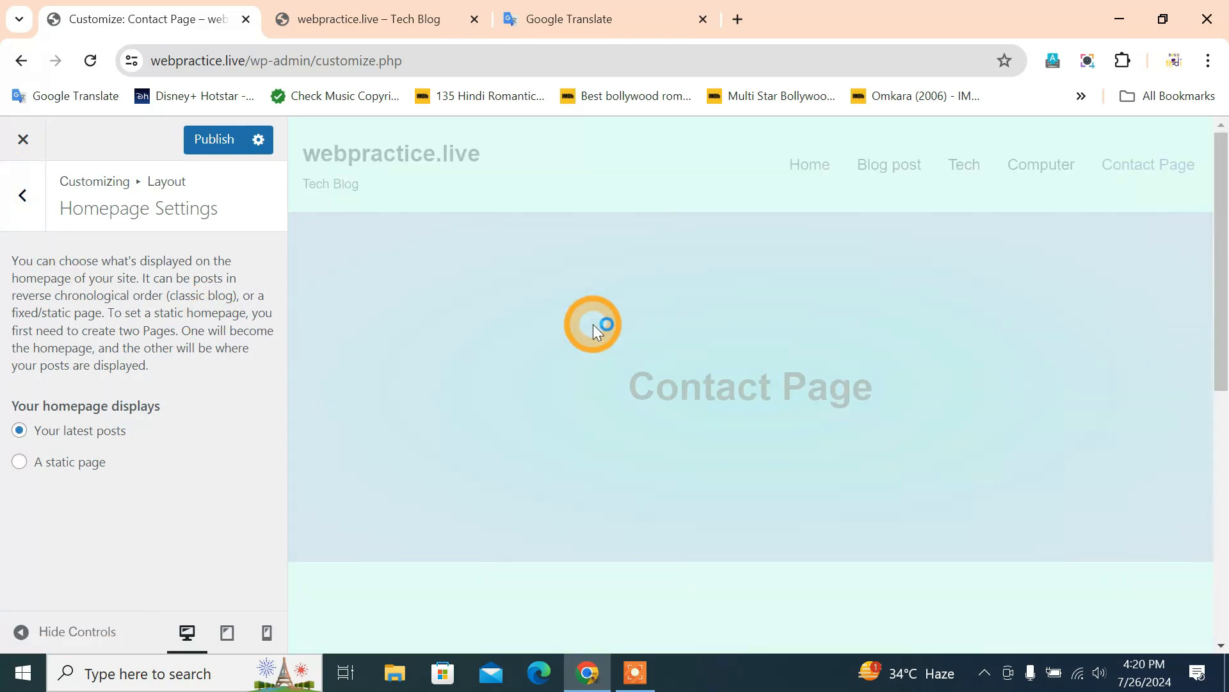
{"action": "scroll", "coordinate": [591, 324], "scroll_direction": "down", "scroll_amount": 3}
{"action": "scroll", "coordinate": [510, 461], "scroll_direction": "up", "scroll_amount": 2}
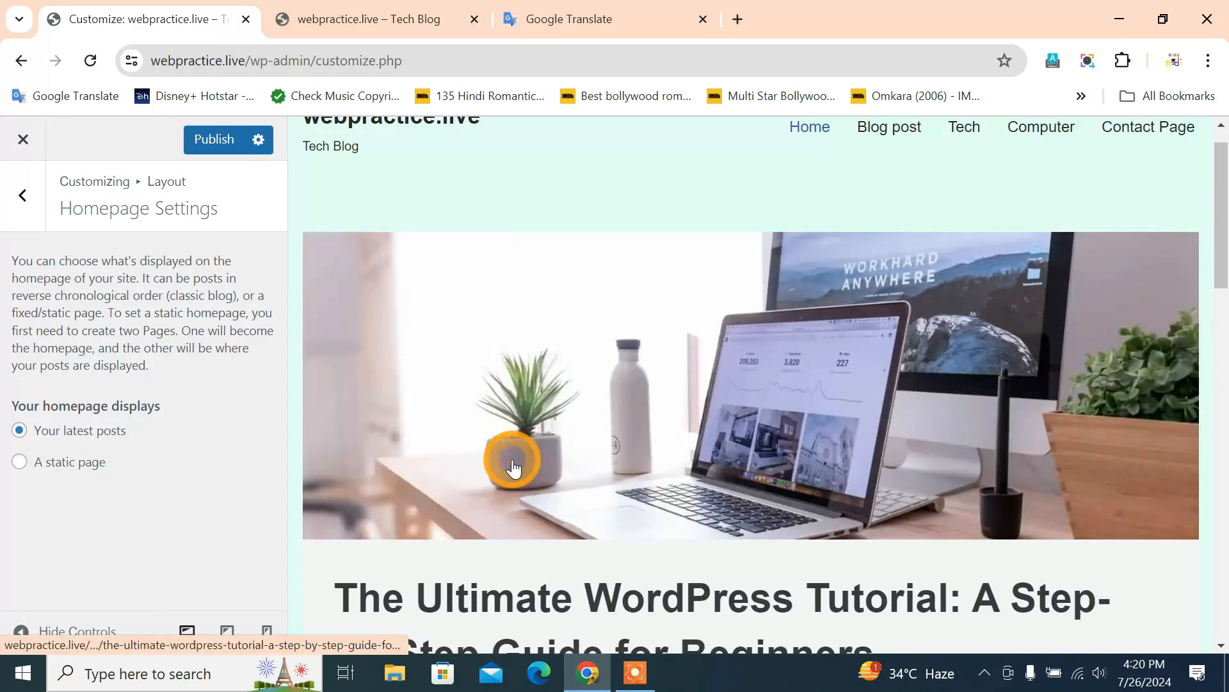
{"action": "scroll", "coordinate": [511, 459], "scroll_direction": "down", "scroll_amount": 5}
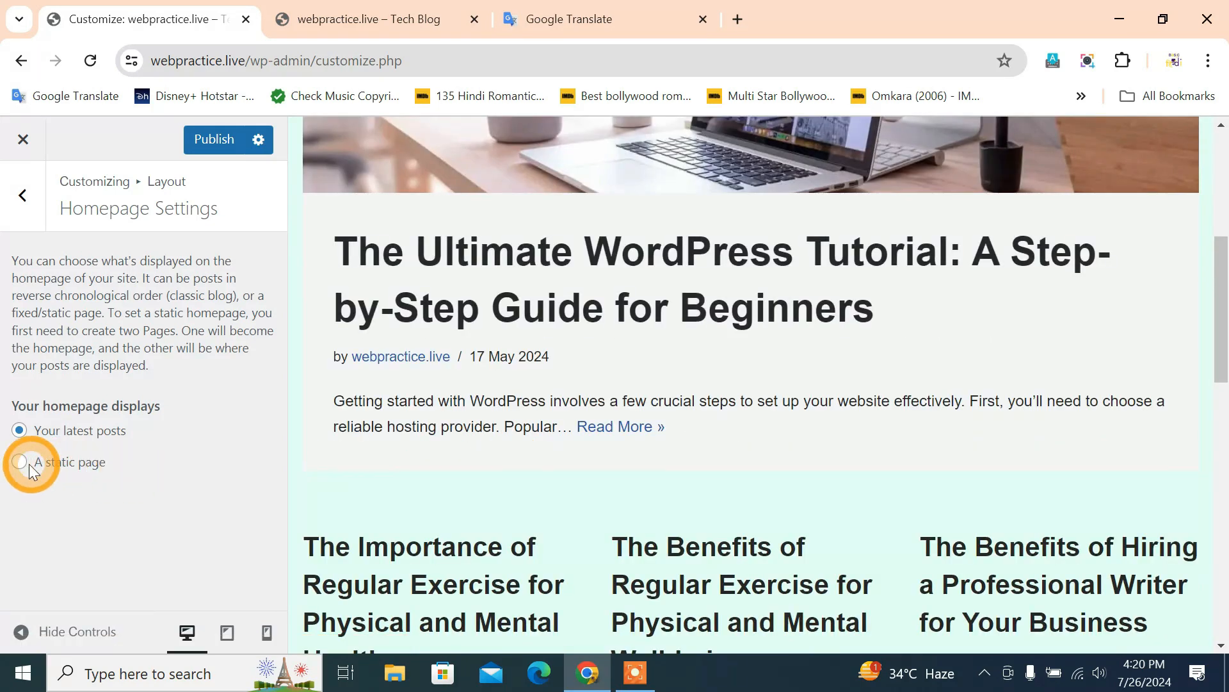
{"action": "scroll", "coordinate": [448, 474], "scroll_direction": "up", "scroll_amount": 5}
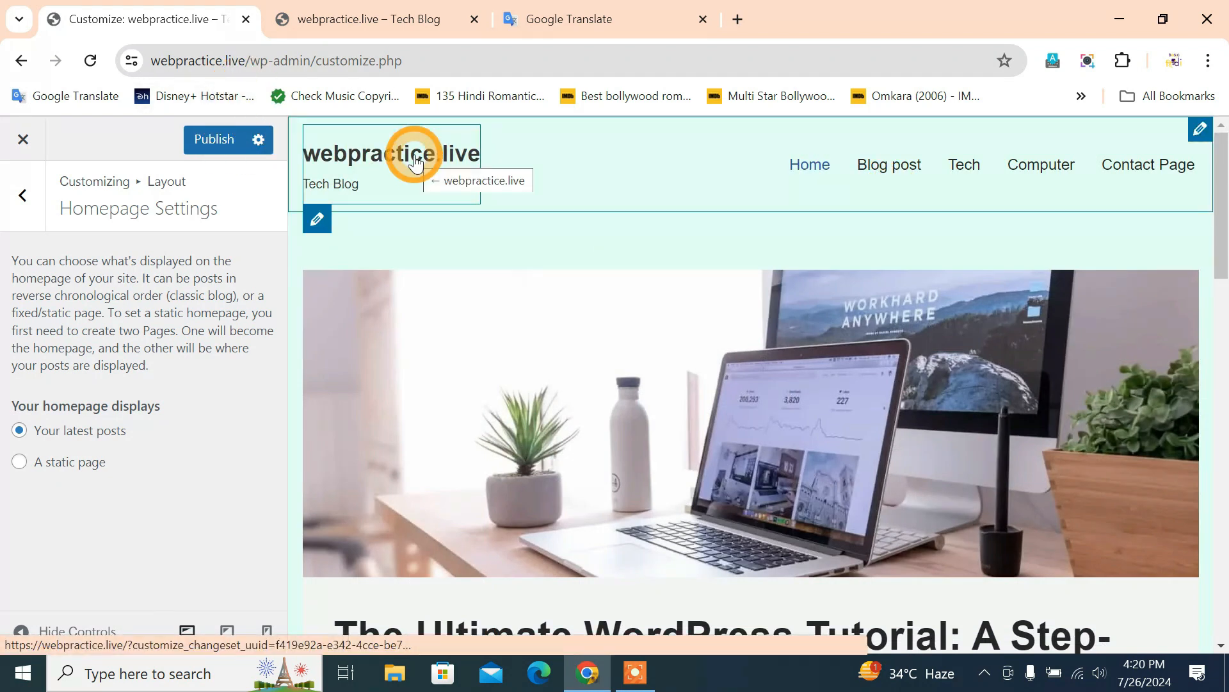
{"action": "left_click", "coordinate": [109, 502]}
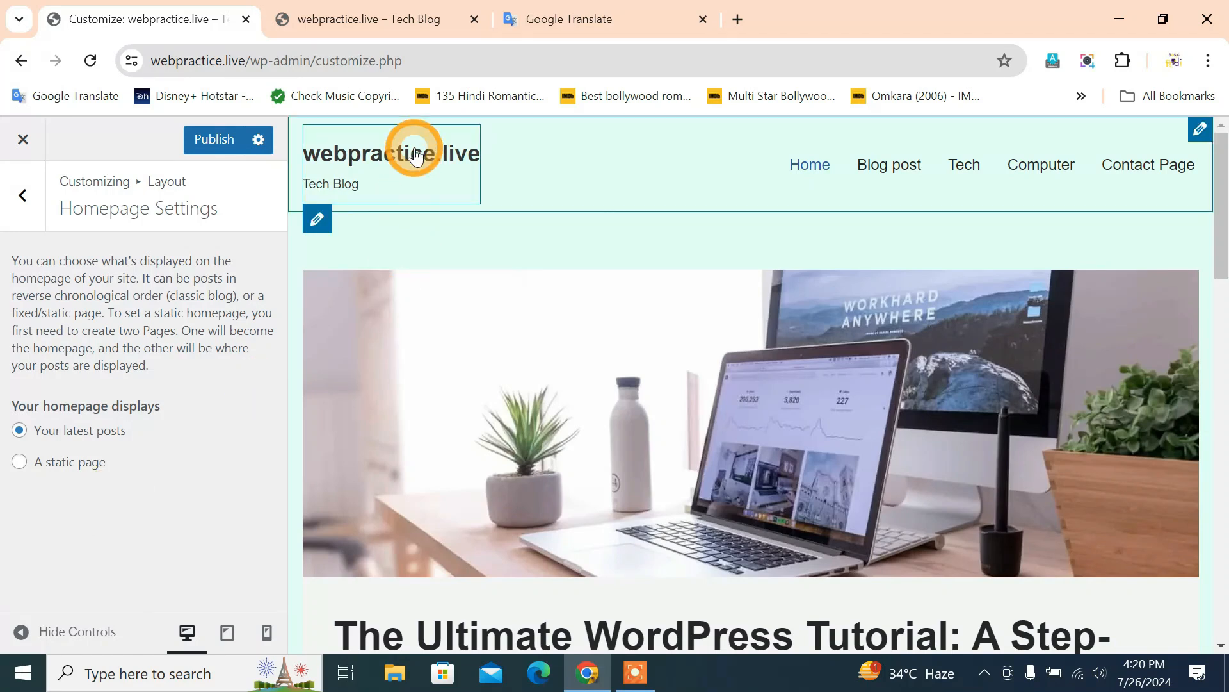
{"action": "left_click", "coordinate": [323, 390]}
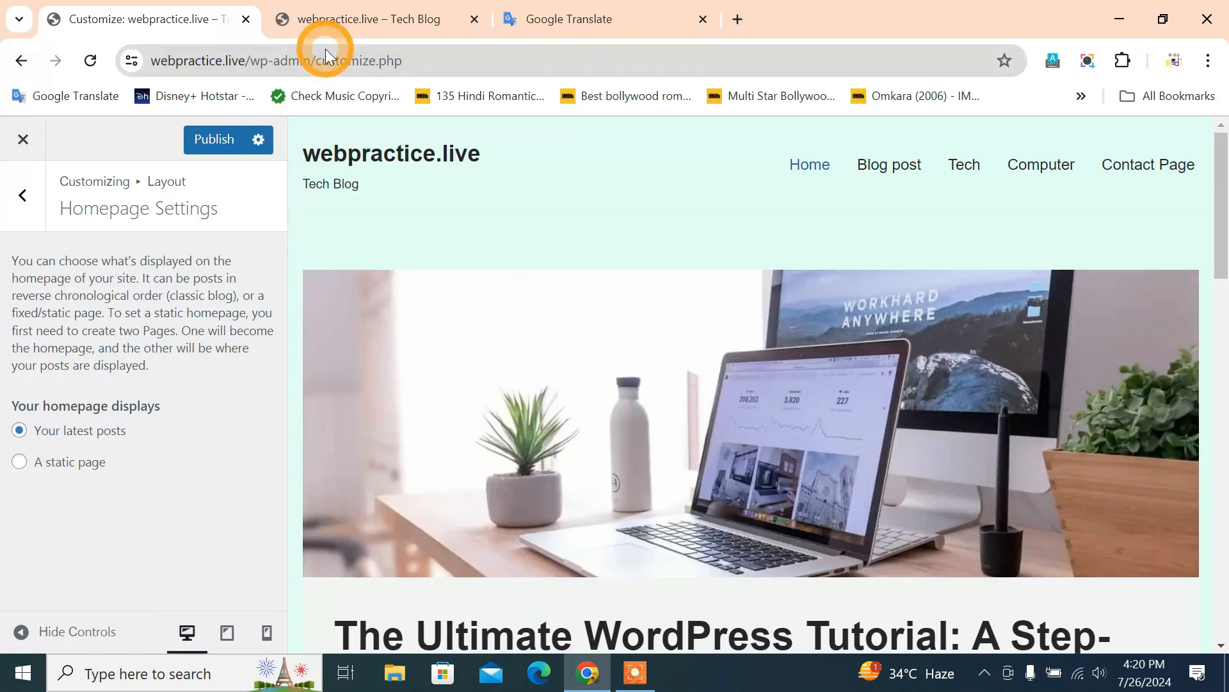
{"action": "scroll", "coordinate": [593, 393], "scroll_direction": "down", "scroll_amount": 5}
{"action": "scroll", "coordinate": [593, 392], "scroll_direction": "up", "scroll_amount": 5}
Step: Try a static page as the homepage by choosing Contact Page, and check the Home page in the preview
{"action": "left_click", "coordinate": [19, 461]}
{"action": "scroll", "coordinate": [160, 458], "scroll_direction": "down", "scroll_amount": 2}
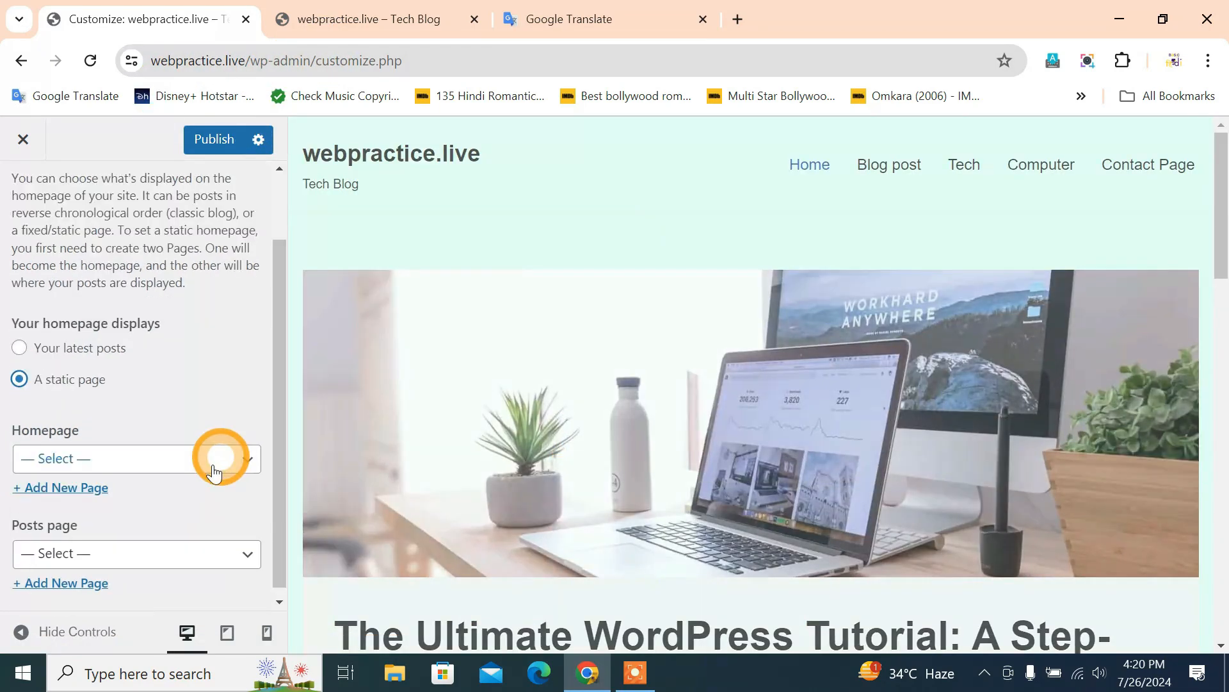
{"action": "left_click", "coordinate": [175, 448]}
{"action": "left_click", "coordinate": [161, 490]}
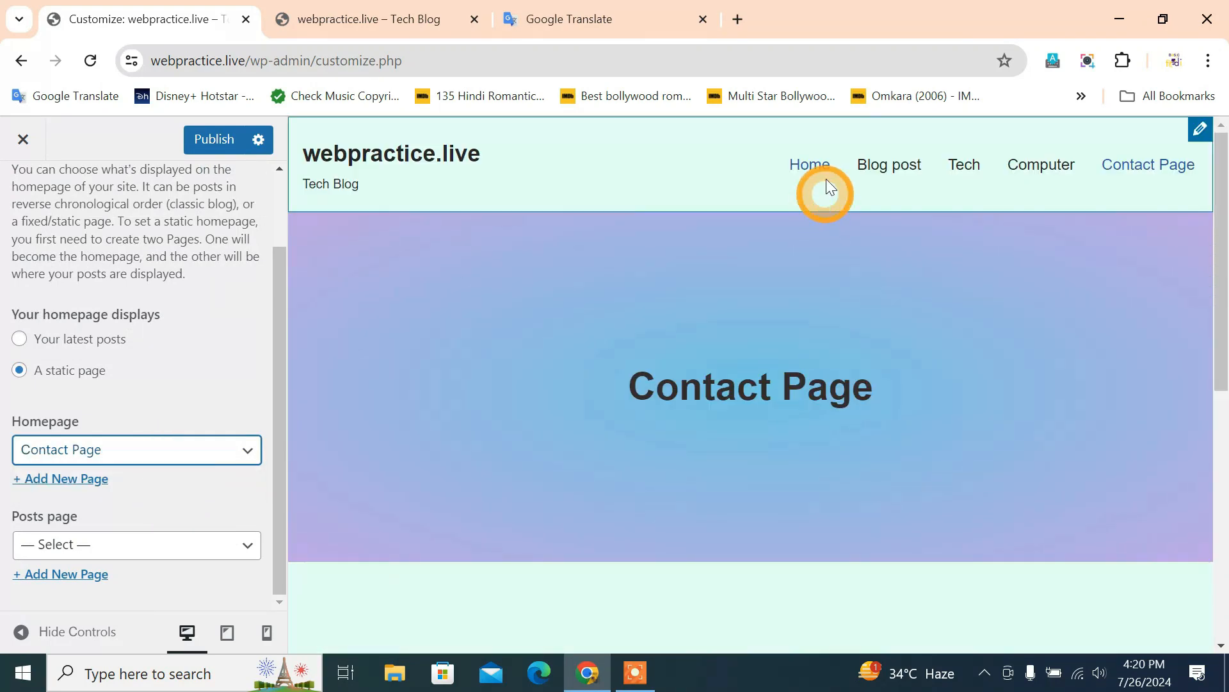
{"action": "left_click", "coordinate": [812, 168]}
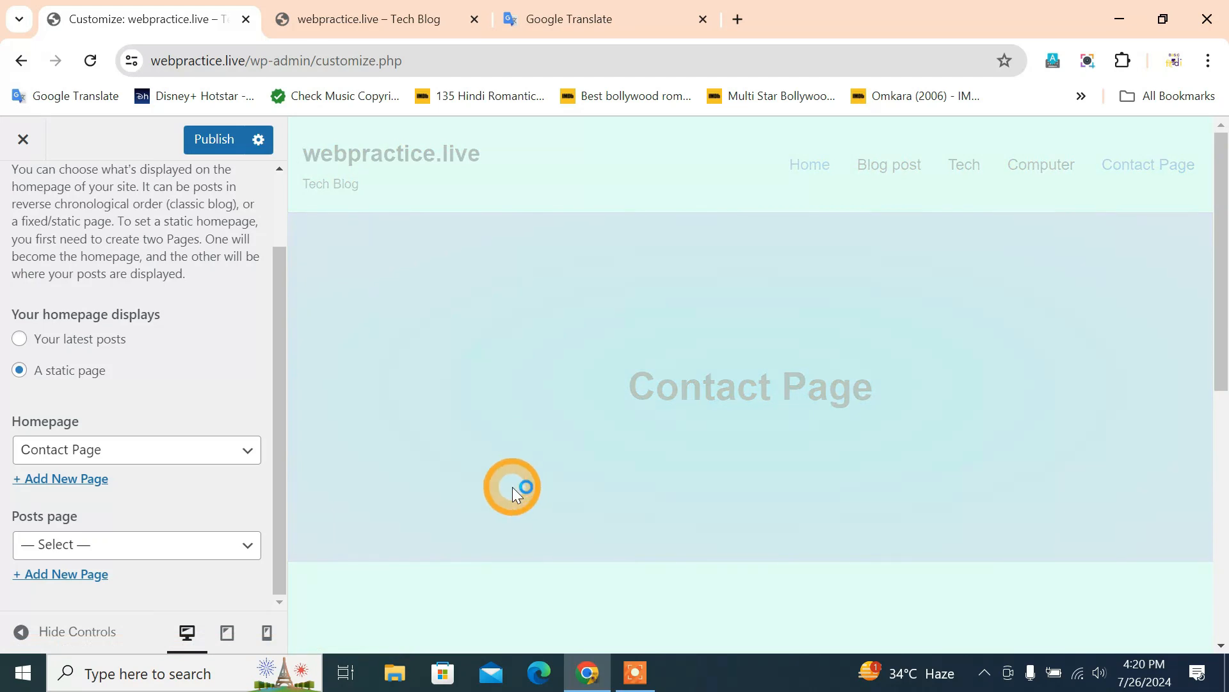
{"action": "scroll", "coordinate": [512, 487], "scroll_direction": "down", "scroll_amount": 6}
{"action": "scroll", "coordinate": [512, 487], "scroll_direction": "down", "scroll_amount": 1}
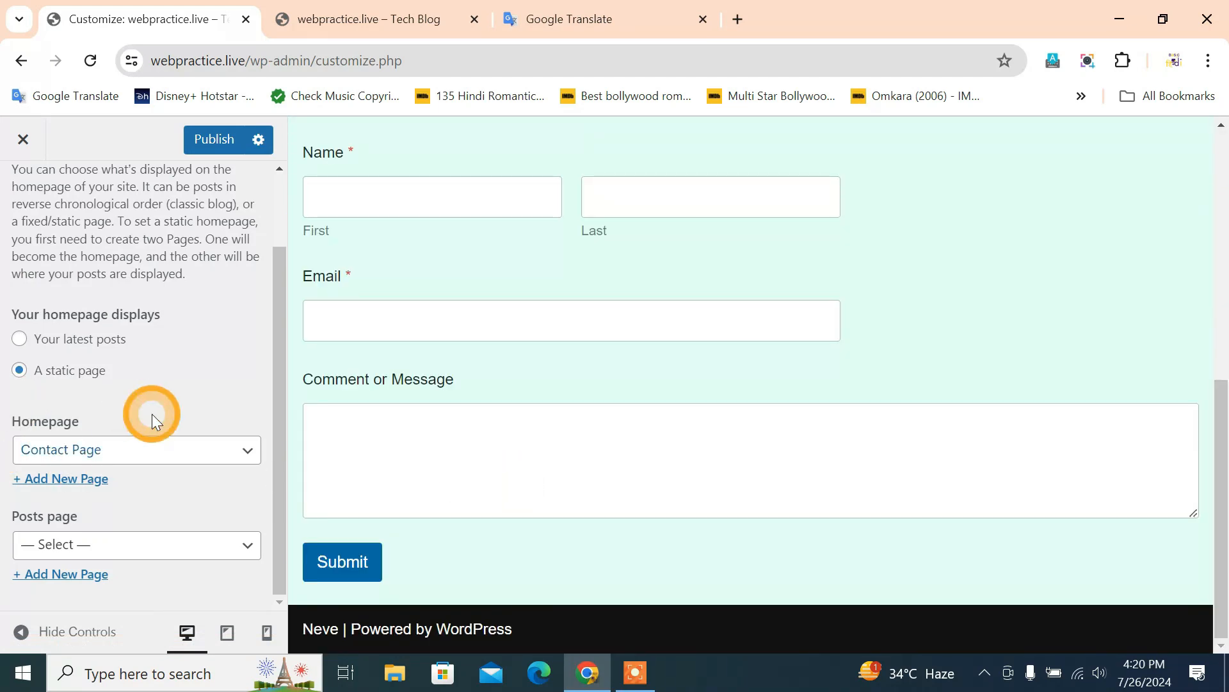
Step: Compare the customizer's homepage with the post listing on the live webpractice.live site
{"action": "left_click", "coordinate": [357, 18]}
{"action": "left_click", "coordinate": [170, 59]}
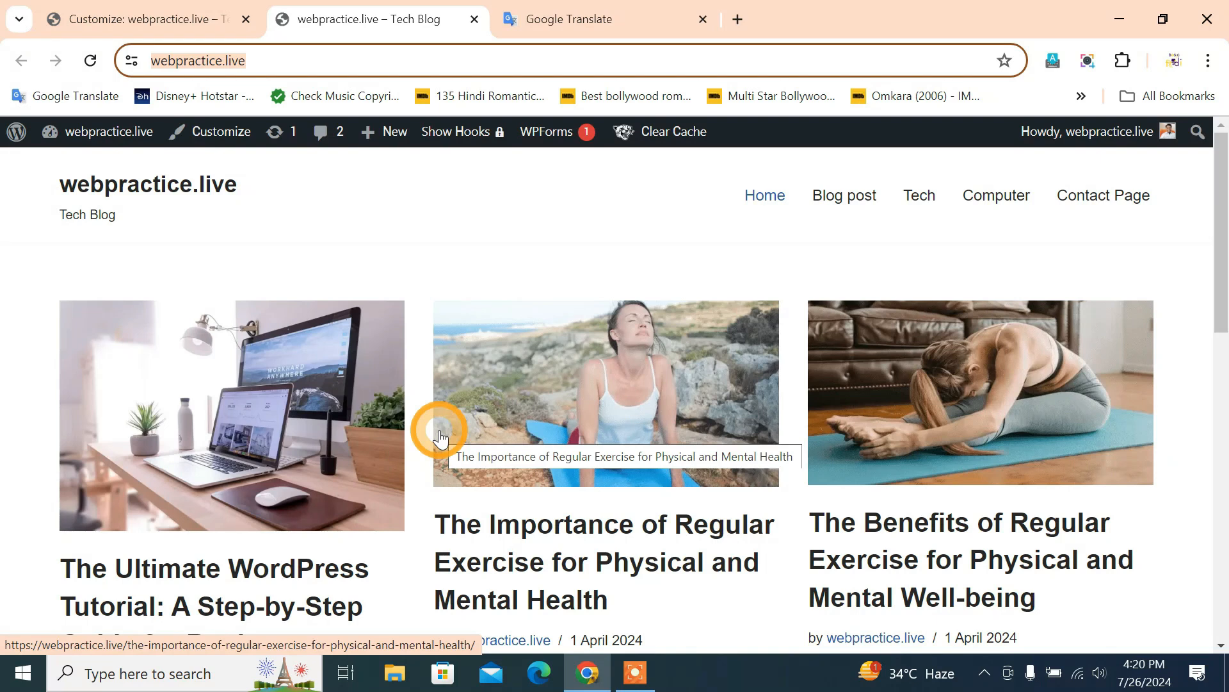
{"action": "left_click", "coordinate": [138, 18]}
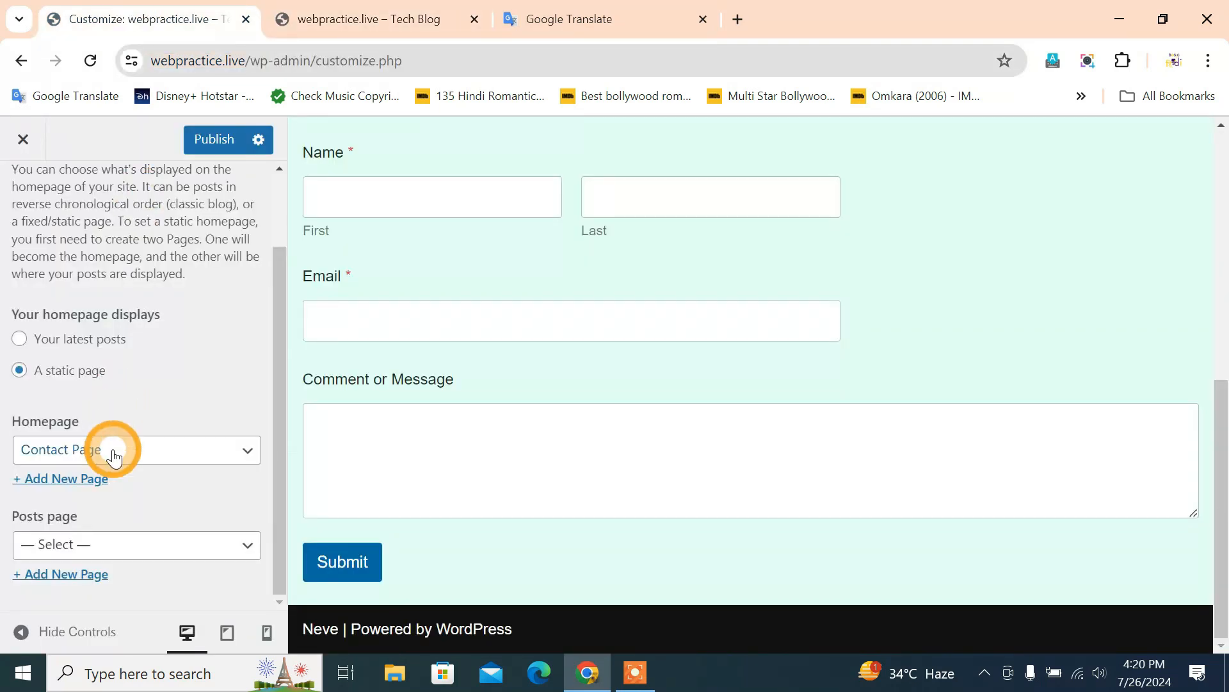
{"action": "left_click", "coordinate": [374, 19]}
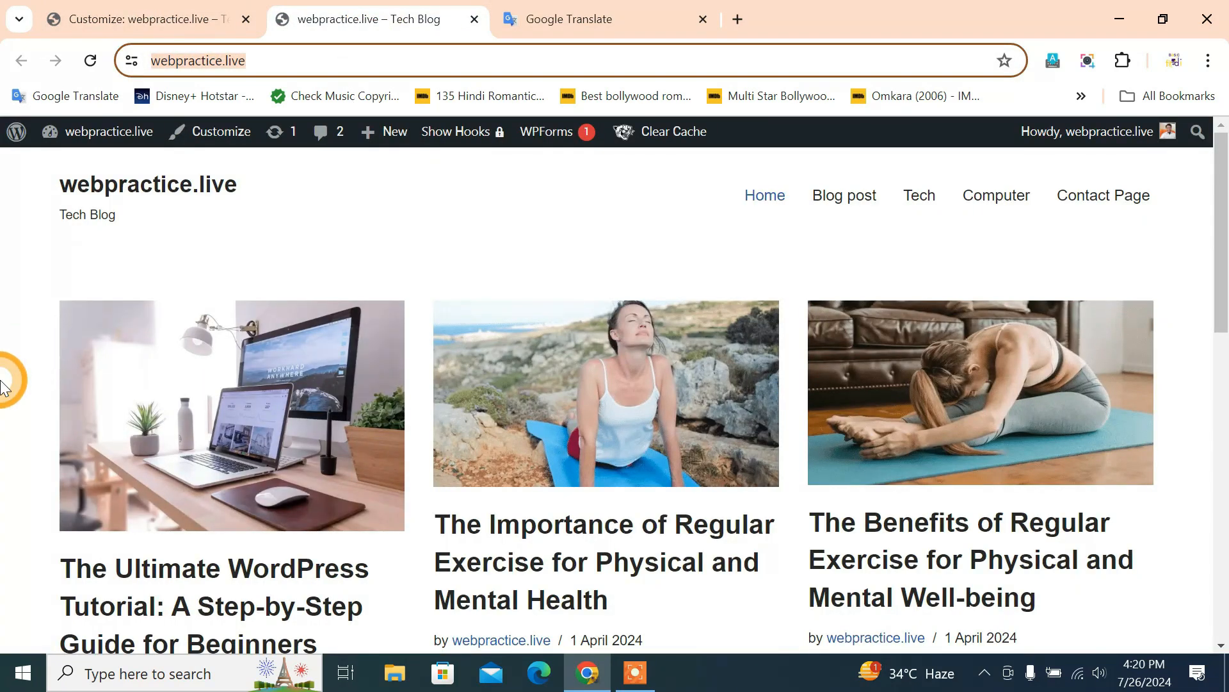
{"action": "scroll", "coordinate": [6, 382], "scroll_direction": "down", "scroll_amount": 5}
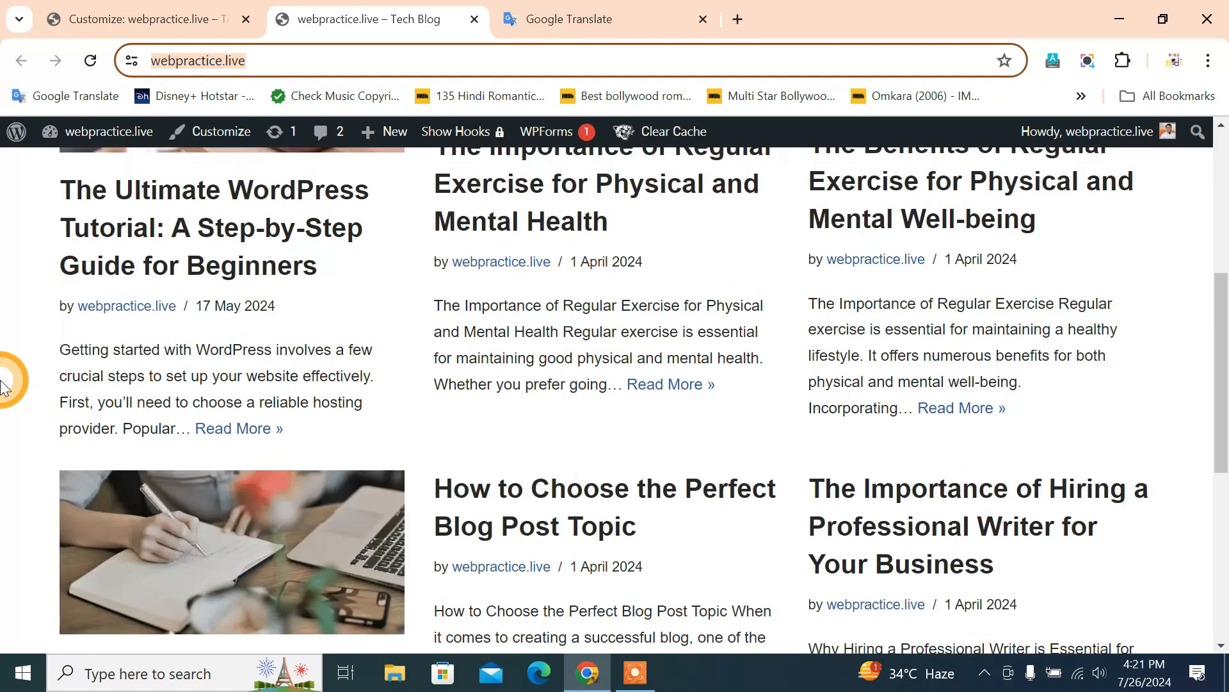
Step: Return to the customizer, set the homepage display back to Your latest posts, and check the post listing
{"action": "left_click", "coordinate": [136, 19]}
{"action": "left_click", "coordinate": [19, 338]}
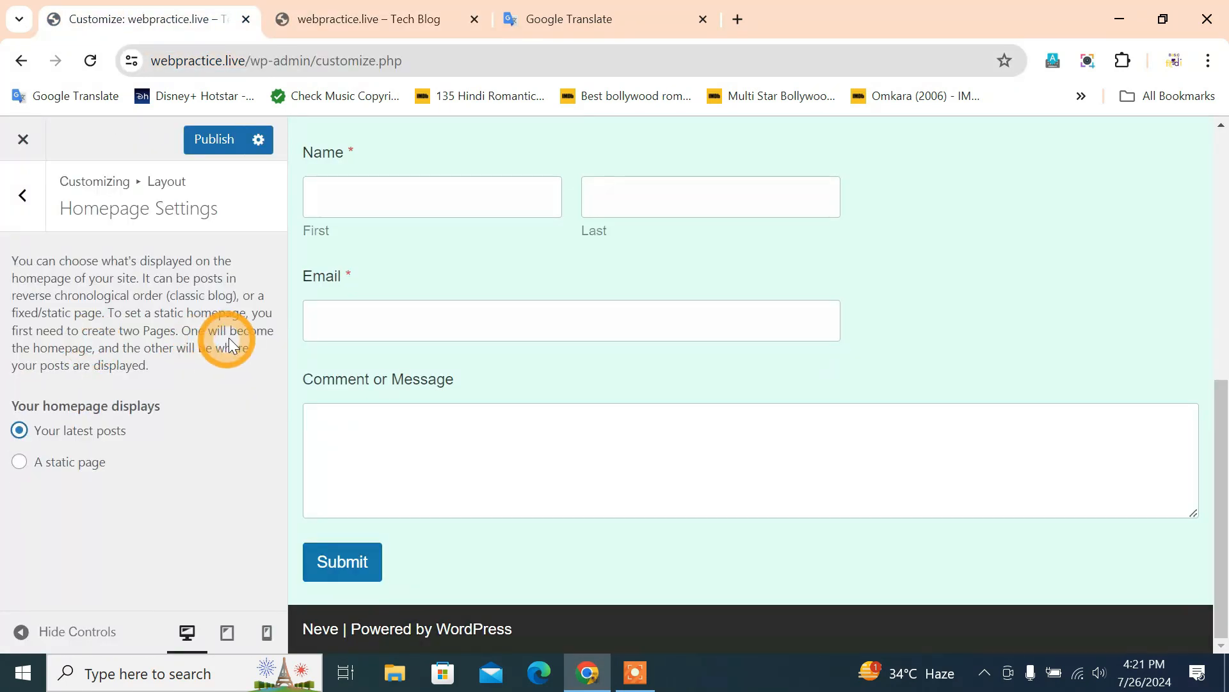
{"action": "scroll", "coordinate": [412, 412], "scroll_direction": "down", "scroll_amount": 4}
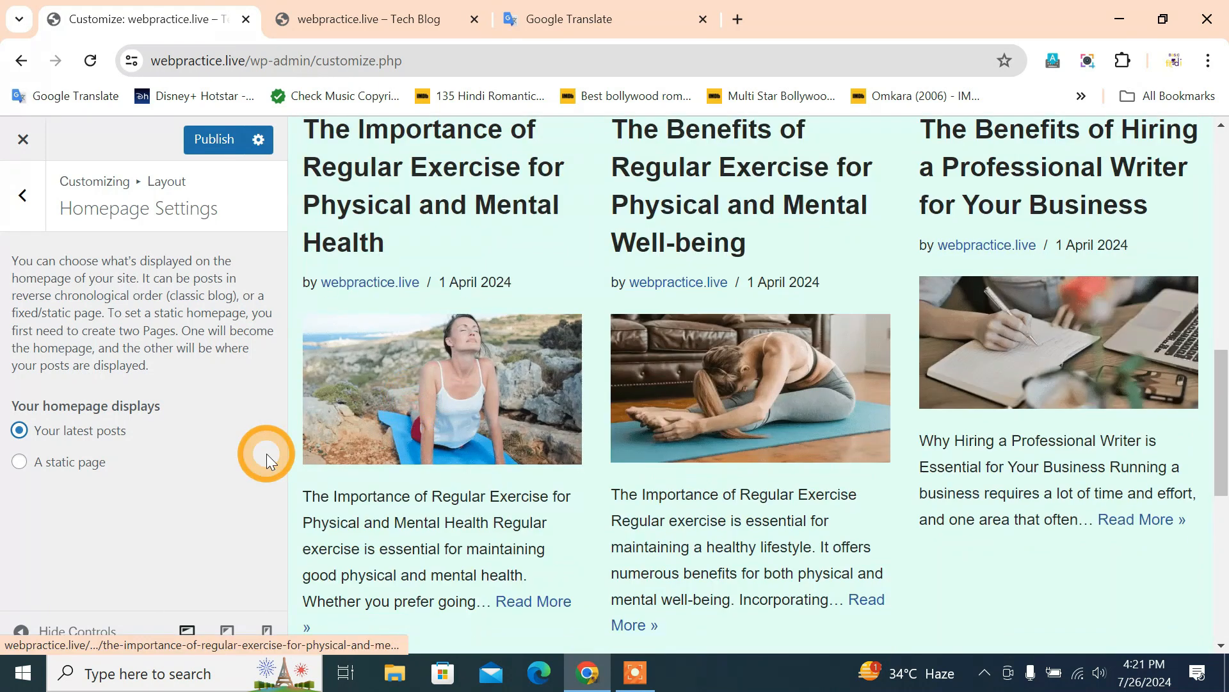
Step: Leave the Layout settings, look over the Header section's options, and open its logo settings
{"action": "left_click", "coordinate": [28, 195]}
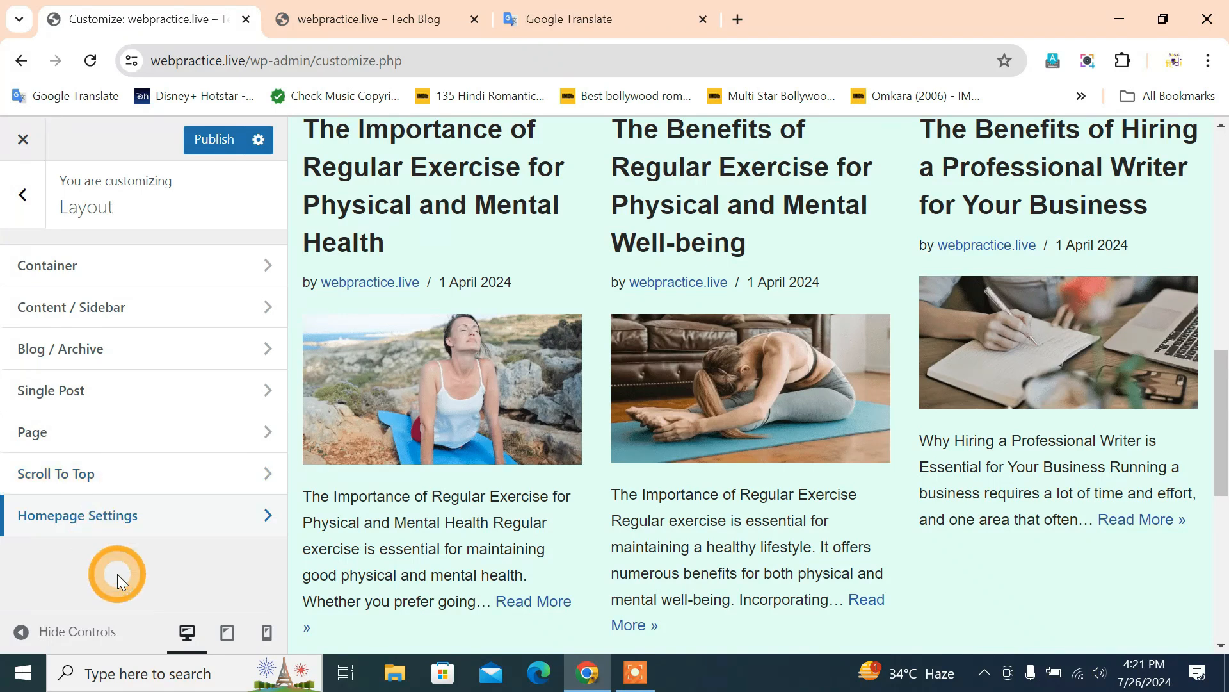
{"action": "left_click", "coordinate": [22, 195]}
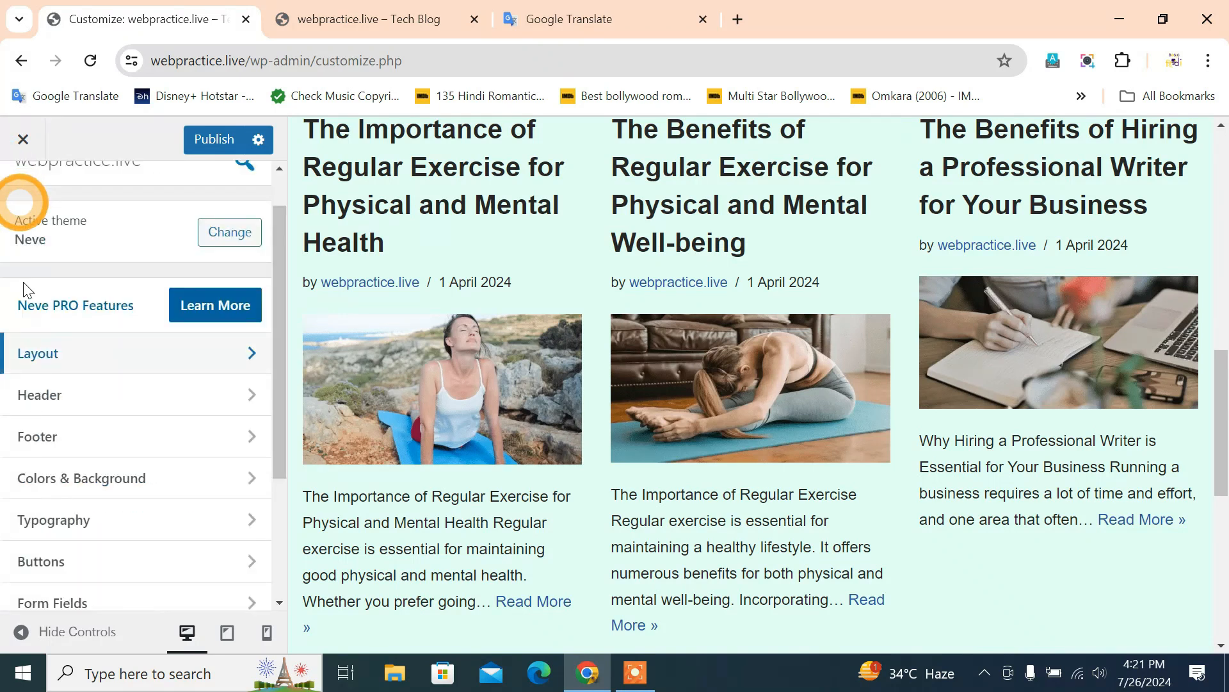
{"action": "left_click", "coordinate": [45, 402]}
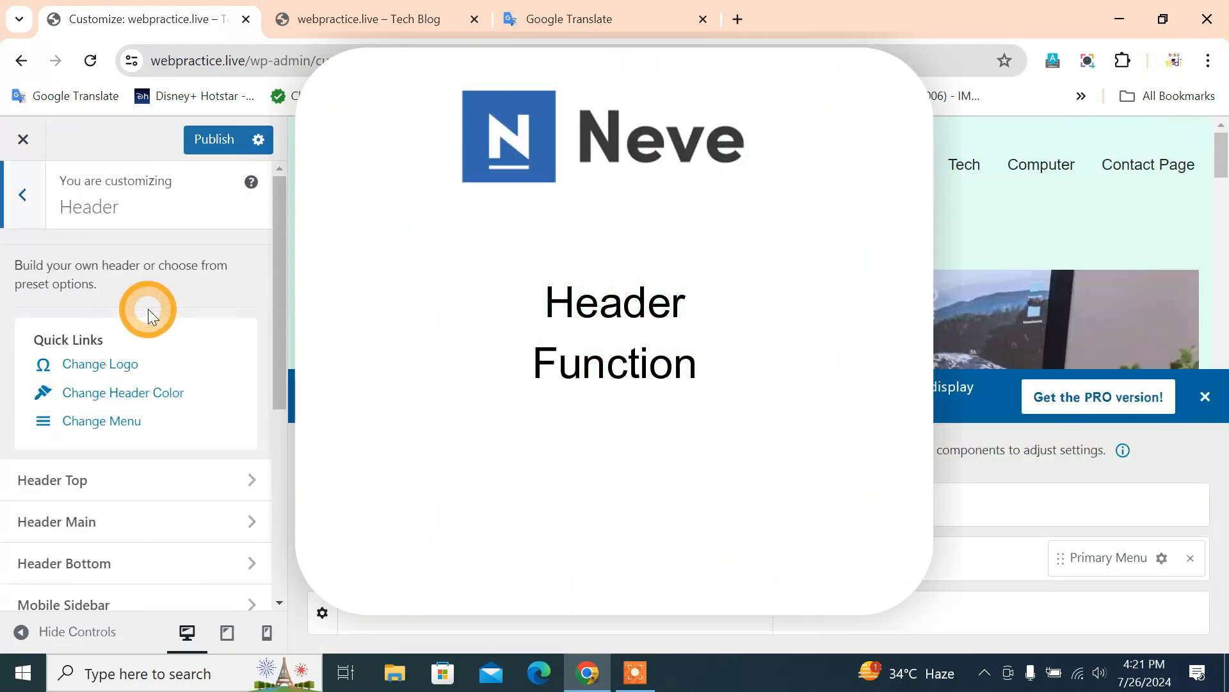
{"action": "scroll", "coordinate": [147, 309], "scroll_direction": "down", "scroll_amount": 2}
{"action": "scroll", "coordinate": [148, 309], "scroll_direction": "up", "scroll_amount": 3}
{"action": "scroll", "coordinate": [148, 309], "scroll_direction": "down", "scroll_amount": 2}
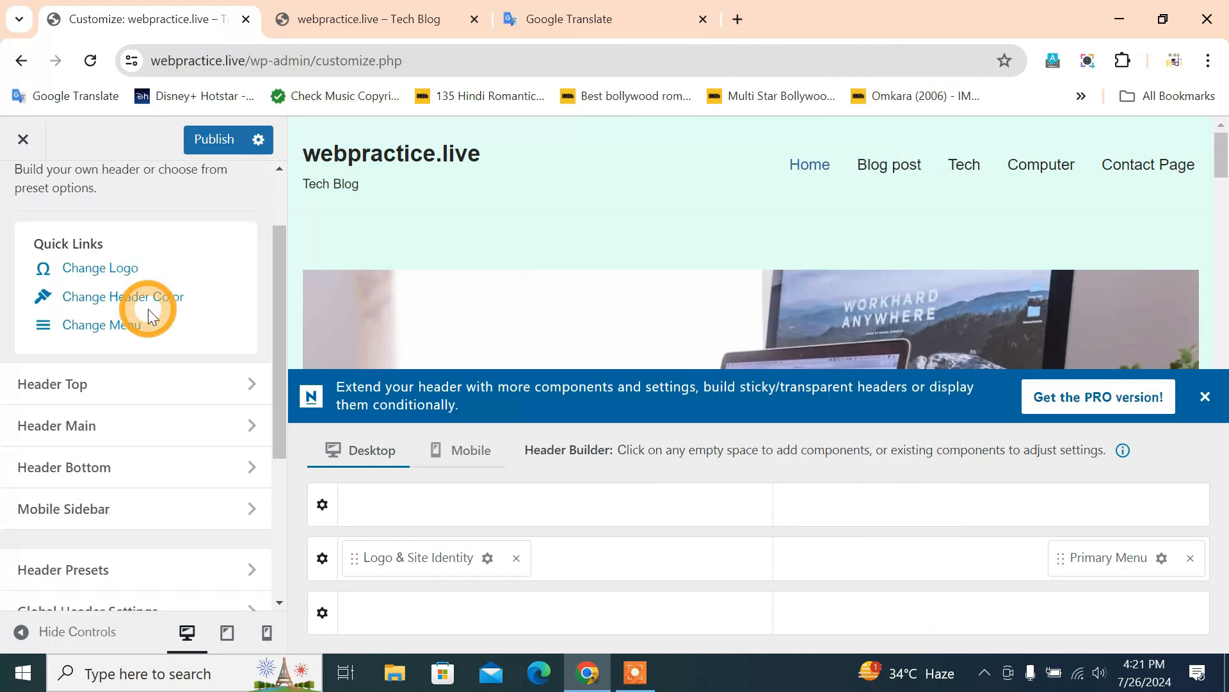
{"action": "left_click", "coordinate": [123, 275]}
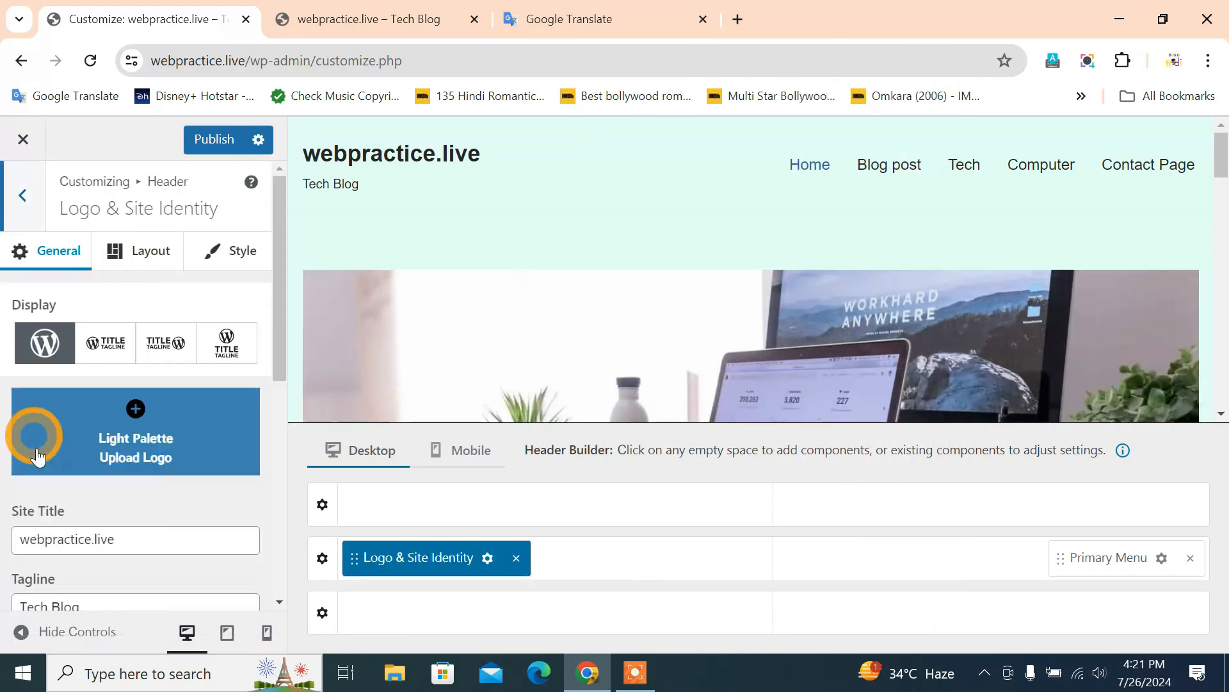
Step: Upload the logo image png.png from the computer to the media library and select it for cropping as the header logo
{"action": "left_click", "coordinate": [136, 441]}
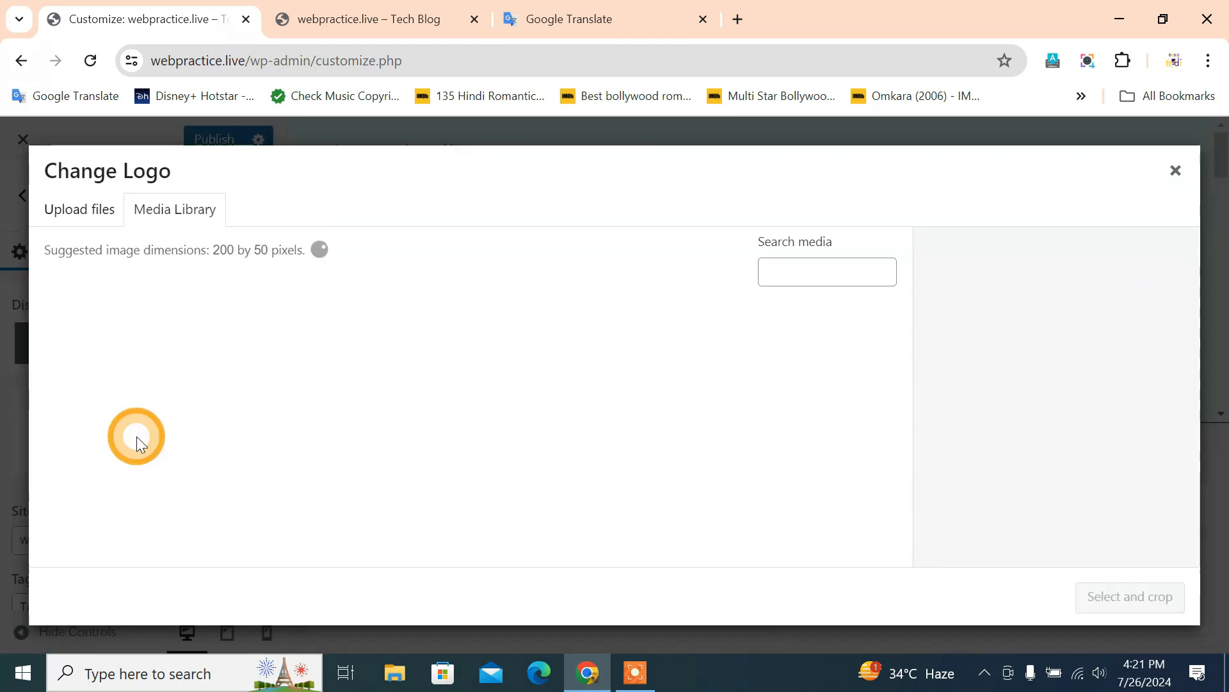
{"action": "left_click", "coordinate": [86, 215]}
{"action": "left_click", "coordinate": [654, 426]}
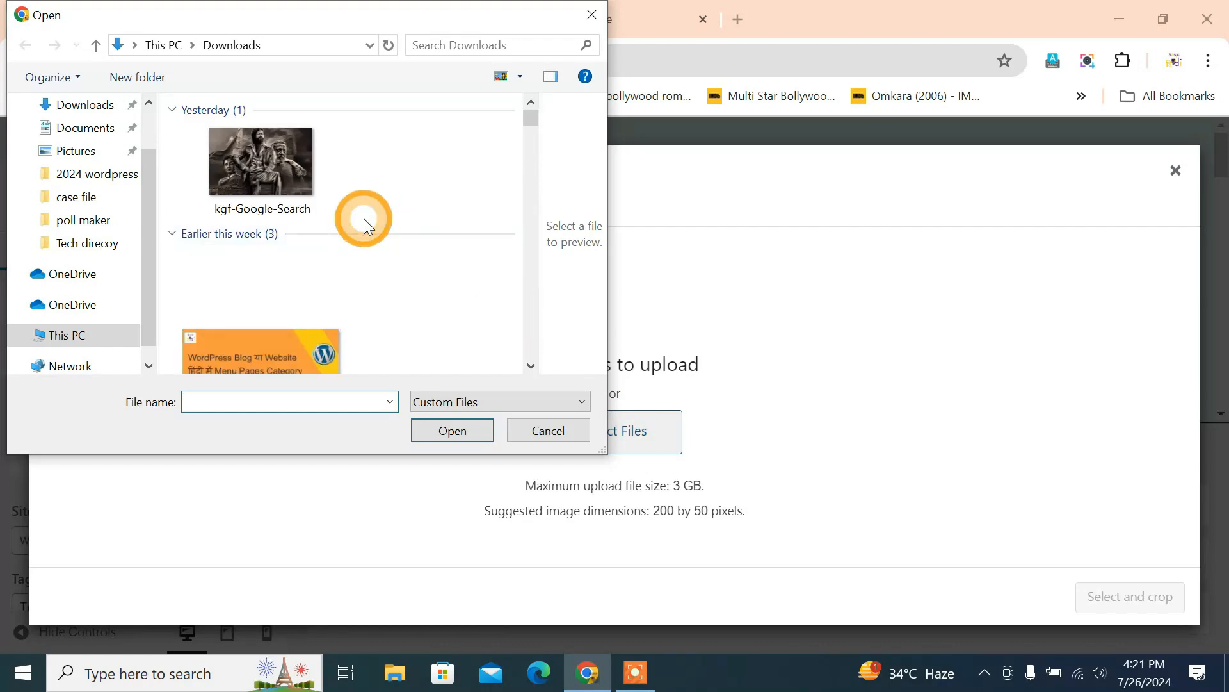
{"action": "scroll", "coordinate": [88, 170], "scroll_direction": "up", "scroll_amount": 3}
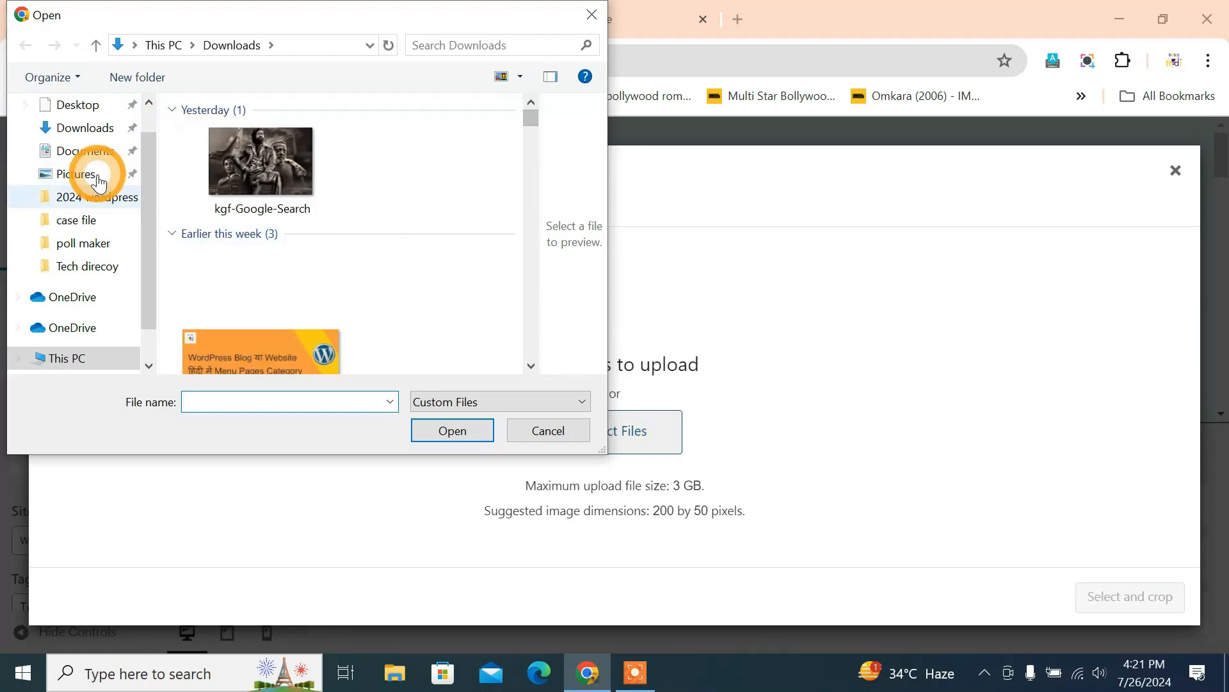
{"action": "left_click", "coordinate": [80, 141]}
{"action": "left_click_drag", "start_coordinate": [530, 125], "coordinate": [548, 282]}
{"action": "left_click", "coordinate": [290, 221]}
{"action": "left_click", "coordinate": [450, 429]}
{"action": "left_click", "coordinate": [254, 447]}
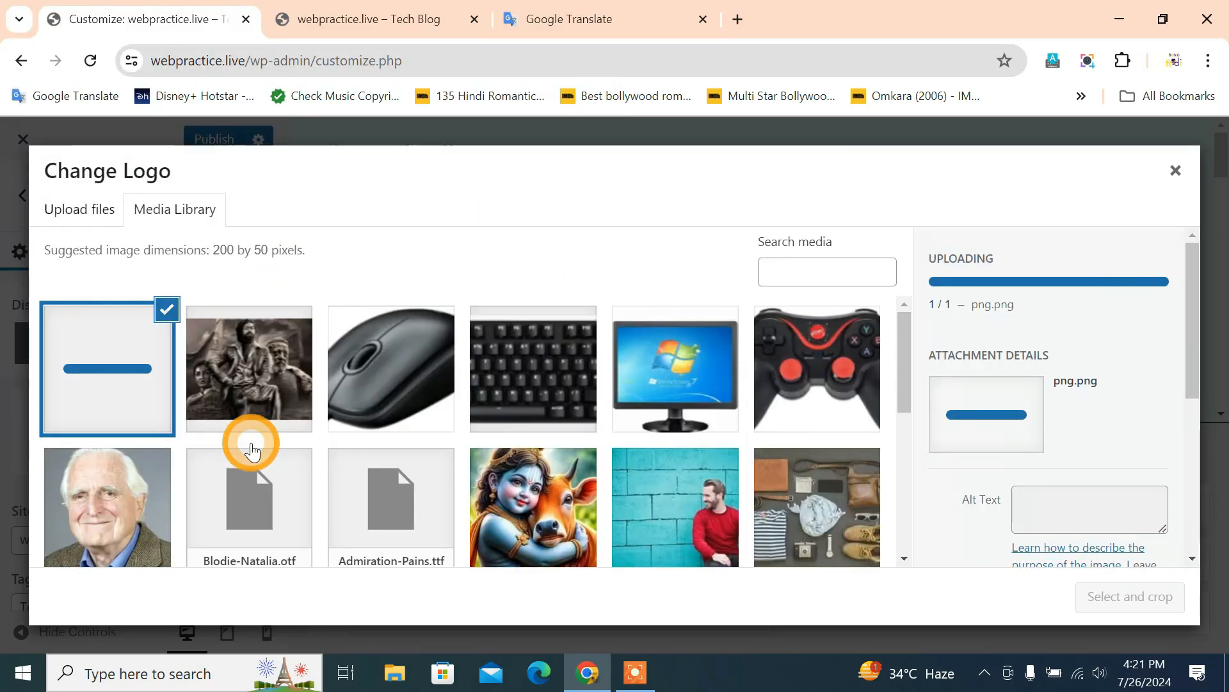
{"action": "scroll", "coordinate": [461, 470], "scroll_direction": "down", "scroll_amount": 2}
{"action": "left_click", "coordinate": [1095, 597]}
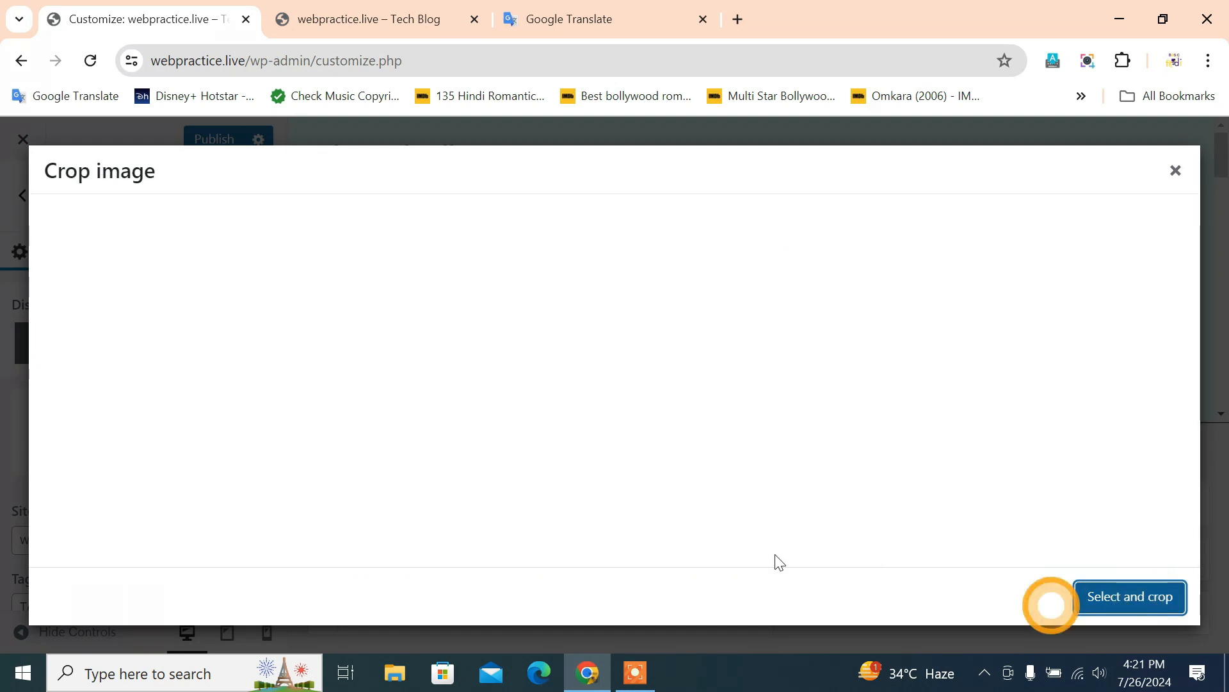
Step: Adjust the crop area to enclose the whole Basic Hindi artwork and crop the image as the site logo
{"action": "left_click_drag", "start_coordinate": [624, 333], "coordinate": [644, 238]}
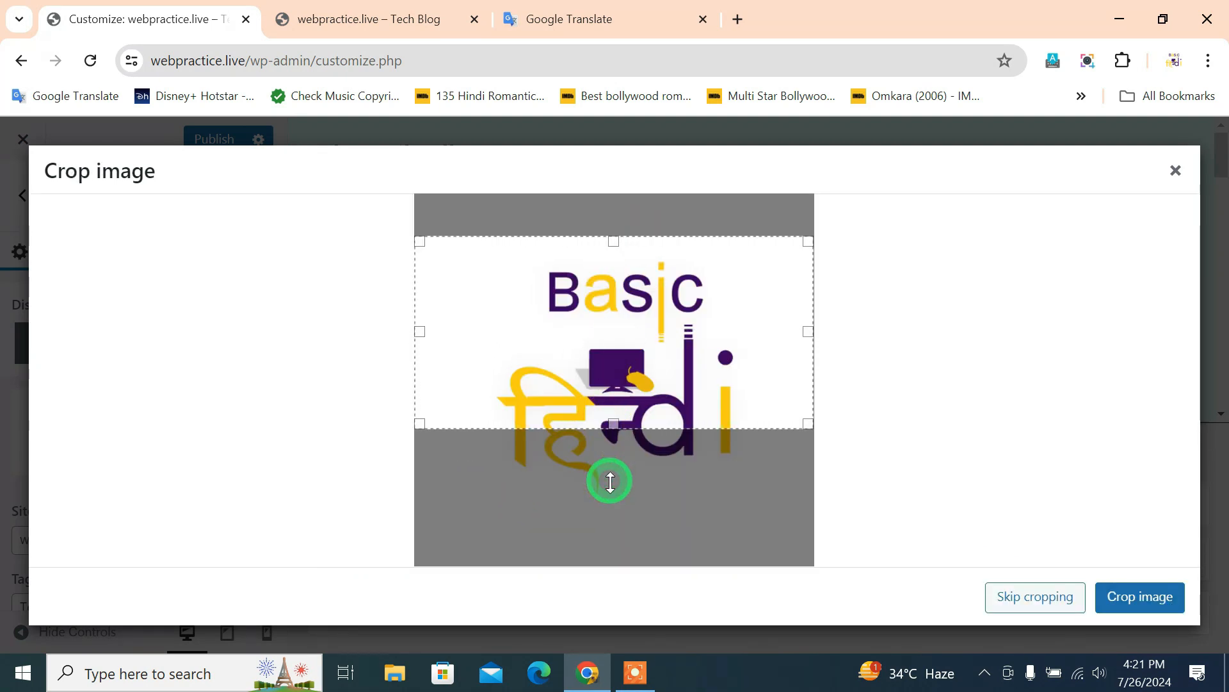
{"action": "left_click_drag", "start_coordinate": [610, 482], "coordinate": [610, 495]}
{"action": "left_click", "coordinate": [1127, 599]}
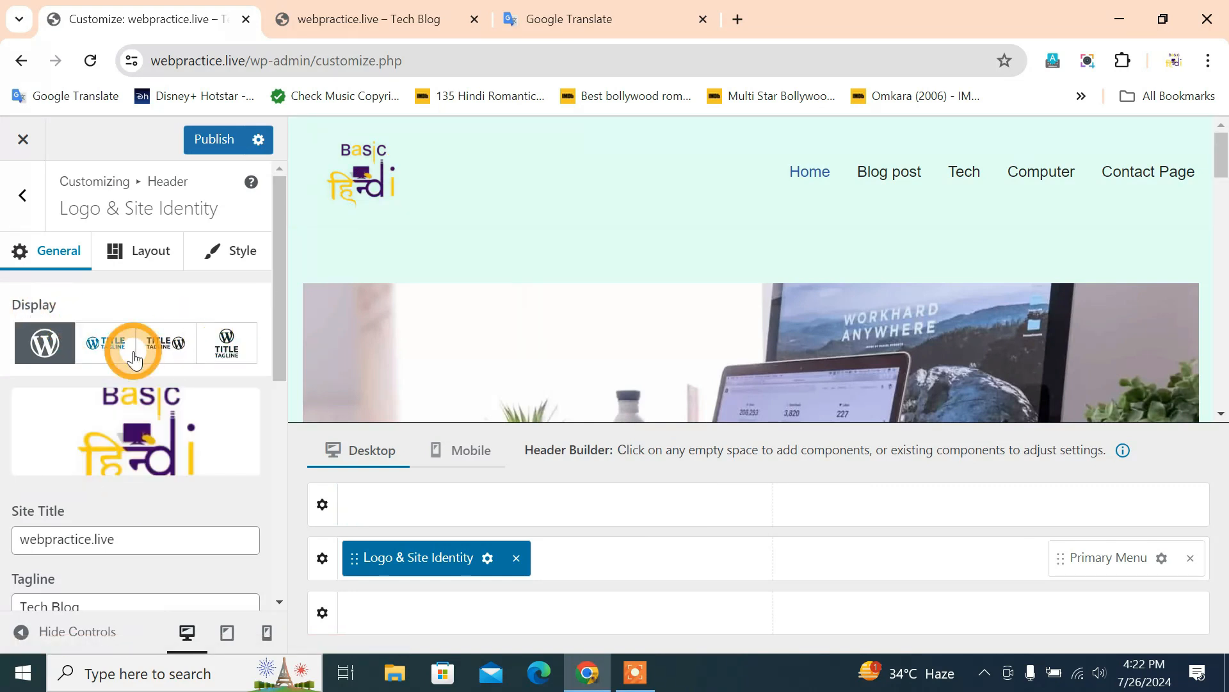
Step: Compare the logo display arrangements in the preview and choose the one with the logo before the title and tagline
{"action": "left_click", "coordinate": [110, 359]}
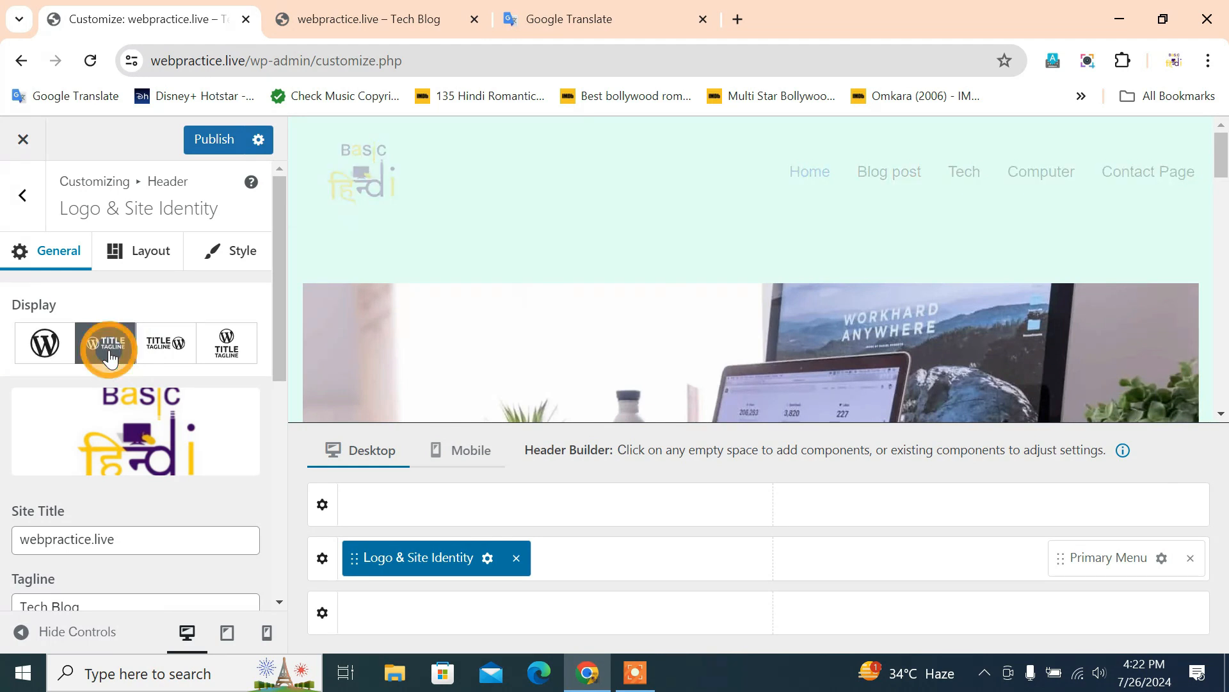
{"action": "left_click", "coordinate": [177, 359]}
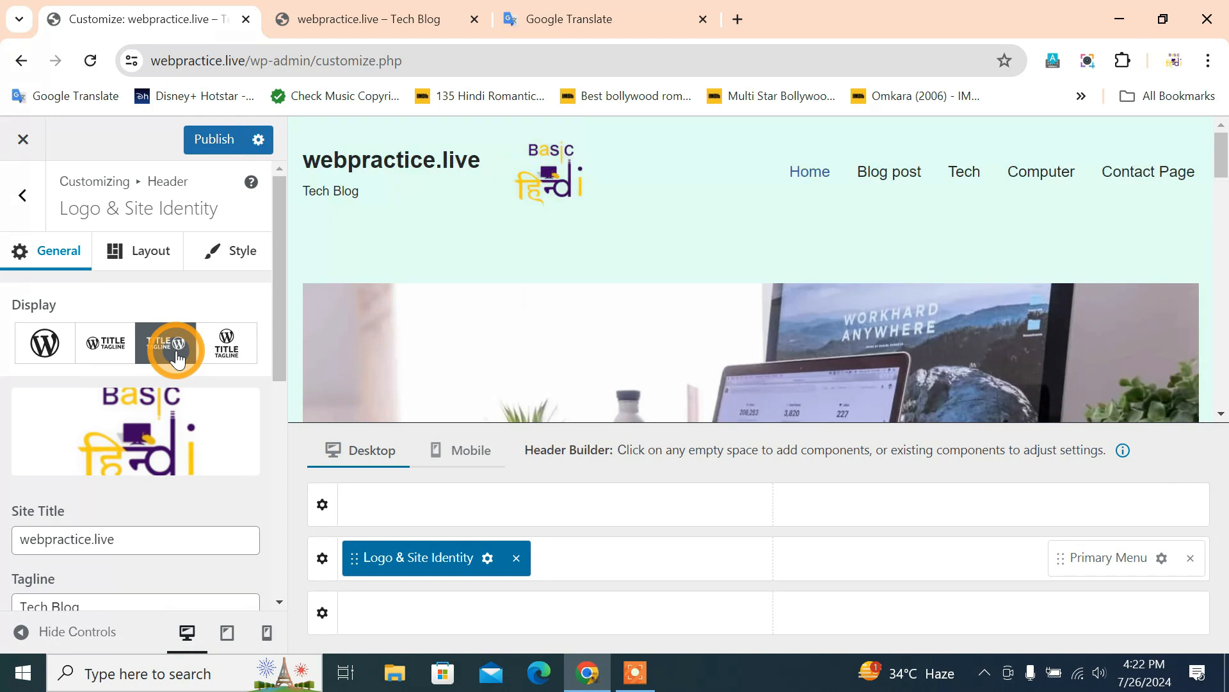
{"action": "left_click", "coordinate": [241, 356]}
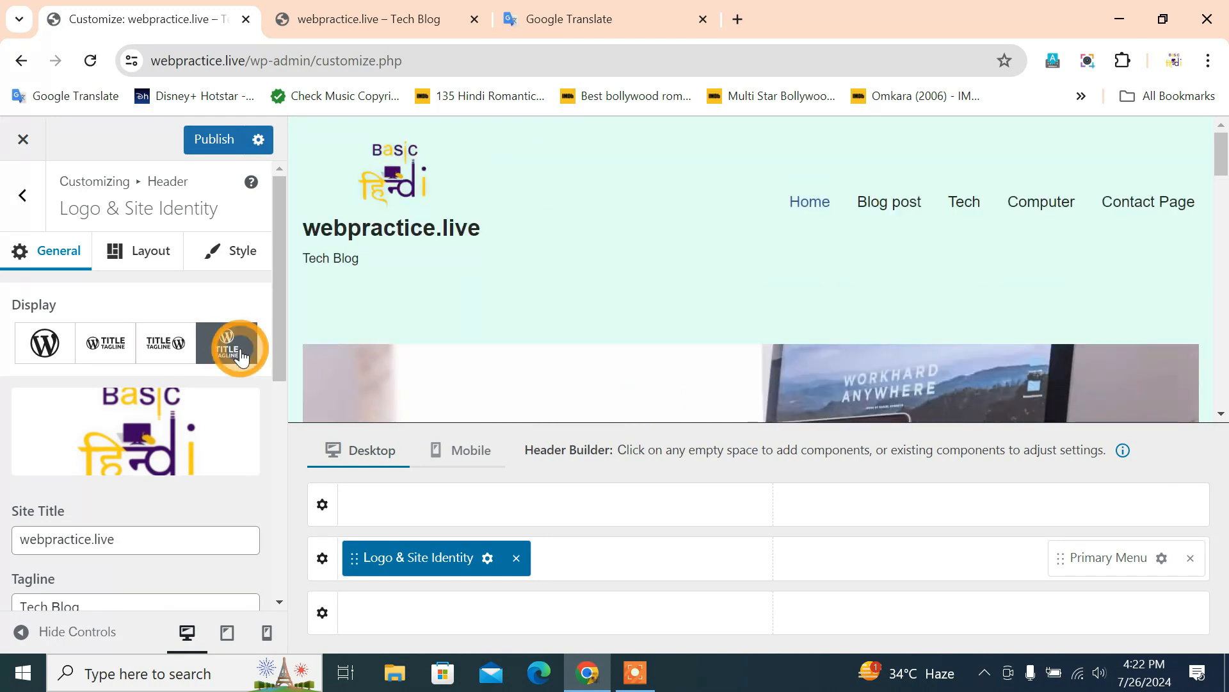
{"action": "left_click", "coordinate": [86, 354]}
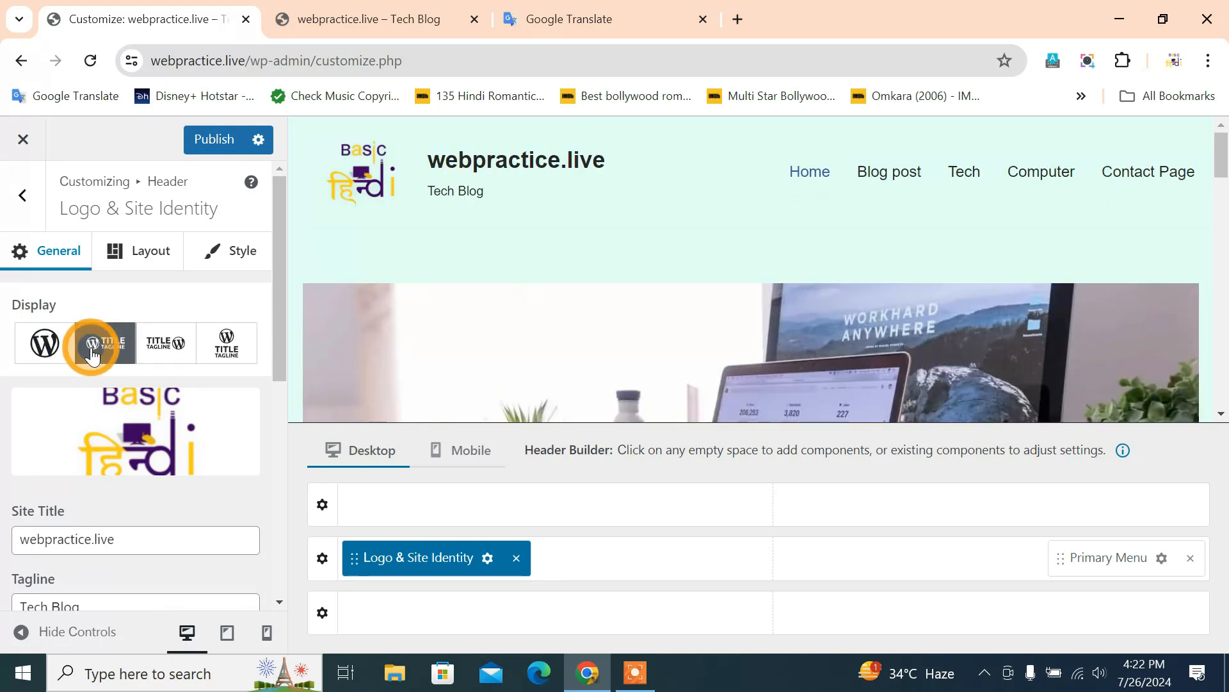
Step: Examine the Site Title and Tagline texts and match them with the header preview
{"action": "scroll", "coordinate": [22, 404], "scroll_direction": "down", "scroll_amount": 4}
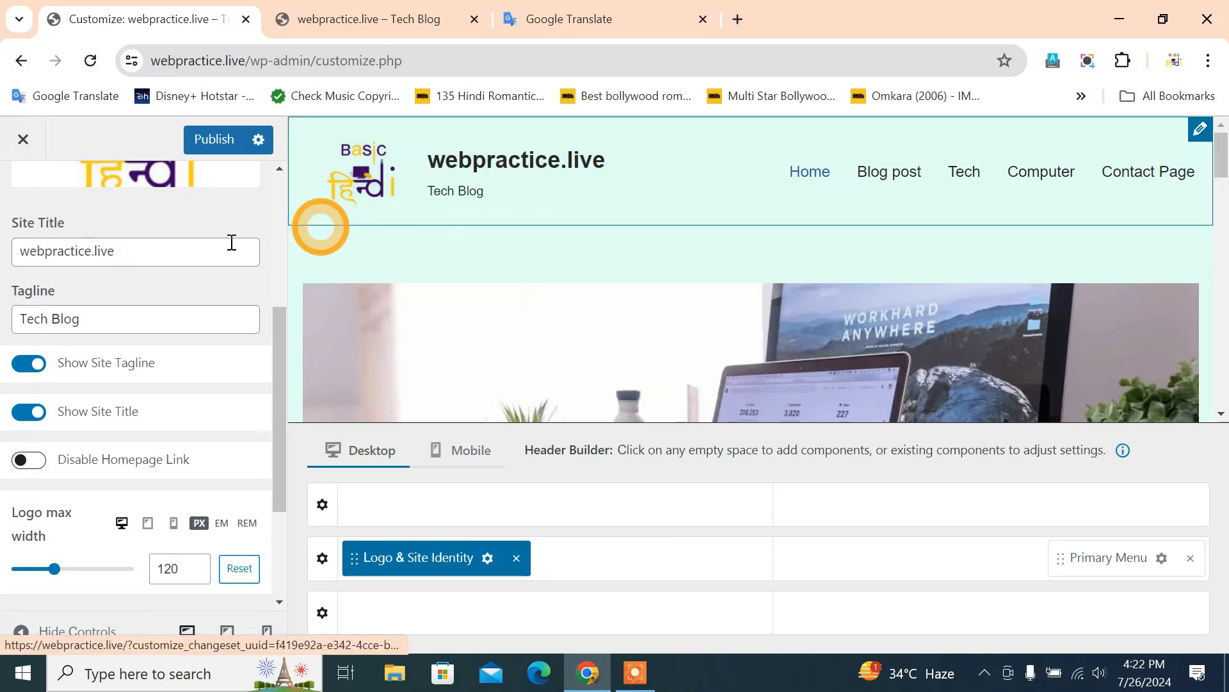
{"action": "left_click", "coordinate": [192, 250]}
{"action": "left_click_drag", "start_coordinate": [192, 250], "coordinate": [11, 247]}
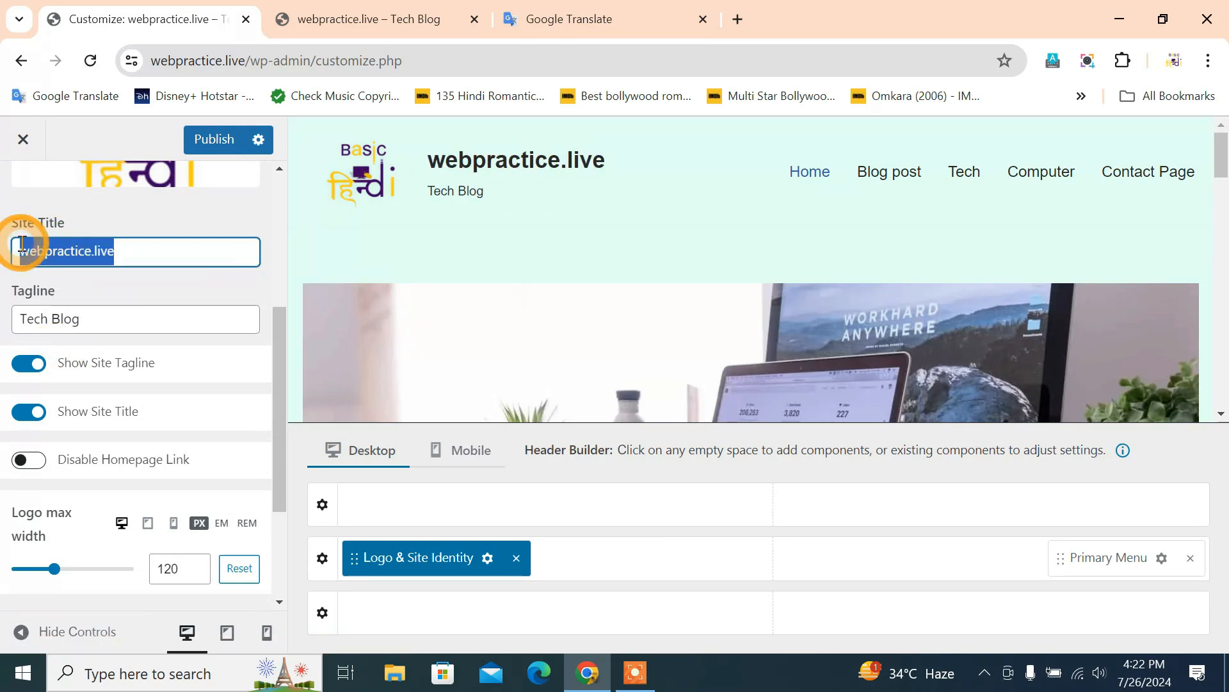
{"action": "left_click", "coordinate": [114, 326]}
{"action": "left_click_drag", "start_coordinate": [115, 327], "coordinate": [9, 321]}
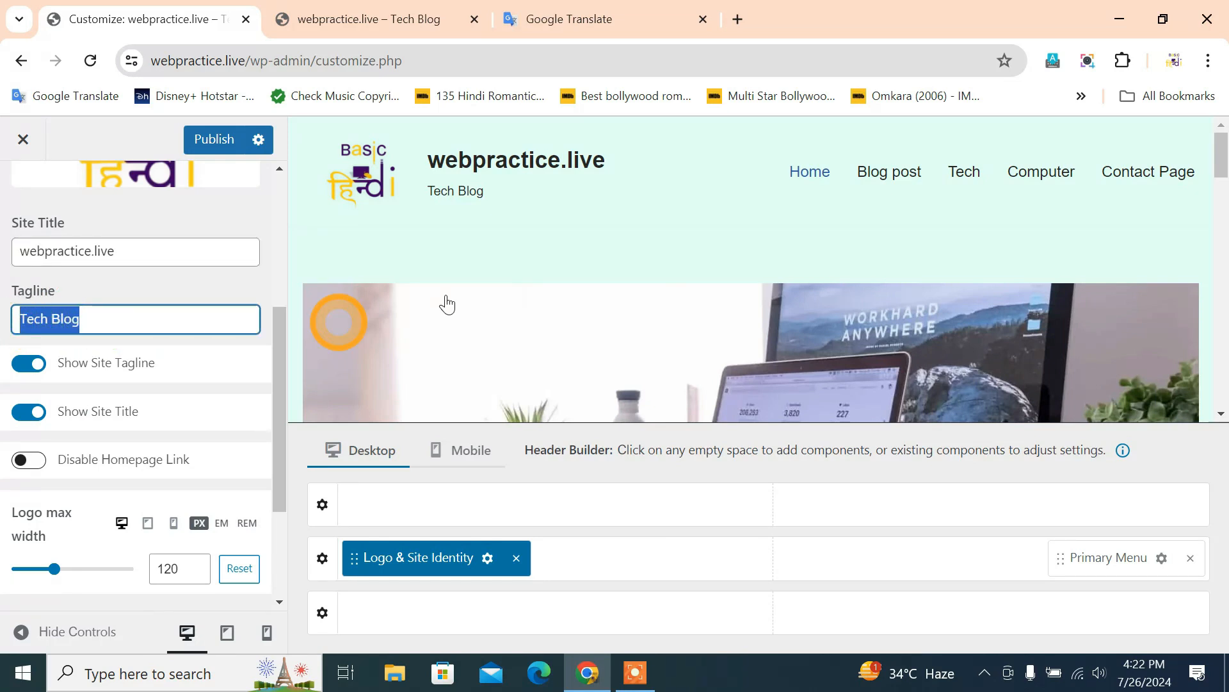
{"action": "left_click", "coordinate": [113, 313]}
{"action": "left_click_drag", "start_coordinate": [108, 313], "coordinate": [8, 314]}
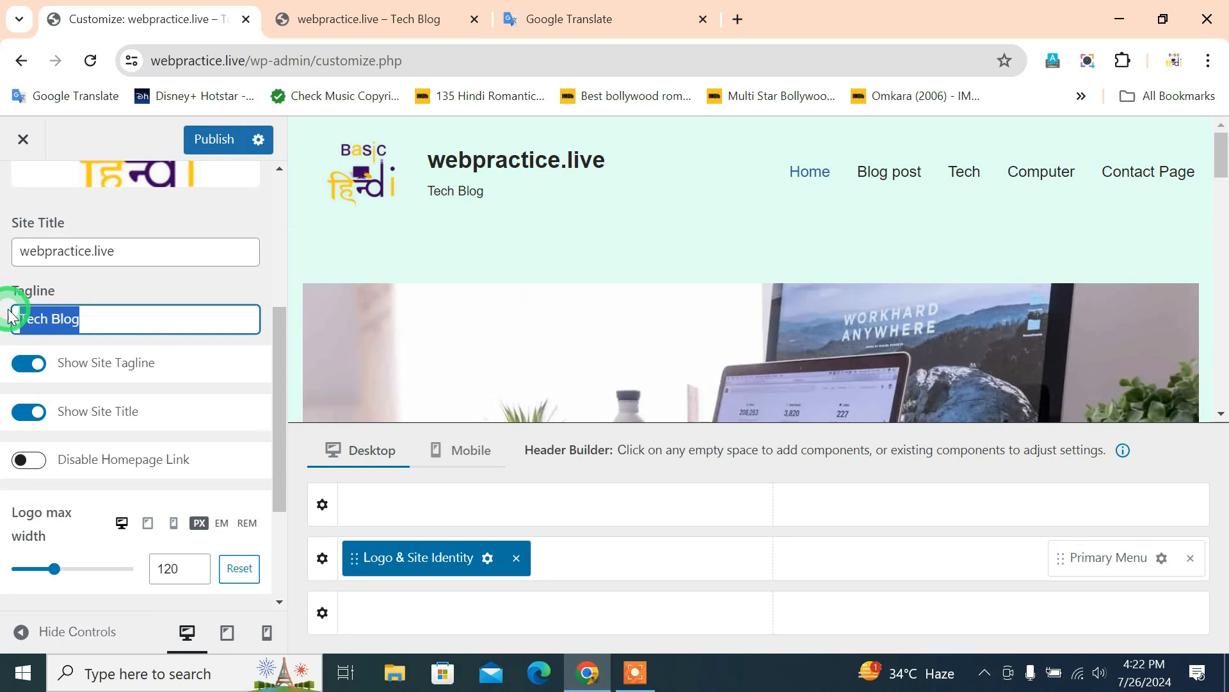
{"action": "left_click", "coordinate": [127, 321]}
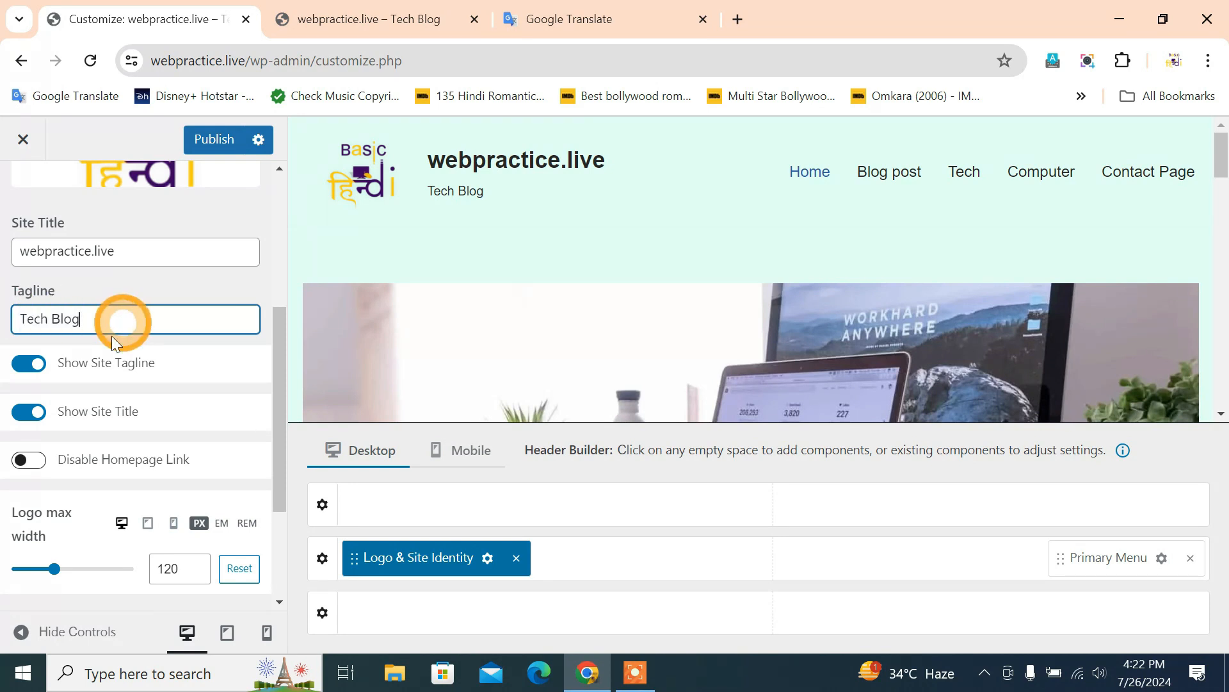
Step: Try hiding the site tagline and title and disabling the homepage link, restoring each option after checking the preview
{"action": "left_click", "coordinate": [28, 364]}
{"action": "left_click", "coordinate": [32, 417]}
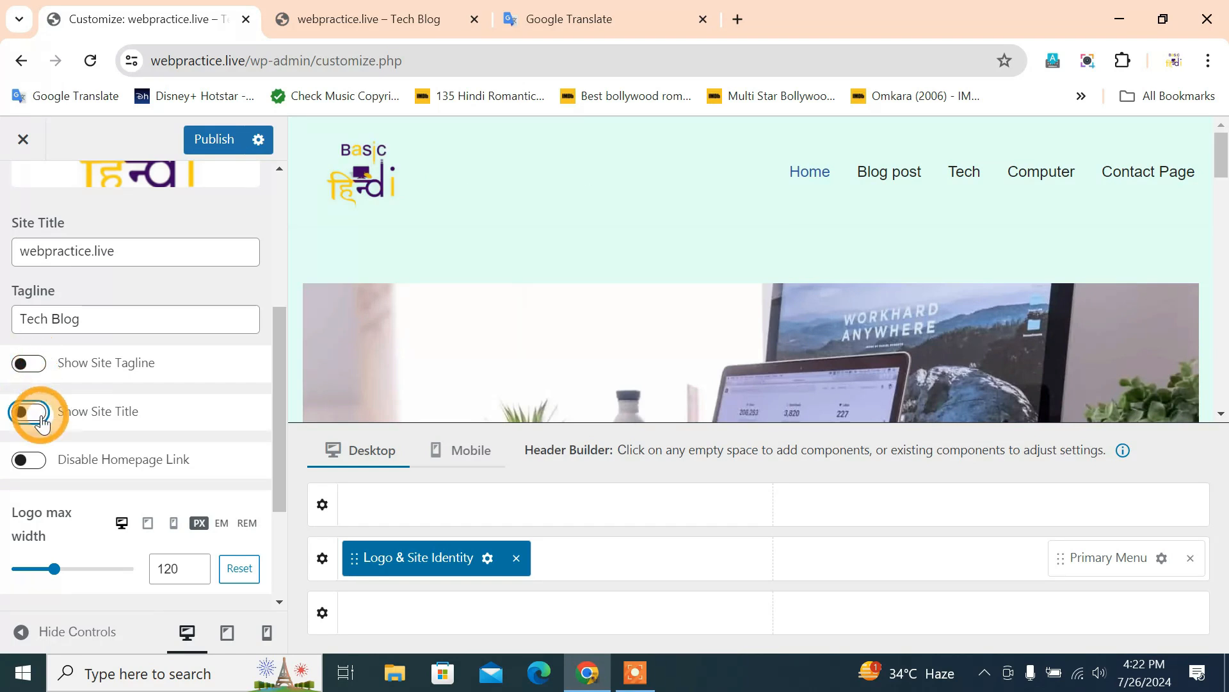
{"action": "left_click", "coordinate": [31, 363]}
{"action": "left_click", "coordinate": [39, 415]}
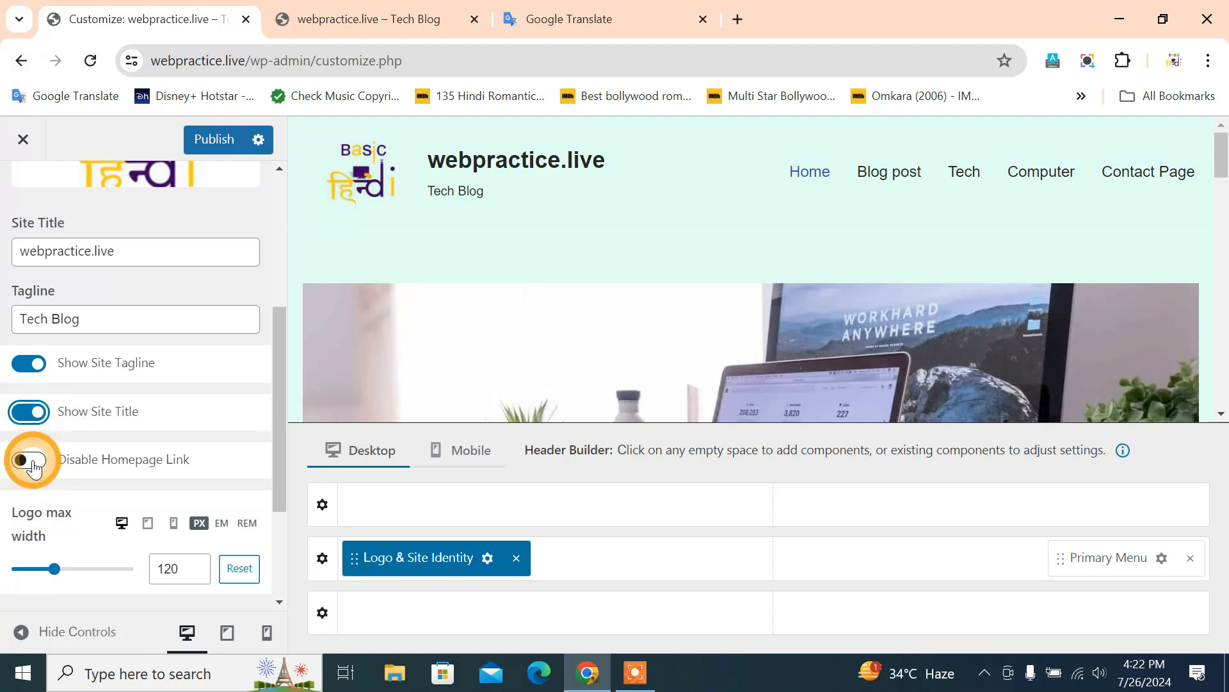
{"action": "left_click", "coordinate": [31, 461]}
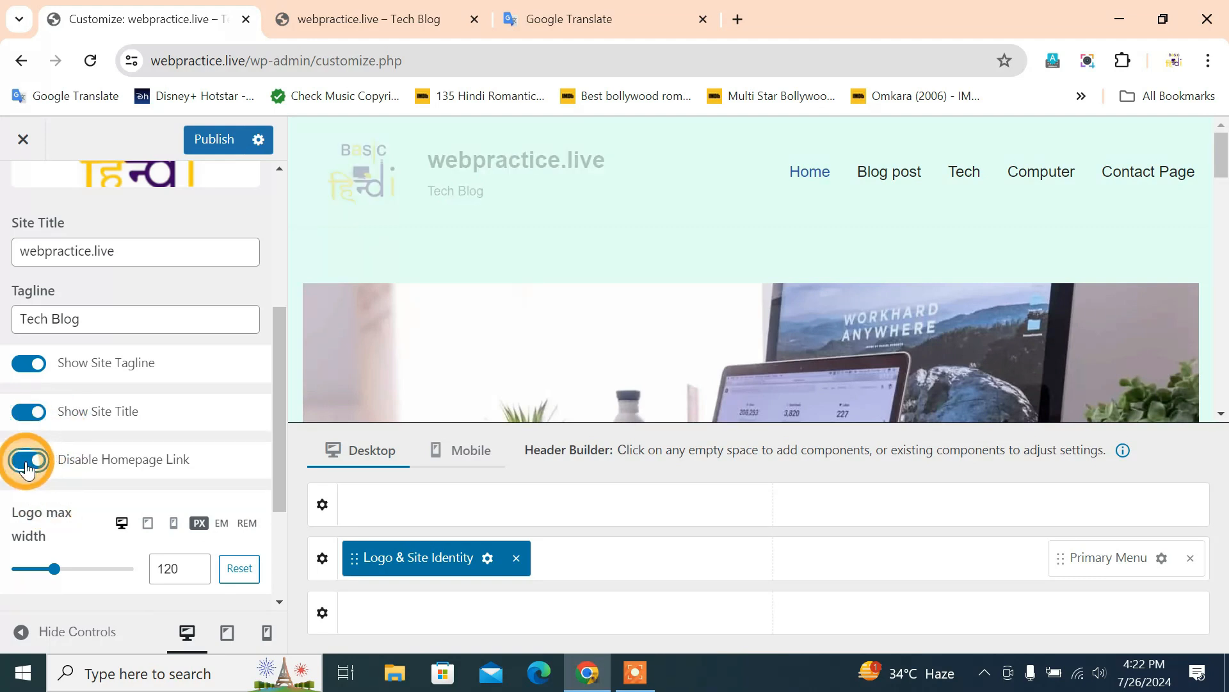
{"action": "left_click", "coordinate": [27, 463]}
Step: Look over the logo size and site icon options, try a logo max width of 142 px, and reset it
{"action": "scroll", "coordinate": [96, 452], "scroll_direction": "down", "scroll_amount": 3}
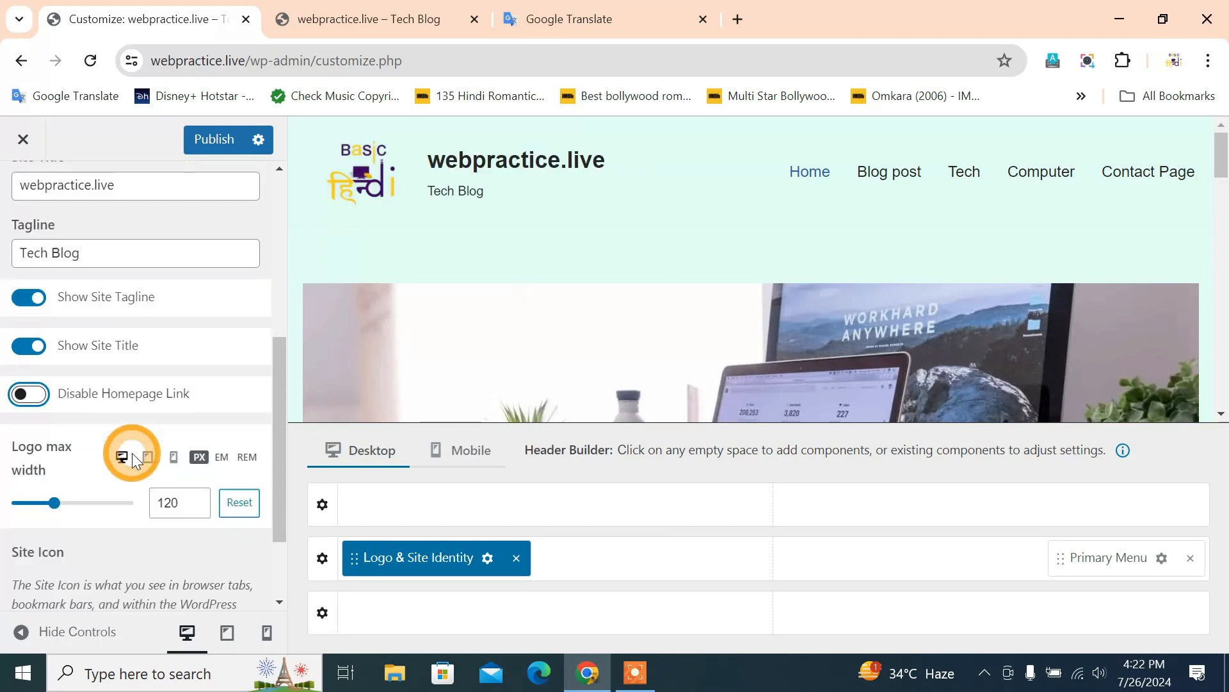
{"action": "scroll", "coordinate": [90, 449], "scroll_direction": "down", "scroll_amount": 3}
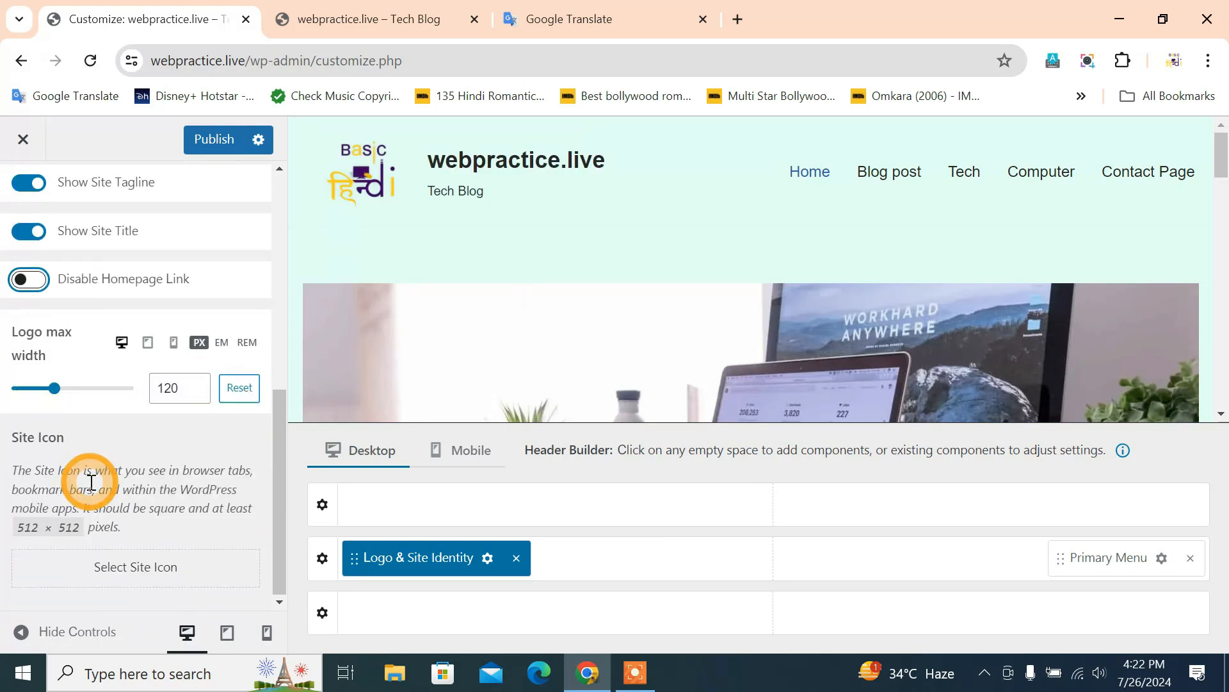
{"action": "scroll", "coordinate": [83, 474], "scroll_direction": "up", "scroll_amount": 3}
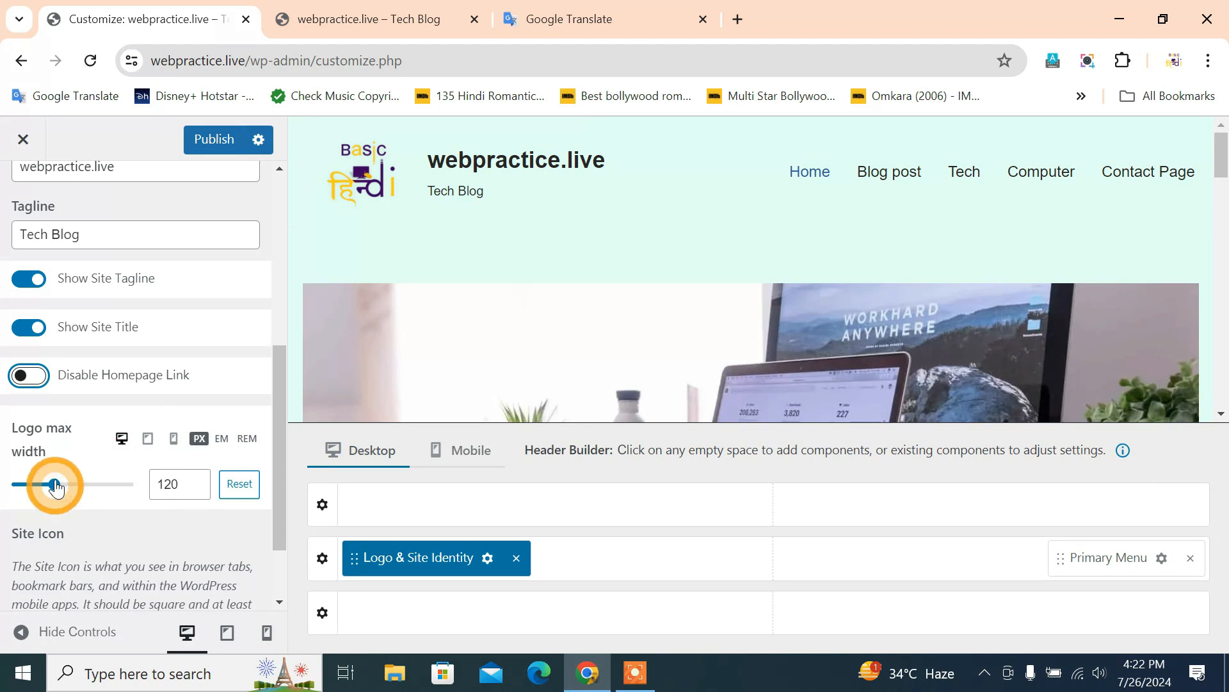
{"action": "left_click_drag", "start_coordinate": [54, 486], "coordinate": [62, 484]}
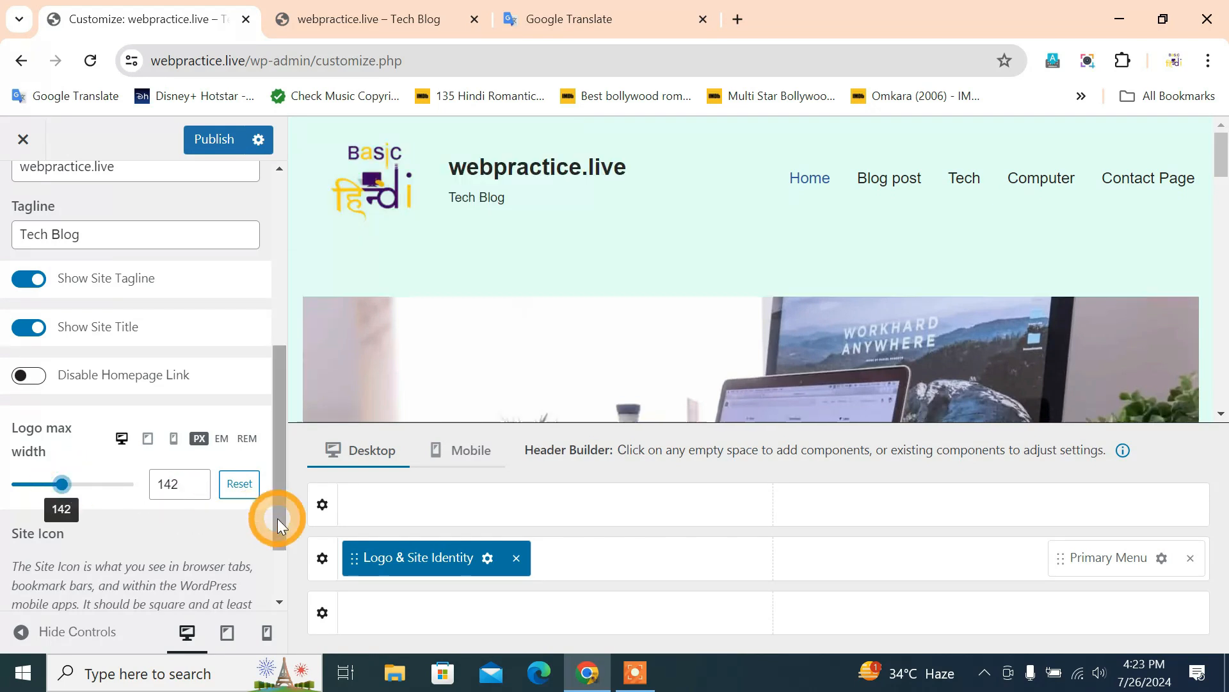
{"action": "left_click", "coordinate": [239, 483]}
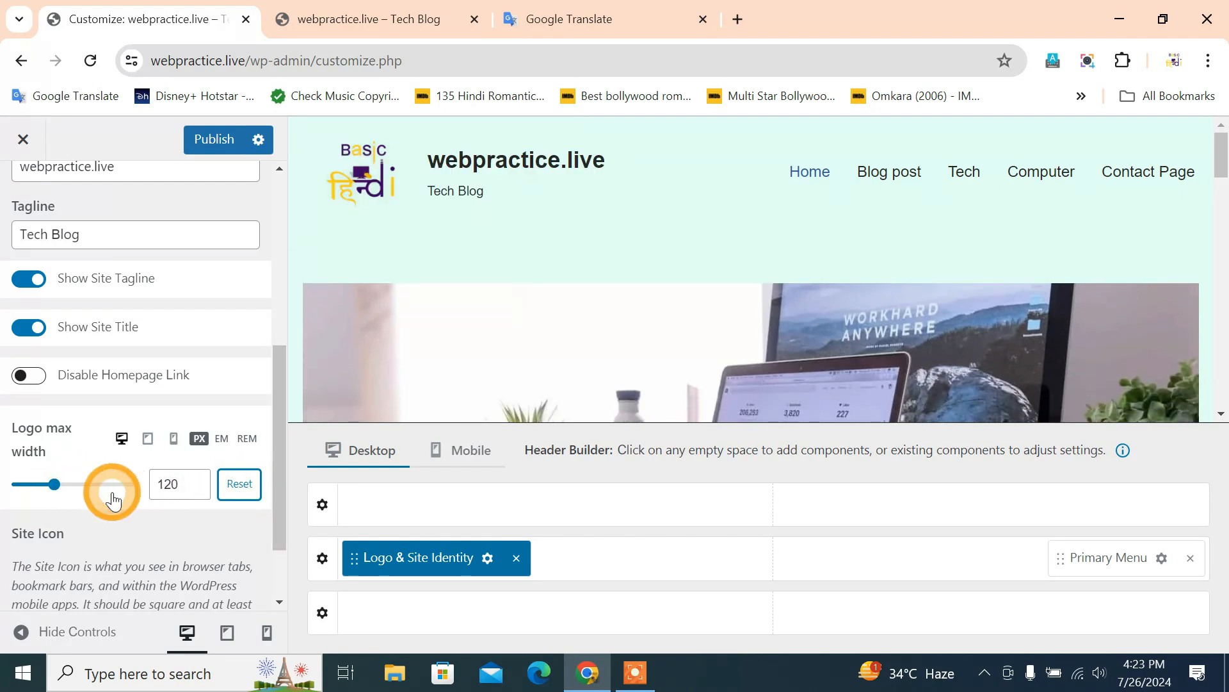
Step: Open the layout options for Logo & Site Identity and compare left and center alignment in the preview
{"action": "scroll", "coordinate": [112, 499], "scroll_direction": "down", "scroll_amount": 1}
{"action": "scroll", "coordinate": [113, 499], "scroll_direction": "up", "scroll_amount": 6}
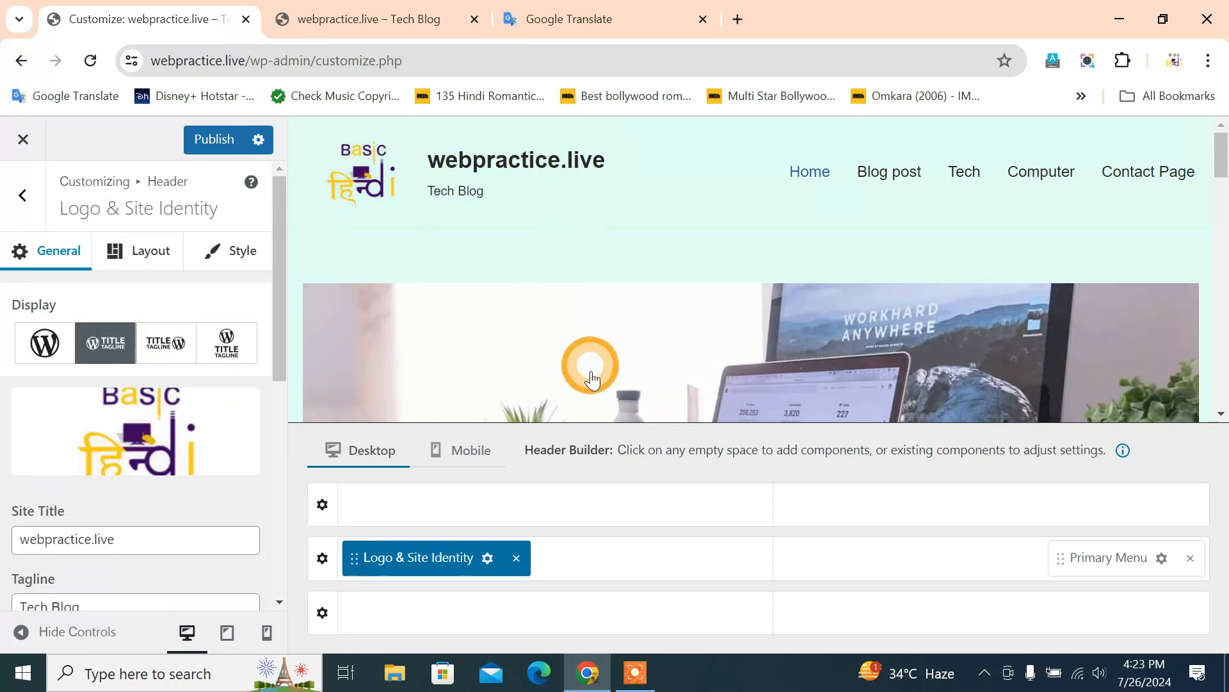
{"action": "scroll", "coordinate": [590, 365], "scroll_direction": "down", "scroll_amount": 3}
{"action": "scroll", "coordinate": [588, 365], "scroll_direction": "up", "scroll_amount": 3}
{"action": "left_click", "coordinate": [157, 259]}
{"action": "left_click", "coordinate": [77, 346]}
{"action": "left_click", "coordinate": [126, 345]}
{"action": "left_click", "coordinate": [73, 343]}
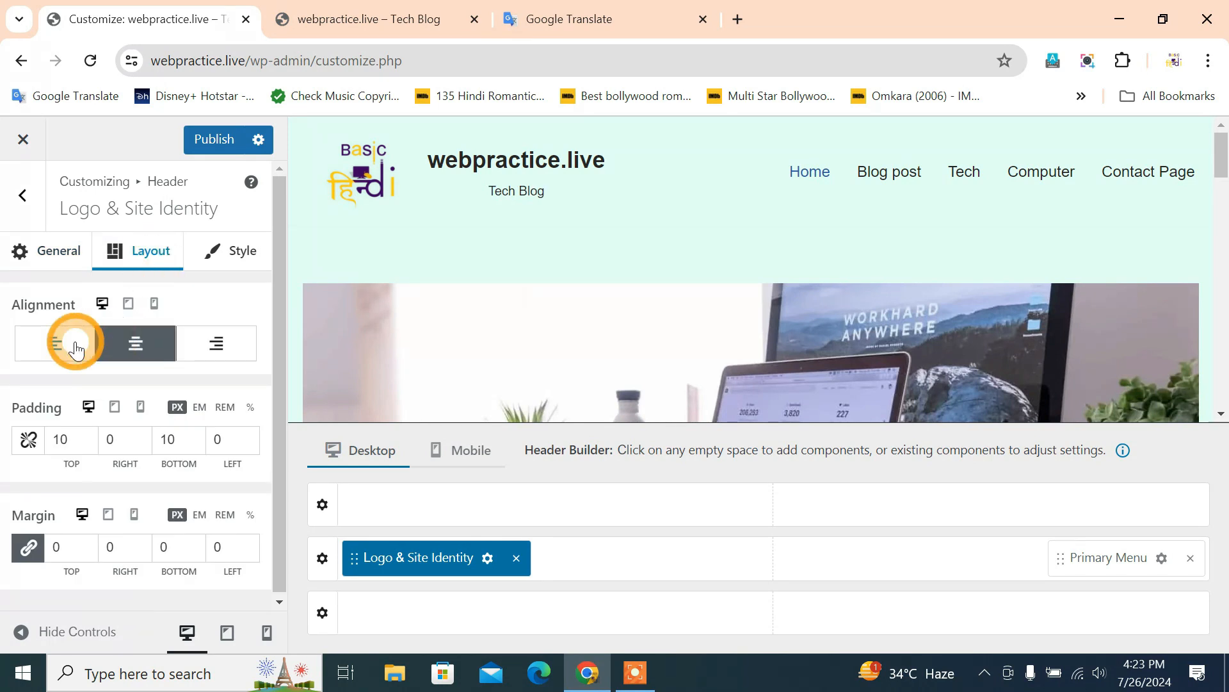
{"action": "left_click", "coordinate": [123, 343]}
{"action": "left_click", "coordinate": [78, 349]}
{"action": "left_click", "coordinate": [141, 340]}
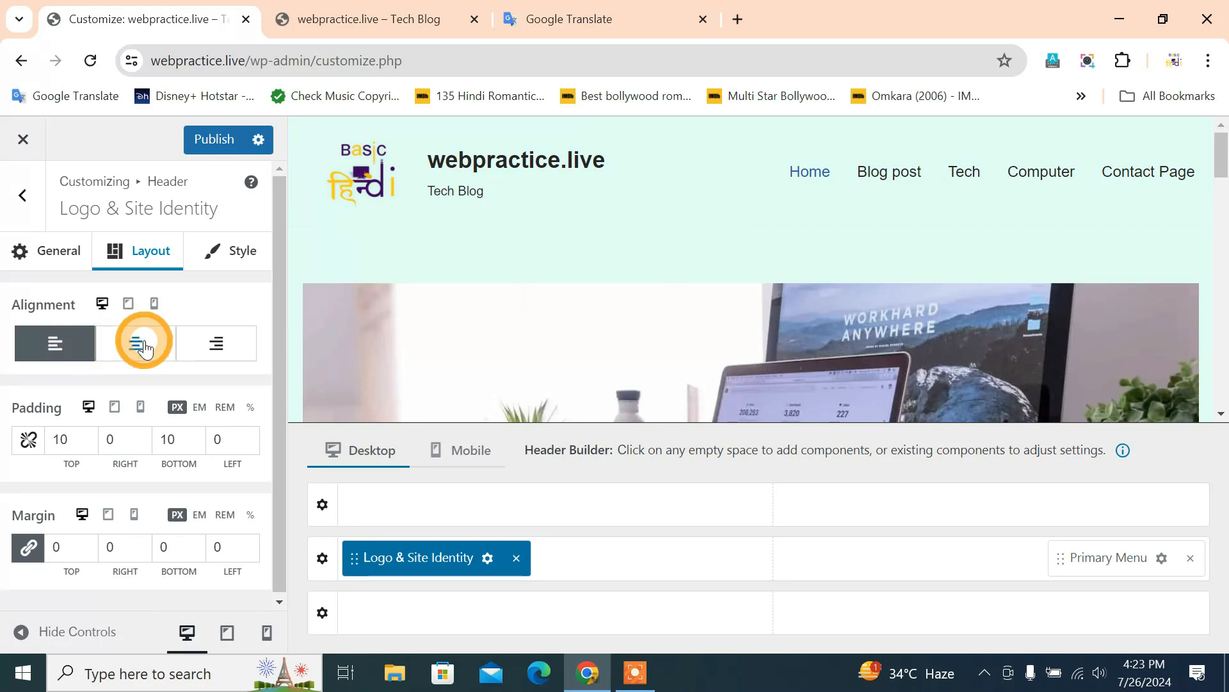
{"action": "left_click", "coordinate": [57, 344]}
Step: Try right alignment for the logo and site identity, settle on center alignment, and set the left padding to 3 px
{"action": "left_click", "coordinate": [226, 363]}
{"action": "left_click", "coordinate": [152, 346]}
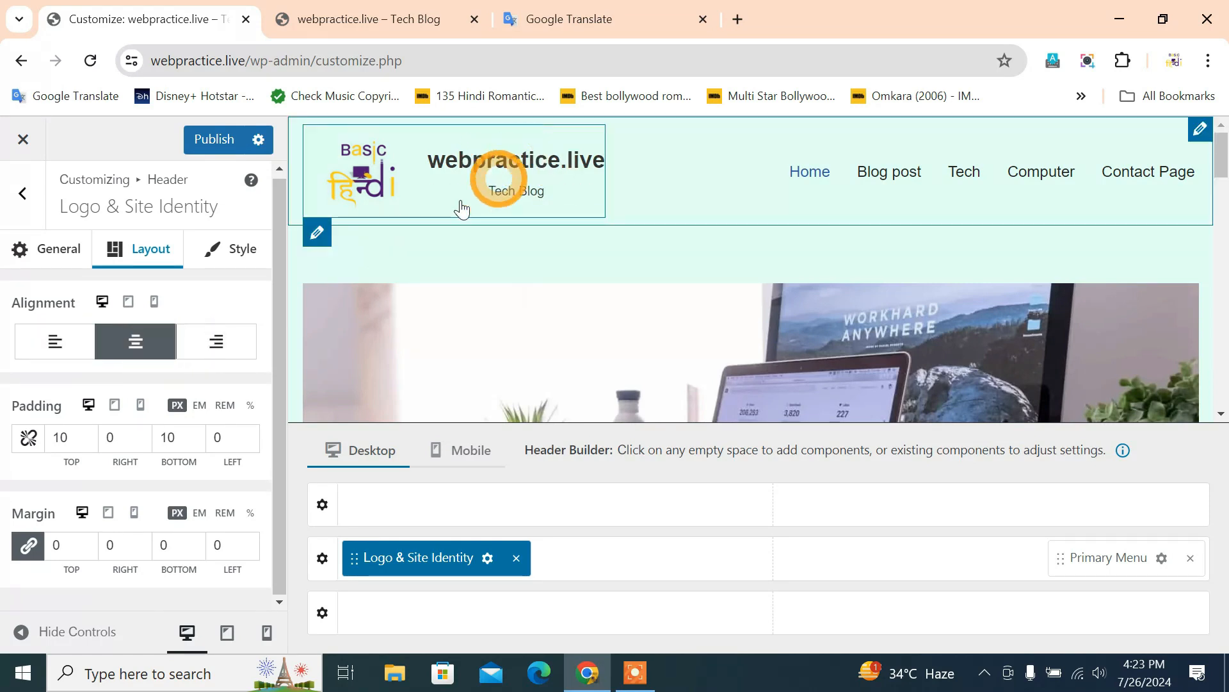
{"action": "left_click", "coordinate": [85, 338]}
{"action": "left_click", "coordinate": [145, 341]}
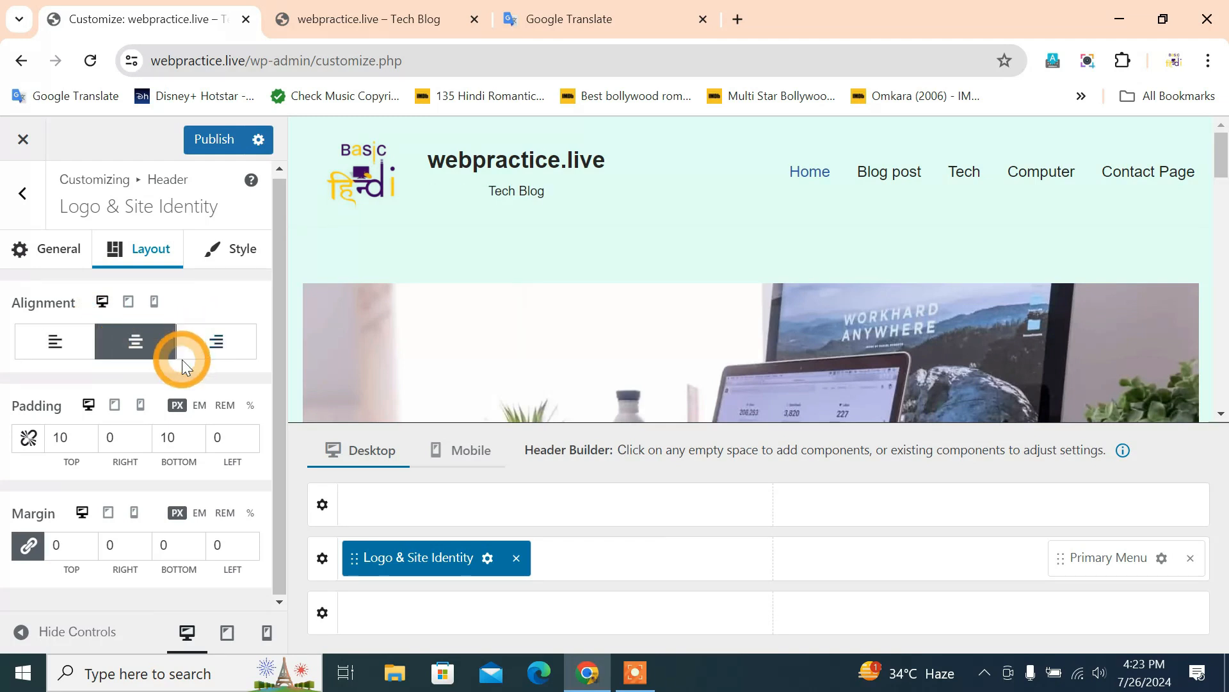
{"action": "left_click", "coordinate": [251, 432]}
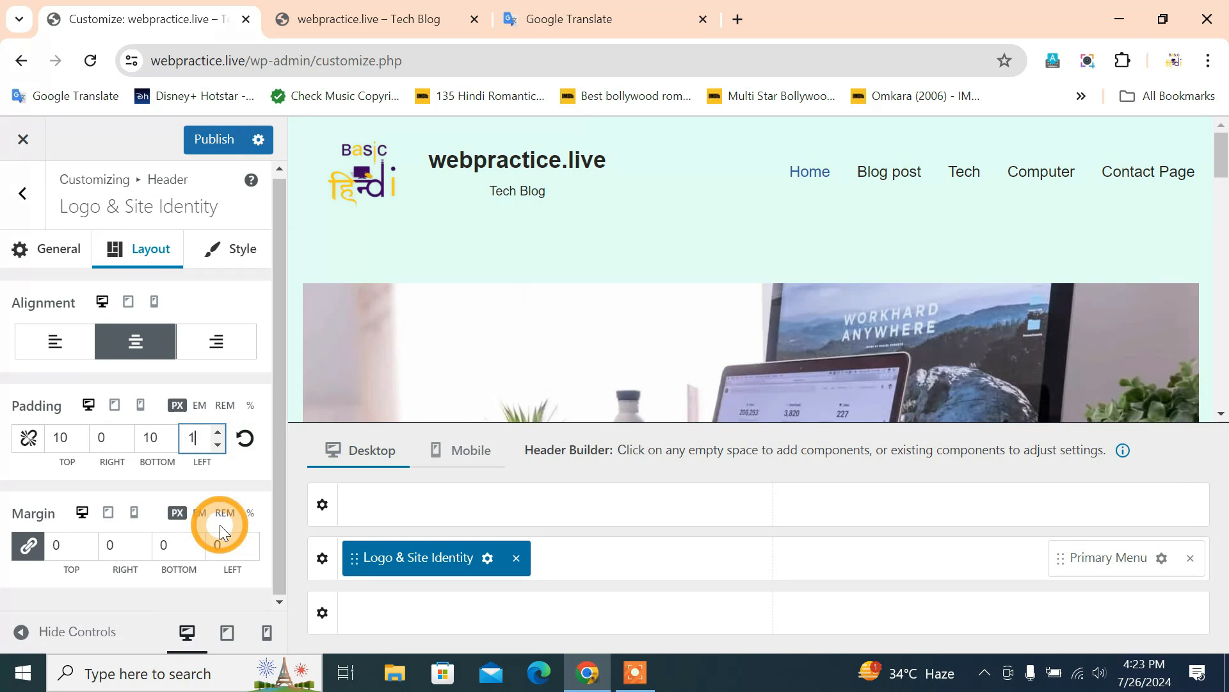
{"action": "scroll", "coordinate": [202, 448], "scroll_direction": "up", "scroll_amount": 2}
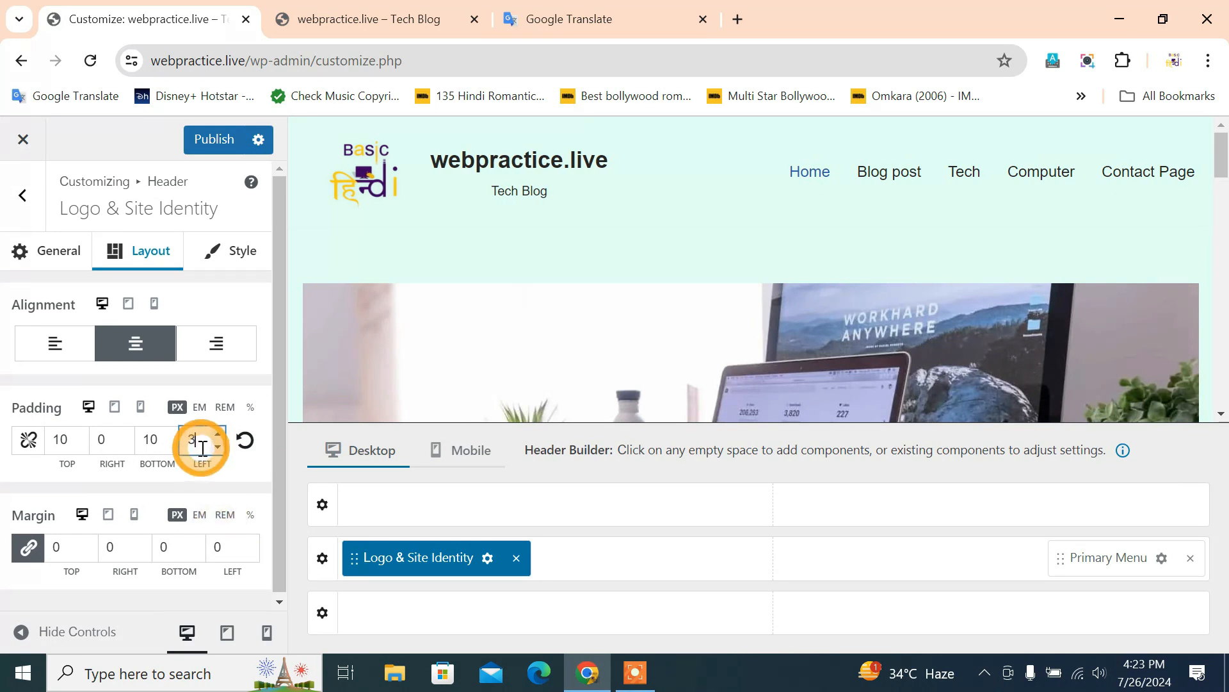
Step: Open the style options for Logo & Site Identity and change the text color to dark red
{"action": "left_click", "coordinate": [236, 255]}
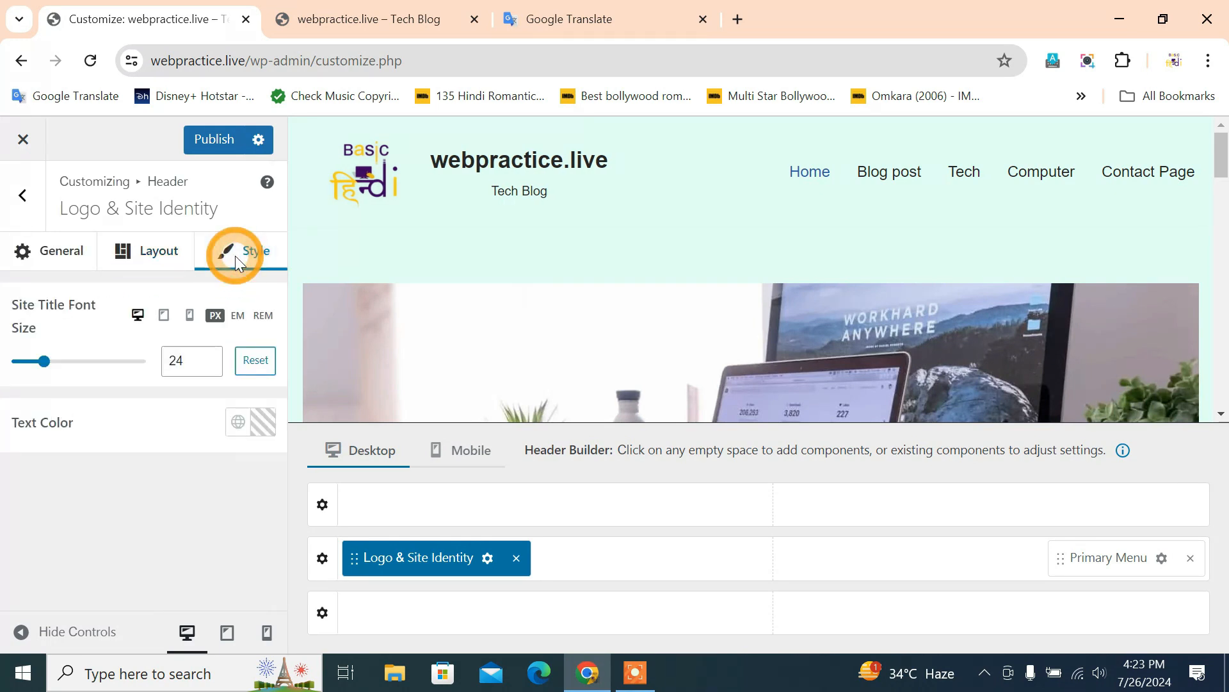
{"action": "left_click", "coordinate": [128, 520]}
{"action": "left_click", "coordinate": [265, 434]}
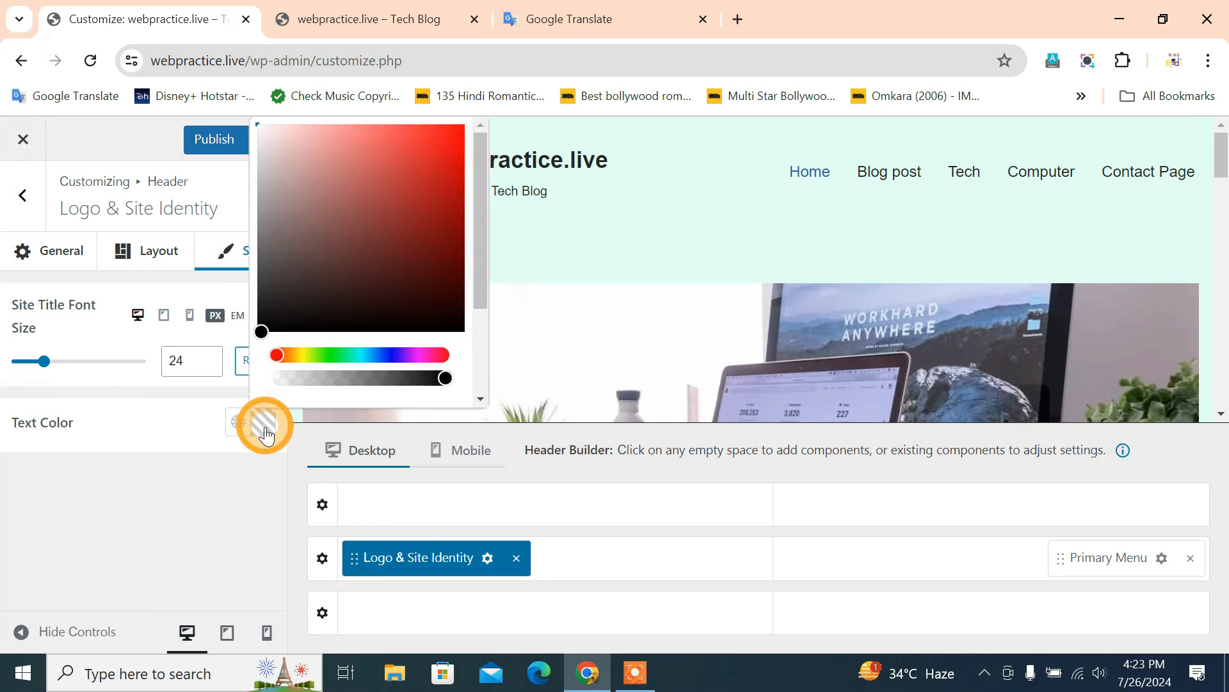
{"action": "left_click", "coordinate": [448, 141]}
{"action": "mouse_move", "coordinate": [380, 153]}
{"action": "left_mouse_down"}
{"action": "mouse_move", "coordinate": [376, 140]}
{"action": "mouse_move", "coordinate": [432, 219]}
{"action": "mouse_move", "coordinate": [405, 166]}
{"action": "mouse_move", "coordinate": [452, 210]}
{"action": "mouse_move", "coordinate": [438, 205]}
{"action": "left_mouse_up"}
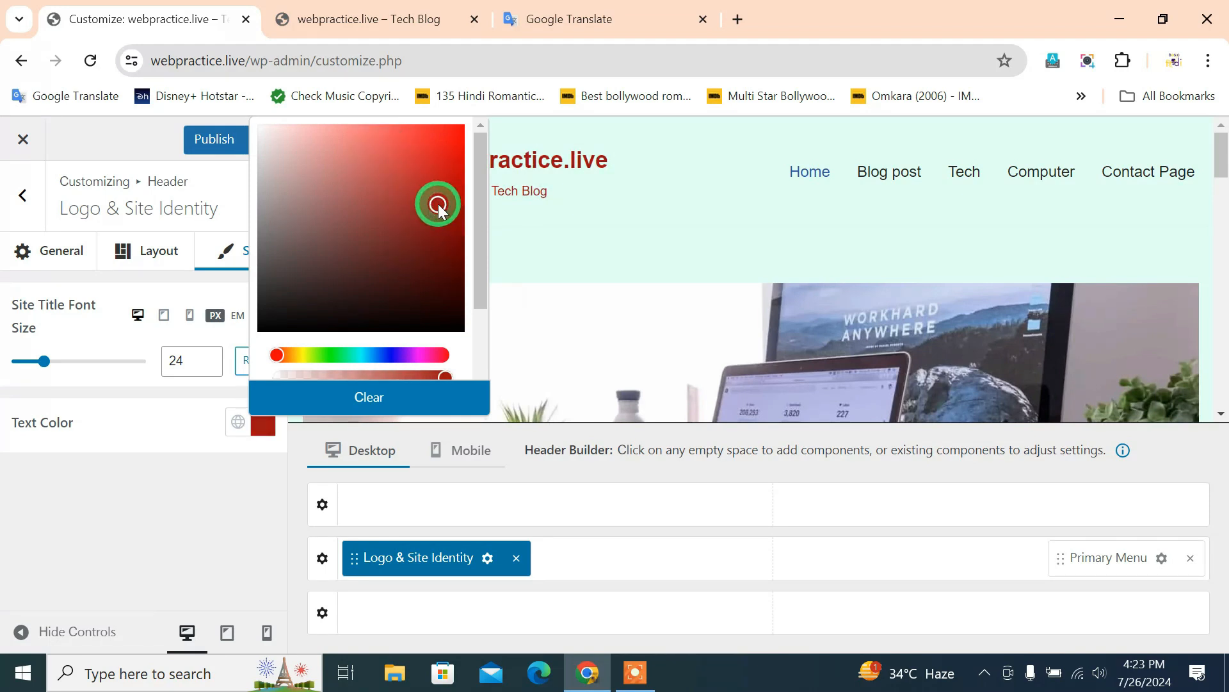
{"action": "left_click", "coordinate": [142, 528]}
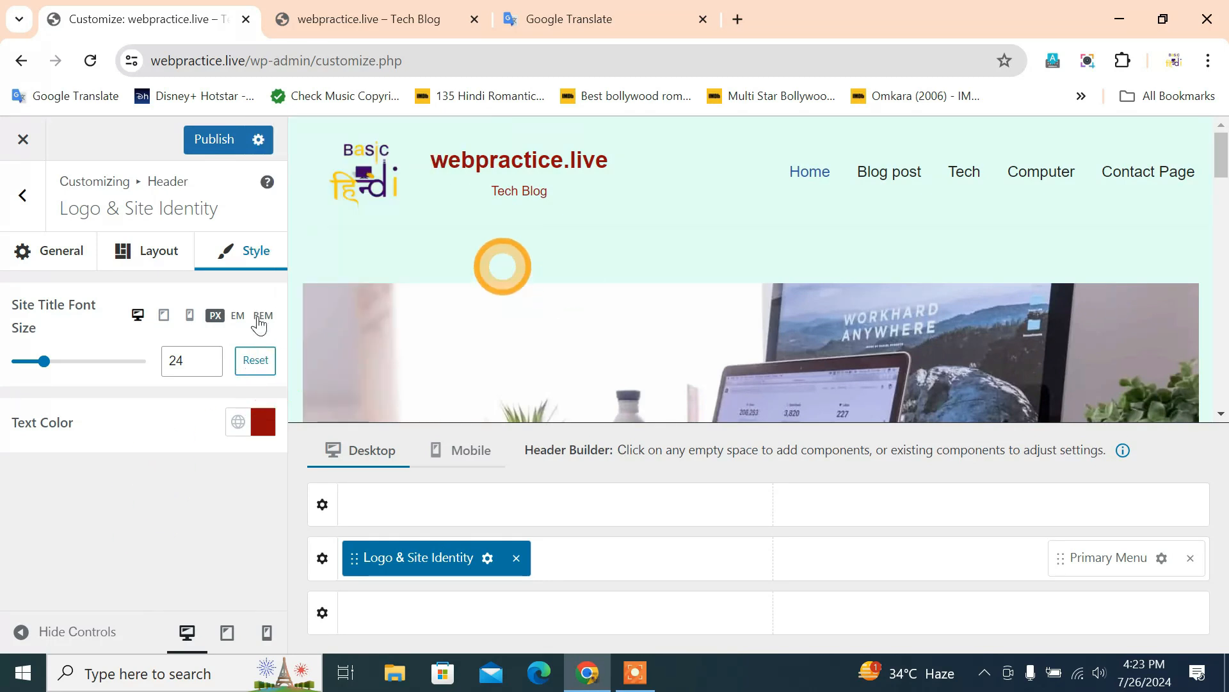
Step: Set the site title font size to 26 px and return to the general options for Logo & Site Identity
{"action": "left_click_drag", "start_coordinate": [52, 371], "coordinate": [52, 367]}
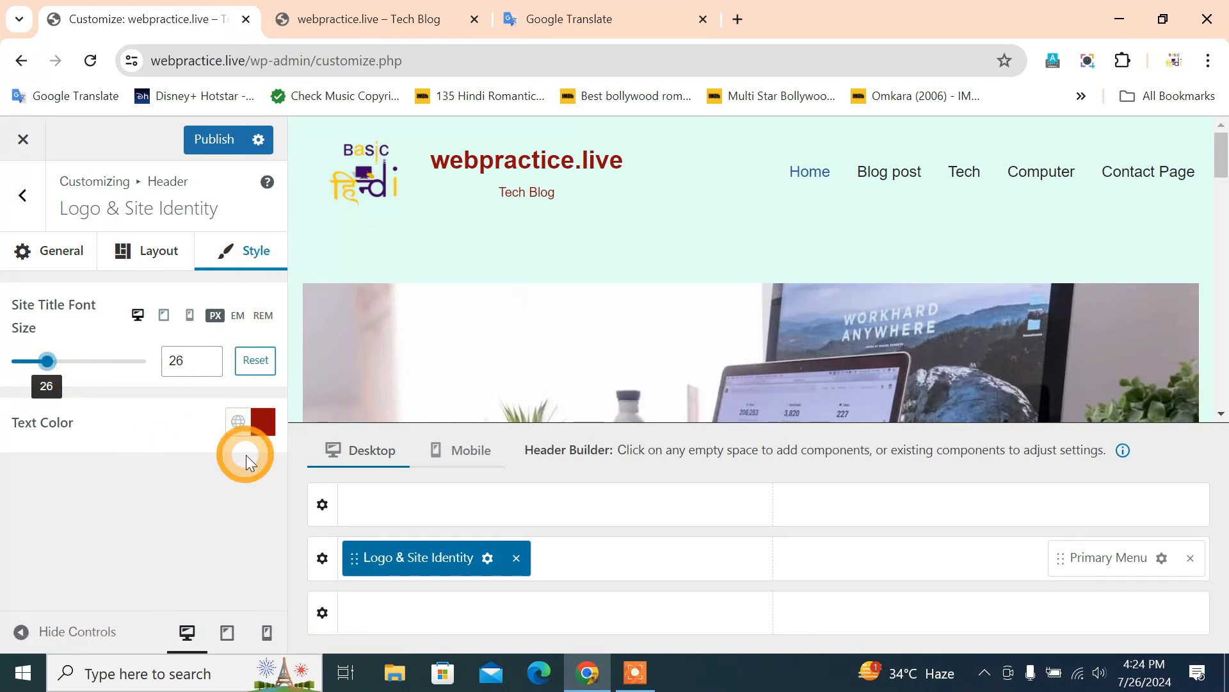
{"action": "left_click", "coordinate": [164, 264]}
{"action": "left_click", "coordinate": [55, 256]}
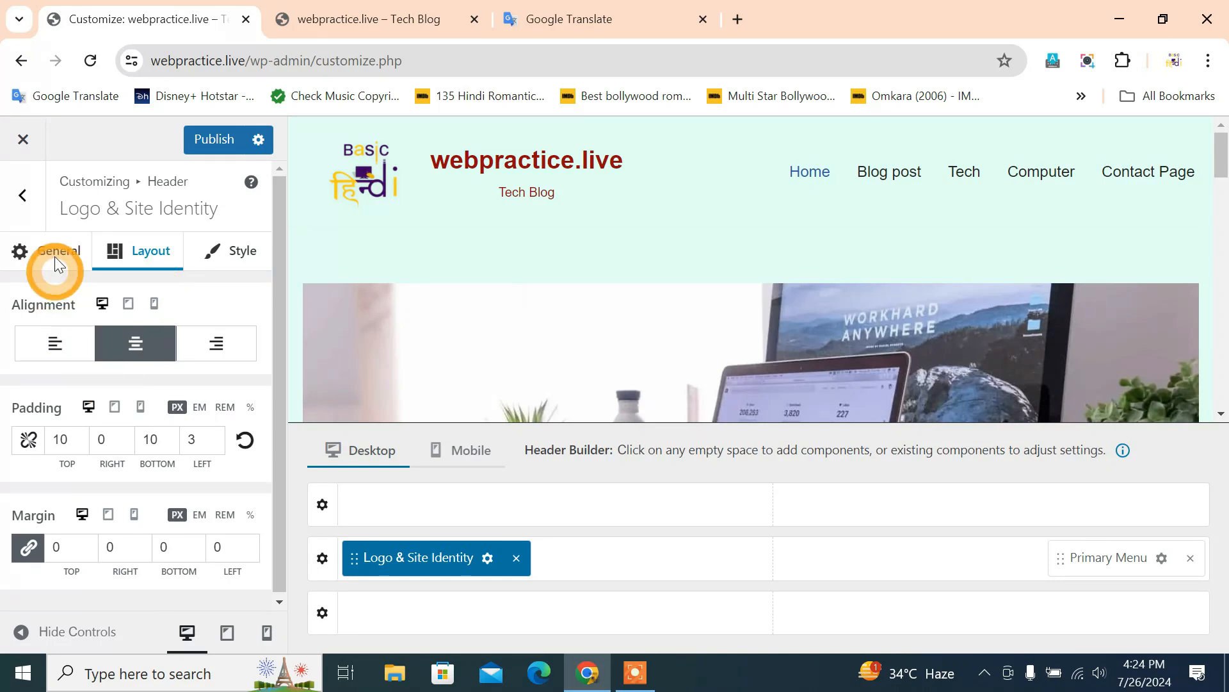
Step: Set the site icon to the logo image cropped-png.png from the media library
{"action": "left_click", "coordinate": [157, 419]}
{"action": "scroll", "coordinate": [189, 483], "scroll_direction": "down", "scroll_amount": 7}
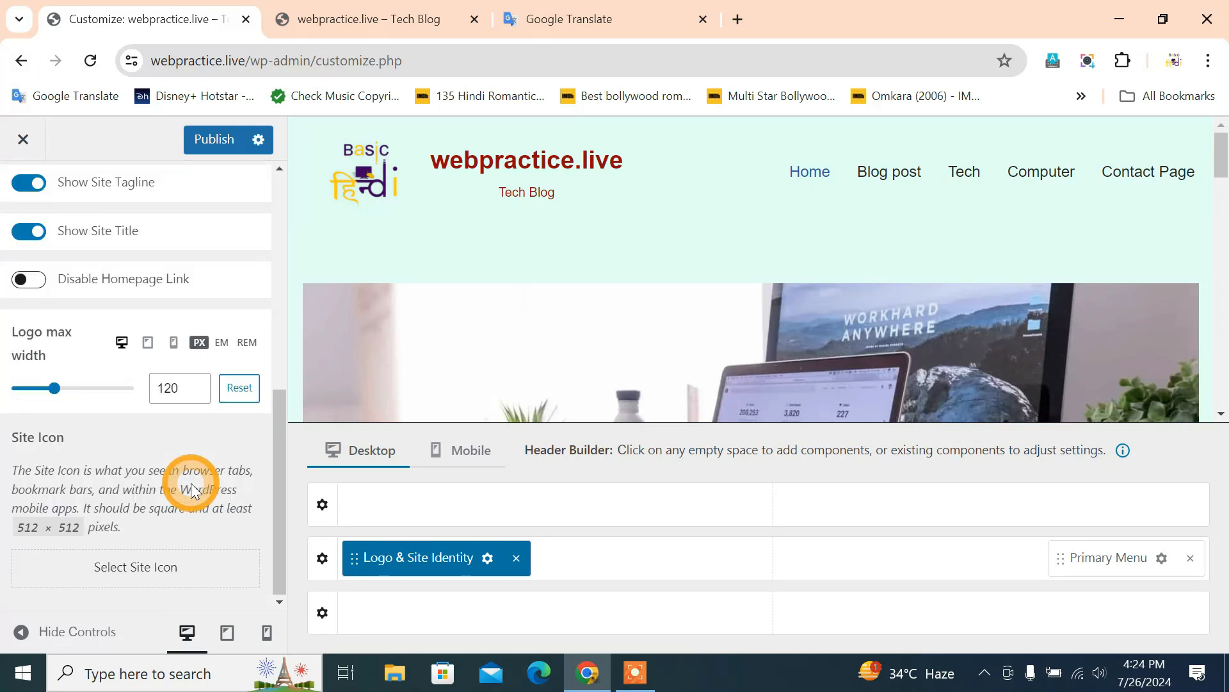
{"action": "scroll", "coordinate": [192, 483], "scroll_direction": "up", "scroll_amount": 3}
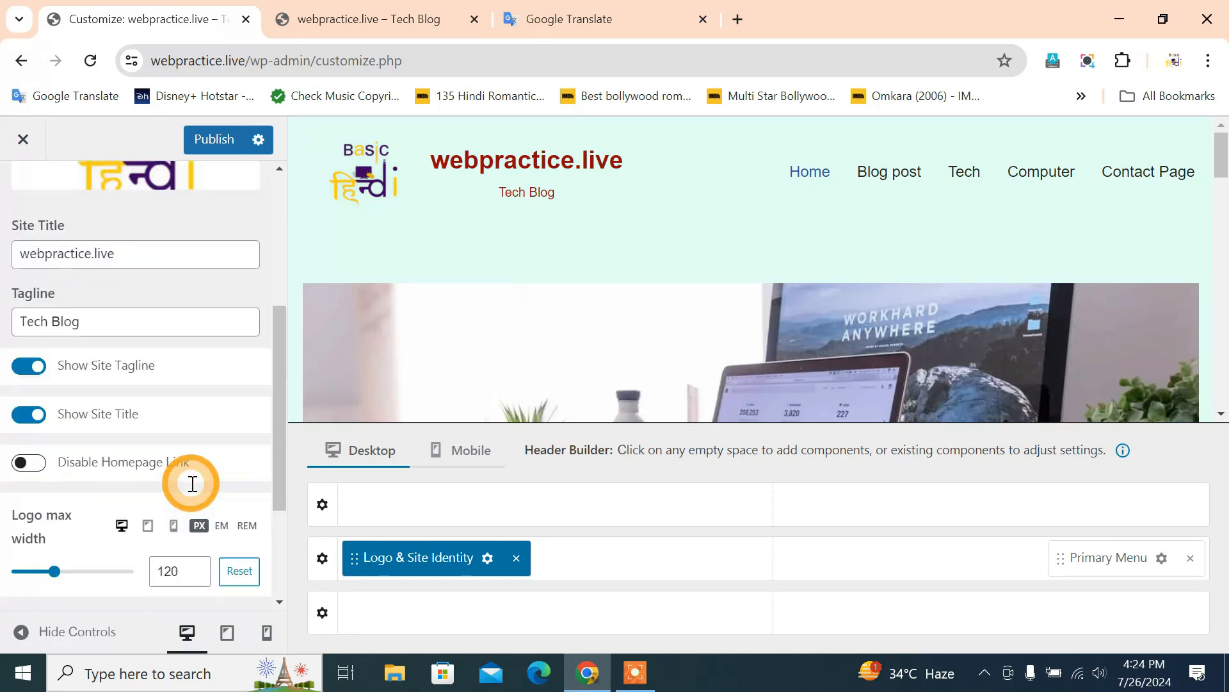
{"action": "scroll", "coordinate": [335, 368], "scroll_direction": "down", "scroll_amount": 3}
{"action": "scroll", "coordinate": [338, 374], "scroll_direction": "up", "scroll_amount": 3}
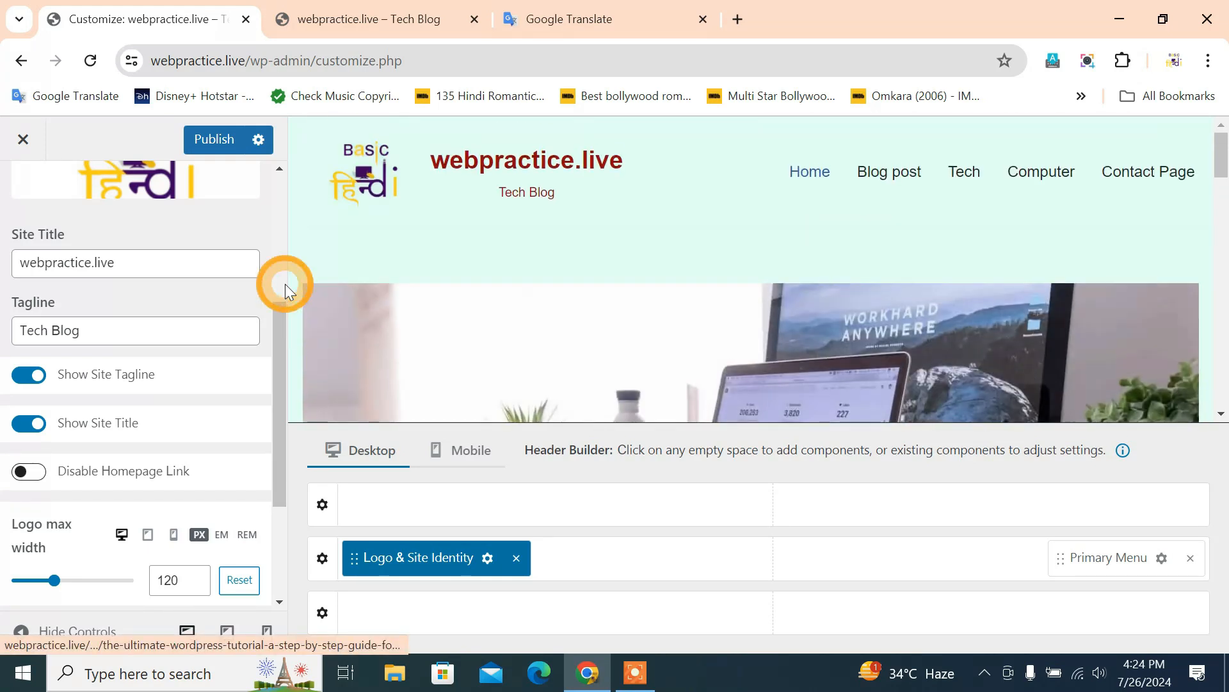
{"action": "scroll", "coordinate": [170, 582], "scroll_direction": "down", "scroll_amount": 3}
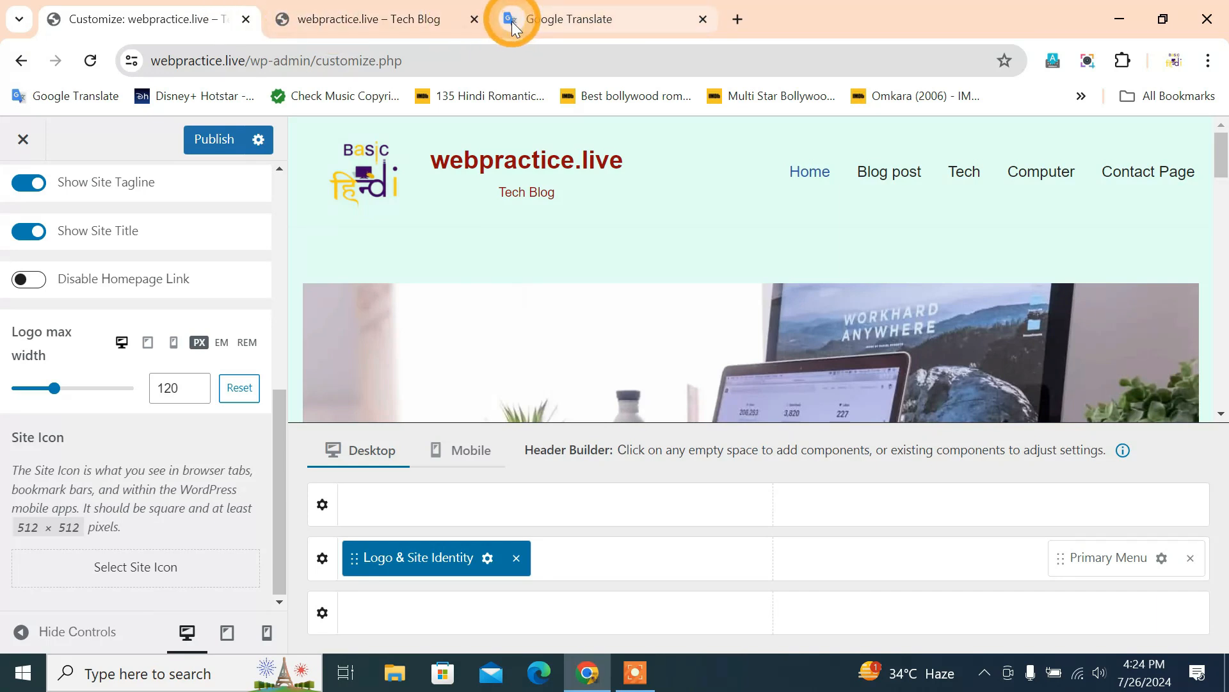
{"action": "left_click", "coordinate": [125, 569]}
{"action": "left_click", "coordinate": [119, 394]}
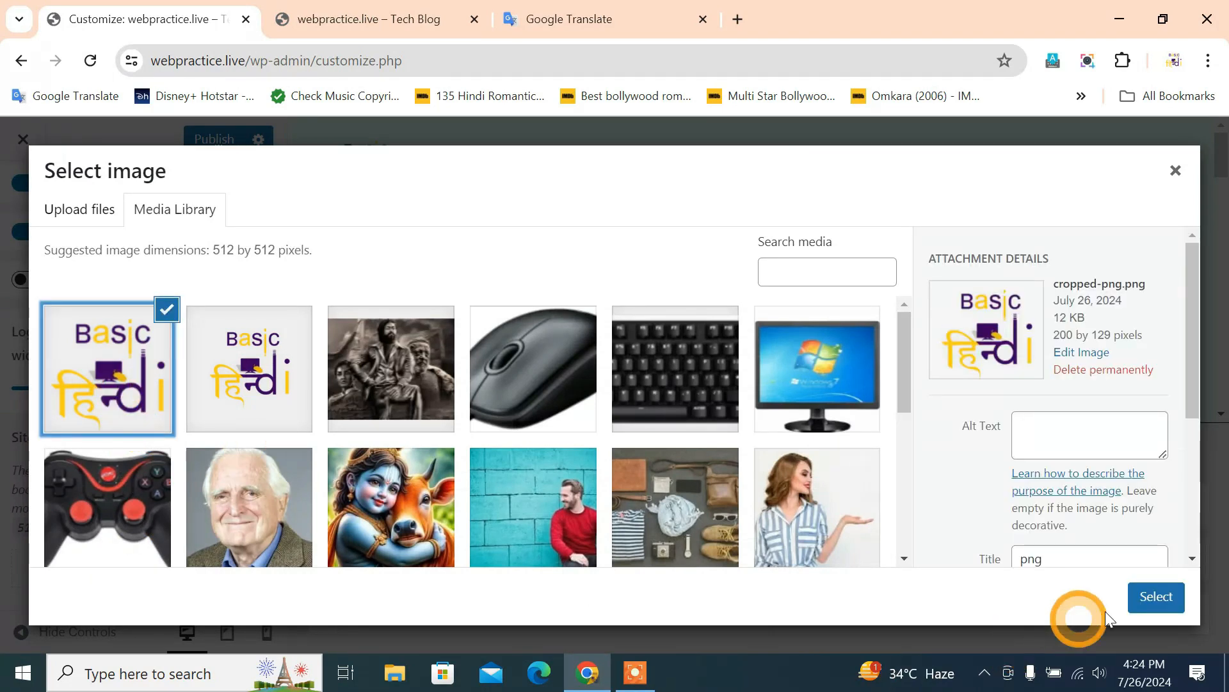
{"action": "left_click", "coordinate": [1152, 594]}
{"action": "left_click", "coordinate": [1172, 612]}
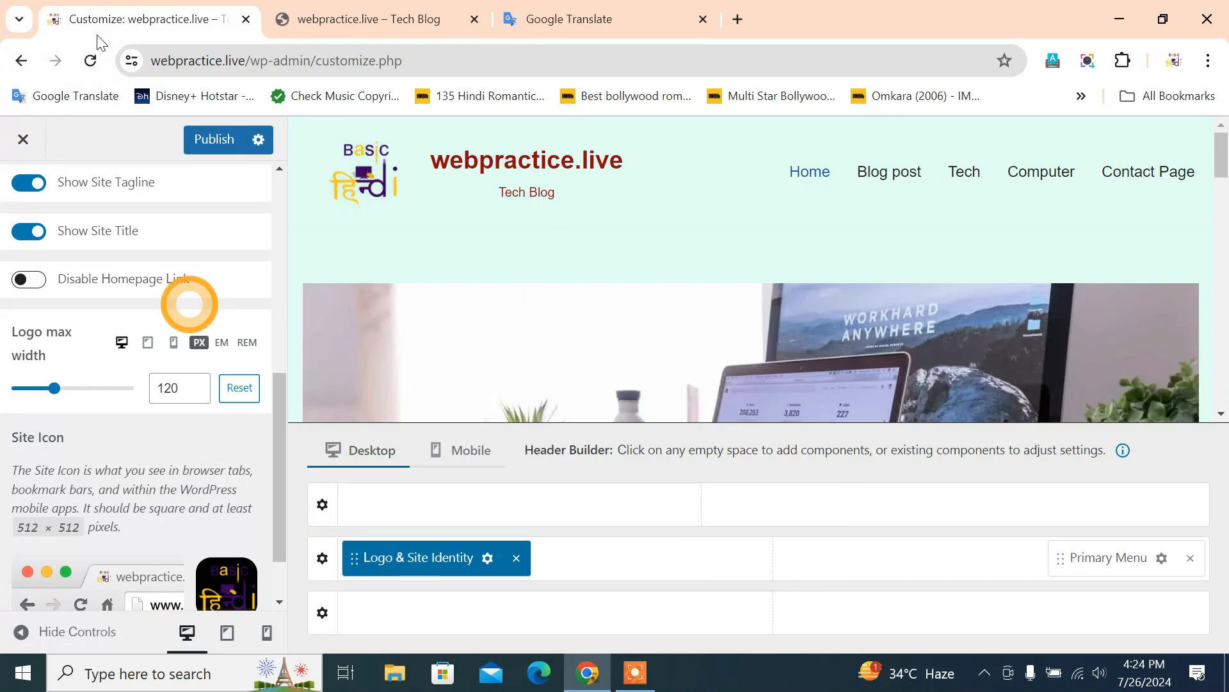
Step: Leave Logo & Site Identity for the main header settings and open the Header Top row settings
{"action": "scroll", "coordinate": [183, 438], "scroll_direction": "up", "scroll_amount": 8}
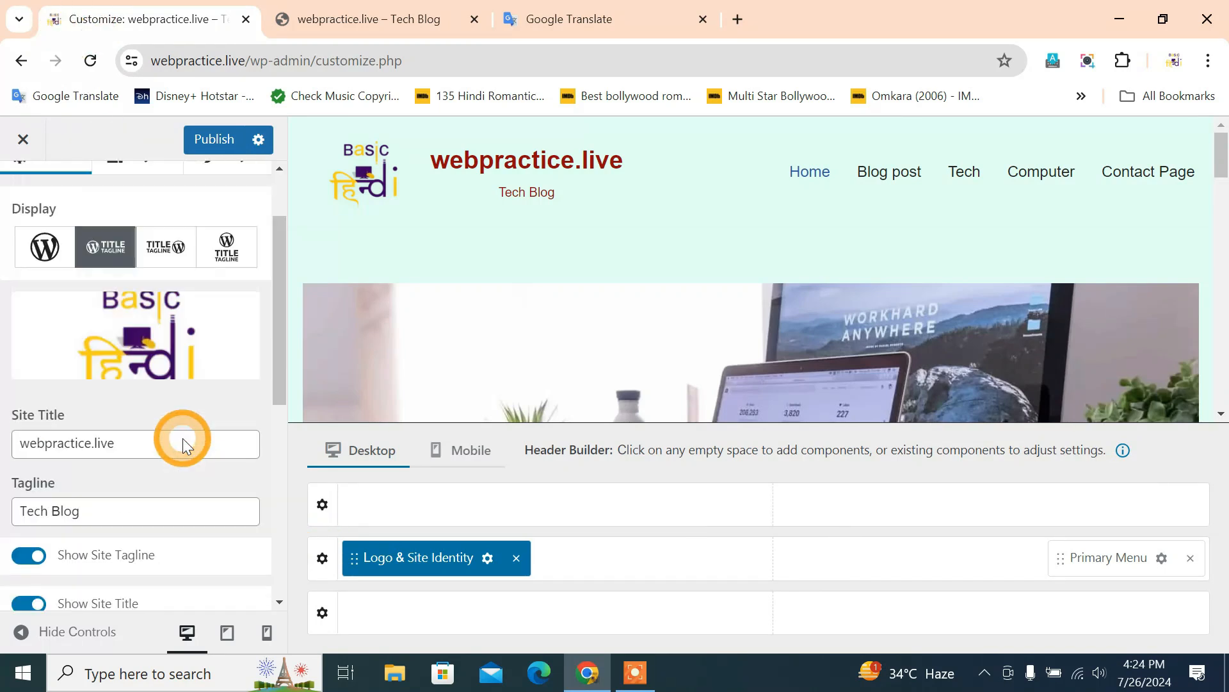
{"action": "left_click", "coordinate": [15, 193]}
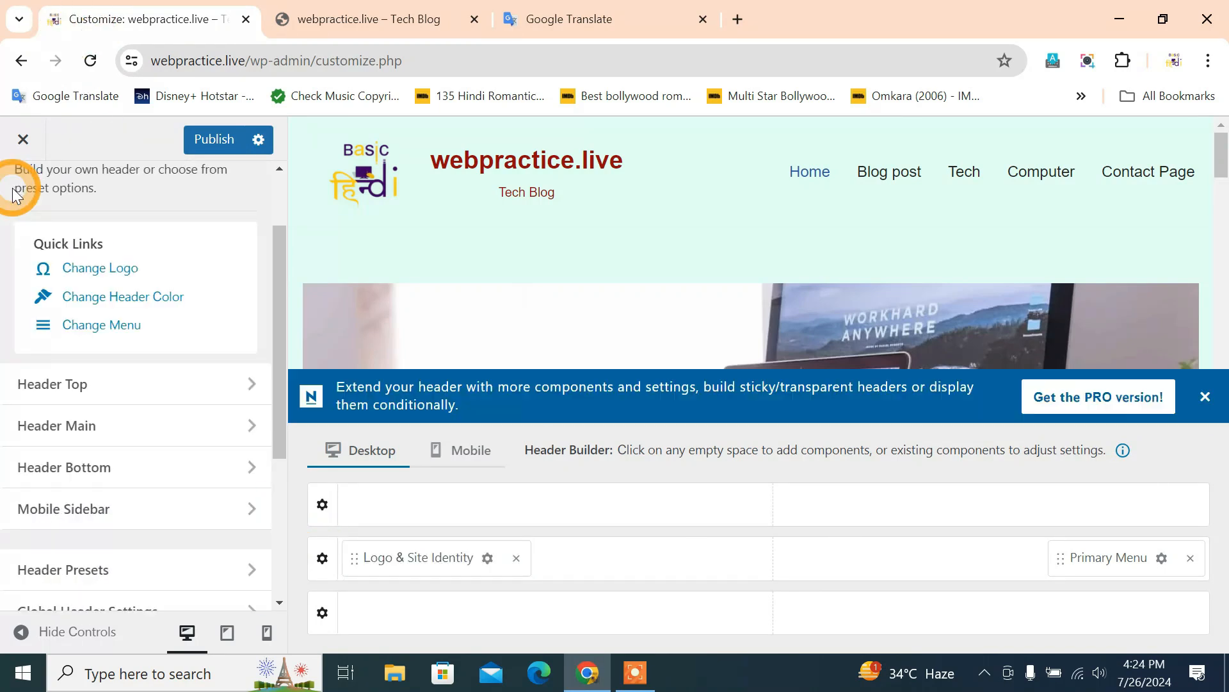
{"action": "scroll", "coordinate": [6, 440], "scroll_direction": "down", "scroll_amount": 2}
{"action": "left_click", "coordinate": [102, 302]}
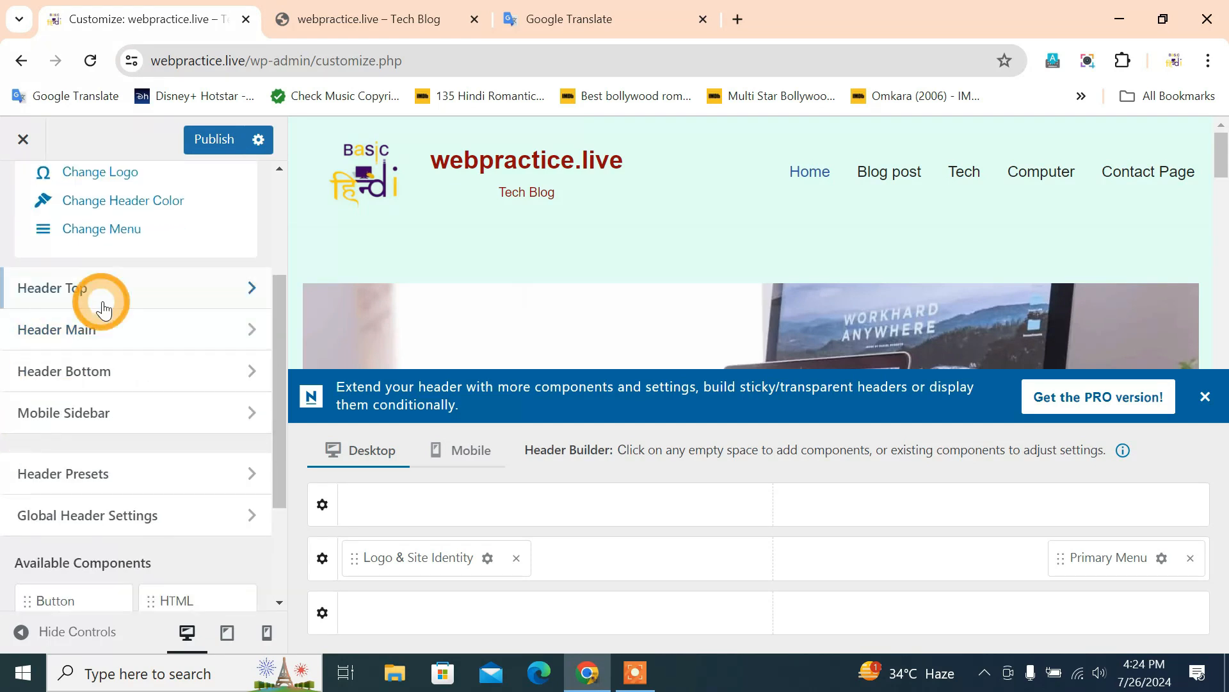
Step: Try the Contained layout for Header Top, restore Full Width - Contained, and reopen the layout choices
{"action": "left_click", "coordinate": [150, 324]}
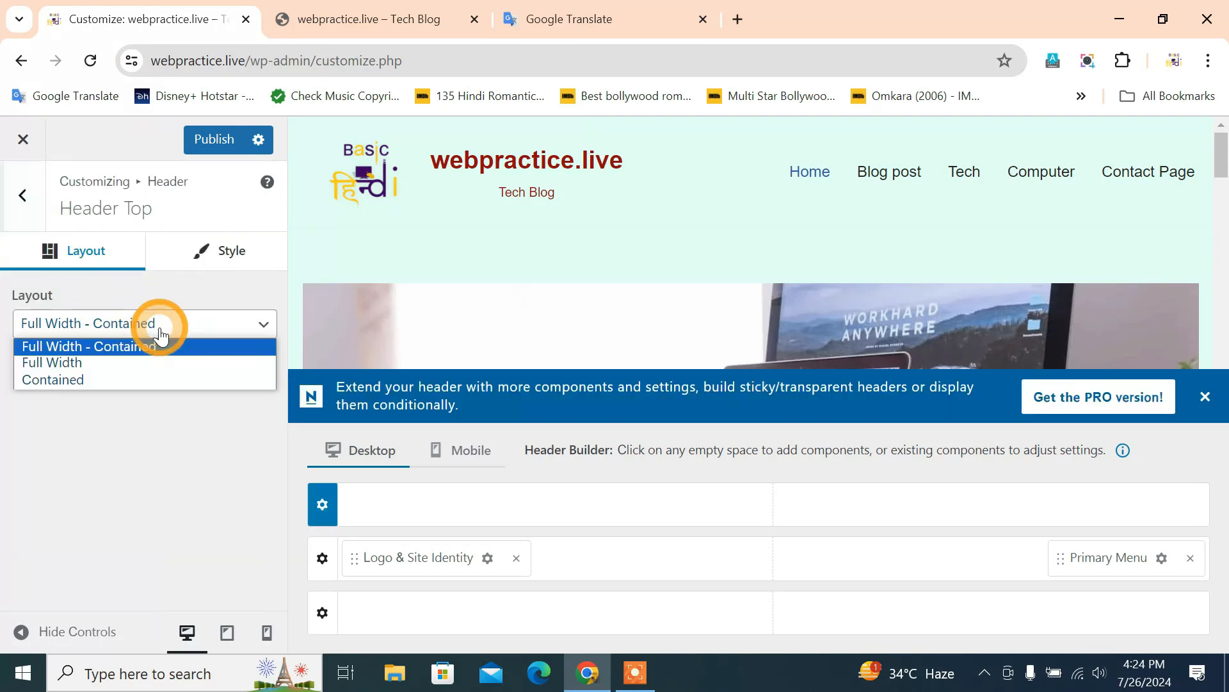
{"action": "left_click", "coordinate": [135, 383]}
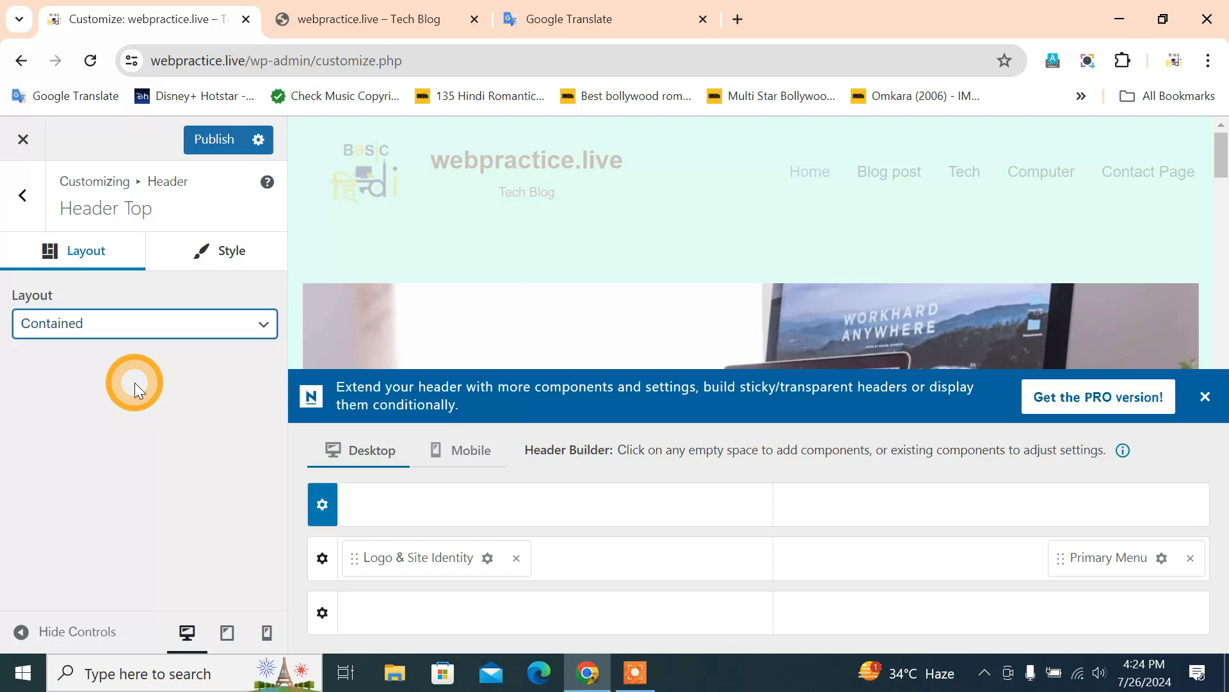
{"action": "left_click", "coordinate": [155, 334]}
{"action": "left_click", "coordinate": [145, 346]}
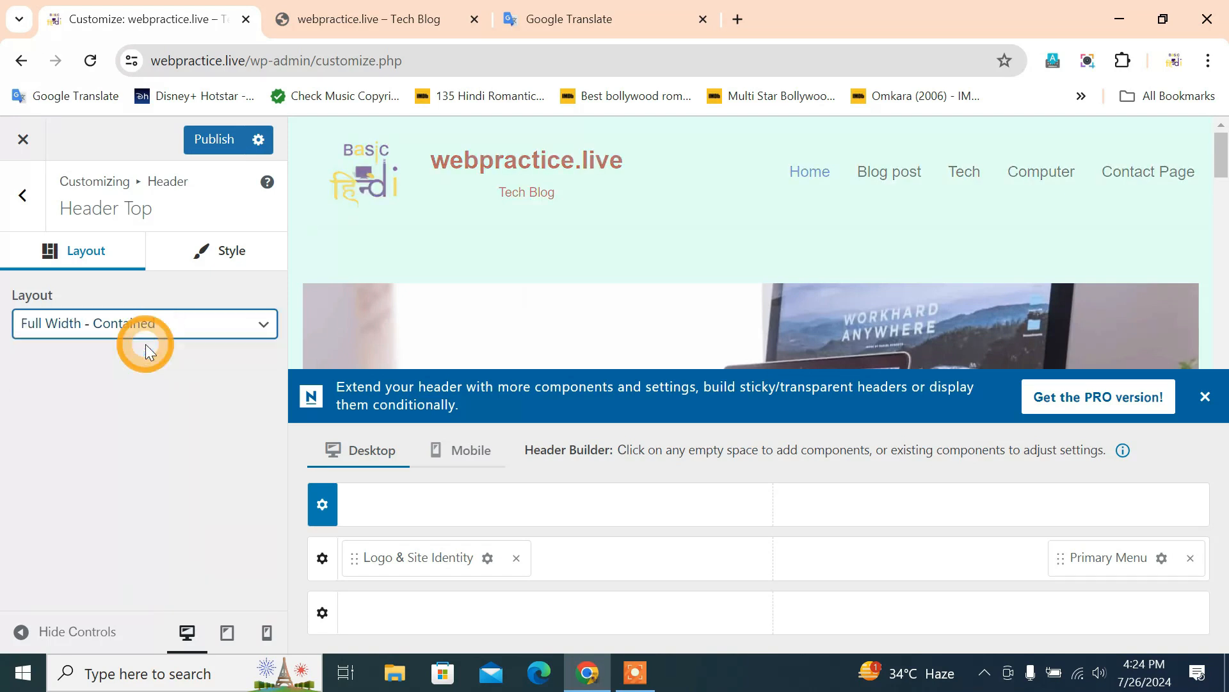
{"action": "left_click", "coordinate": [106, 328]}
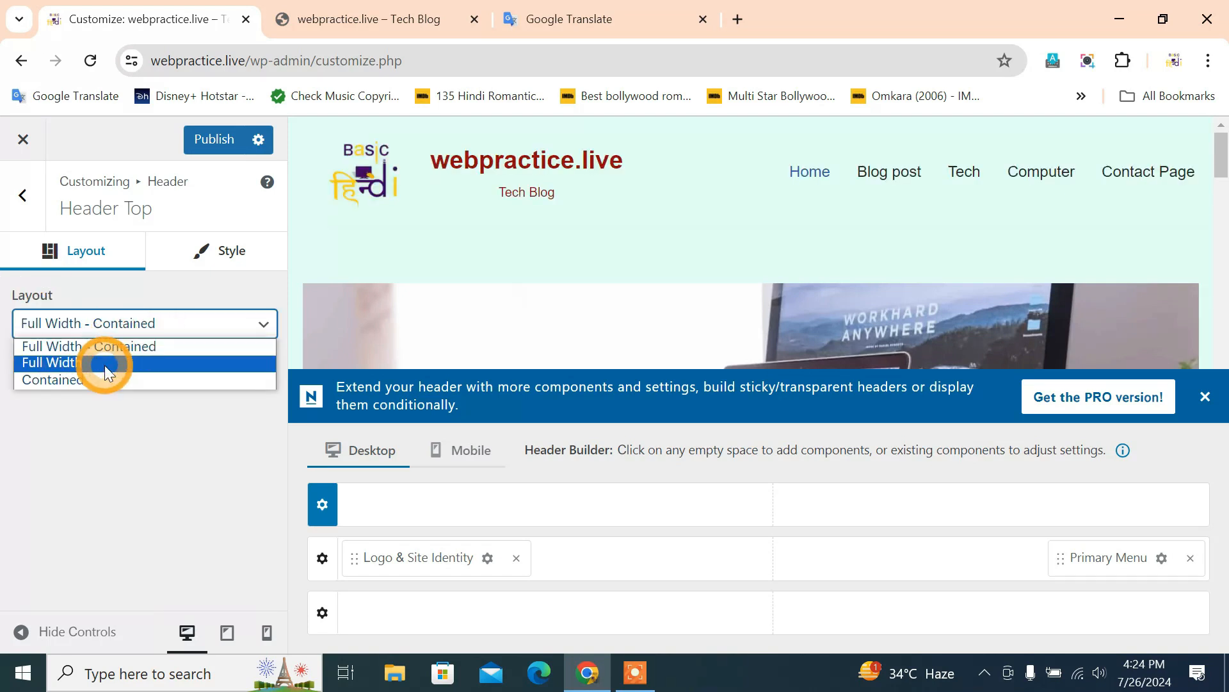
Step: Set the Header Top row's layout to Full Width and its border width to 1
{"action": "left_click", "coordinate": [104, 363]}
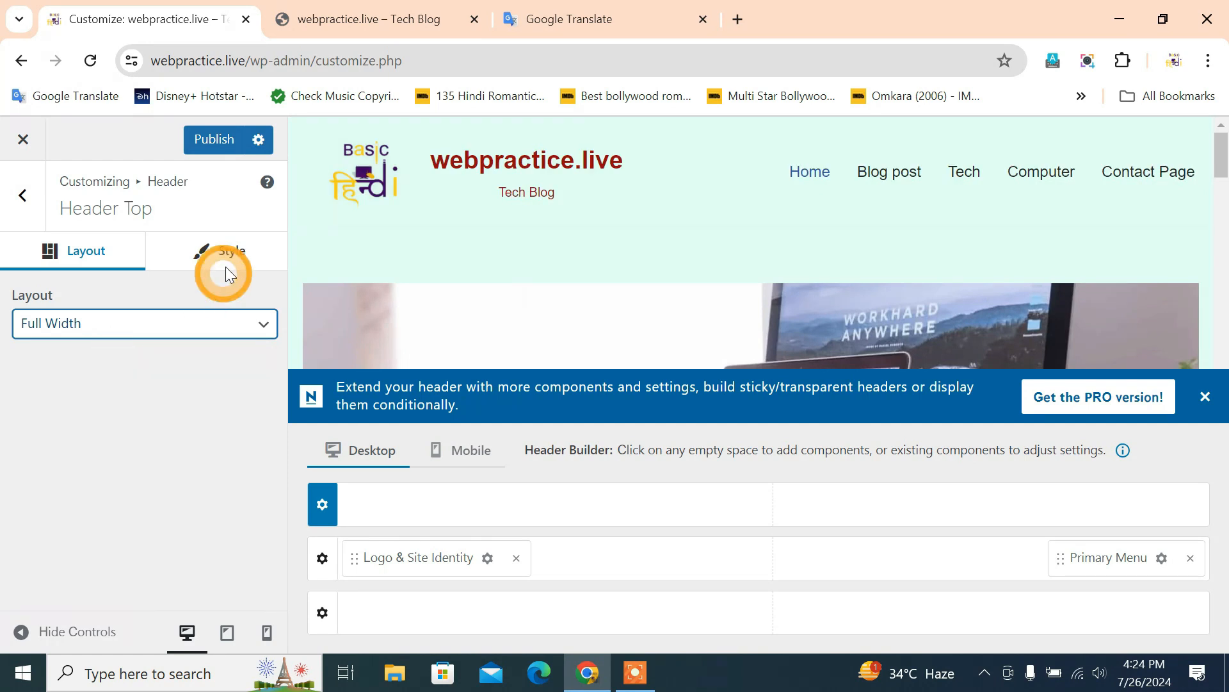
{"action": "left_click", "coordinate": [226, 262]}
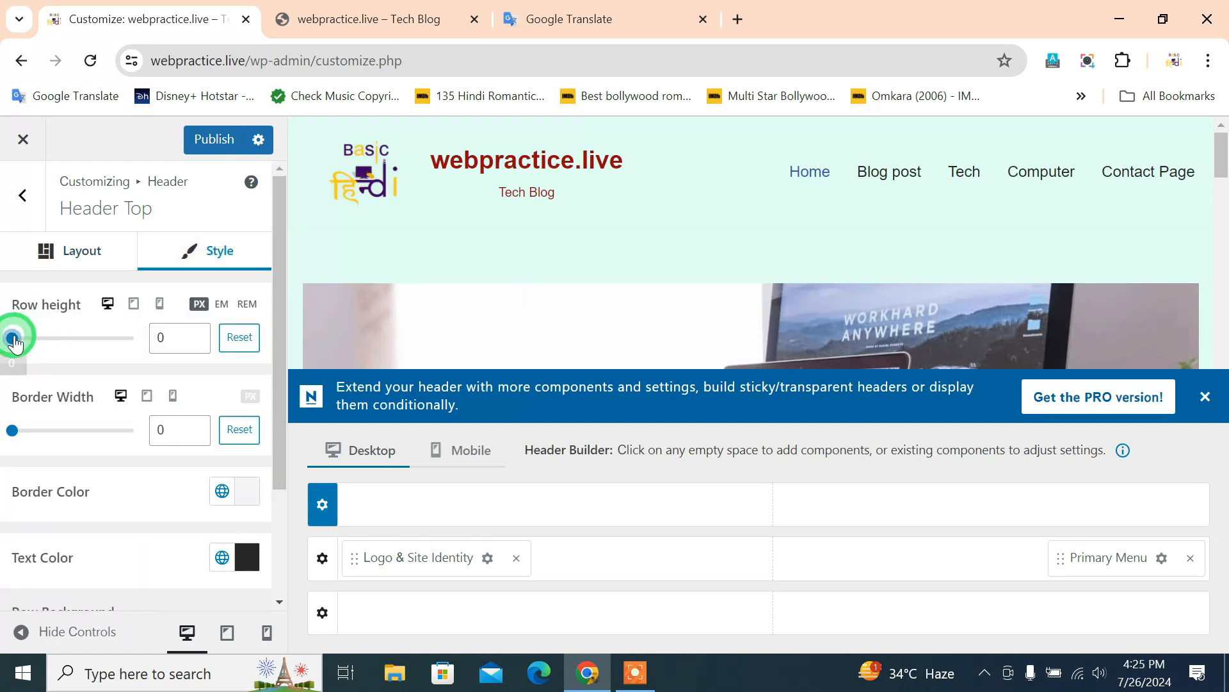
{"action": "left_click_drag", "start_coordinate": [22, 343], "coordinate": [11, 339]}
{"action": "left_click_drag", "start_coordinate": [12, 430], "coordinate": [33, 436]}
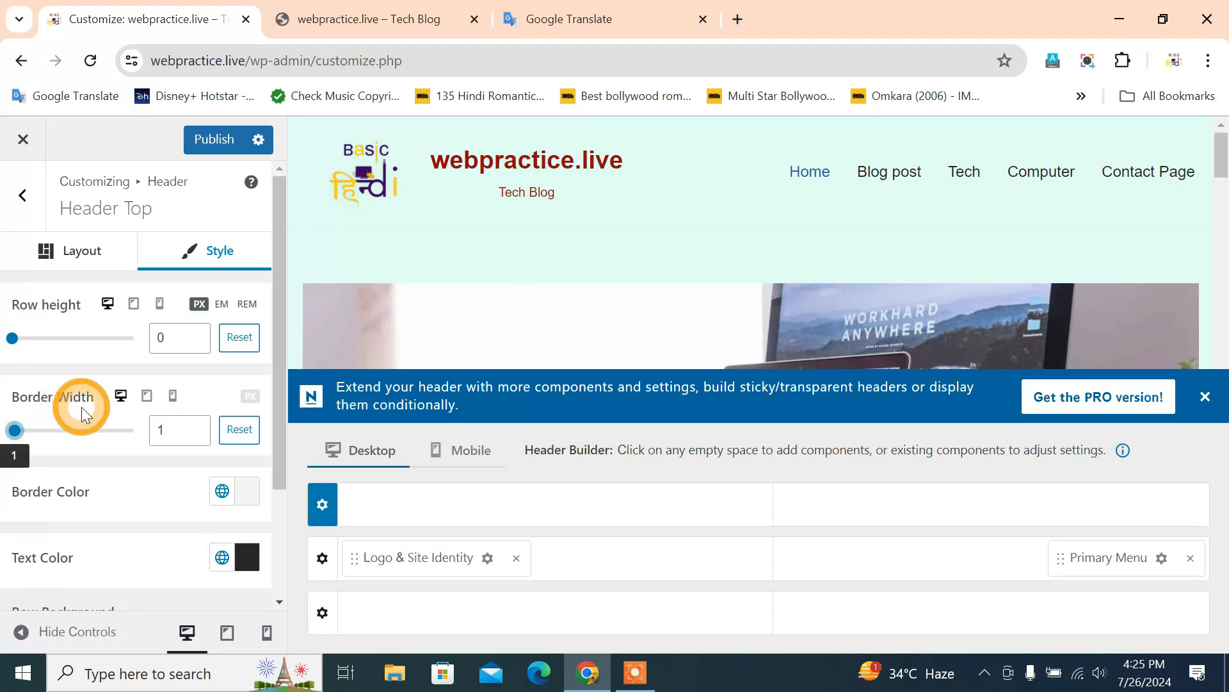
{"action": "scroll", "coordinate": [60, 433], "scroll_direction": "down", "scroll_amount": 3}
{"action": "scroll", "coordinate": [62, 442], "scroll_direction": "up", "scroll_amount": 3}
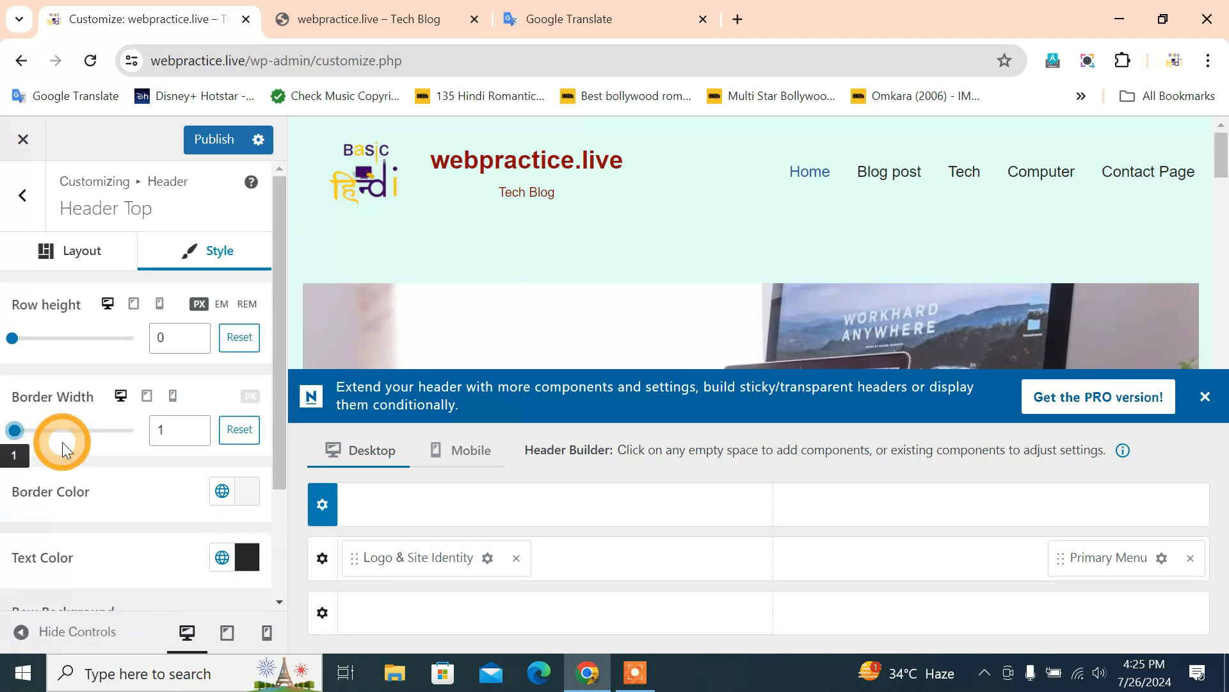
{"action": "scroll", "coordinate": [63, 442], "scroll_direction": "down", "scroll_amount": 3}
{"action": "scroll", "coordinate": [94, 375], "scroll_direction": "up", "scroll_amount": 5}
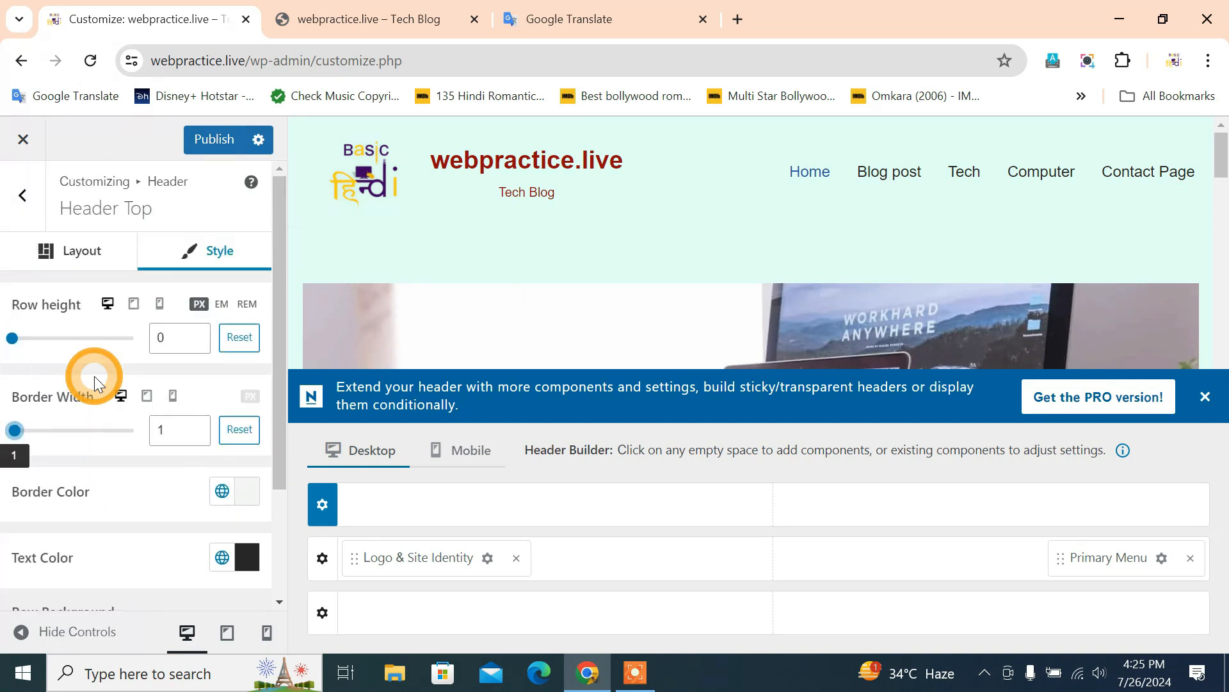
{"action": "left_click", "coordinate": [23, 193]}
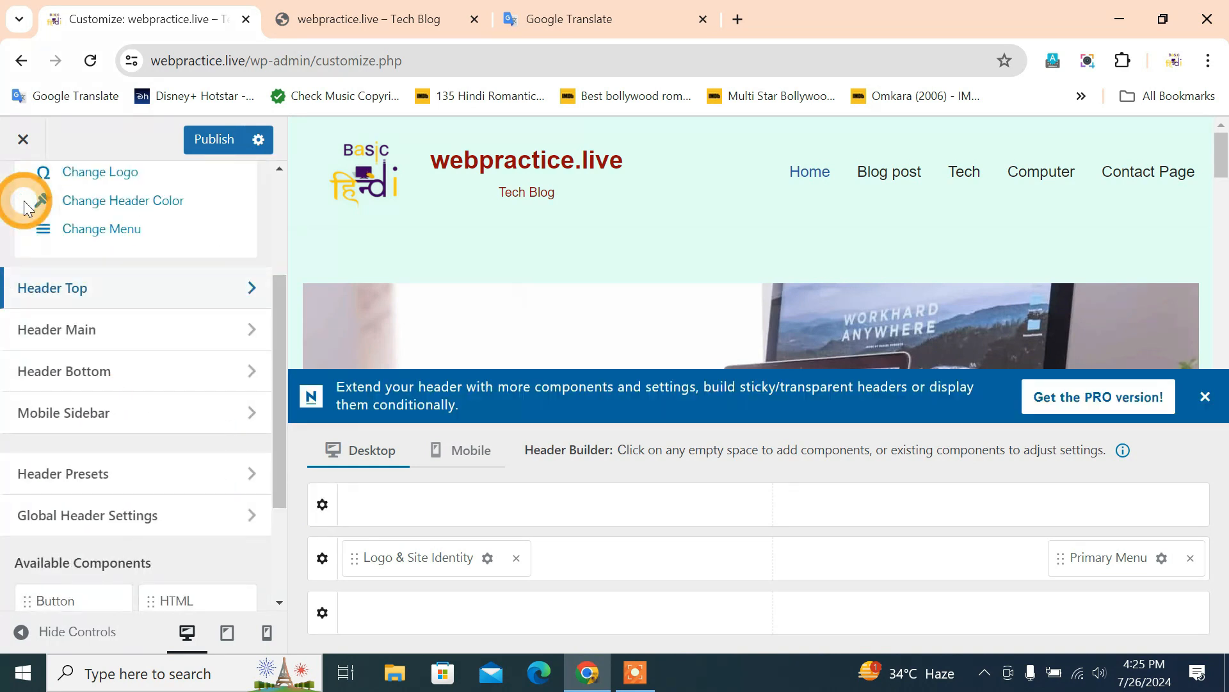
{"action": "scroll", "coordinate": [125, 374], "scroll_direction": "up", "scroll_amount": 3}
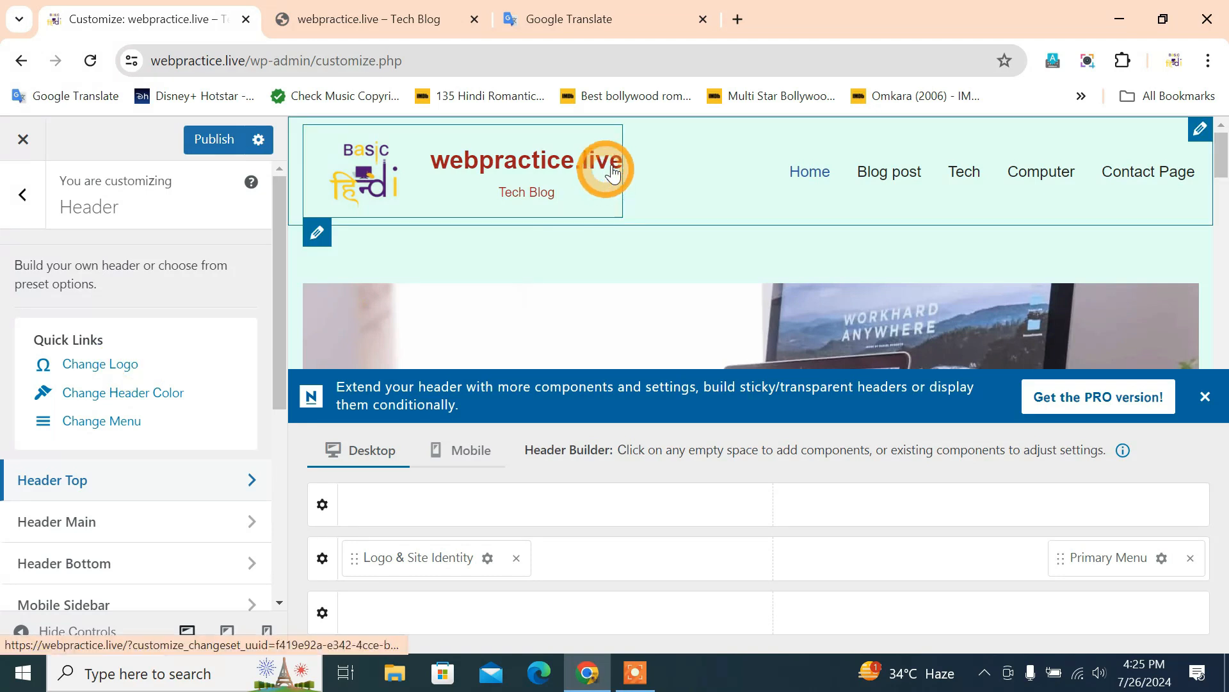
Step: Try the Full Width and Contained layouts for the Header Main row and restore Full Width - Contained
{"action": "scroll", "coordinate": [70, 383], "scroll_direction": "down", "scroll_amount": 3}
{"action": "left_click", "coordinate": [168, 419]}
{"action": "left_click", "coordinate": [165, 327]}
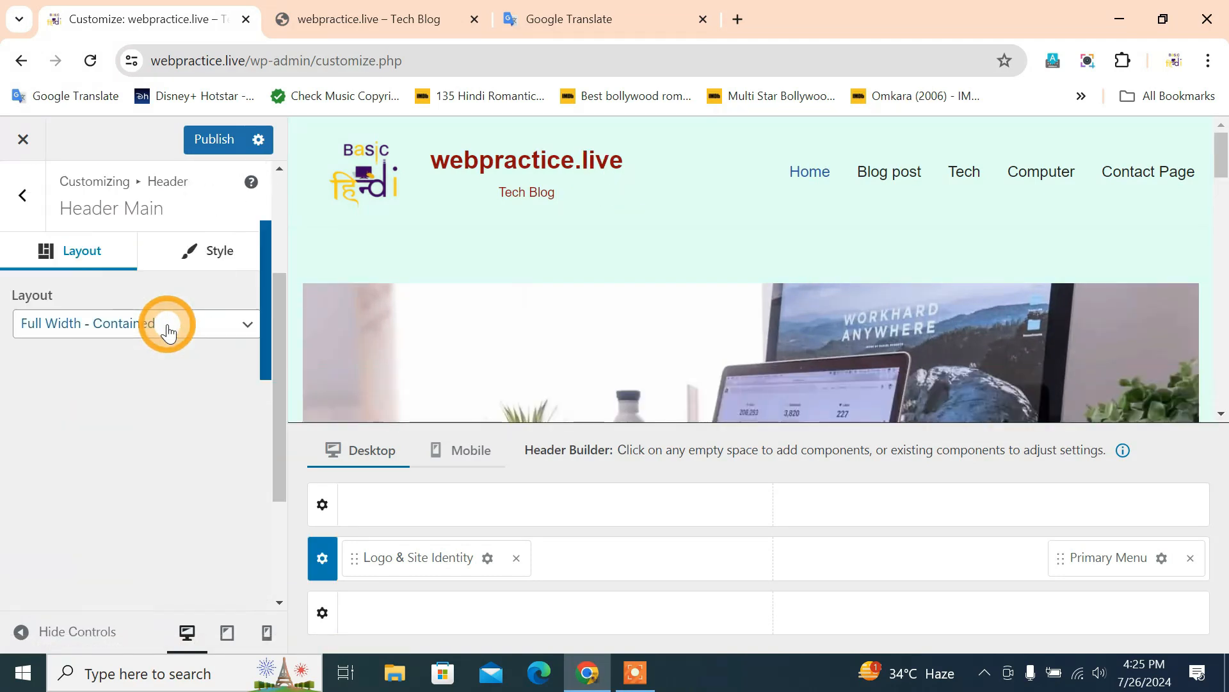
{"action": "left_click", "coordinate": [123, 332]}
{"action": "left_click", "coordinate": [110, 366]}
{"action": "left_click", "coordinate": [140, 322]}
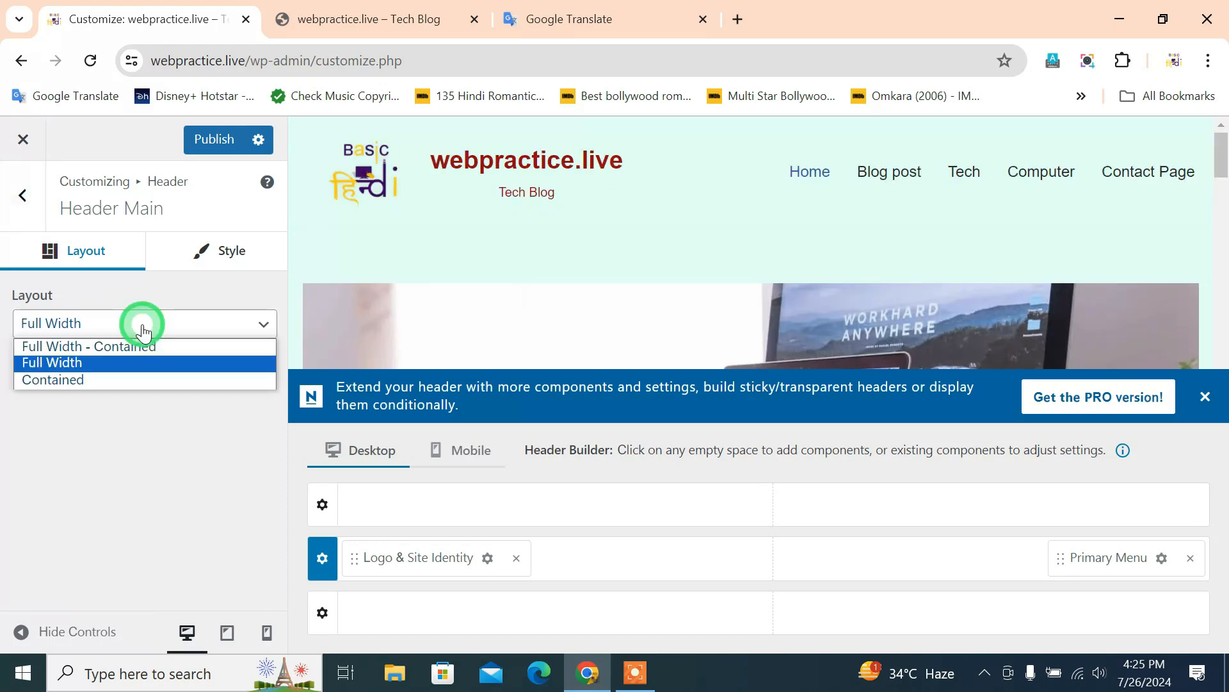
{"action": "left_click", "coordinate": [124, 378]}
{"action": "left_click", "coordinate": [148, 329]}
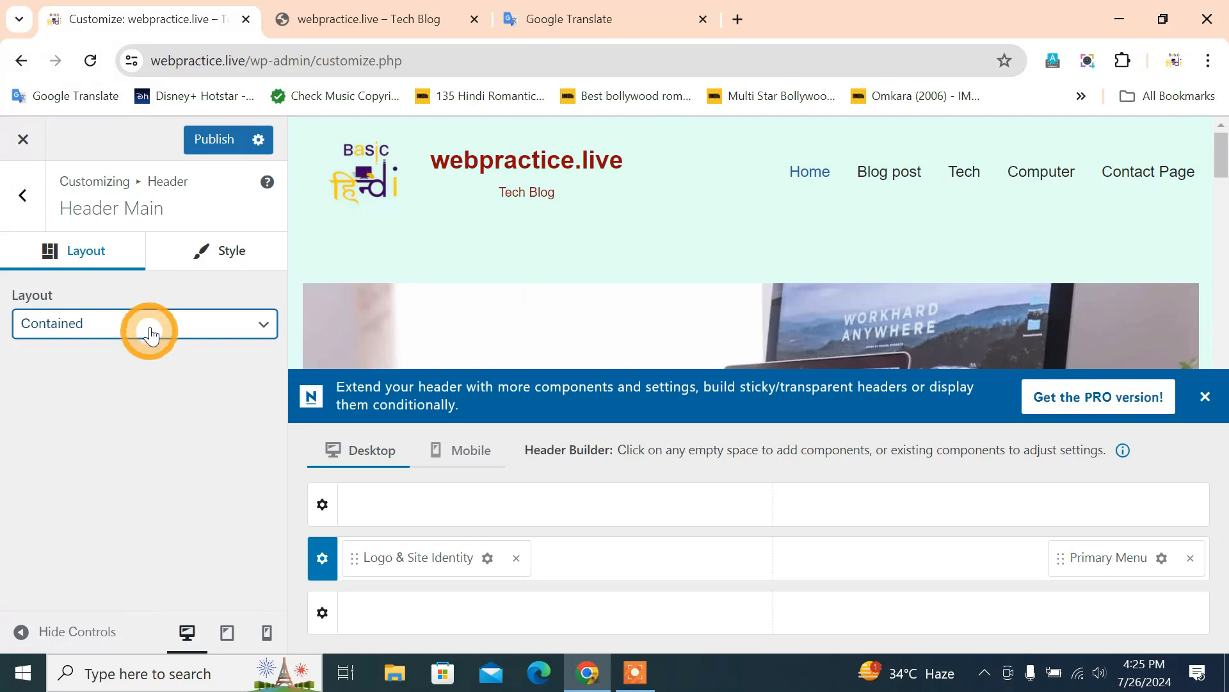
{"action": "left_click", "coordinate": [129, 346]}
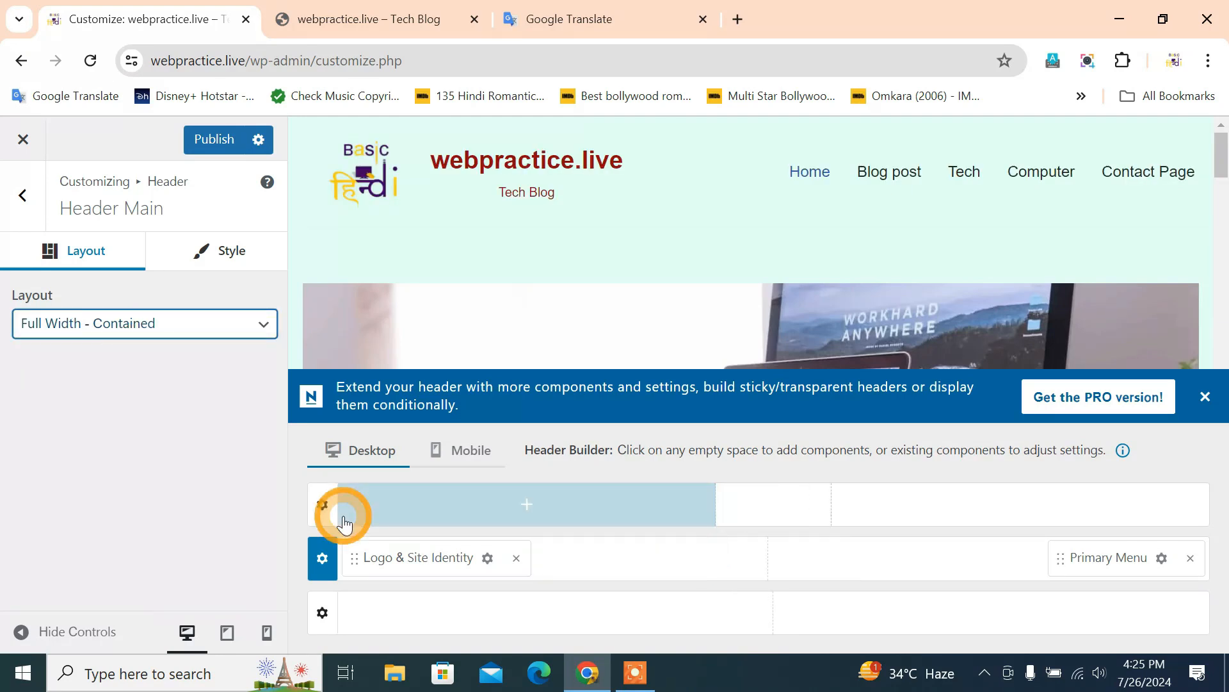
Step: Add a Search Form component to the first slot of the Header Top row
{"action": "left_click", "coordinate": [322, 505]}
{"action": "left_click_drag", "start_coordinate": [20, 578], "coordinate": [314, 486]}
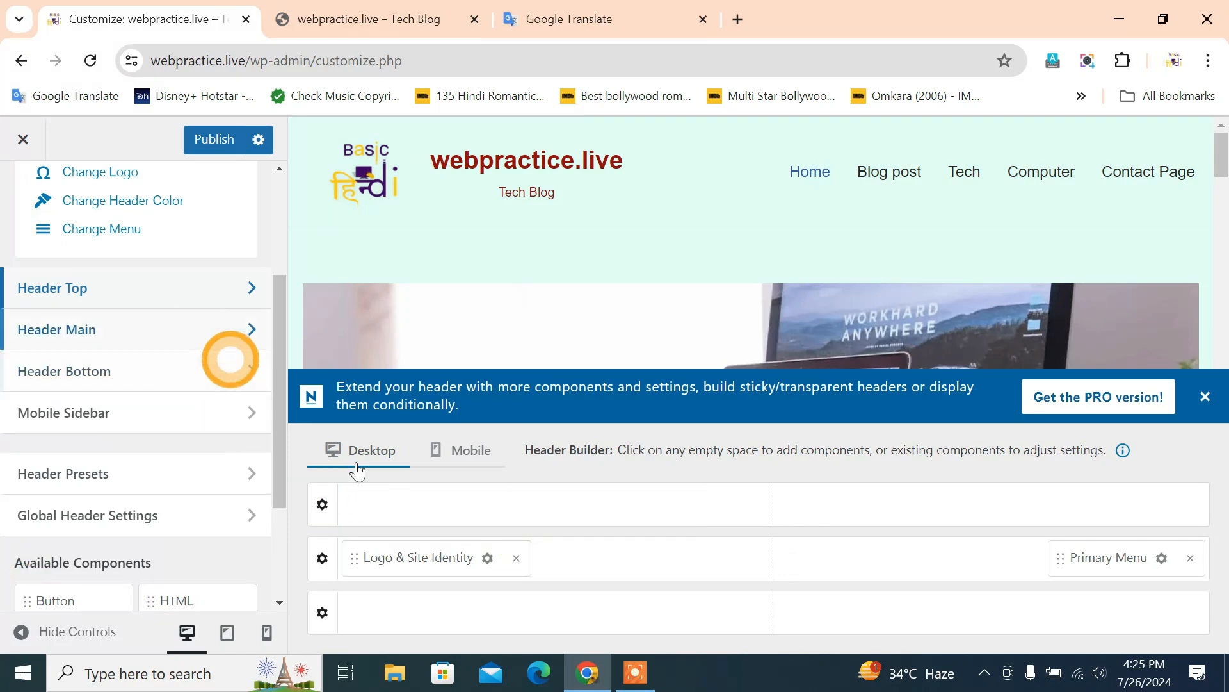
{"action": "left_click", "coordinate": [520, 506]}
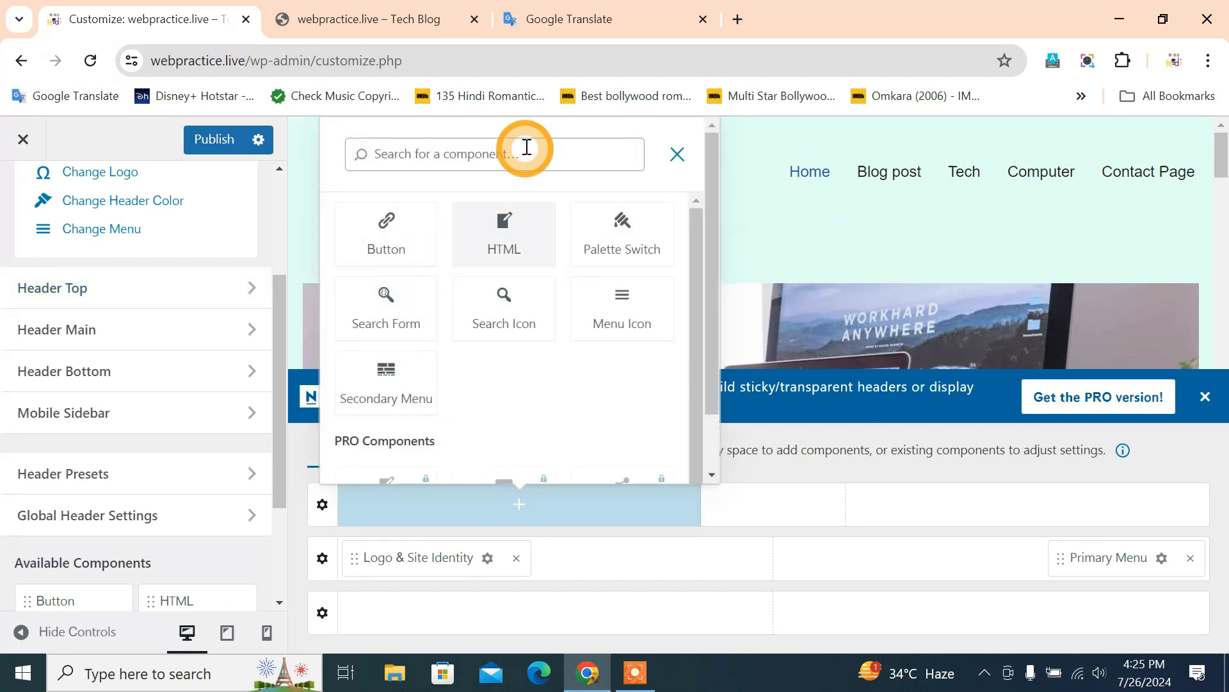
{"action": "scroll", "coordinate": [526, 391], "scroll_direction": "down", "scroll_amount": 2}
{"action": "scroll", "coordinate": [535, 402], "scroll_direction": "up", "scroll_amount": 2}
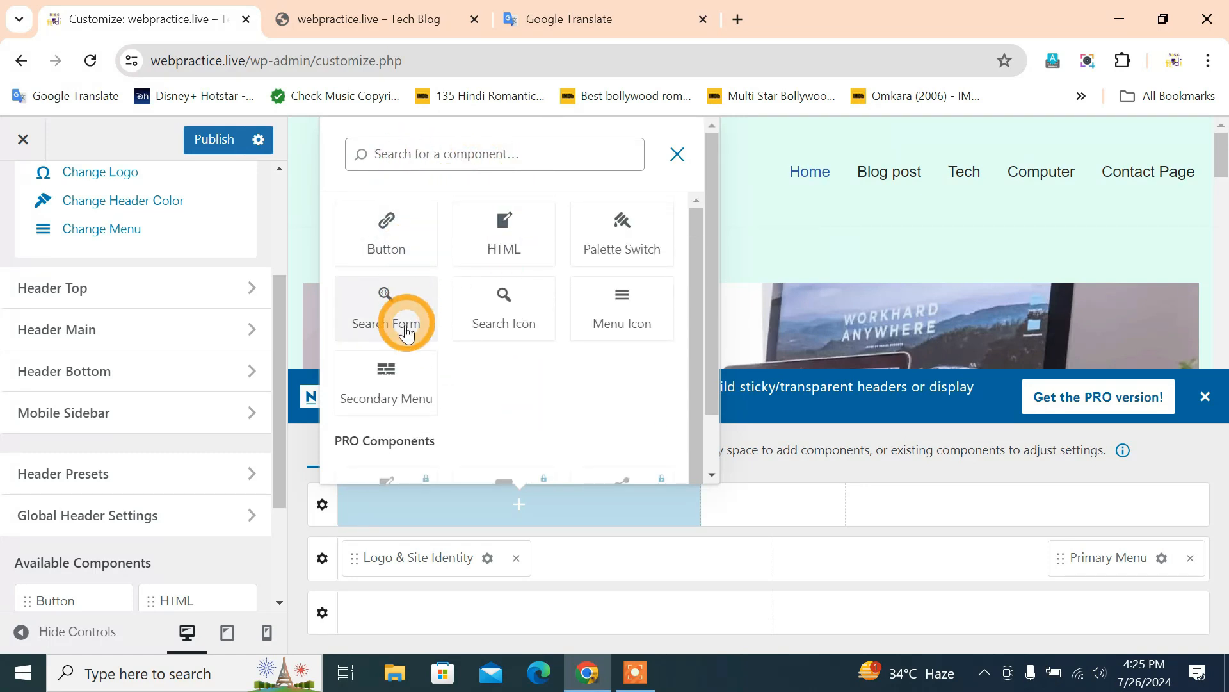
{"action": "left_click", "coordinate": [393, 321]}
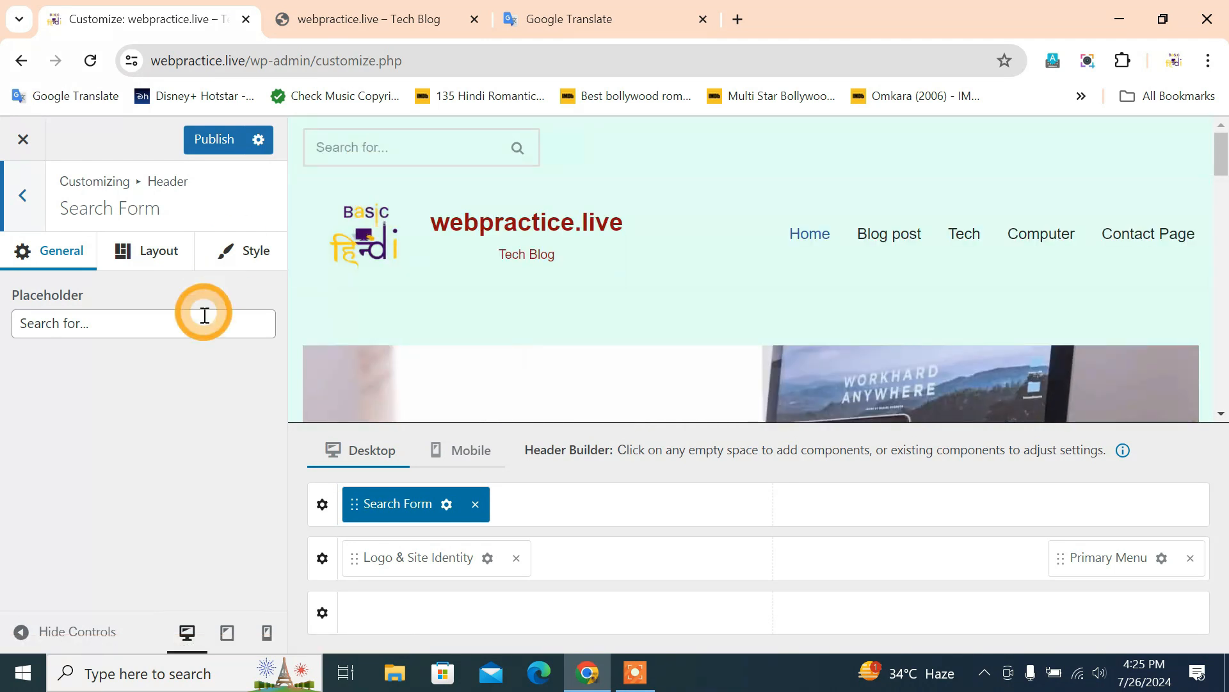
Step: Set the search form's height to 41 px, leaving its padding at 0
{"action": "left_click", "coordinate": [130, 323]}
{"action": "left_click", "coordinate": [175, 250]}
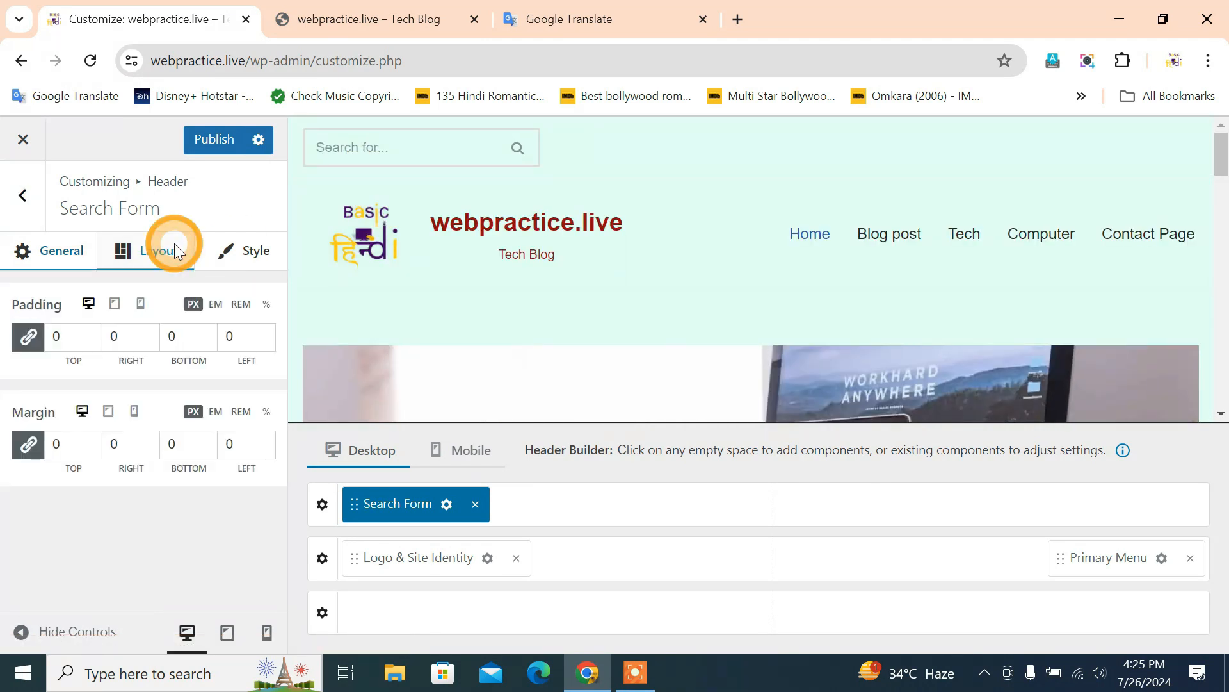
{"action": "left_click", "coordinate": [263, 330]}
{"action": "left_click", "coordinate": [269, 345]}
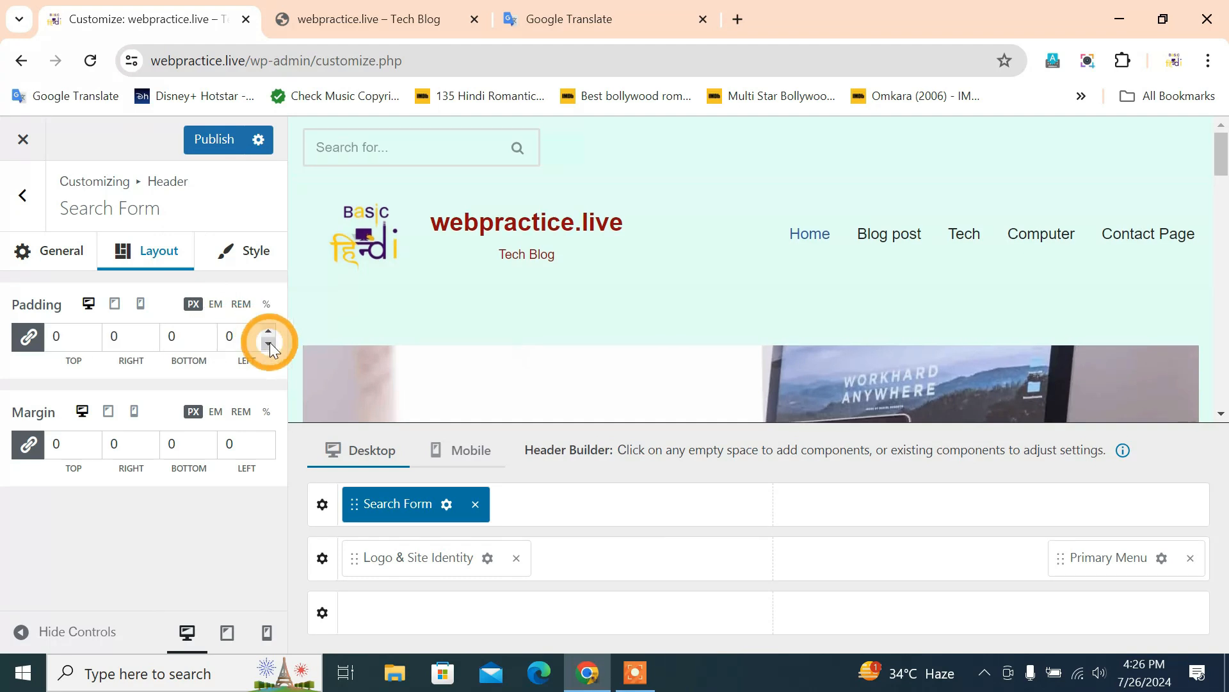
{"action": "left_click", "coordinate": [264, 251]}
{"action": "mouse_move", "coordinate": [37, 338]}
{"action": "left_mouse_down"}
{"action": "mouse_move", "coordinate": [56, 346]}
{"action": "mouse_move", "coordinate": [36, 336]}
{"action": "left_mouse_up"}
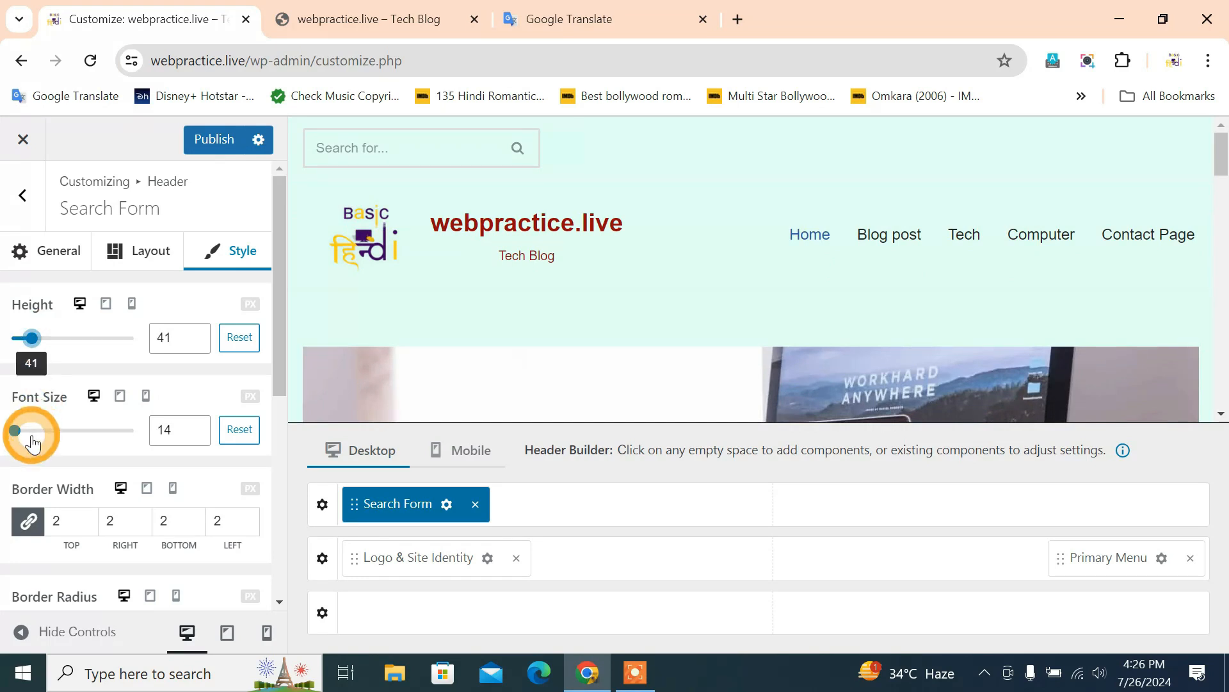
Step: Set the search form's background to a medium turquoise solid color
{"action": "scroll", "coordinate": [136, 475], "scroll_direction": "down", "scroll_amount": 3}
{"action": "scroll", "coordinate": [136, 475], "scroll_direction": "down", "scroll_amount": 2}
{"action": "scroll", "coordinate": [136, 475], "scroll_direction": "up", "scroll_amount": 3}
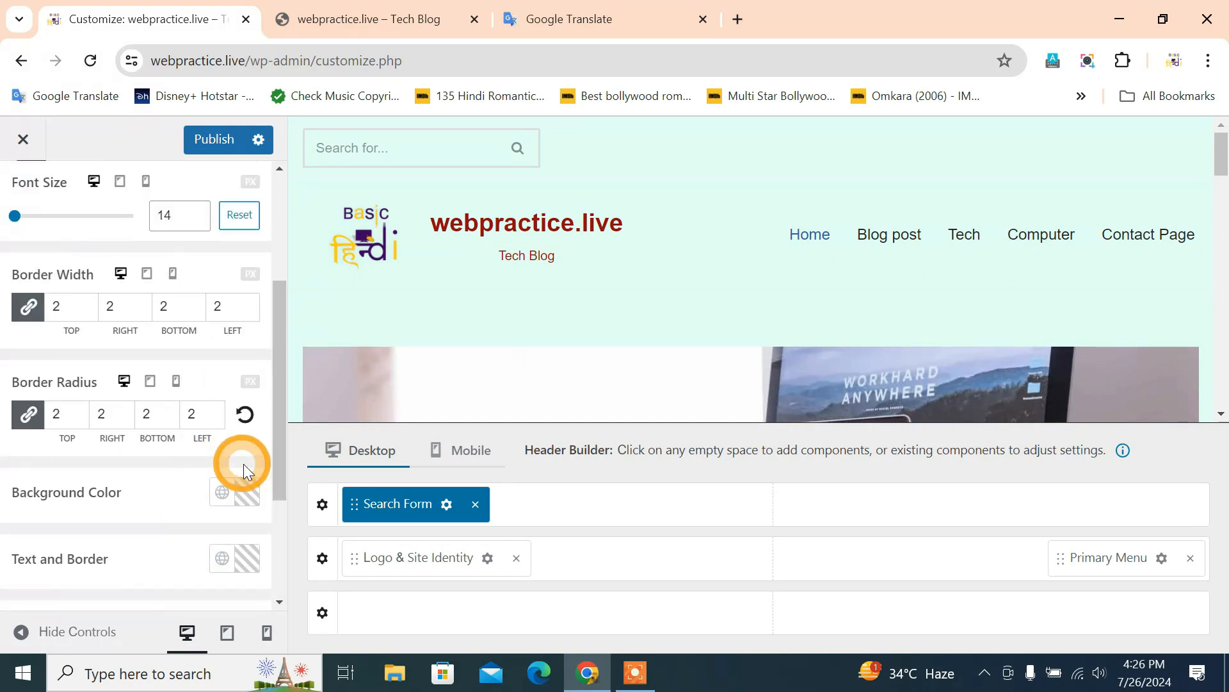
{"action": "left_click", "coordinate": [248, 492]}
{"action": "left_click", "coordinate": [374, 224]}
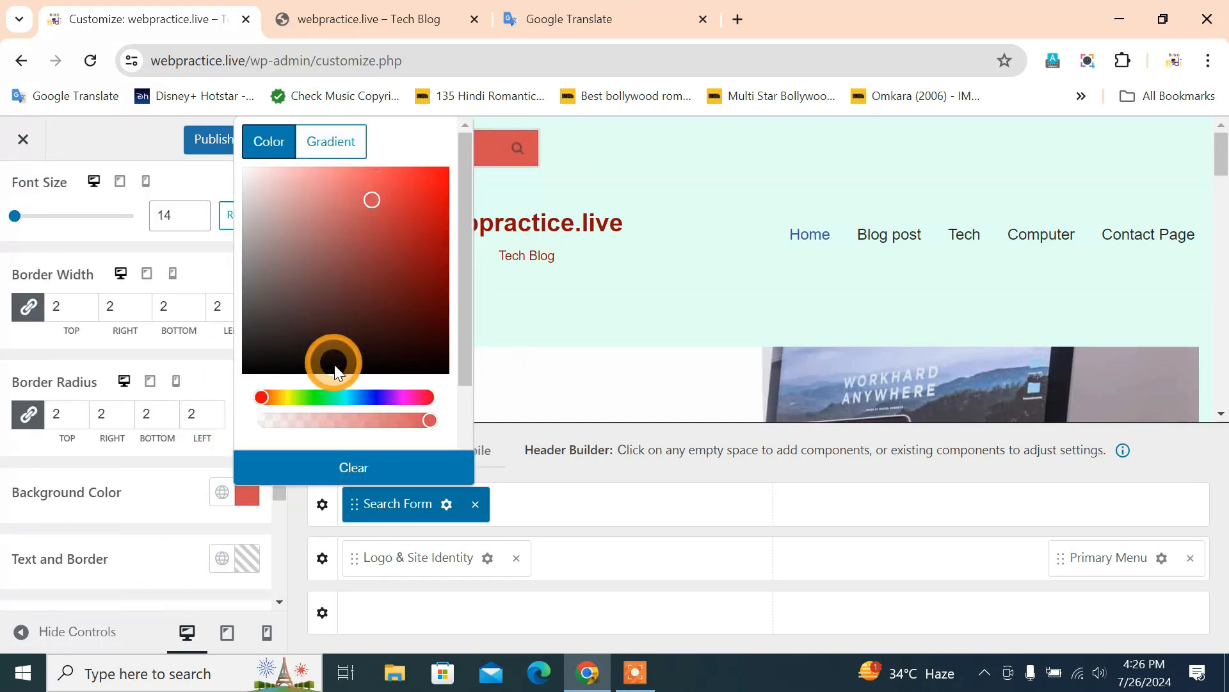
{"action": "left_click", "coordinate": [293, 335]}
{"action": "left_click", "coordinate": [352, 236]}
{"action": "left_click", "coordinate": [312, 183]}
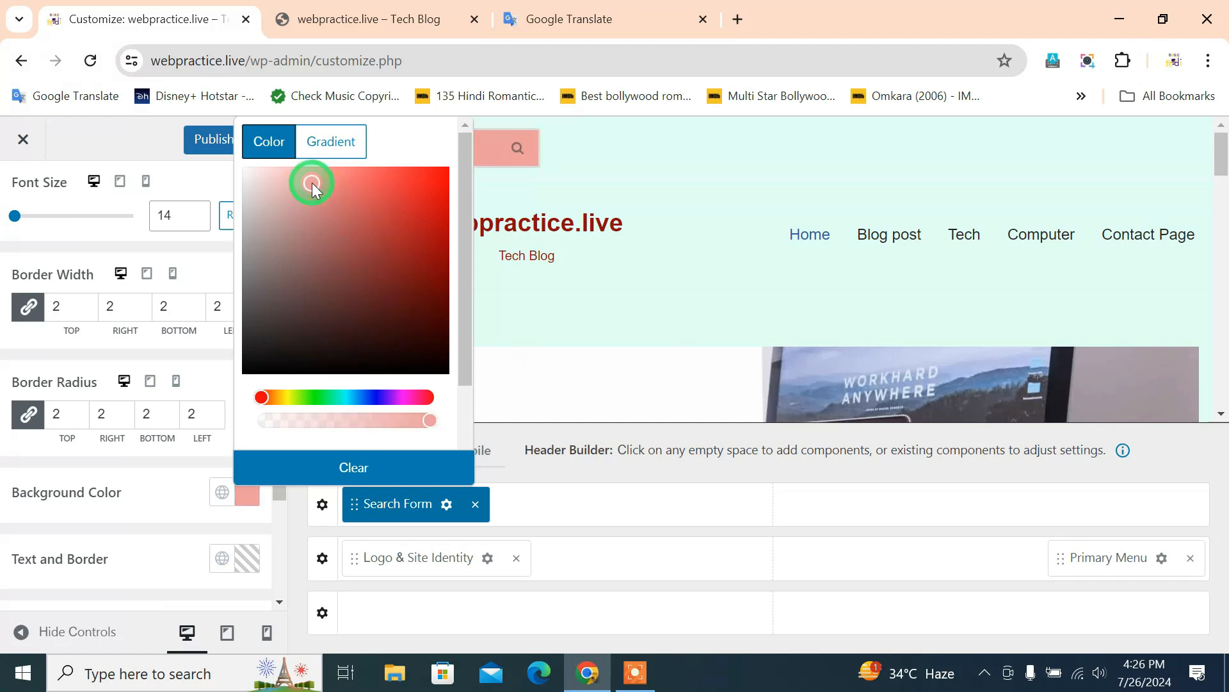
{"action": "left_click", "coordinate": [311, 395]}
{"action": "left_click_drag", "start_coordinate": [311, 395], "coordinate": [300, 394]}
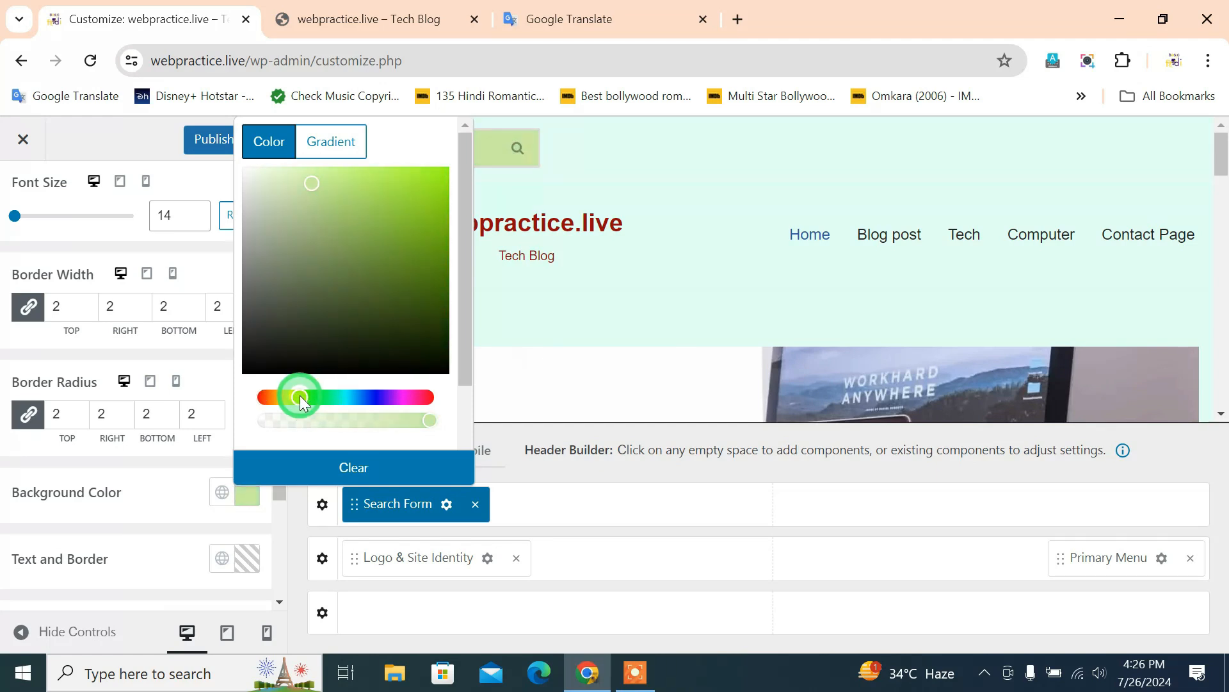
{"action": "left_click", "coordinate": [347, 397]}
{"action": "left_click", "coordinate": [338, 193]}
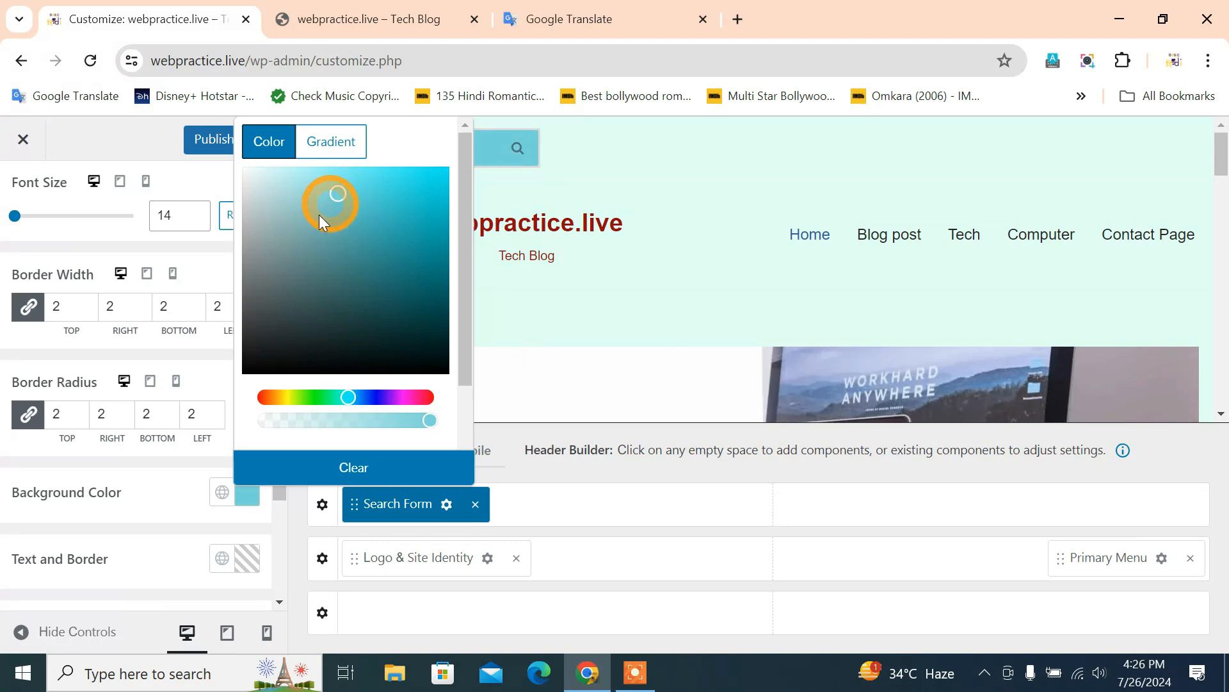
{"action": "left_click", "coordinate": [170, 476]}
Step: Set the search form's text and border color to dark reddish brown and select the search field in the preview
{"action": "scroll", "coordinate": [211, 506], "scroll_direction": "down", "scroll_amount": 2}
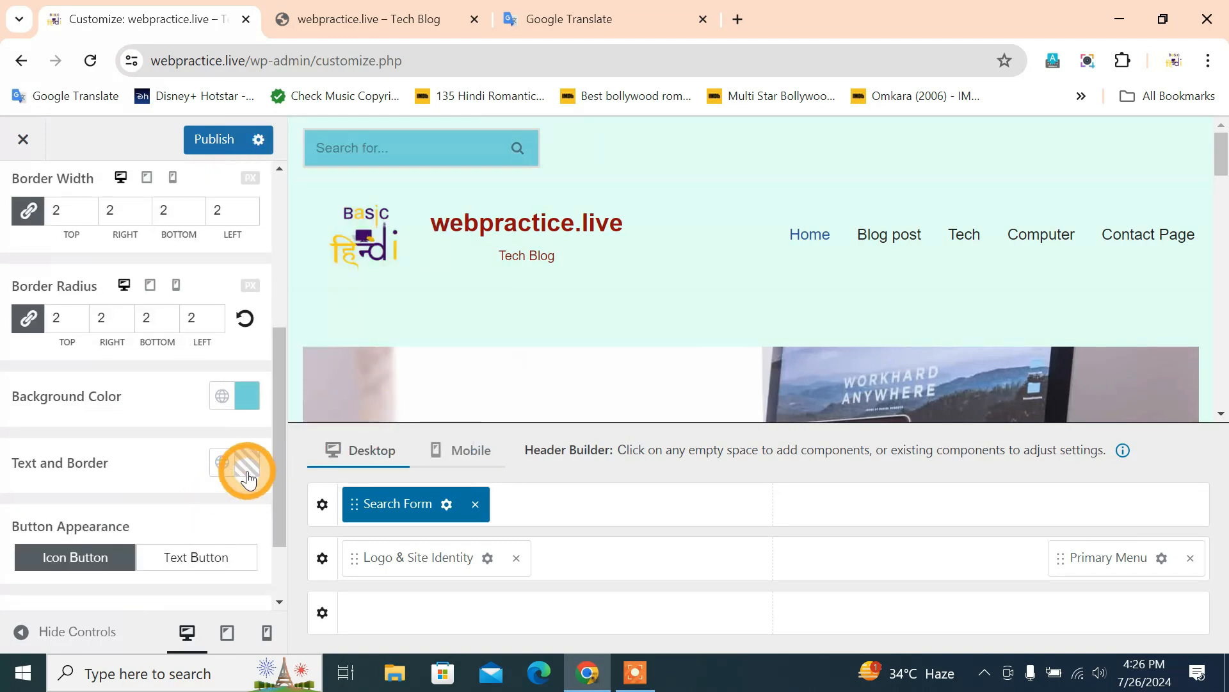
{"action": "left_click", "coordinate": [249, 477]}
{"action": "mouse_move", "coordinate": [334, 270]}
{"action": "left_mouse_down"}
{"action": "mouse_move", "coordinate": [335, 210]}
{"action": "mouse_move", "coordinate": [338, 264]}
{"action": "left_mouse_up"}
{"action": "left_click", "coordinate": [137, 468]}
{"action": "left_click", "coordinate": [417, 163]}
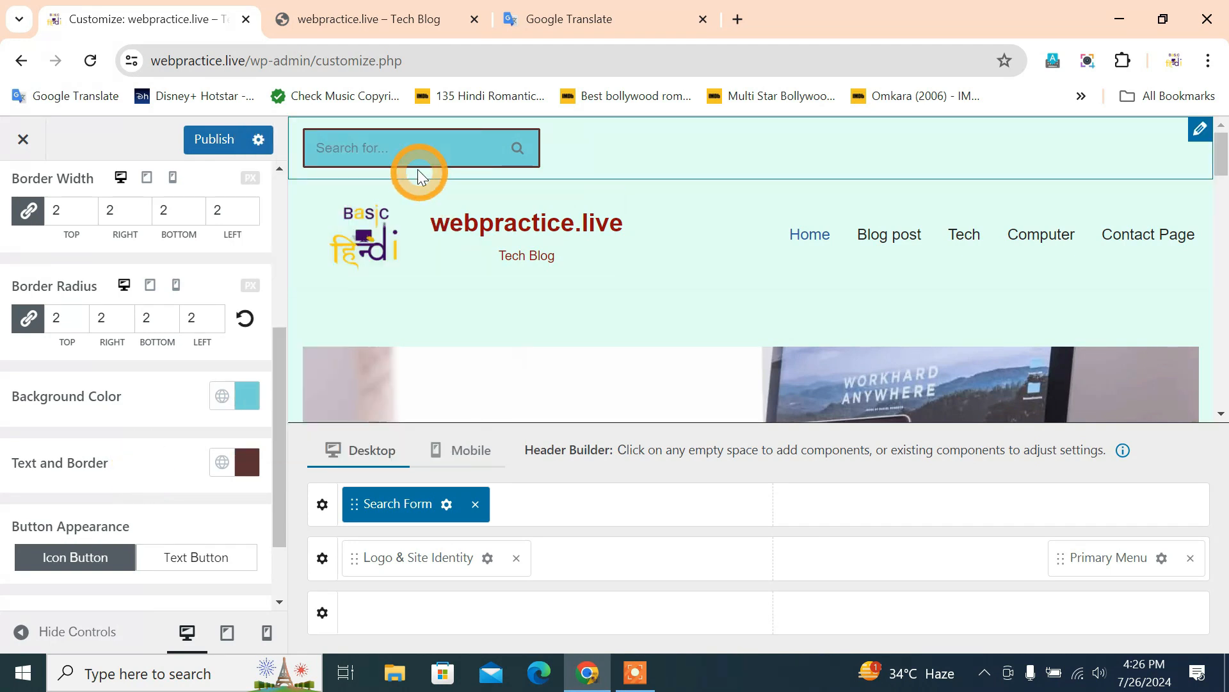
Step: Try the Text Button appearance for the search form, return to Icon Button, and choose the fifth search icon
{"action": "scroll", "coordinate": [221, 443], "scroll_direction": "down", "scroll_amount": 2}
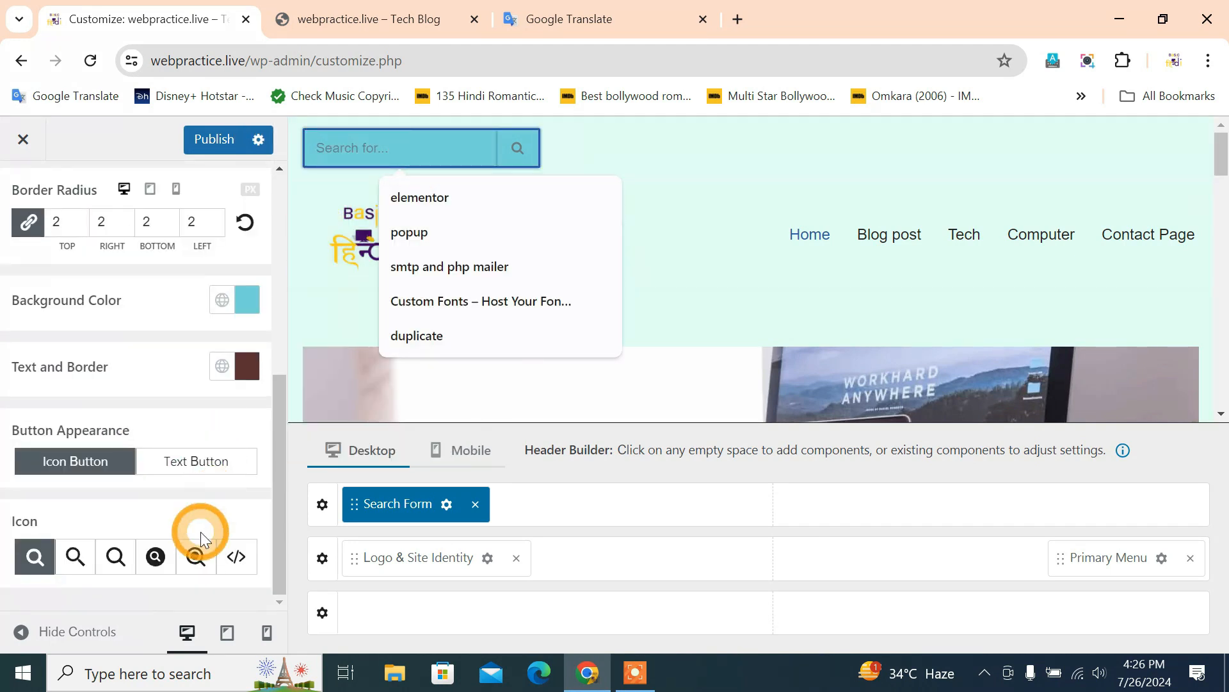
{"action": "left_click", "coordinate": [210, 462]}
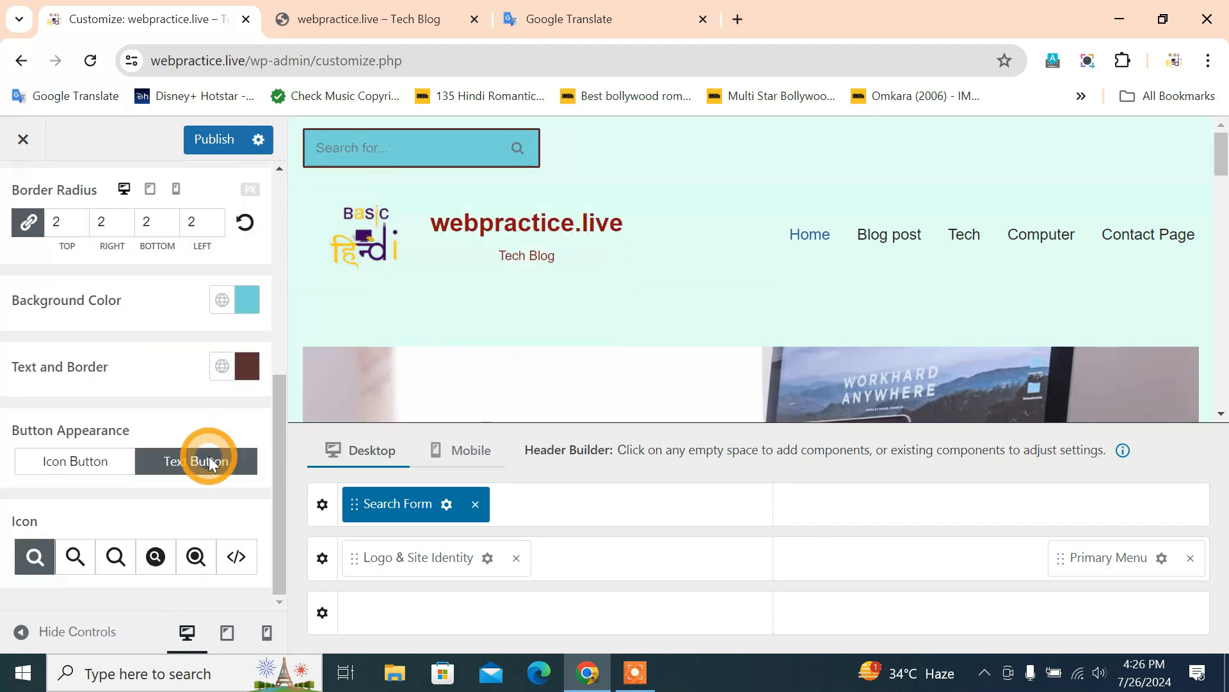
{"action": "left_click", "coordinate": [96, 474]}
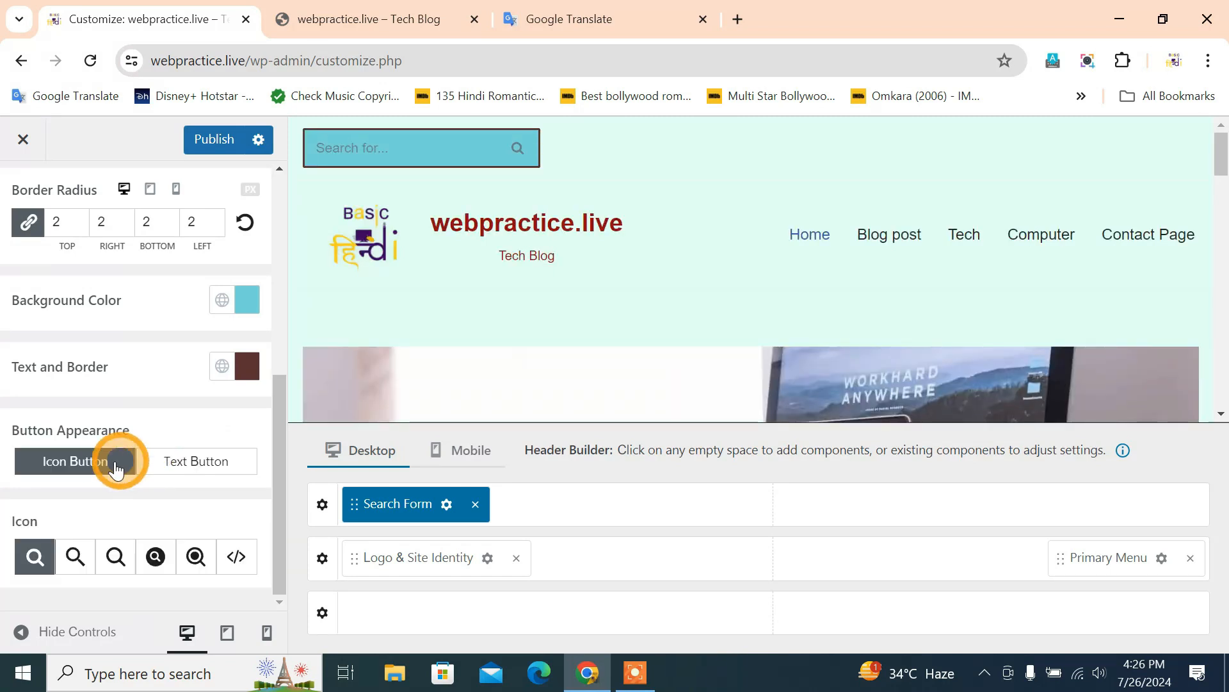
{"action": "left_click", "coordinate": [75, 556]}
{"action": "left_click", "coordinate": [121, 560]}
{"action": "left_click", "coordinate": [156, 557]}
{"action": "left_click", "coordinate": [195, 557]}
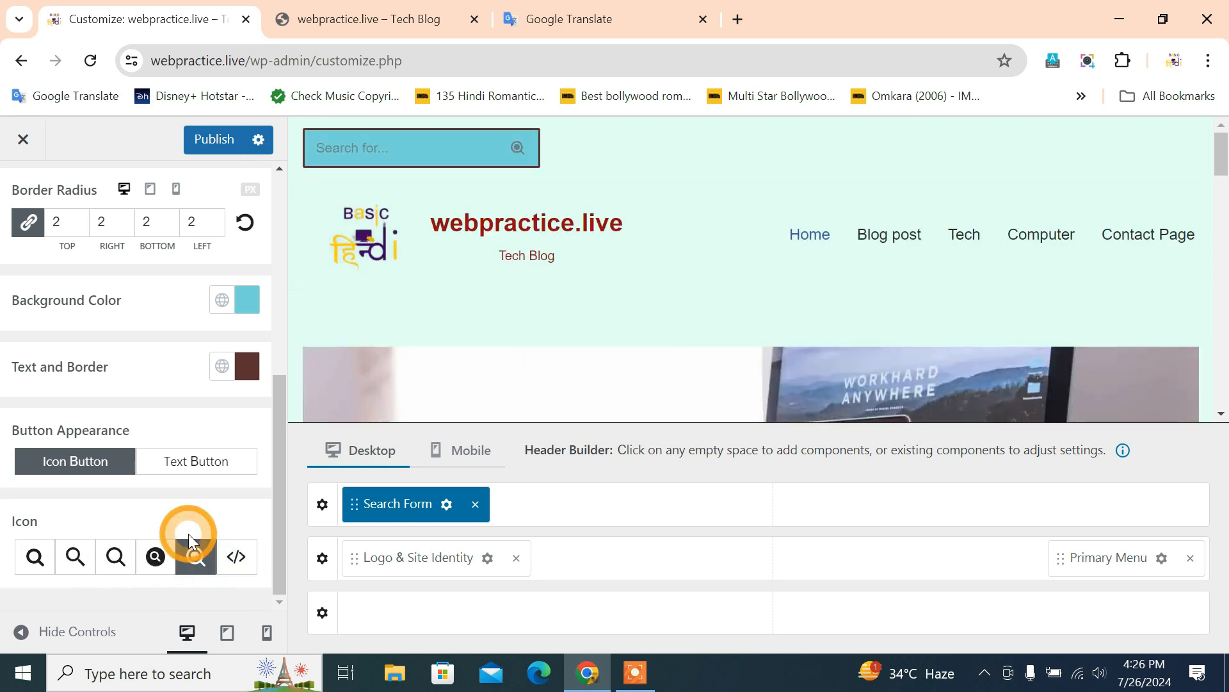
{"action": "scroll", "coordinate": [143, 527], "scroll_direction": "up", "scroll_amount": 3}
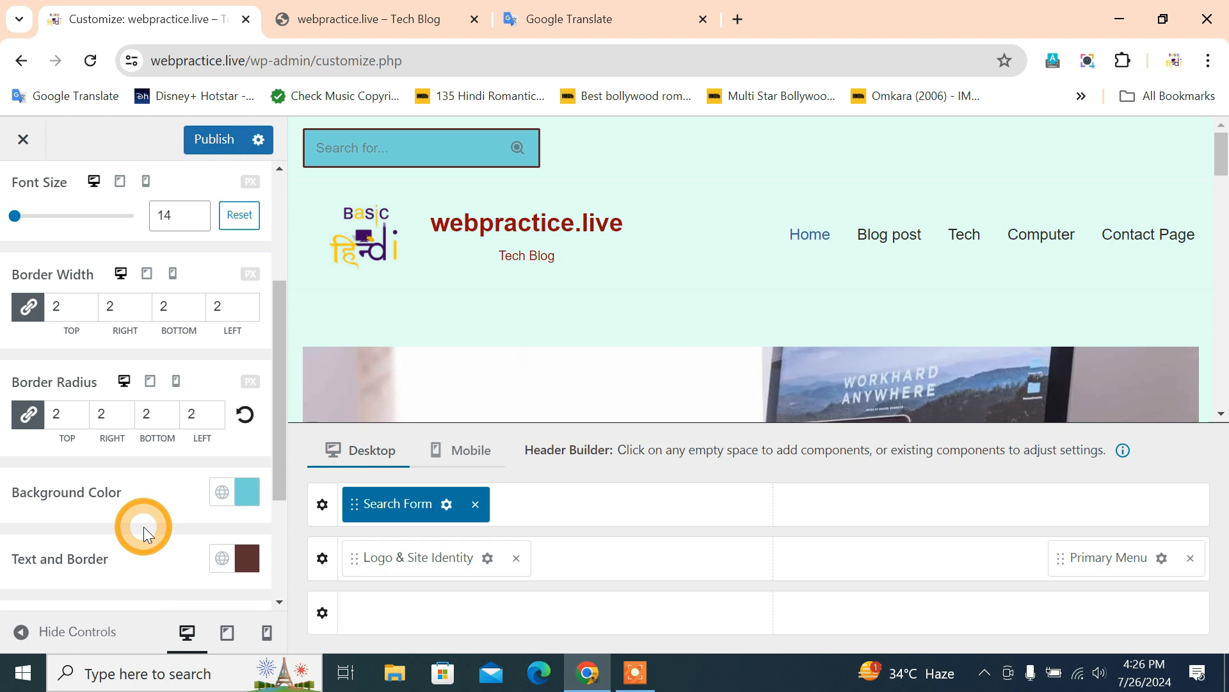
{"action": "scroll", "coordinate": [143, 526], "scroll_direction": "up", "scroll_amount": 3}
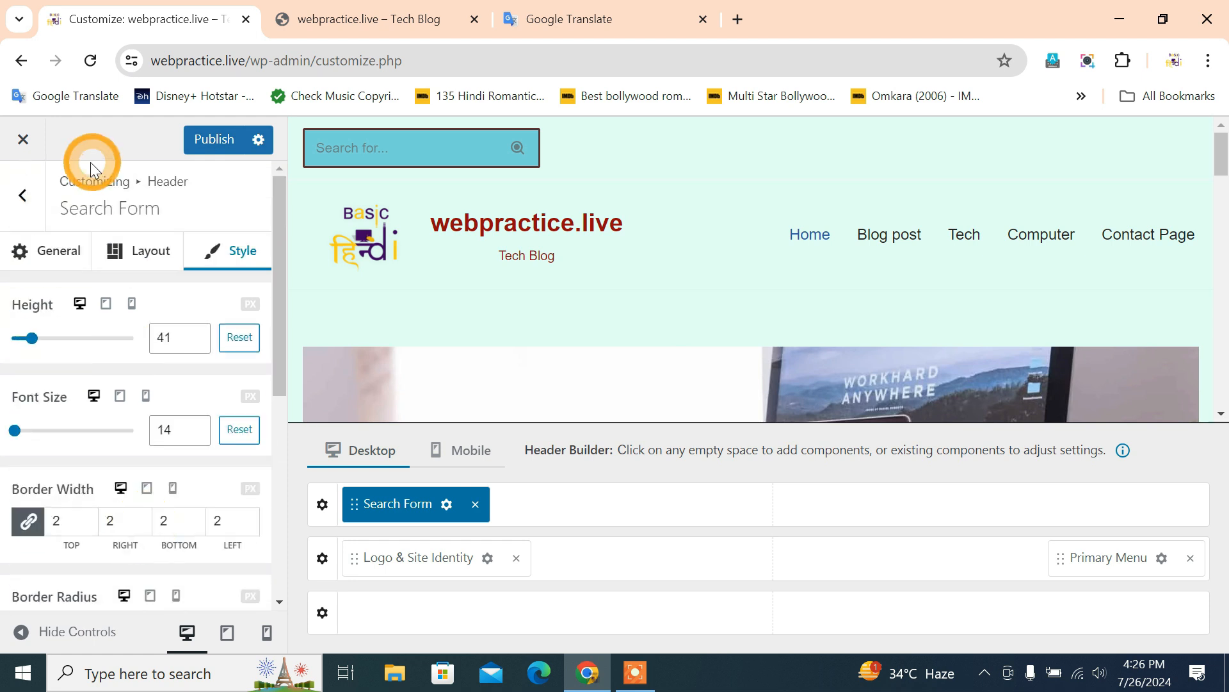
Step: Add a Button component to the first slot of the Header Bottom row
{"action": "left_click", "coordinate": [14, 232]}
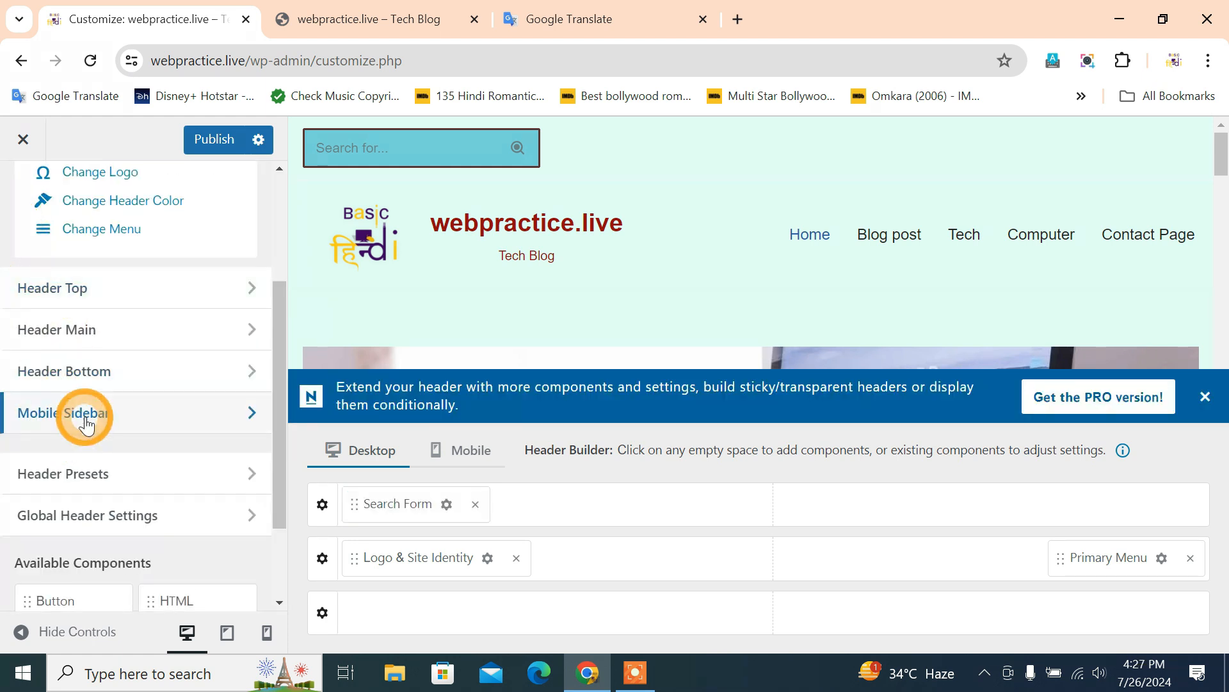
{"action": "left_click", "coordinate": [122, 387]}
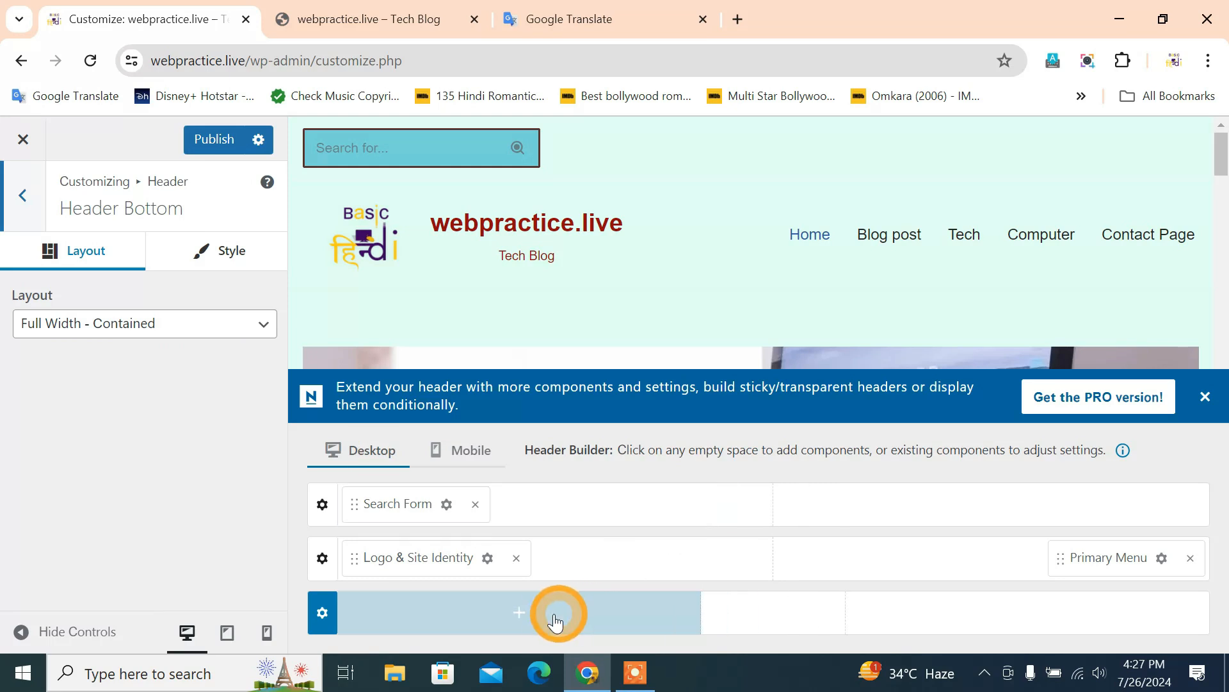
{"action": "left_click", "coordinate": [537, 623]}
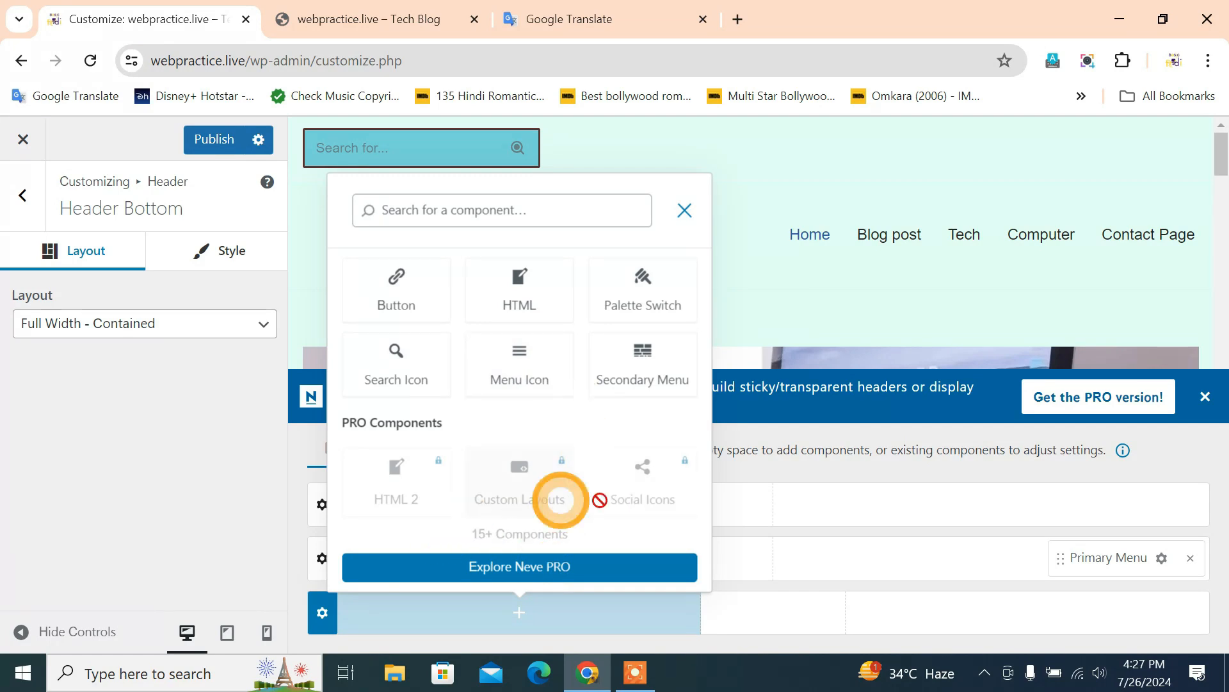
{"action": "left_click", "coordinate": [408, 282]}
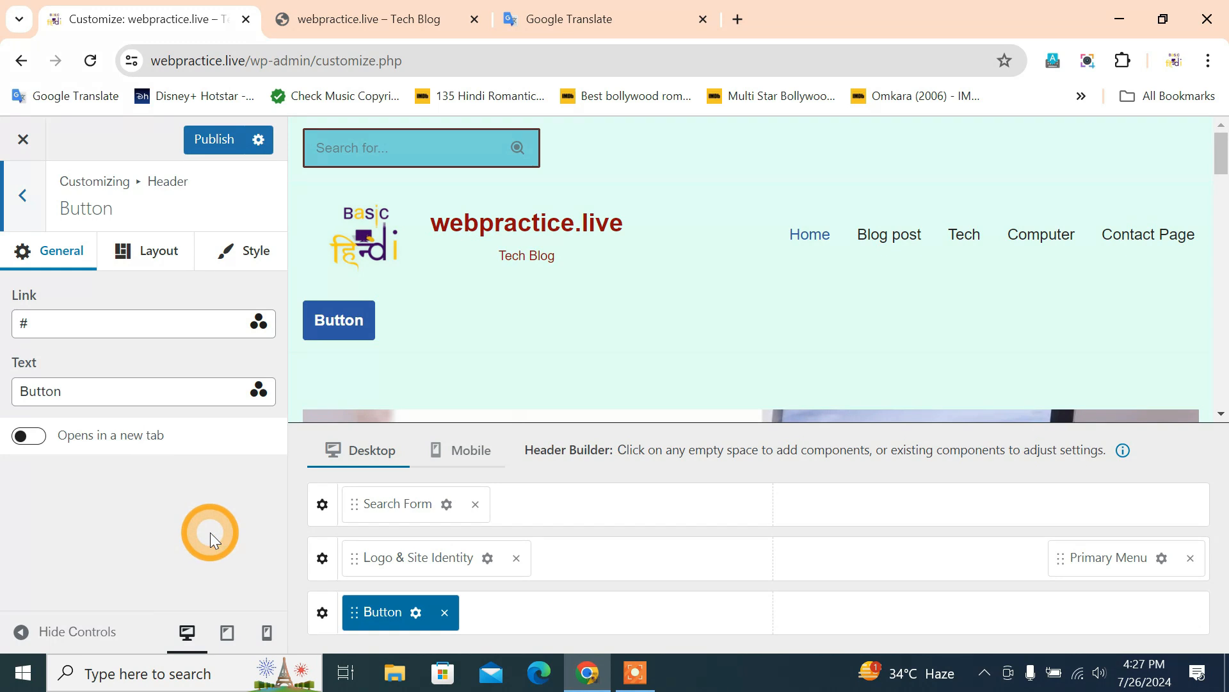
{"action": "double_click", "coordinate": [129, 320]}
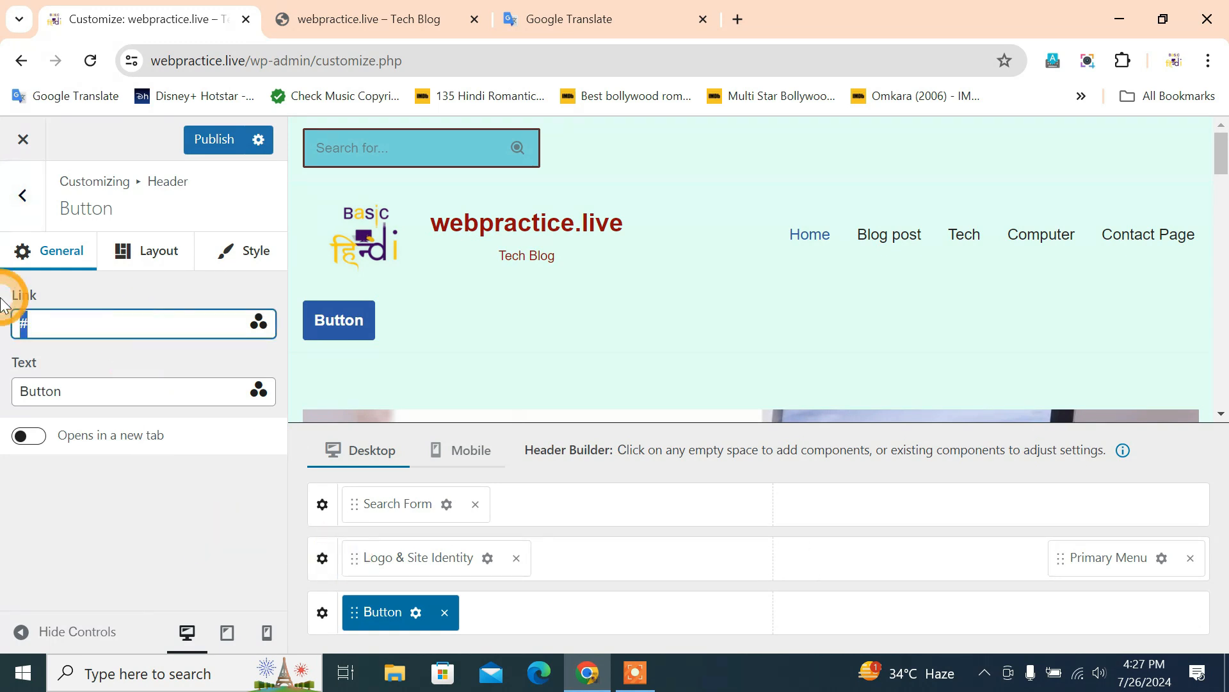
{"action": "key", "text": "BackSpace"}
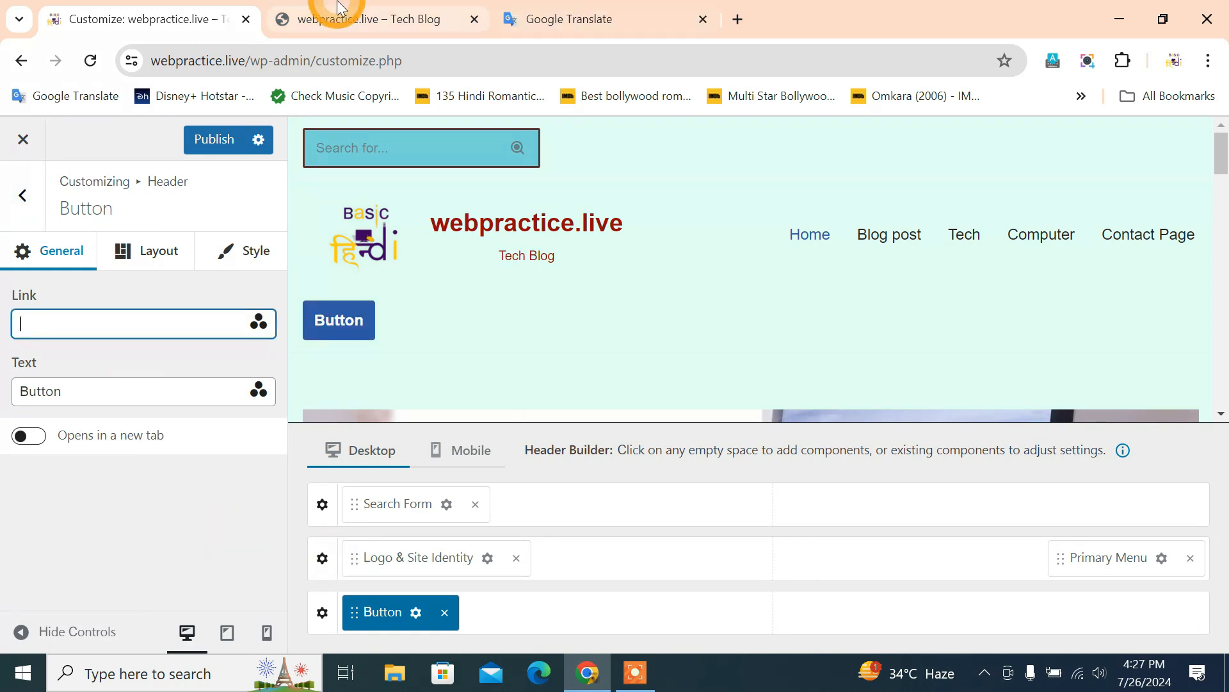
{"action": "left_click", "coordinate": [320, 18]}
{"action": "left_click", "coordinate": [1095, 196]}
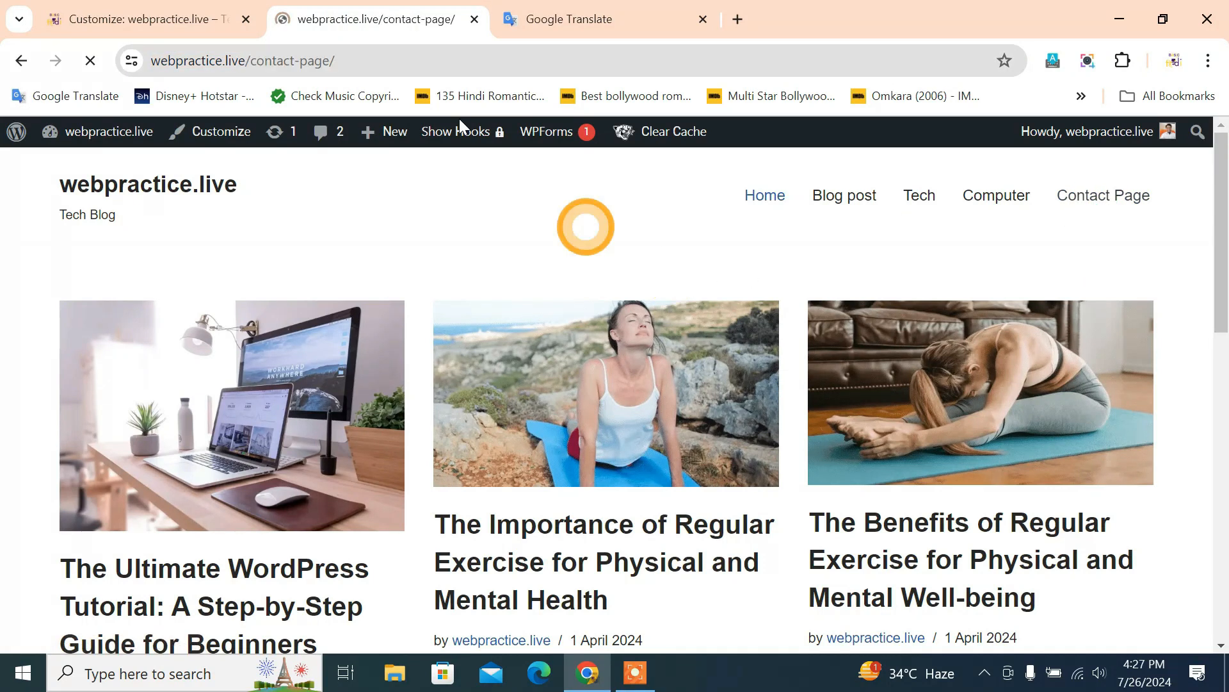
{"action": "right_click", "coordinate": [394, 62]}
{"action": "left_click", "coordinate": [465, 238]}
{"action": "left_click", "coordinate": [188, 14]}
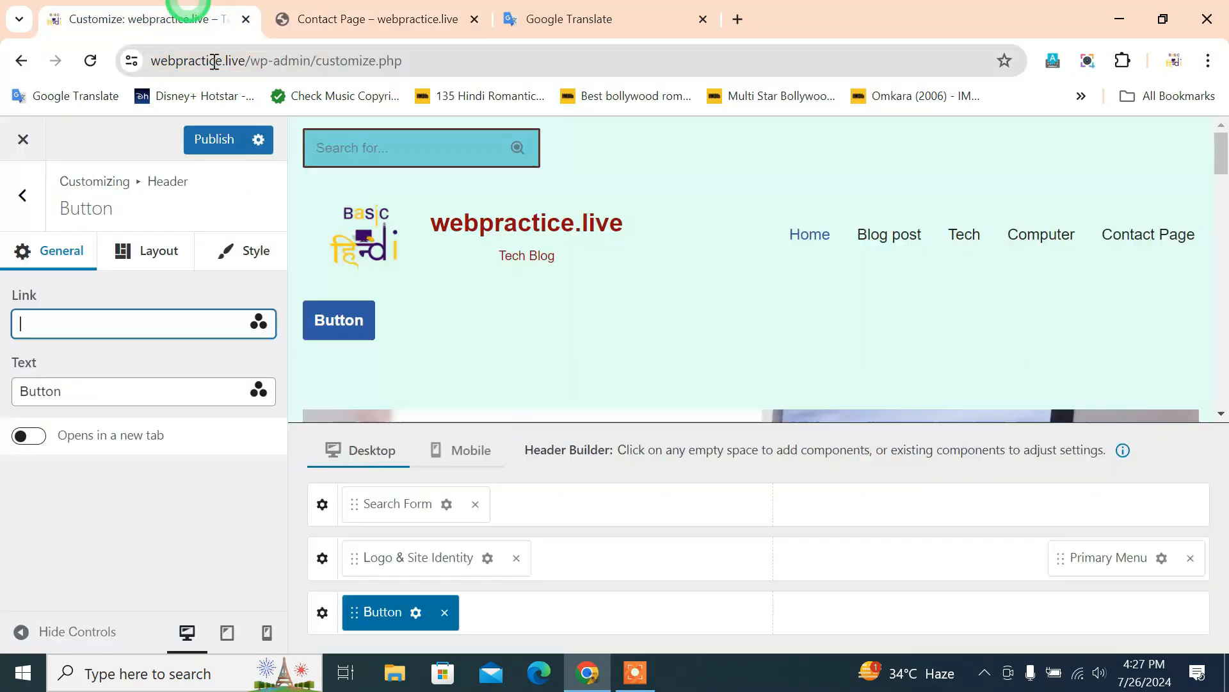
{"action": "right_click", "coordinate": [151, 315]}
{"action": "left_click", "coordinate": [210, 488]}
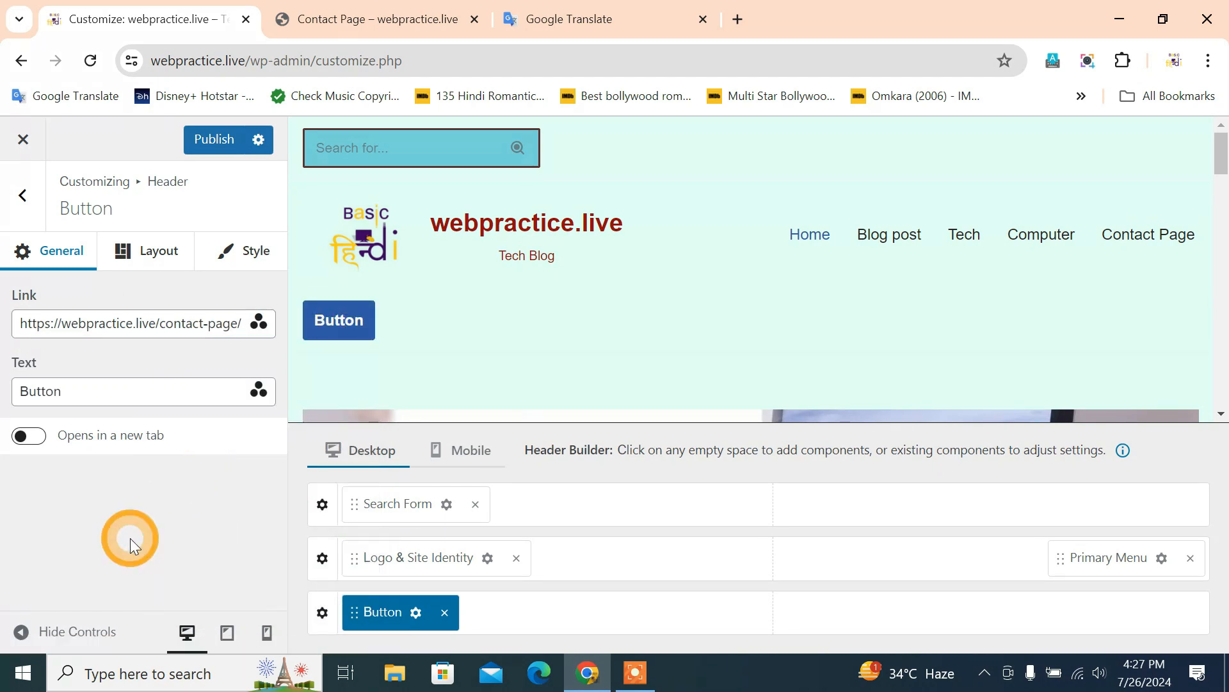
{"action": "left_click", "coordinate": [143, 395]}
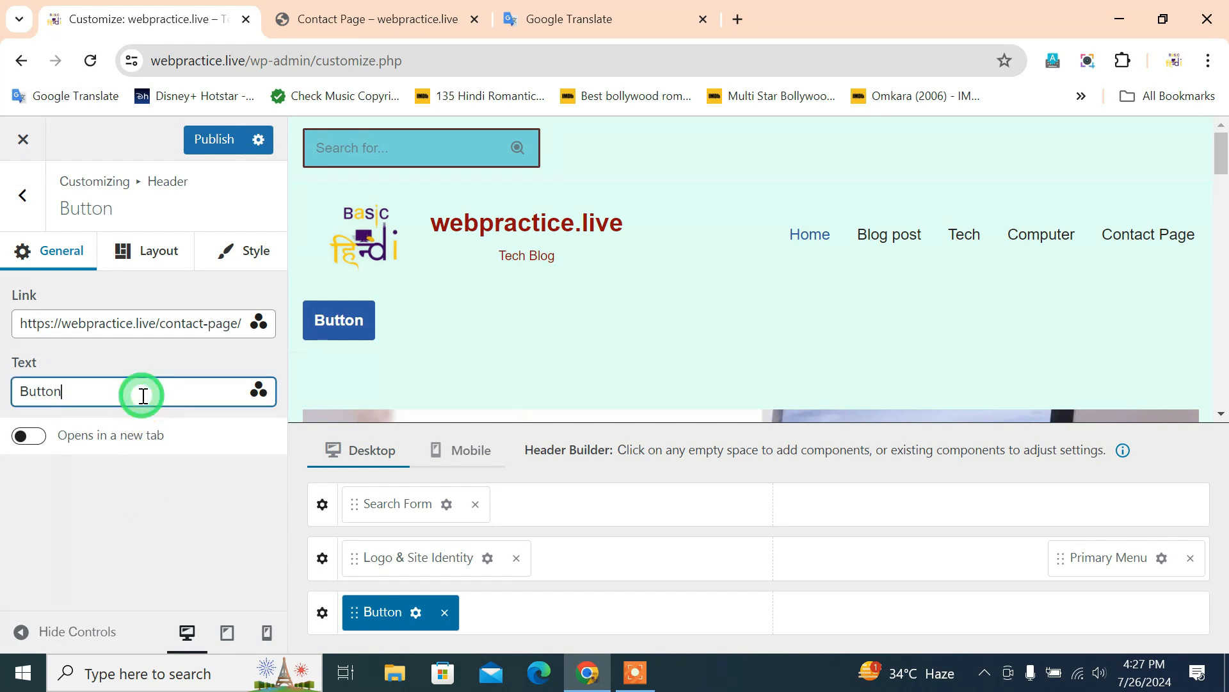
{"action": "left_click", "coordinate": [416, 613]}
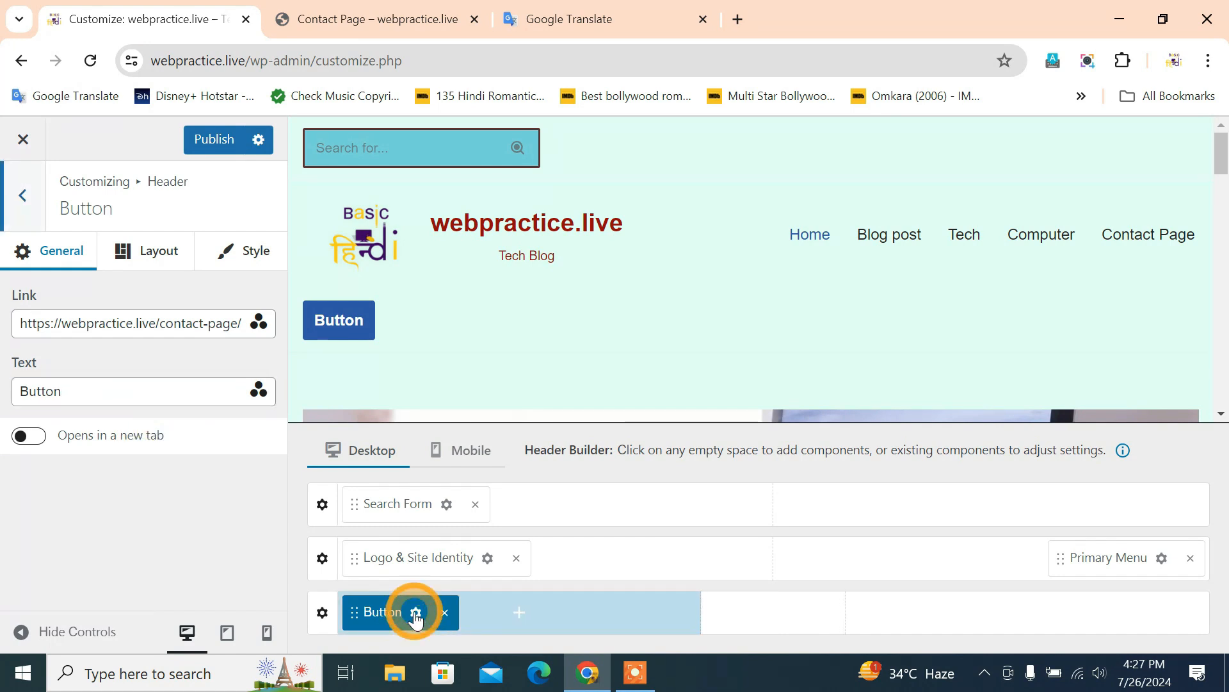
{"action": "left_click", "coordinate": [29, 237]}
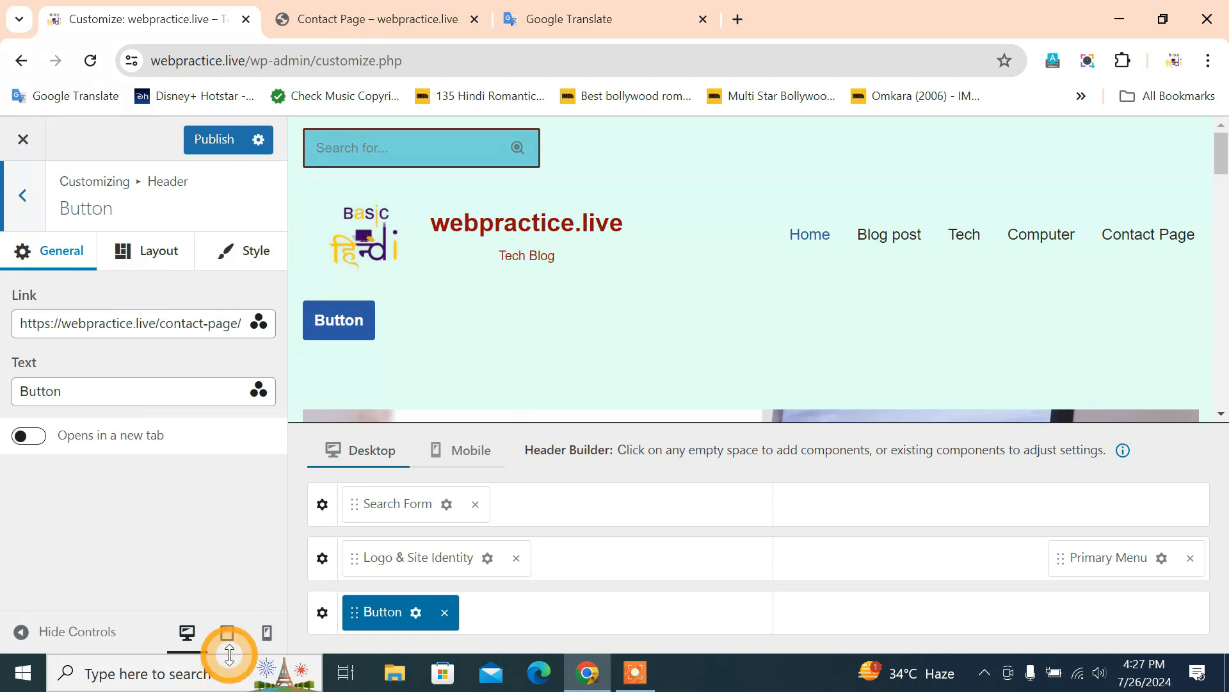
Step: Try a left padding of 13 px for the button and reset the padding
{"action": "left_click", "coordinate": [158, 262]}
{"action": "left_click", "coordinate": [187, 341]}
{"action": "left_click", "coordinate": [262, 336]}
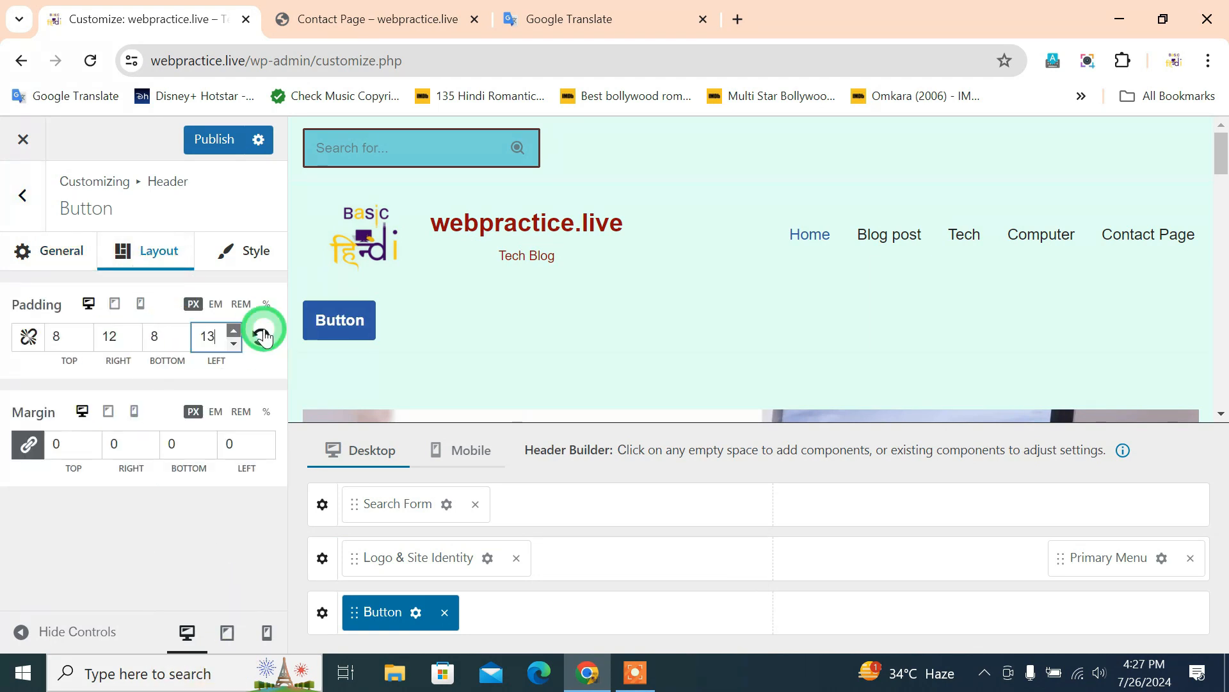
Step: Set the button's style to Outline and its normal background color to bright red
{"action": "left_click", "coordinate": [257, 262]}
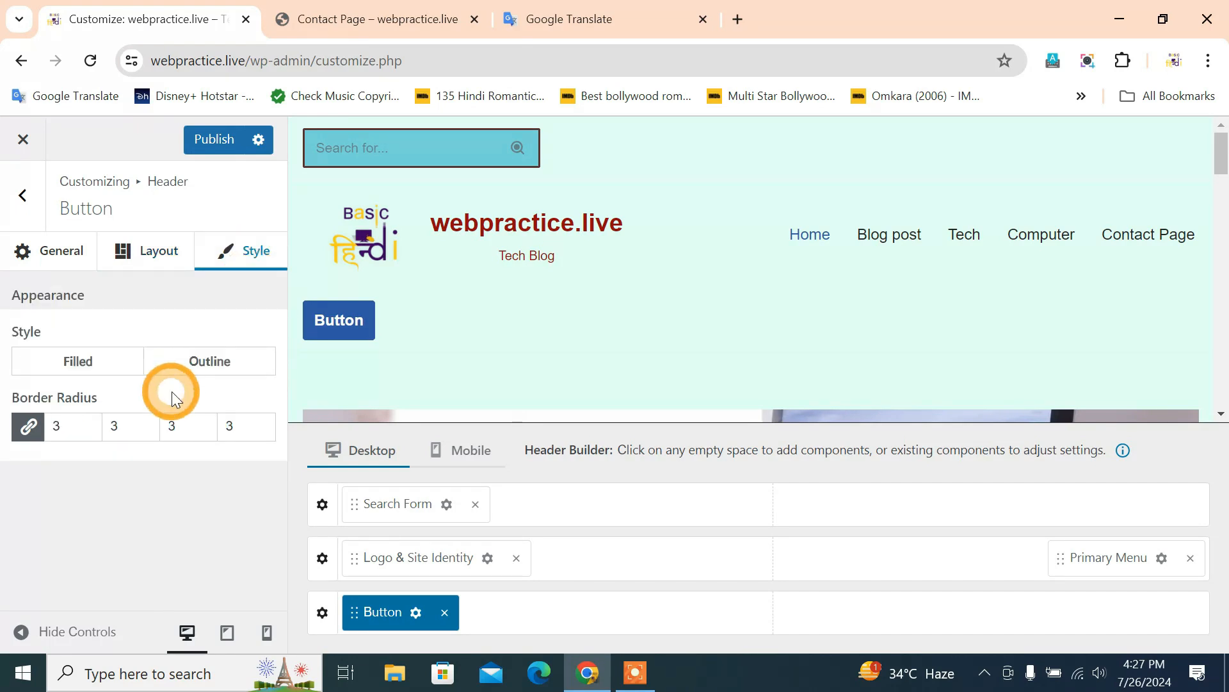
{"action": "left_click", "coordinate": [222, 363]}
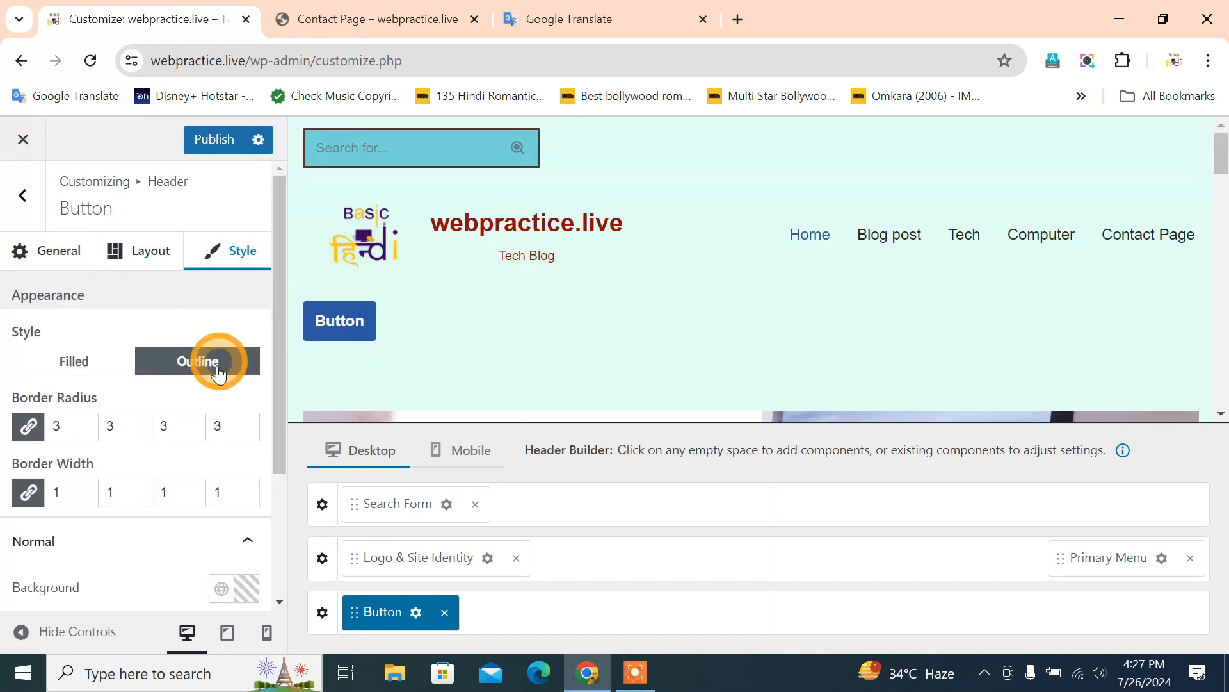
{"action": "scroll", "coordinate": [225, 493], "scroll_direction": "down", "scroll_amount": 3}
{"action": "left_click", "coordinate": [250, 409]}
{"action": "left_click_drag", "start_coordinate": [425, 205], "coordinate": [436, 192]}
{"action": "left_click", "coordinate": [171, 391]}
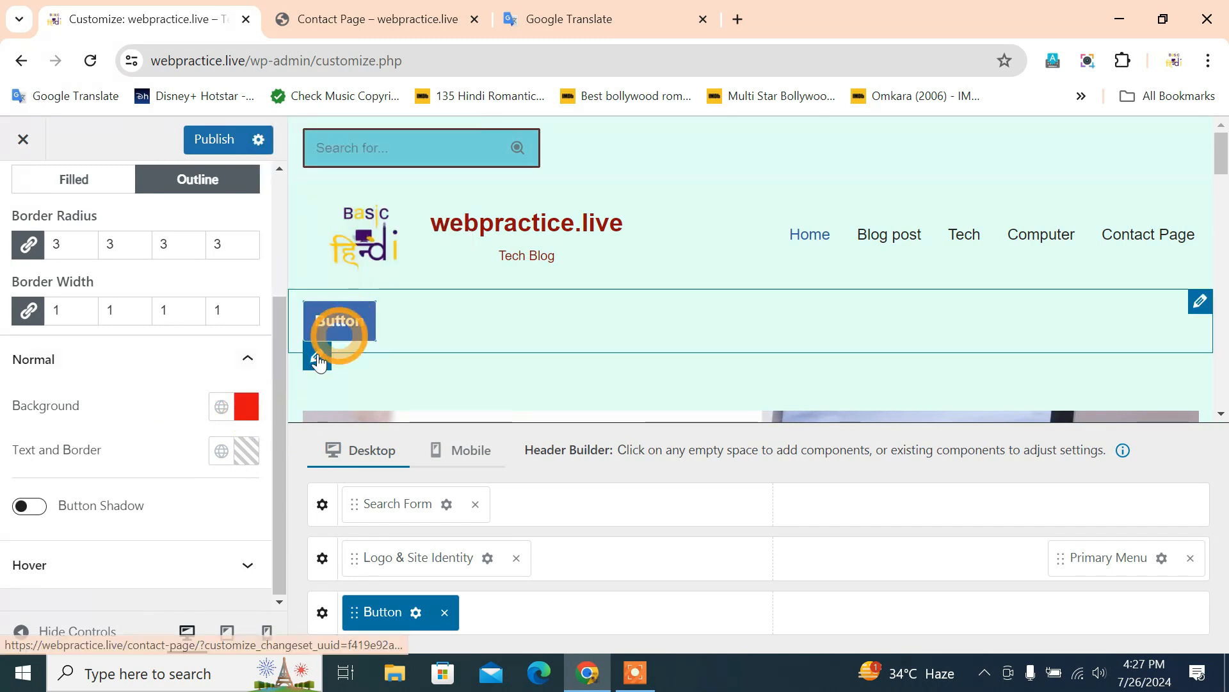
{"action": "left_click", "coordinate": [247, 450]}
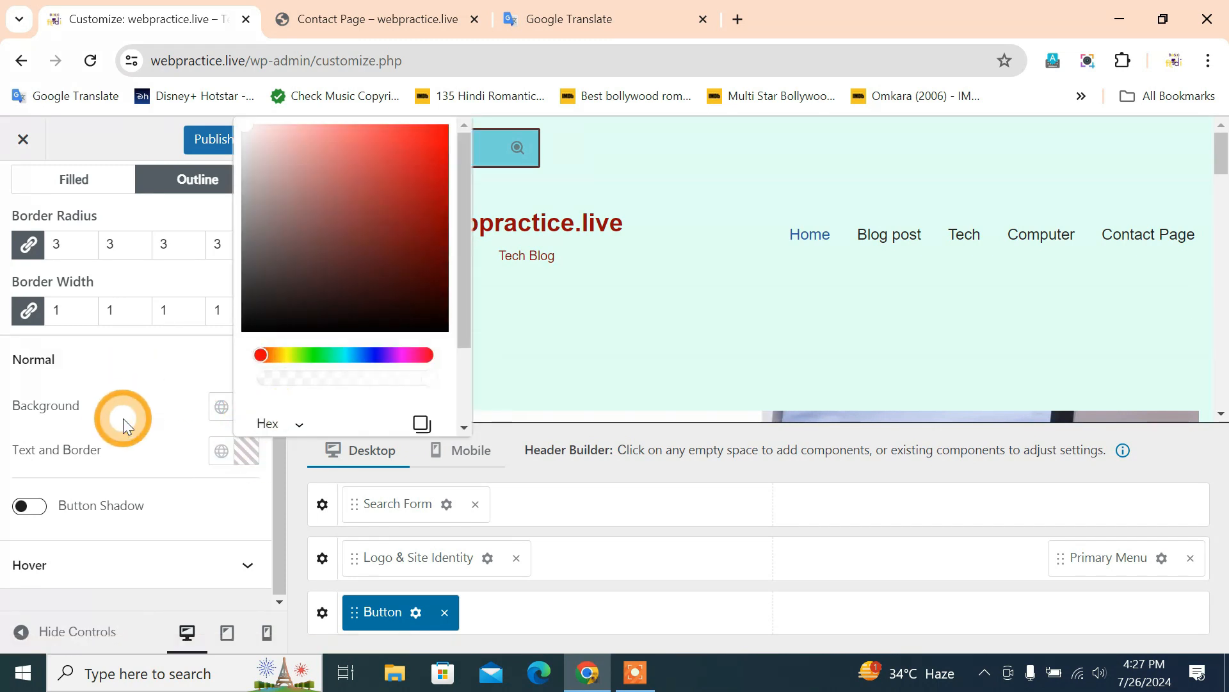
{"action": "left_click", "coordinate": [123, 417]}
{"action": "left_click", "coordinate": [237, 460]}
{"action": "left_click", "coordinate": [243, 454]}
{"action": "left_click", "coordinate": [242, 448]}
{"action": "left_click", "coordinate": [105, 423]}
Step: Leave the button settings, open the Header Presets and apply the Classic preset
{"action": "scroll", "coordinate": [168, 440], "scroll_direction": "up", "scroll_amount": 3}
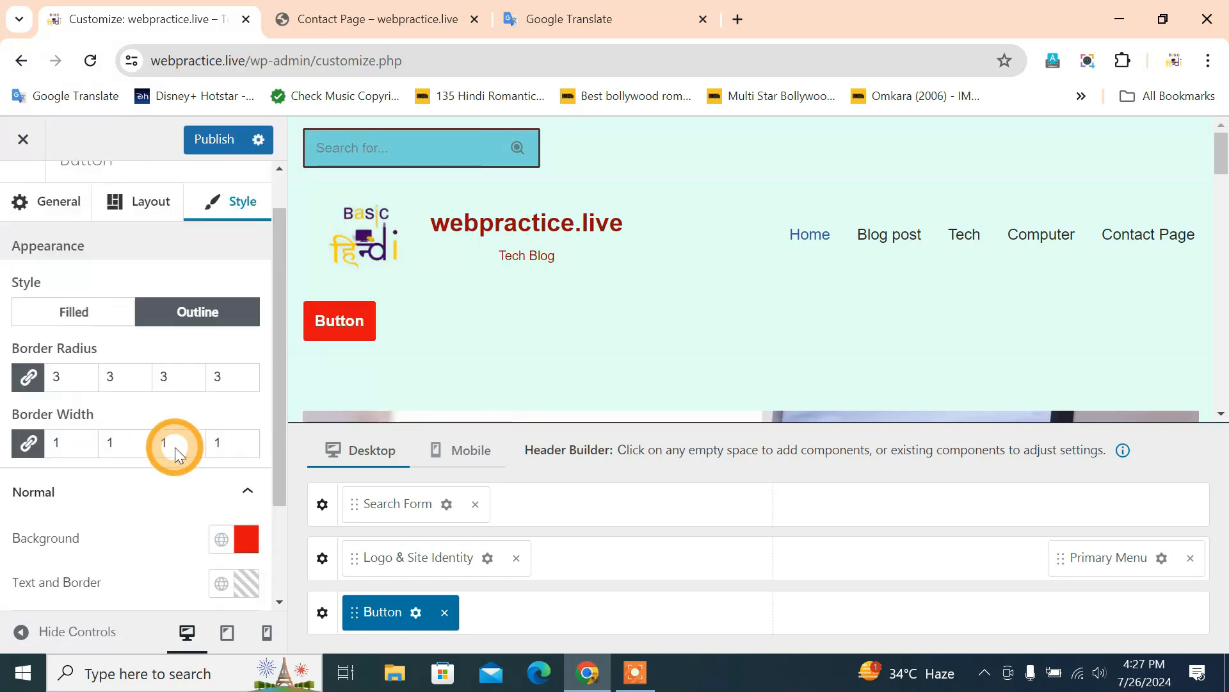
{"action": "left_click", "coordinate": [36, 216]}
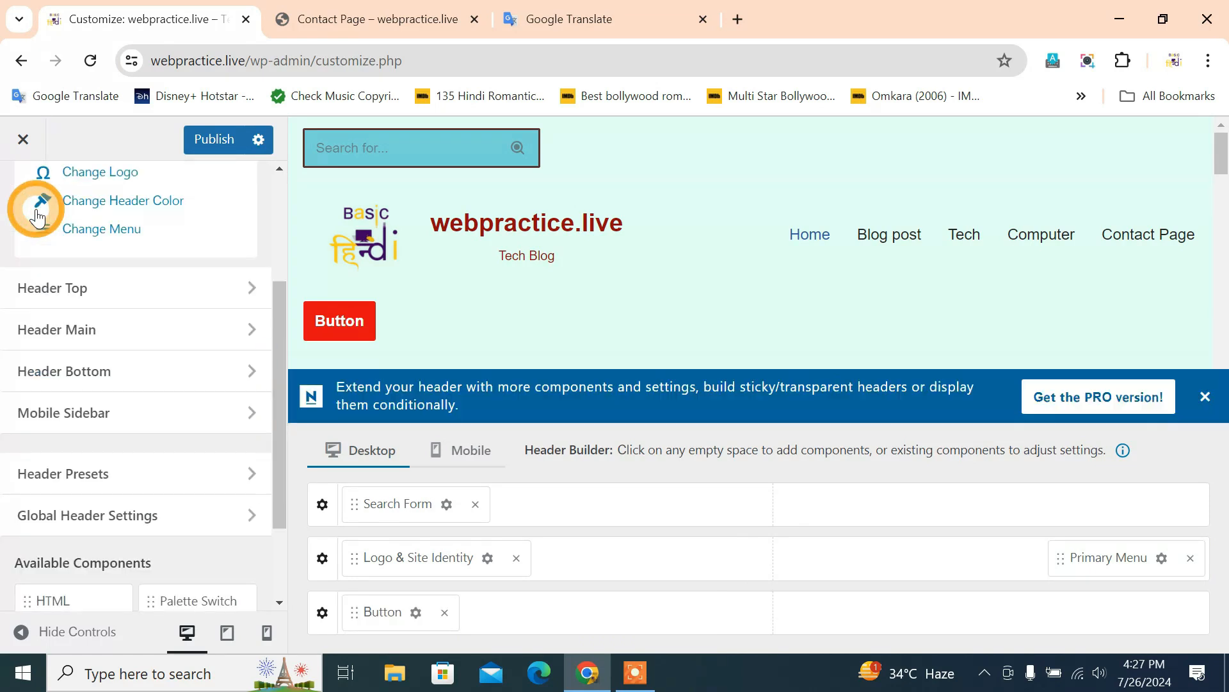
{"action": "scroll", "coordinate": [208, 471], "scroll_direction": "down", "scroll_amount": 2}
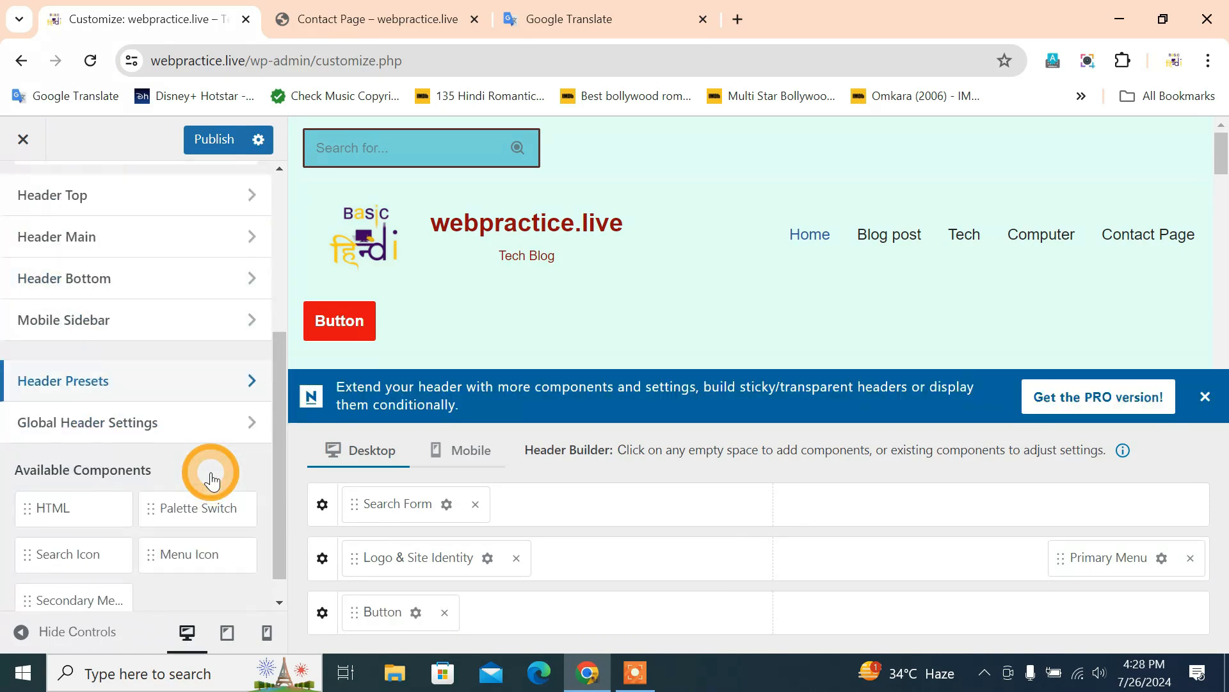
{"action": "left_click", "coordinate": [199, 371]}
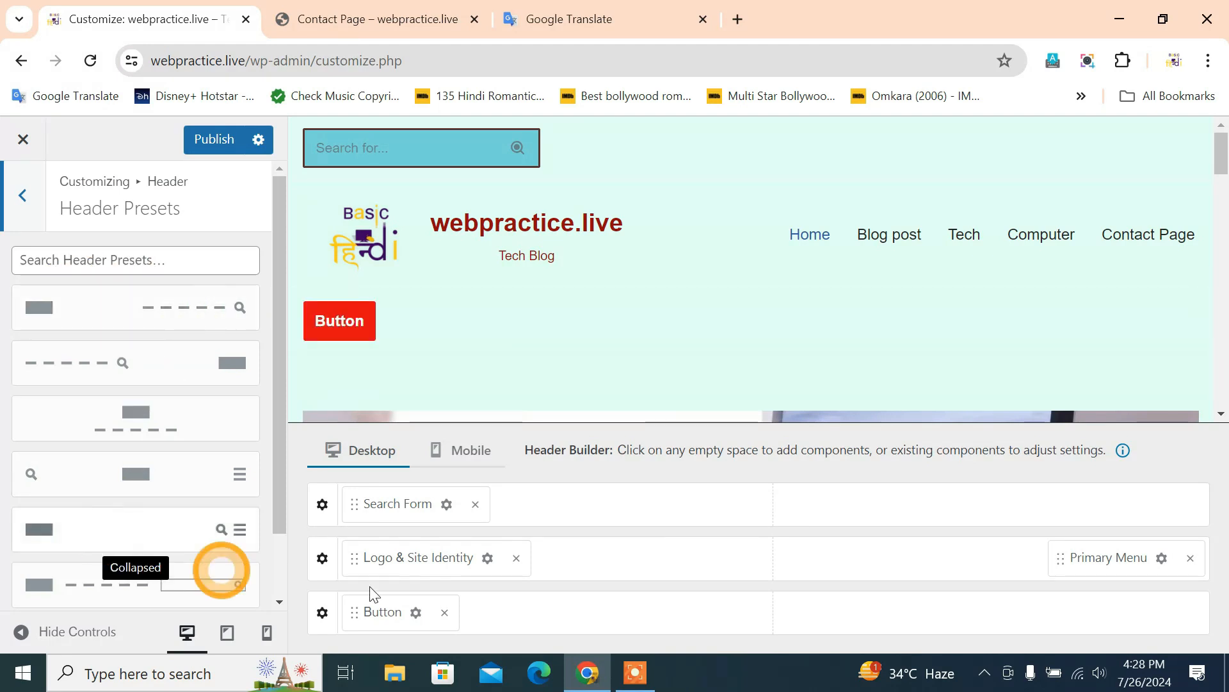
{"action": "scroll", "coordinate": [165, 480], "scroll_direction": "down", "scroll_amount": 1}
{"action": "scroll", "coordinate": [159, 475], "scroll_direction": "up", "scroll_amount": 1}
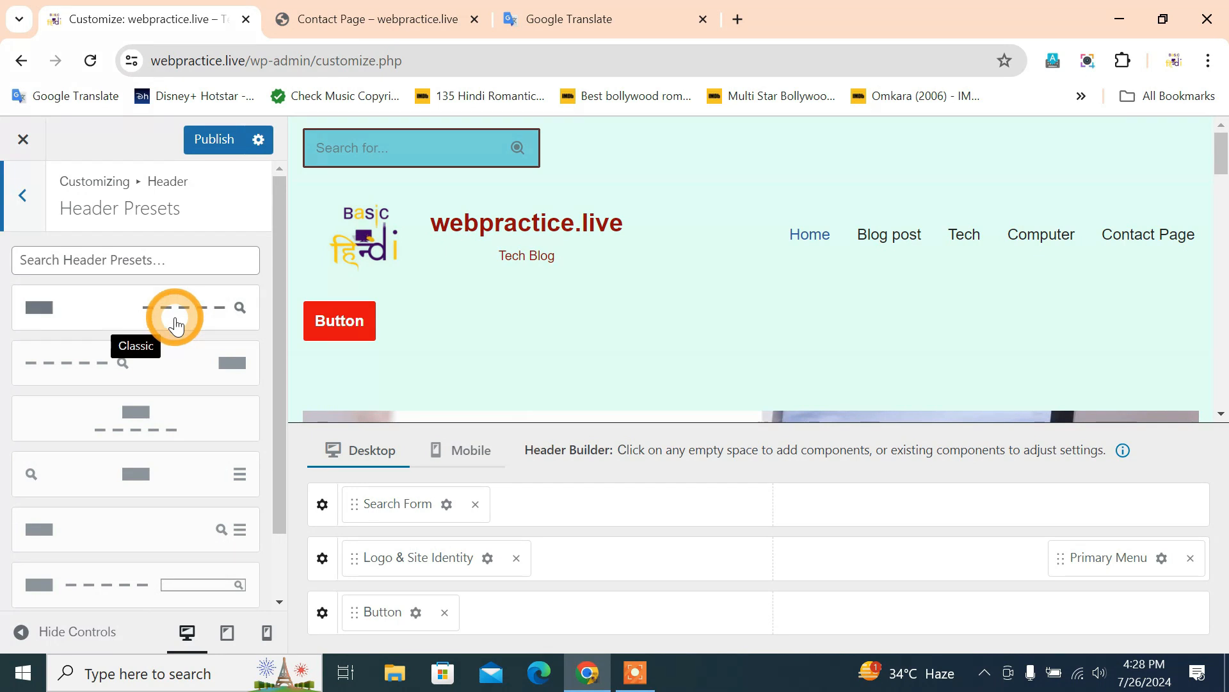
{"action": "left_click", "coordinate": [176, 326]}
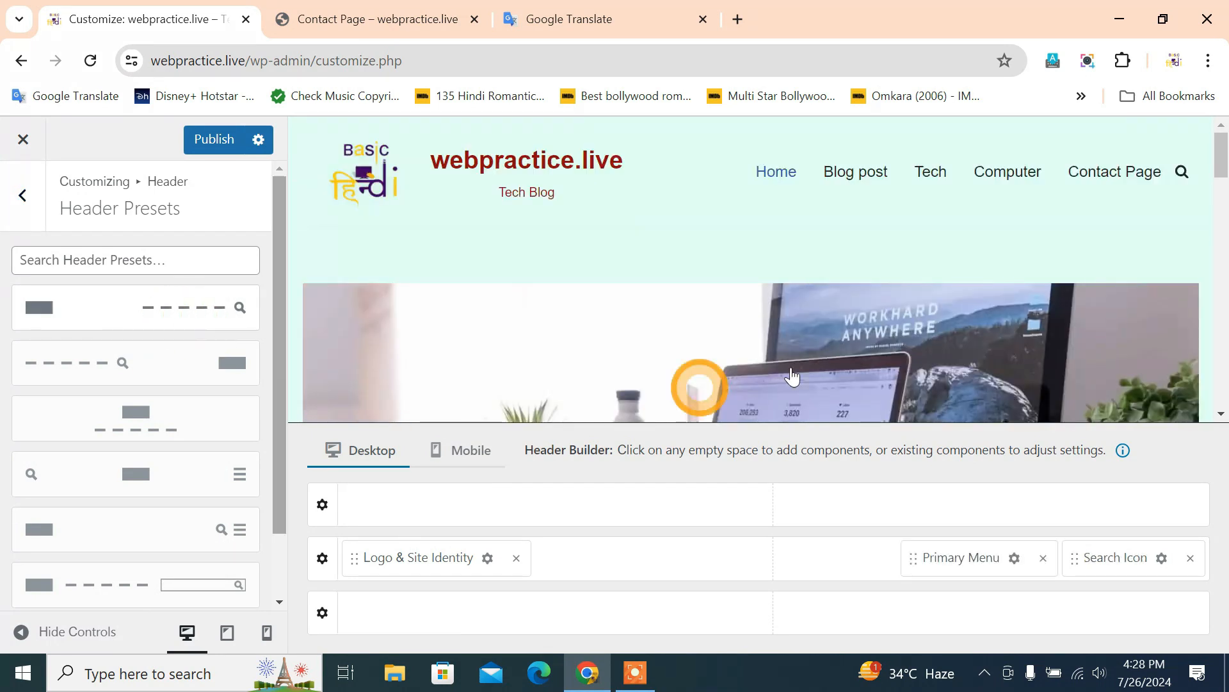
Step: Try the preset with the menu before the logo, the centered logo-over-menu preset and the Collapsed preset
{"action": "left_click", "coordinate": [158, 378]}
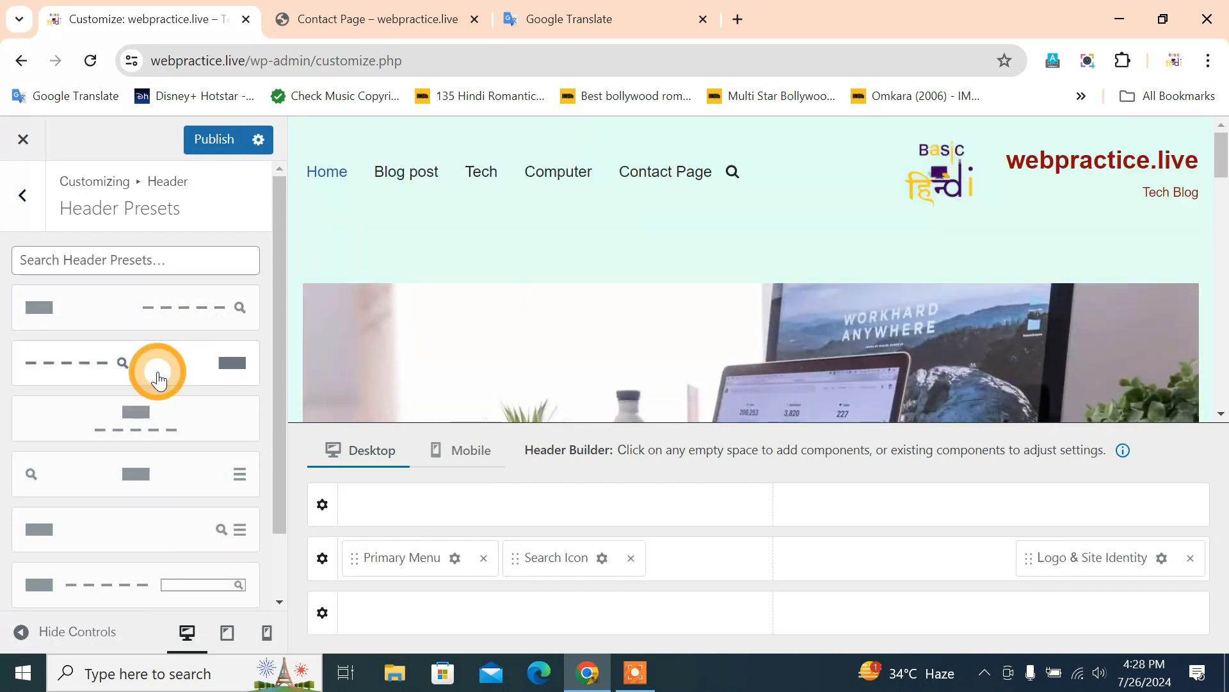
{"action": "left_click", "coordinate": [157, 429]}
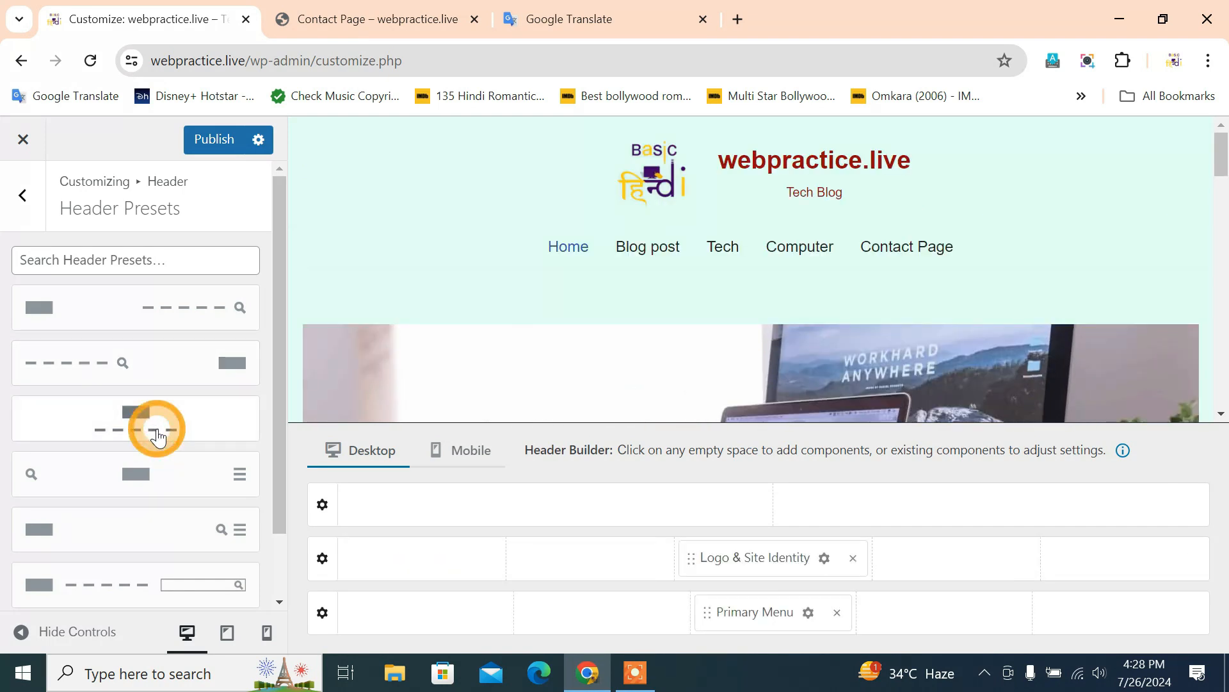
{"action": "scroll", "coordinate": [158, 428], "scroll_direction": "down", "scroll_amount": 2}
{"action": "left_click", "coordinate": [147, 457]}
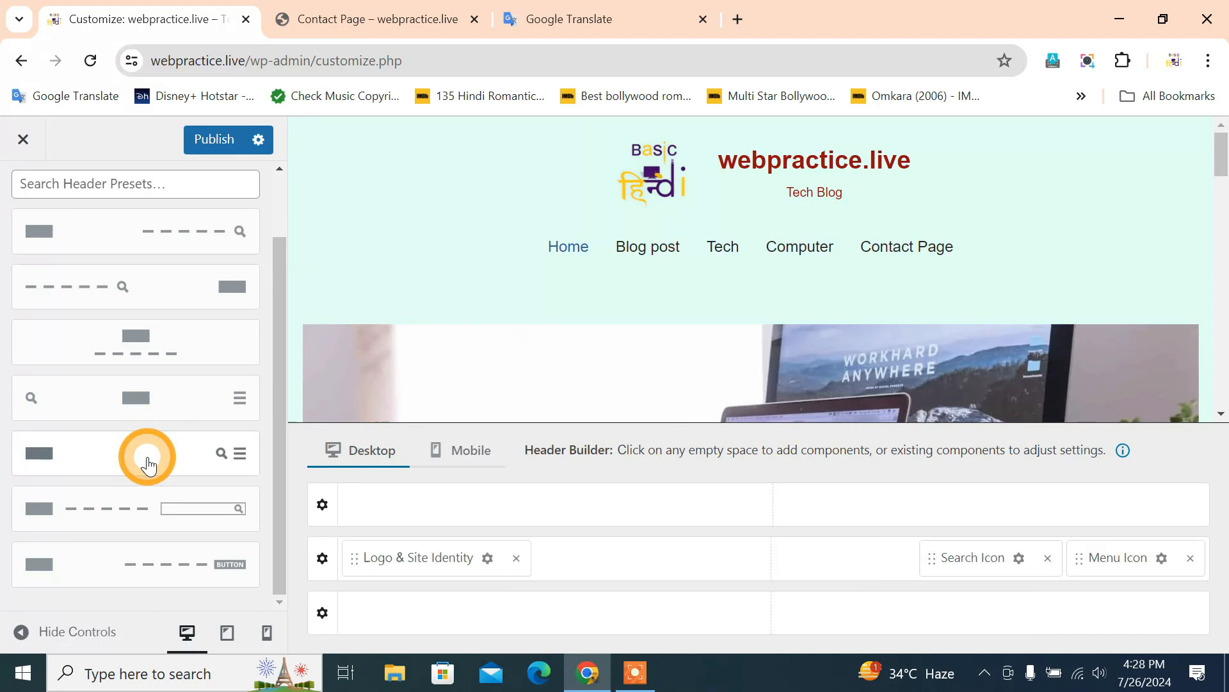
Step: Test the menu icon in the site preview and reapply the Classic header preset
{"action": "left_click", "coordinate": [1180, 171]}
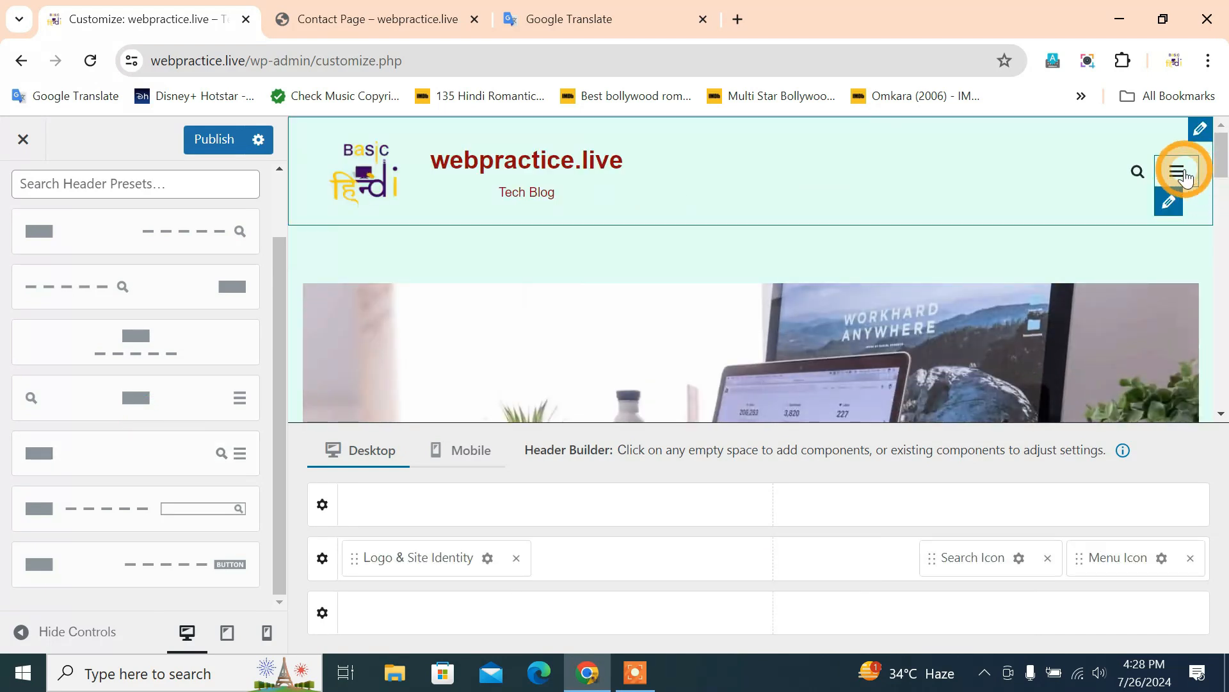
{"action": "left_click", "coordinate": [1184, 172]}
{"action": "left_click", "coordinate": [82, 470]}
{"action": "left_click", "coordinate": [218, 284]}
{"action": "scroll", "coordinate": [91, 448], "scroll_direction": "down", "scroll_amount": 2}
{"action": "scroll", "coordinate": [95, 471], "scroll_direction": "up", "scroll_amount": 2}
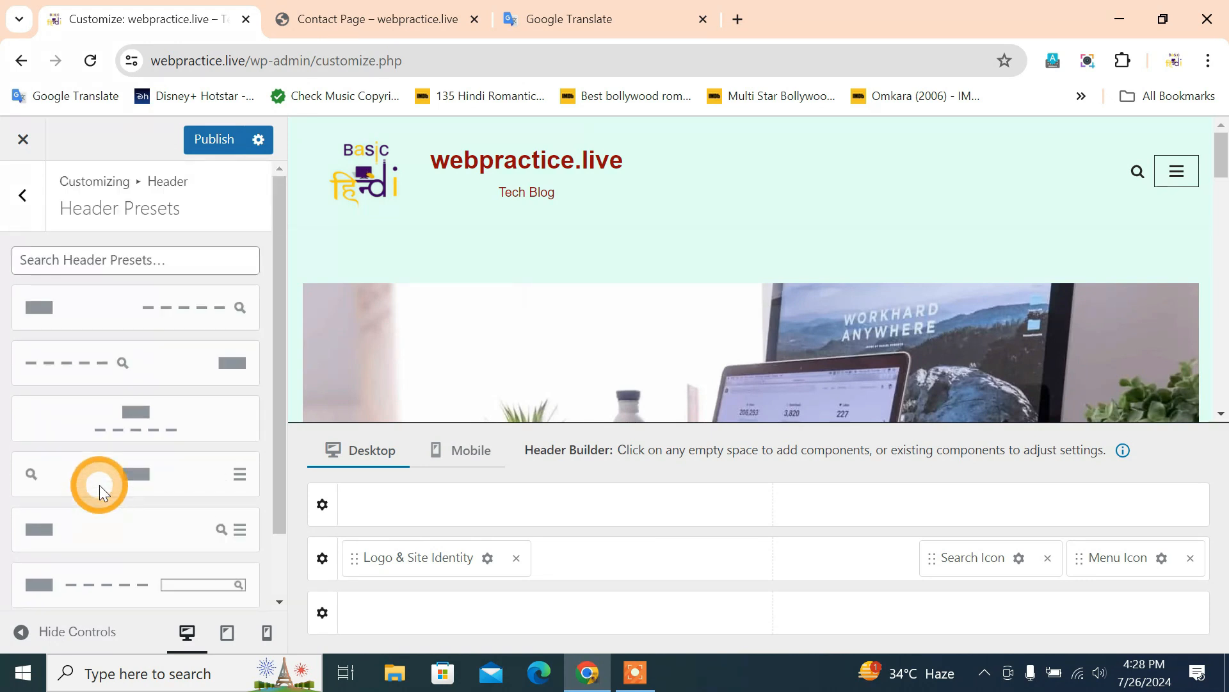
{"action": "left_click", "coordinate": [130, 326]}
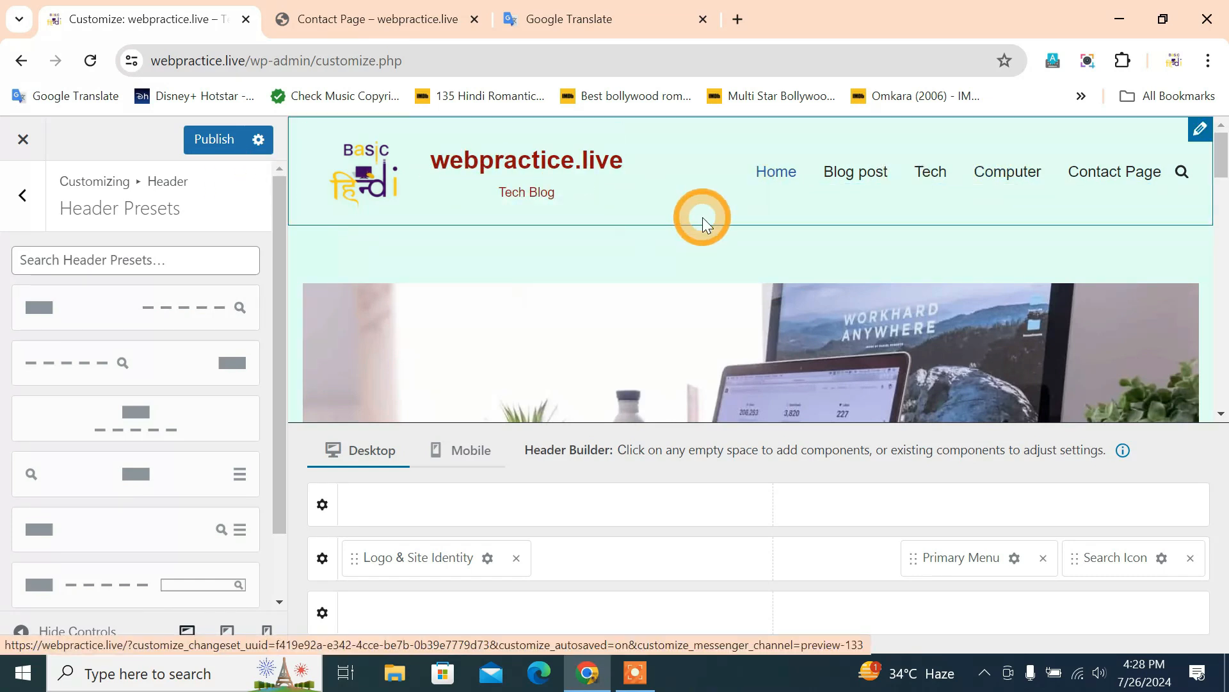
{"action": "scroll", "coordinate": [141, 335], "scroll_direction": "down", "scroll_amount": 2}
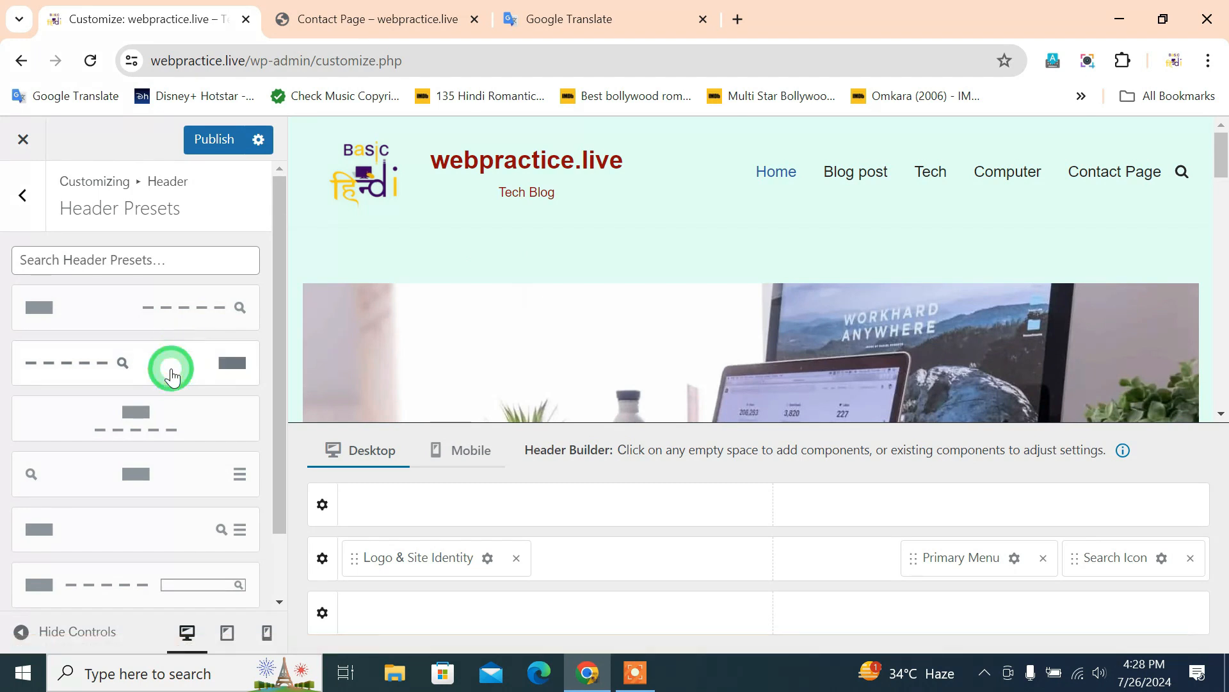
{"action": "left_click", "coordinate": [171, 377]}
{"action": "left_click", "coordinate": [137, 431]}
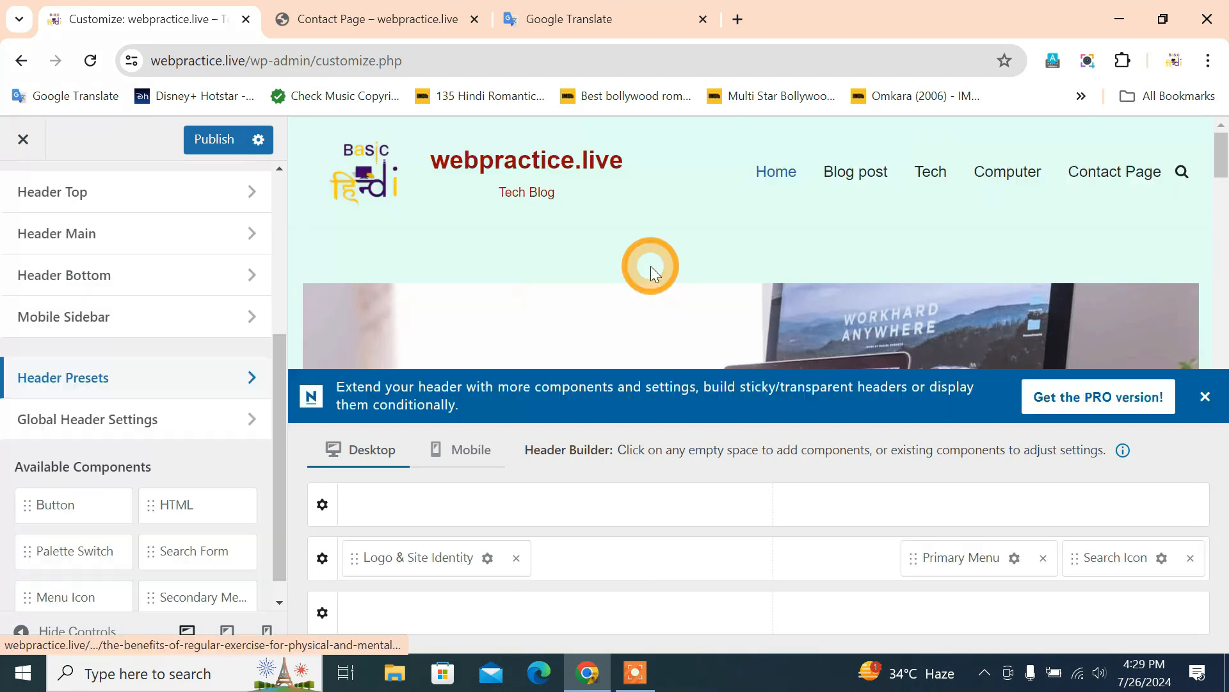
{"action": "scroll", "coordinate": [6, 480], "scroll_direction": "down", "scroll_amount": 1}
{"action": "scroll", "coordinate": [529, 329], "scroll_direction": "down", "scroll_amount": 4}
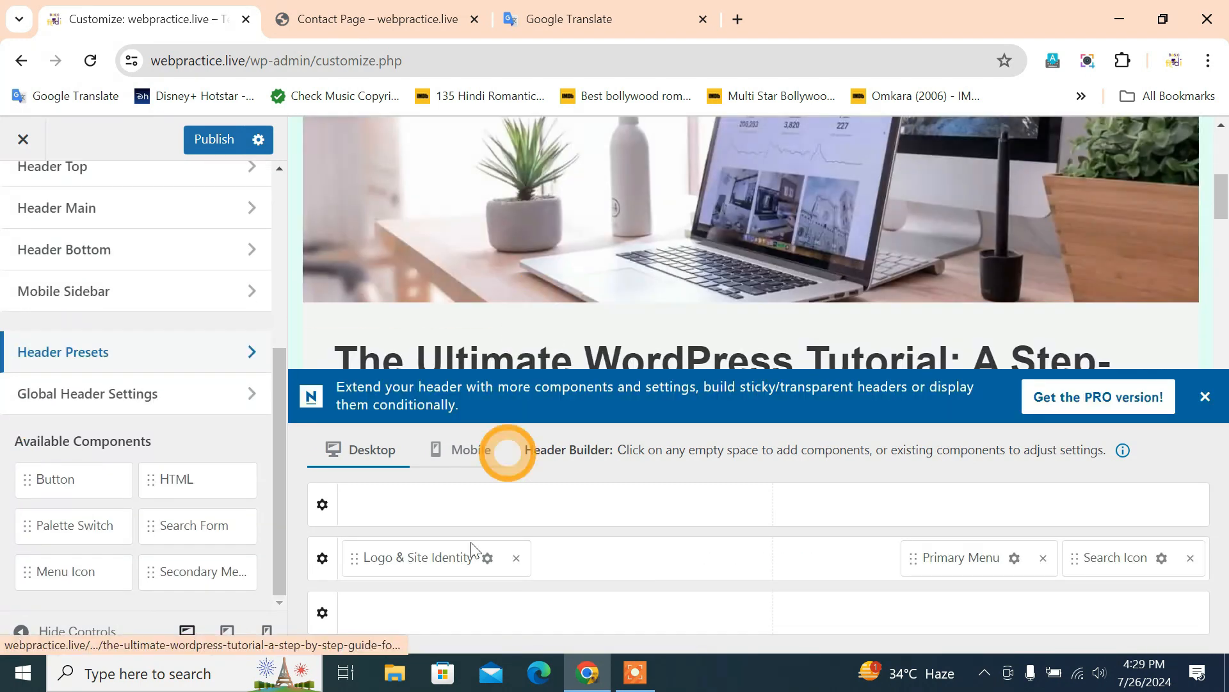
Step: Add the Button component back to the first slot of the Header Bottom row and return to the main Header settings
{"action": "left_click", "coordinate": [410, 616]}
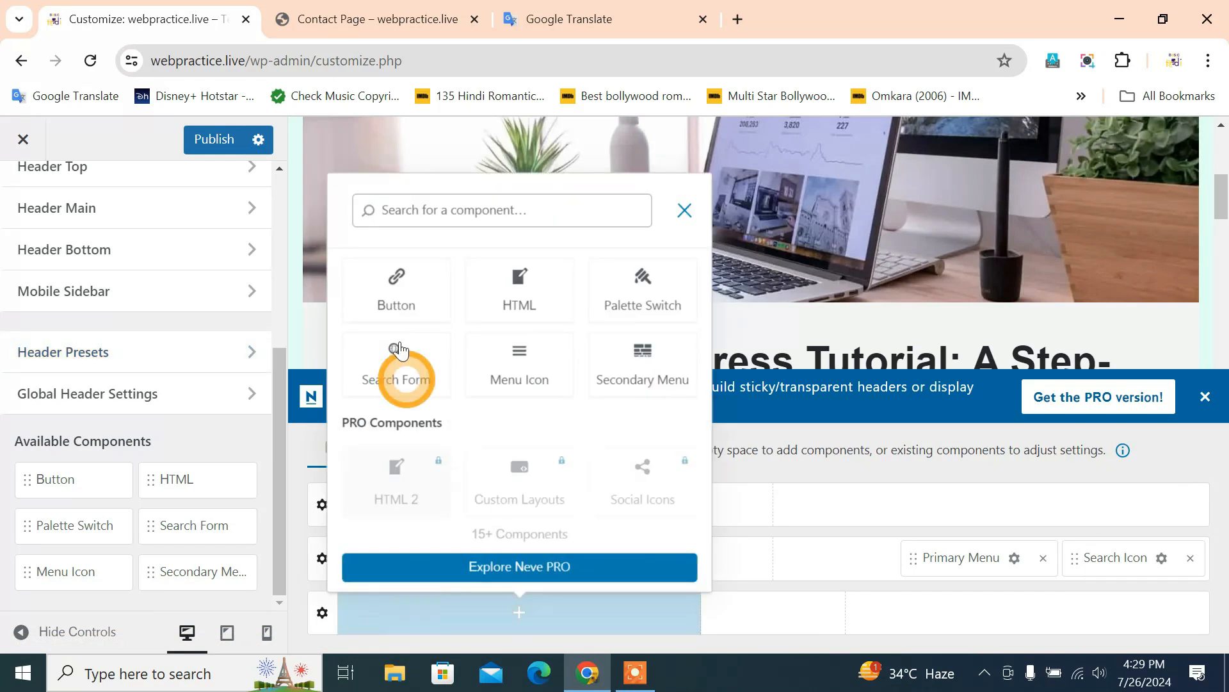
{"action": "left_click", "coordinate": [404, 304]}
{"action": "scroll", "coordinate": [181, 530], "scroll_direction": "down", "scroll_amount": 3}
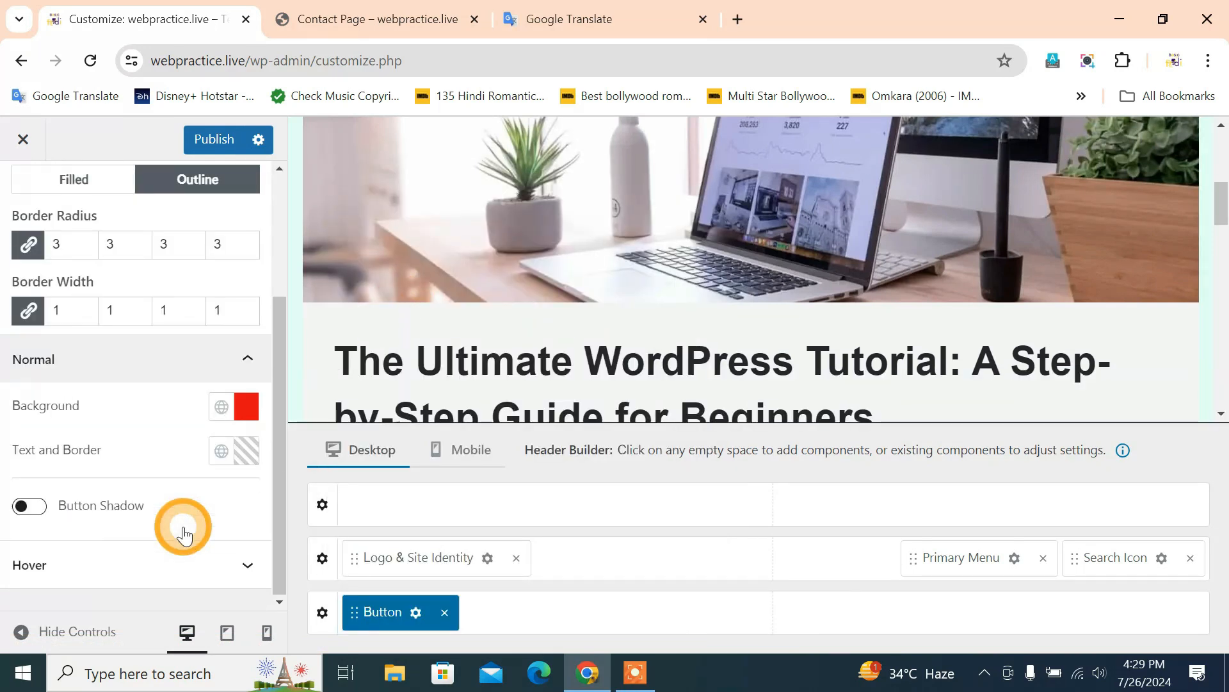
{"action": "scroll", "coordinate": [626, 242], "scroll_direction": "up", "scroll_amount": 5}
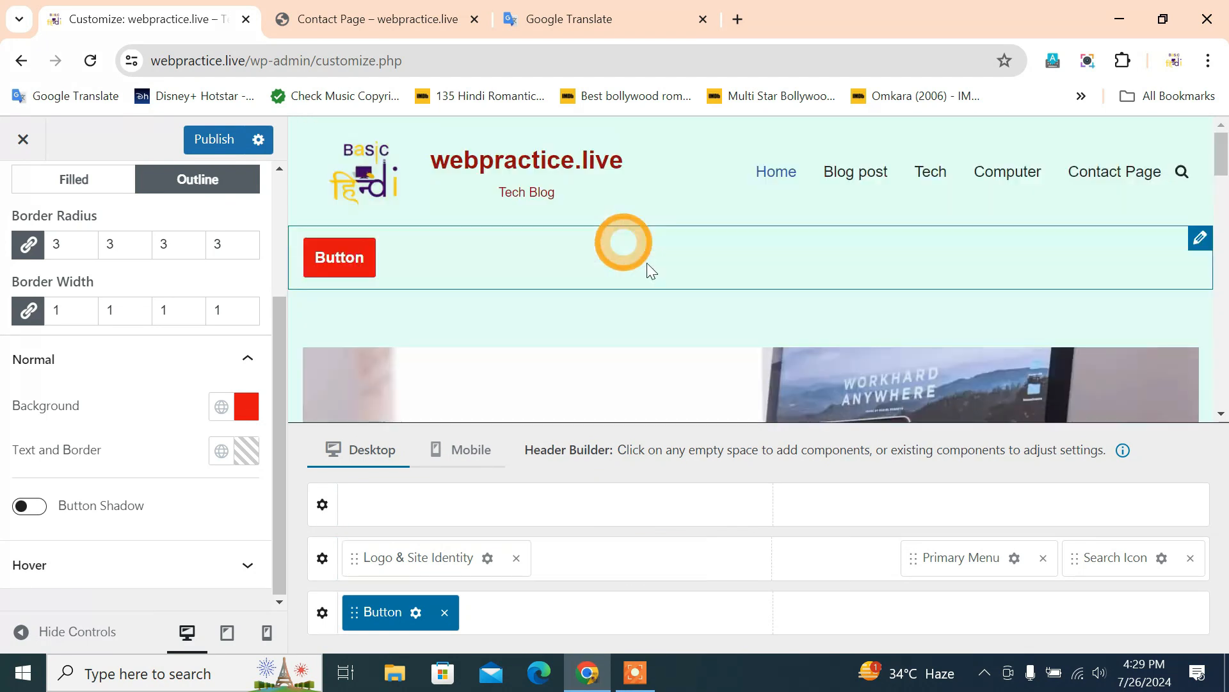
{"action": "scroll", "coordinate": [60, 270], "scroll_direction": "up", "scroll_amount": 3}
{"action": "left_click", "coordinate": [21, 206]}
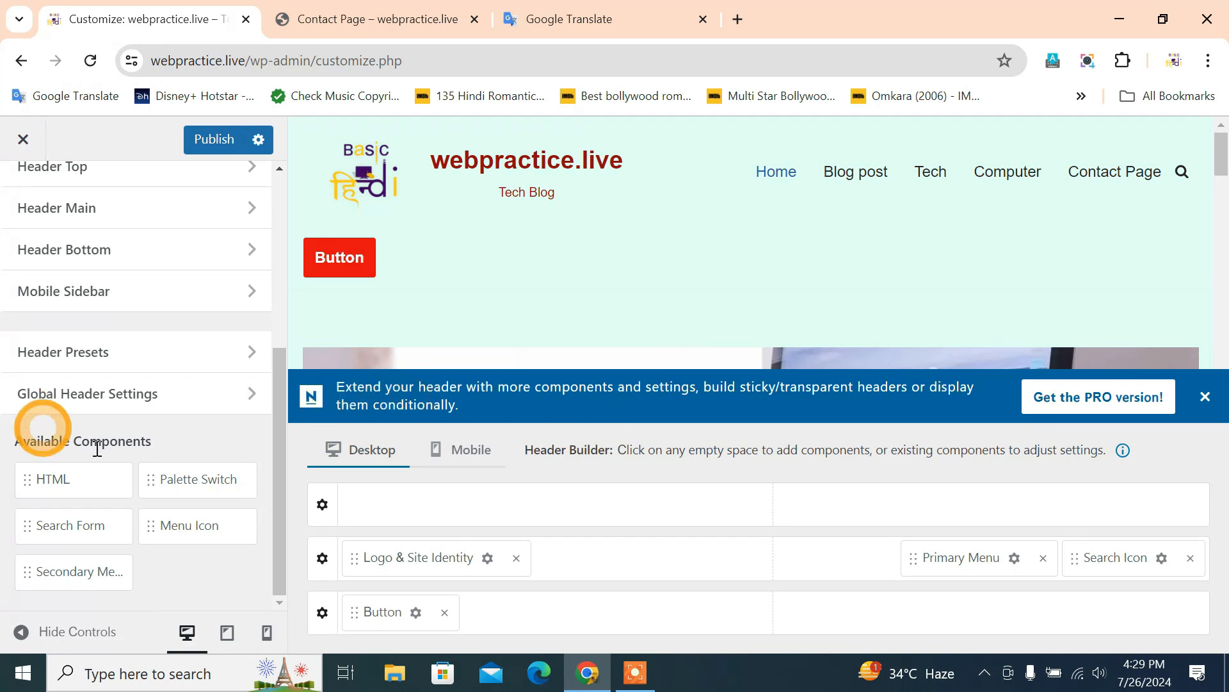
Step: Disable the advanced background options in the Global Header Settings
{"action": "scroll", "coordinate": [154, 456], "scroll_direction": "up", "scroll_amount": 2}
{"action": "scroll", "coordinate": [156, 460], "scroll_direction": "down", "scroll_amount": 1}
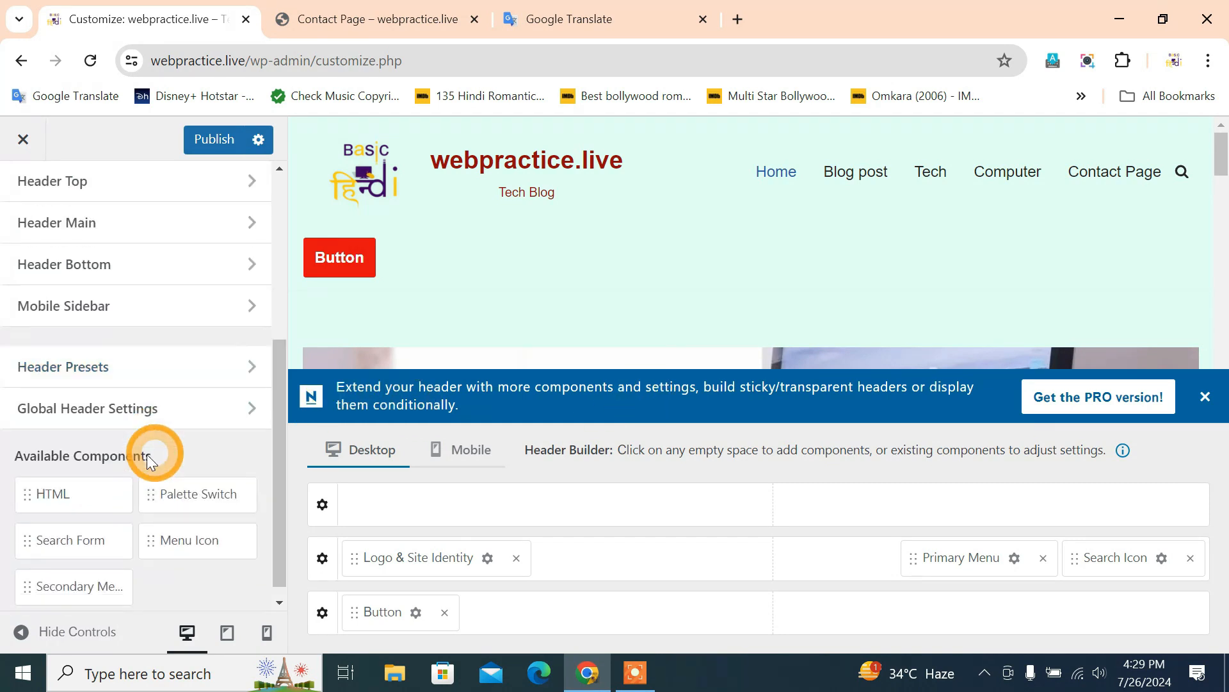
{"action": "left_click", "coordinate": [90, 420]}
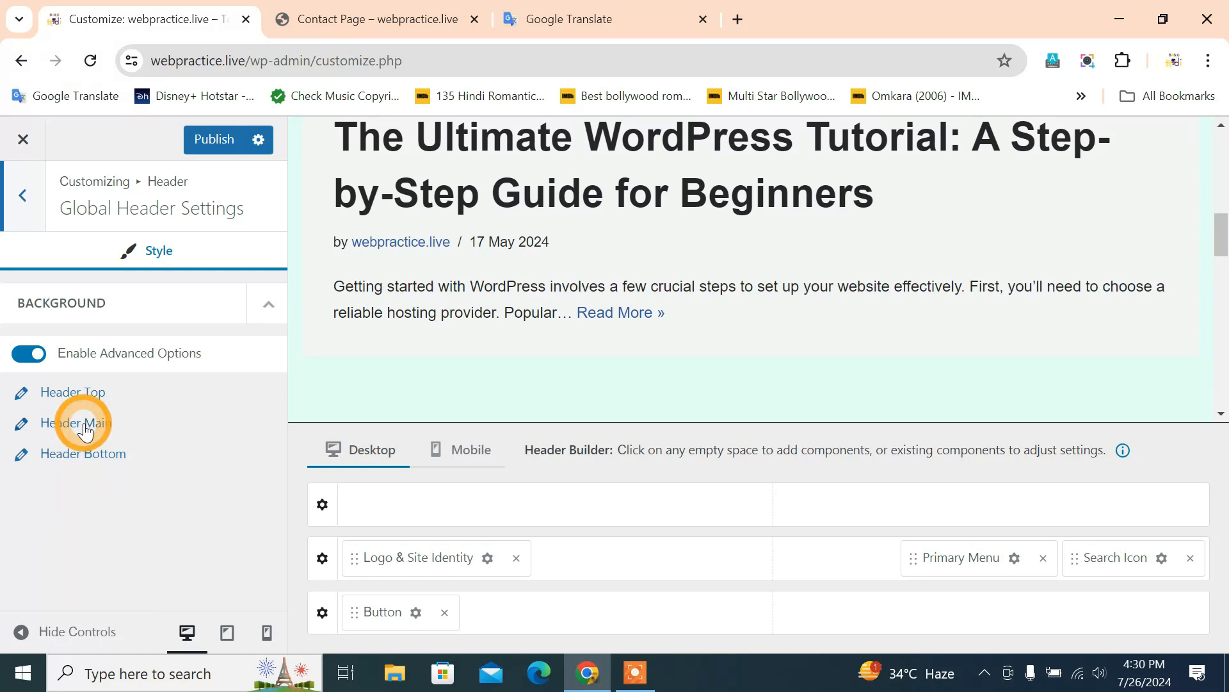
{"action": "left_click", "coordinate": [26, 356]}
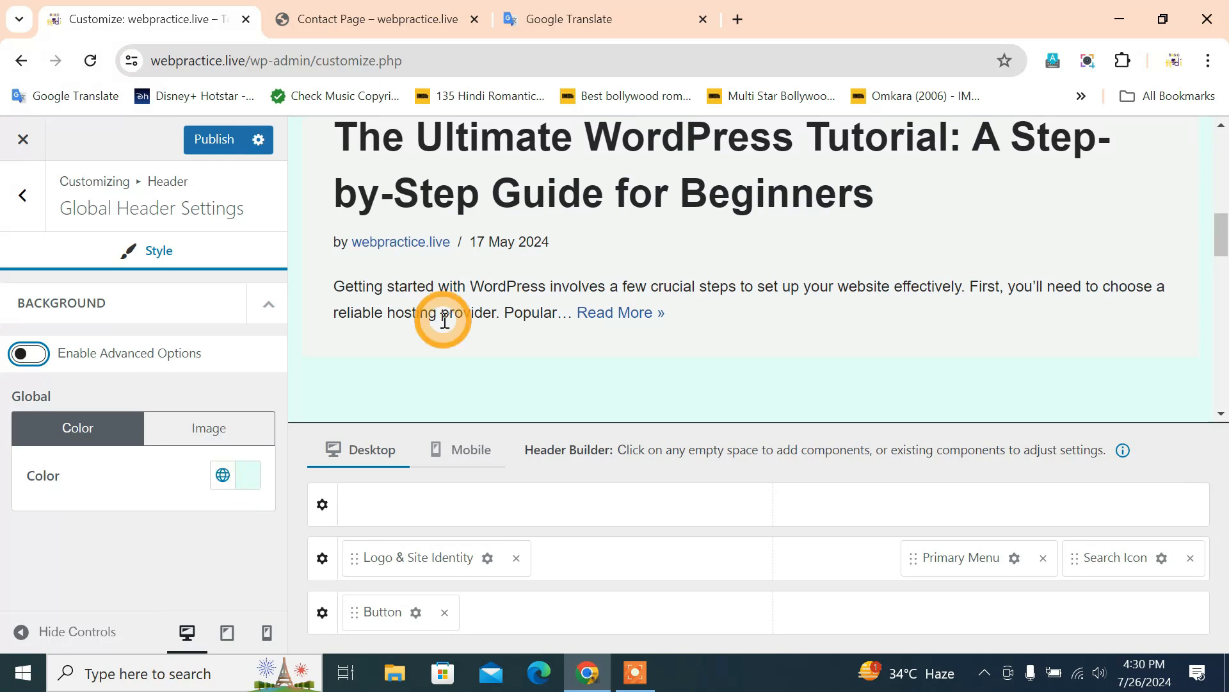
Step: Try a light grey for the global header background color
{"action": "left_click", "coordinate": [247, 489]}
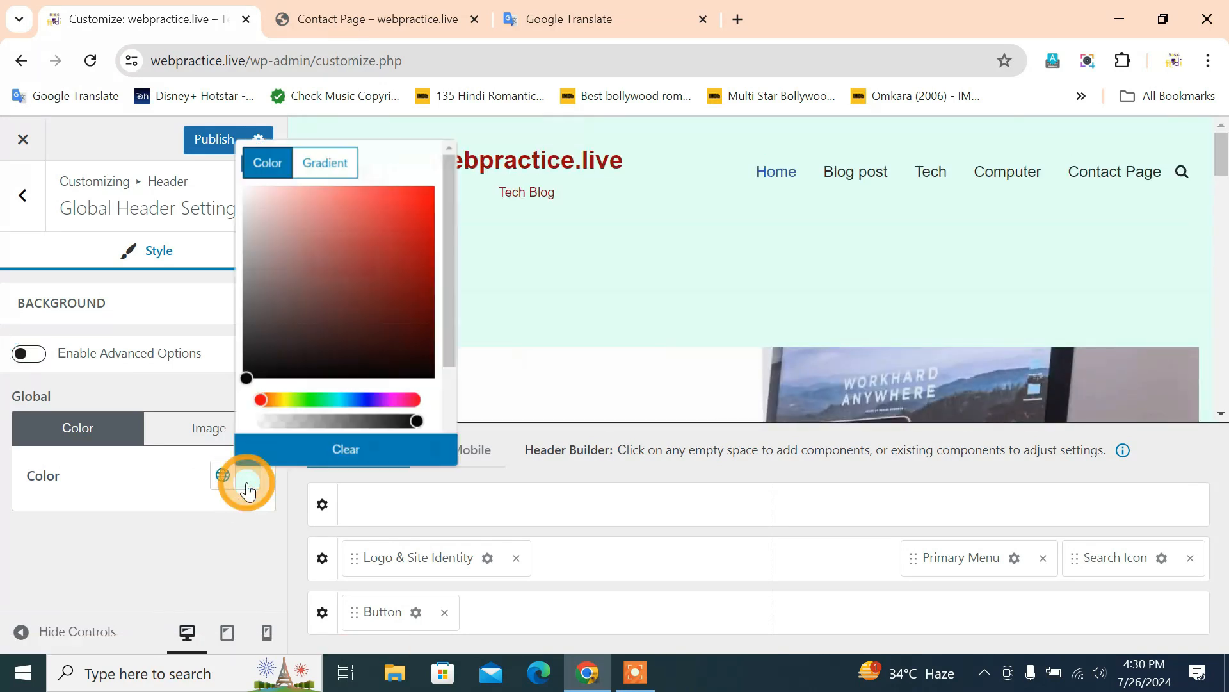
{"action": "left_click_drag", "start_coordinate": [316, 302], "coordinate": [254, 205]}
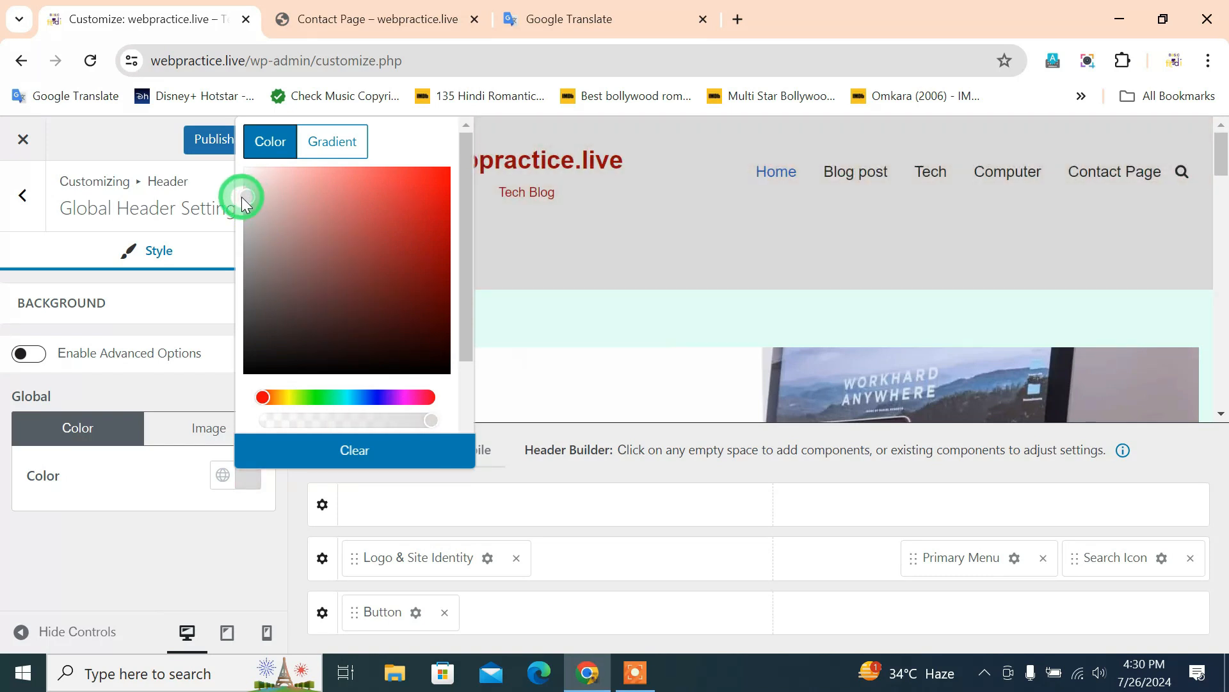
{"action": "left_click", "coordinate": [94, 547]}
Step: Switch the global header background type to Image and look over its image and overlay options
{"action": "left_click", "coordinate": [198, 428]}
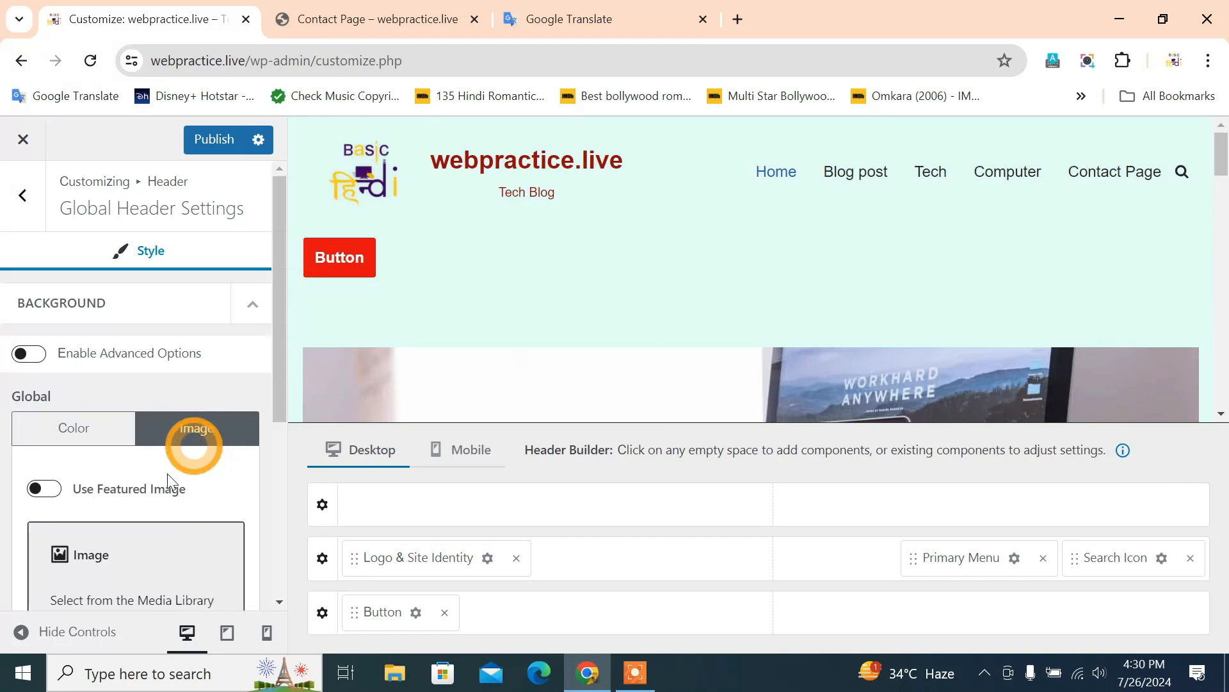
{"action": "scroll", "coordinate": [160, 493], "scroll_direction": "down", "scroll_amount": 5}
{"action": "scroll", "coordinate": [158, 510], "scroll_direction": "up", "scroll_amount": 2}
{"action": "scroll", "coordinate": [158, 509], "scroll_direction": "down", "scroll_amount": 2}
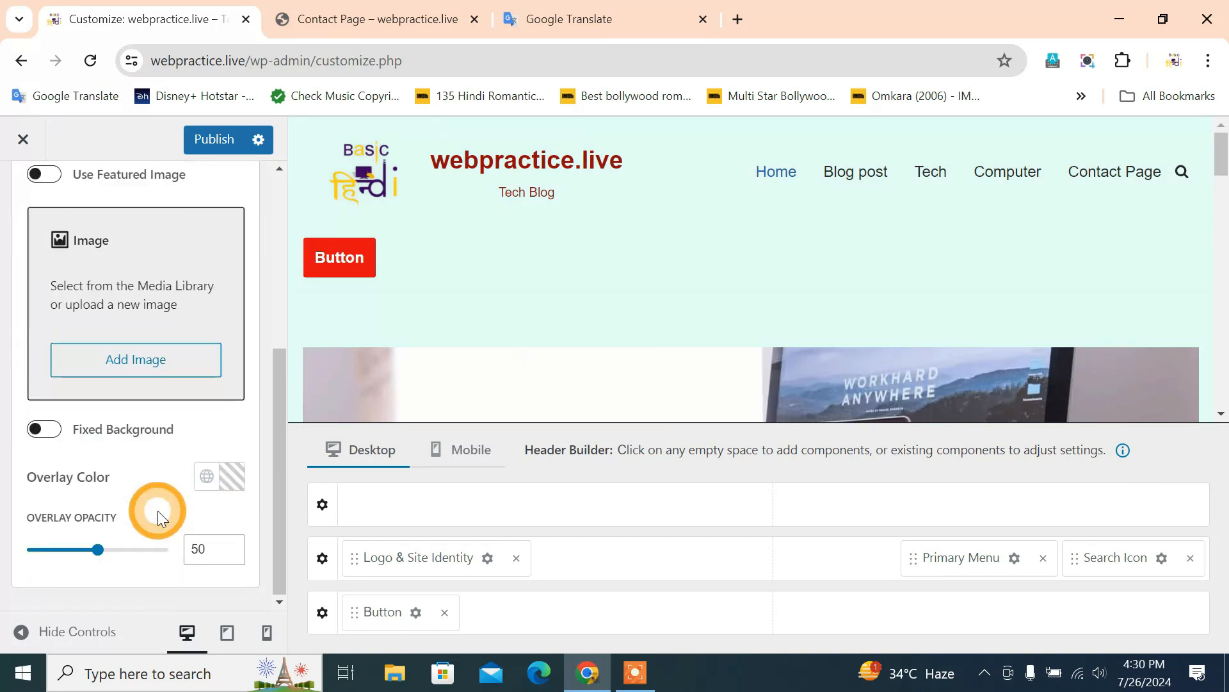
{"action": "scroll", "coordinate": [158, 509], "scroll_direction": "up", "scroll_amount": 6}
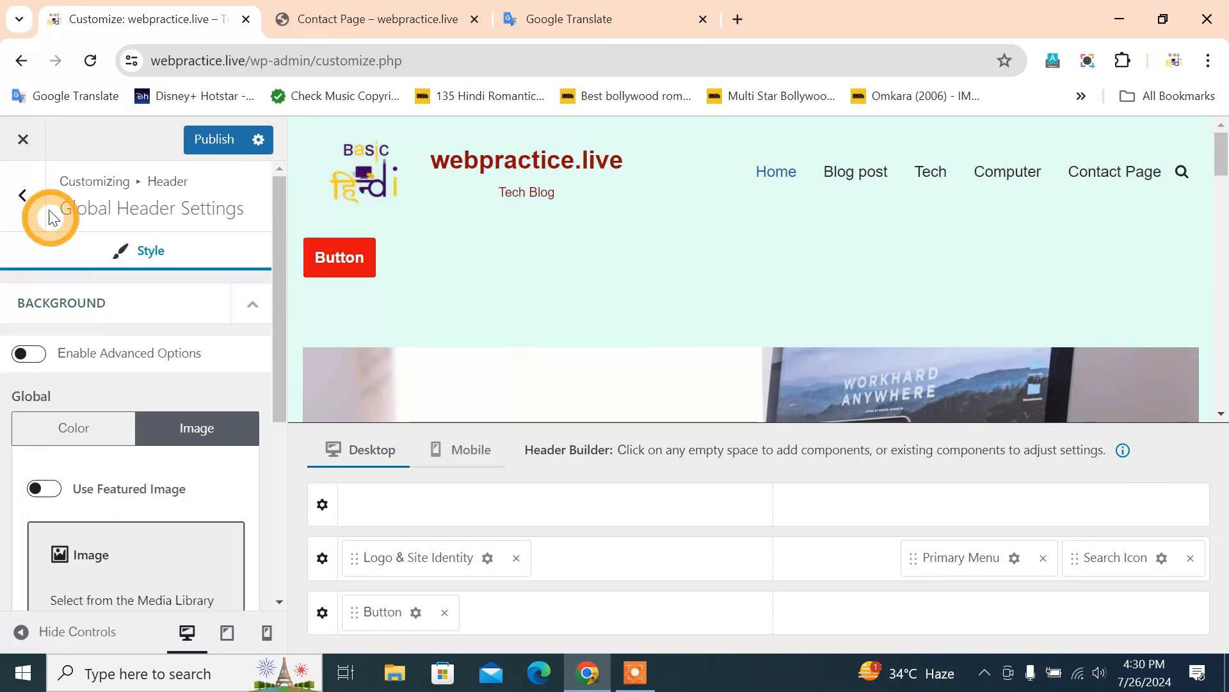
Step: Return to the main Header settings and look over the quick links, row settings and available components
{"action": "left_click", "coordinate": [24, 196]}
{"action": "scroll", "coordinate": [126, 474], "scroll_direction": "down", "scroll_amount": 1}
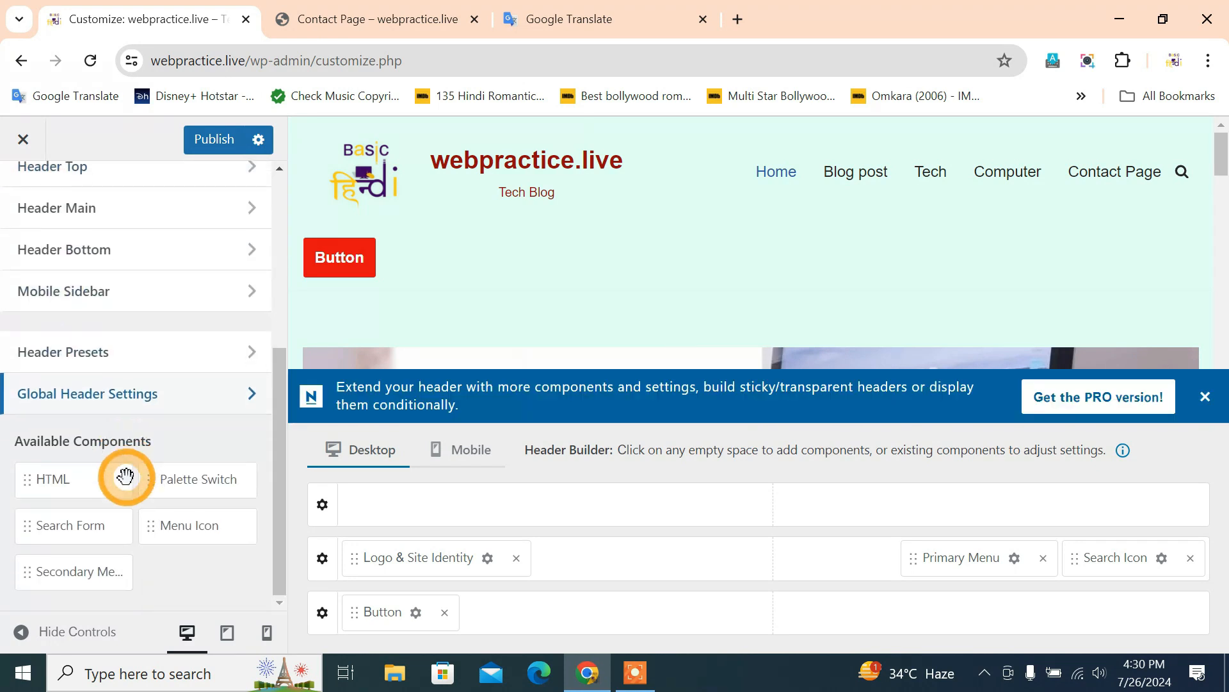
{"action": "scroll", "coordinate": [128, 506], "scroll_direction": "up", "scroll_amount": 5}
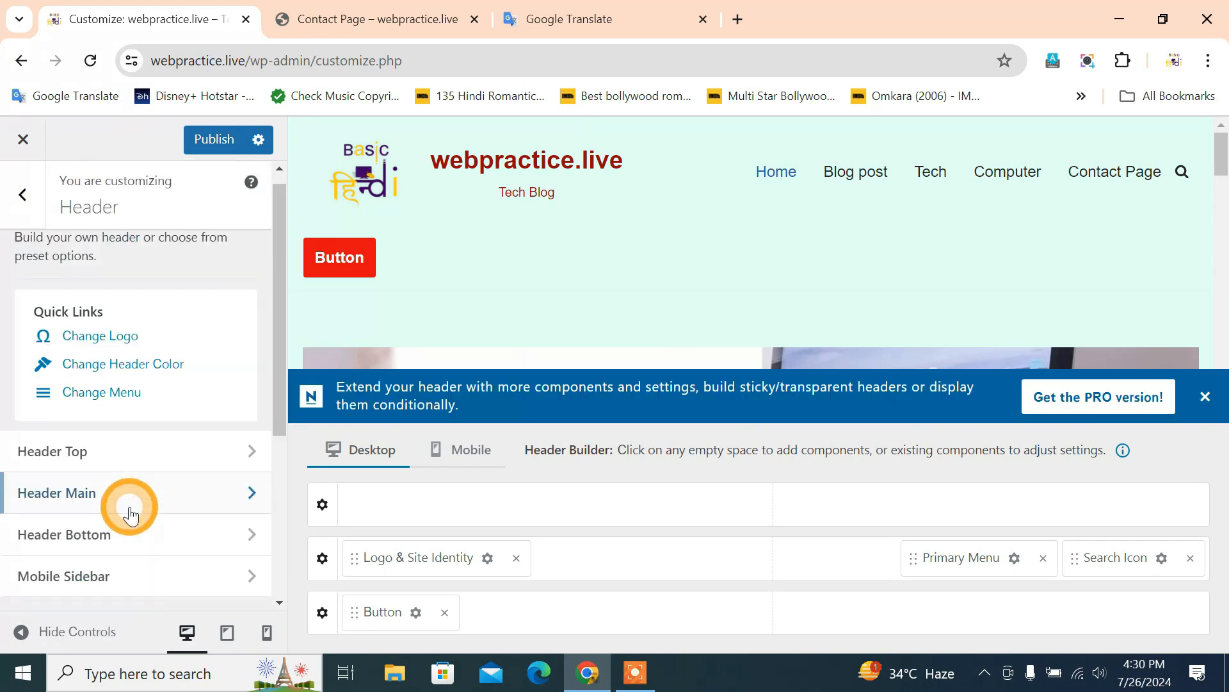
{"action": "scroll", "coordinate": [125, 507], "scroll_direction": "down", "scroll_amount": 5}
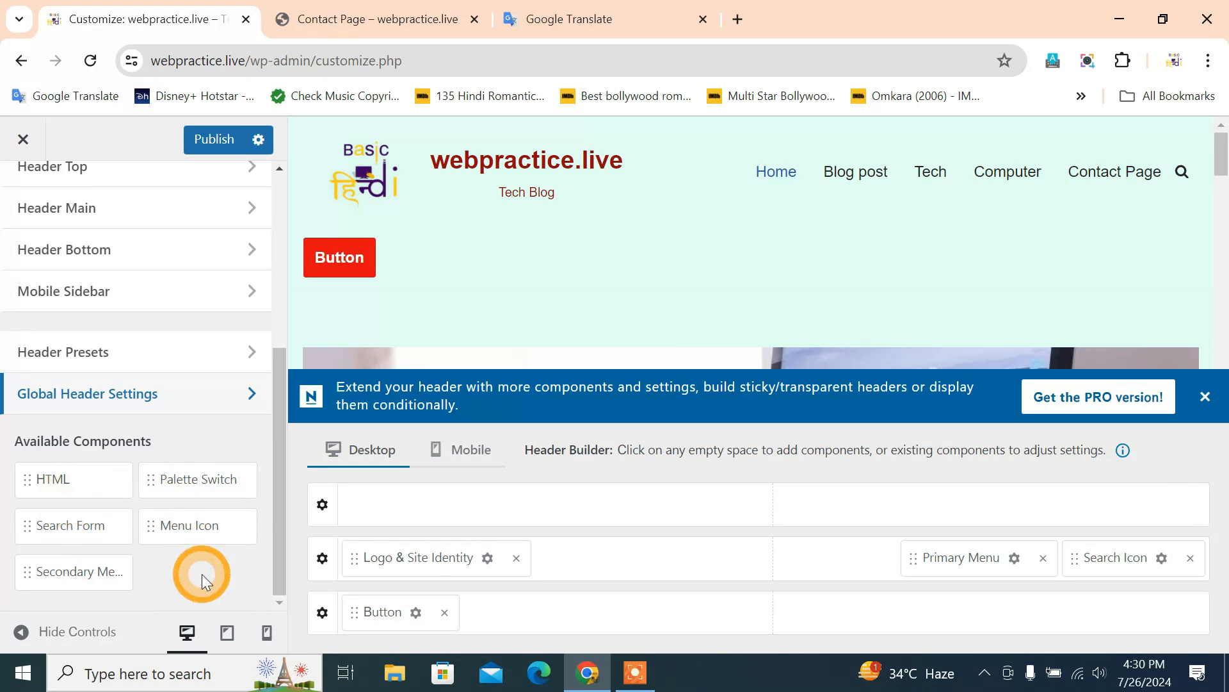
{"action": "scroll", "coordinate": [193, 573], "scroll_direction": "up", "scroll_amount": 5}
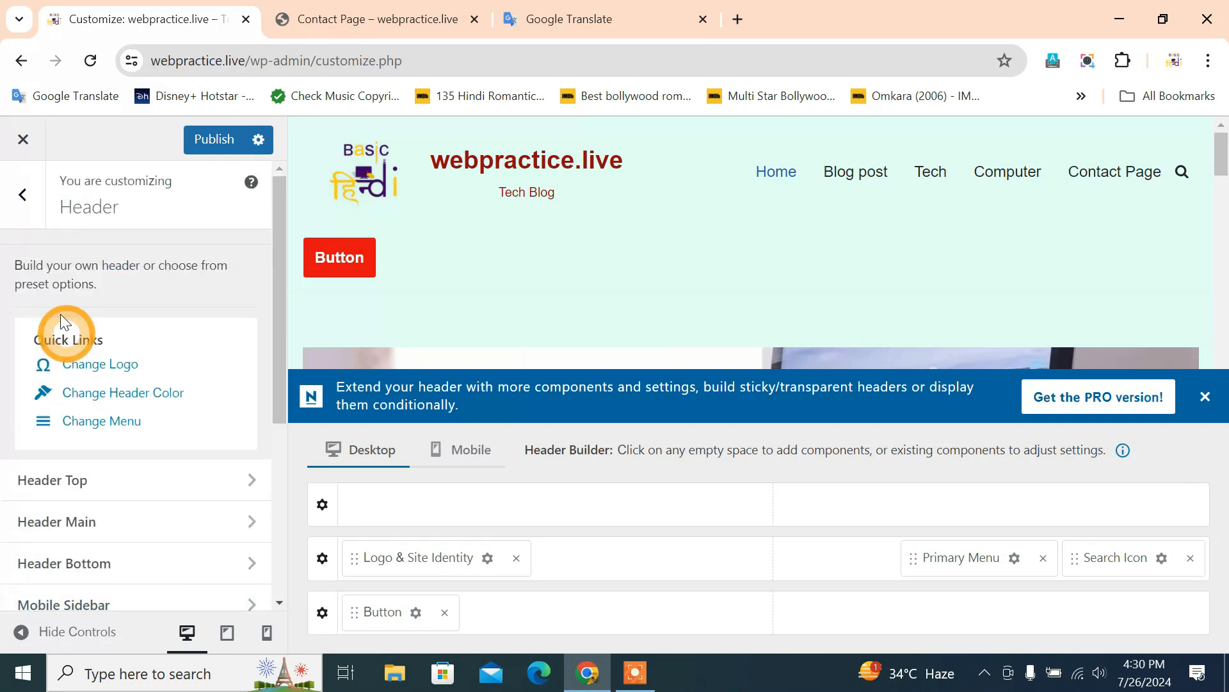
{"action": "scroll", "coordinate": [163, 448], "scroll_direction": "down", "scroll_amount": 5}
{"action": "scroll", "coordinate": [162, 448], "scroll_direction": "up", "scroll_amount": 5}
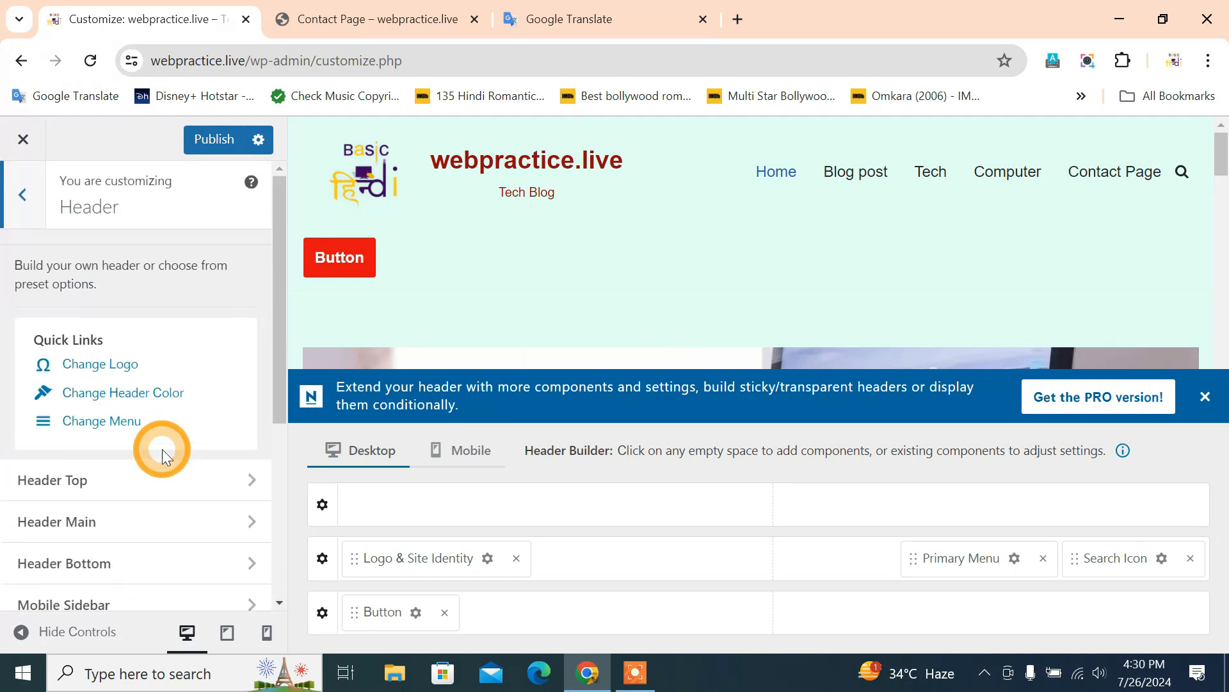
Step: Open the Footer builder and add the Footer Menu component to the first slot of the Footer Top row
{"action": "left_click", "coordinate": [24, 195]}
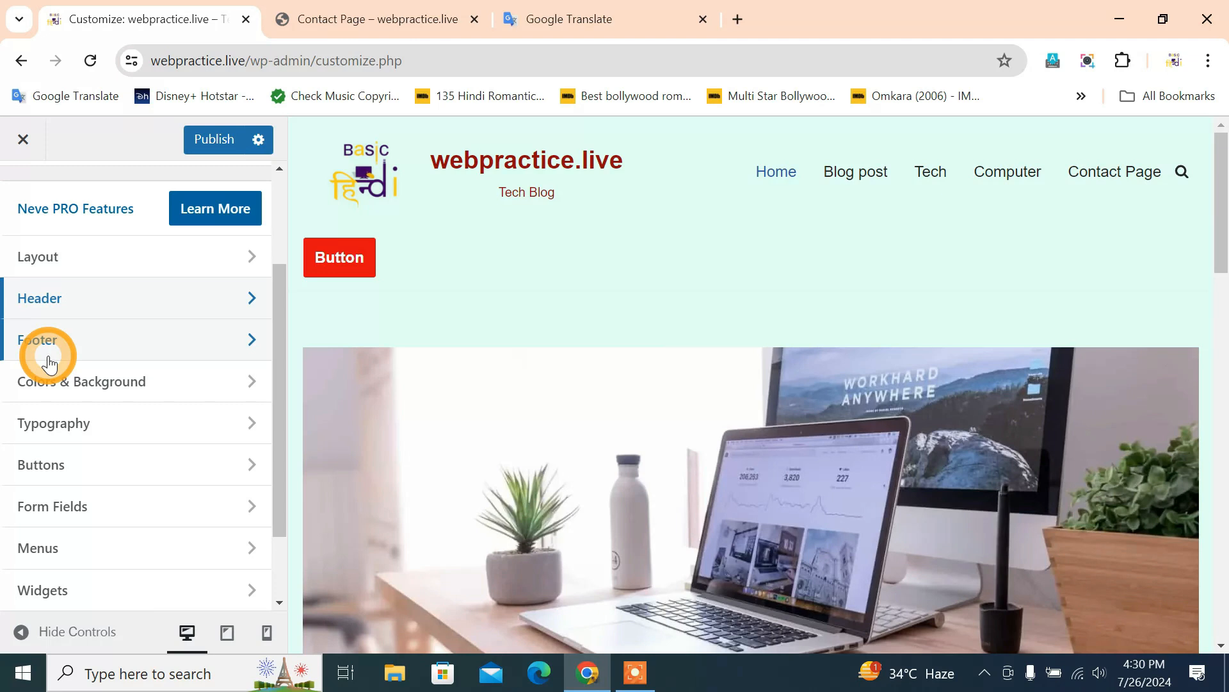
{"action": "left_click", "coordinate": [103, 362]}
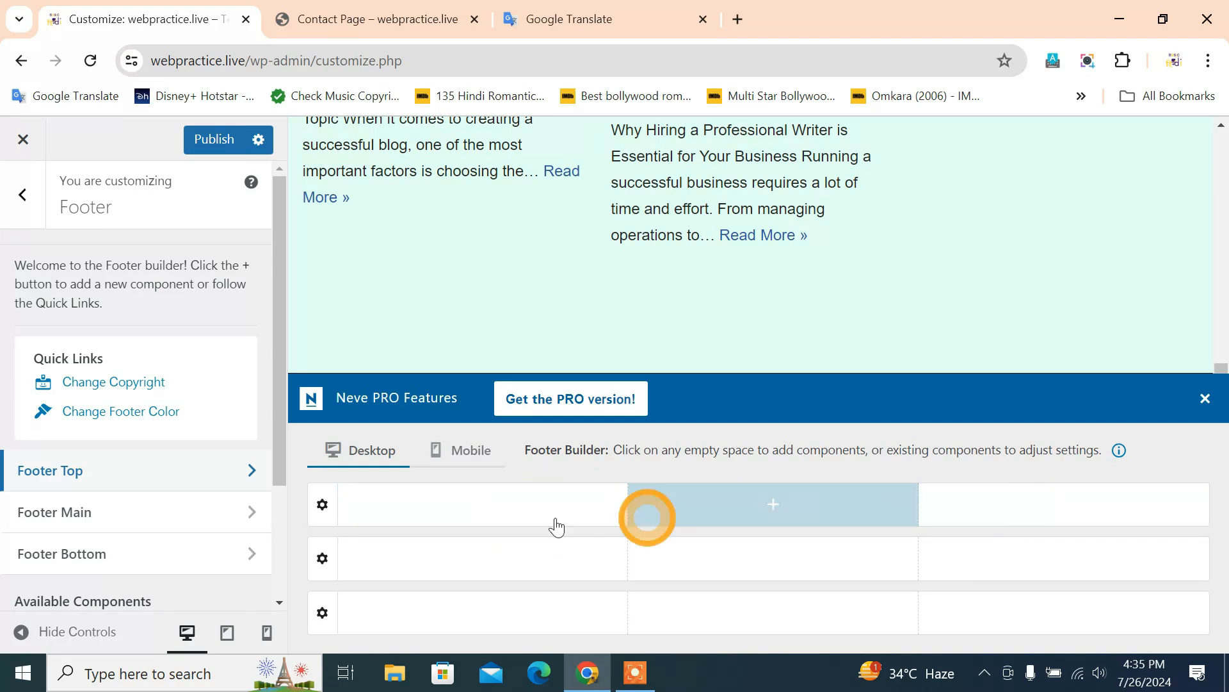
{"action": "left_click", "coordinate": [484, 511]}
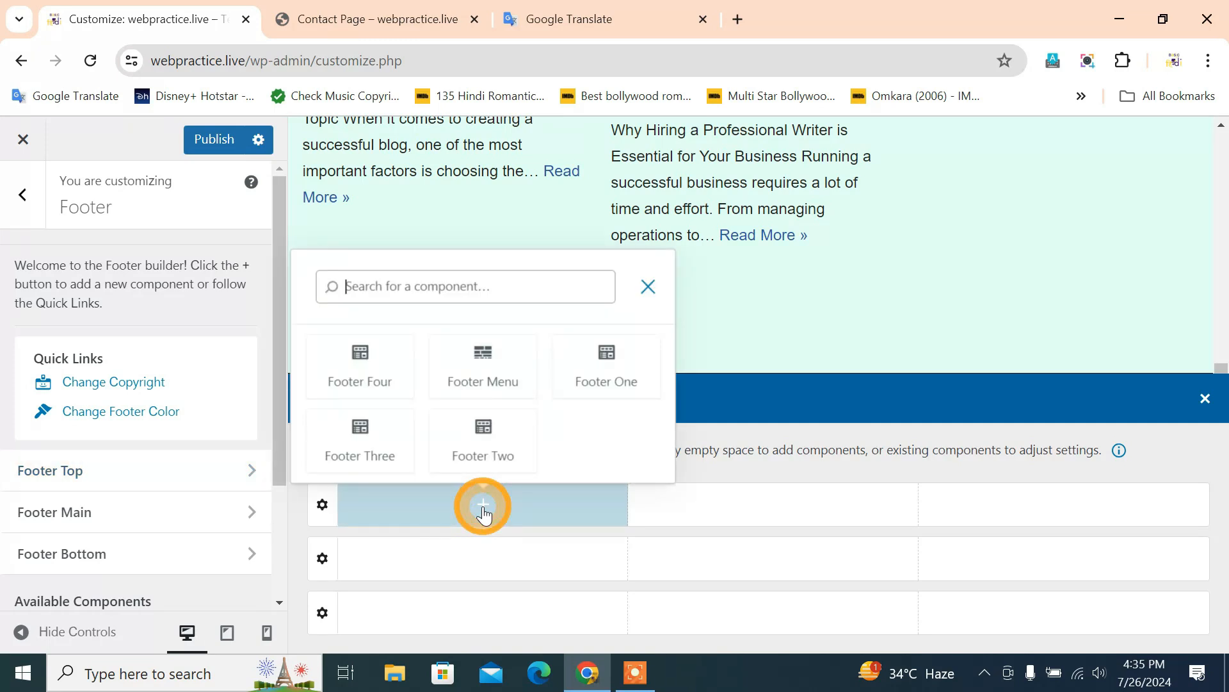
{"action": "left_click", "coordinate": [487, 383]}
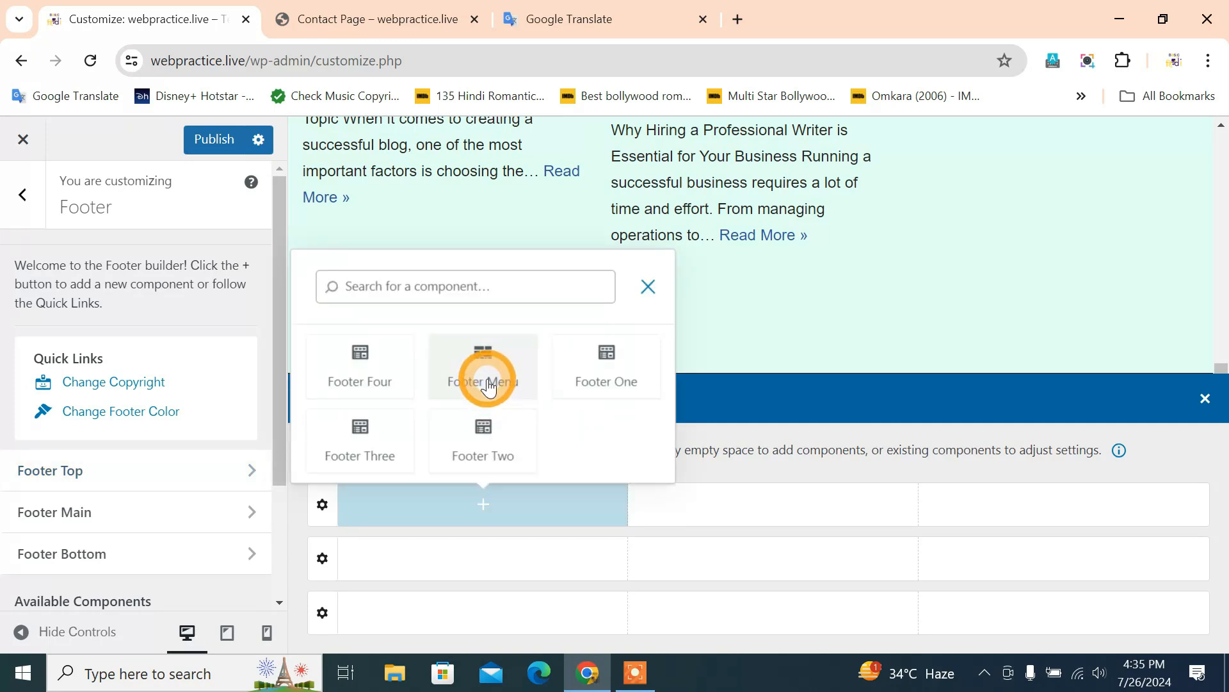
{"action": "left_click", "coordinate": [489, 358]}
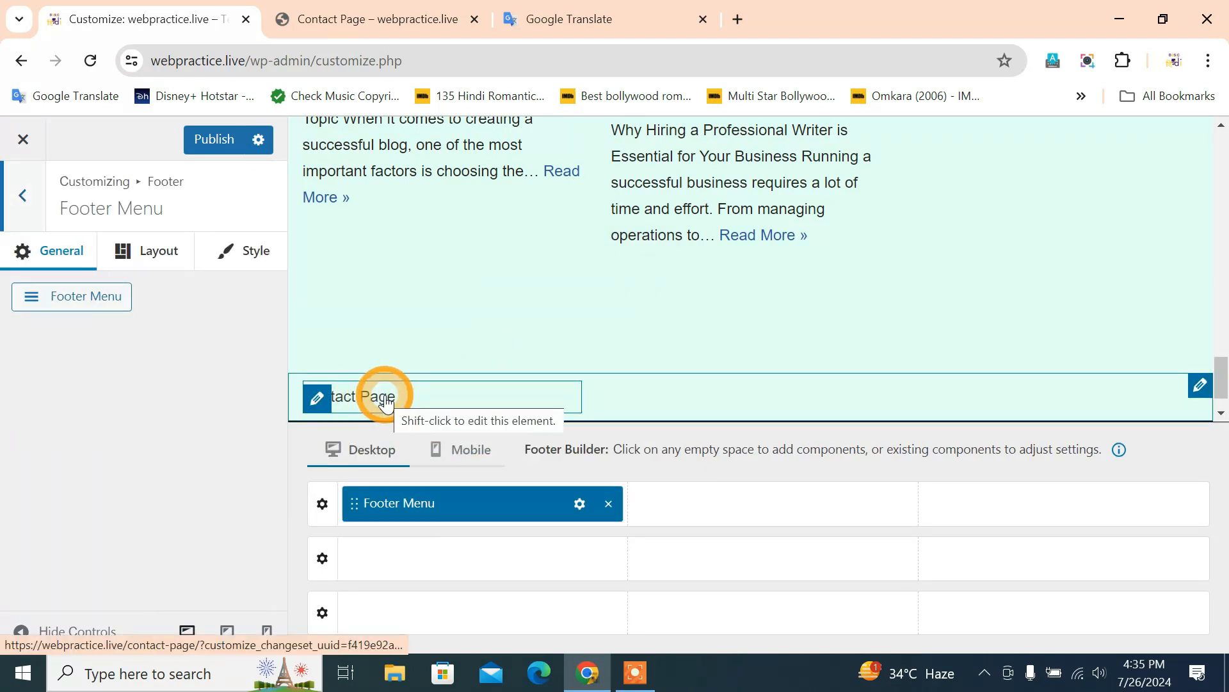
Step: Set the Footer Menu's items spacing to 19 px and try the underlined hover skin before restoring the plain one
{"action": "left_click", "coordinate": [132, 247]}
{"action": "left_click_drag", "start_coordinate": [55, 344], "coordinate": [34, 337]}
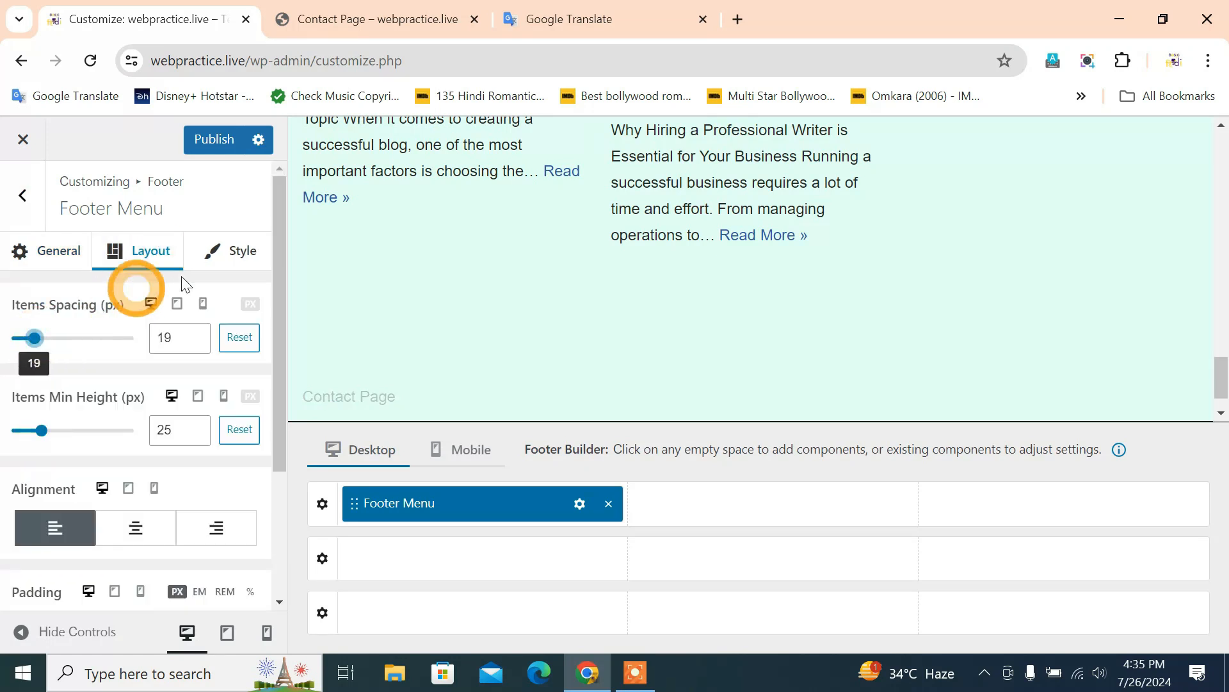
{"action": "left_click", "coordinate": [256, 256]}
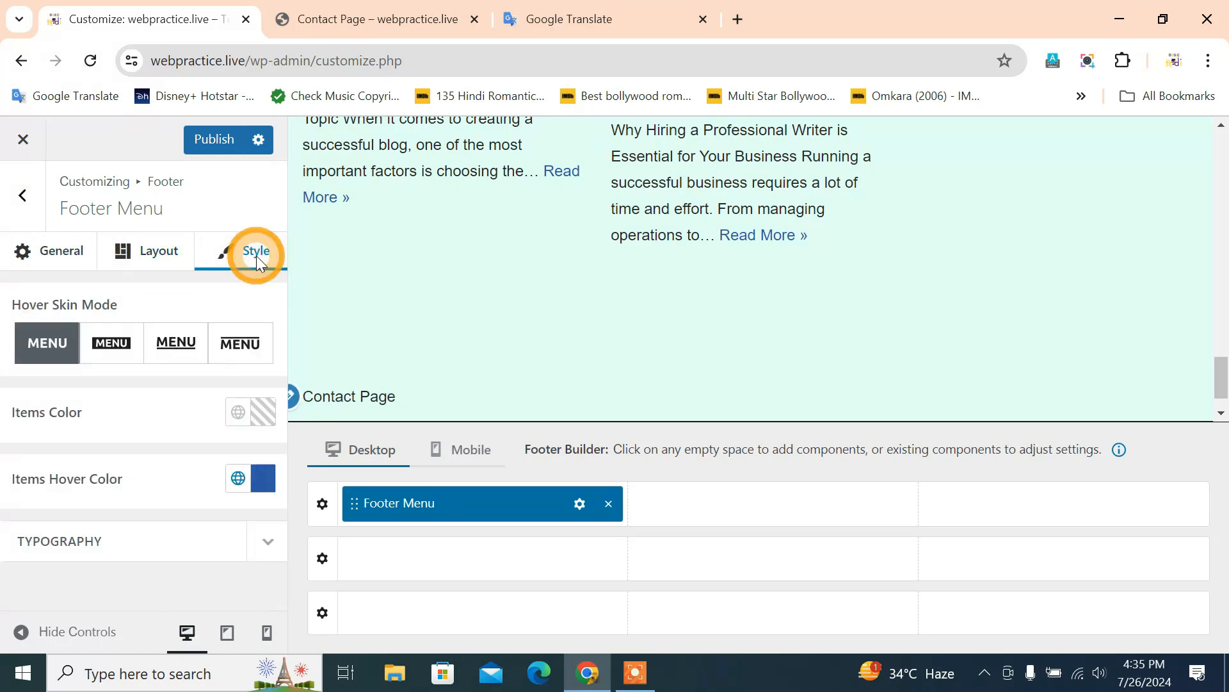
{"action": "left_click", "coordinate": [168, 349]}
{"action": "left_click", "coordinate": [45, 350]}
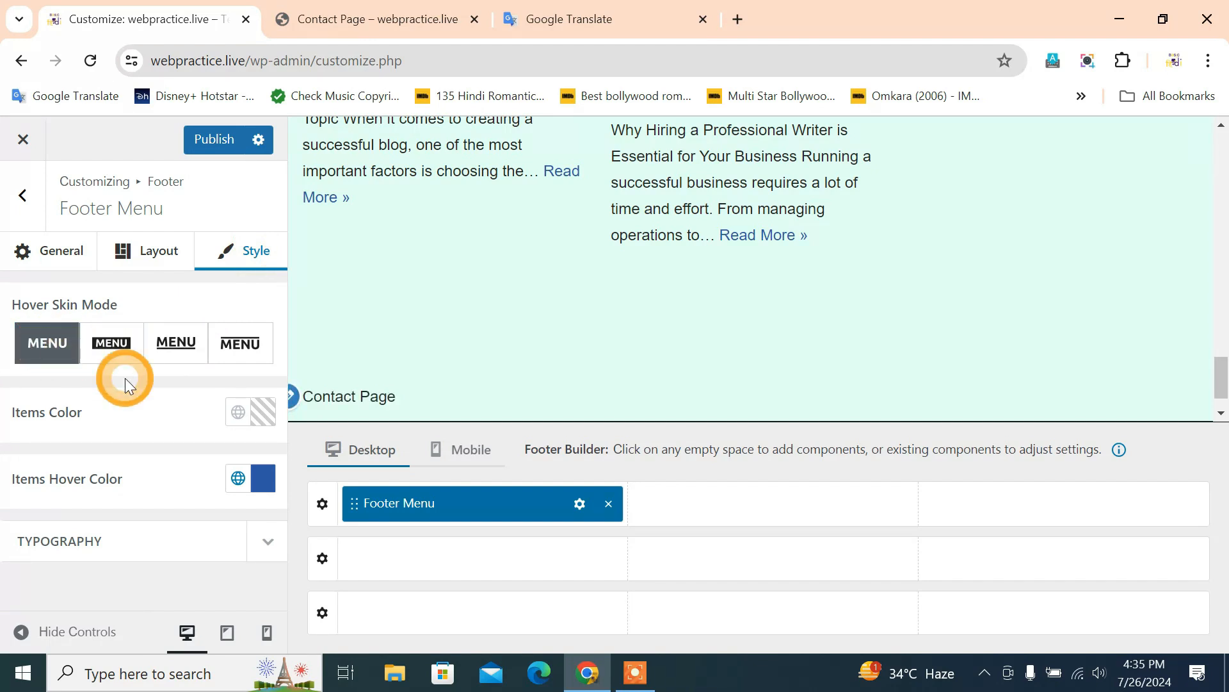
Step: View the components available for the first slot of the Footer Main row without adding one
{"action": "left_click", "coordinate": [458, 562]}
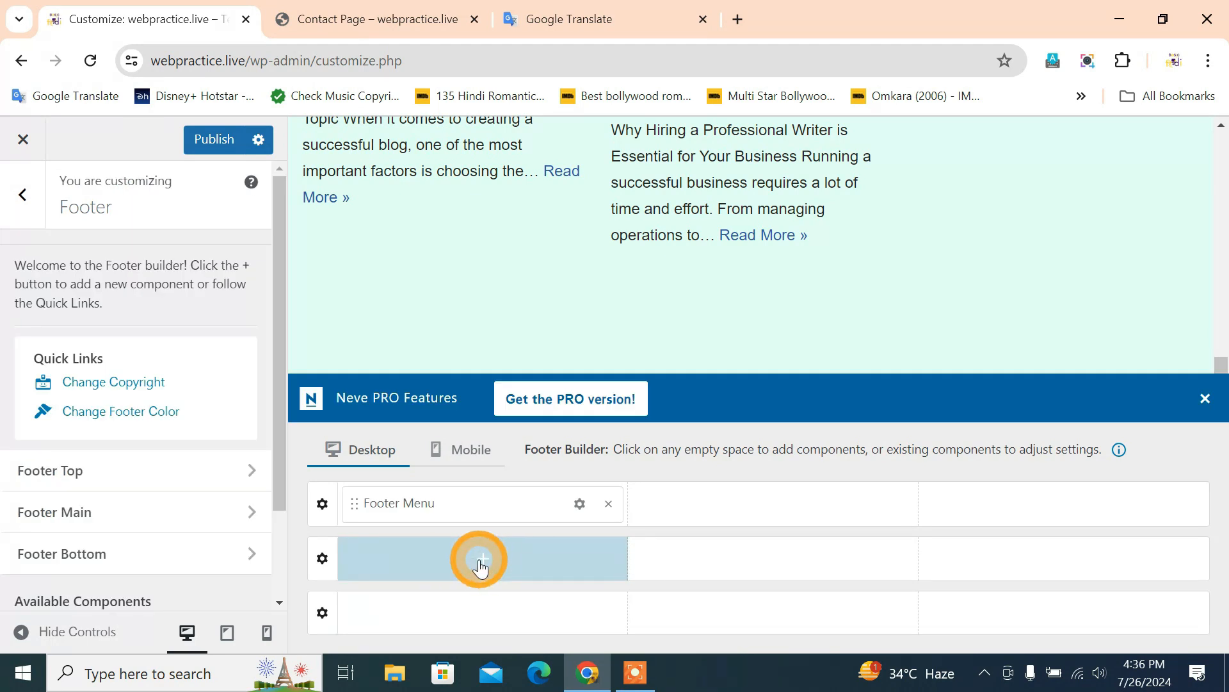
{"action": "left_click", "coordinate": [481, 564]}
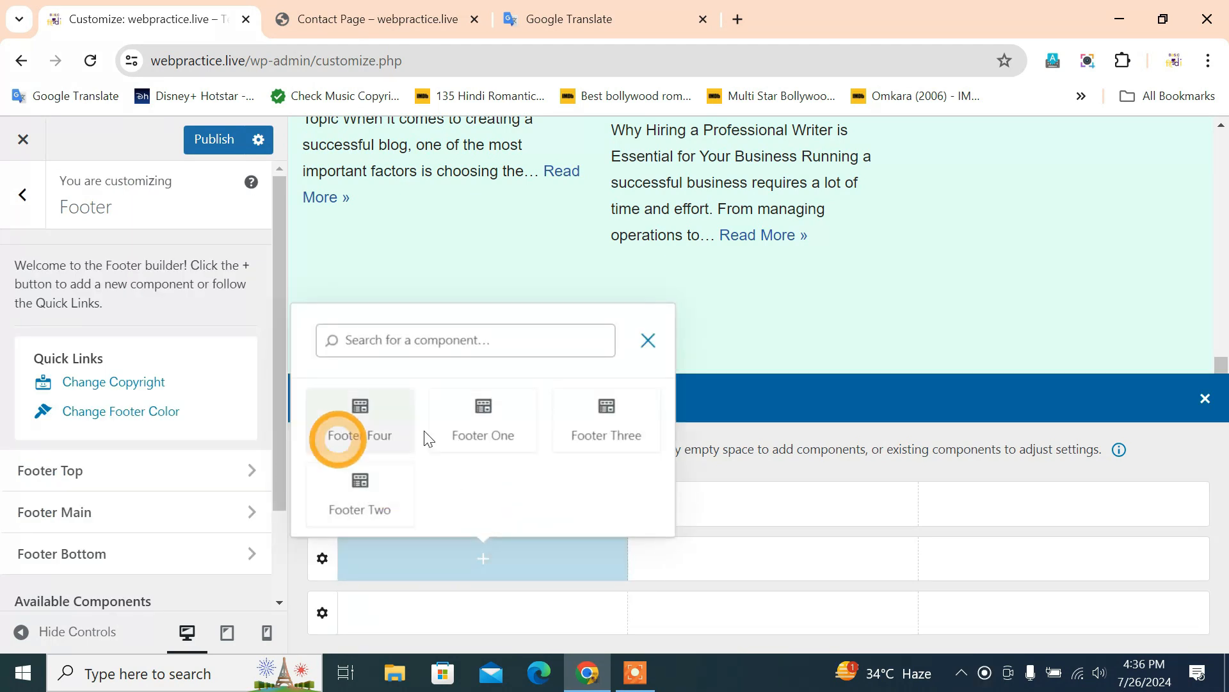
{"action": "left_click", "coordinate": [648, 354]}
{"action": "scroll", "coordinate": [135, 536], "scroll_direction": "down", "scroll_amount": 2}
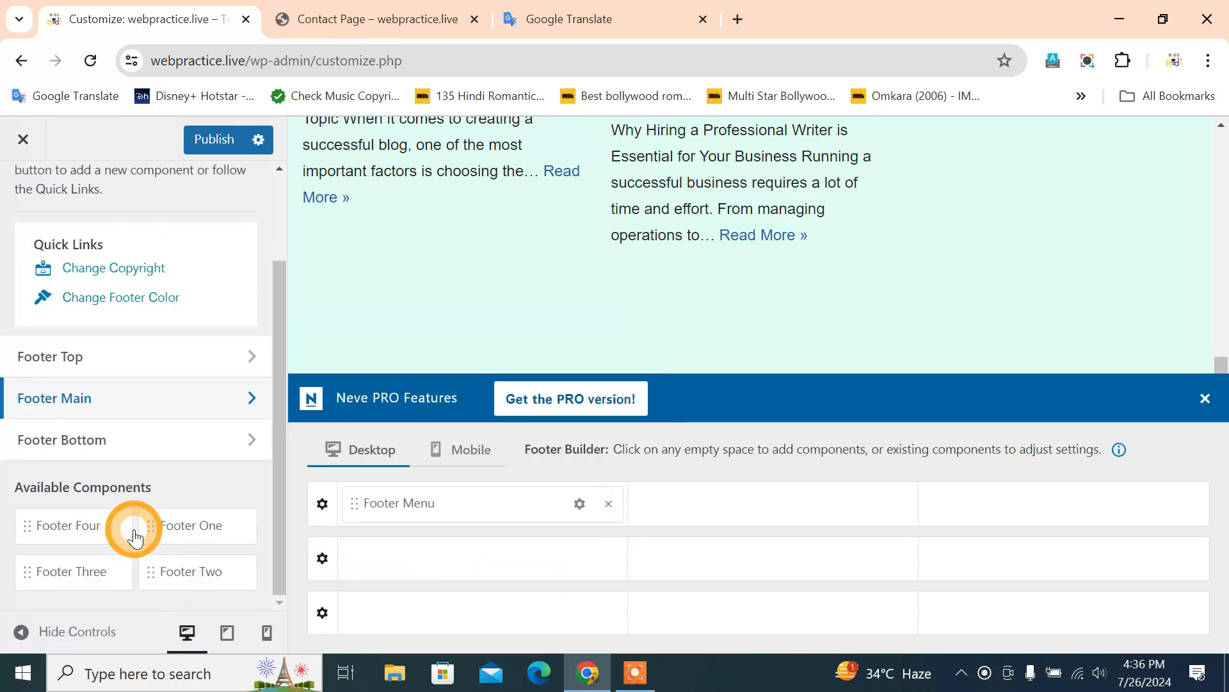
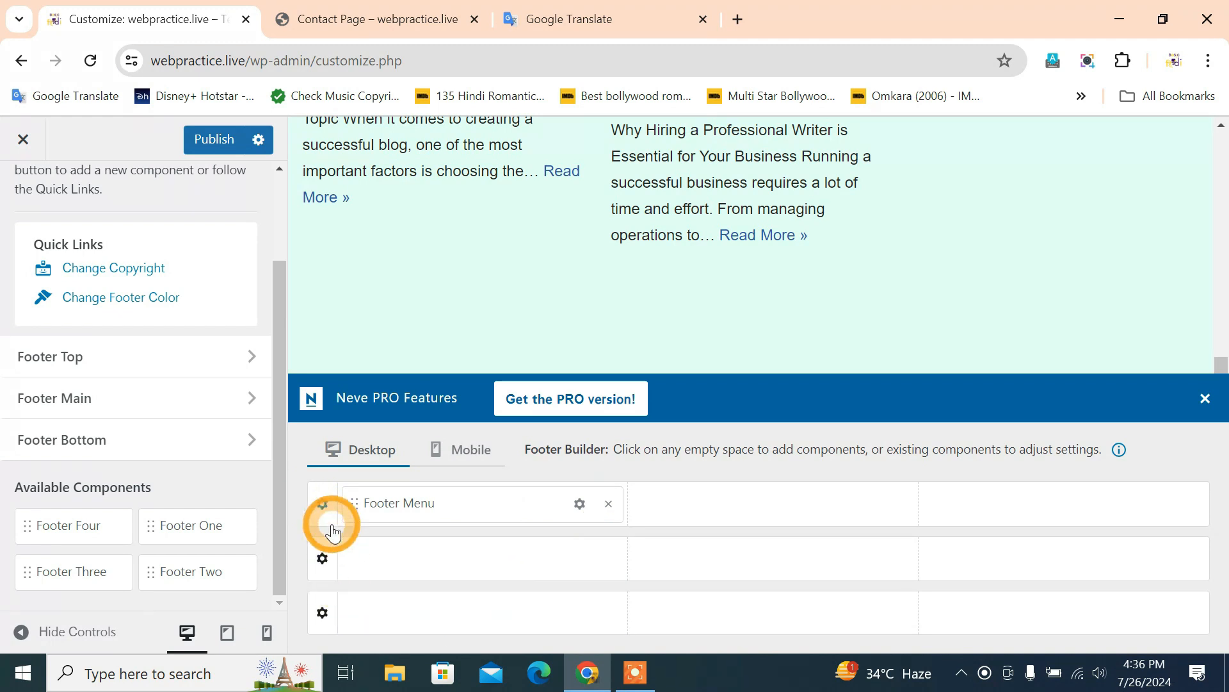
Step: Try the Footer Top layout with a wider first column, reapply three equal columns and return to the main Footer settings
{"action": "left_click", "coordinate": [322, 503]}
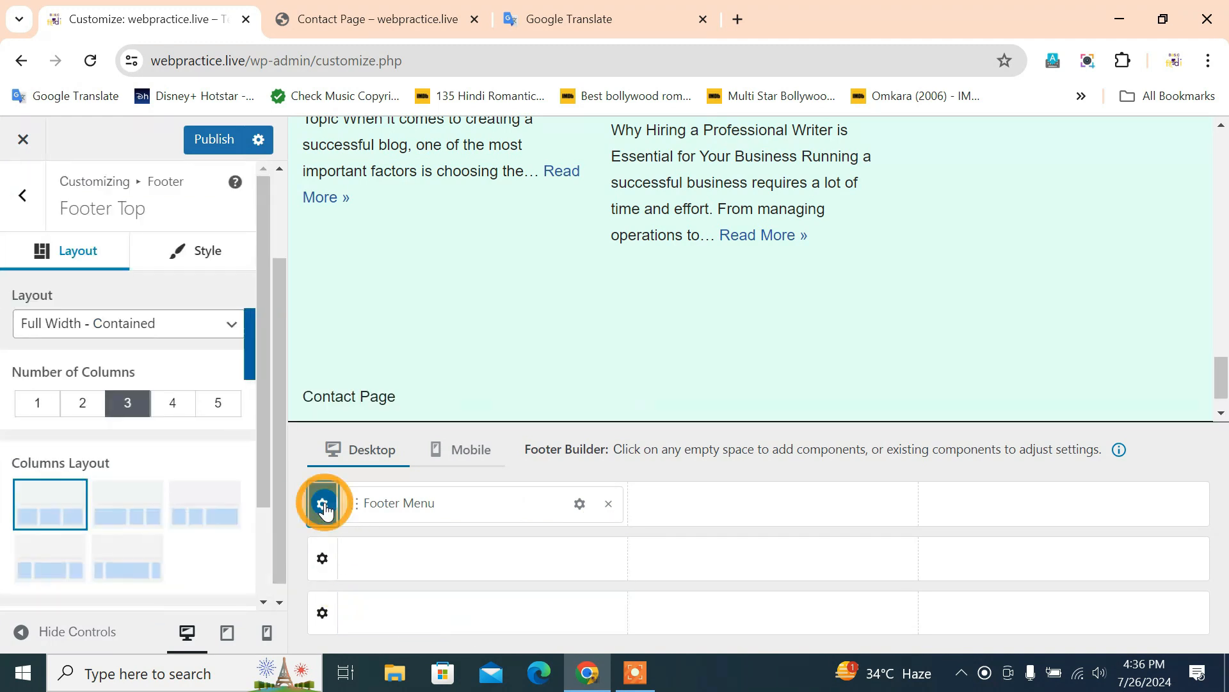
{"action": "scroll", "coordinate": [163, 486], "scroll_direction": "down", "scroll_amount": 2}
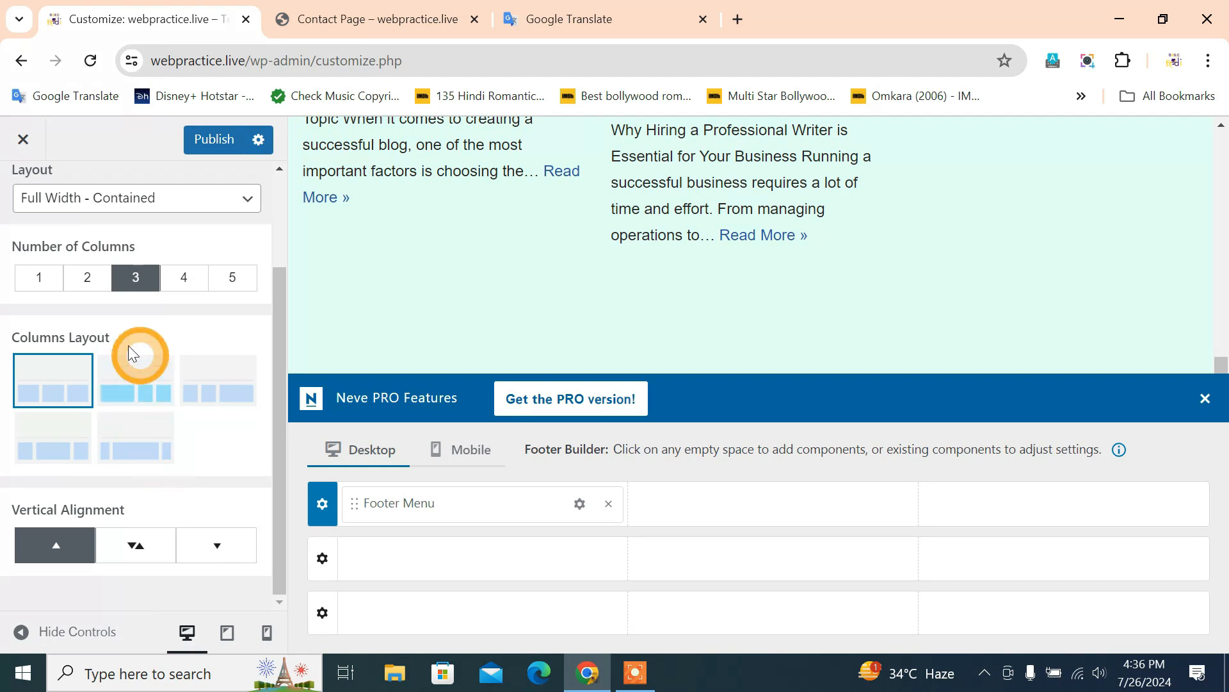
{"action": "left_click", "coordinate": [153, 397]}
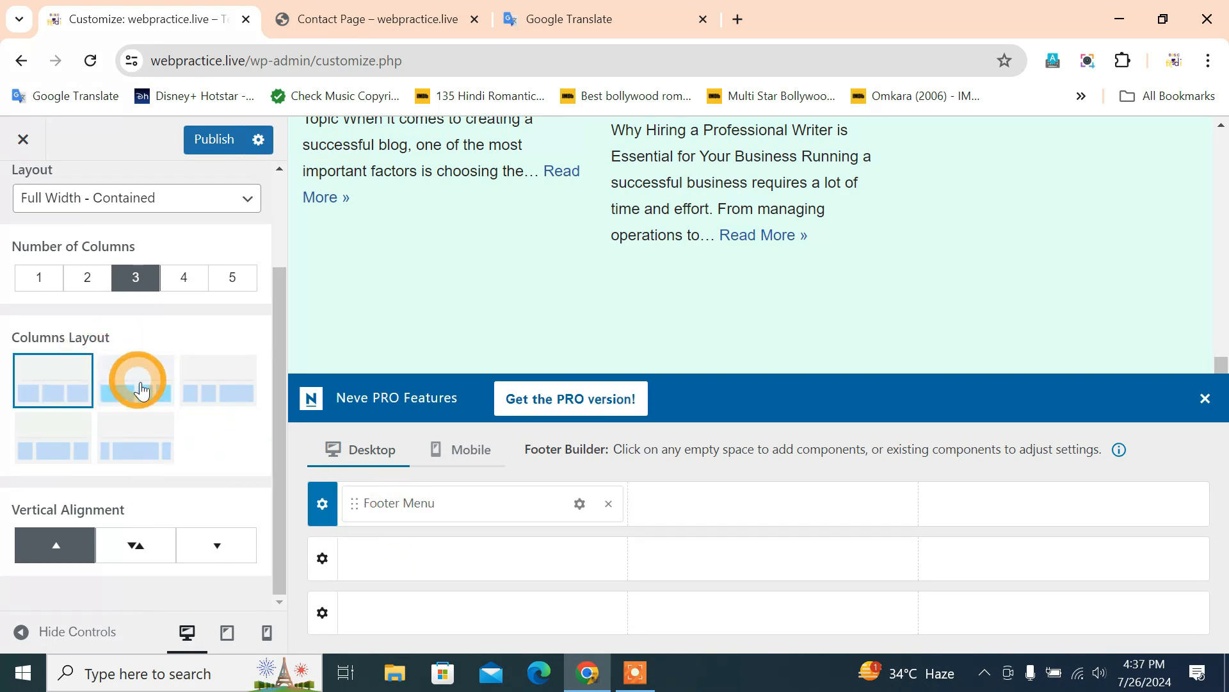
{"action": "left_click", "coordinate": [236, 401]}
{"action": "left_click", "coordinate": [143, 390]}
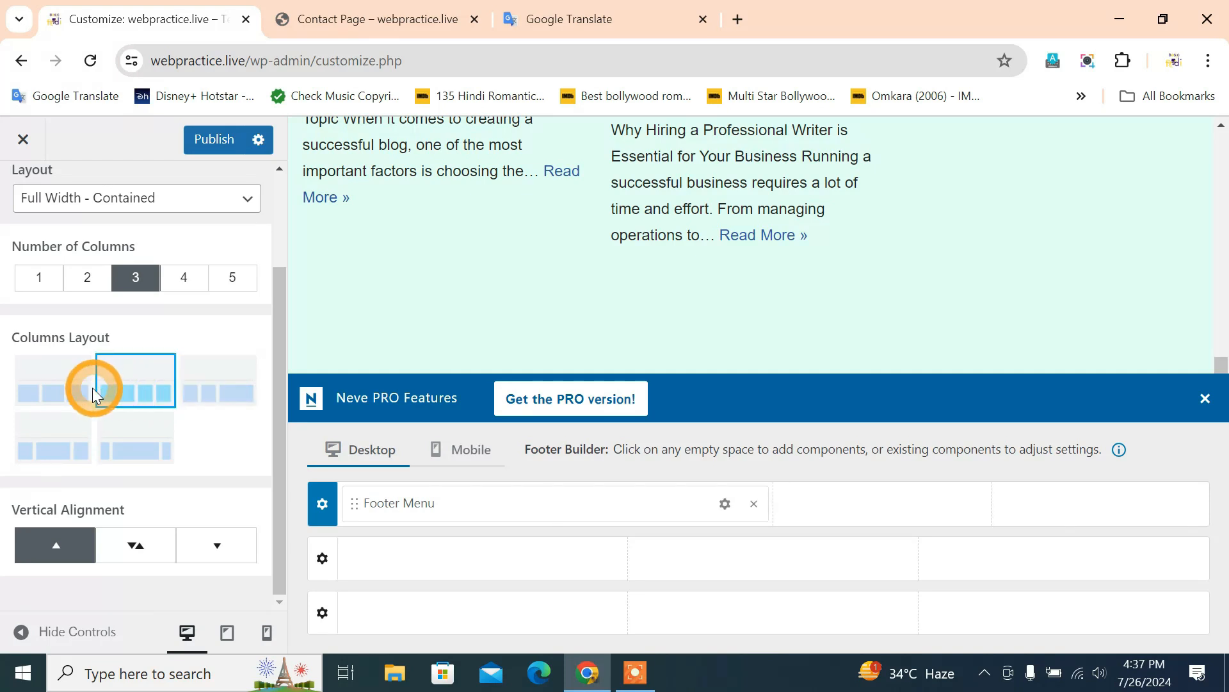
{"action": "scroll", "coordinate": [191, 549], "scroll_direction": "up", "scroll_amount": 2}
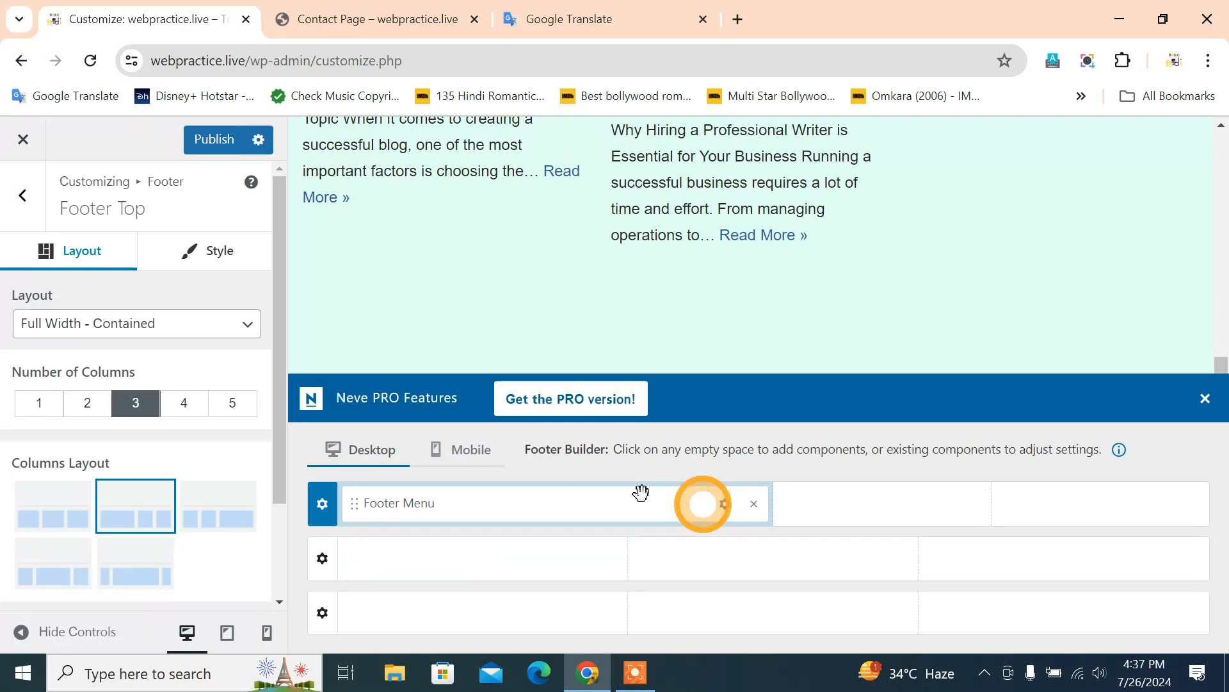
{"action": "left_click", "coordinate": [61, 509]}
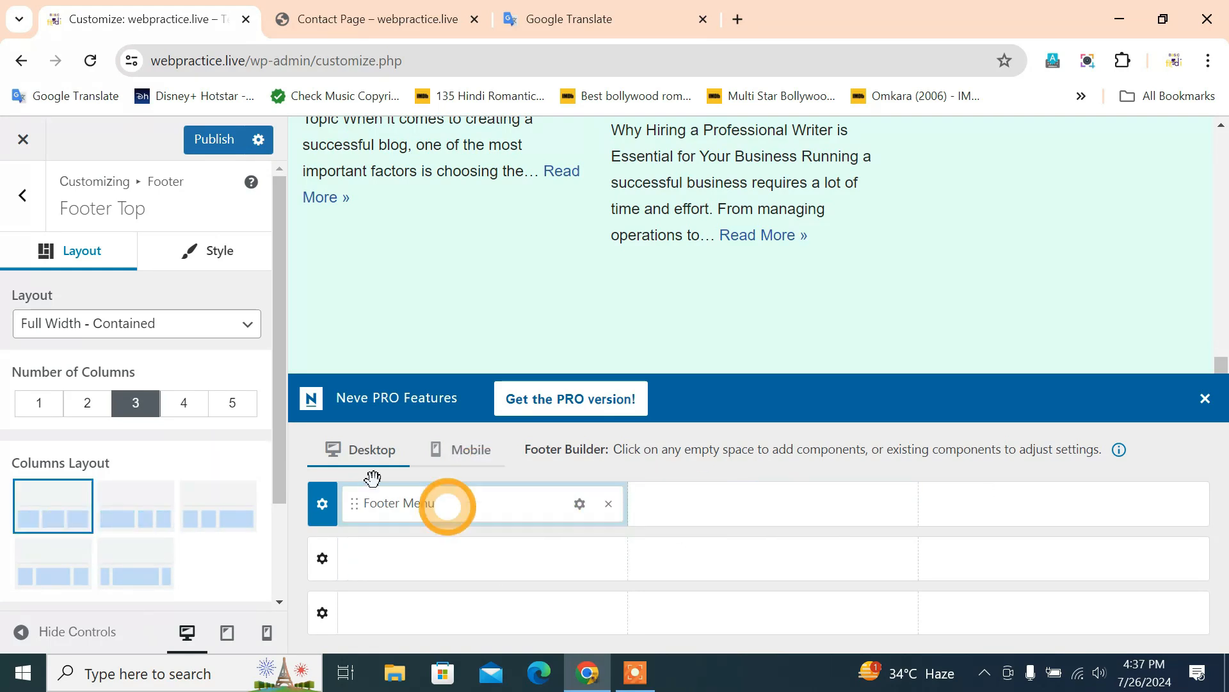
{"action": "left_click", "coordinate": [23, 195]}
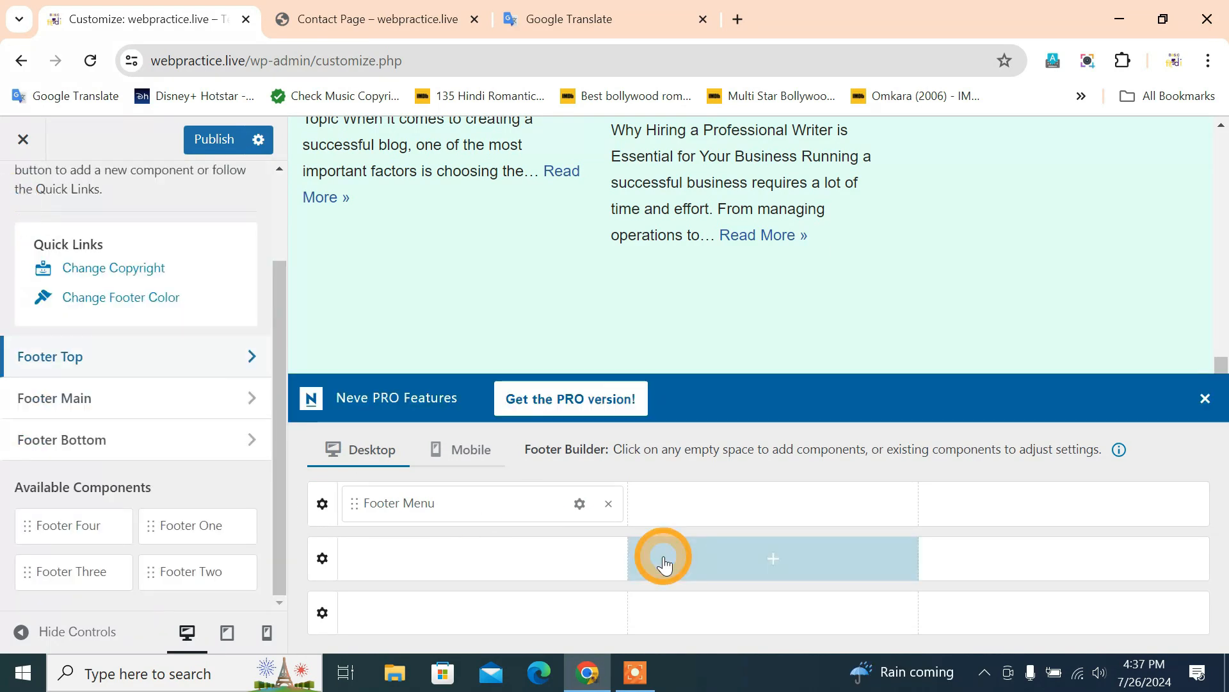
Step: Check the footer credit line at the end of the live site's home page and return to the footer customizer
{"action": "scroll", "coordinate": [128, 365], "scroll_direction": "up", "scroll_amount": 2}
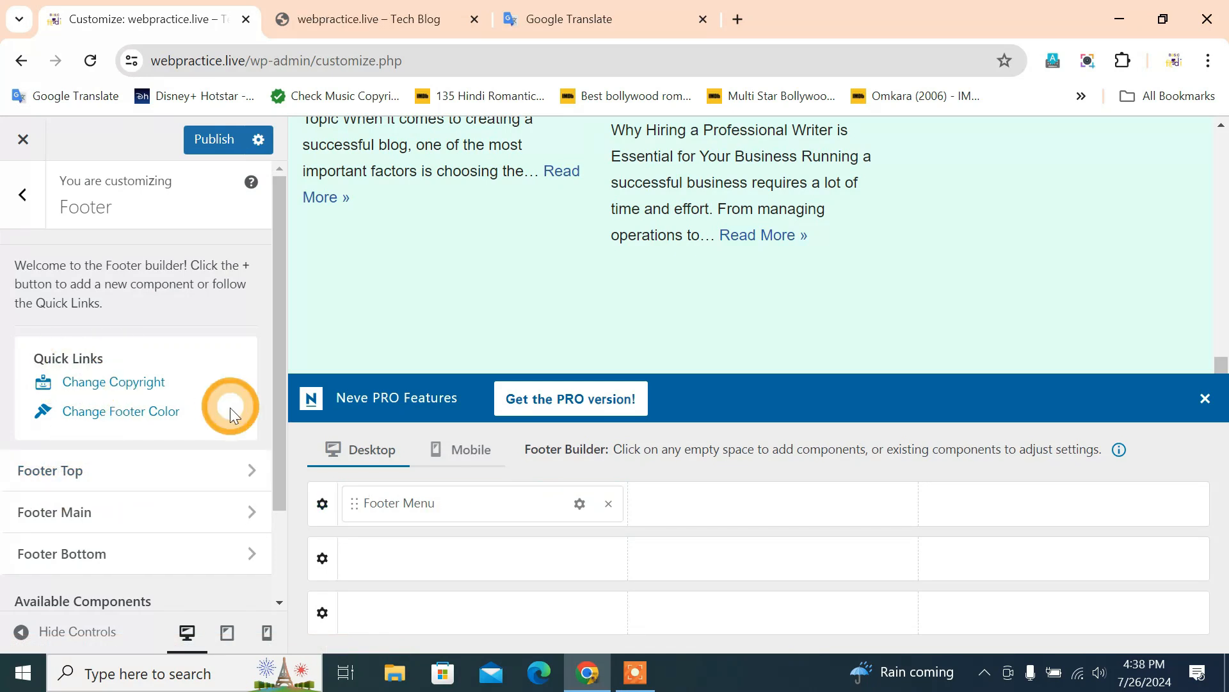
{"action": "scroll", "coordinate": [229, 407], "scroll_direction": "down", "scroll_amount": 2}
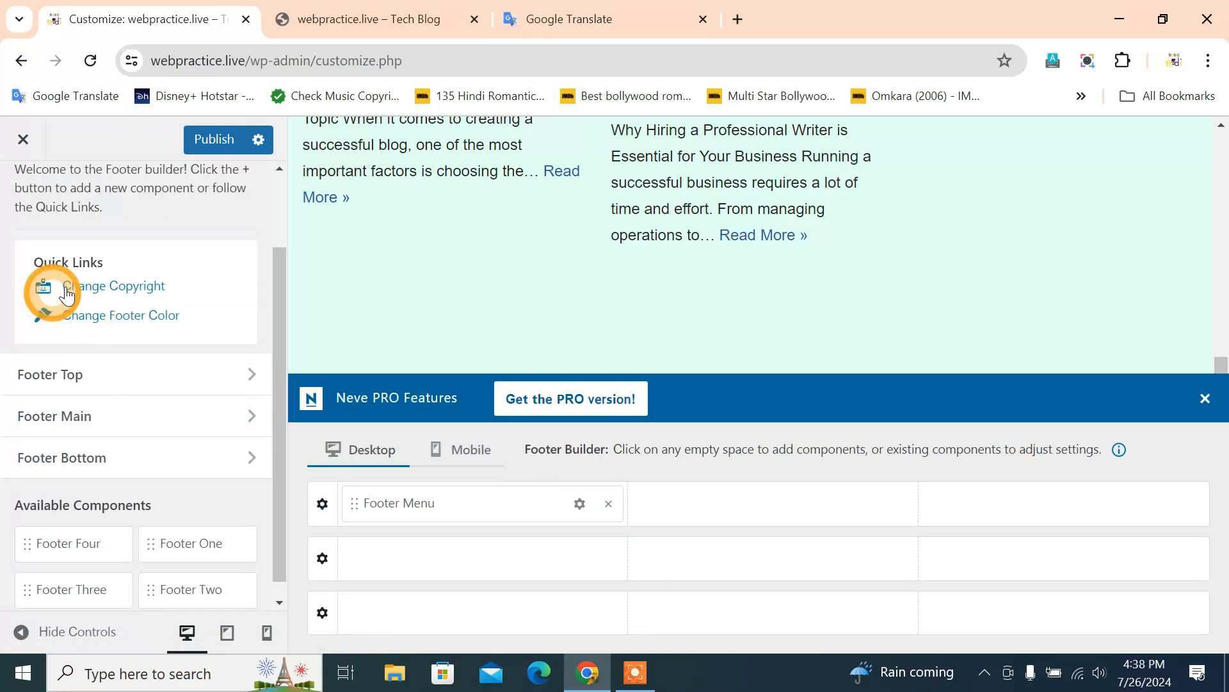
{"action": "left_click", "coordinate": [309, 25]}
{"action": "scroll", "coordinate": [333, 320], "scroll_direction": "down", "scroll_amount": 15}
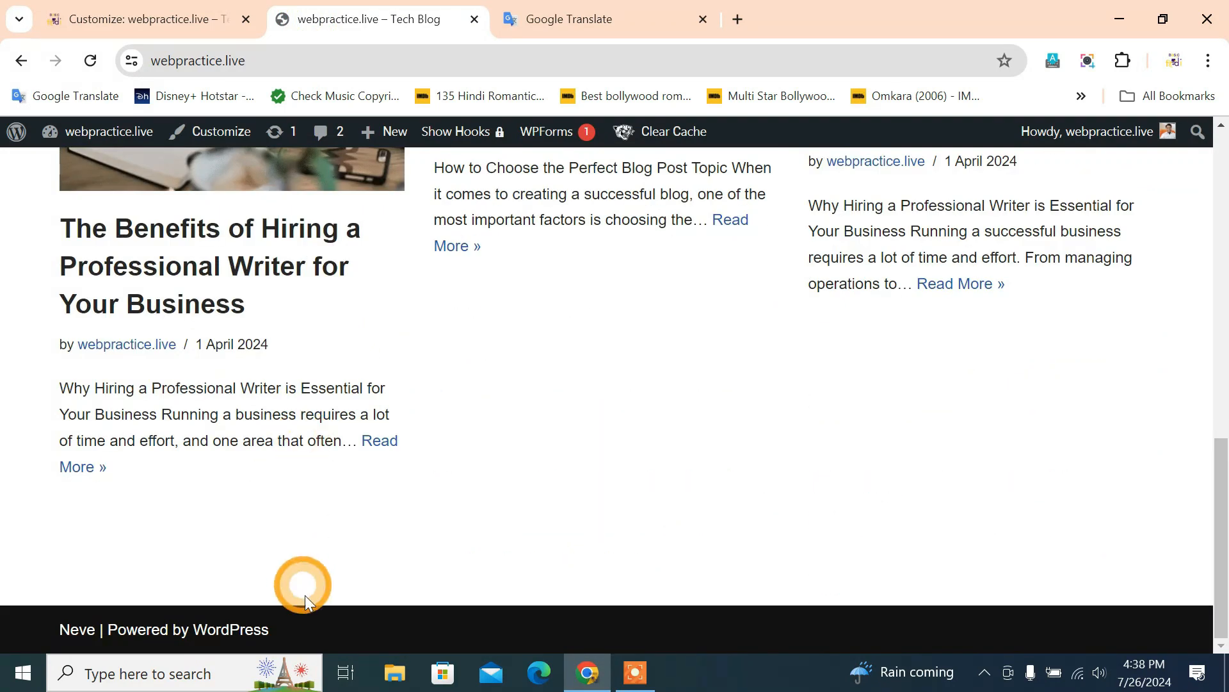
{"action": "left_click_drag", "start_coordinate": [295, 627], "coordinate": [94, 612]}
{"action": "left_click", "coordinate": [82, 9]}
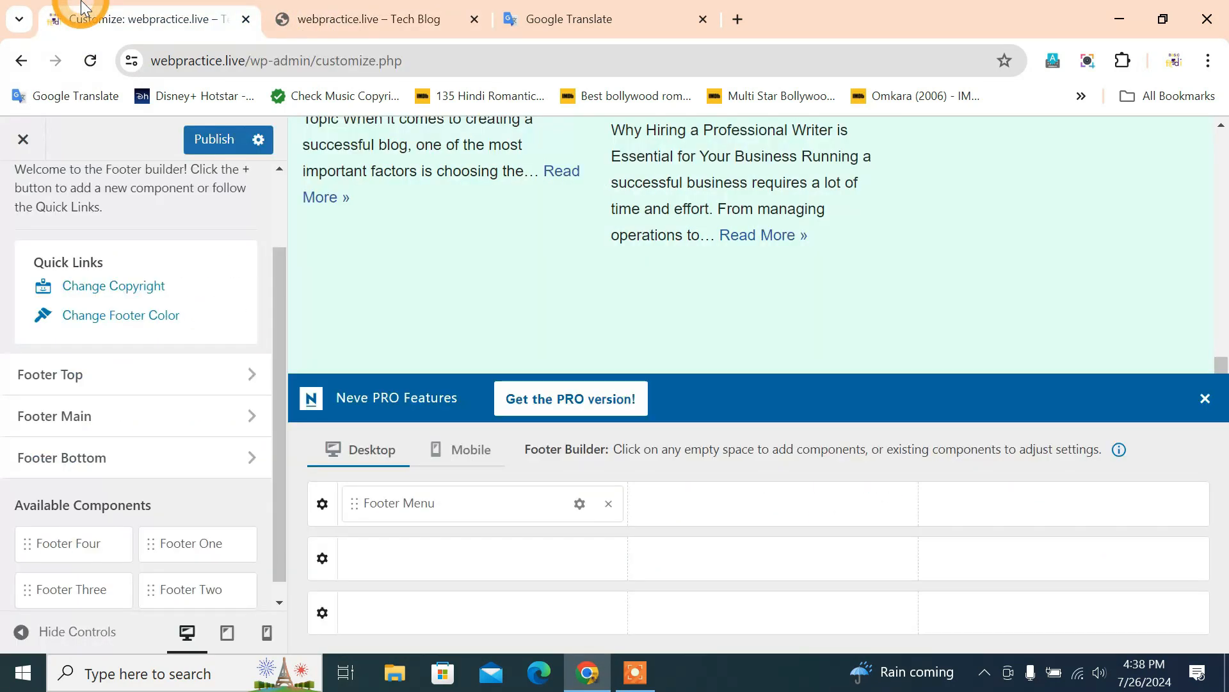
Step: Open the Footer Bottom row's settings and look over its layout options
{"action": "left_click", "coordinate": [123, 320]}
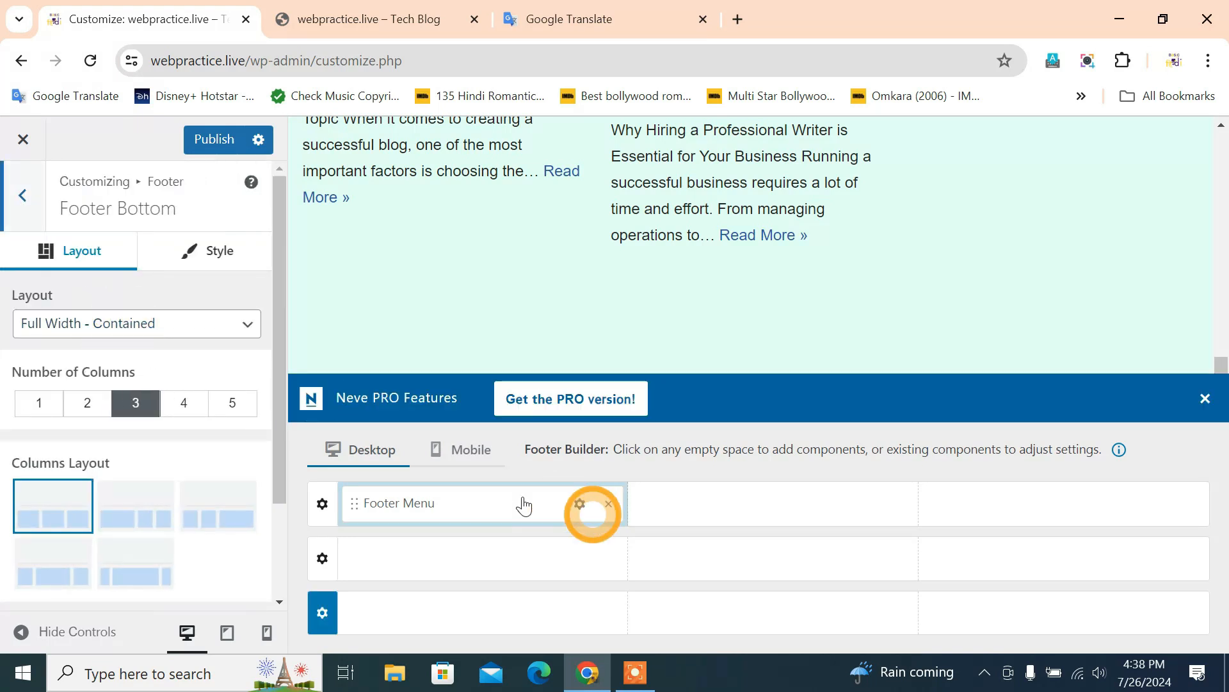
{"action": "scroll", "coordinate": [50, 477], "scroll_direction": "down", "scroll_amount": 2}
{"action": "scroll", "coordinate": [121, 524], "scroll_direction": "up", "scroll_amount": 2}
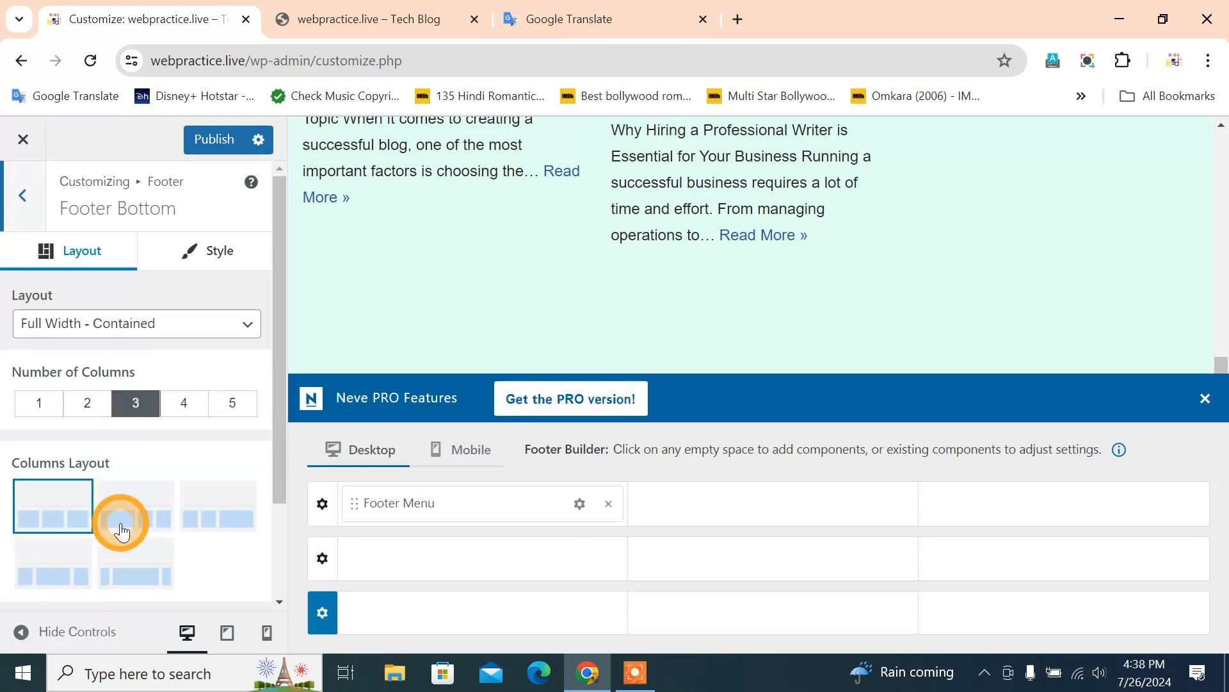
Step: Set the Footer Bottom row's background color to a dark maroon in its style settings
{"action": "left_click", "coordinate": [120, 524]}
{"action": "left_click", "coordinate": [206, 250]}
{"action": "scroll", "coordinate": [206, 385], "scroll_direction": "down", "scroll_amount": 3}
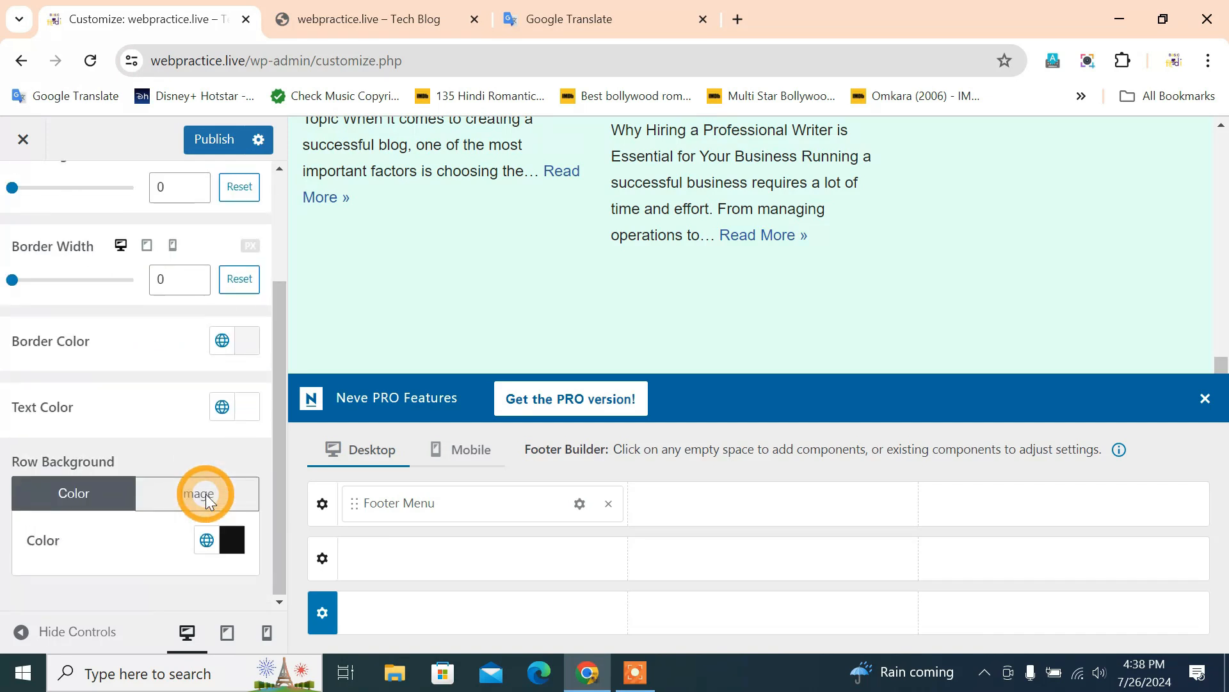
{"action": "left_click", "coordinate": [232, 539]}
{"action": "left_click_drag", "start_coordinate": [337, 261], "coordinate": [408, 323]}
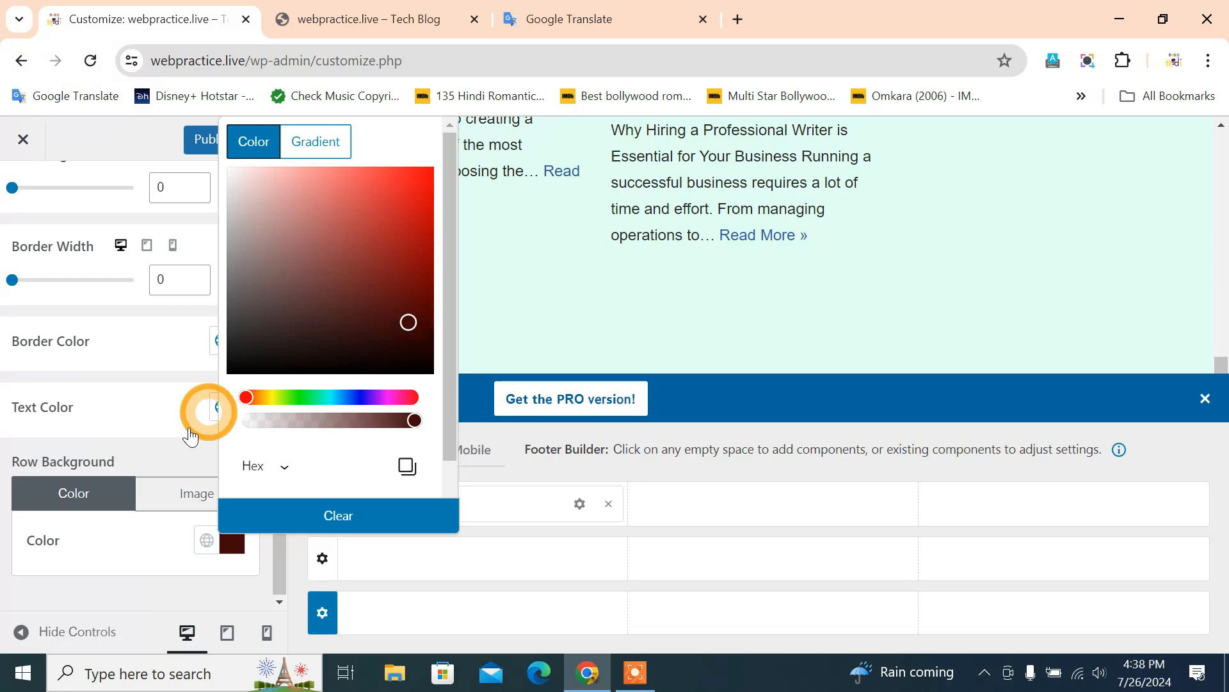
{"action": "left_click", "coordinate": [166, 413]}
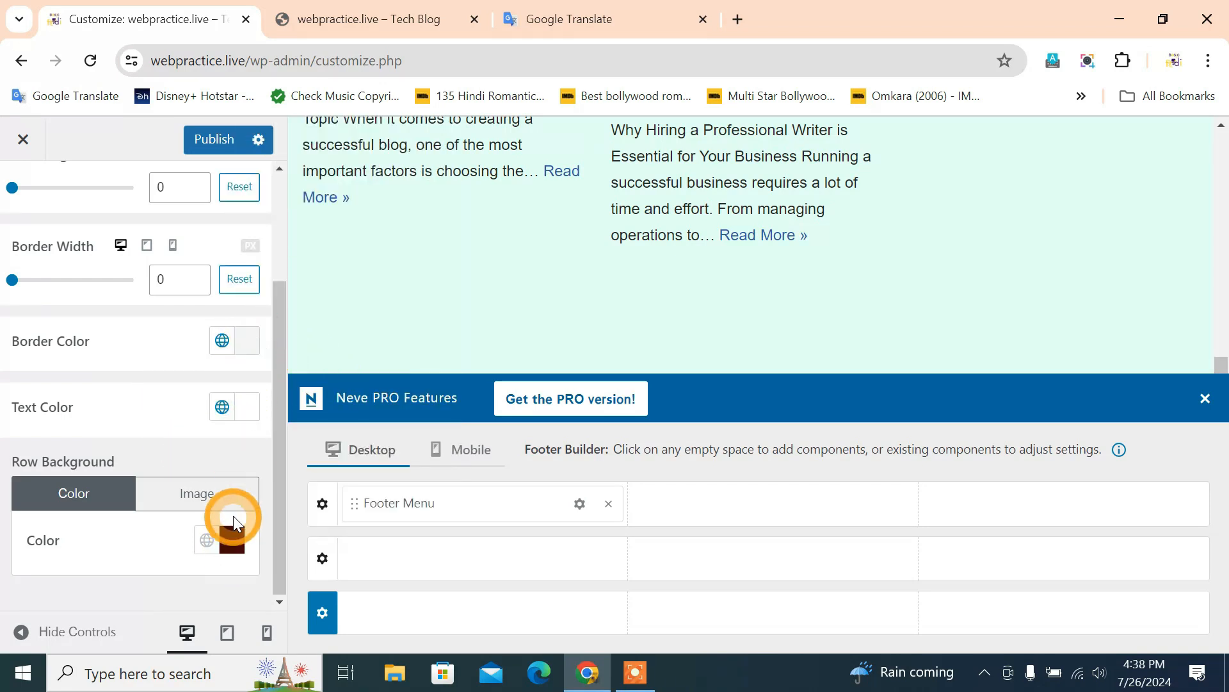
Step: View the Footer Bottom row's border color options and set the row's text color to teal
{"action": "left_click", "coordinate": [253, 343]}
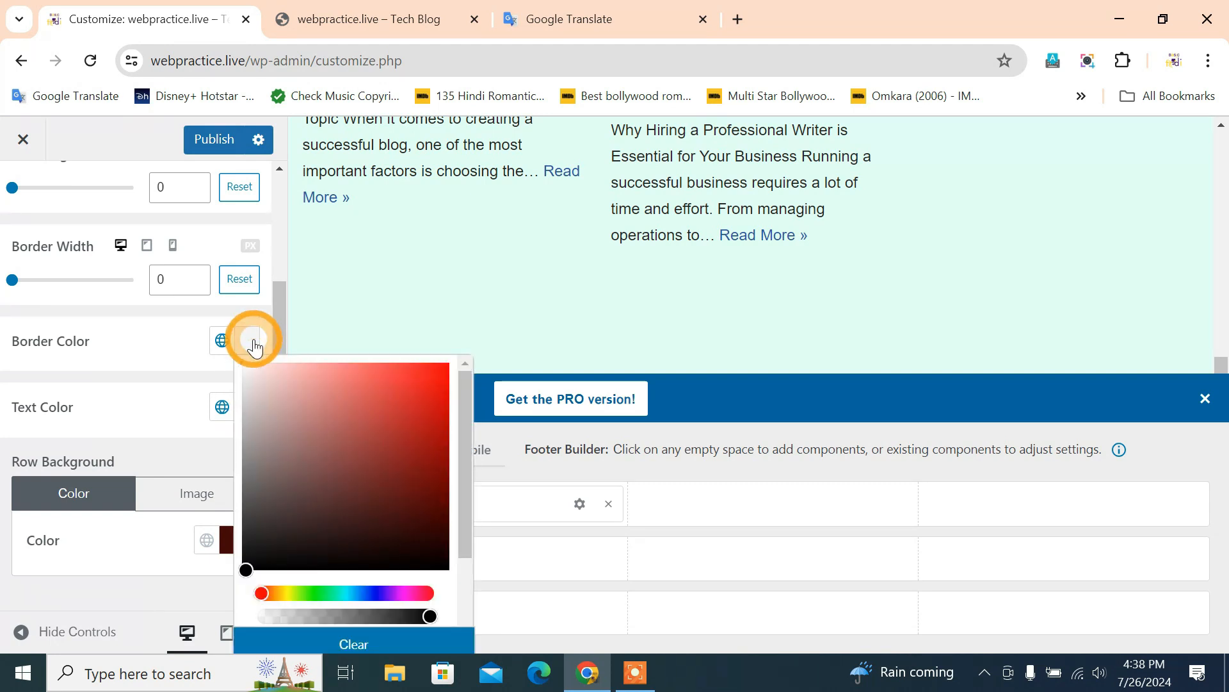
{"action": "left_click", "coordinate": [144, 578]}
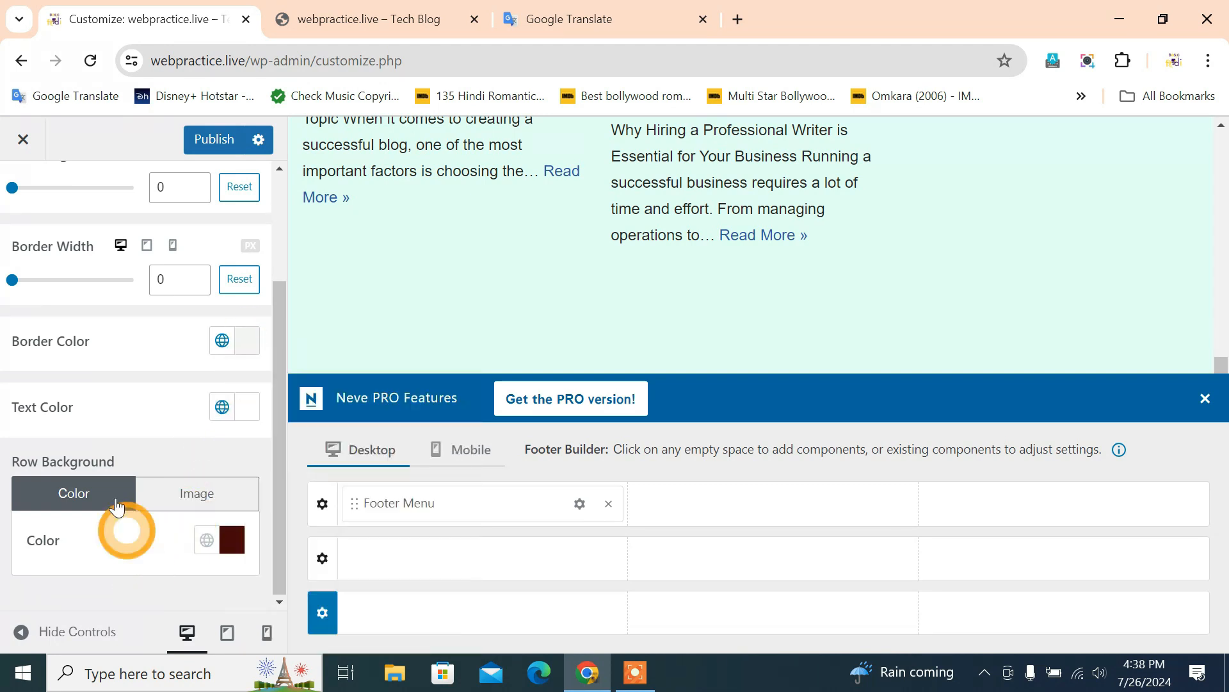
{"action": "left_click", "coordinate": [249, 407]}
{"action": "left_click", "coordinate": [318, 276]}
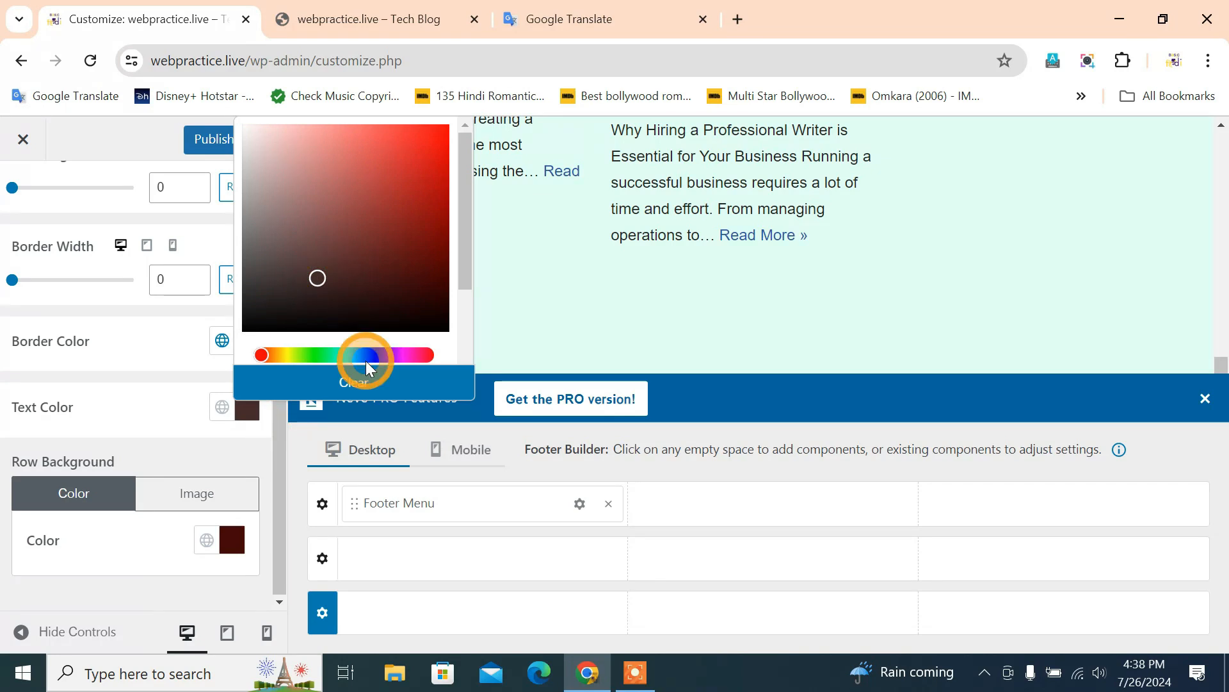
{"action": "left_click_drag", "start_coordinate": [366, 360], "coordinate": [345, 351]}
{"action": "left_click", "coordinate": [176, 404]}
Step: Leave the footer settings and open the site's Colors & Background settings
{"action": "left_click", "coordinate": [579, 505]}
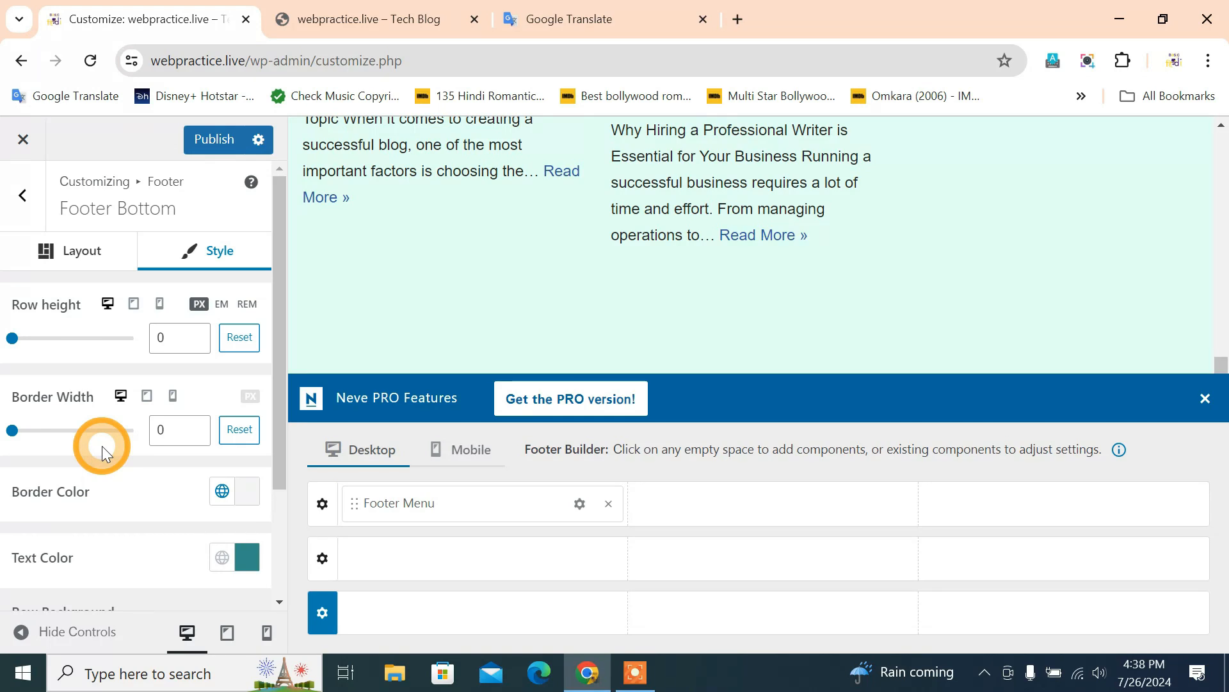
{"action": "left_click", "coordinate": [24, 198]}
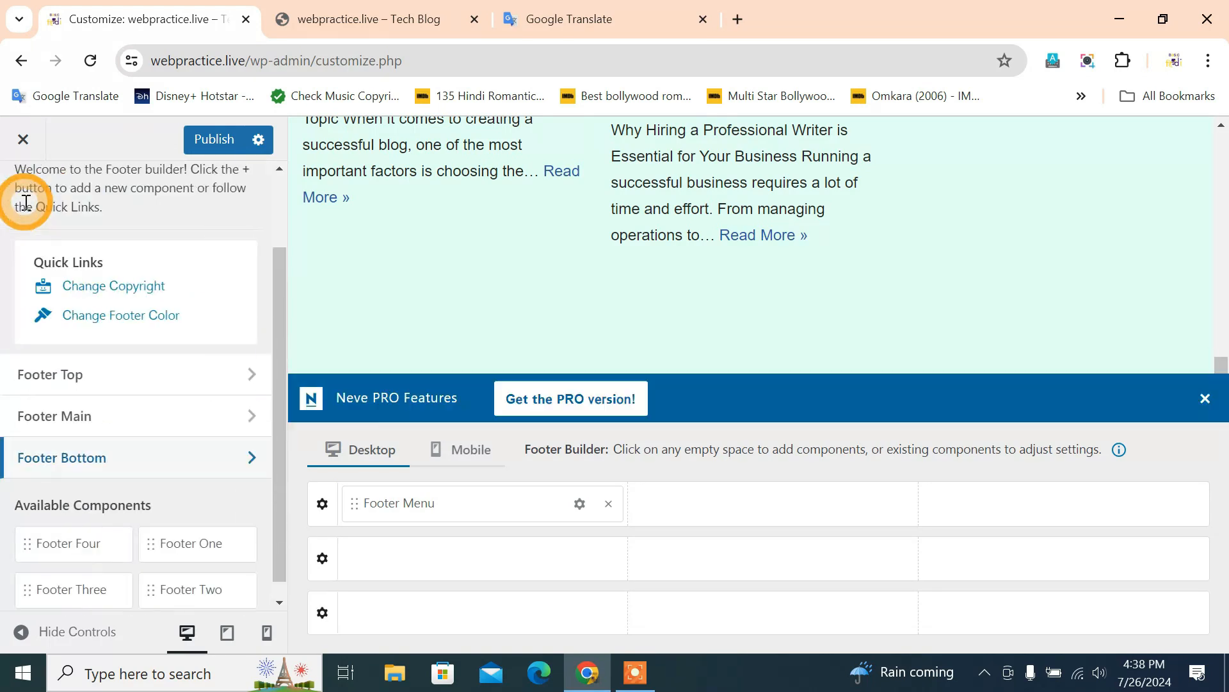
{"action": "scroll", "coordinate": [46, 192], "scroll_direction": "up", "scroll_amount": 3}
{"action": "left_click", "coordinate": [28, 182]}
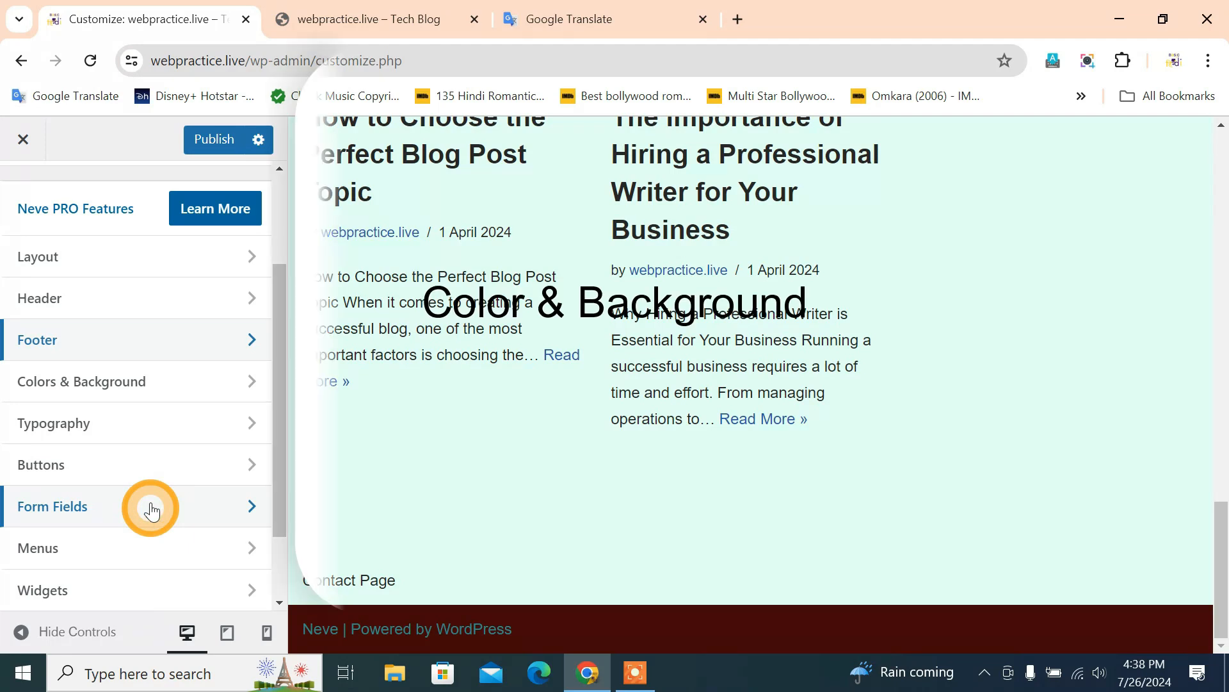
{"action": "left_click", "coordinate": [195, 385]}
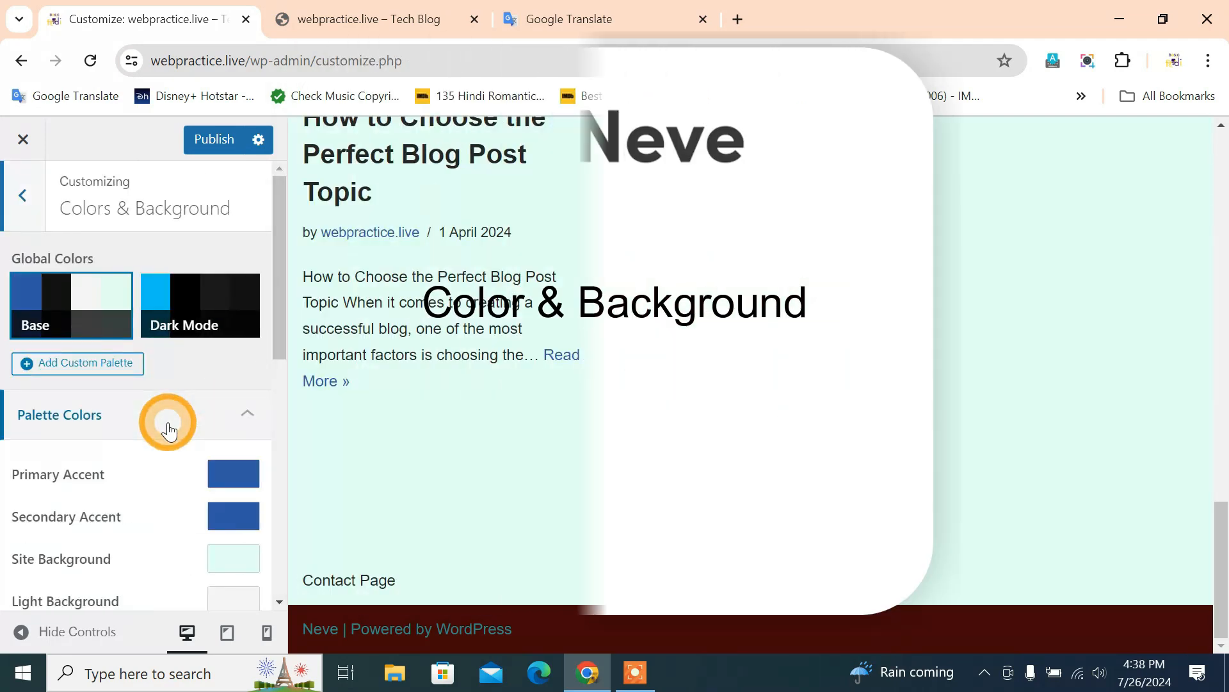
Step: Examine the Base palette's color entries and the headings, backgrounds and Read More links in the home page preview
{"action": "scroll", "coordinate": [338, 516], "scroll_direction": "up", "scroll_amount": 8}
{"action": "scroll", "coordinate": [338, 516], "scroll_direction": "up", "scroll_amount": 7}
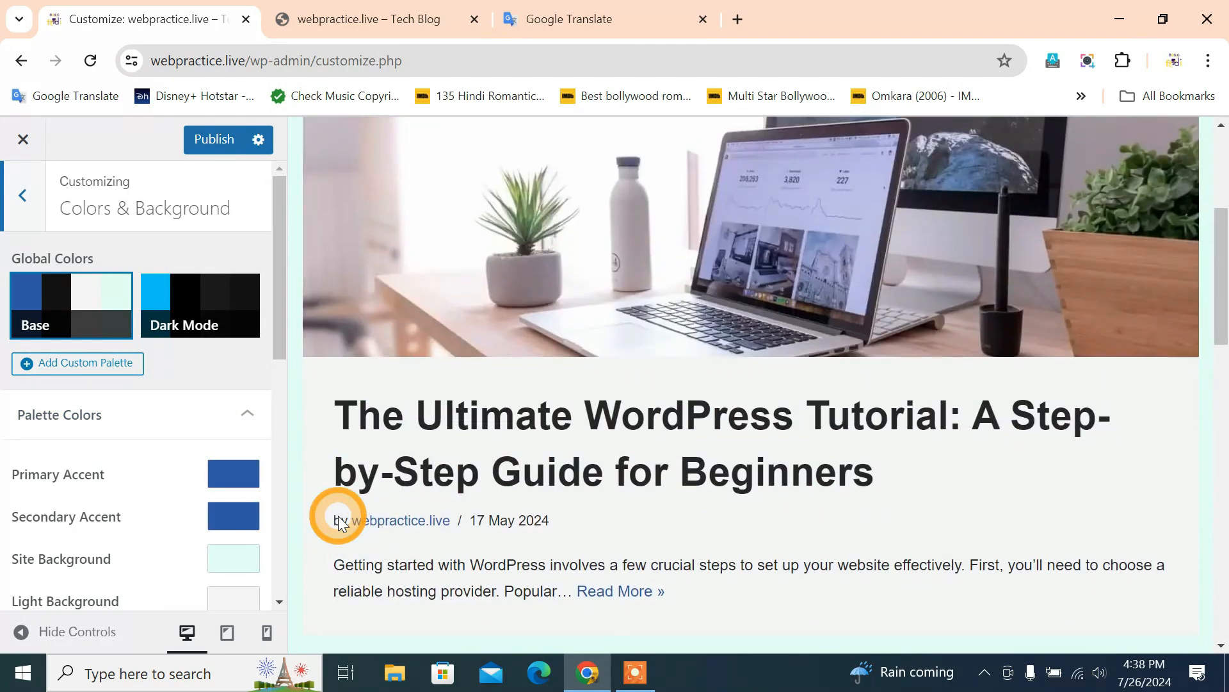
{"action": "scroll", "coordinate": [338, 516], "scroll_direction": "down", "scroll_amount": 2}
{"action": "scroll", "coordinate": [152, 468], "scroll_direction": "down", "scroll_amount": 2}
{"action": "scroll", "coordinate": [152, 468], "scroll_direction": "up", "scroll_amount": 1}
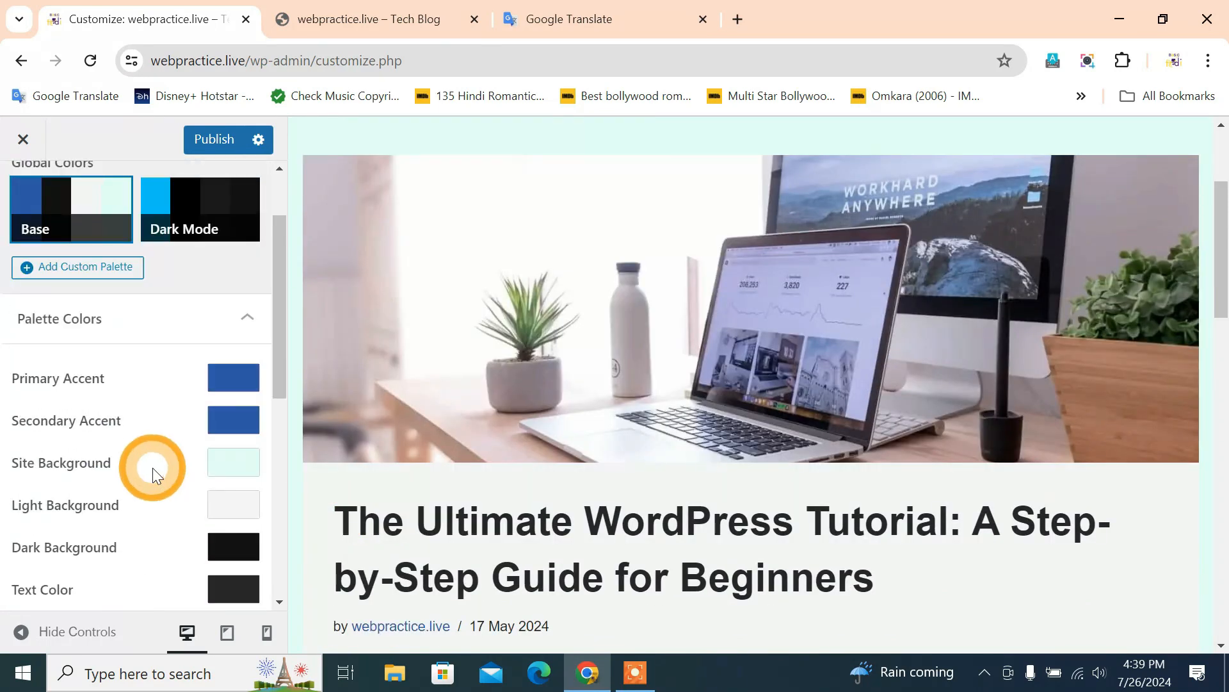
{"action": "scroll", "coordinate": [152, 468], "scroll_direction": "down", "scroll_amount": 2}
{"action": "scroll", "coordinate": [355, 432], "scroll_direction": "down", "scroll_amount": 4}
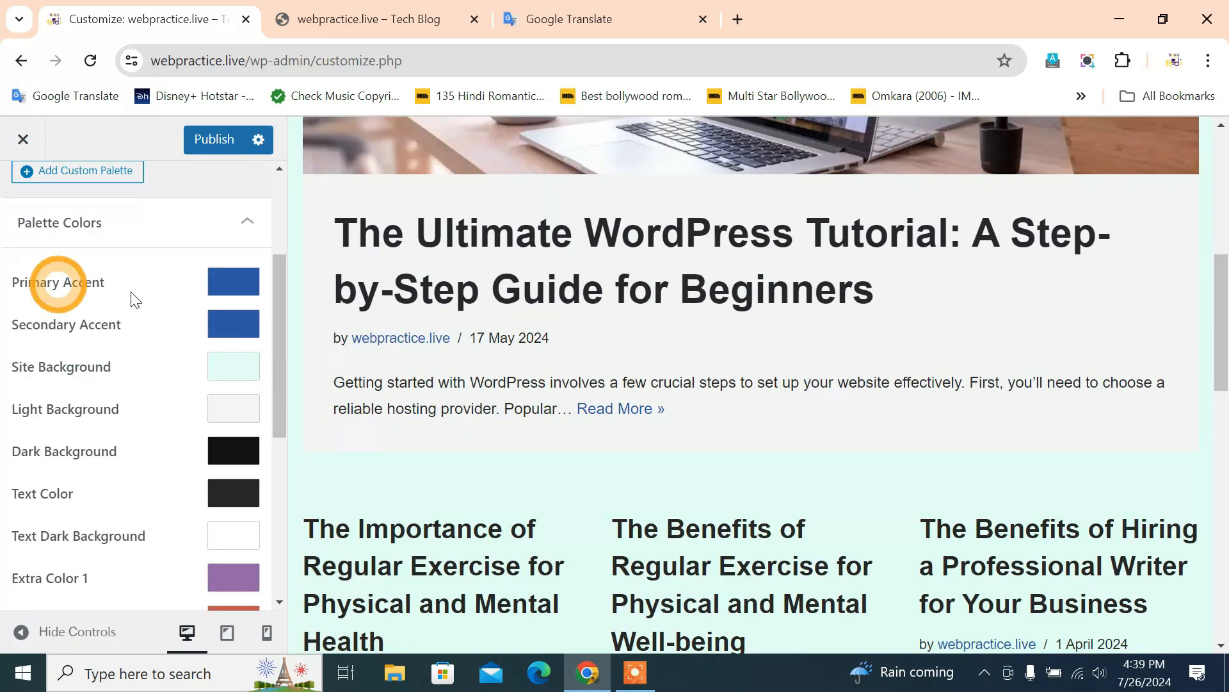
{"action": "scroll", "coordinate": [786, 440], "scroll_direction": "down", "scroll_amount": 4}
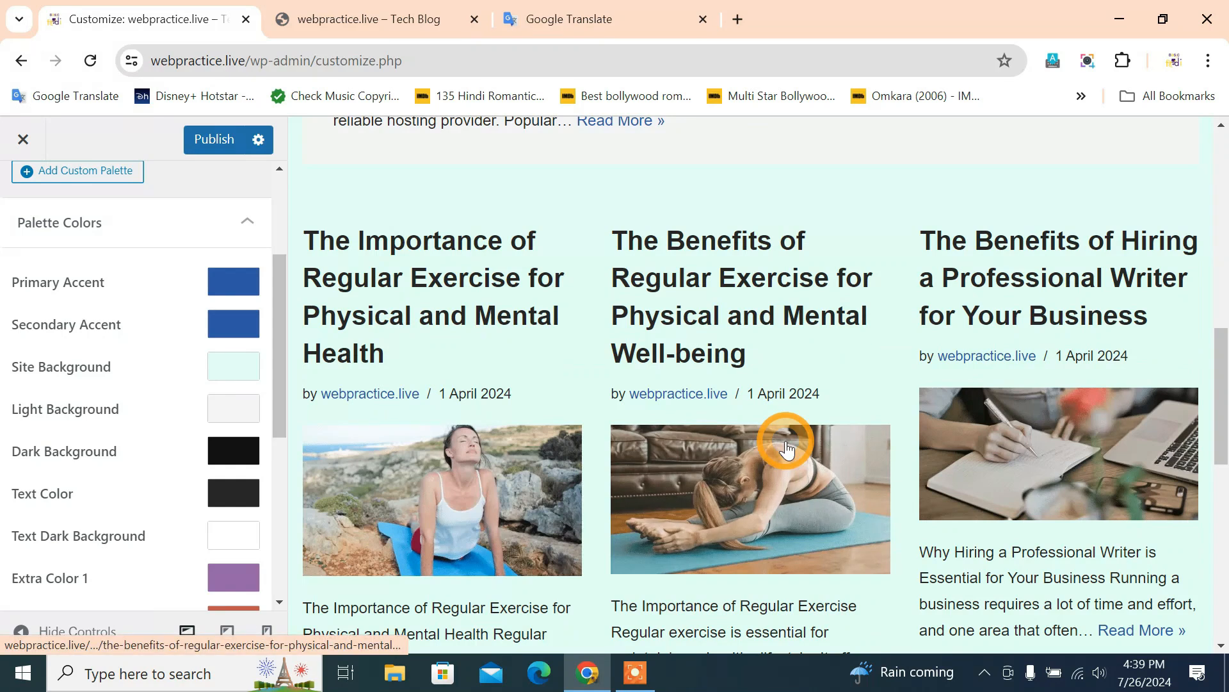
{"action": "scroll", "coordinate": [448, 429], "scroll_direction": "down", "scroll_amount": 3}
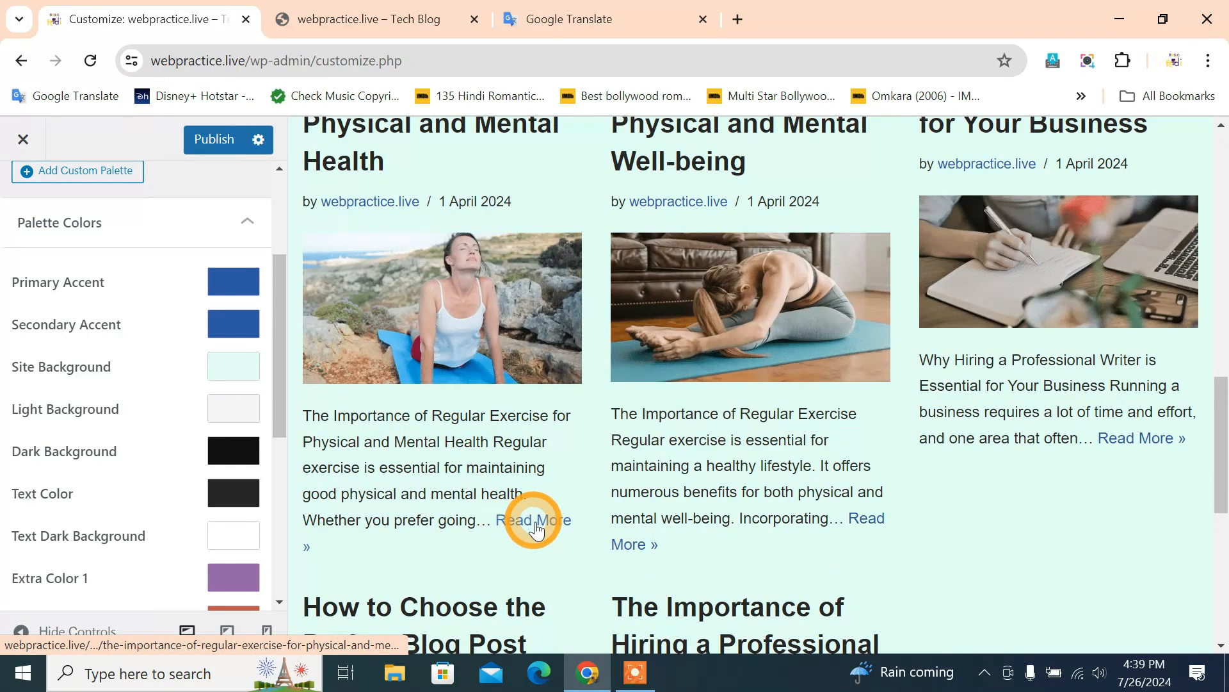
Step: Change the palette's Primary Accent color to an olive yellow
{"action": "left_click", "coordinate": [242, 291]}
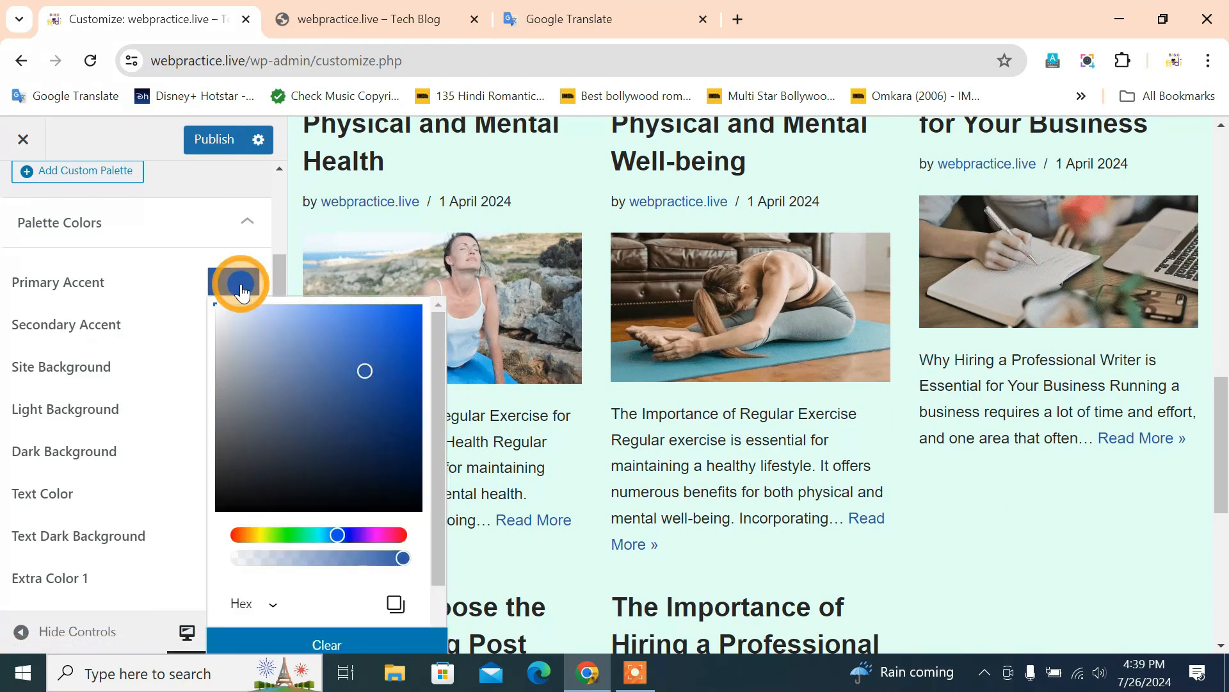
{"action": "left_click", "coordinate": [304, 534]}
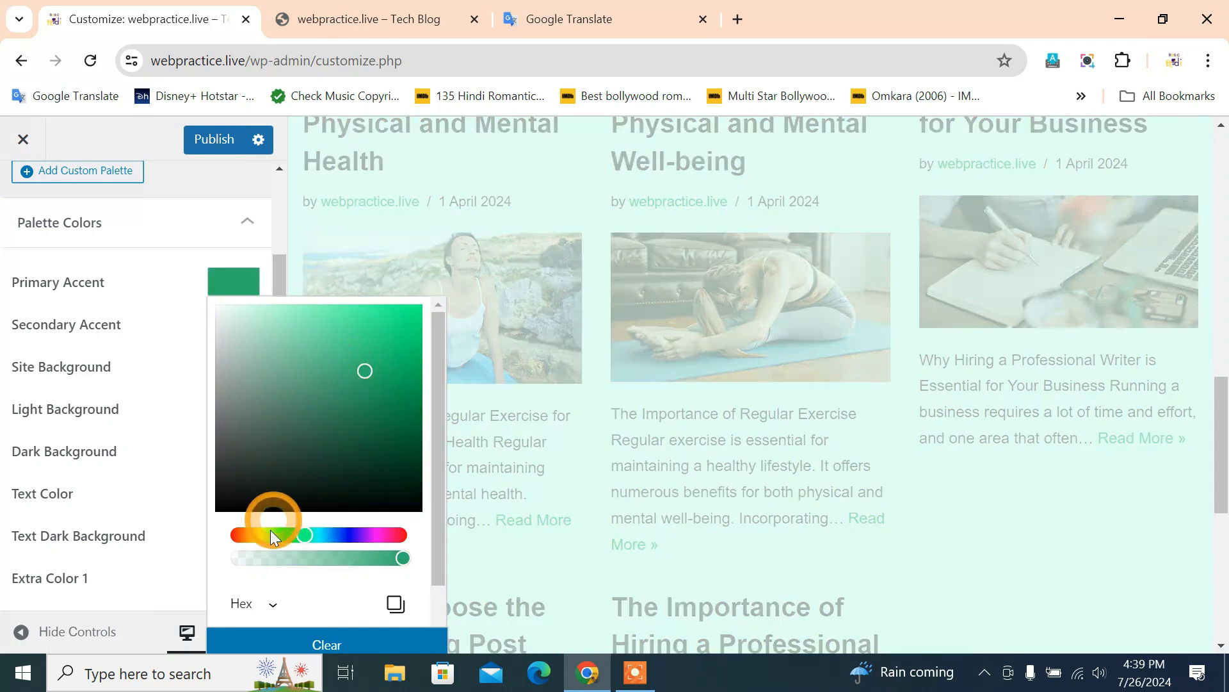
{"action": "left_click", "coordinate": [262, 534]}
{"action": "left_click", "coordinate": [375, 366]}
{"action": "left_click_drag", "start_coordinate": [375, 360], "coordinate": [384, 352]}
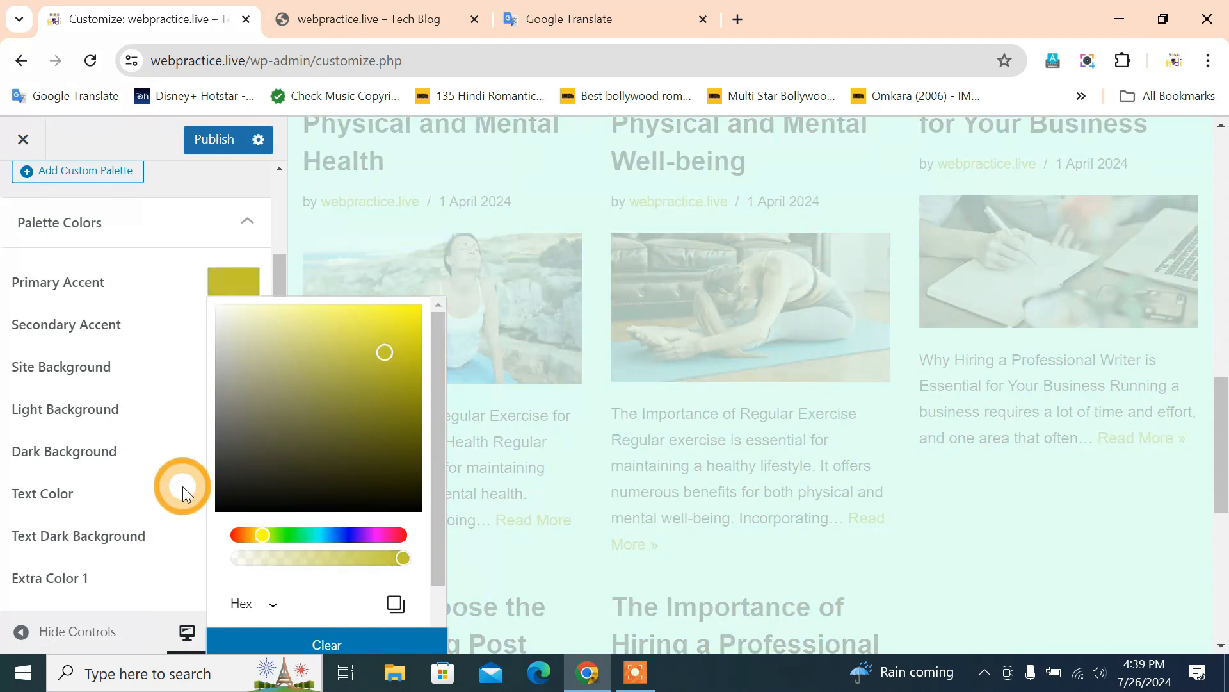
{"action": "left_click", "coordinate": [182, 486]}
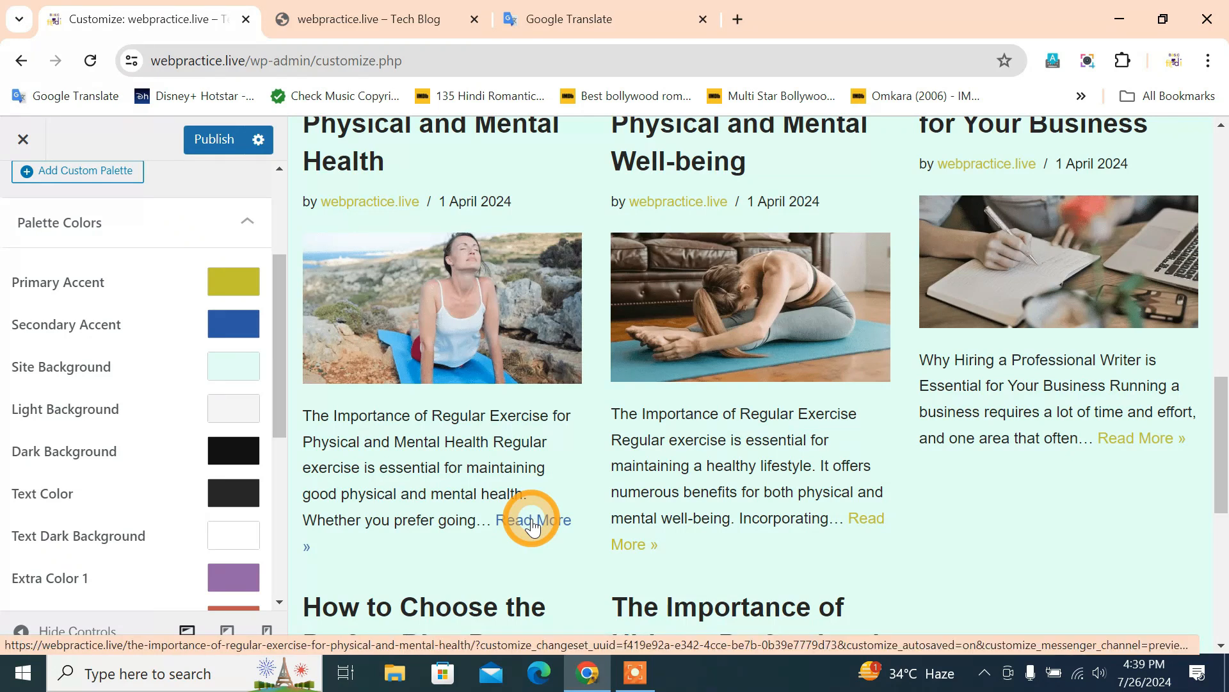
Step: Change the palette's Secondary Accent color to bright red
{"action": "left_click", "coordinate": [238, 323]}
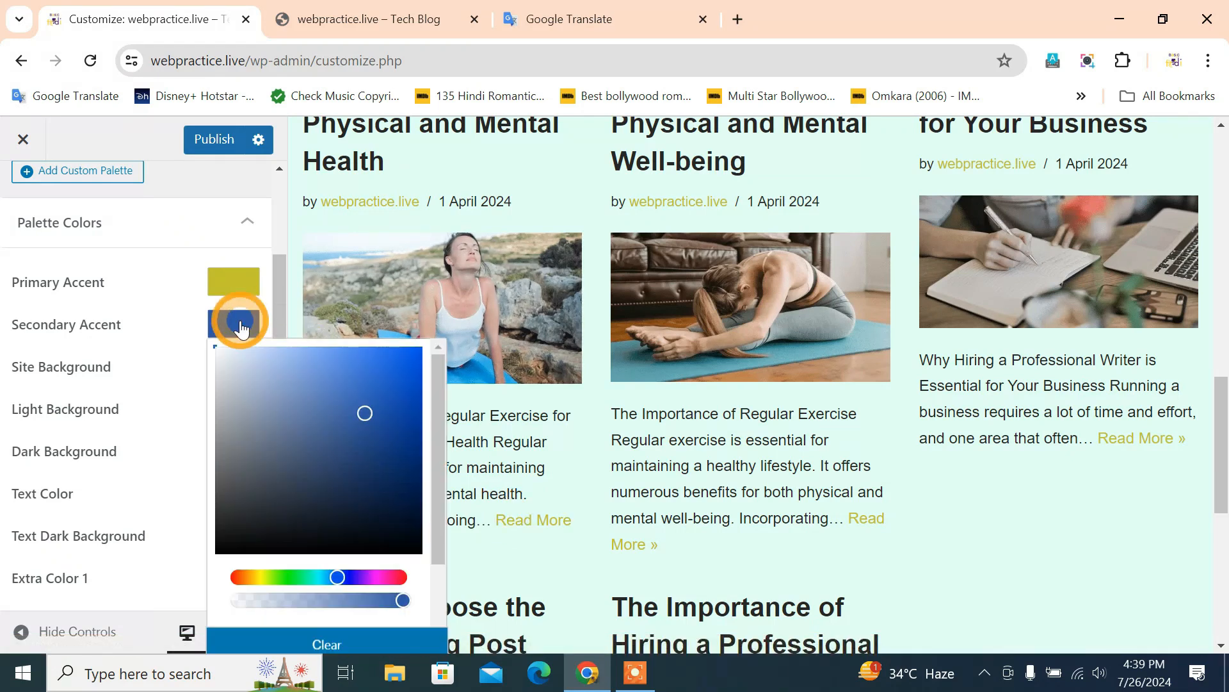
{"action": "left_click", "coordinate": [235, 577]}
{"action": "left_click", "coordinate": [409, 358]}
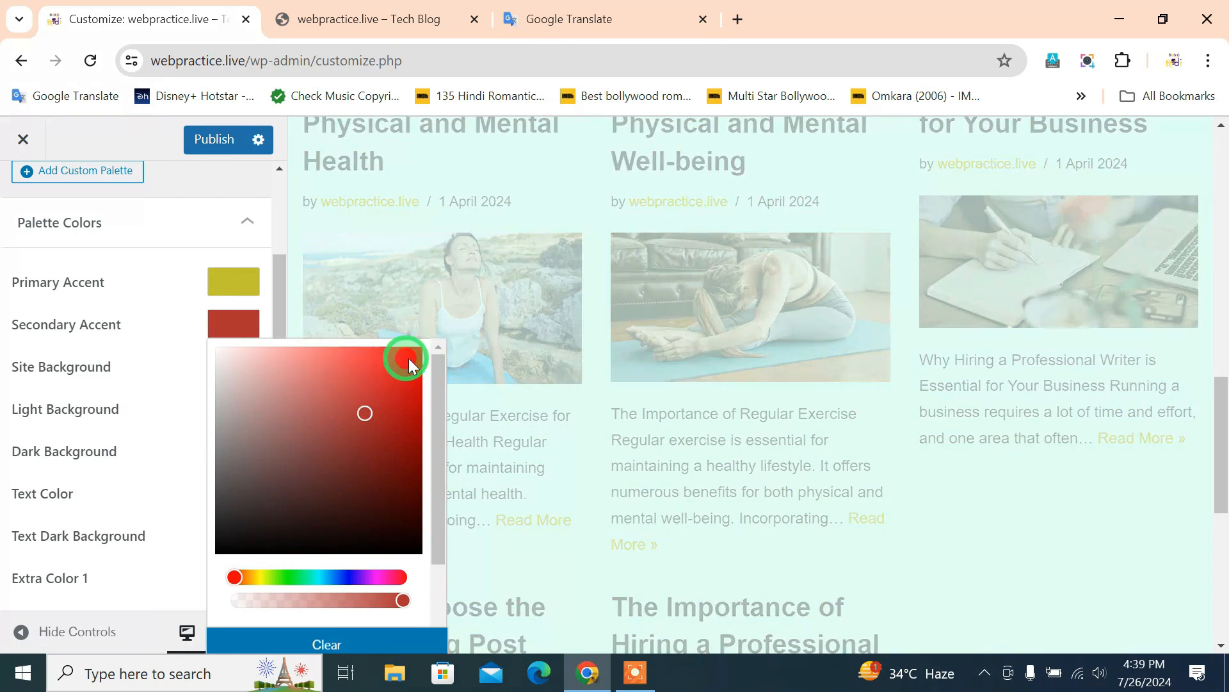
{"action": "left_click", "coordinate": [186, 372]}
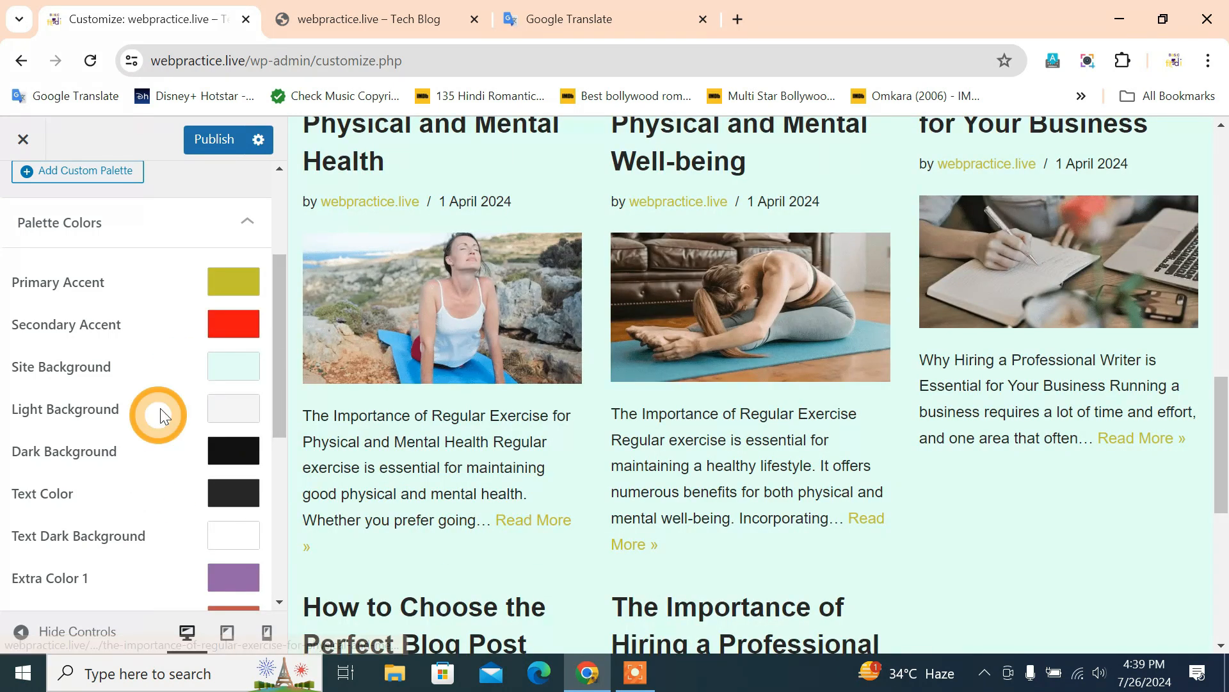
Step: Change the palette's Site Background color to a very pale yellow-green
{"action": "scroll", "coordinate": [431, 513], "scroll_direction": "down", "scroll_amount": 1}
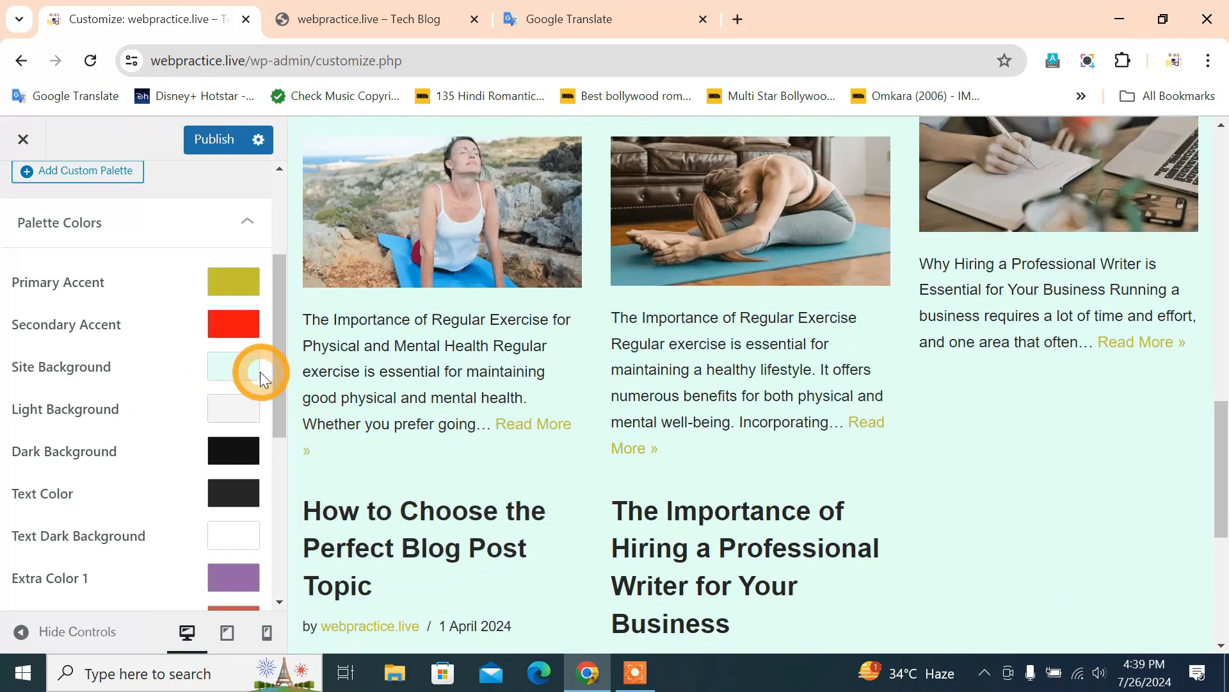
{"action": "left_click", "coordinate": [252, 375]}
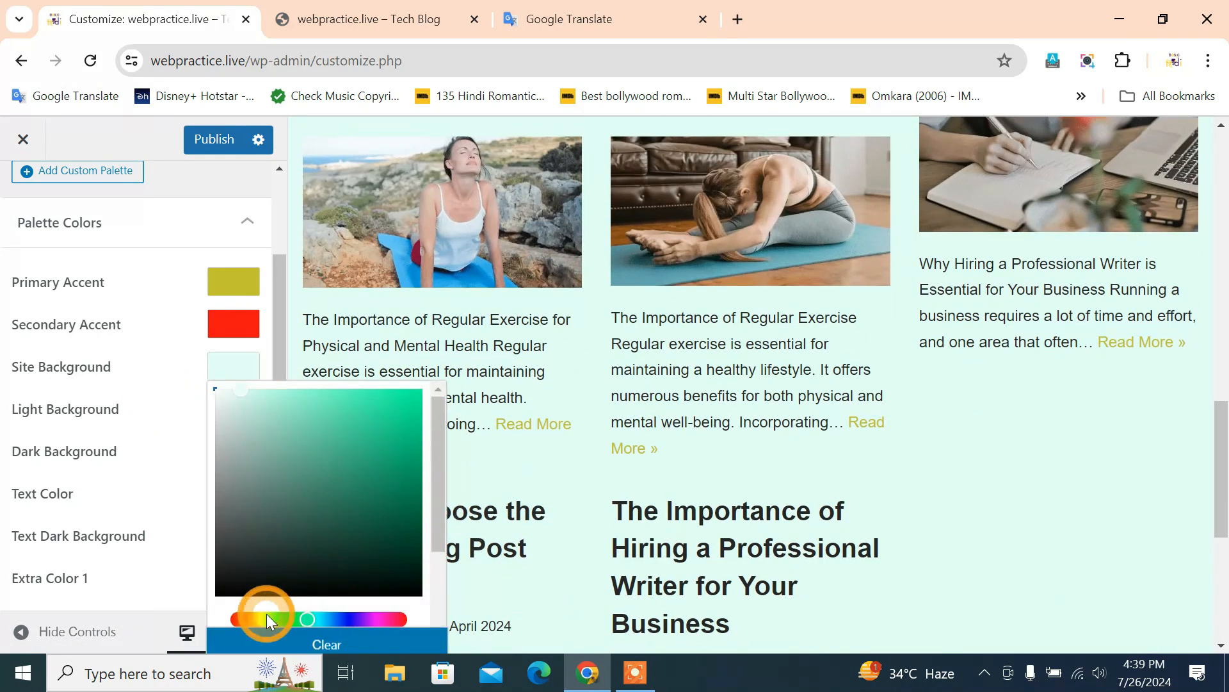
{"action": "left_click", "coordinate": [266, 616]}
{"action": "left_click", "coordinate": [295, 442]}
{"action": "left_click", "coordinate": [287, 418]}
{"action": "left_click", "coordinate": [249, 392]}
{"action": "left_click", "coordinate": [240, 386]}
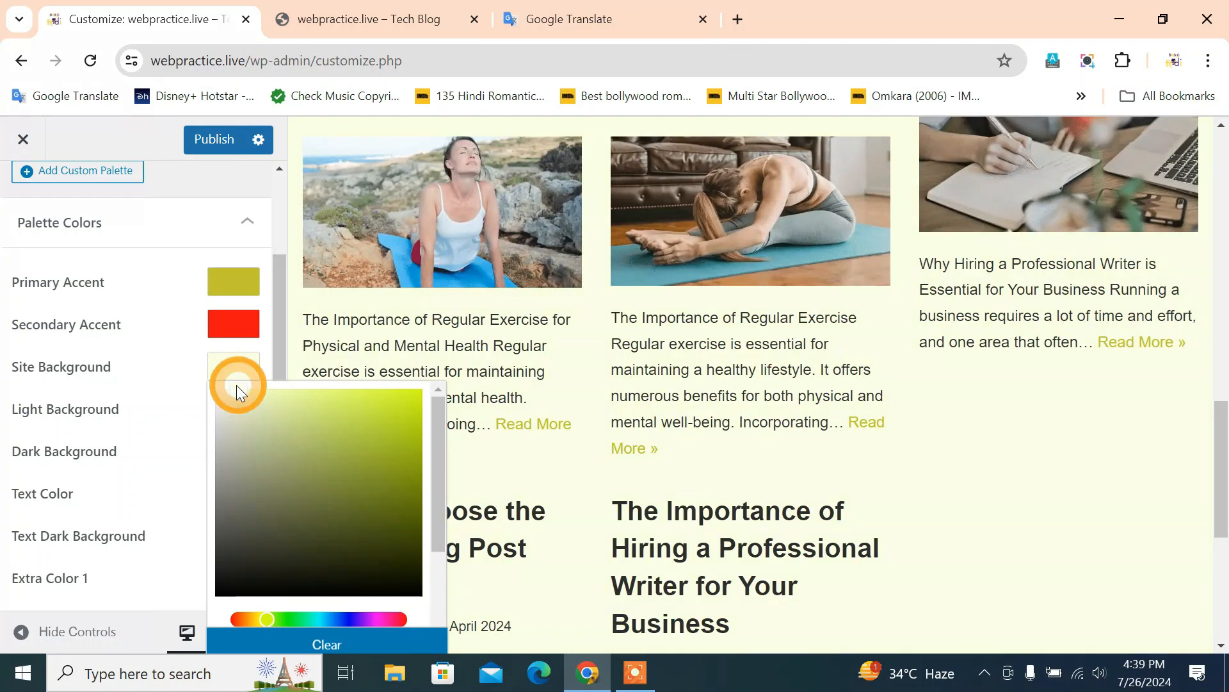
{"action": "left_click", "coordinate": [161, 441]}
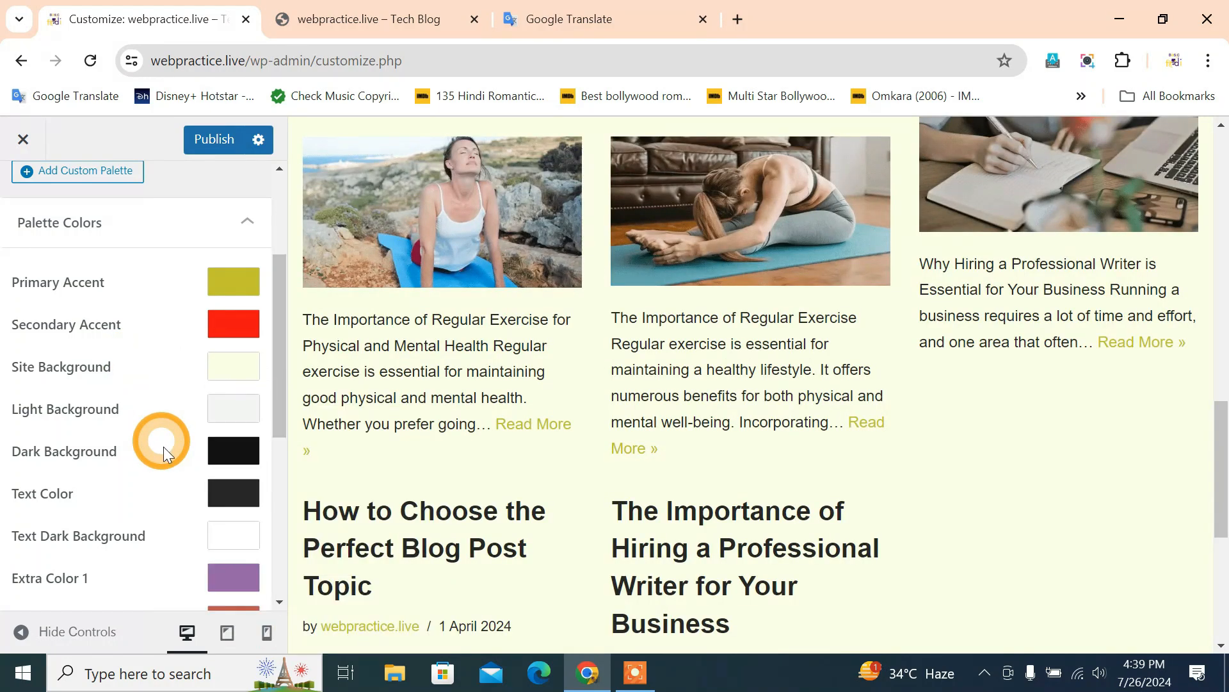
Step: Try blue for the palette's Light Background color and settle on a light gray
{"action": "scroll", "coordinate": [461, 486], "scroll_direction": "down", "scroll_amount": 3}
{"action": "scroll", "coordinate": [461, 486], "scroll_direction": "up", "scroll_amount": 3}
{"action": "scroll", "coordinate": [461, 502], "scroll_direction": "up", "scroll_amount": 8}
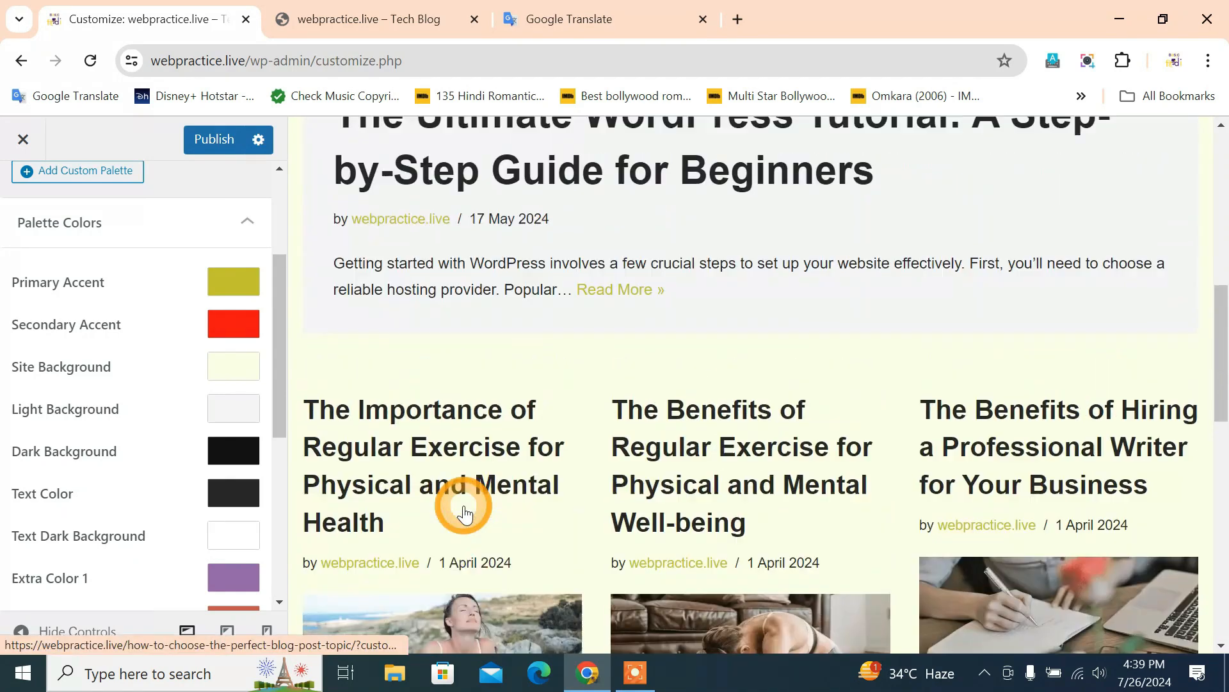
{"action": "scroll", "coordinate": [456, 508], "scroll_direction": "down", "scroll_amount": 3}
{"action": "left_click", "coordinate": [211, 421]}
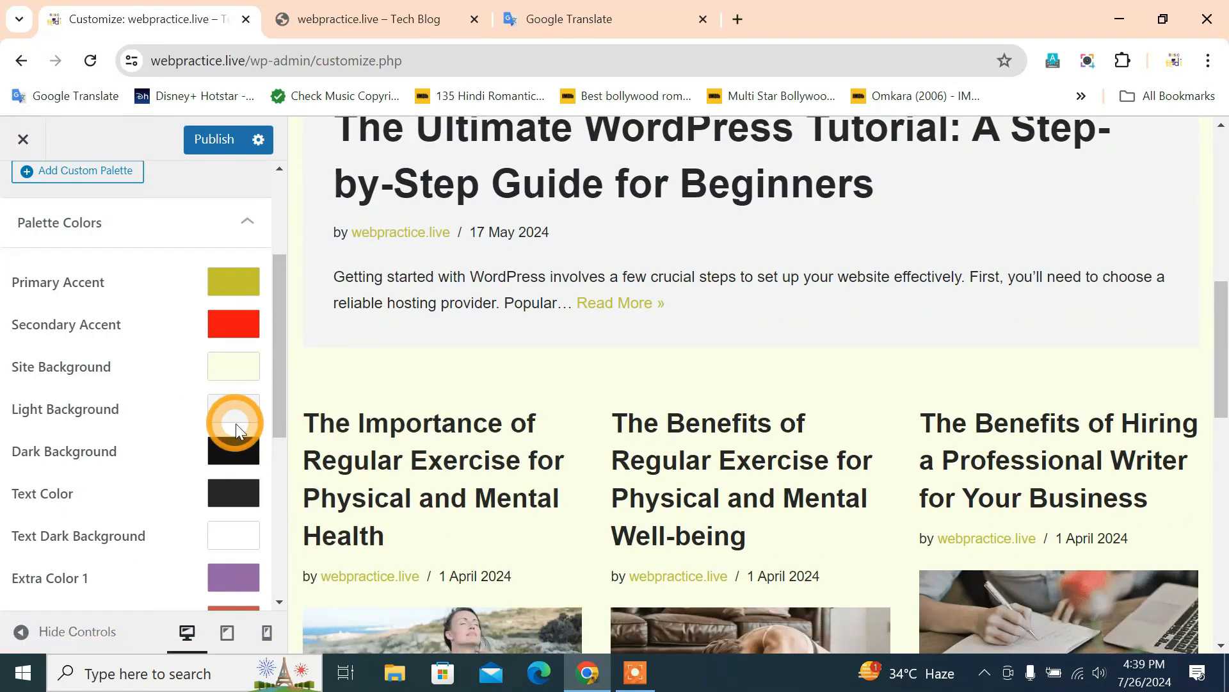
{"action": "left_click", "coordinate": [382, 251]}
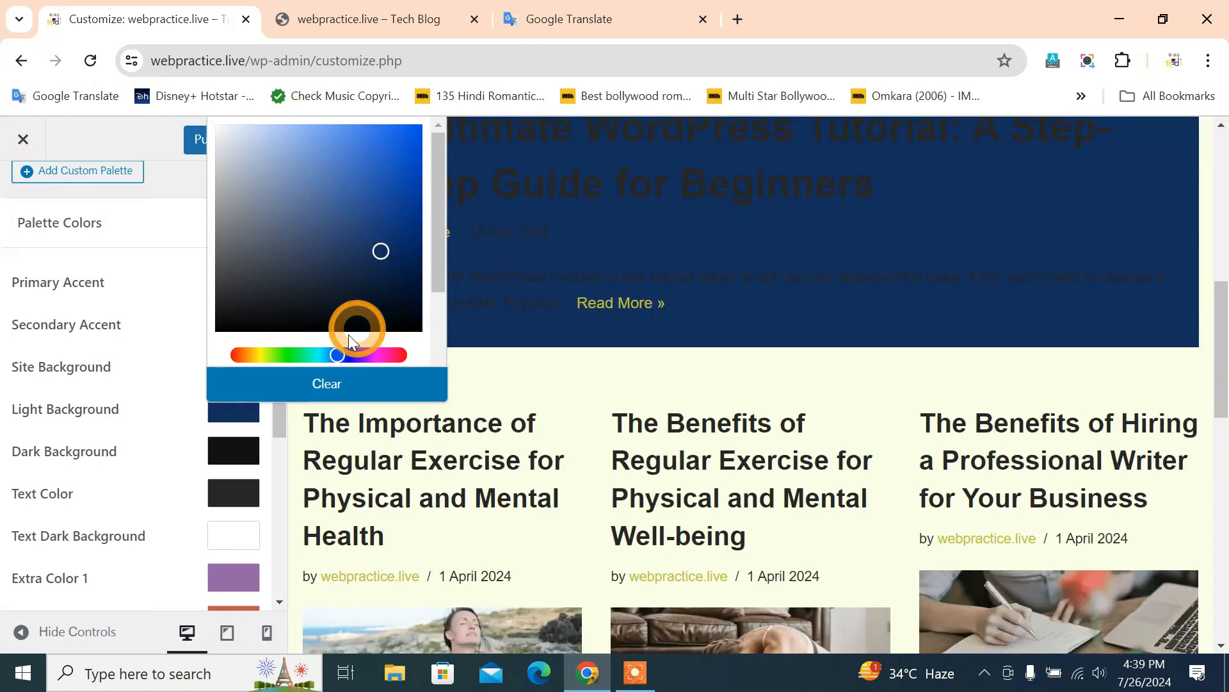
{"action": "left_click", "coordinate": [322, 354]}
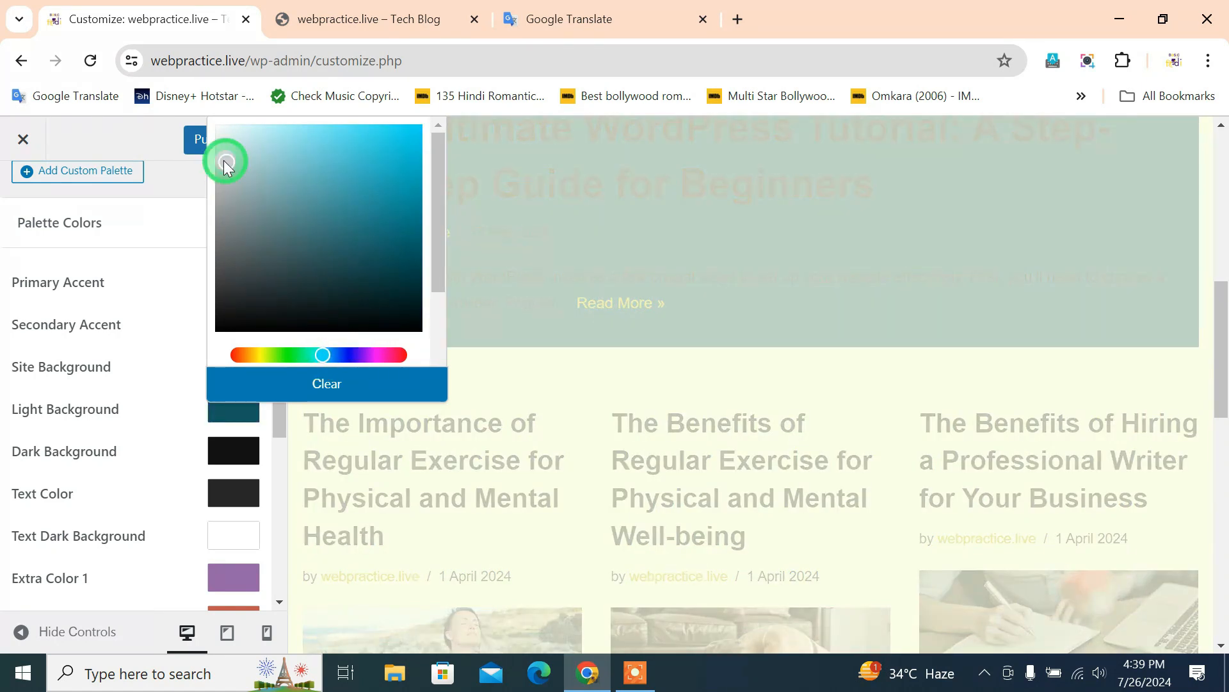
{"action": "left_click", "coordinate": [221, 158]}
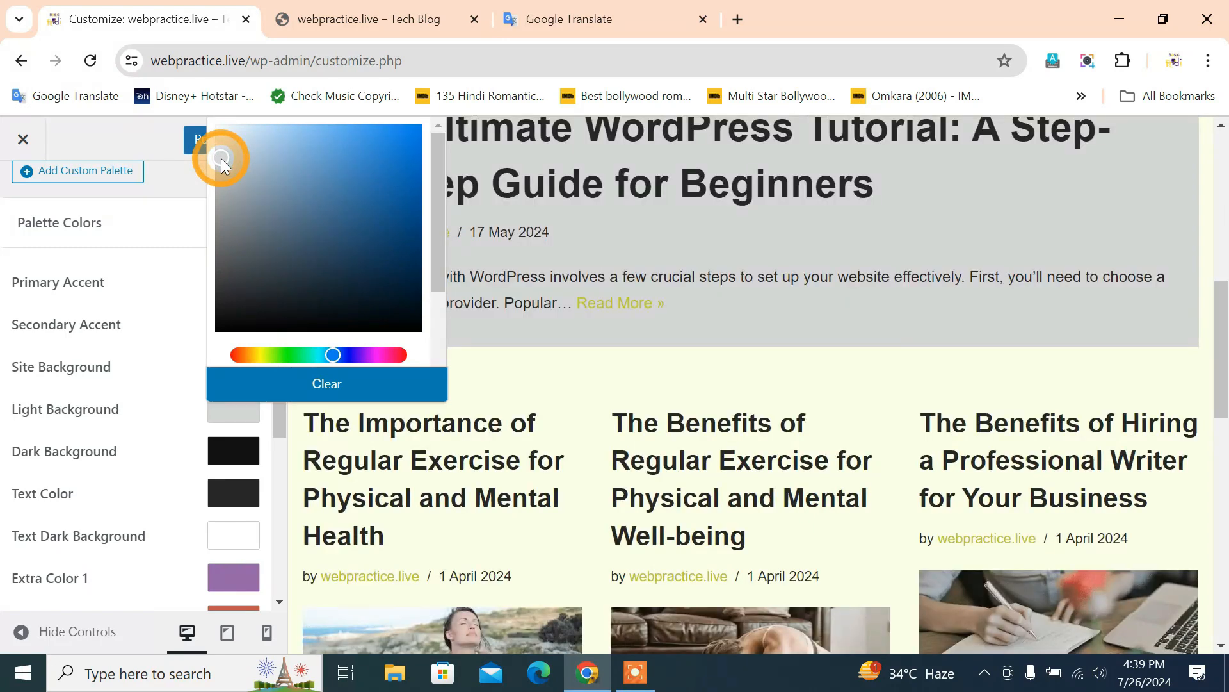
{"action": "left_click_drag", "start_coordinate": [221, 158], "coordinate": [220, 144]}
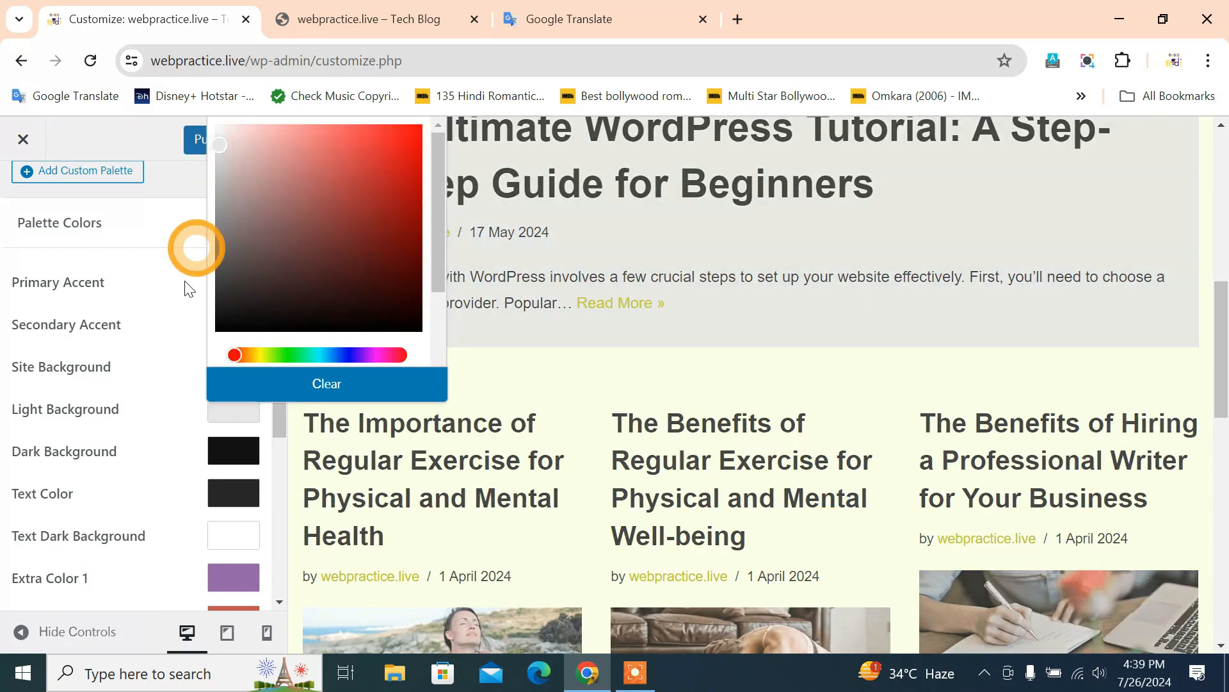
{"action": "left_click", "coordinate": [149, 492]}
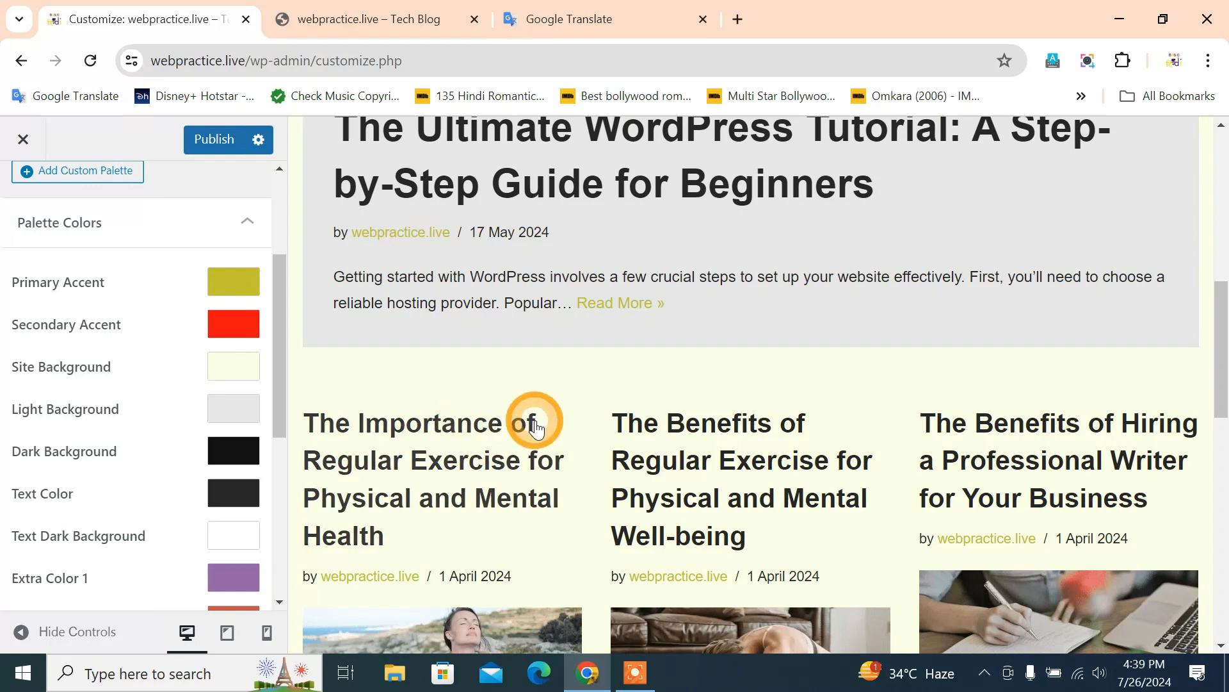
Step: Inspect the palette's Dark Background color and look through the page preview for where it applies
{"action": "scroll", "coordinate": [533, 423], "scroll_direction": "down", "scroll_amount": 10}
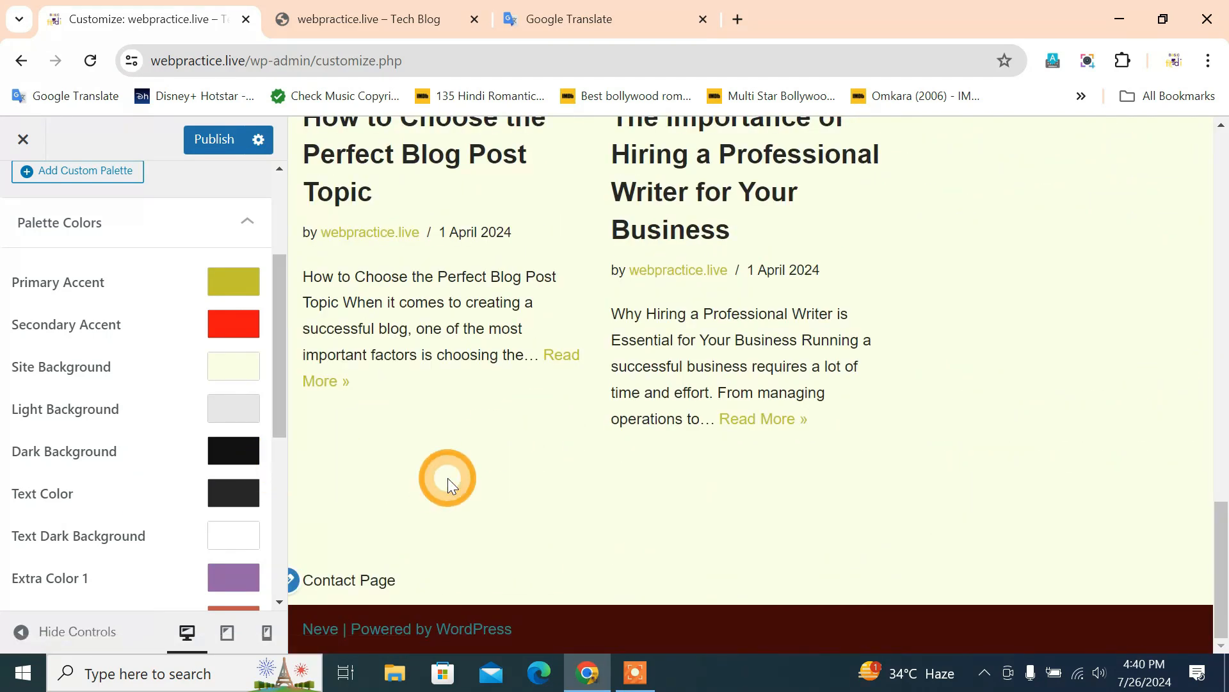
{"action": "left_click", "coordinate": [244, 458]}
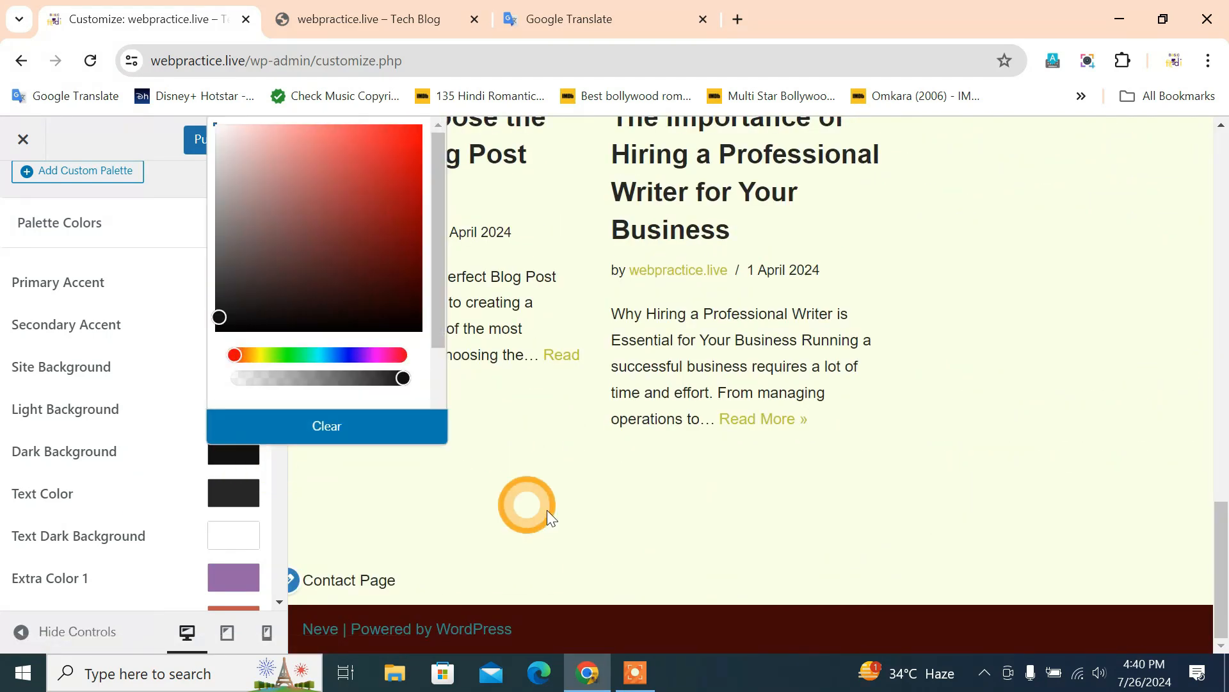
{"action": "left_click", "coordinate": [548, 509]}
{"action": "scroll", "coordinate": [548, 510], "scroll_direction": "up", "scroll_amount": 4}
{"action": "scroll", "coordinate": [548, 510], "scroll_direction": "up", "scroll_amount": 7}
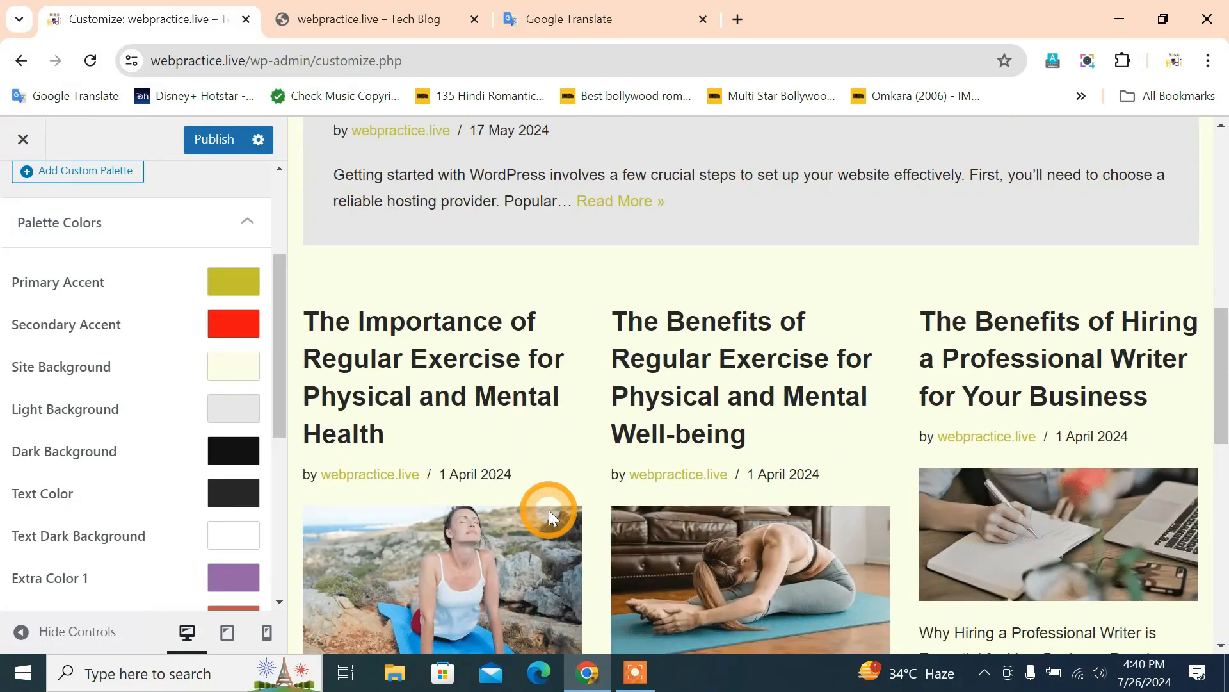
{"action": "scroll", "coordinate": [548, 510], "scroll_direction": "down", "scroll_amount": 4}
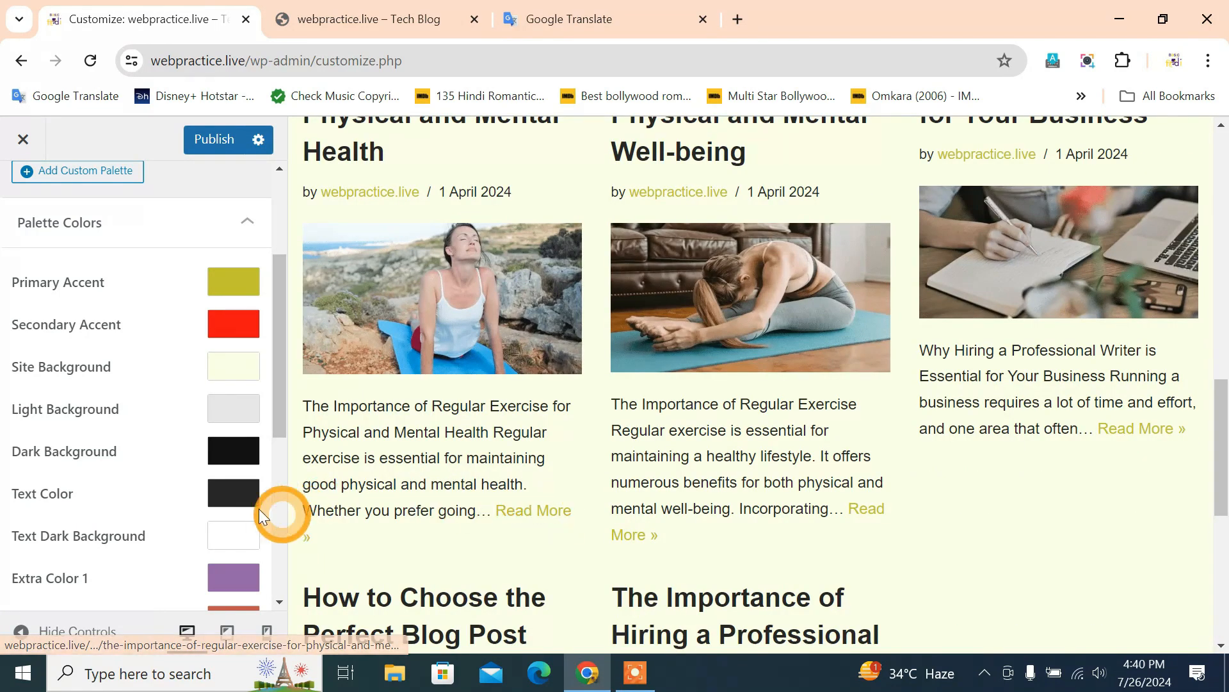
Step: Try dark green and red for the palette's Text Color and settle on a near-black shade
{"action": "left_click", "coordinate": [243, 498]}
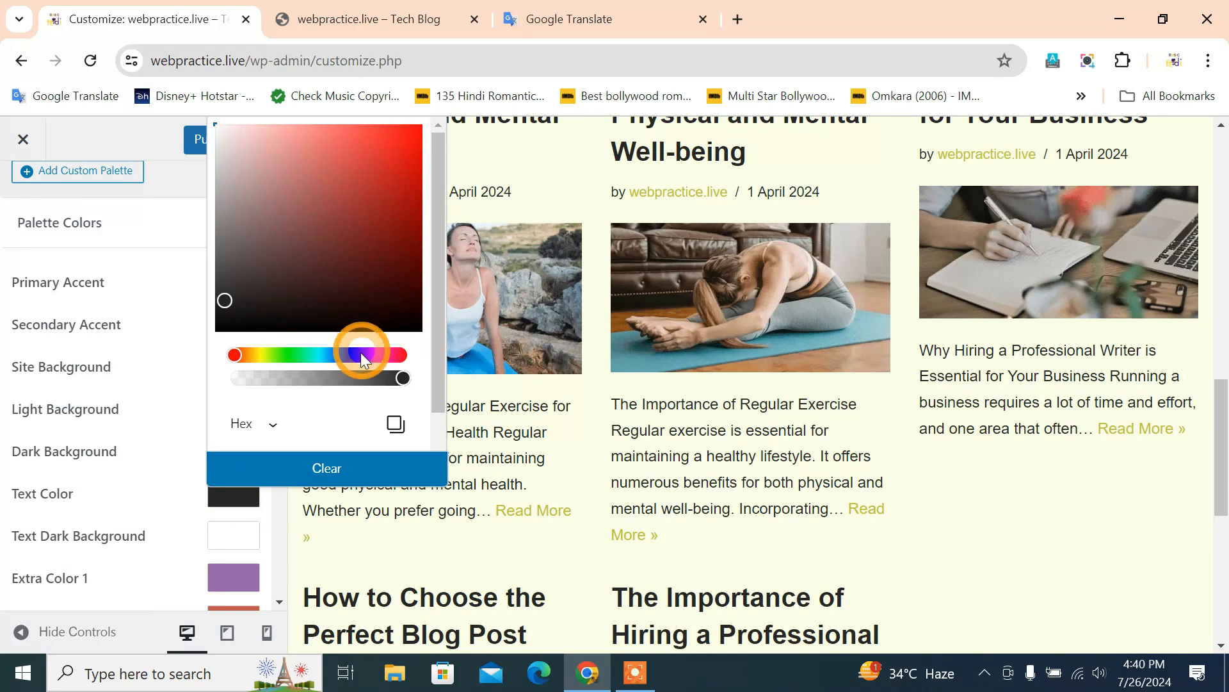
{"action": "left_click", "coordinate": [290, 352]}
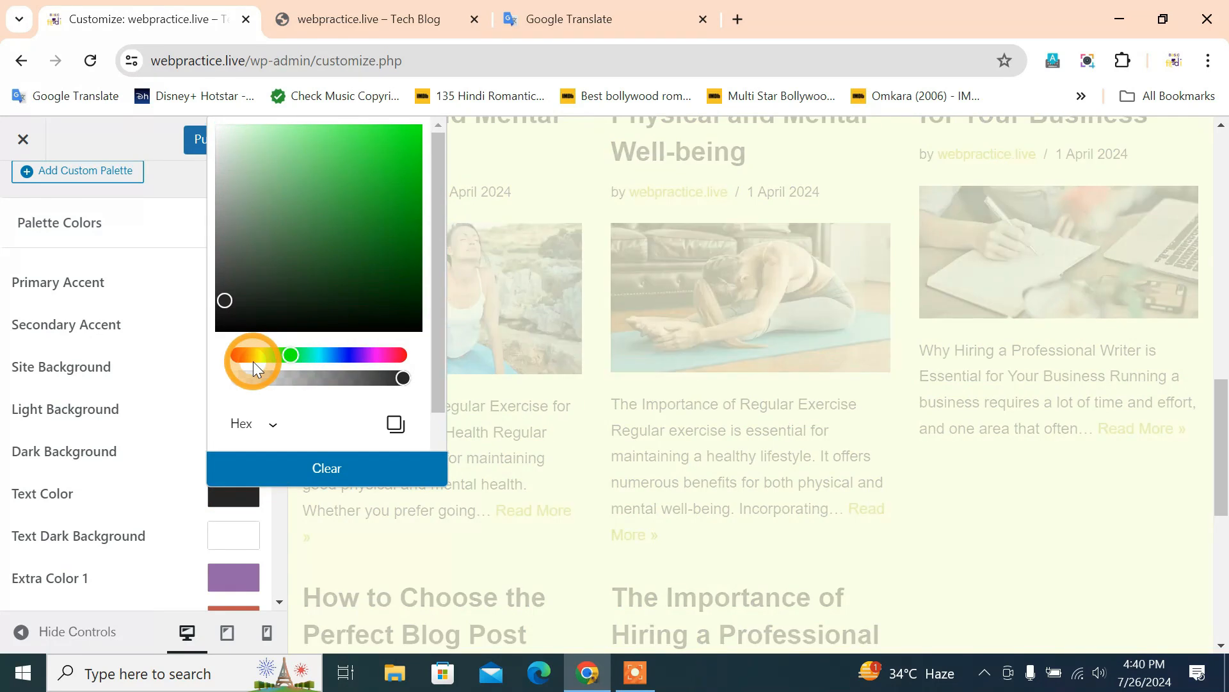
{"action": "scroll", "coordinate": [719, 465], "scroll_direction": "down", "scroll_amount": 6}
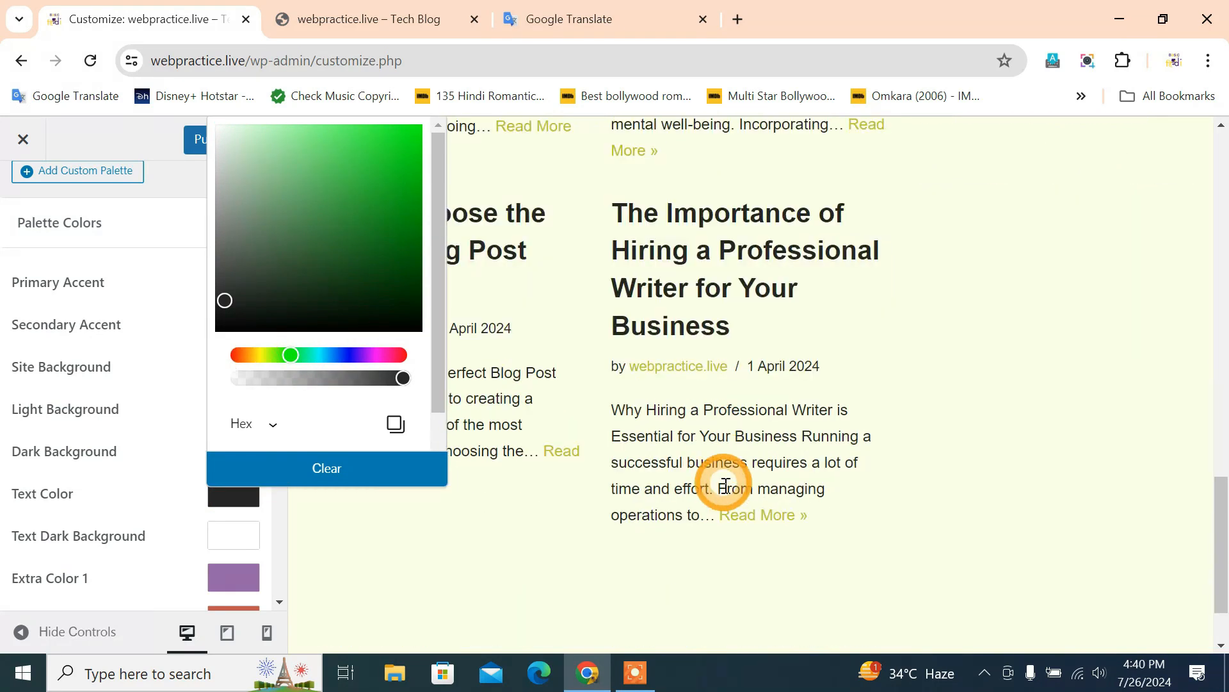
{"action": "left_click", "coordinate": [301, 251]}
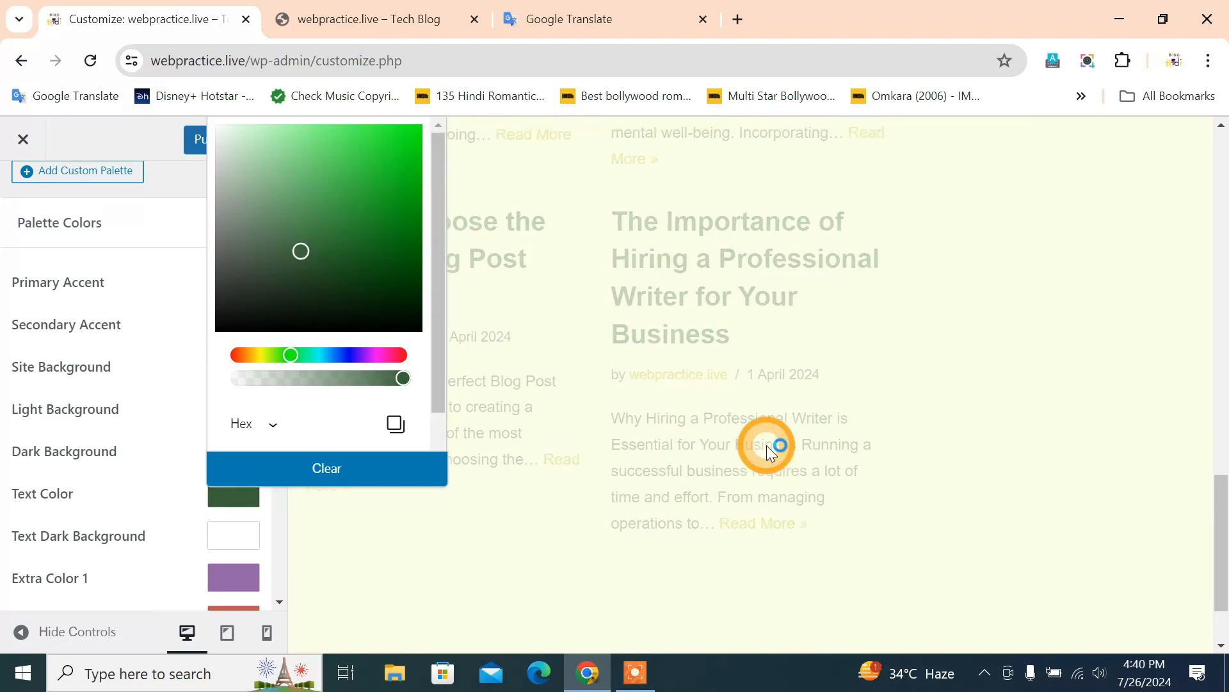
{"action": "left_click", "coordinate": [401, 355]}
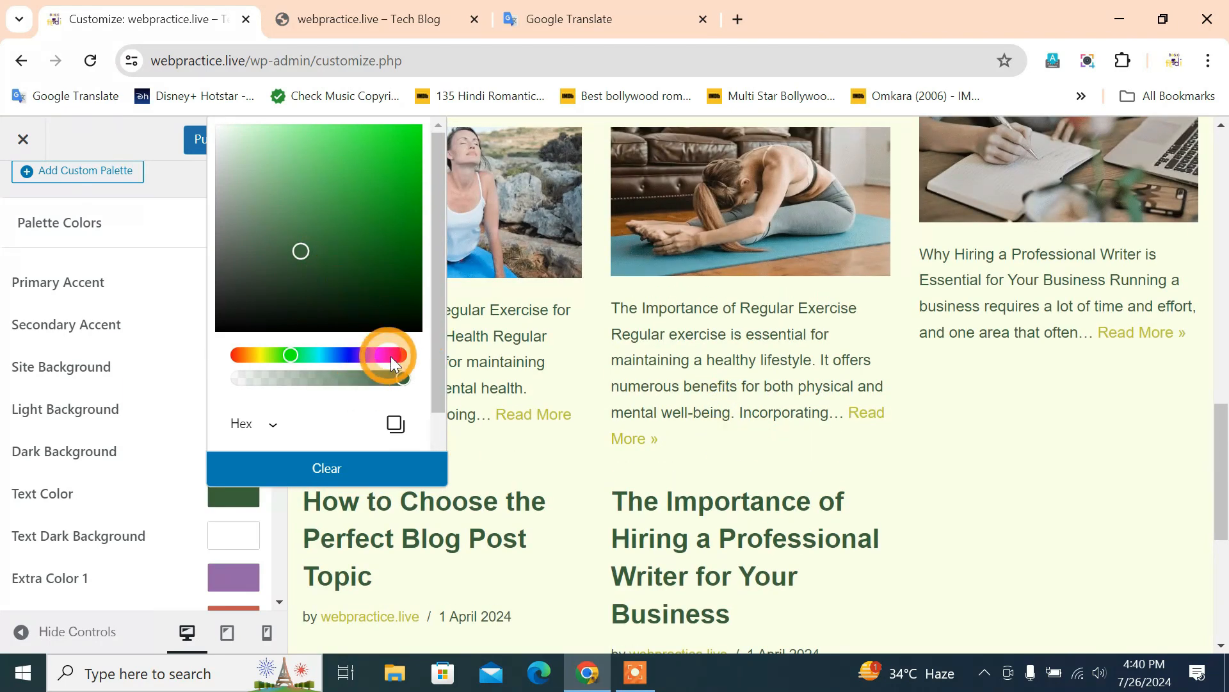
{"action": "left_click", "coordinate": [887, 438]}
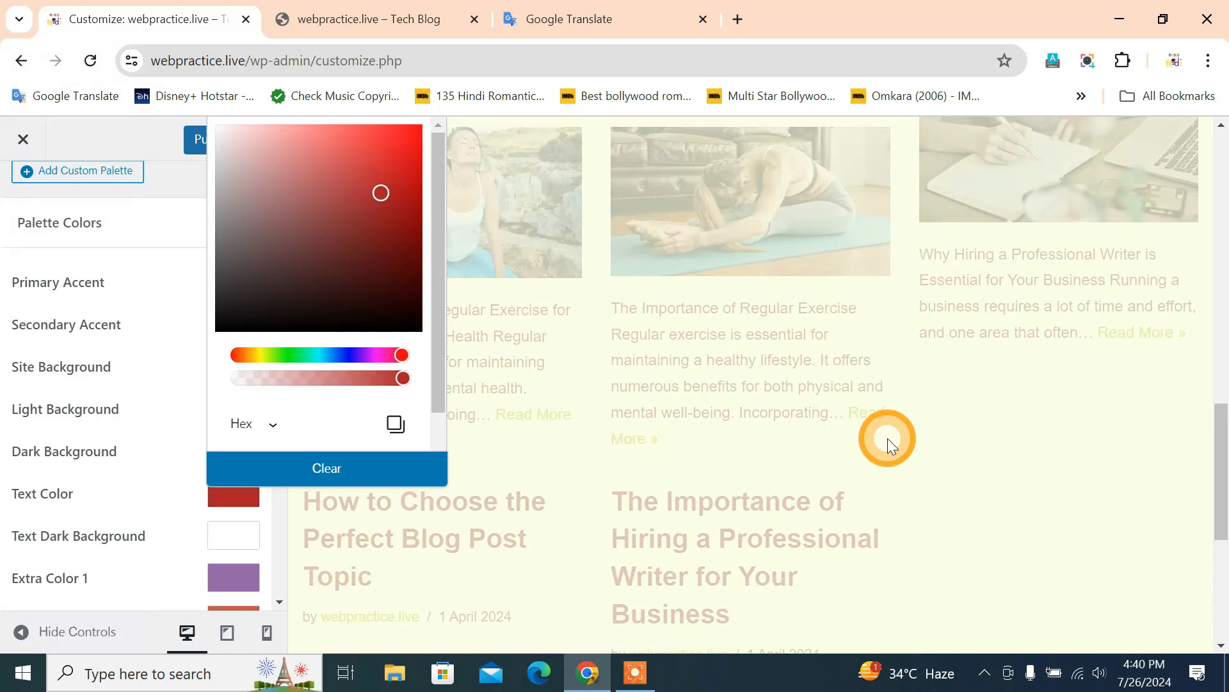
{"action": "scroll", "coordinate": [905, 452], "scroll_direction": "up", "scroll_amount": 3}
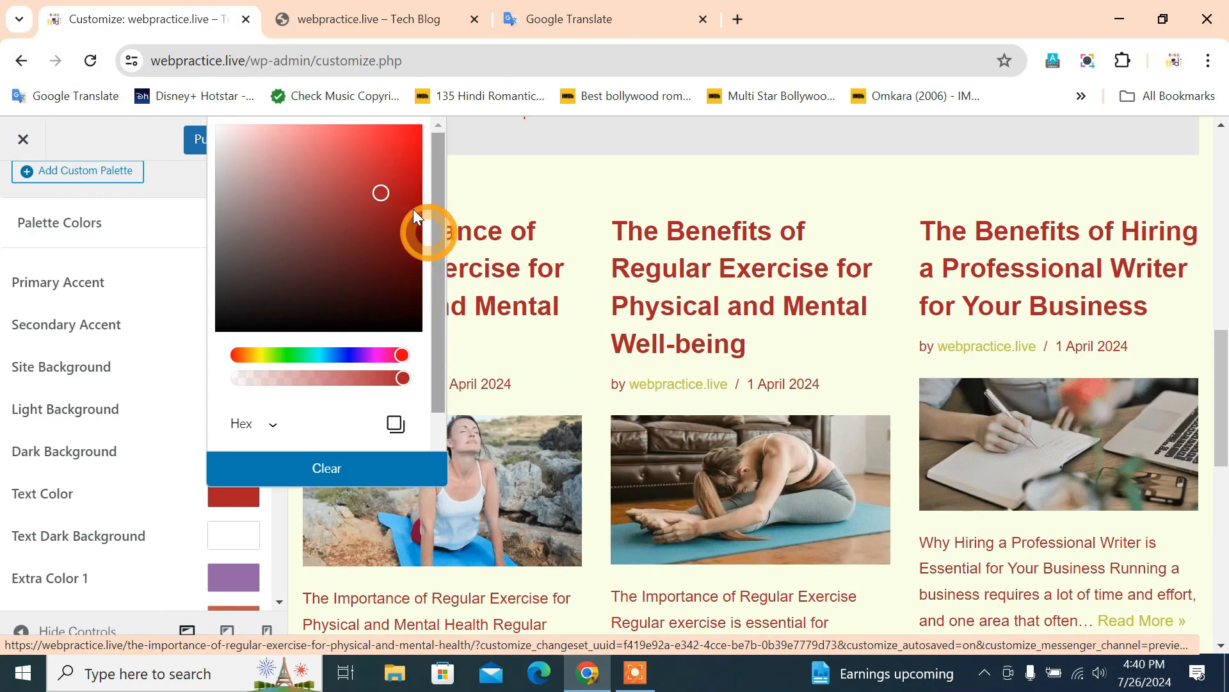
{"action": "left_click_drag", "start_coordinate": [321, 253], "coordinate": [235, 309]}
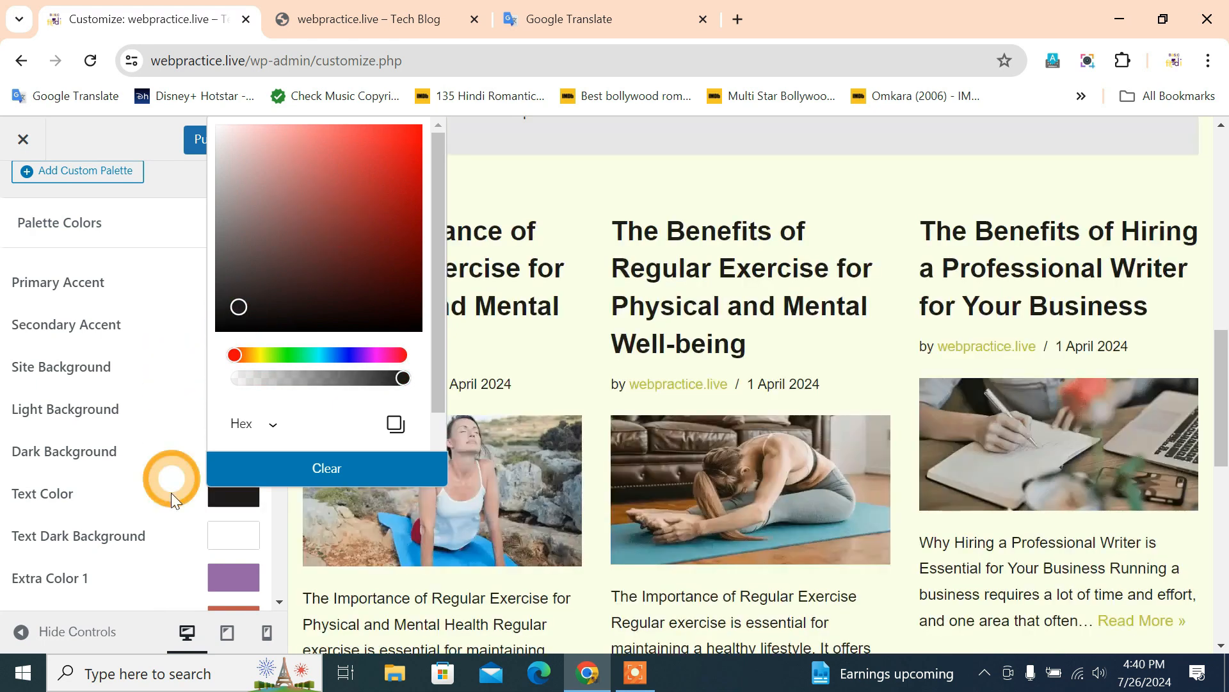
{"action": "left_click", "coordinate": [168, 505]}
Step: Change the palette's Text Dark Background color to red
{"action": "scroll", "coordinate": [156, 502], "scroll_direction": "down", "scroll_amount": 3}
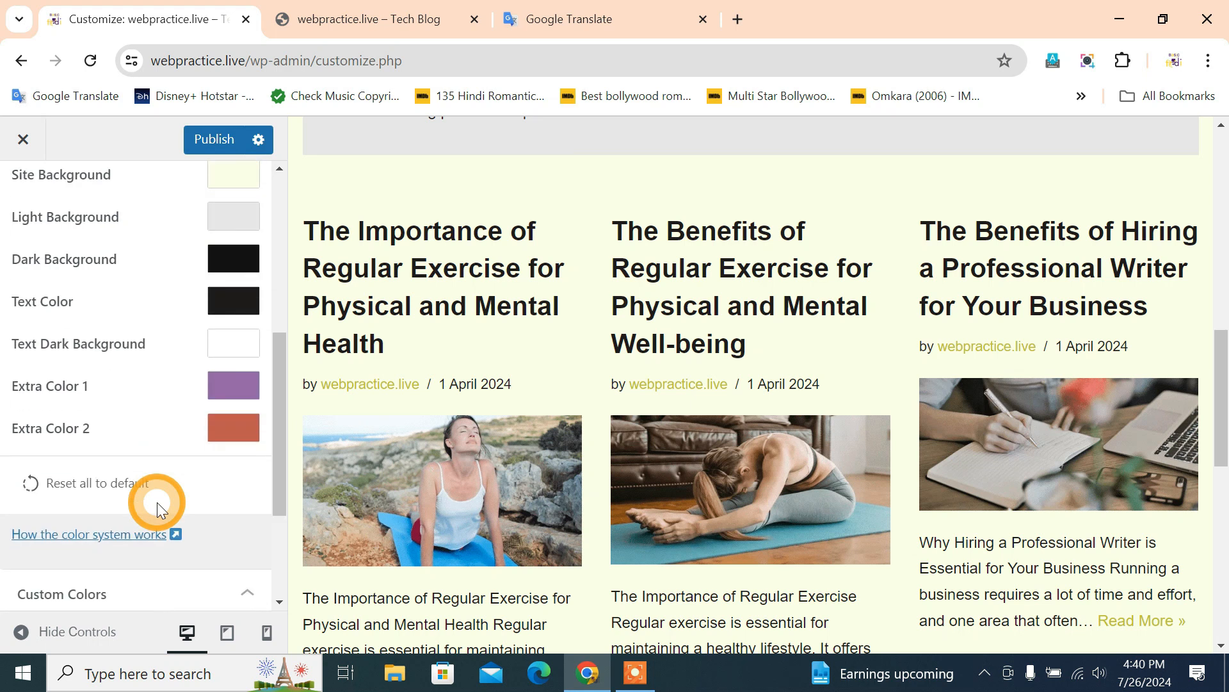
{"action": "scroll", "coordinate": [562, 477], "scroll_direction": "up", "scroll_amount": 10}
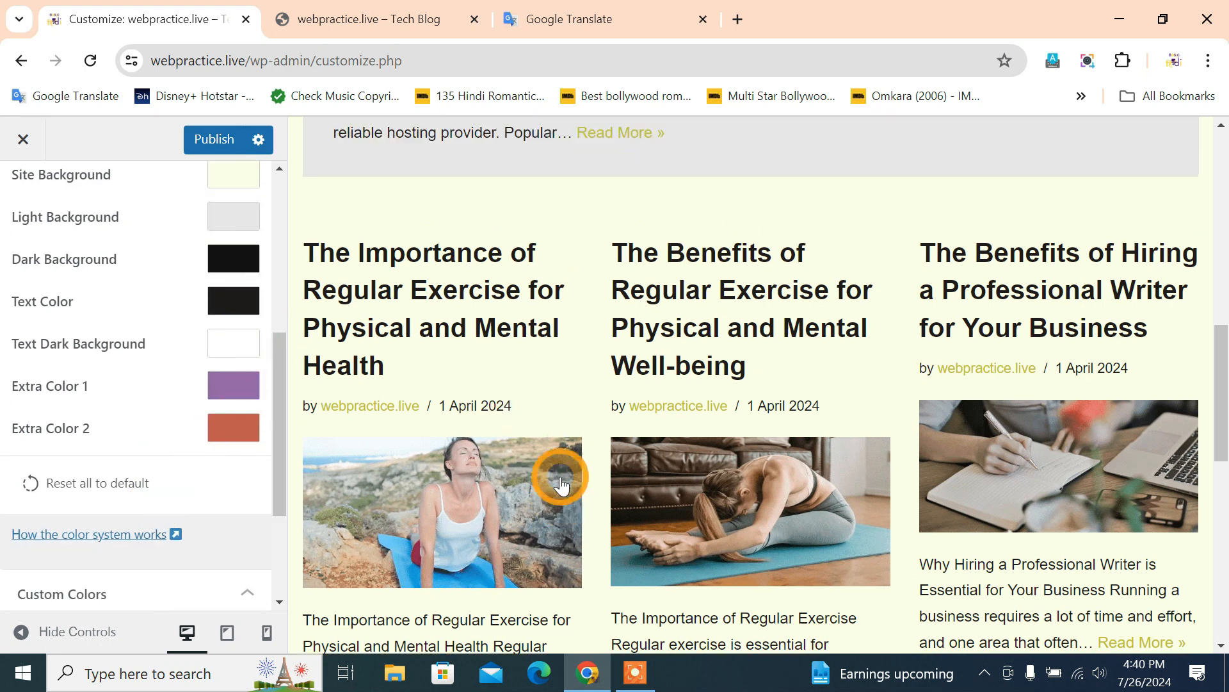
{"action": "scroll", "coordinate": [561, 482], "scroll_direction": "down", "scroll_amount": 15}
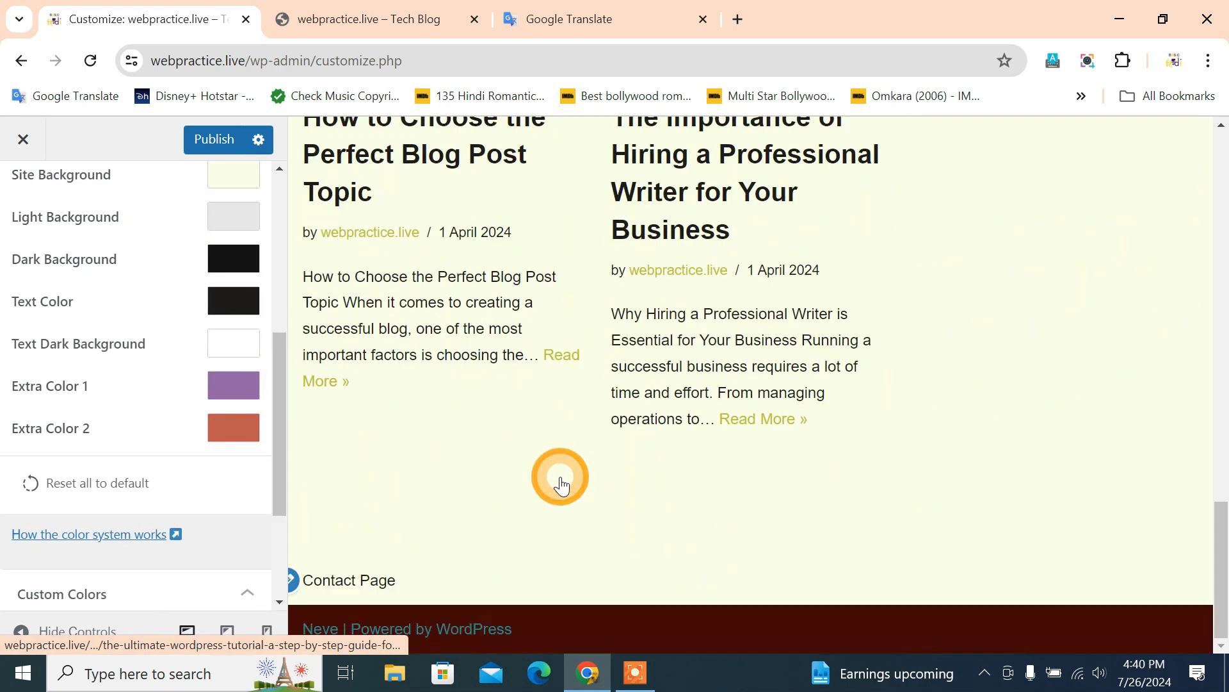
{"action": "scroll", "coordinate": [497, 434], "scroll_direction": "up", "scroll_amount": 10}
{"action": "scroll", "coordinate": [501, 442], "scroll_direction": "down", "scroll_amount": 3}
{"action": "left_click", "coordinate": [234, 343]}
{"action": "left_click", "coordinate": [279, 467]}
{"action": "left_click", "coordinate": [391, 424]}
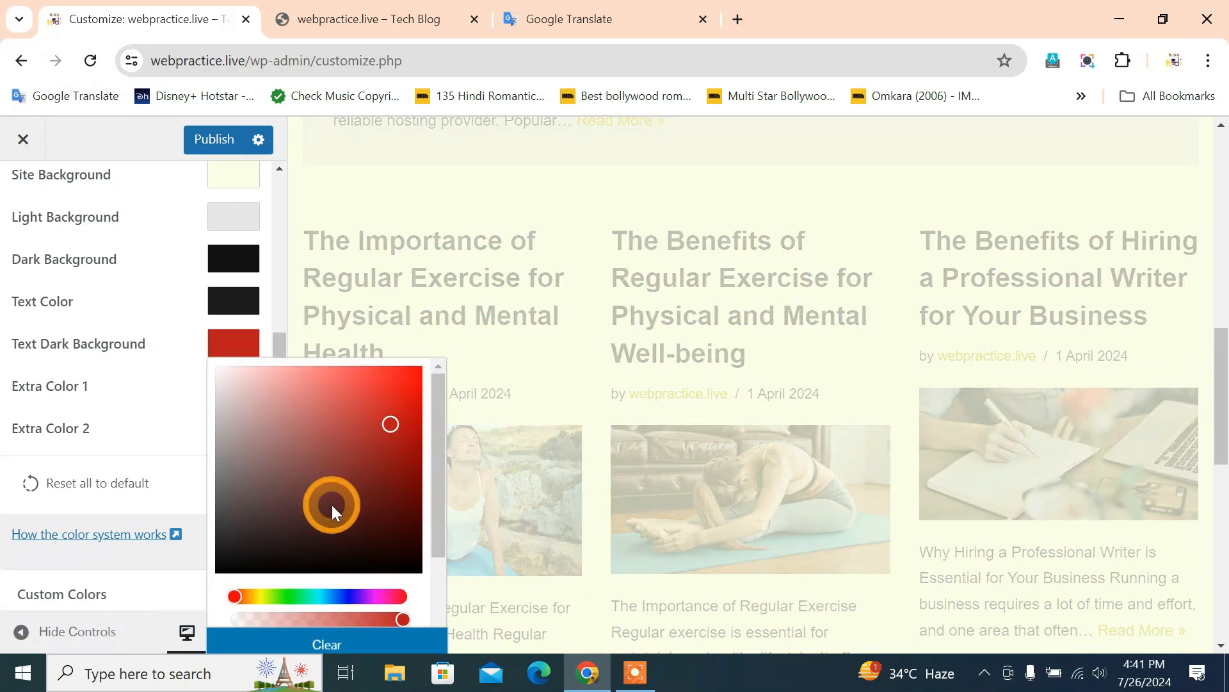
{"action": "left_click", "coordinate": [156, 419]}
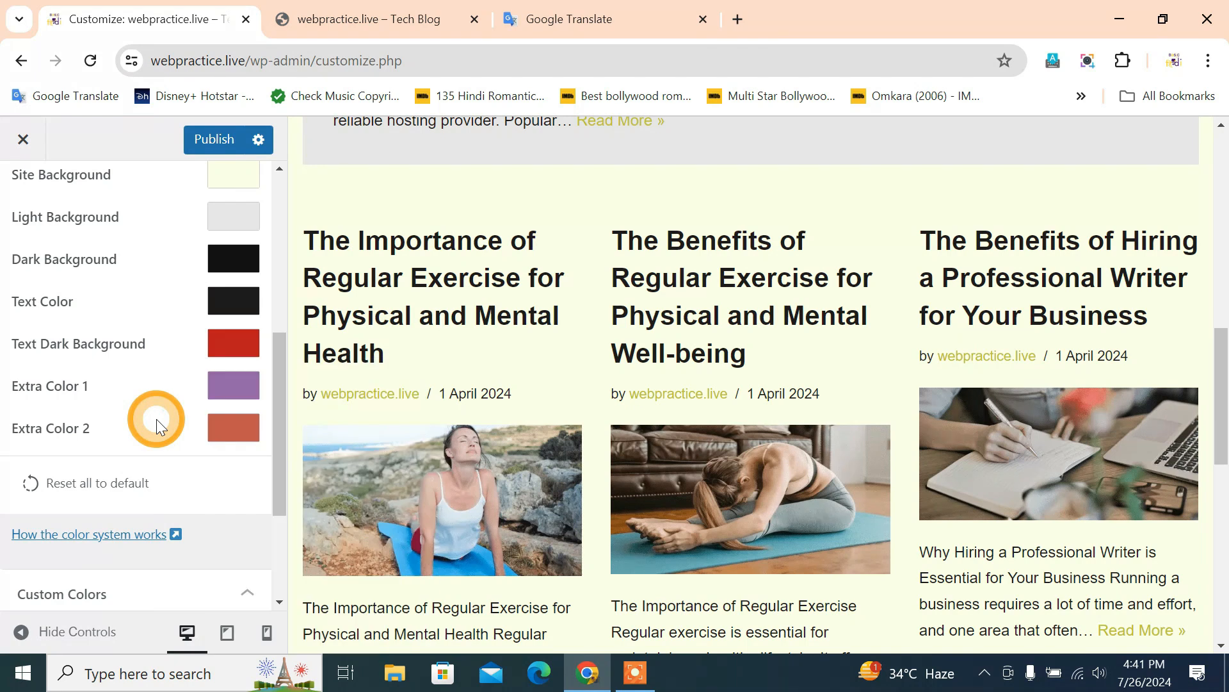
Step: Open the post on regular exercise for physical and mental well-being in the preview and examine its comment section
{"action": "scroll", "coordinate": [719, 451], "scroll_direction": "up", "scroll_amount": 1}
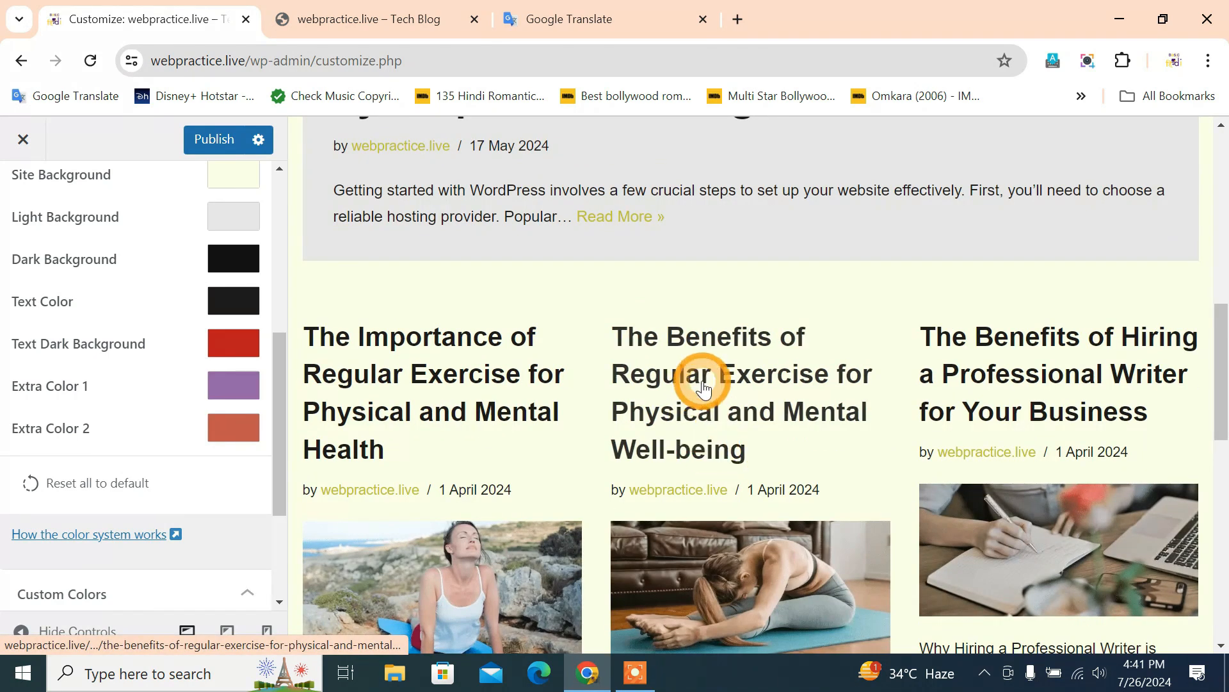
{"action": "left_click", "coordinate": [627, 462]}
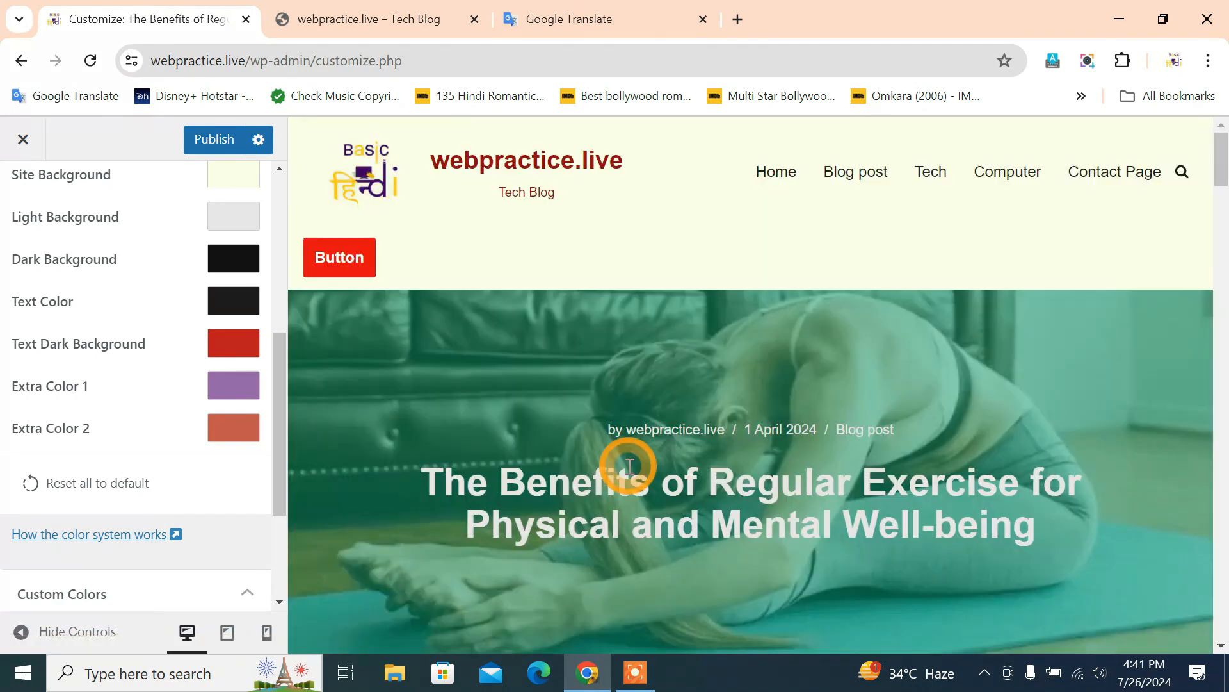
{"action": "scroll", "coordinate": [680, 468], "scroll_direction": "down", "scroll_amount": 5}
{"action": "scroll", "coordinate": [675, 459], "scroll_direction": "down", "scroll_amount": 5}
{"action": "scroll", "coordinate": [692, 397], "scroll_direction": "up", "scroll_amount": 3}
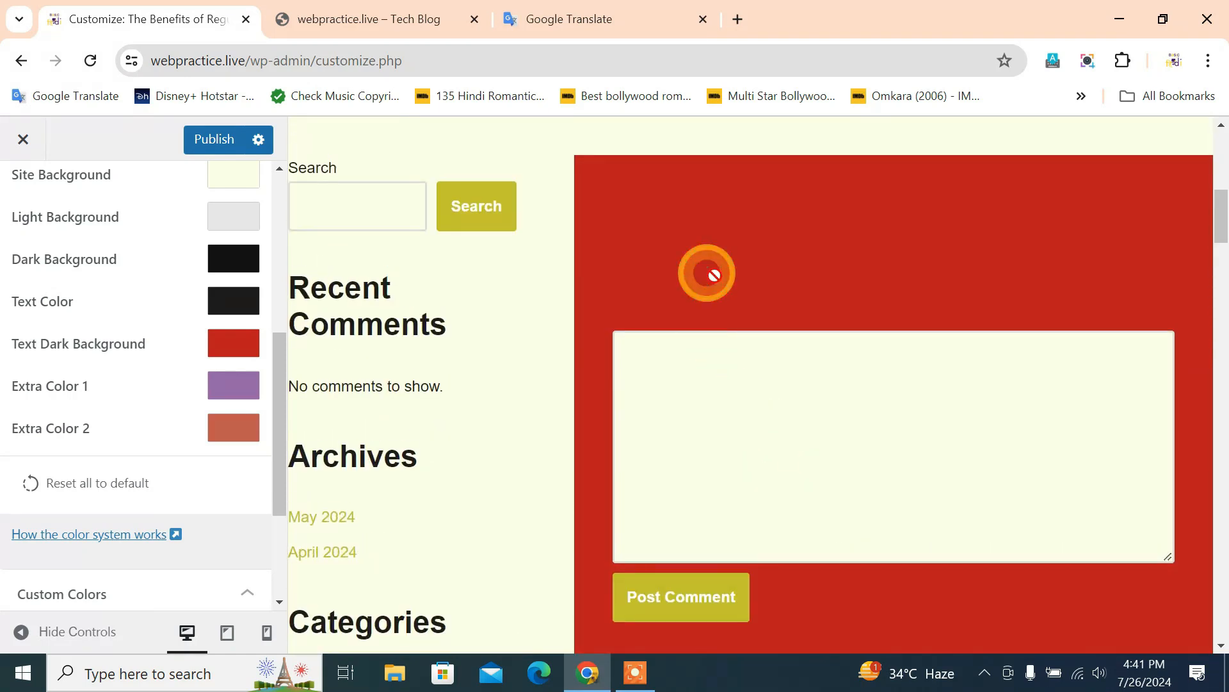
Step: Change the palette's Text Dark Background color to teal green
{"action": "left_click", "coordinate": [241, 351]}
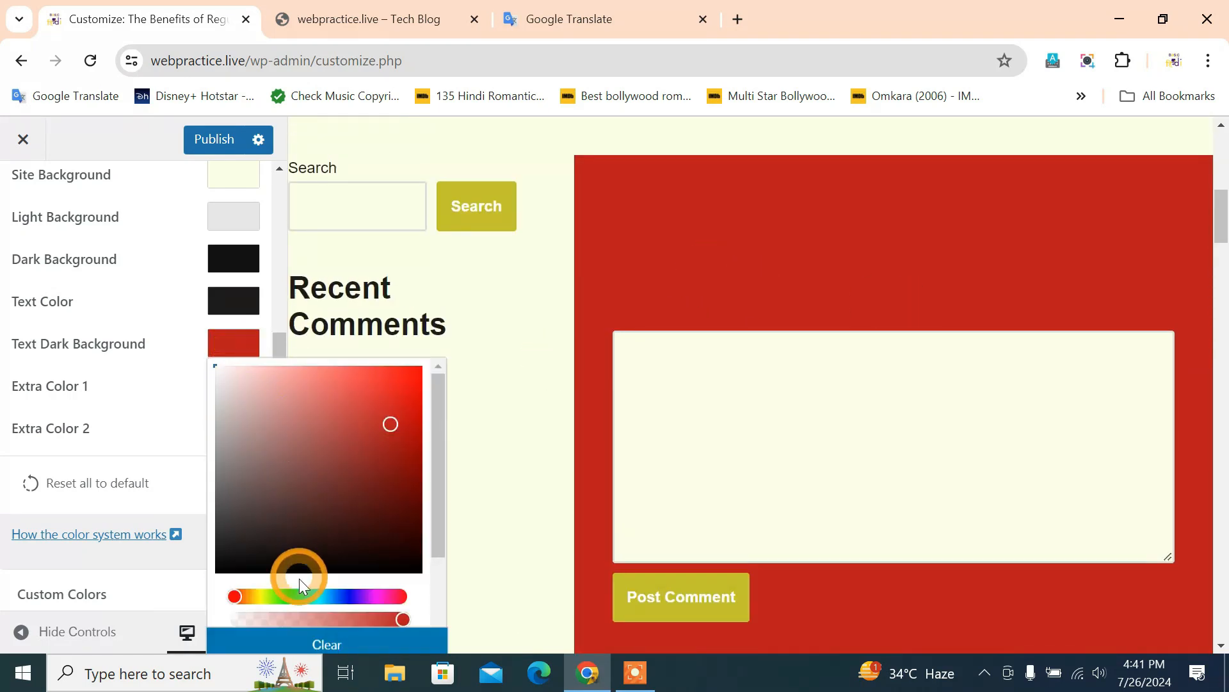
{"action": "left_click", "coordinate": [310, 596]}
{"action": "left_click", "coordinate": [401, 430]}
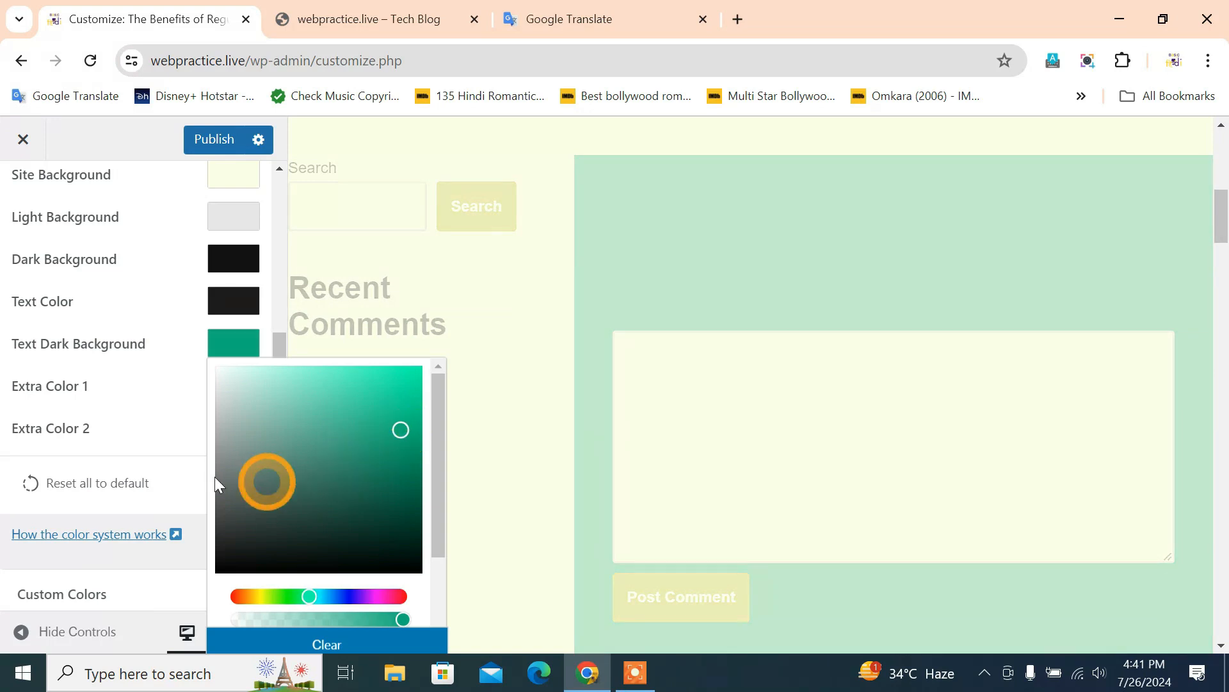
{"action": "left_click", "coordinate": [160, 409]}
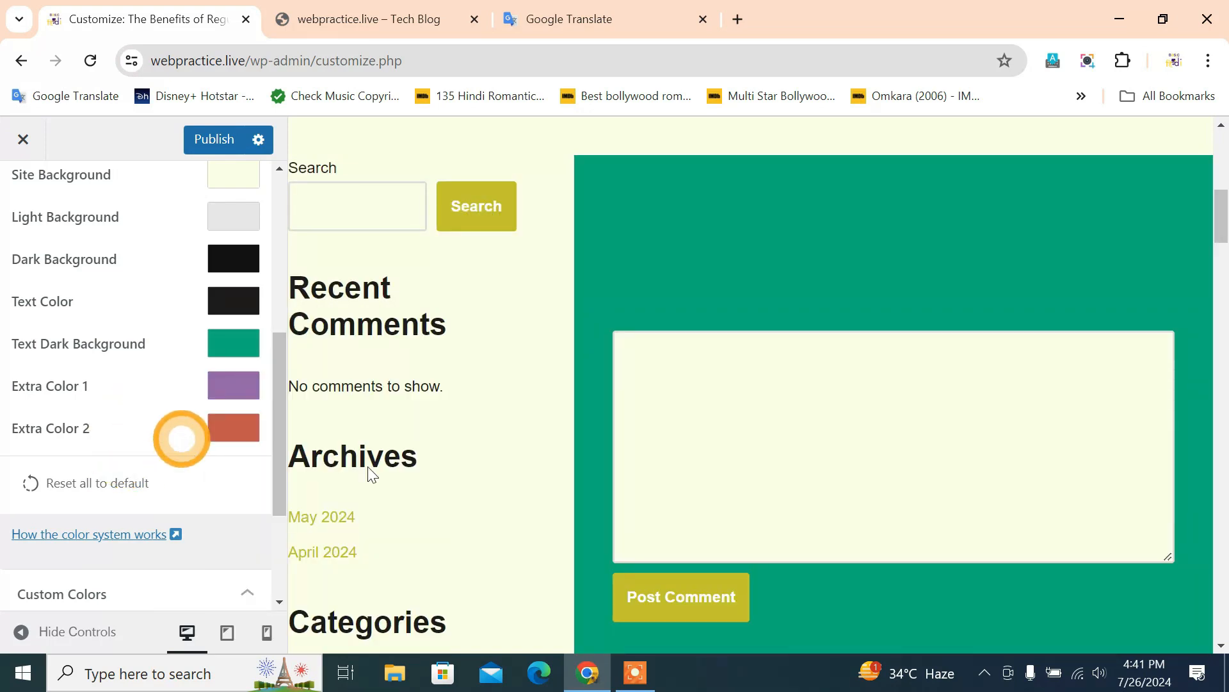
Step: Set pexels-negative-space-34600-1-scaled.jpg from the media library as the site's background image
{"action": "scroll", "coordinate": [509, 543], "scroll_direction": "up", "scroll_amount": 5}
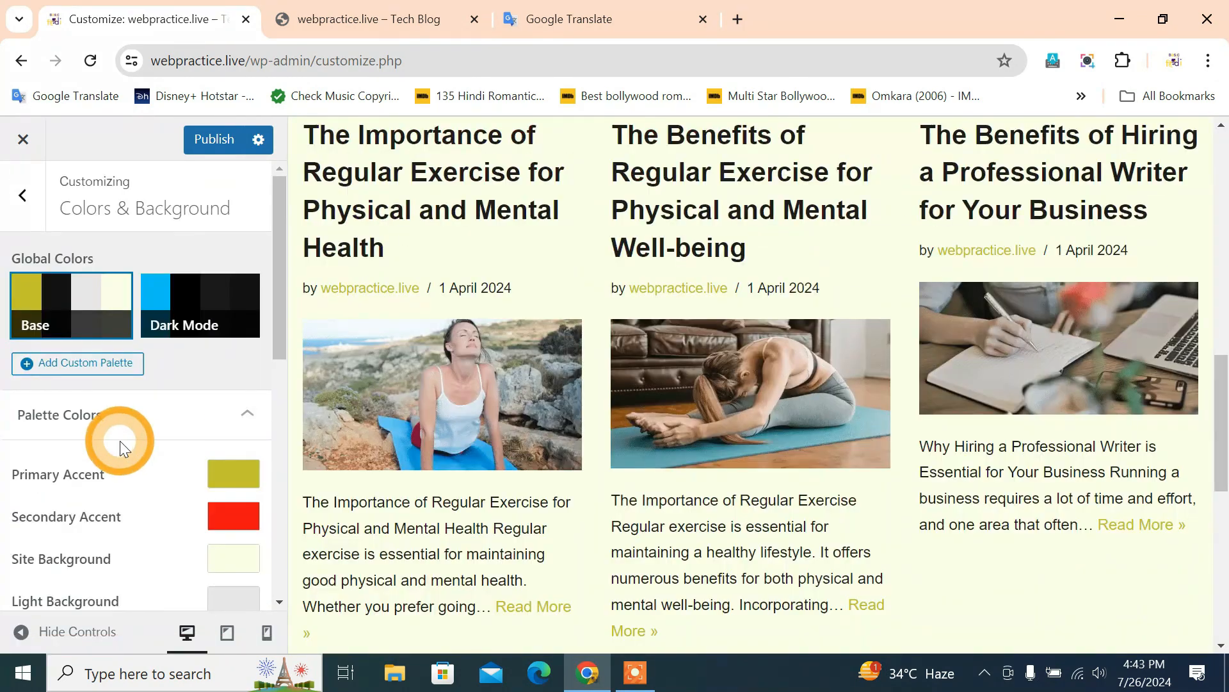
{"action": "scroll", "coordinate": [120, 441], "scroll_direction": "down", "scroll_amount": 3}
{"action": "scroll", "coordinate": [120, 440], "scroll_direction": "down", "scroll_amount": 2}
{"action": "scroll", "coordinate": [120, 441], "scroll_direction": "up", "scroll_amount": 2}
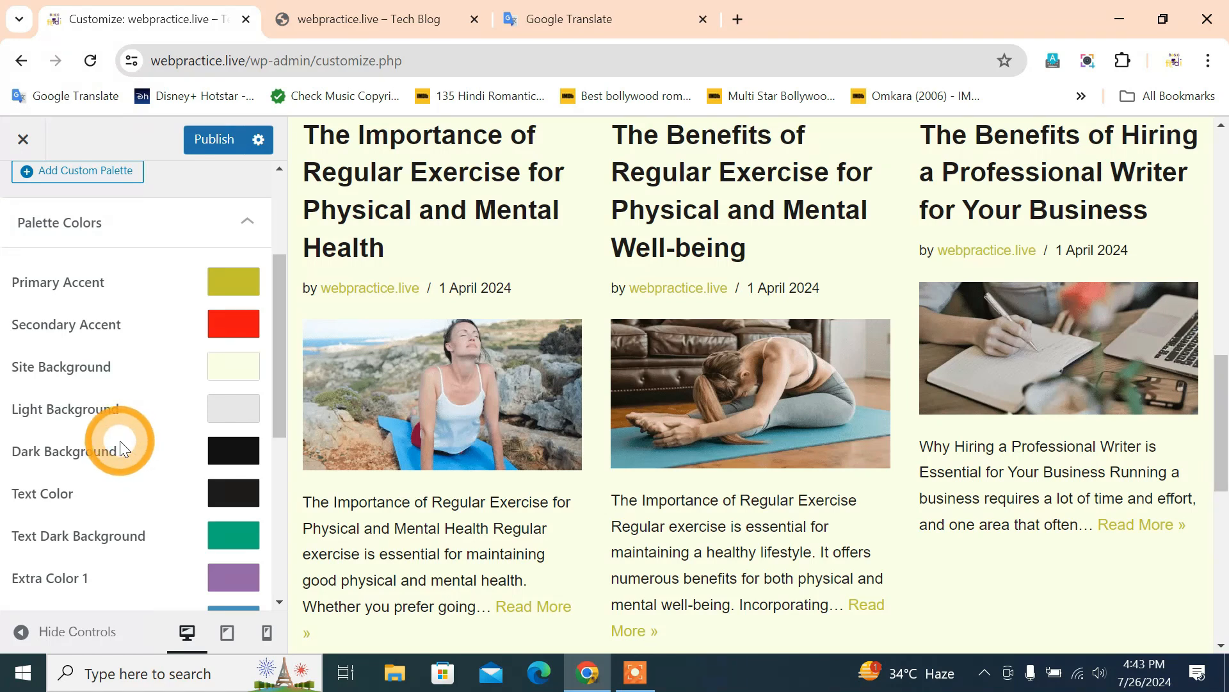
{"action": "scroll", "coordinate": [121, 441], "scroll_direction": "down", "scroll_amount": 5}
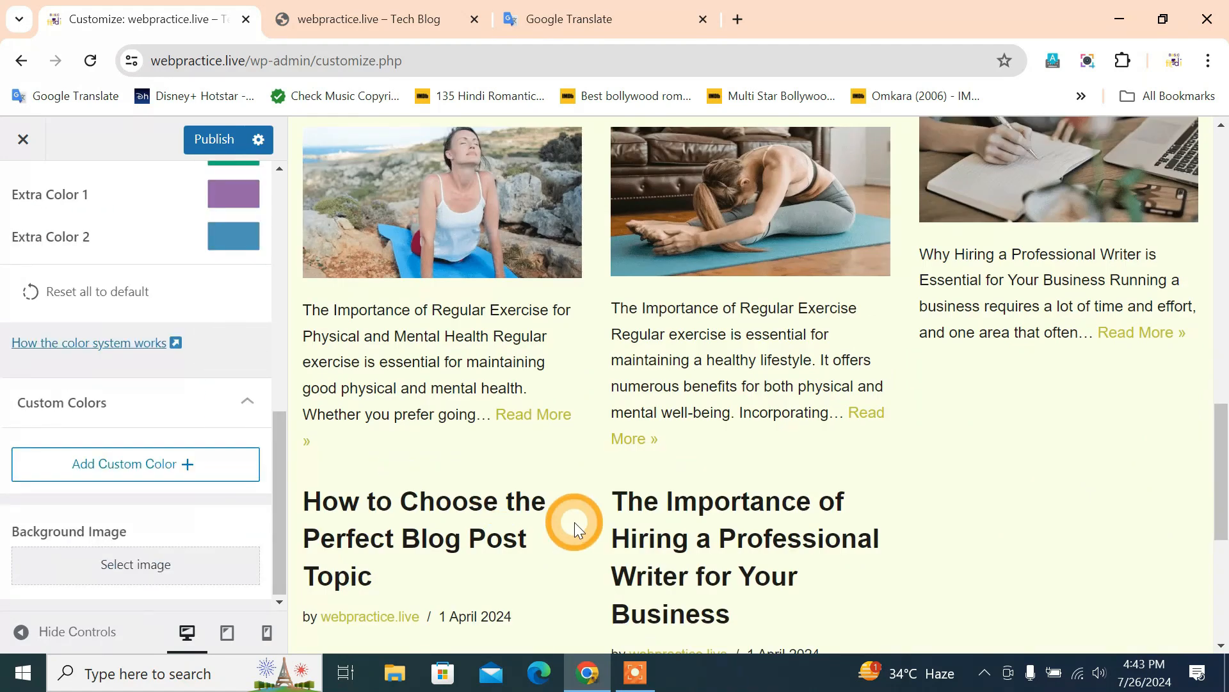
{"action": "left_click", "coordinate": [135, 573]}
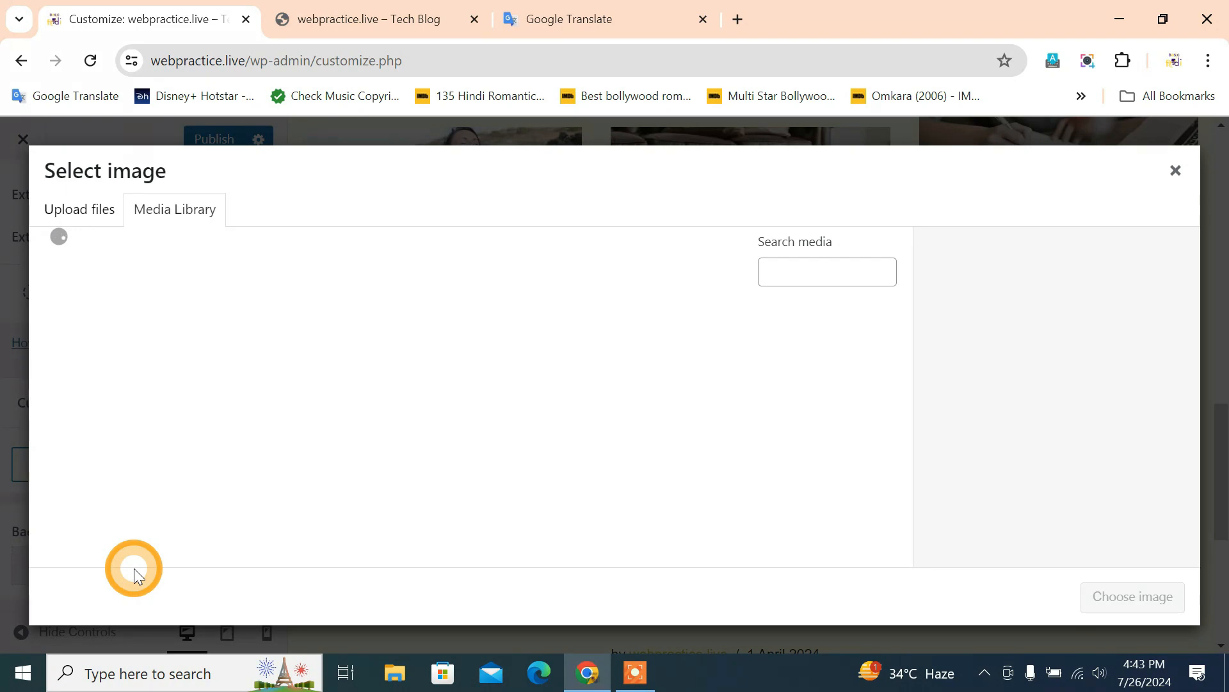
{"action": "scroll", "coordinate": [520, 435], "scroll_direction": "down", "scroll_amount": 4}
{"action": "scroll", "coordinate": [520, 434], "scroll_direction": "down", "scroll_amount": 2}
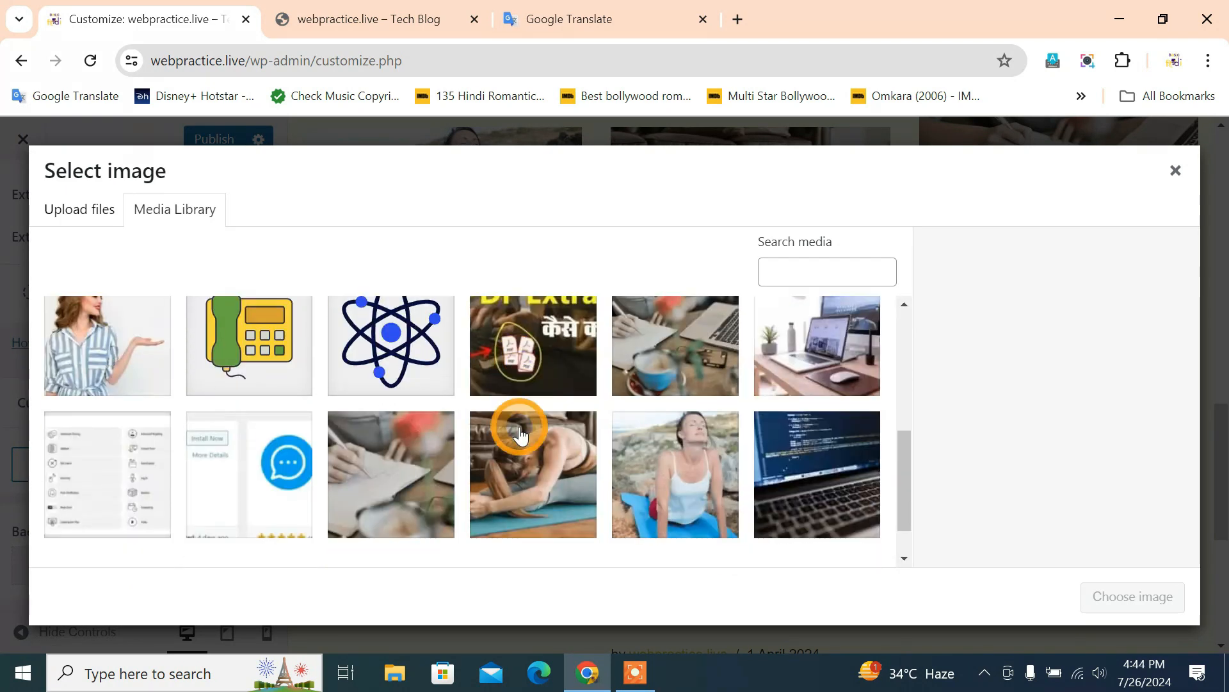
{"action": "left_click", "coordinate": [809, 434]}
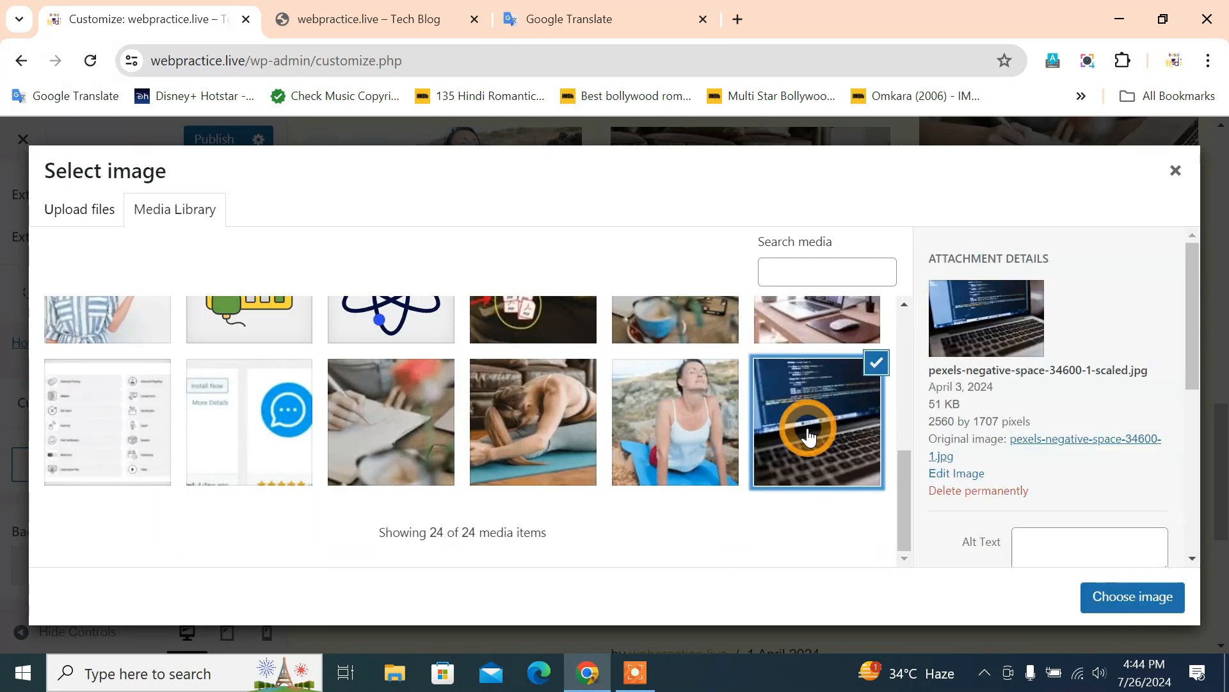
{"action": "left_click", "coordinate": [1146, 611]}
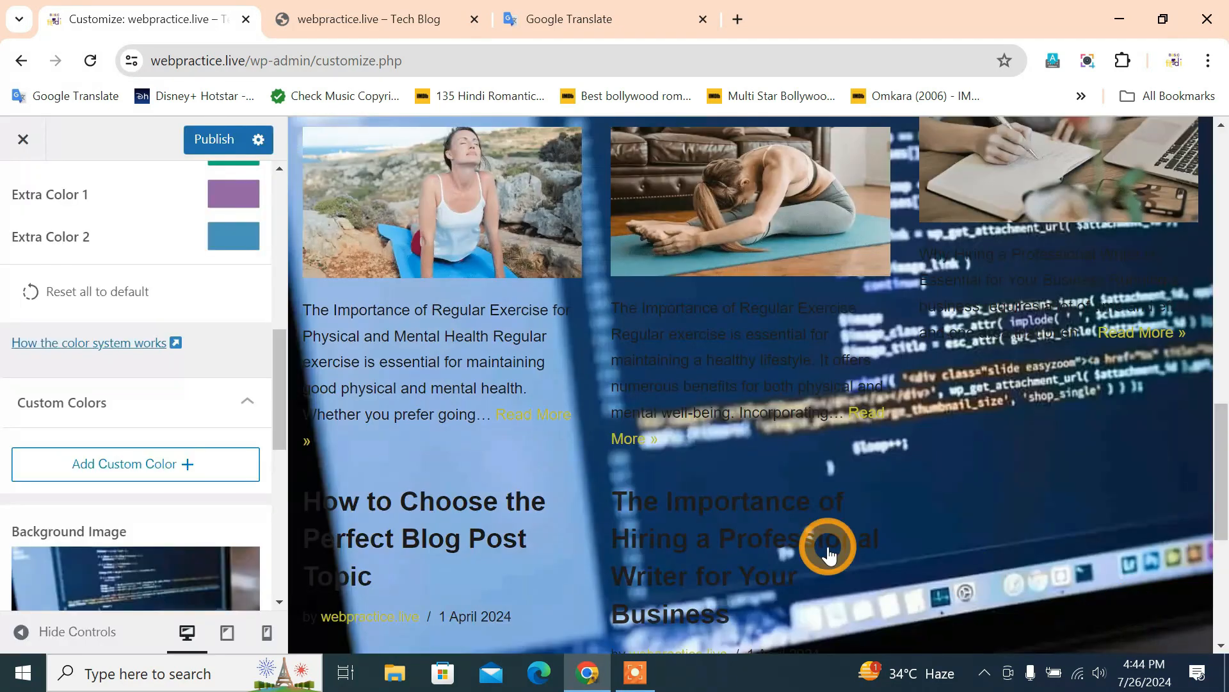
Step: Try the Fill Screen preset for the background image and switch it to Fit to Screen
{"action": "scroll", "coordinate": [828, 547], "scroll_direction": "up", "scroll_amount": 1}
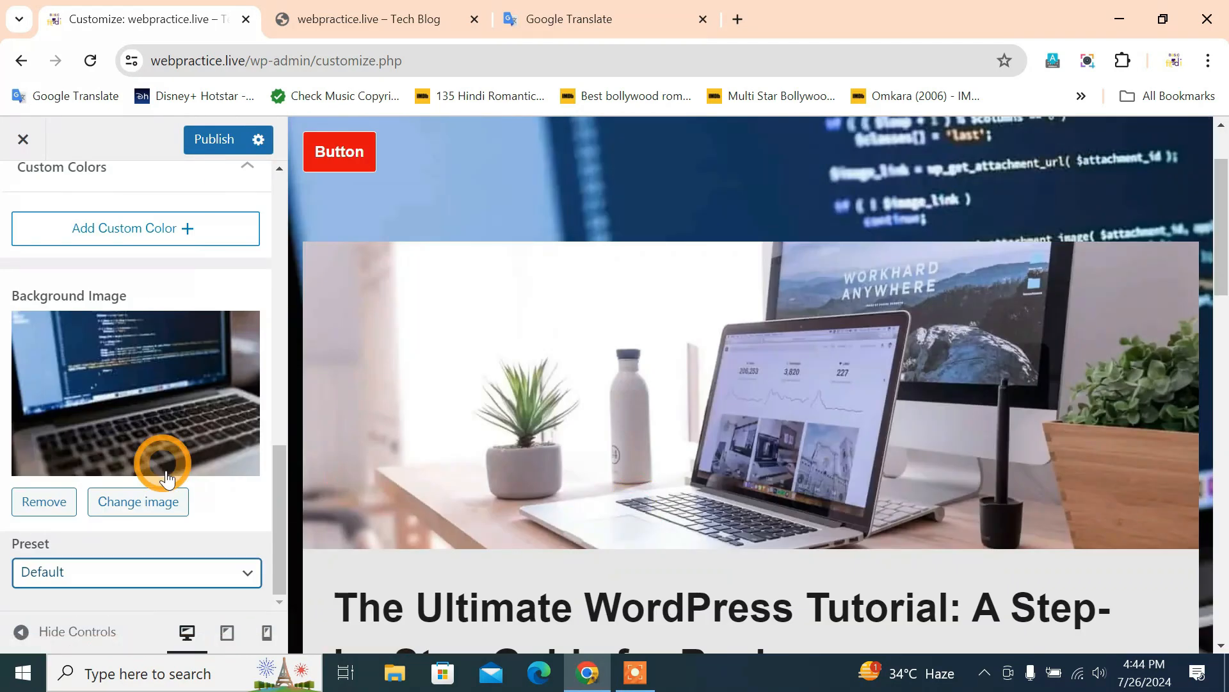
{"action": "scroll", "coordinate": [609, 430], "scroll_direction": "down", "scroll_amount": 5}
{"action": "scroll", "coordinate": [599, 429], "scroll_direction": "down", "scroll_amount": 5}
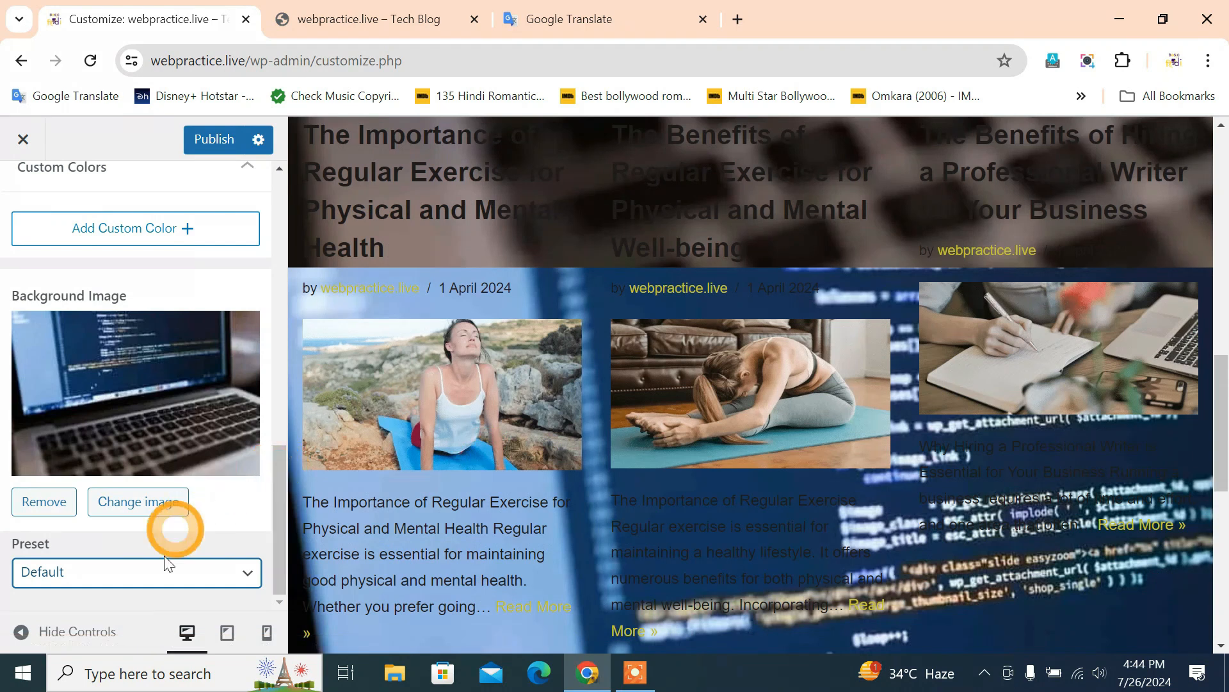
{"action": "left_click", "coordinate": [158, 578]}
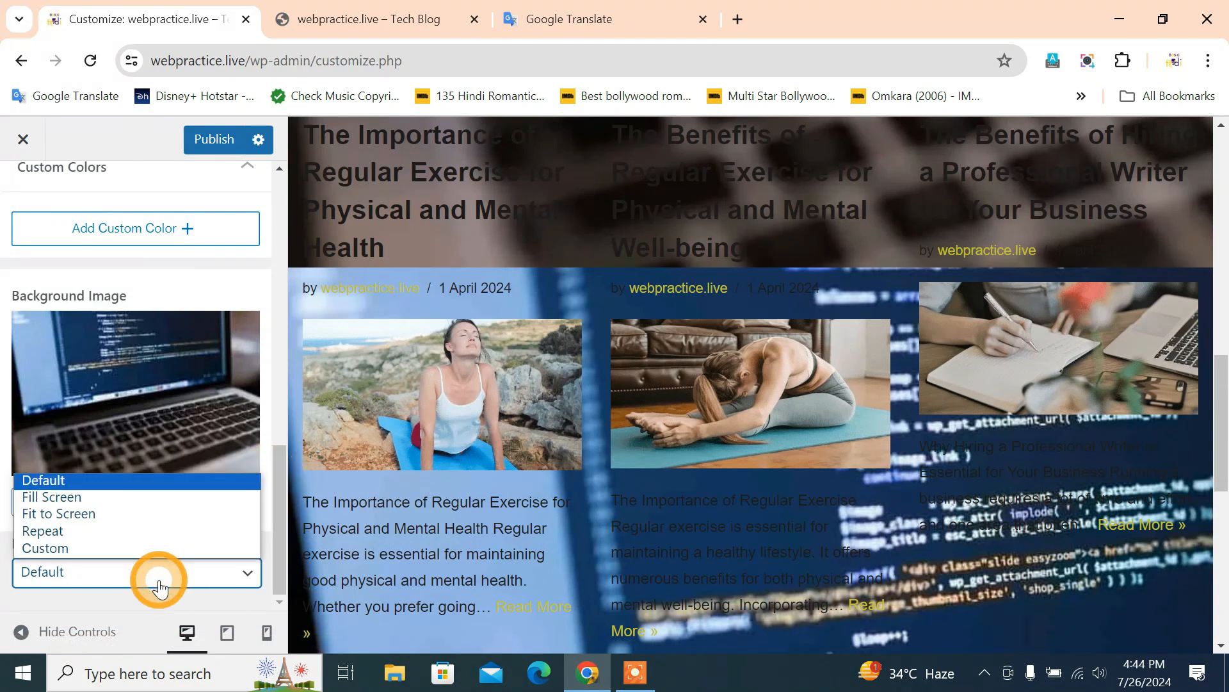
{"action": "left_click", "coordinate": [131, 498]}
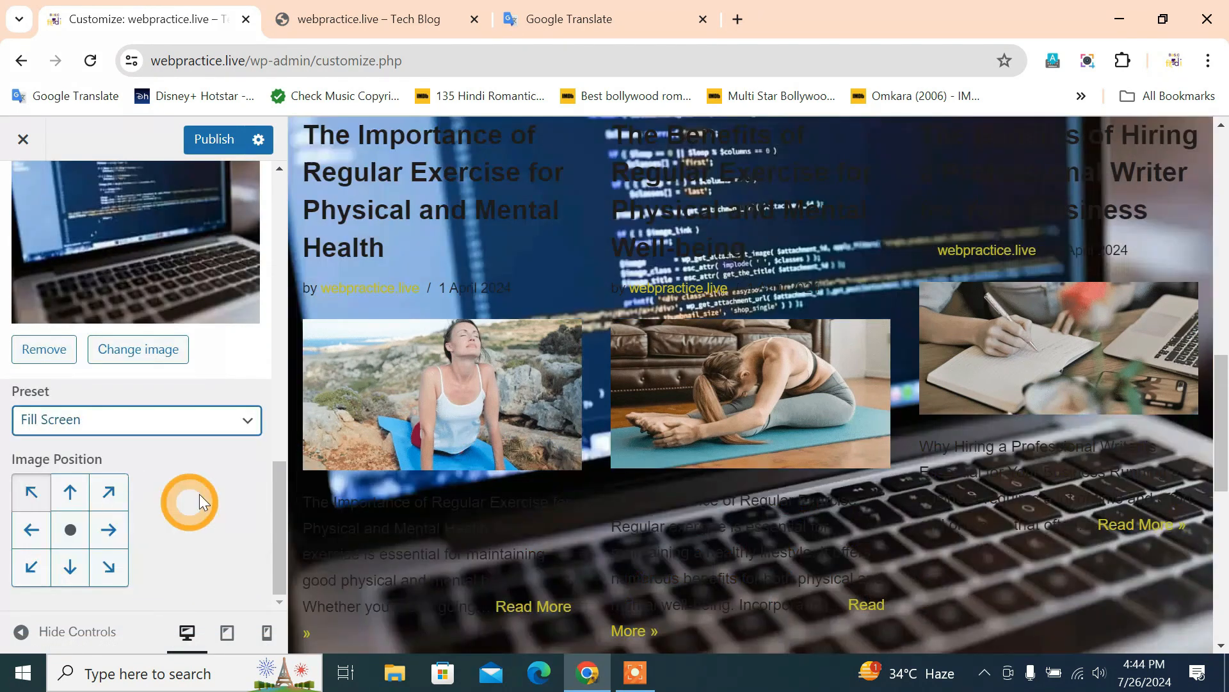
{"action": "left_click", "coordinate": [192, 420]}
{"action": "left_click", "coordinate": [135, 479]}
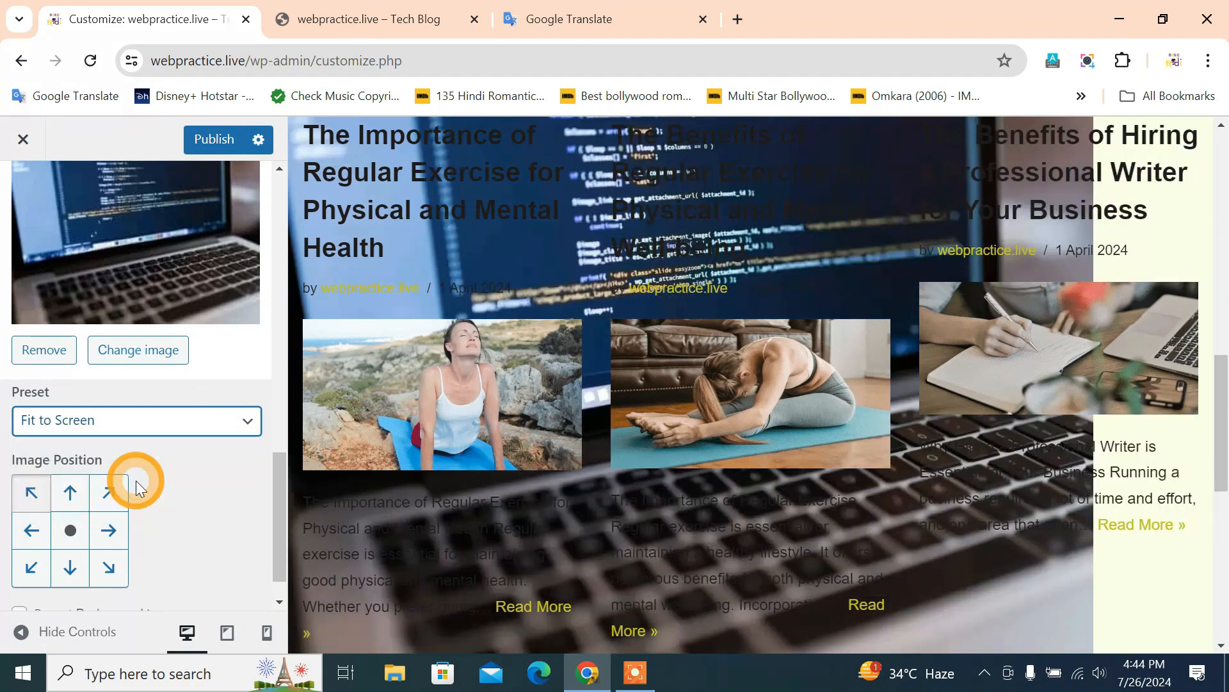
Step: Switch the background image preset to Repeat and try different image positions, including top, right and bottom
{"action": "left_click", "coordinate": [169, 425]}
{"action": "left_click", "coordinate": [144, 495]}
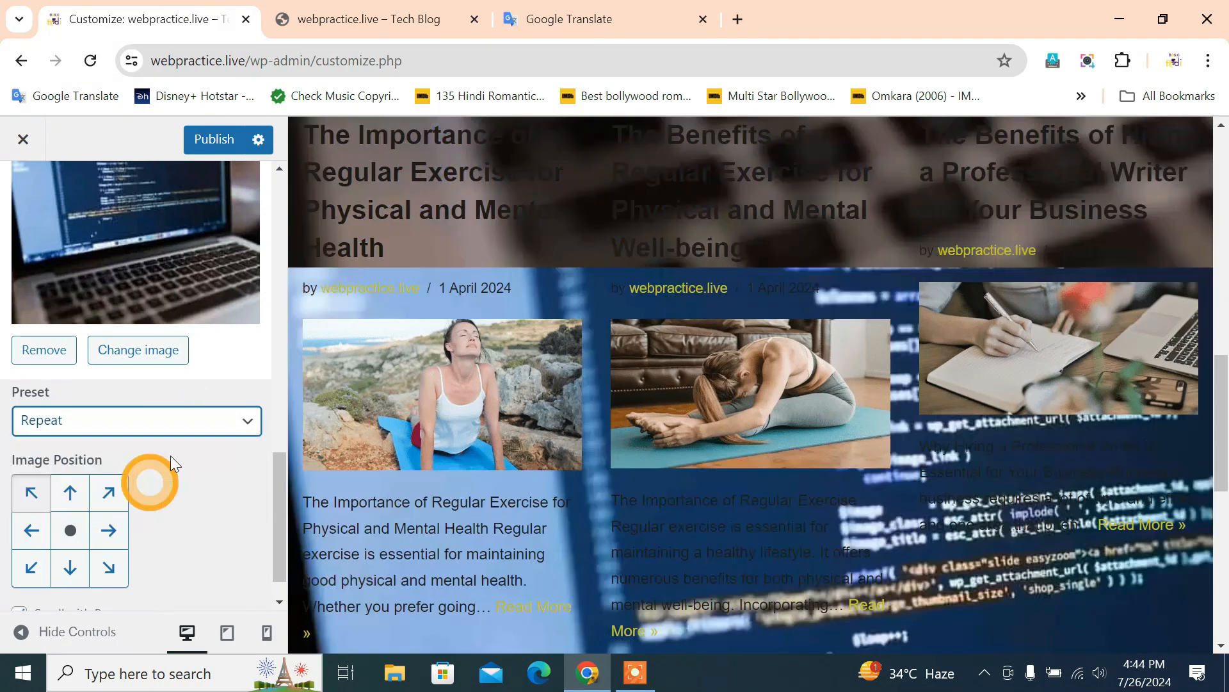
{"action": "left_click", "coordinate": [109, 493]}
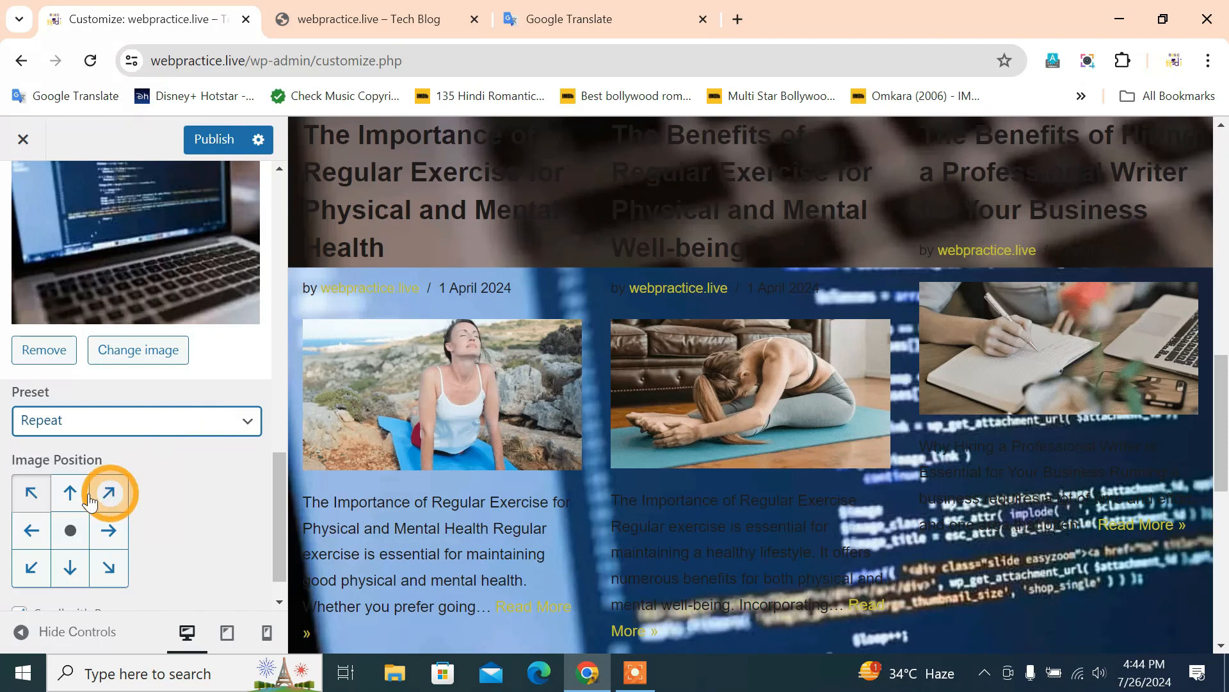
{"action": "left_click", "coordinate": [73, 494]}
{"action": "left_click", "coordinate": [109, 530]}
{"action": "left_click", "coordinate": [73, 570]}
{"action": "scroll", "coordinate": [102, 563], "scroll_direction": "down", "scroll_amount": 1}
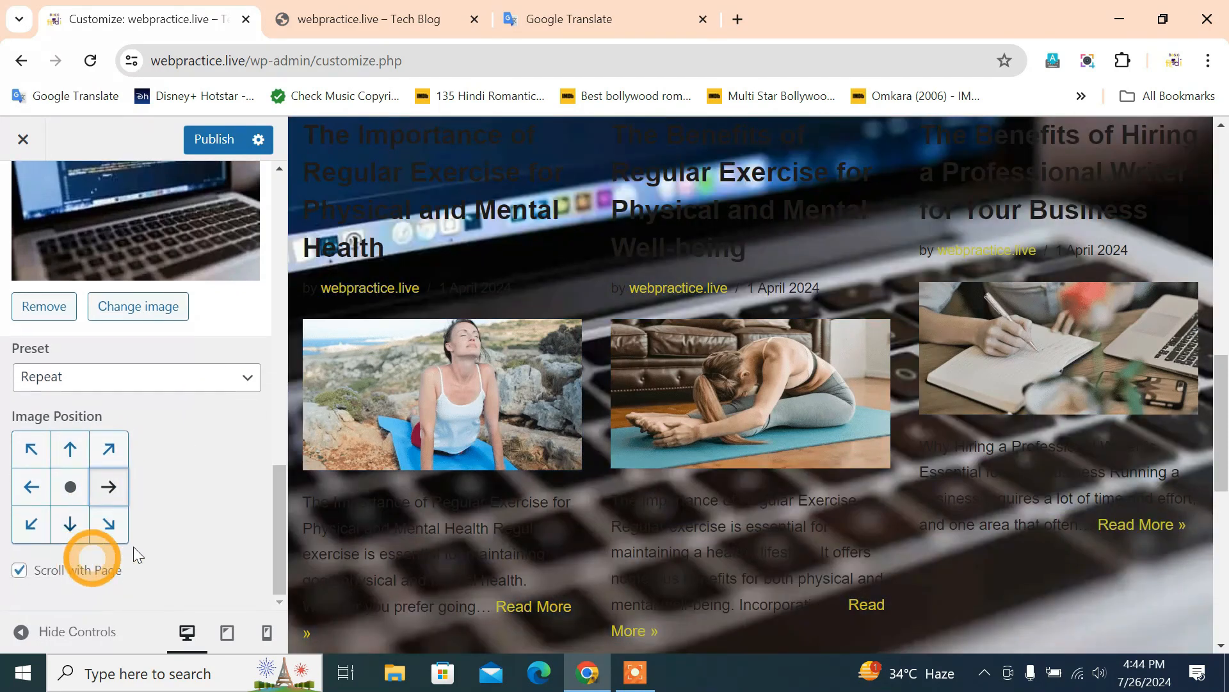
Step: Remove the background image from the site and review the global palette colors
{"action": "scroll", "coordinate": [198, 467], "scroll_direction": "up", "scroll_amount": 3}
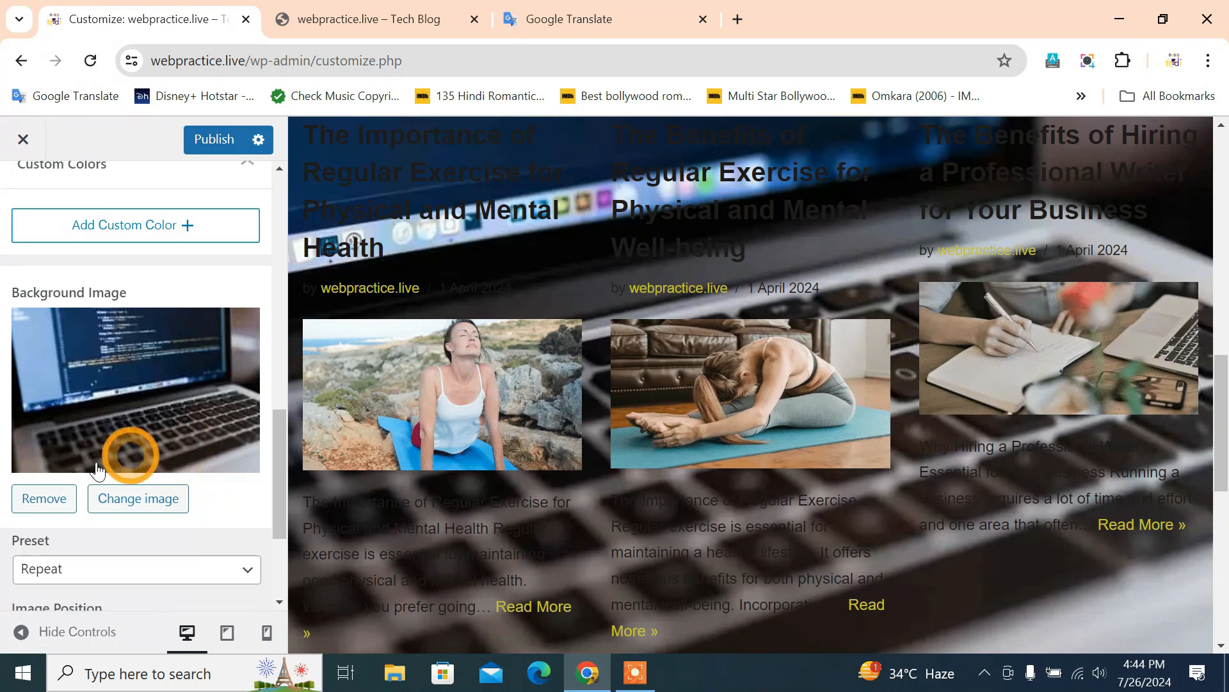
{"action": "scroll", "coordinate": [129, 448], "scroll_direction": "up", "scroll_amount": 2}
{"action": "left_click", "coordinate": [56, 595]}
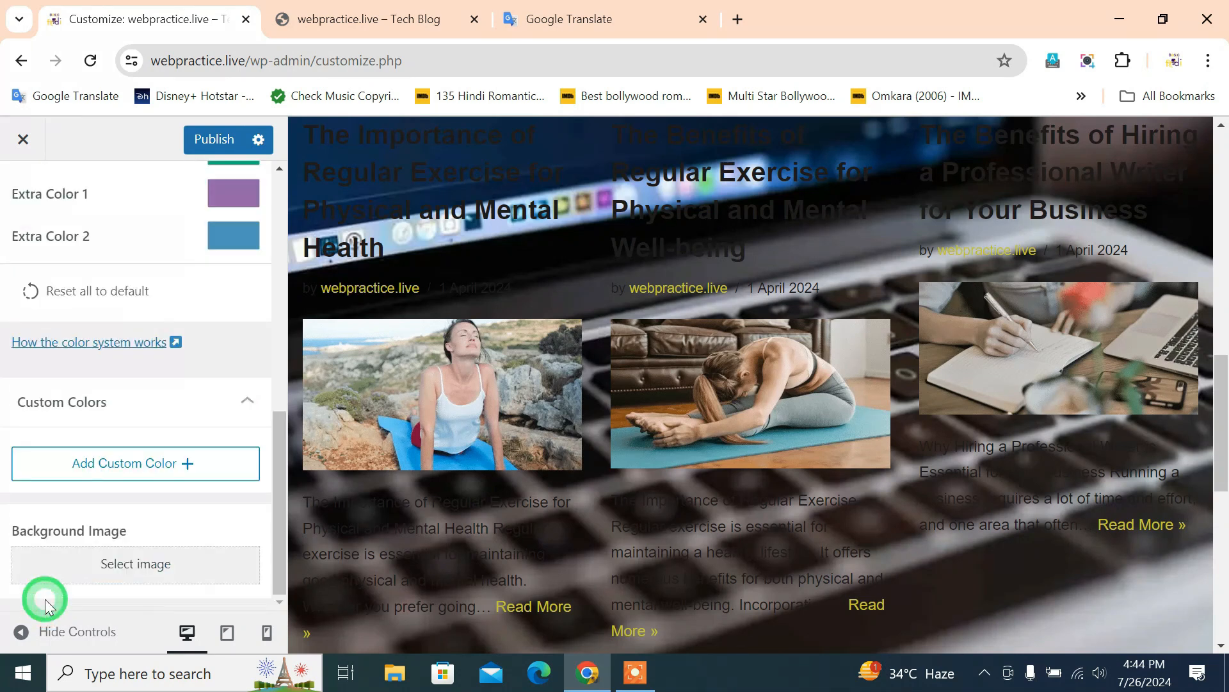
{"action": "scroll", "coordinate": [330, 538], "scroll_direction": "up", "scroll_amount": 4}
{"action": "scroll", "coordinate": [334, 543], "scroll_direction": "up", "scroll_amount": 4}
{"action": "scroll", "coordinate": [132, 461], "scroll_direction": "up", "scroll_amount": 8}
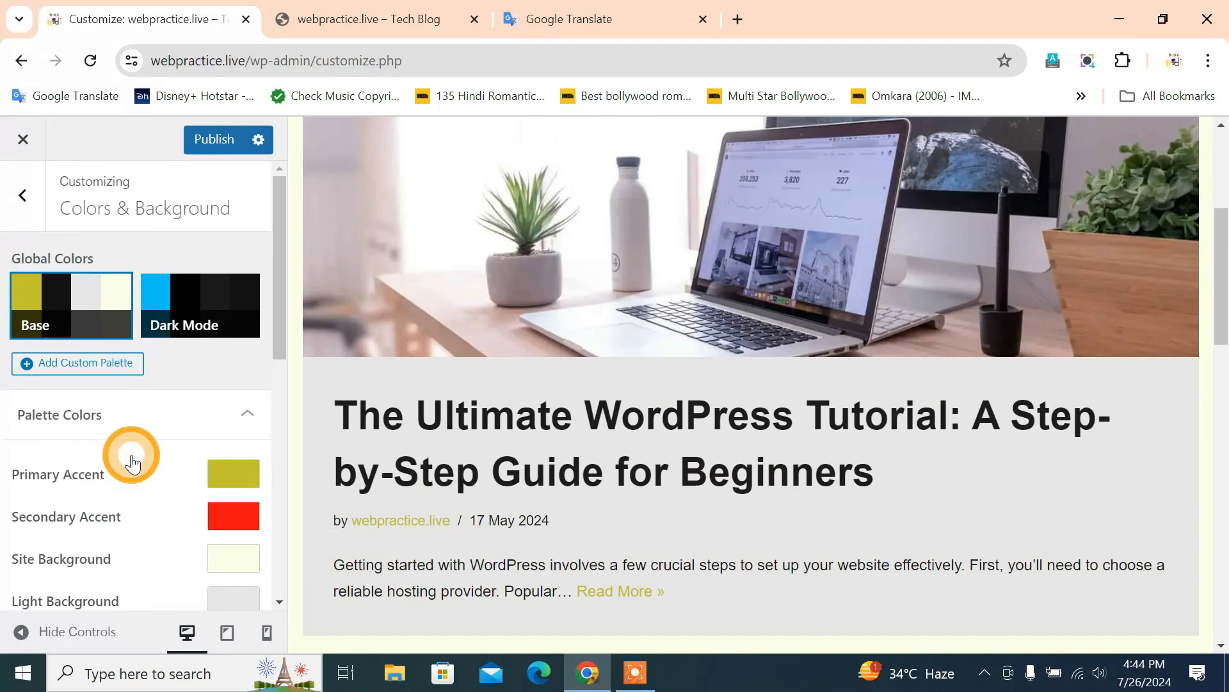
{"action": "scroll", "coordinate": [132, 454], "scroll_direction": "down", "scroll_amount": 4}
{"action": "scroll", "coordinate": [132, 455], "scroll_direction": "up", "scroll_amount": 4}
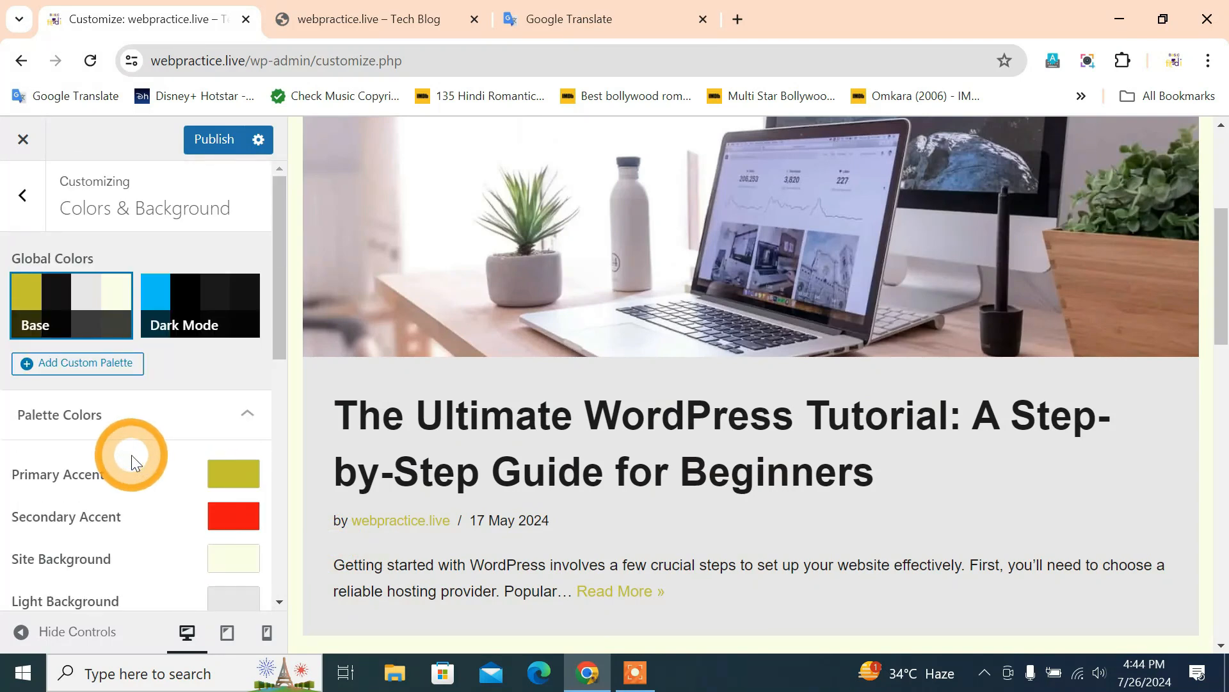
Step: Leave Colors & Background, open the Typography settings and look over their options
{"action": "left_click", "coordinate": [23, 205]}
{"action": "scroll", "coordinate": [68, 525], "scroll_direction": "down", "scroll_amount": 2}
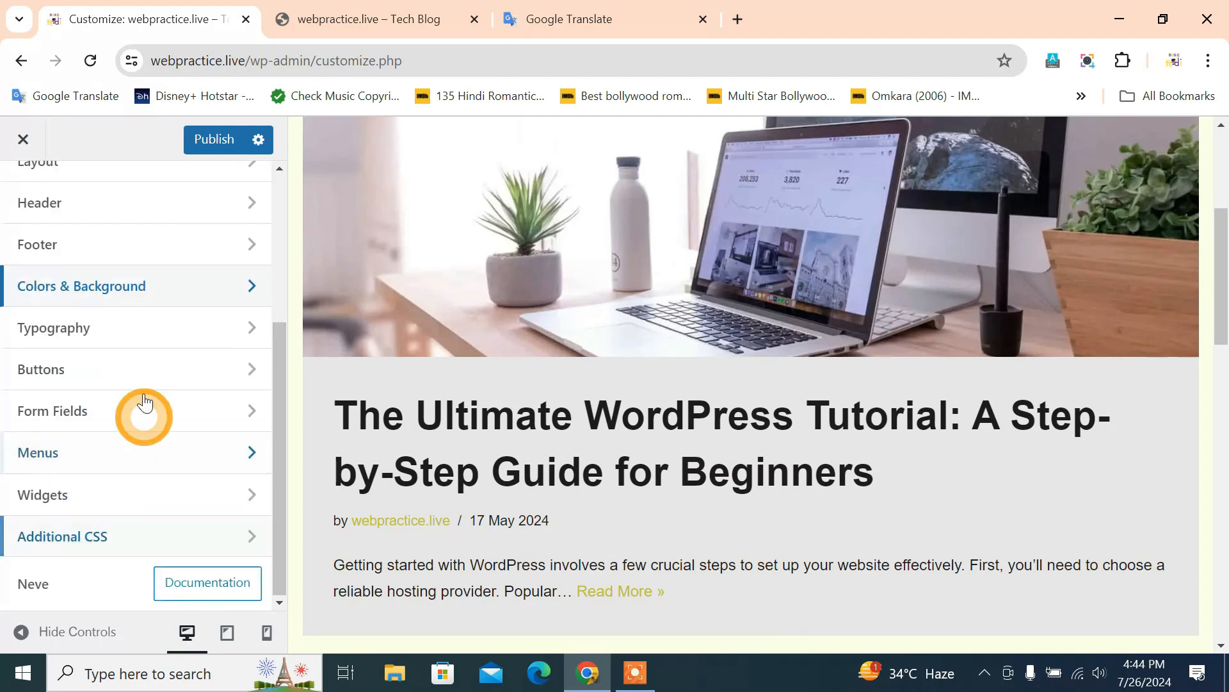
{"action": "left_click", "coordinate": [139, 349]}
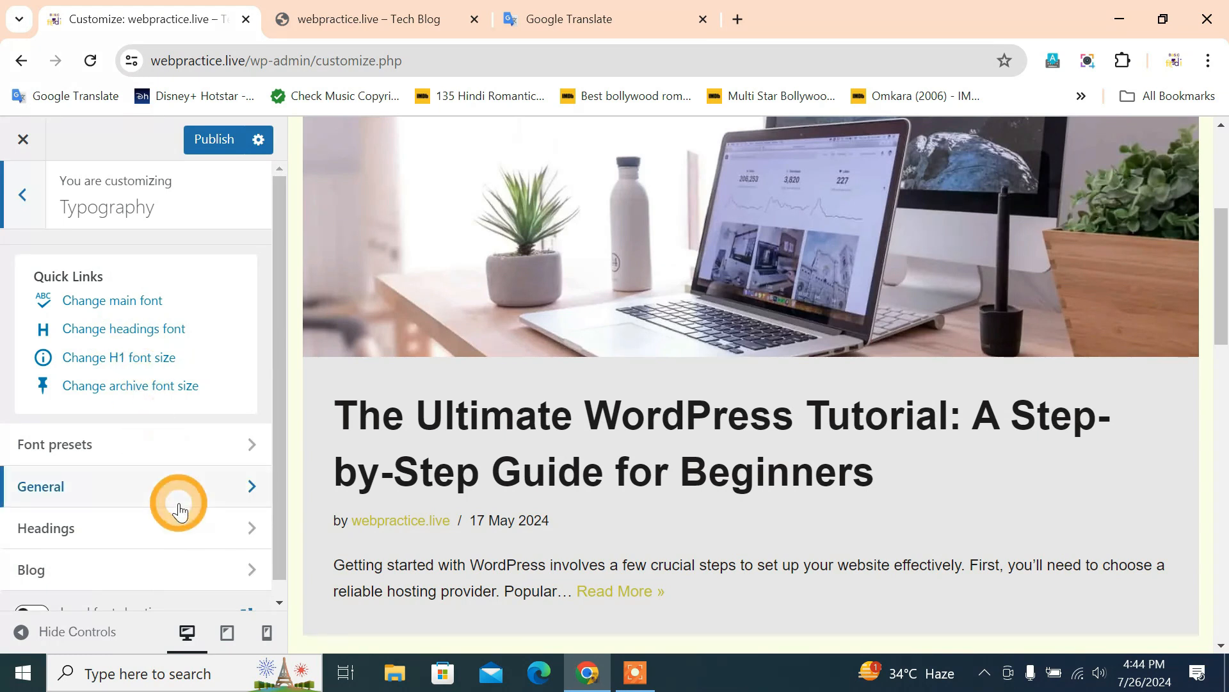
{"action": "scroll", "coordinate": [179, 518], "scroll_direction": "down", "scroll_amount": 1}
{"action": "scroll", "coordinate": [422, 530], "scroll_direction": "up", "scroll_amount": 4}
{"action": "scroll", "coordinate": [422, 530], "scroll_direction": "down", "scroll_amount": 4}
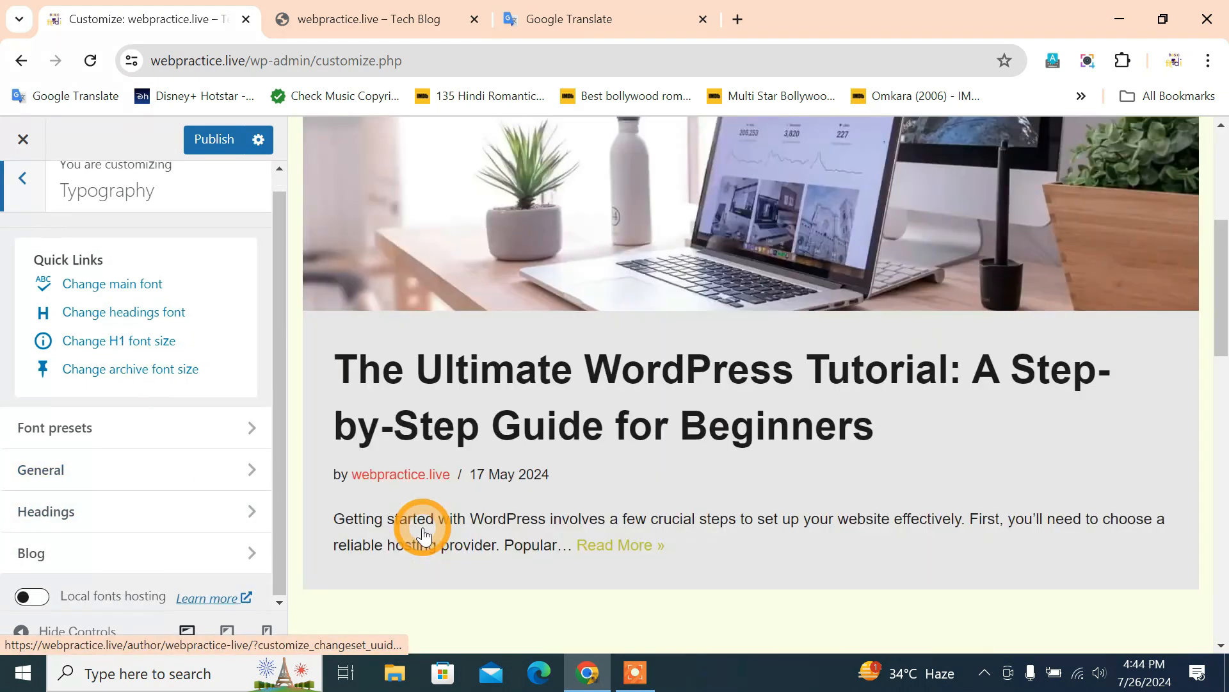
{"action": "scroll", "coordinate": [423, 531], "scroll_direction": "up", "scroll_amount": 3}
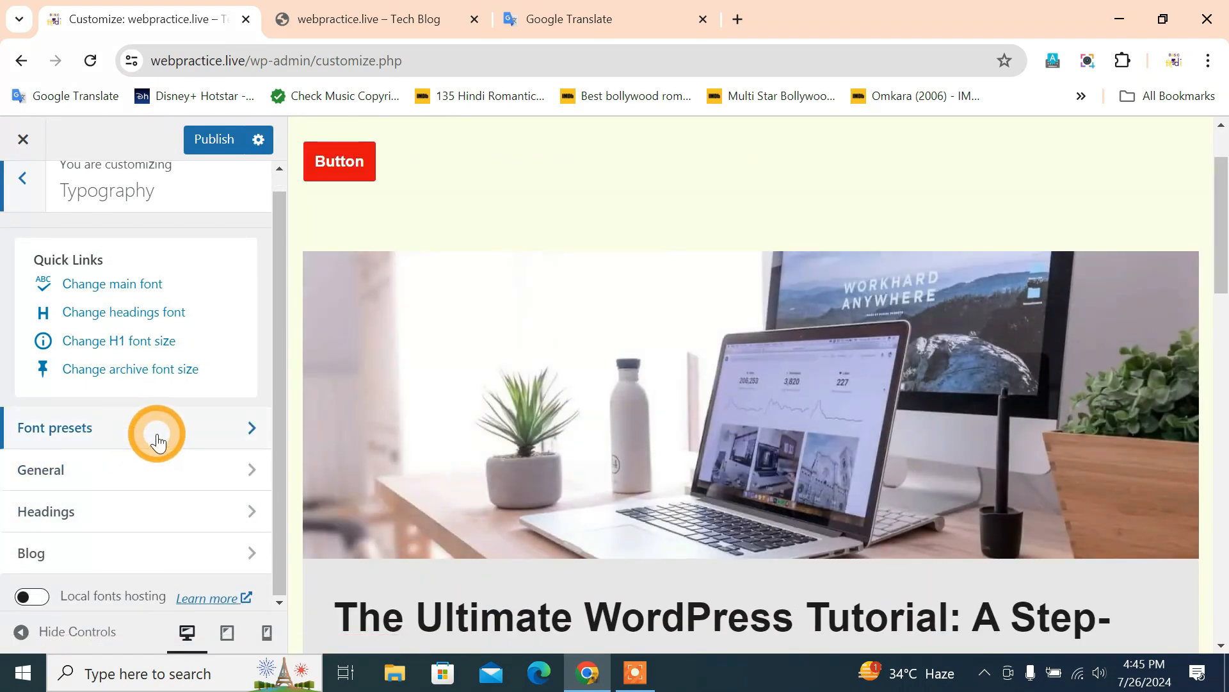
Step: In the Typography font presets, try the first preset and apply the sixth one, which uses Spline Sans body text
{"action": "left_click", "coordinate": [159, 442]}
{"action": "scroll", "coordinate": [181, 484], "scroll_direction": "down", "scroll_amount": 3}
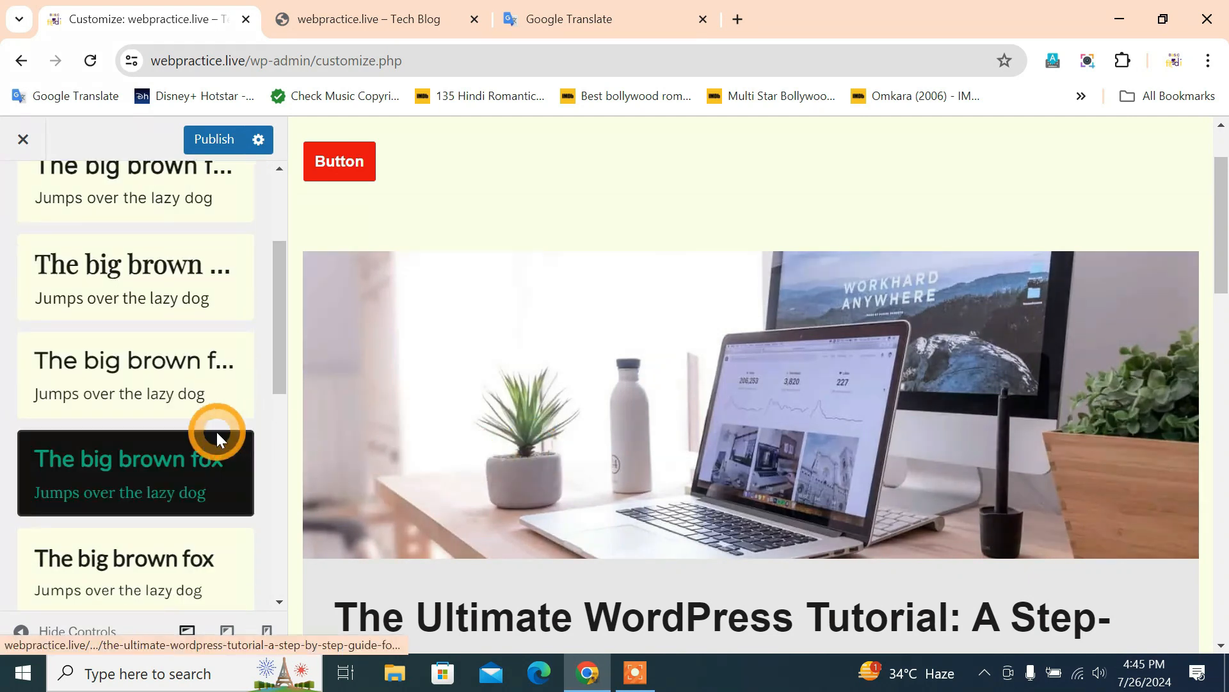
{"action": "scroll", "coordinate": [217, 432], "scroll_direction": "up", "scroll_amount": 2}
{"action": "scroll", "coordinate": [681, 374], "scroll_direction": "up", "scroll_amount": 1}
{"action": "scroll", "coordinate": [681, 374], "scroll_direction": "down", "scroll_amount": 3}
{"action": "left_click", "coordinate": [104, 371]}
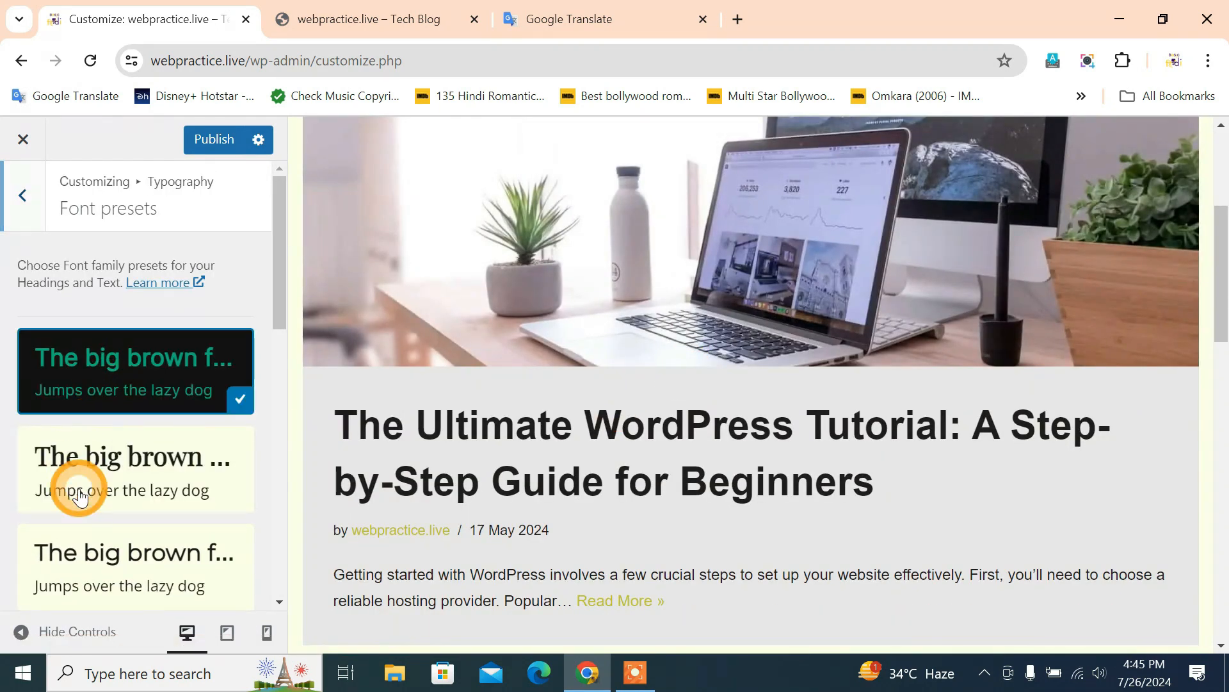
{"action": "scroll", "coordinate": [343, 508], "scroll_direction": "down", "scroll_amount": 4}
{"action": "scroll", "coordinate": [91, 554], "scroll_direction": "down", "scroll_amount": 1}
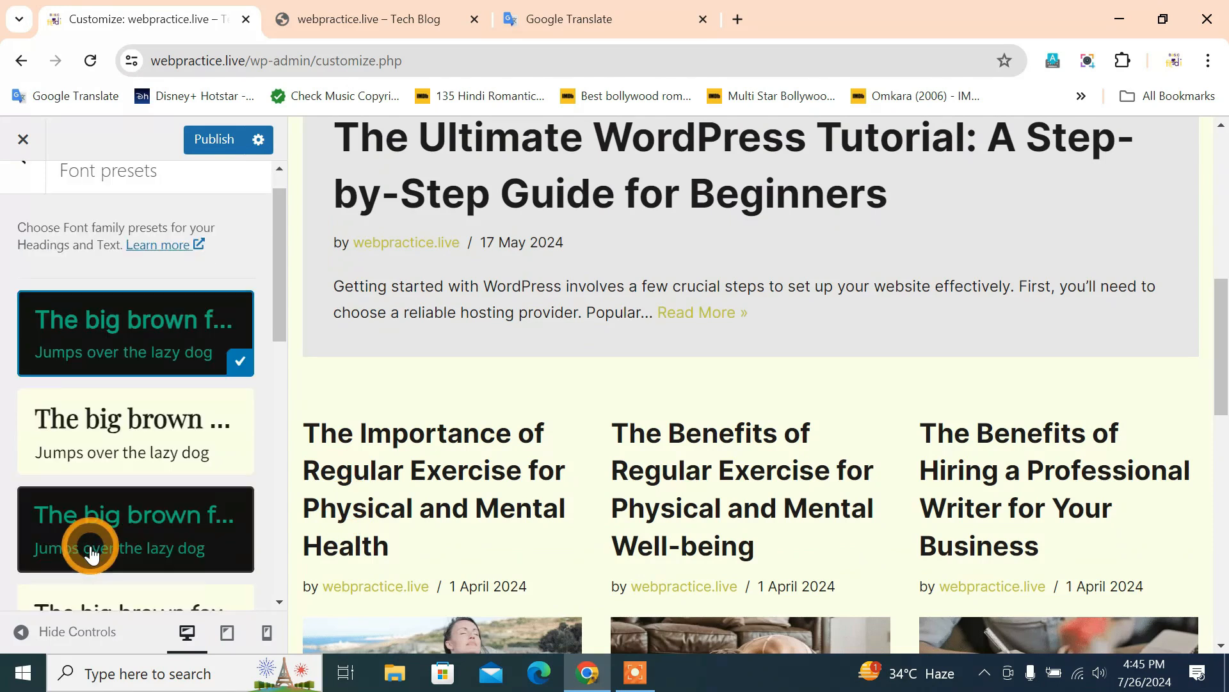
{"action": "scroll", "coordinate": [96, 549], "scroll_direction": "down", "scroll_amount": 5}
{"action": "left_click", "coordinate": [115, 493]}
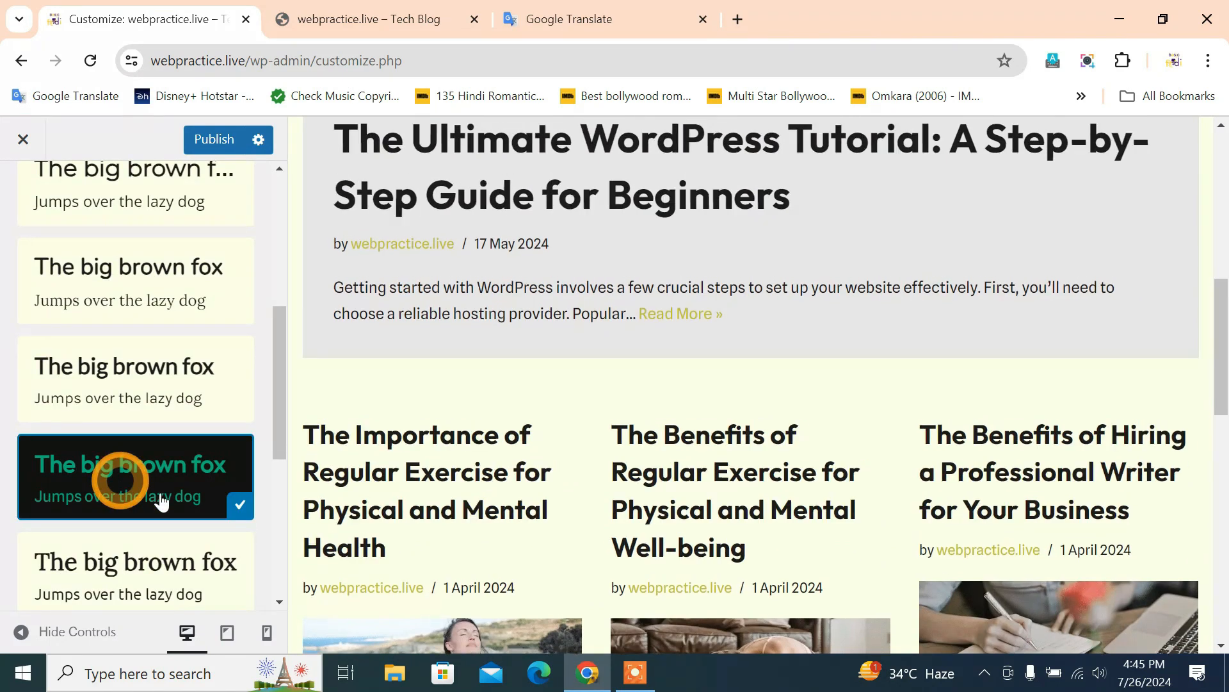
Step: Look through the remaining font presets in the list
{"action": "scroll", "coordinate": [420, 510], "scroll_direction": "down", "scroll_amount": 4}
{"action": "scroll", "coordinate": [64, 596], "scroll_direction": "down", "scroll_amount": 5}
{"action": "left_click", "coordinate": [78, 572]}
{"action": "scroll", "coordinate": [69, 548], "scroll_direction": "up", "scroll_amount": 5}
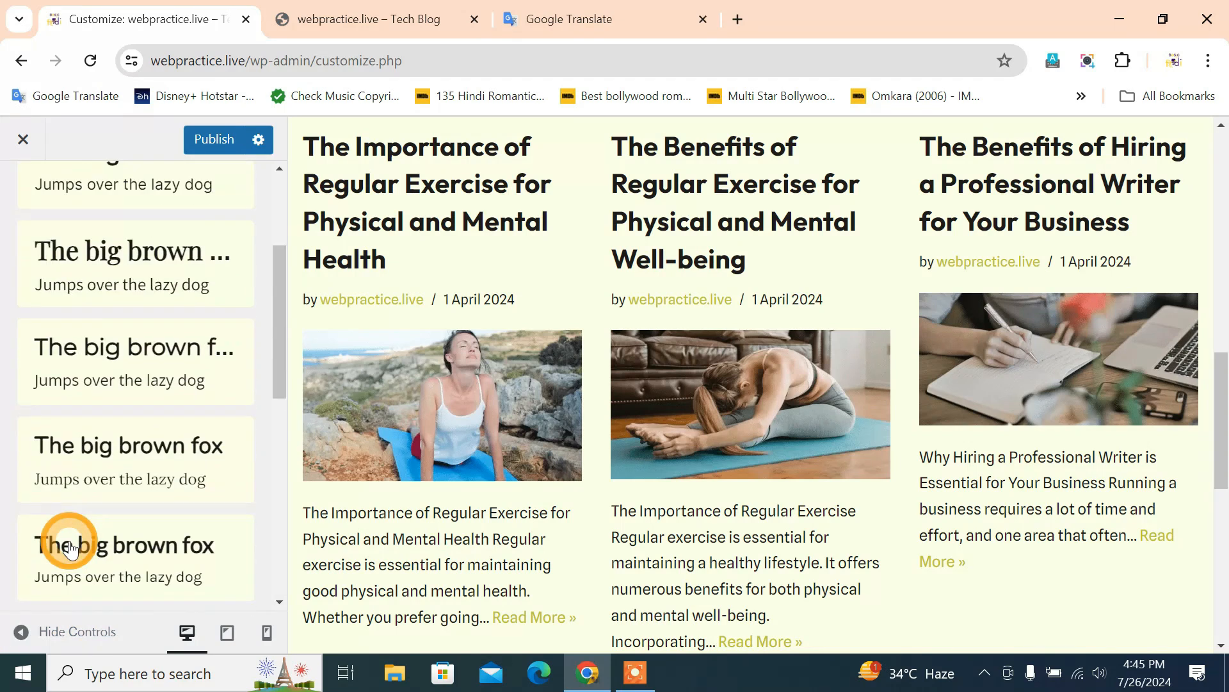
{"action": "scroll", "coordinate": [69, 547], "scroll_direction": "up", "scroll_amount": 5}
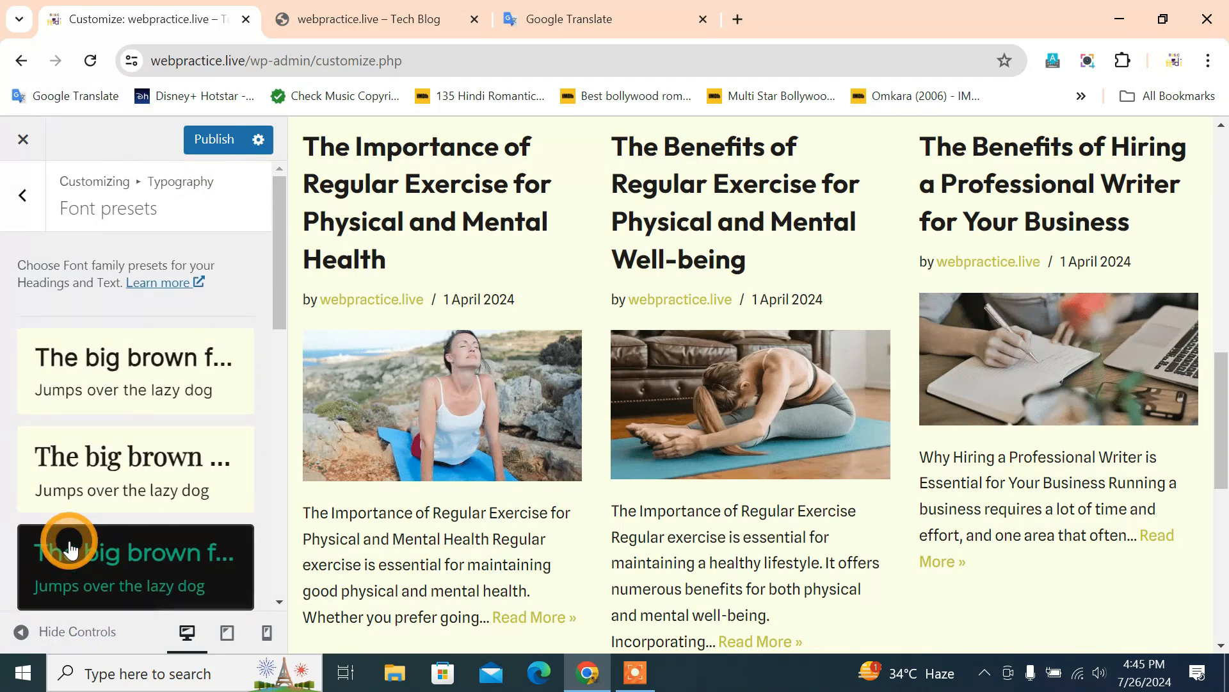
{"action": "left_click", "coordinate": [69, 548]}
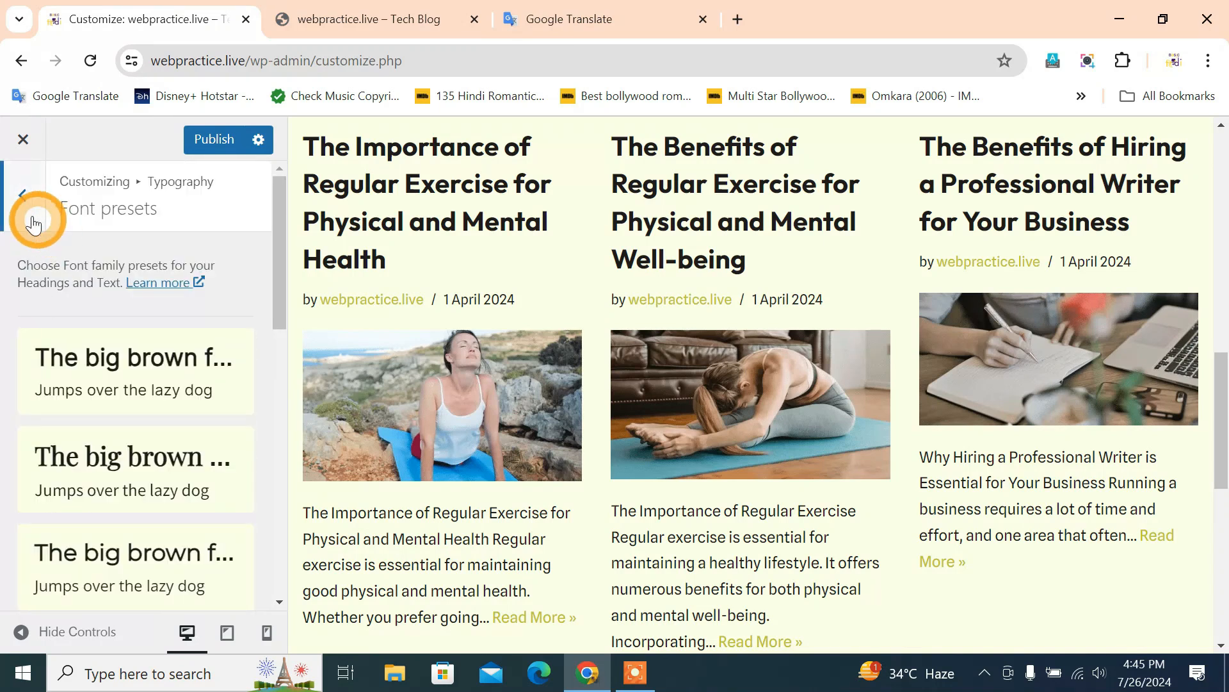
Step: Open the General typography settings and set the body font family to Garamond, serif
{"action": "left_click", "coordinate": [34, 223]}
{"action": "left_click", "coordinate": [101, 467]}
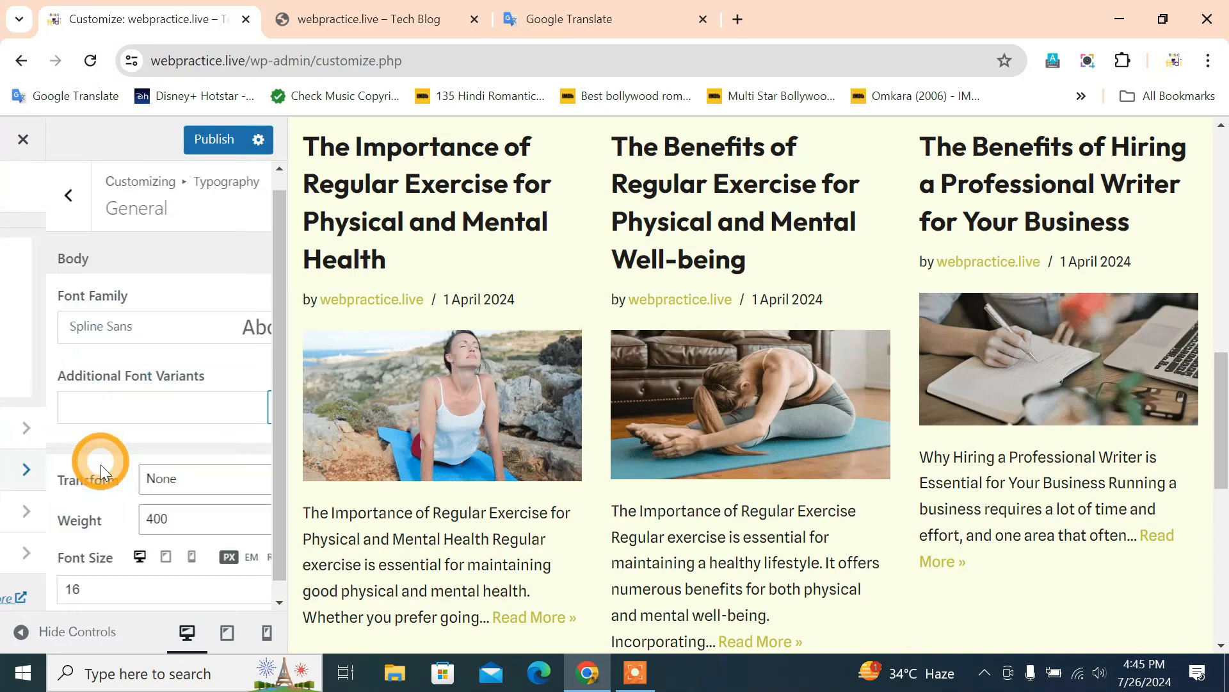
{"action": "scroll", "coordinate": [118, 509], "scroll_direction": "down", "scroll_amount": 1}
{"action": "scroll", "coordinate": [477, 317], "scroll_direction": "up", "scroll_amount": 5}
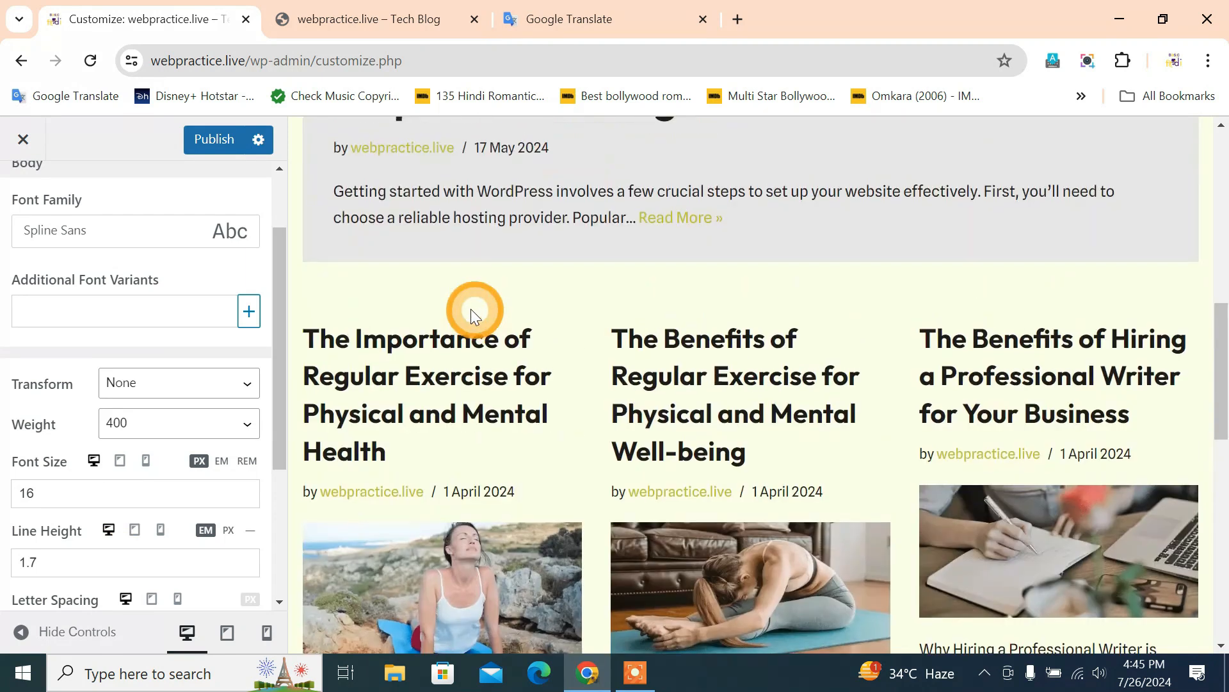
{"action": "left_click", "coordinate": [227, 239]}
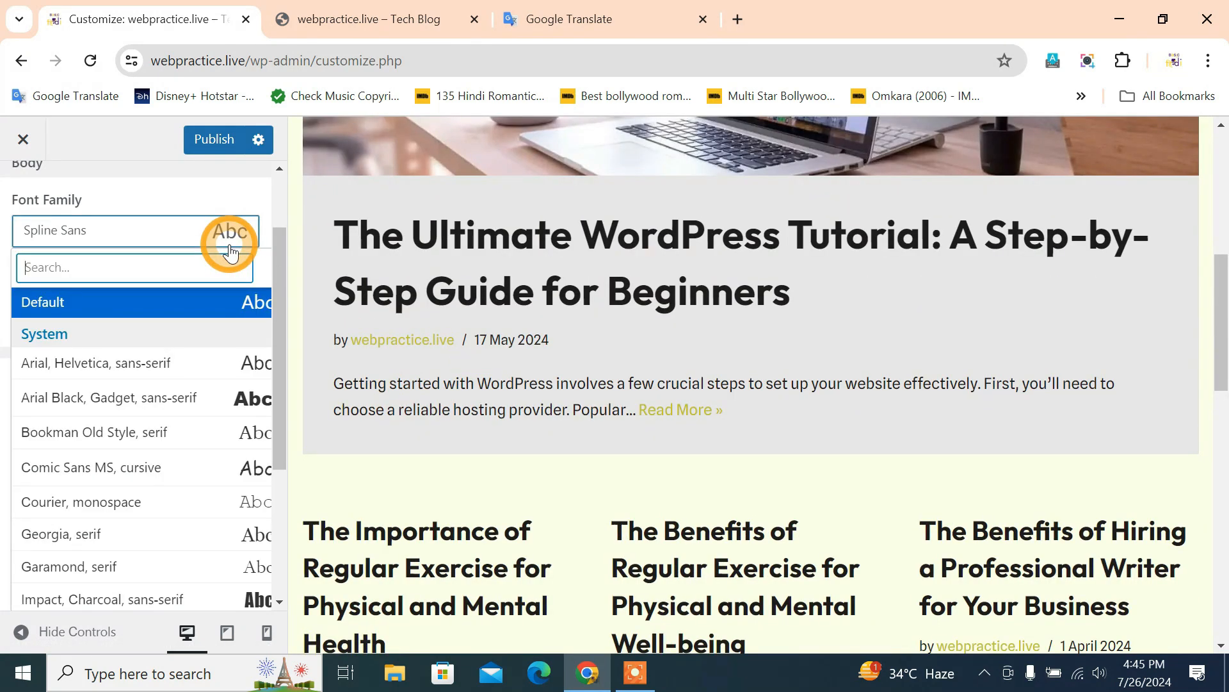
{"action": "scroll", "coordinate": [180, 442], "scroll_direction": "down", "scroll_amount": 3}
{"action": "left_click", "coordinate": [181, 374]}
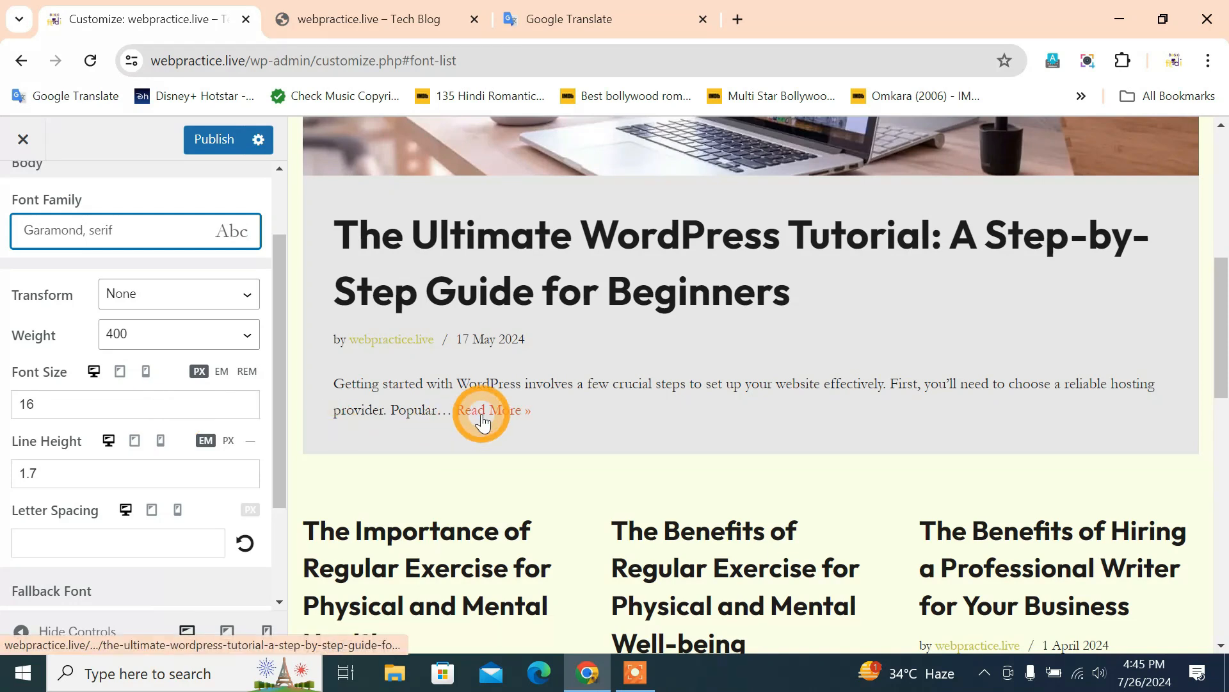
Step: Change the body font family to Lucida Sans Unicode and check it on the WordPress tutorial post's excerpt
{"action": "left_click", "coordinate": [181, 242]}
{"action": "scroll", "coordinate": [155, 346], "scroll_direction": "down", "scroll_amount": 3}
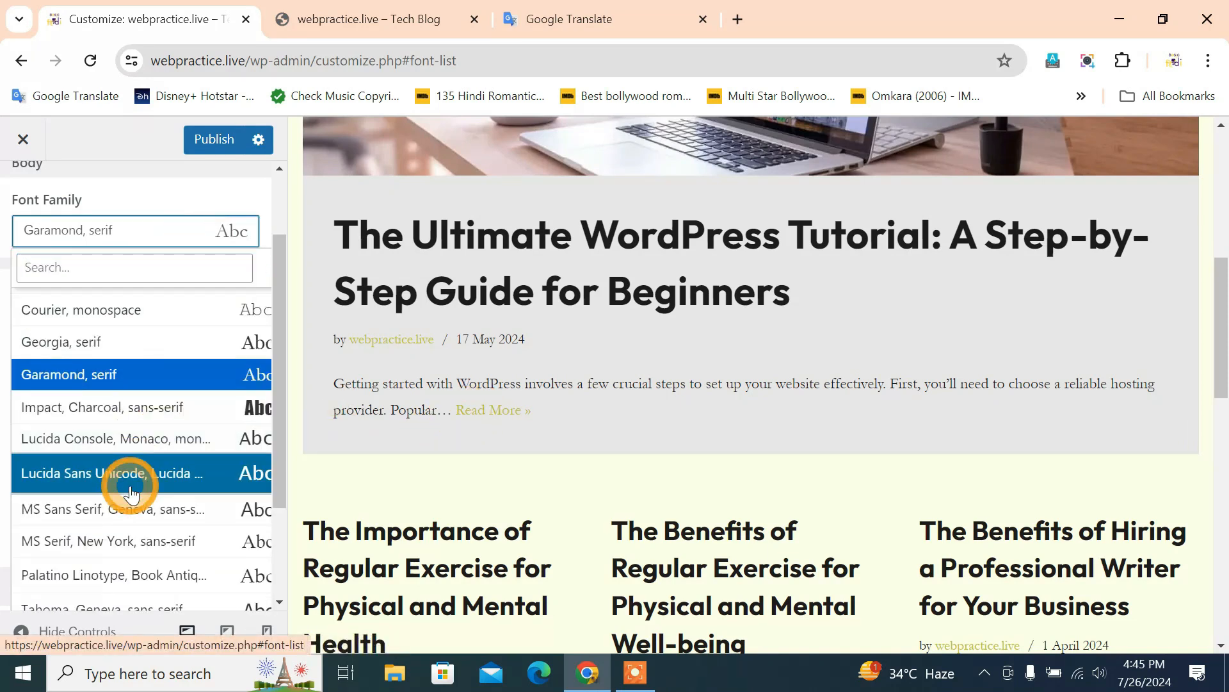
{"action": "left_click", "coordinate": [130, 474]}
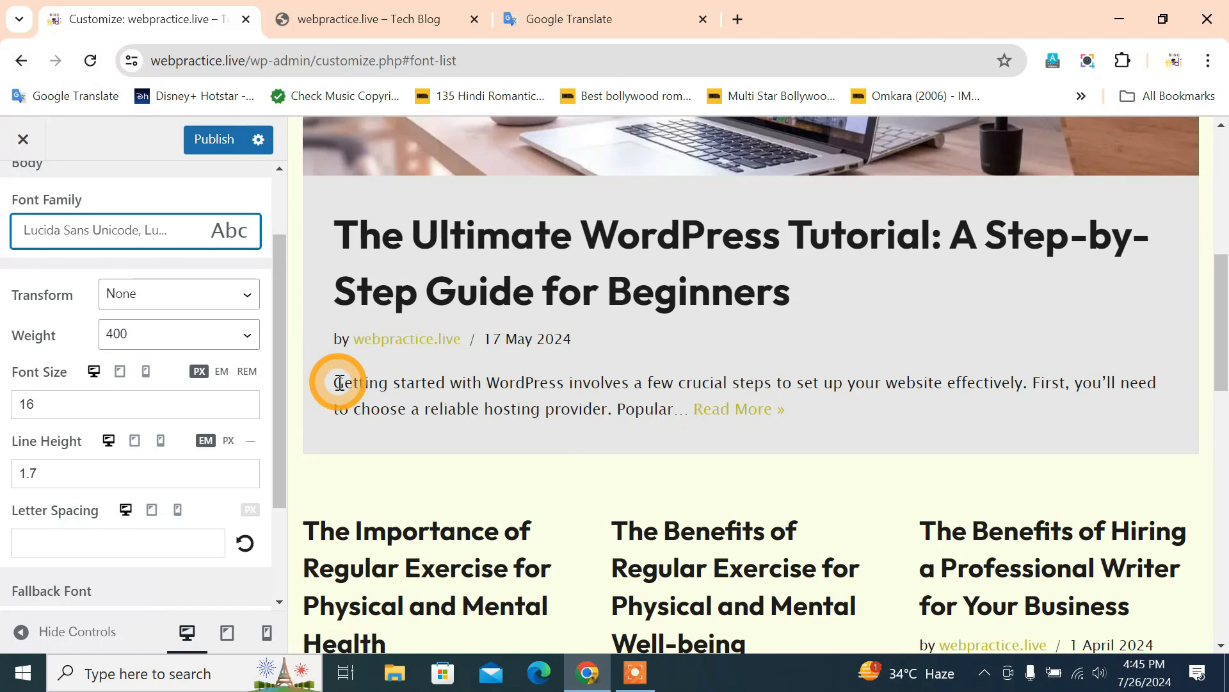
{"action": "left_click_drag", "start_coordinate": [333, 382], "coordinate": [596, 405]}
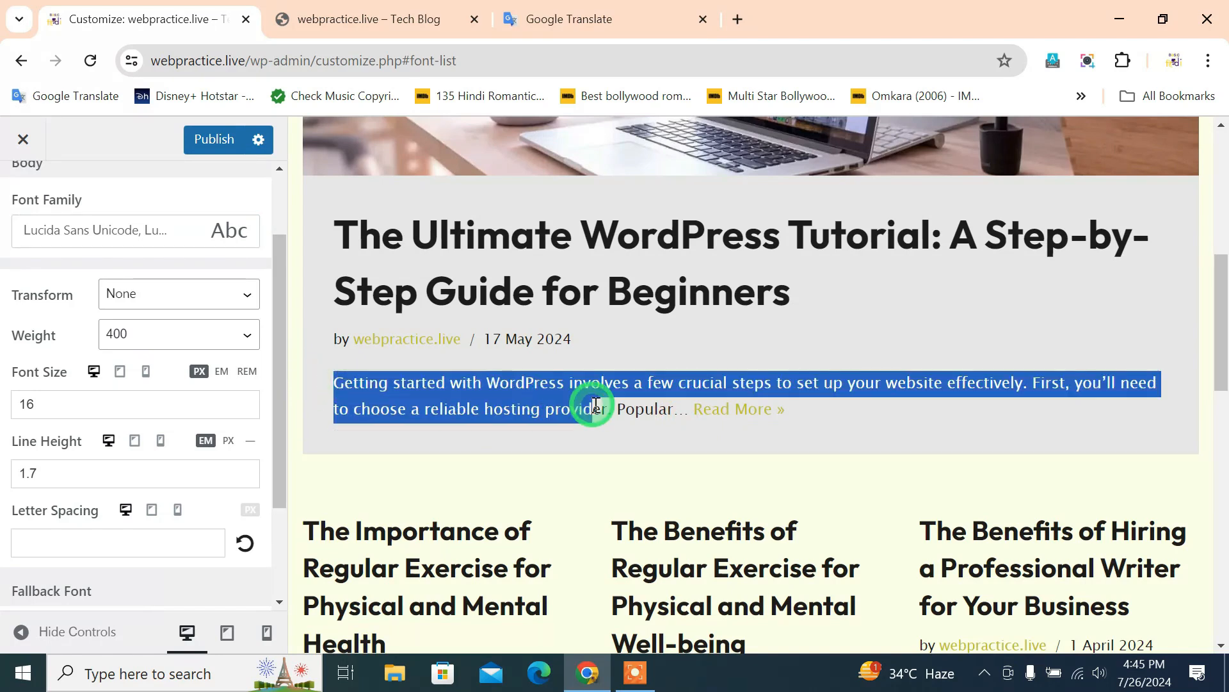
Step: Try the Lowercase and Uppercase transforms for the body text
{"action": "left_click", "coordinate": [236, 299]}
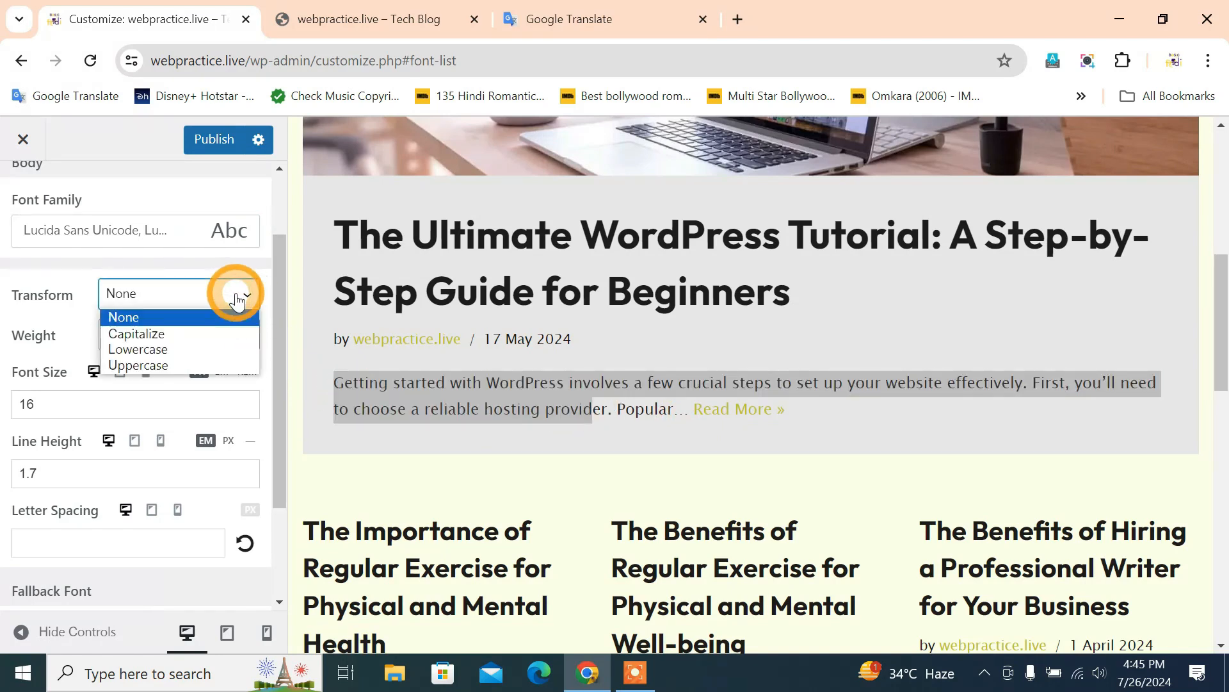
{"action": "left_click", "coordinate": [217, 351]}
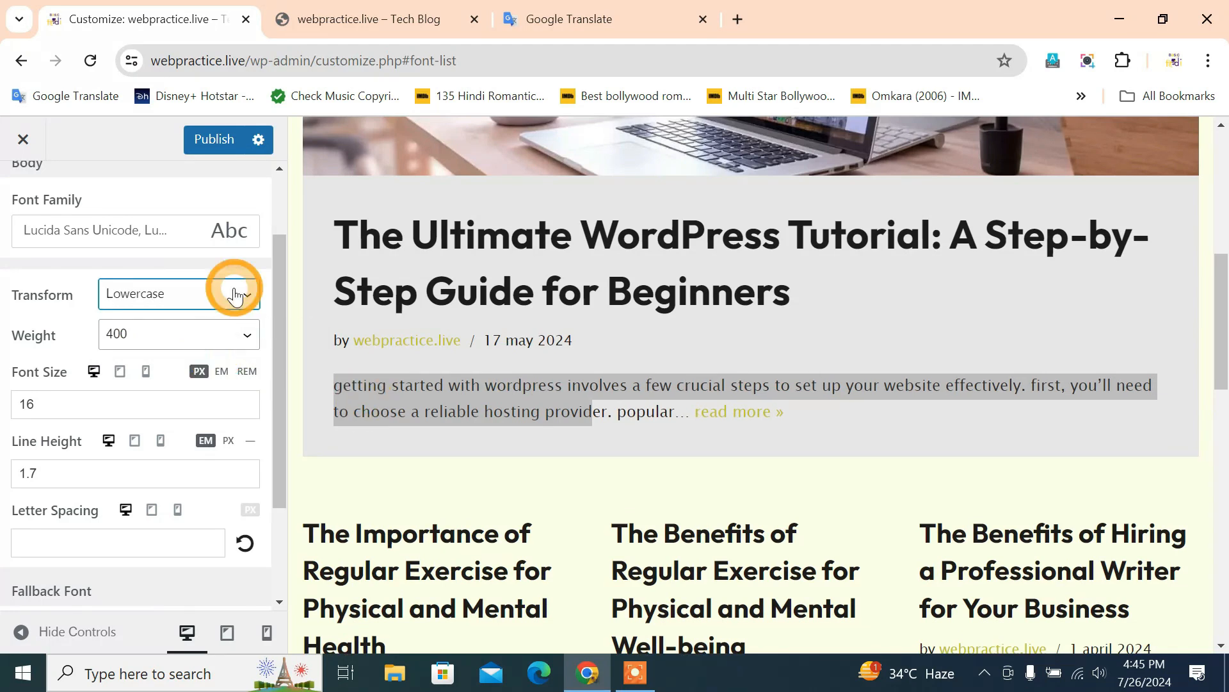
{"action": "left_click", "coordinate": [236, 297]}
{"action": "left_click", "coordinate": [200, 362]}
{"action": "left_click", "coordinate": [705, 448]}
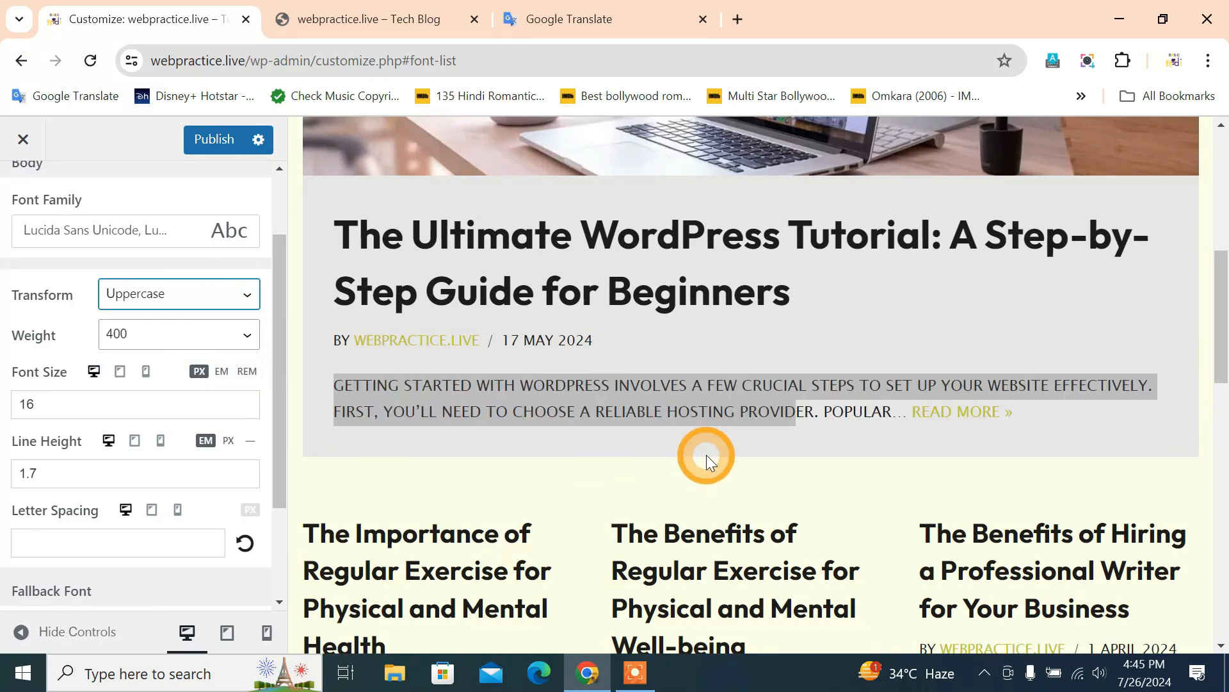
{"action": "left_click", "coordinate": [842, 426]}
Step: Open the Ultimate WordPress Tutorial post in the preview and examine its body text
{"action": "left_click", "coordinate": [961, 415]}
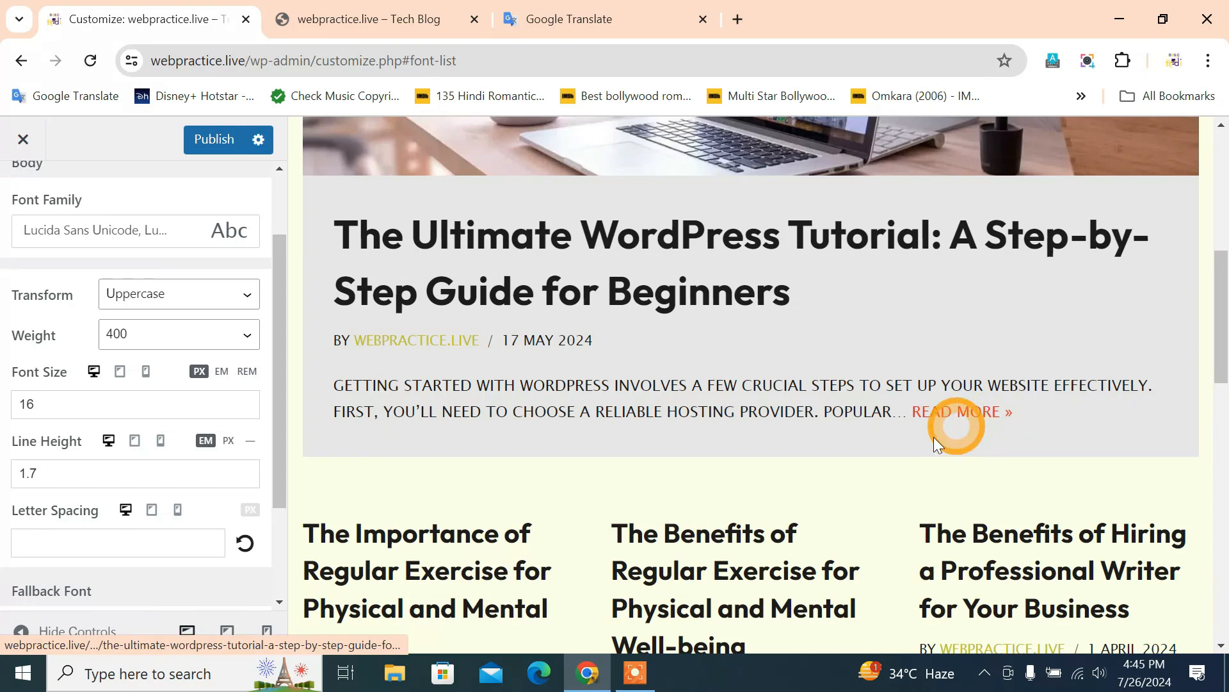
{"action": "left_click", "coordinate": [555, 552]}
{"action": "scroll", "coordinate": [555, 552], "scroll_direction": "down", "scroll_amount": 15}
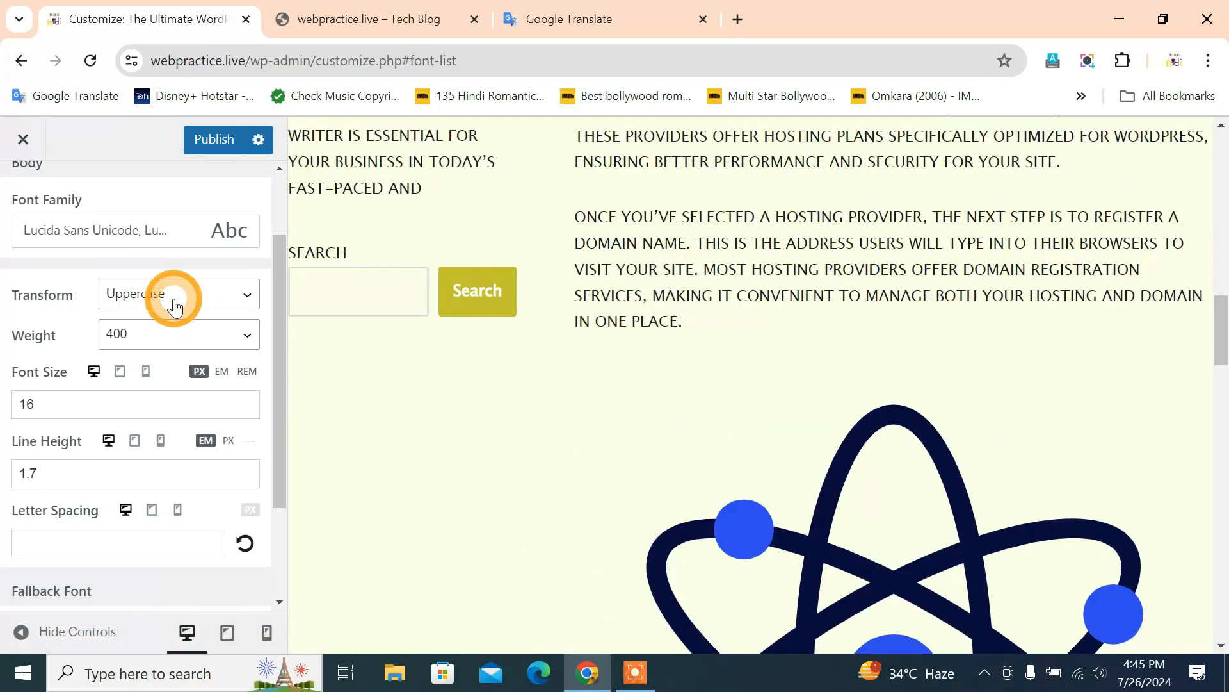
Step: Set the body text transform back to None and check the post's paragraphs
{"action": "left_click", "coordinate": [176, 304]}
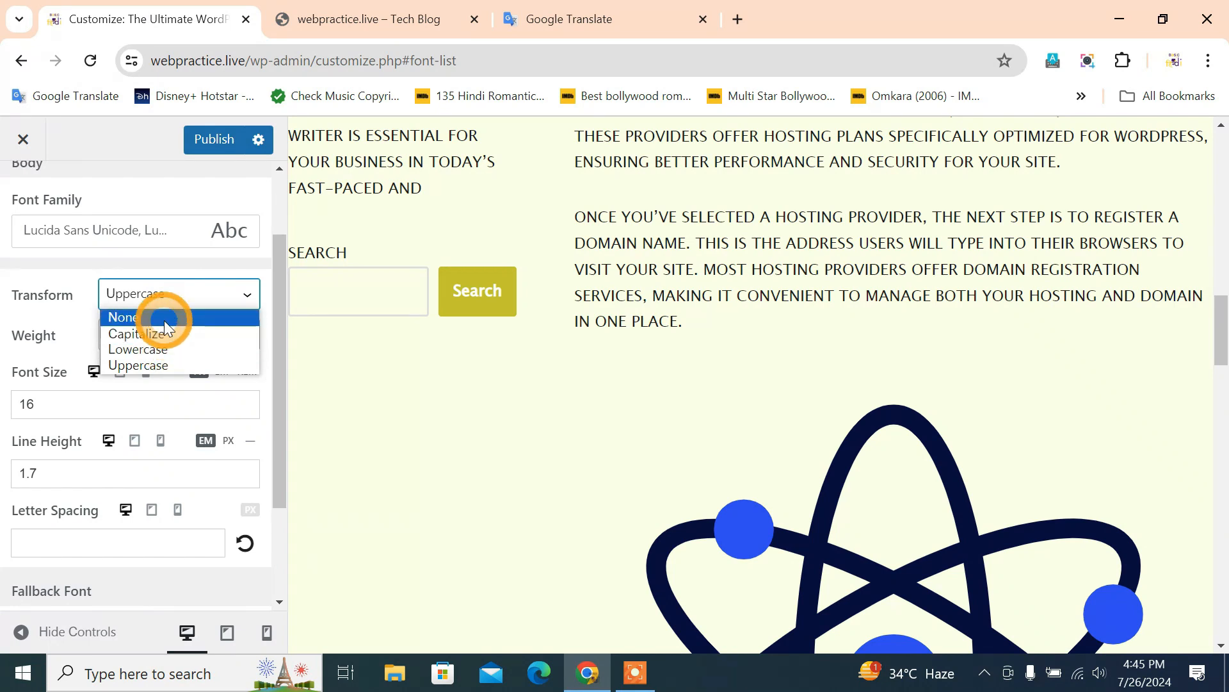
{"action": "left_click", "coordinate": [164, 318]}
{"action": "scroll", "coordinate": [759, 410], "scroll_direction": "up", "scroll_amount": 3}
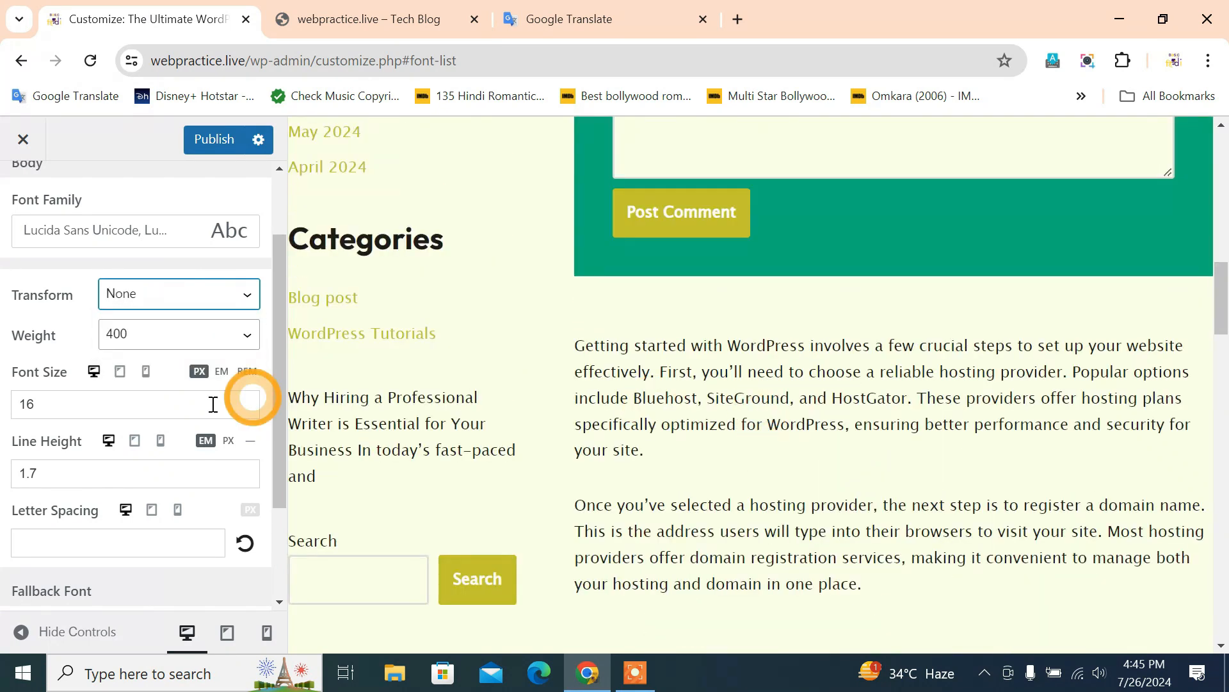
Step: Try adjusting the body font size and highlight part of the post's first paragraph for comparison
{"action": "left_click", "coordinate": [252, 399]}
{"action": "left_click", "coordinate": [247, 404]}
{"action": "left_click", "coordinate": [254, 412]}
{"action": "left_click", "coordinate": [253, 412]}
{"action": "left_click_drag", "start_coordinate": [781, 401], "coordinate": [686, 372]}
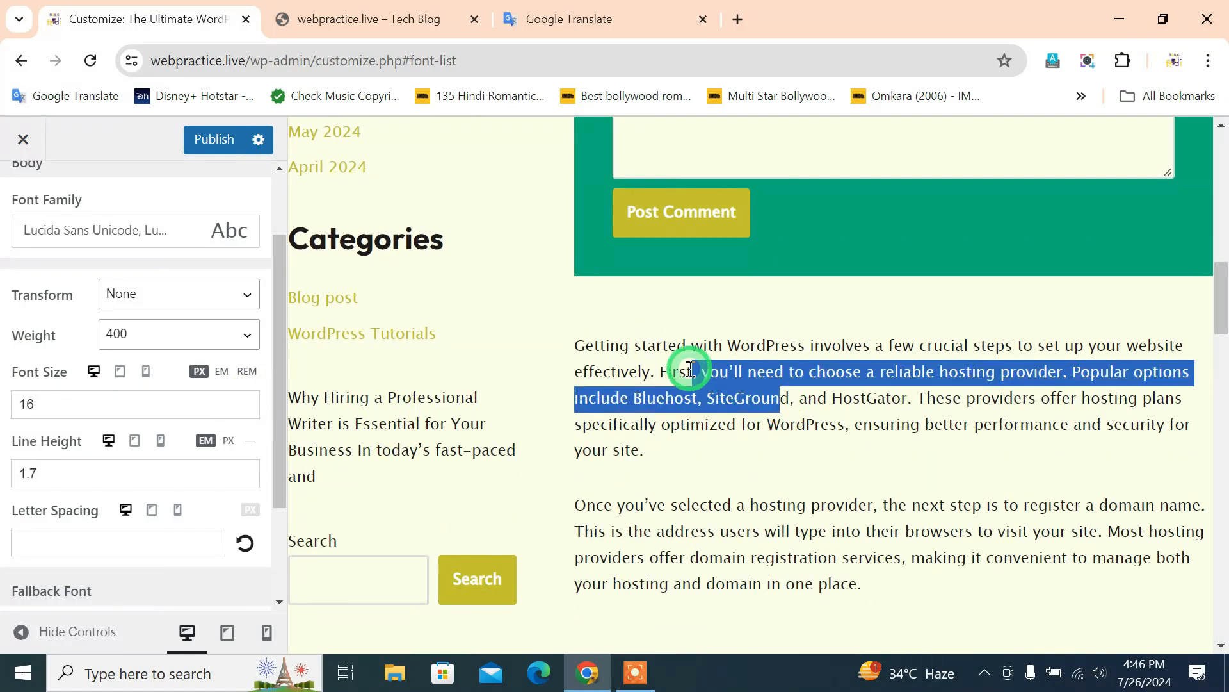
Step: Set the body text line height to 1.8 em
{"action": "scroll", "coordinate": [207, 461], "scroll_direction": "down", "scroll_amount": 2}
{"action": "left_click", "coordinate": [249, 371]}
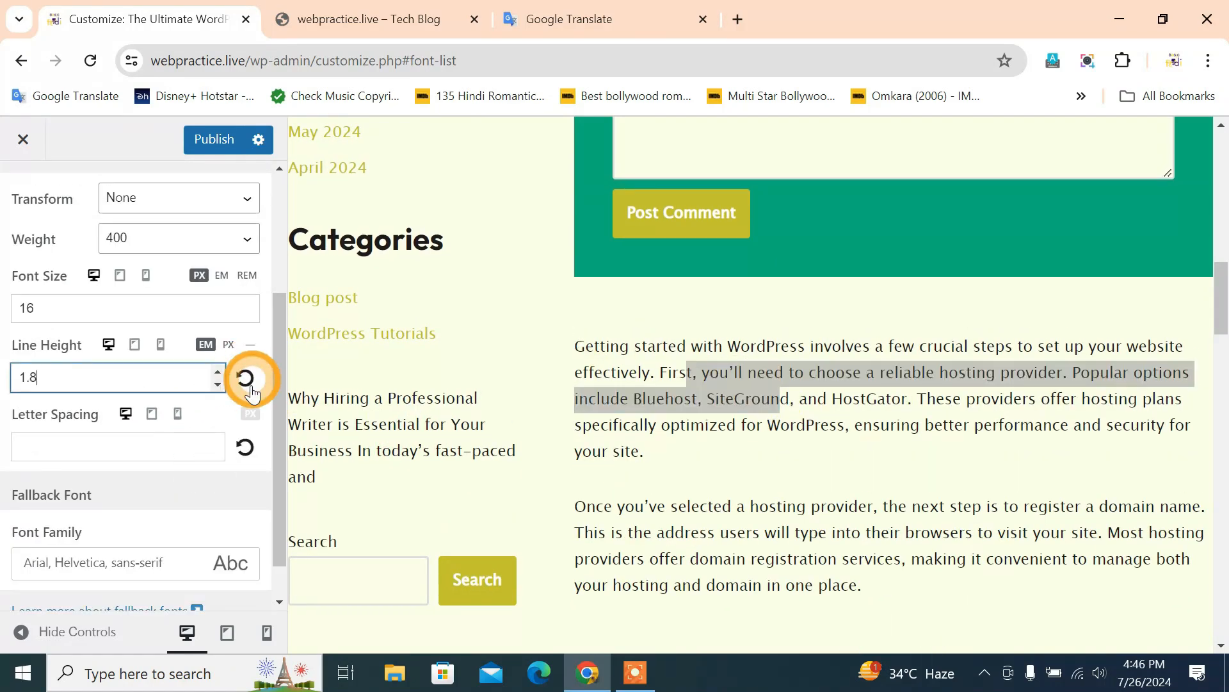
{"action": "scroll", "coordinate": [173, 420], "scroll_direction": "down", "scroll_amount": 1}
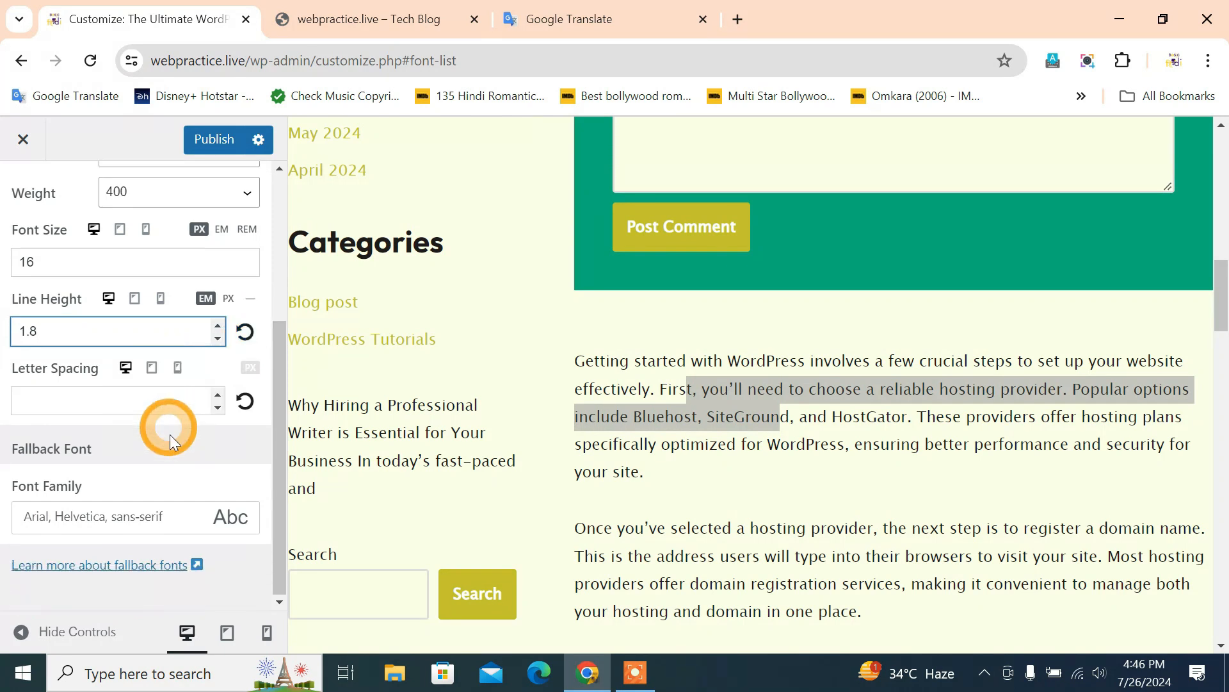
Step: Raise the body text line height to 1.9 em and examine the post's paragraphs in the preview
{"action": "scroll", "coordinate": [167, 458], "scroll_direction": "up", "scroll_amount": 2}
{"action": "scroll", "coordinate": [175, 413], "scroll_direction": "up", "scroll_amount": 2}
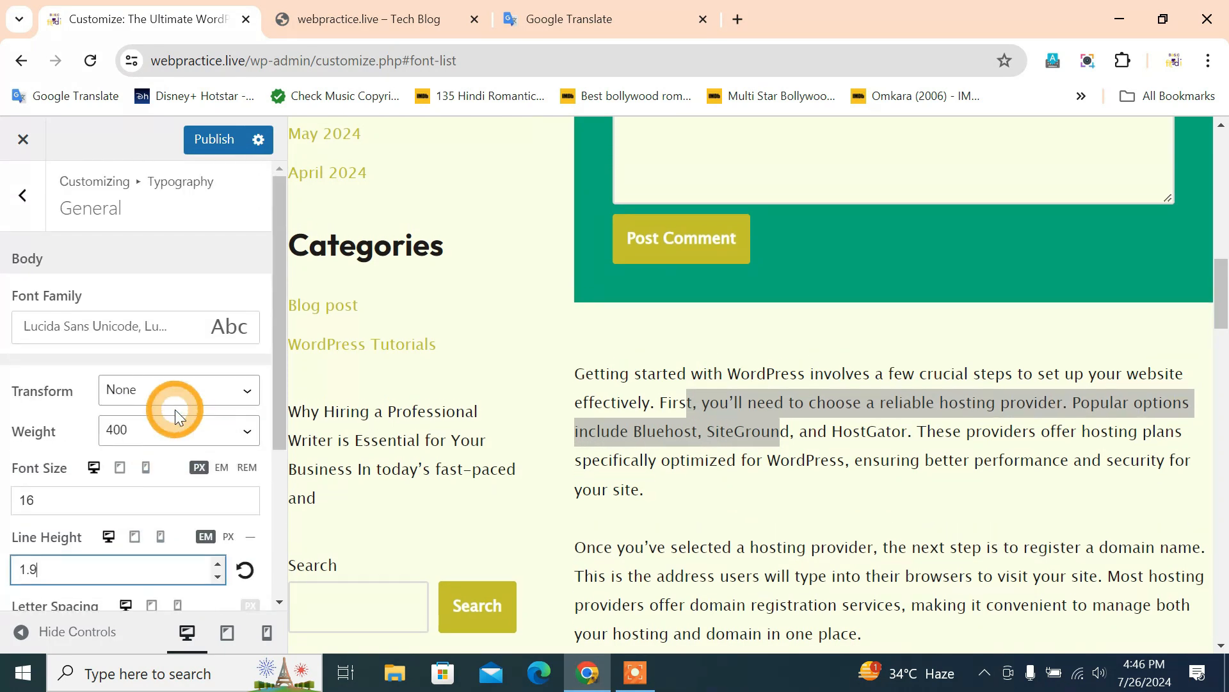
{"action": "scroll", "coordinate": [175, 410], "scroll_direction": "down", "scroll_amount": 3}
{"action": "scroll", "coordinate": [218, 437], "scroll_direction": "up", "scroll_amount": 4}
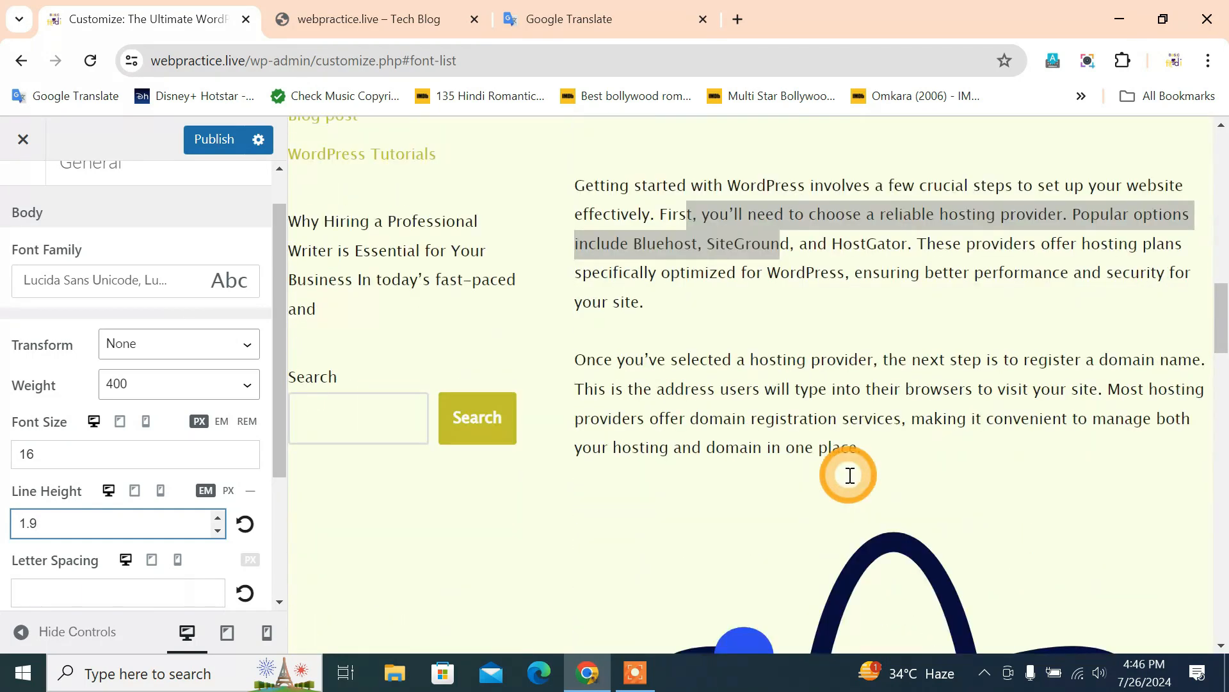
{"action": "scroll", "coordinate": [849, 475], "scroll_direction": "down", "scroll_amount": 1}
{"action": "left_click_drag", "start_coordinate": [799, 324], "coordinate": [870, 326]}
{"action": "scroll", "coordinate": [844, 359], "scroll_direction": "up", "scroll_amount": 7}
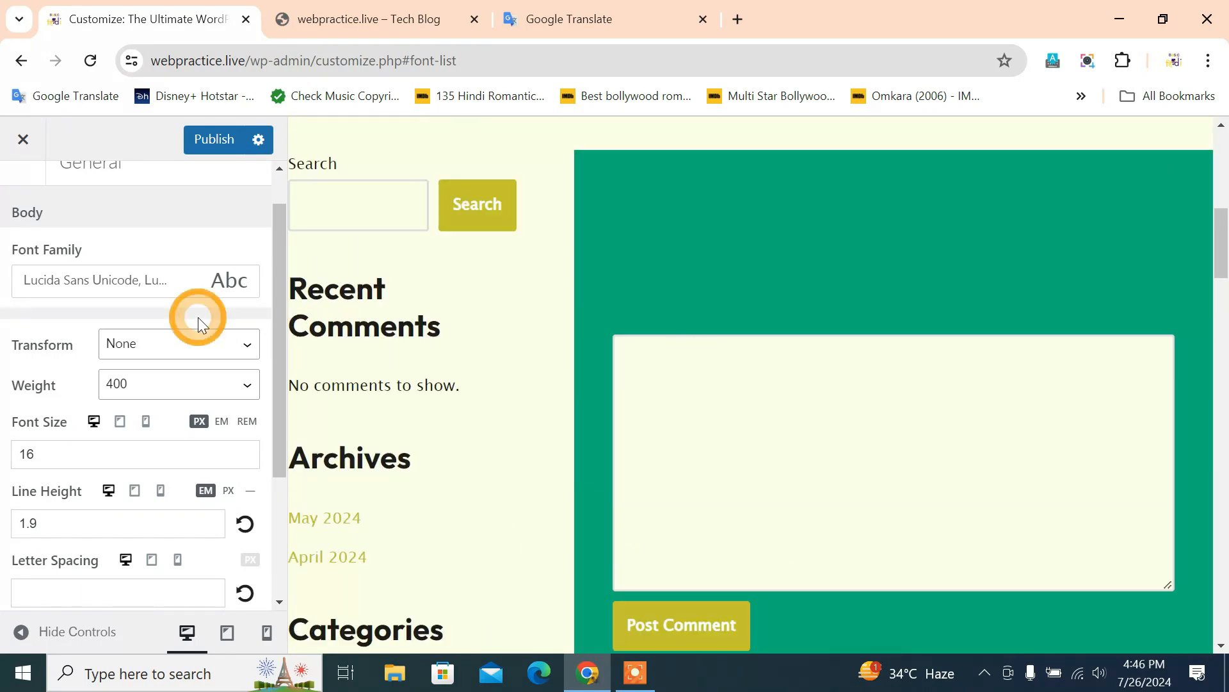
{"action": "scroll", "coordinate": [218, 327], "scroll_direction": "down", "scroll_amount": 1}
{"action": "scroll", "coordinate": [792, 443], "scroll_direction": "down", "scroll_amount": 5}
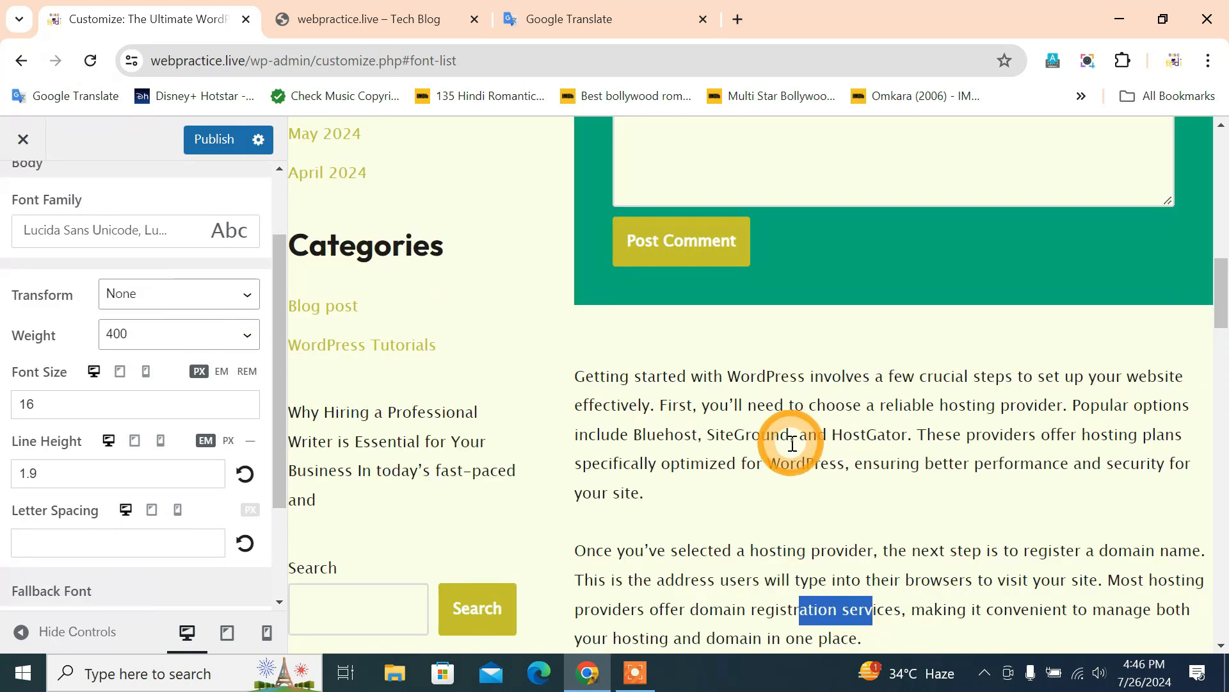
{"action": "scroll", "coordinate": [792, 444], "scroll_direction": "down", "scroll_amount": 3}
{"action": "scroll", "coordinate": [790, 440], "scroll_direction": "up", "scroll_amount": 2}
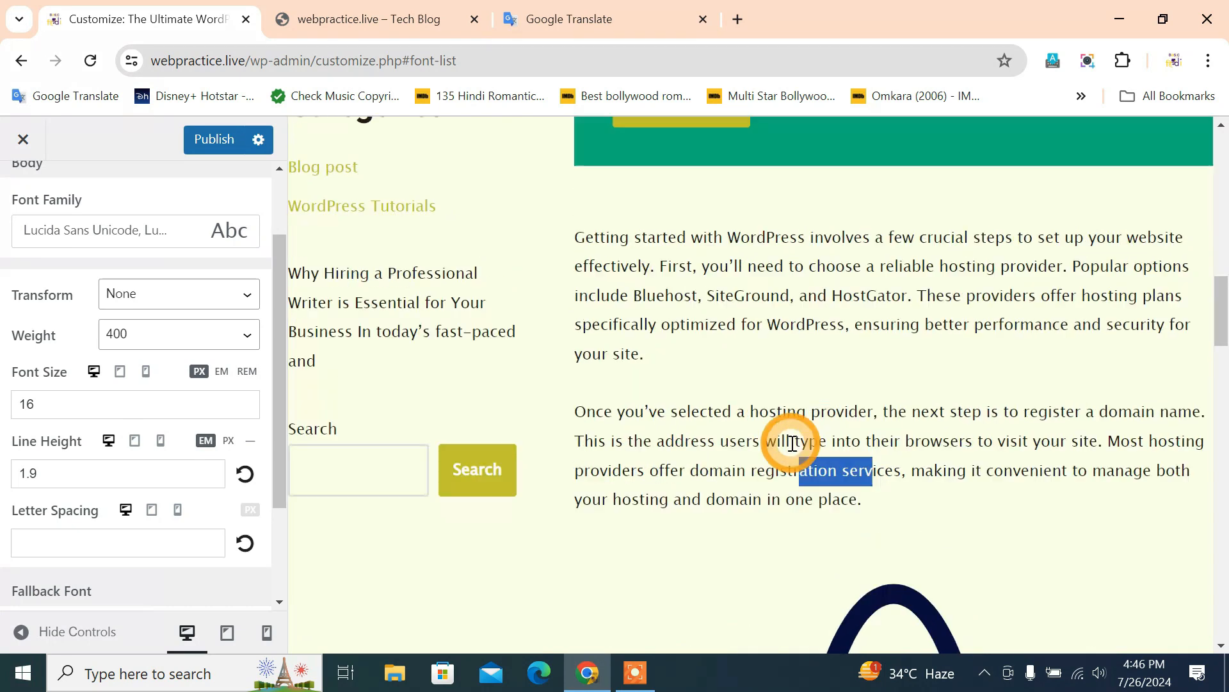
Step: Try the 700 weight on the body text and return it to 400
{"action": "left_click", "coordinate": [178, 351]}
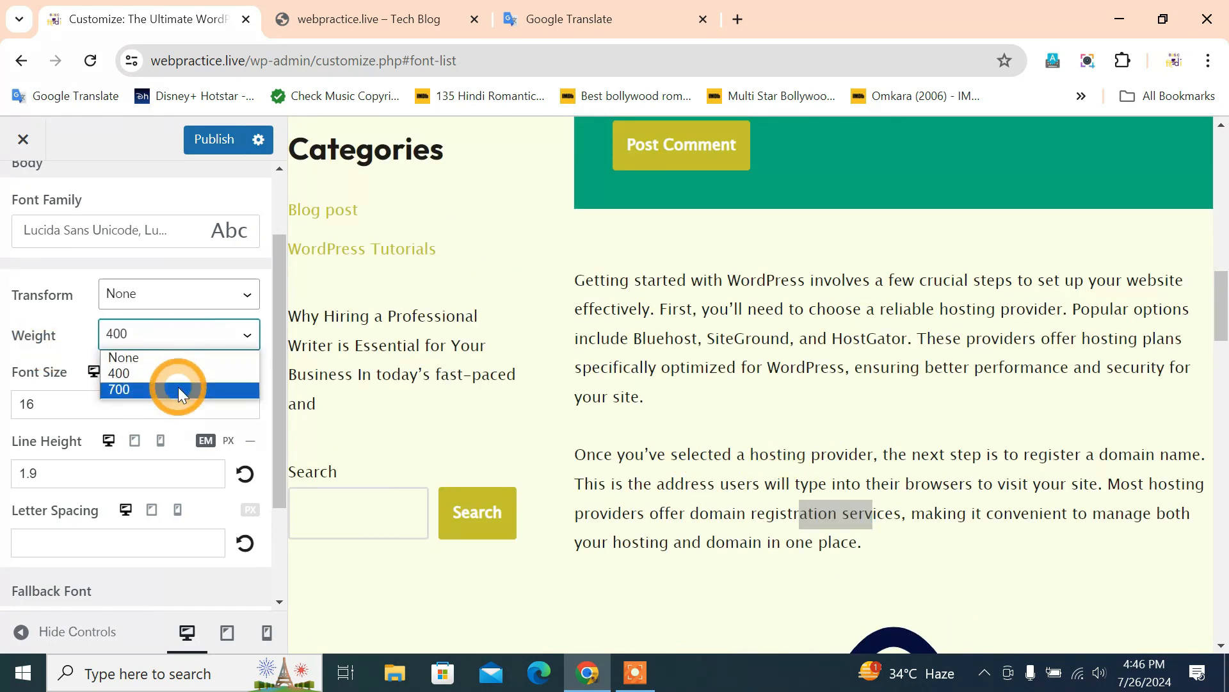
{"action": "left_click", "coordinate": [178, 389]}
{"action": "left_click", "coordinate": [203, 336]}
{"action": "left_click", "coordinate": [180, 370]}
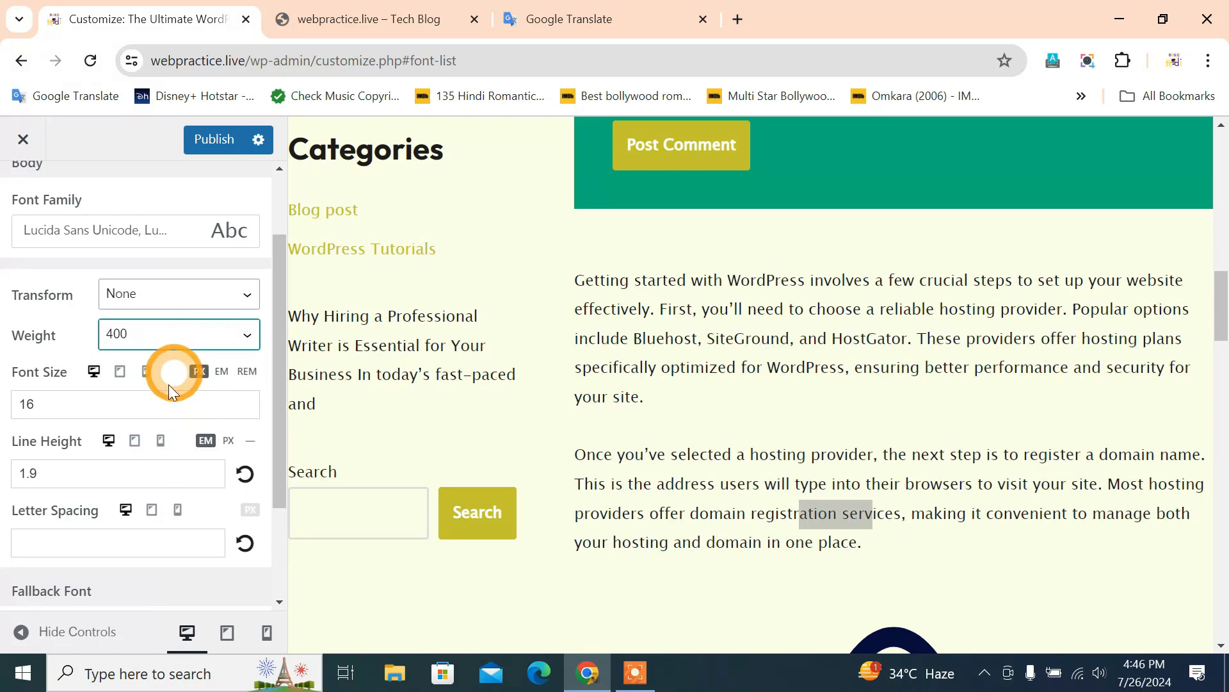
{"action": "left_click", "coordinate": [165, 416]}
{"action": "scroll", "coordinate": [165, 415], "scroll_direction": "up", "scroll_amount": 2}
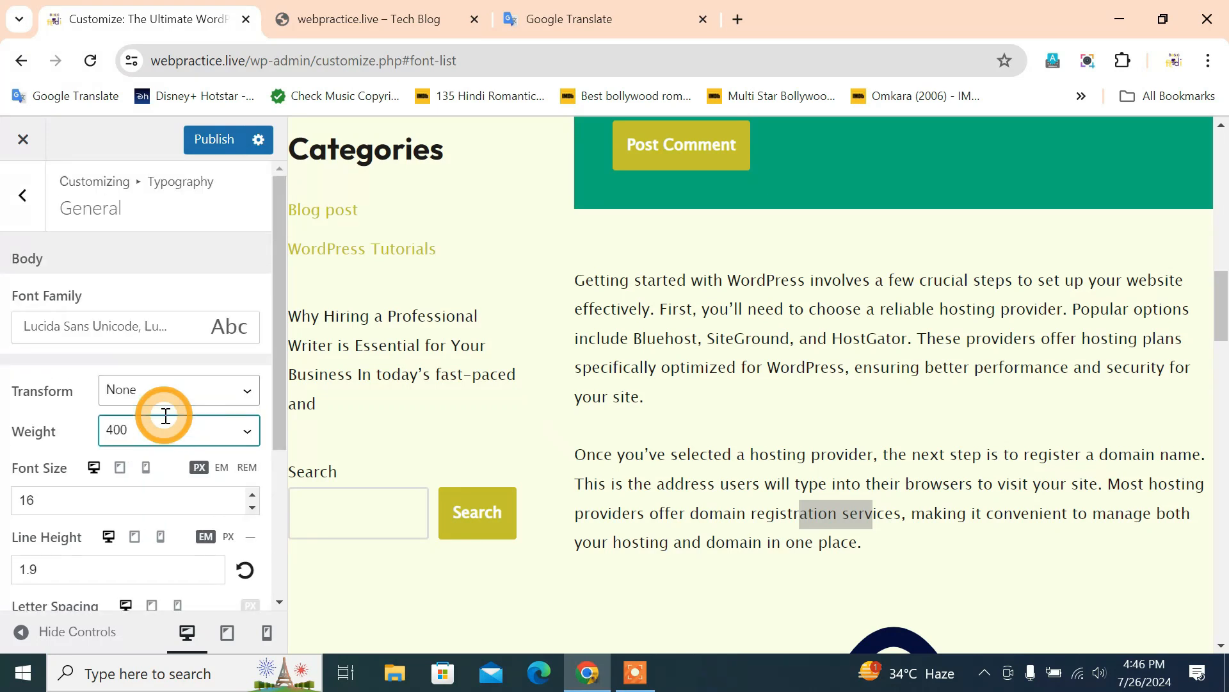
{"action": "scroll", "coordinate": [164, 417], "scroll_direction": "down", "scroll_amount": 3}
{"action": "scroll", "coordinate": [164, 417], "scroll_direction": "up", "scroll_amount": 3}
Step: Open the Headings typography settings and view the Importance of Regular Exercise post in the preview
{"action": "left_click", "coordinate": [24, 196]}
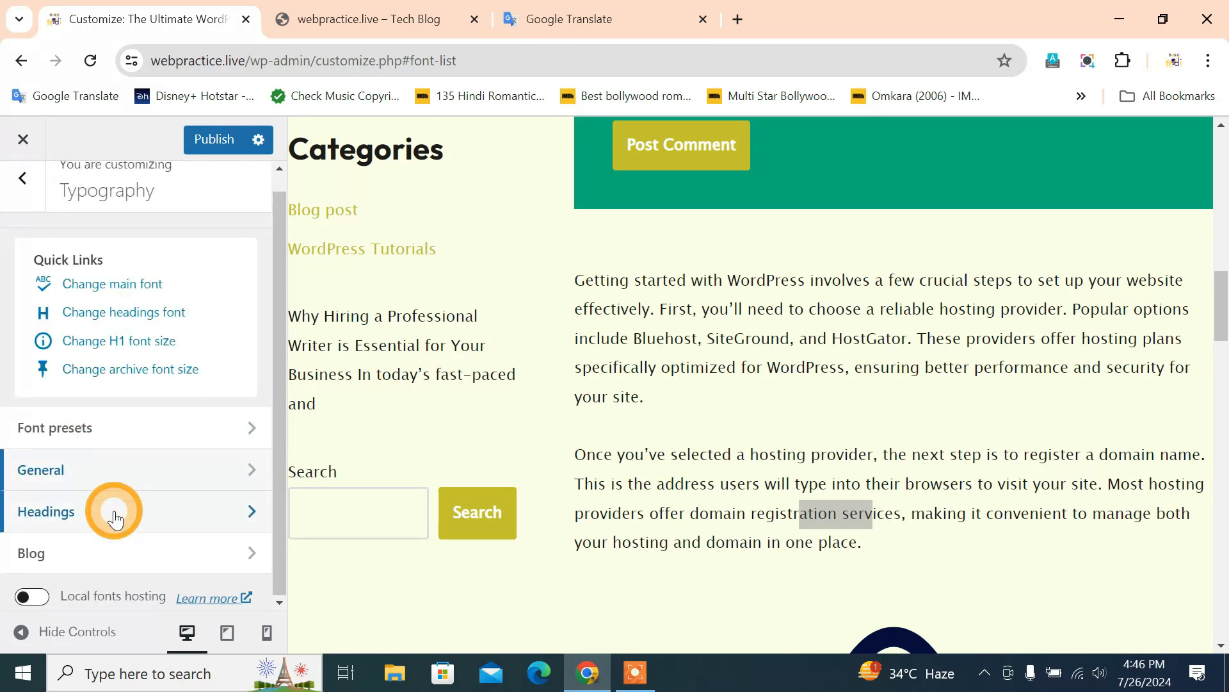
{"action": "left_click", "coordinate": [115, 520]}
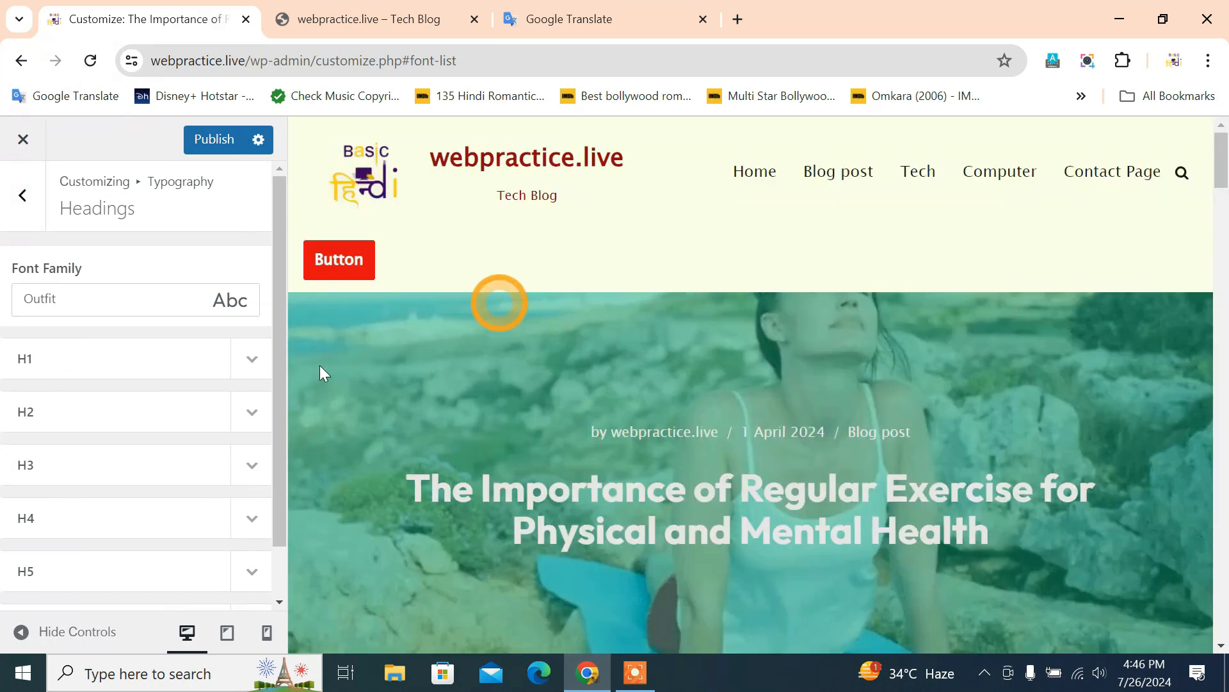
{"action": "scroll", "coordinate": [149, 369], "scroll_direction": "down", "scroll_amount": 2}
{"action": "scroll", "coordinate": [658, 438], "scroll_direction": "down", "scroll_amount": 5}
{"action": "scroll", "coordinate": [658, 438], "scroll_direction": "down", "scroll_amount": 10}
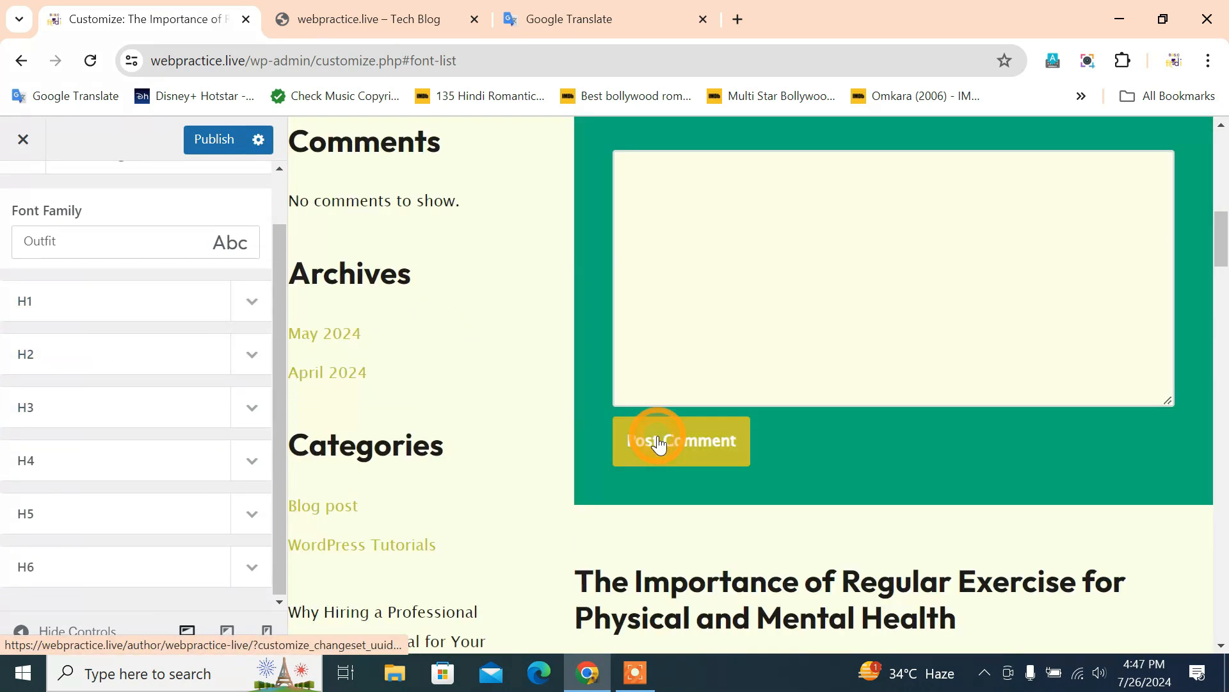
Step: Set the H1 font family to Arial Black, Gadget, sans-serif and look through the post's content
{"action": "left_click", "coordinate": [252, 302]}
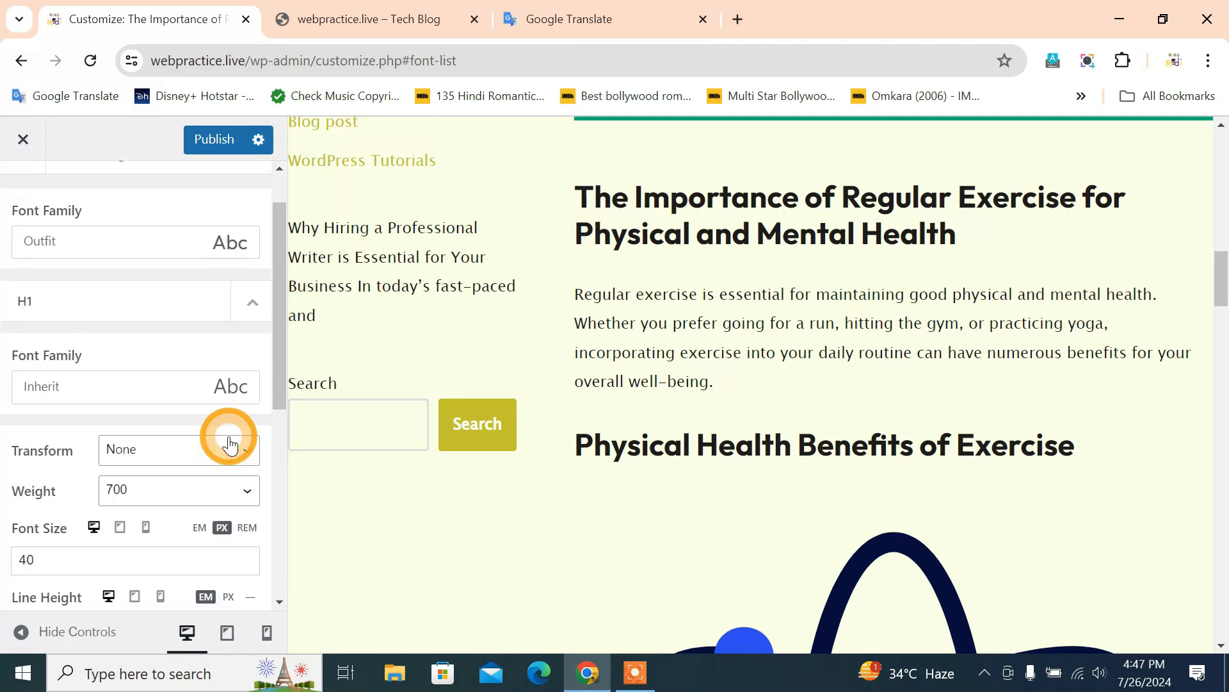
{"action": "left_click", "coordinate": [184, 386]}
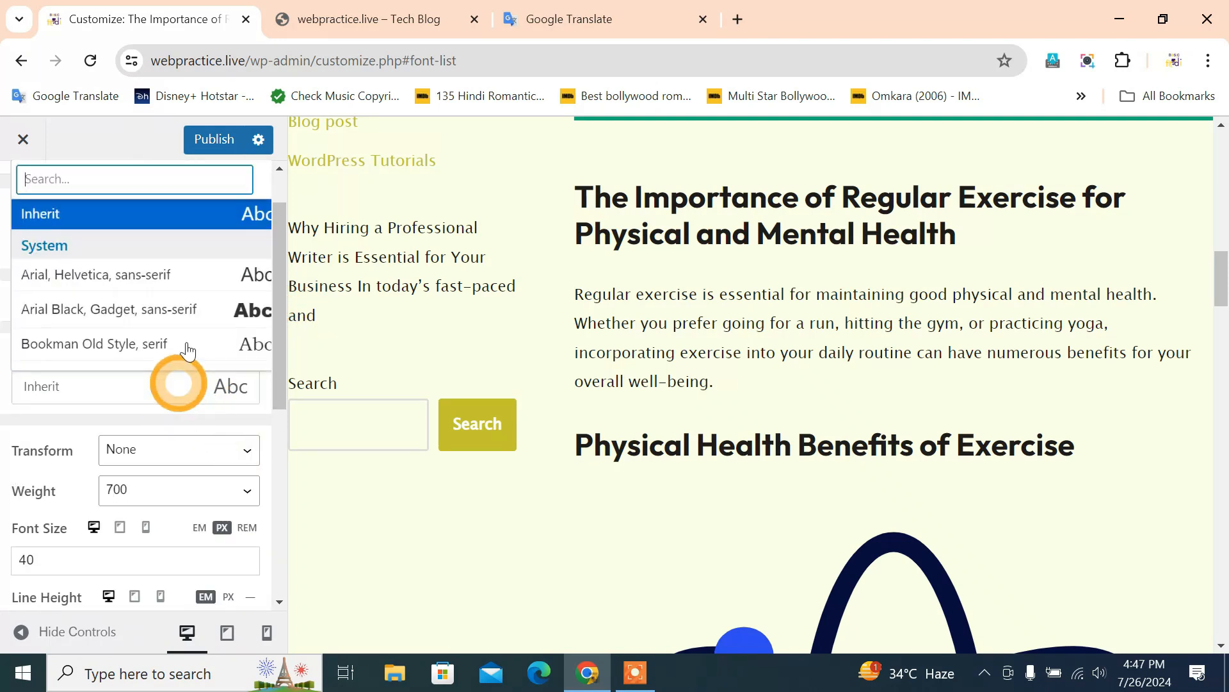
{"action": "left_click", "coordinate": [210, 314]}
{"action": "scroll", "coordinate": [728, 405], "scroll_direction": "up", "scroll_amount": 5}
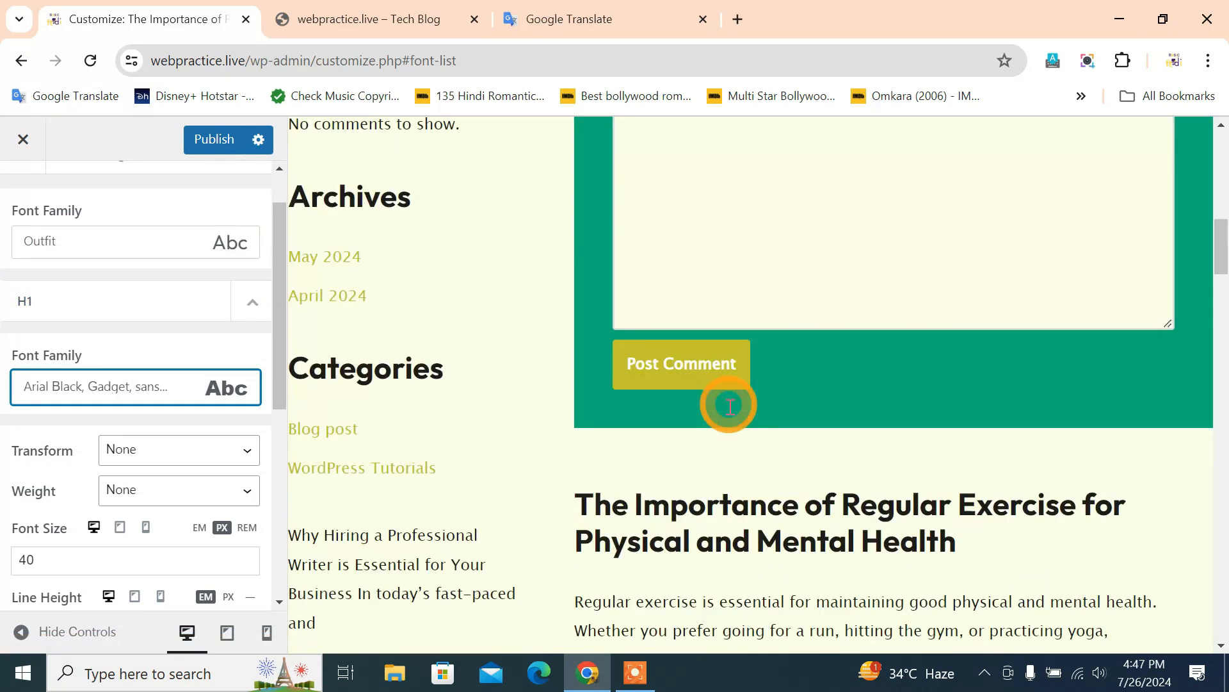
{"action": "scroll", "coordinate": [740, 436], "scroll_direction": "down", "scroll_amount": 10}
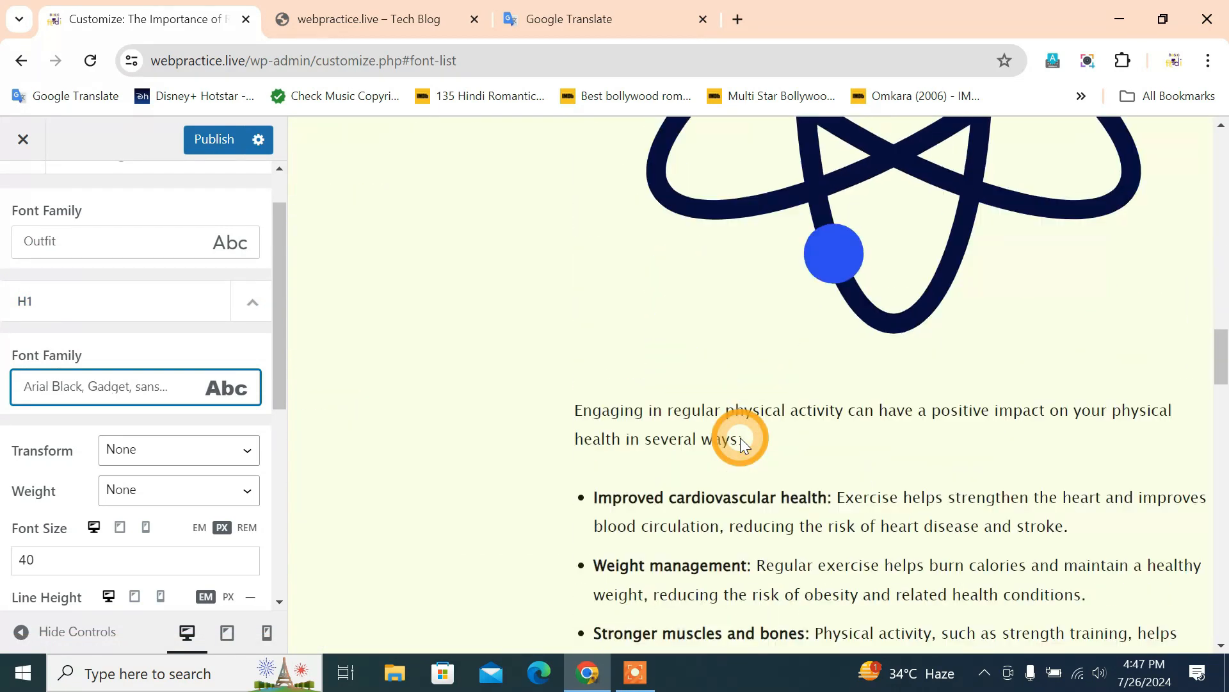
{"action": "scroll", "coordinate": [90, 352], "scroll_direction": "up", "scroll_amount": 1}
{"action": "scroll", "coordinate": [89, 353], "scroll_direction": "down", "scroll_amount": 7}
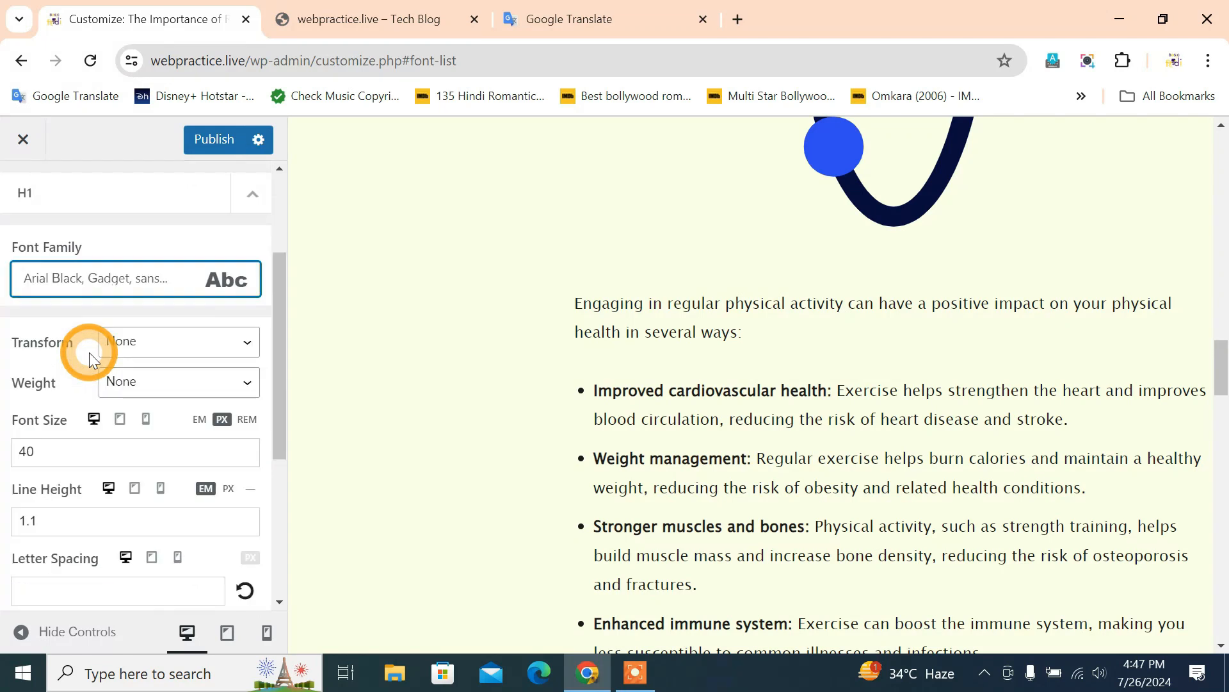
{"action": "scroll", "coordinate": [90, 352], "scroll_direction": "up", "scroll_amount": 3}
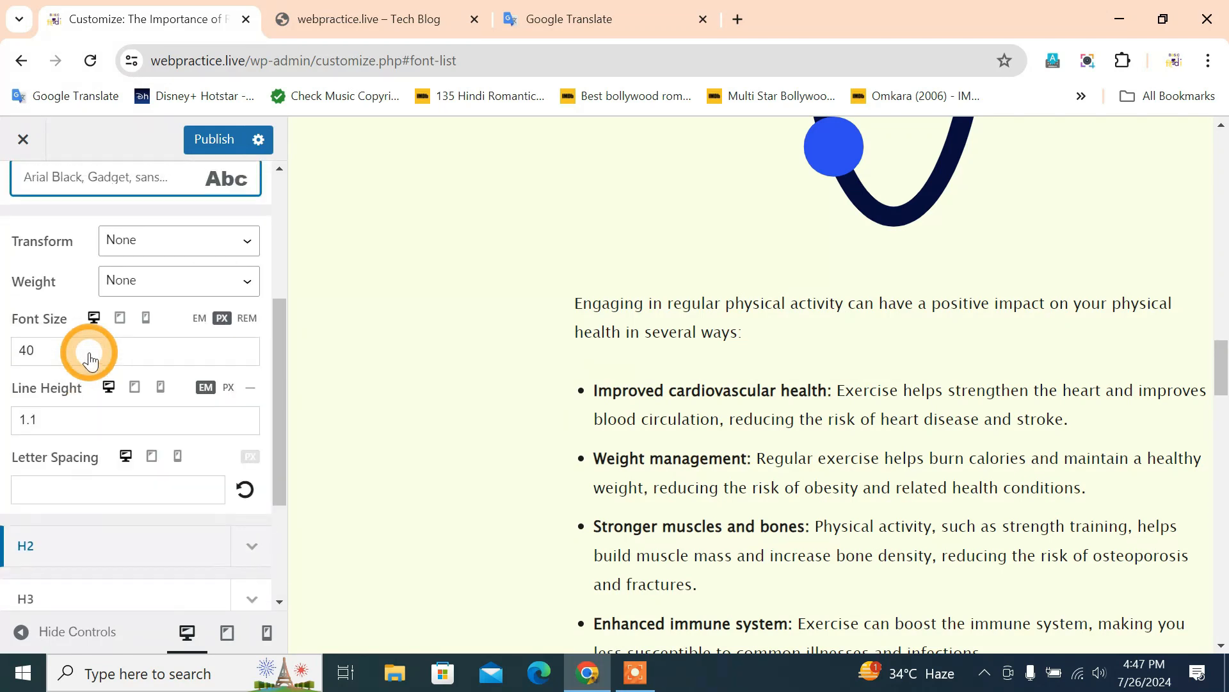
Step: Review the H1 transform and weight options and examine the post title in the preview
{"action": "left_click", "coordinate": [164, 250]}
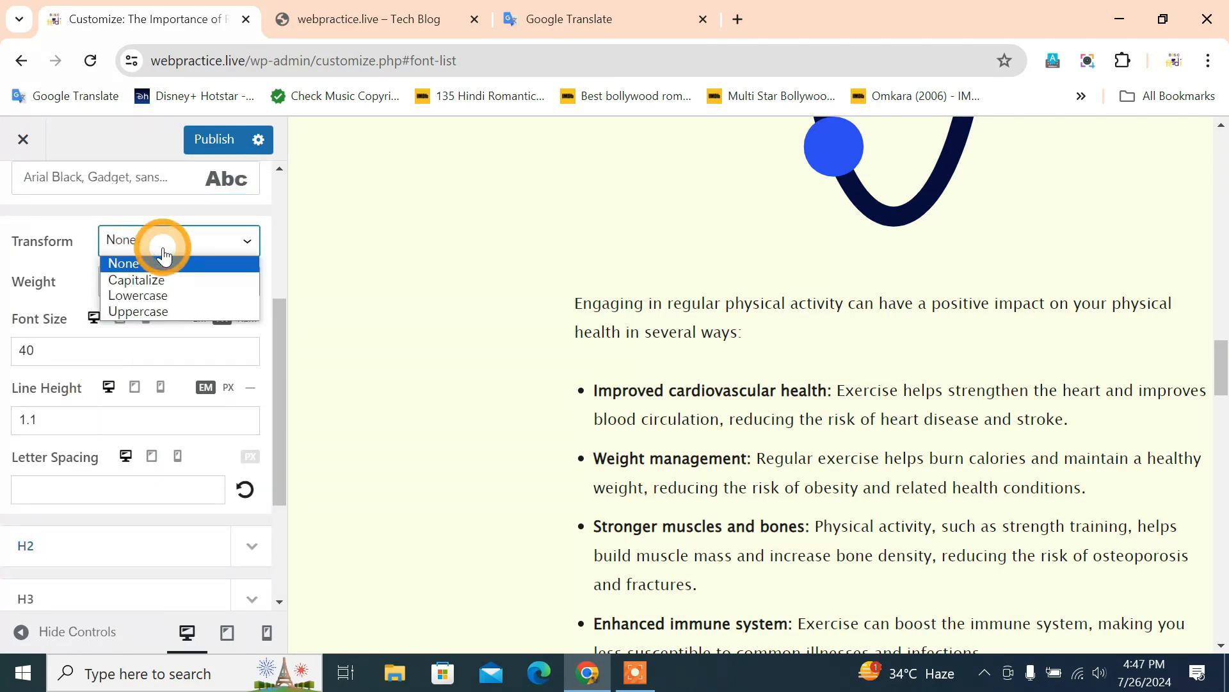
{"action": "left_click", "coordinate": [164, 255]}
{"action": "left_click", "coordinate": [164, 279]}
{"action": "left_click", "coordinate": [165, 303]}
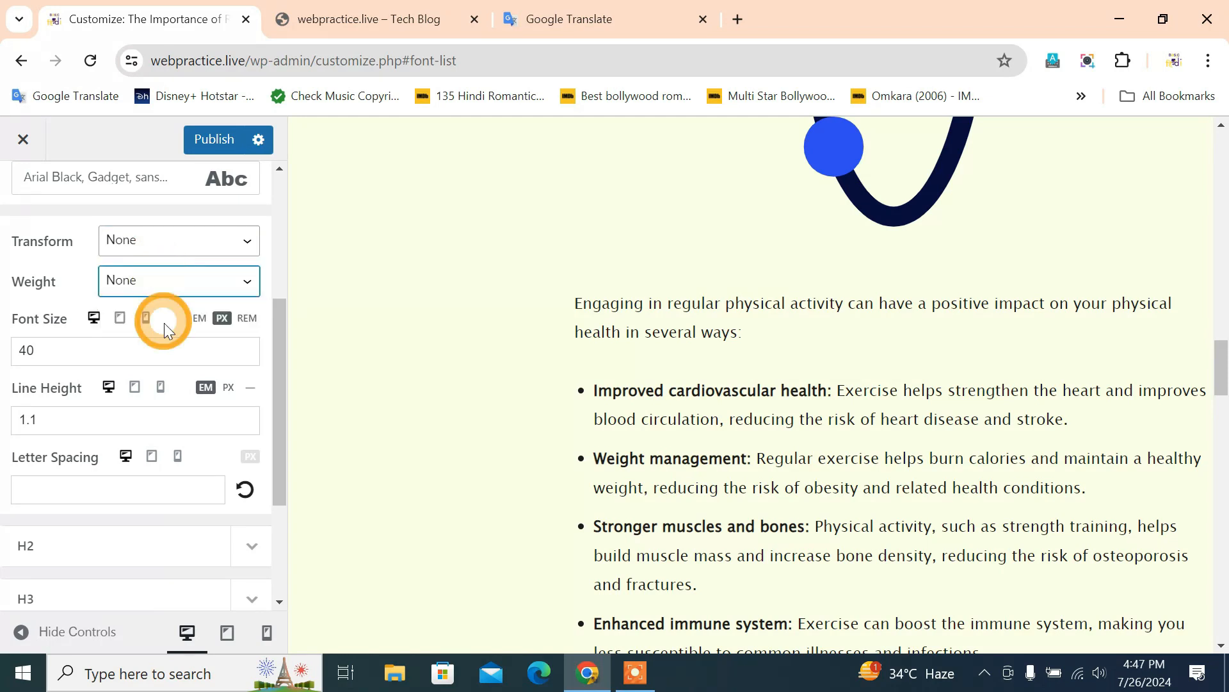
{"action": "scroll", "coordinate": [160, 359], "scroll_direction": "down", "scroll_amount": 3}
{"action": "scroll", "coordinate": [819, 424], "scroll_direction": "up", "scroll_amount": 4}
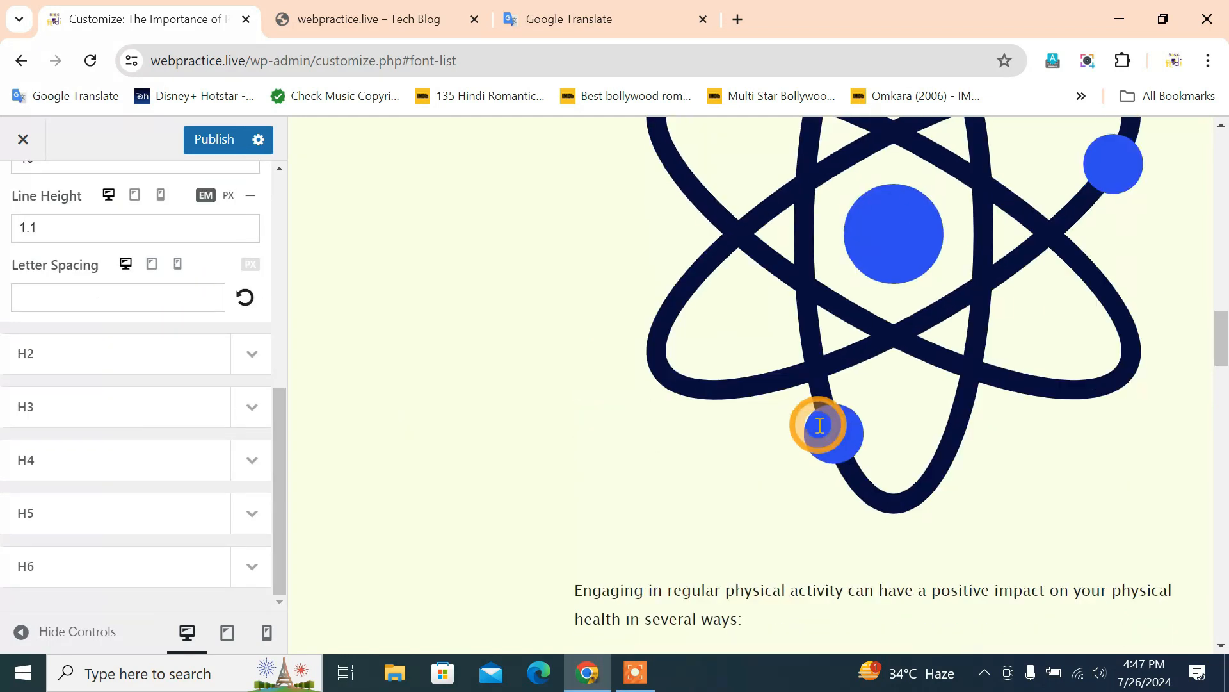
{"action": "scroll", "coordinate": [819, 424], "scroll_direction": "up", "scroll_amount": 15}
{"action": "scroll", "coordinate": [819, 424], "scroll_direction": "up", "scroll_amount": 6}
{"action": "scroll", "coordinate": [62, 367], "scroll_direction": "up", "scroll_amount": 6}
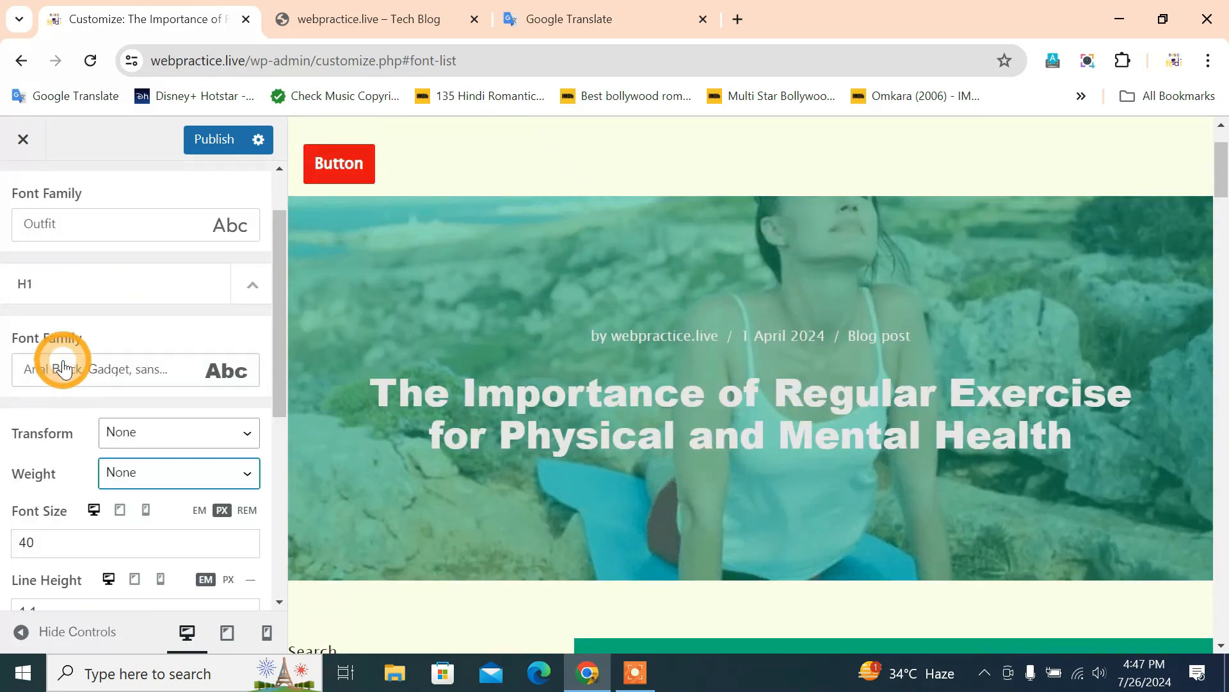
{"action": "scroll", "coordinate": [62, 367], "scroll_direction": "up", "scroll_amount": 3}
Step: Reopen the Headings typography settings and look over the sections from H1 to H6
{"action": "left_click", "coordinate": [18, 183]}
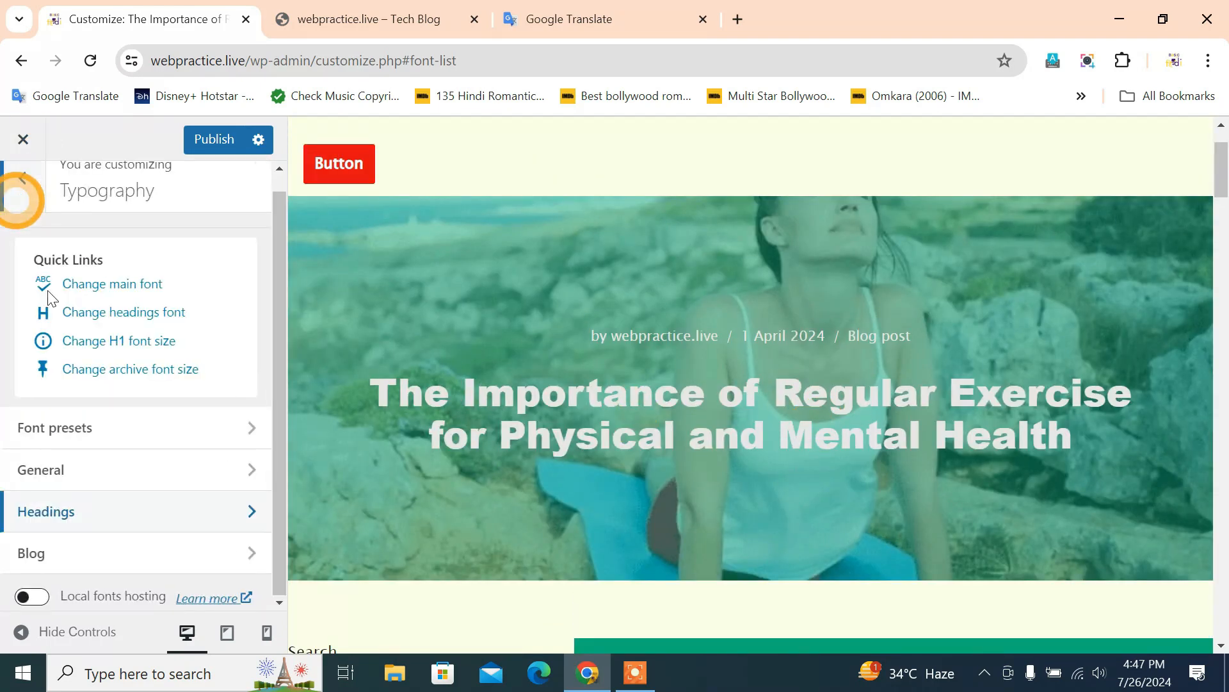
{"action": "left_click", "coordinate": [156, 515]}
{"action": "scroll", "coordinate": [166, 506], "scroll_direction": "down", "scroll_amount": 6}
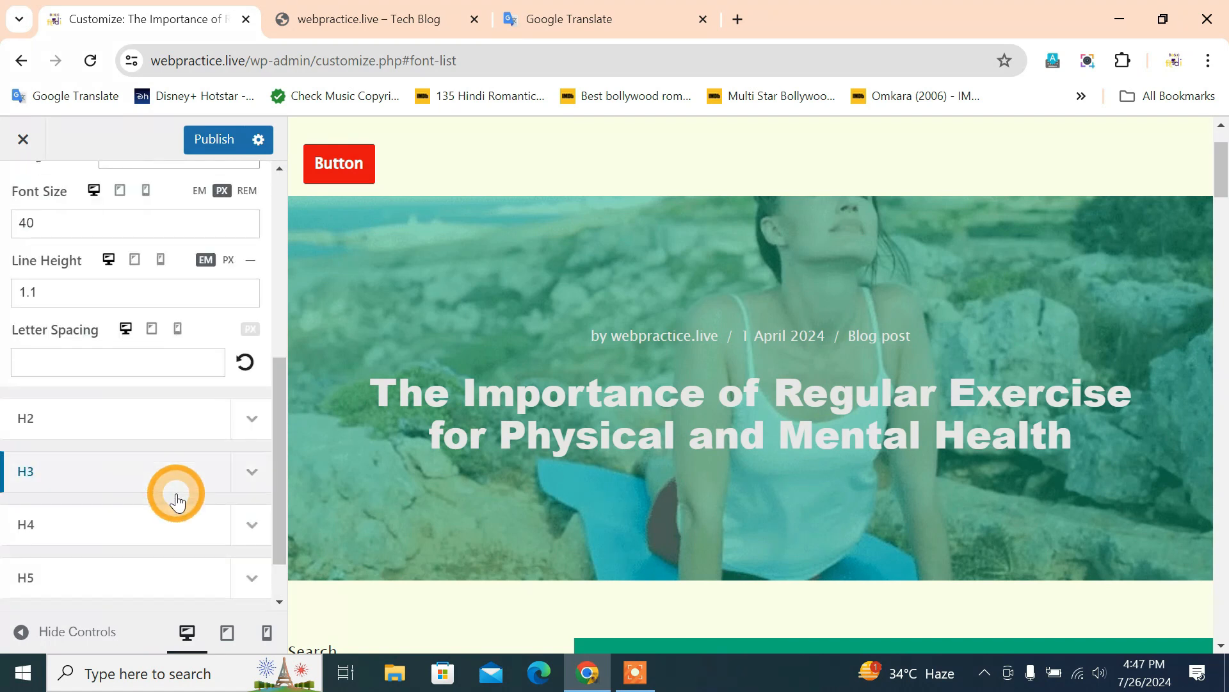
{"action": "scroll", "coordinate": [178, 502], "scroll_direction": "down", "scroll_amount": 1}
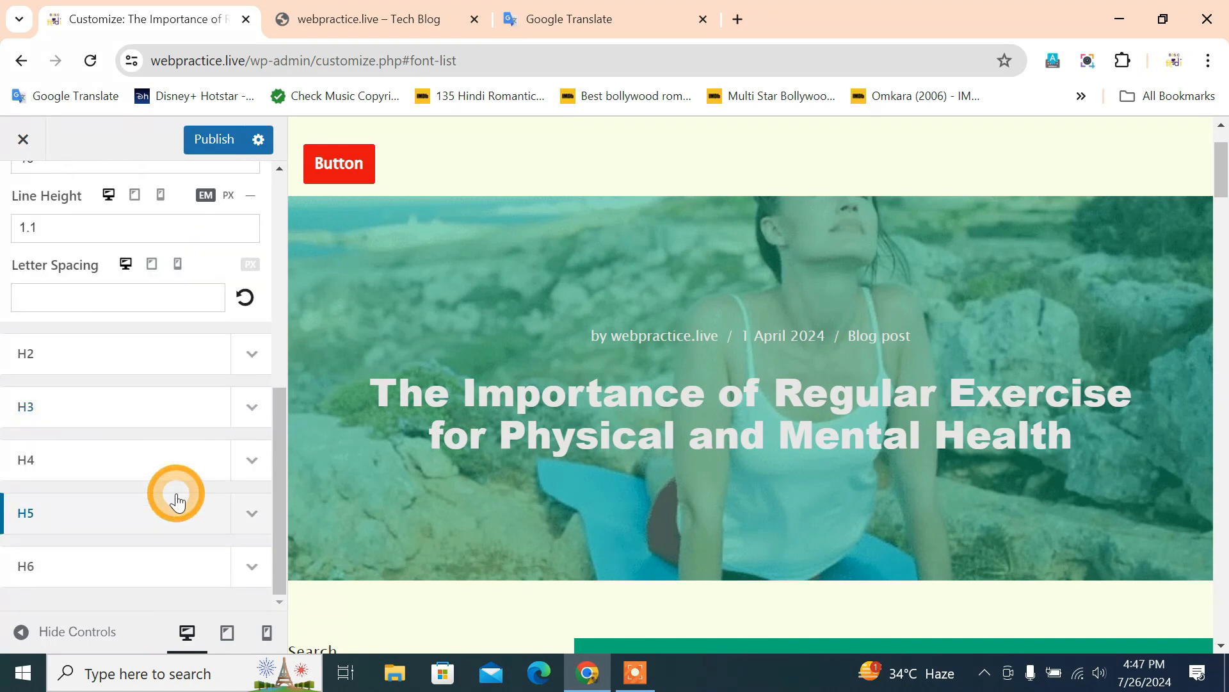
{"action": "scroll", "coordinate": [177, 502], "scroll_direction": "up", "scroll_amount": 8}
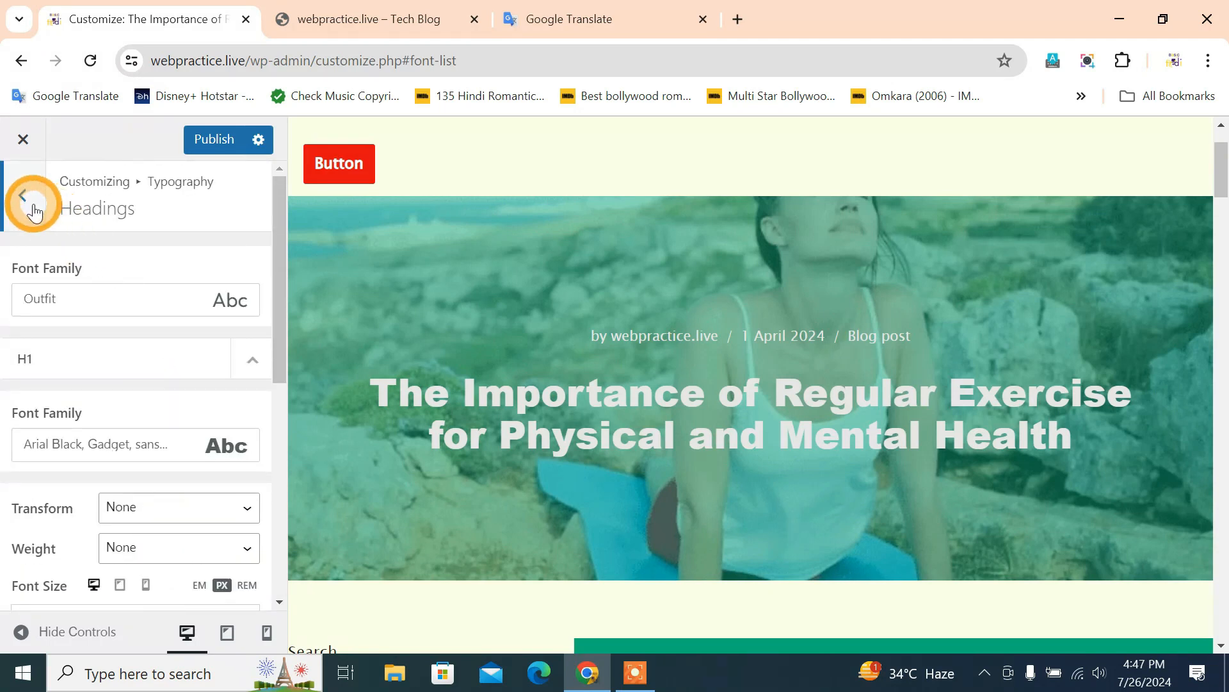
Step: Open the Blog typography settings and expand the Blog Archive post title options
{"action": "left_click", "coordinate": [34, 210]}
{"action": "left_click", "coordinate": [188, 557]}
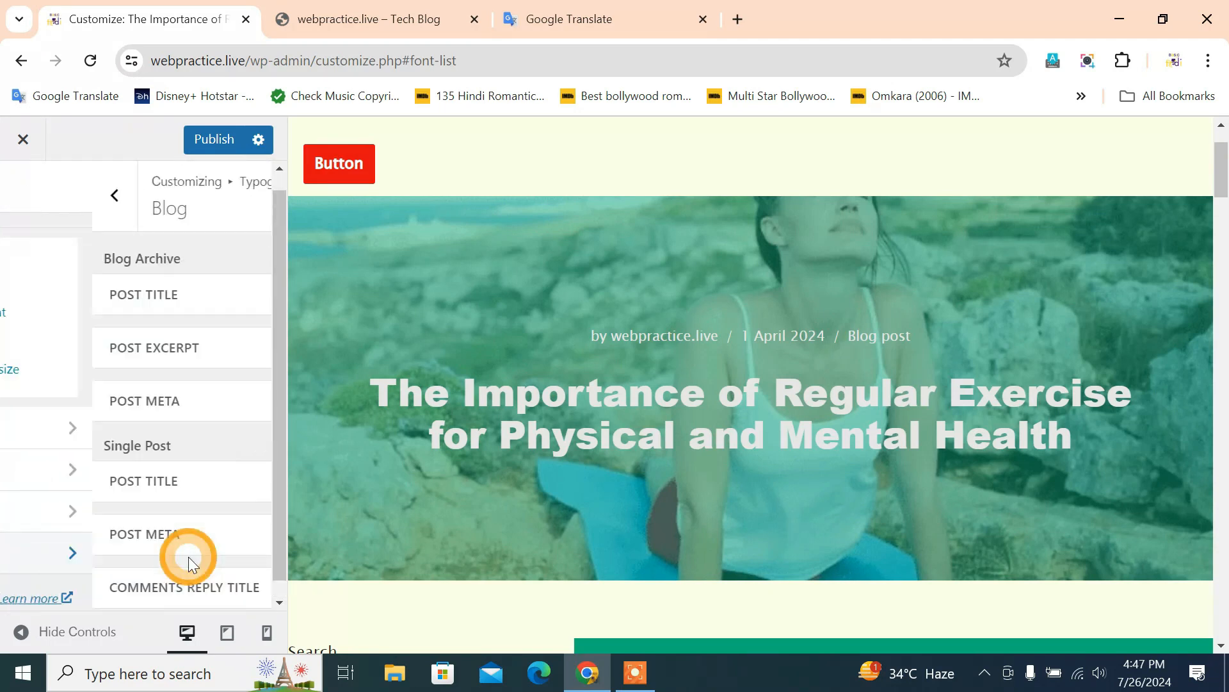
{"action": "scroll", "coordinate": [567, 413], "scroll_direction": "up", "scroll_amount": 2}
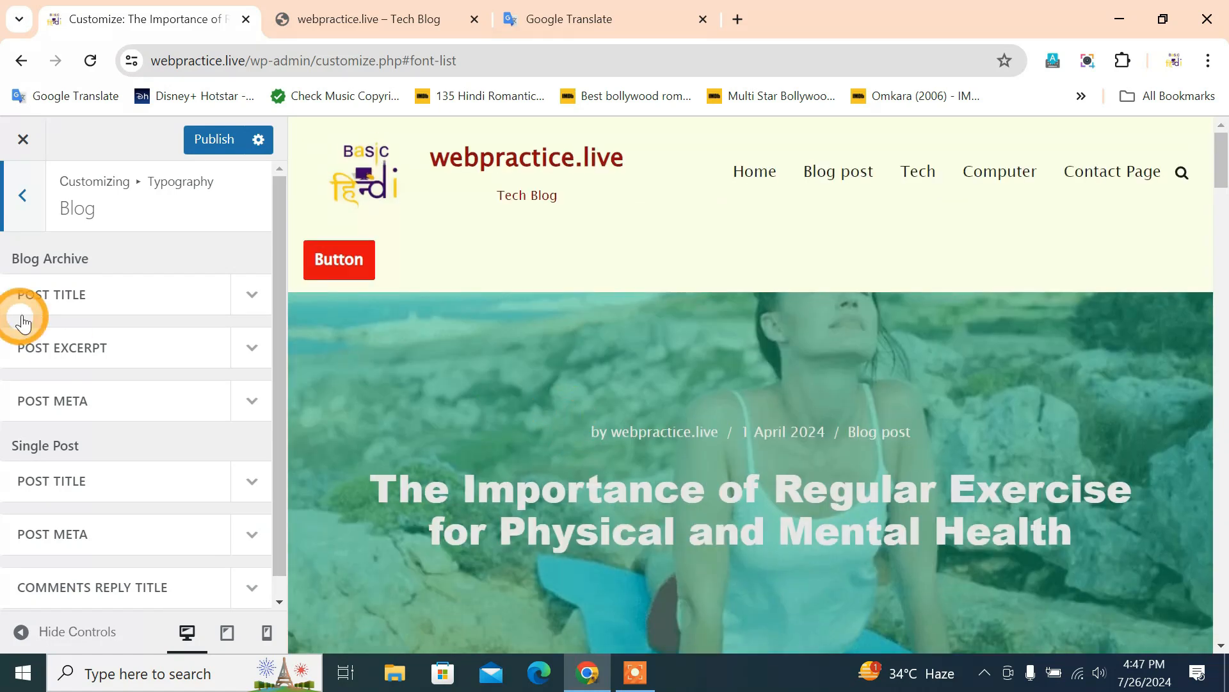
{"action": "left_click", "coordinate": [187, 298]}
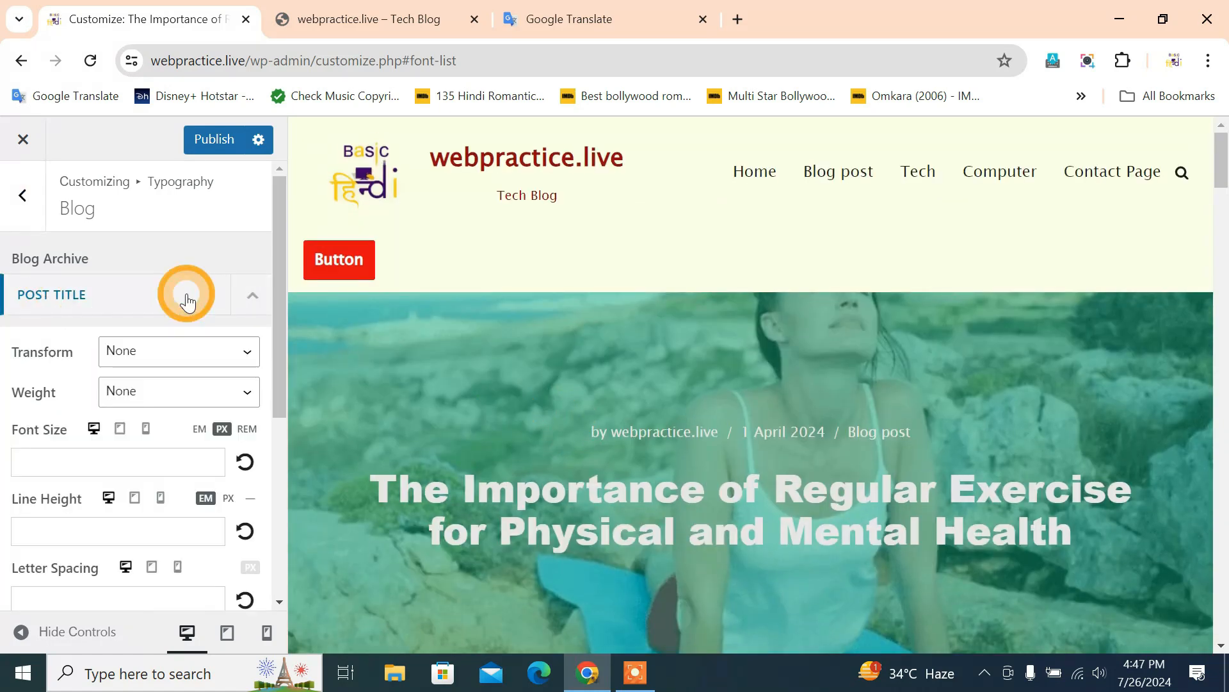
{"action": "scroll", "coordinate": [642, 510], "scroll_direction": "down", "scroll_amount": 10}
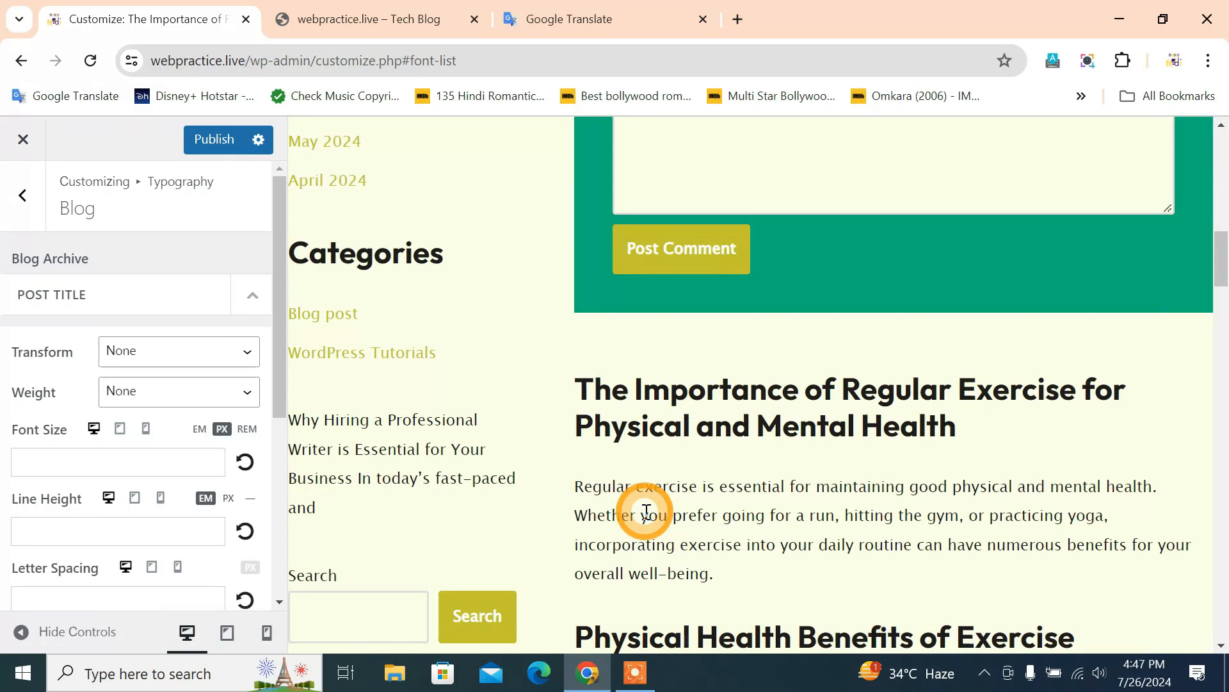
{"action": "scroll", "coordinate": [645, 510], "scroll_direction": "down", "scroll_amount": 2}
Step: Try the Uppercase transform on the Blog Archive post title and check the open post's headings
{"action": "left_click", "coordinate": [233, 351]}
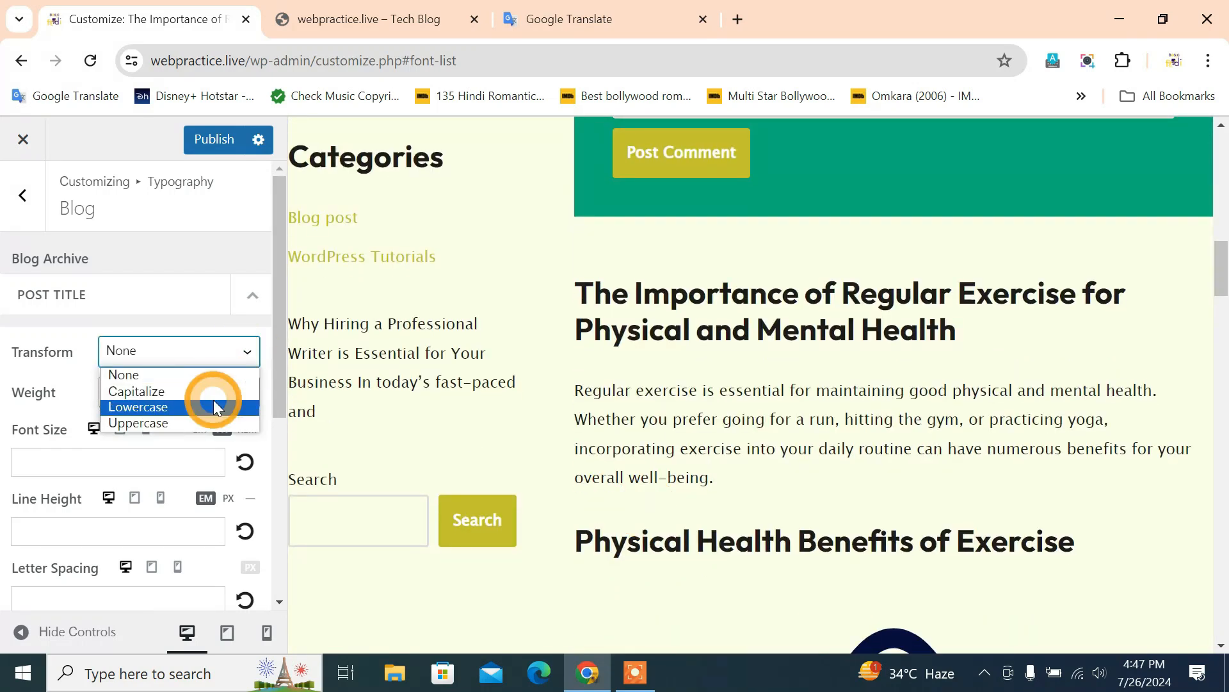
{"action": "left_click", "coordinate": [213, 420]}
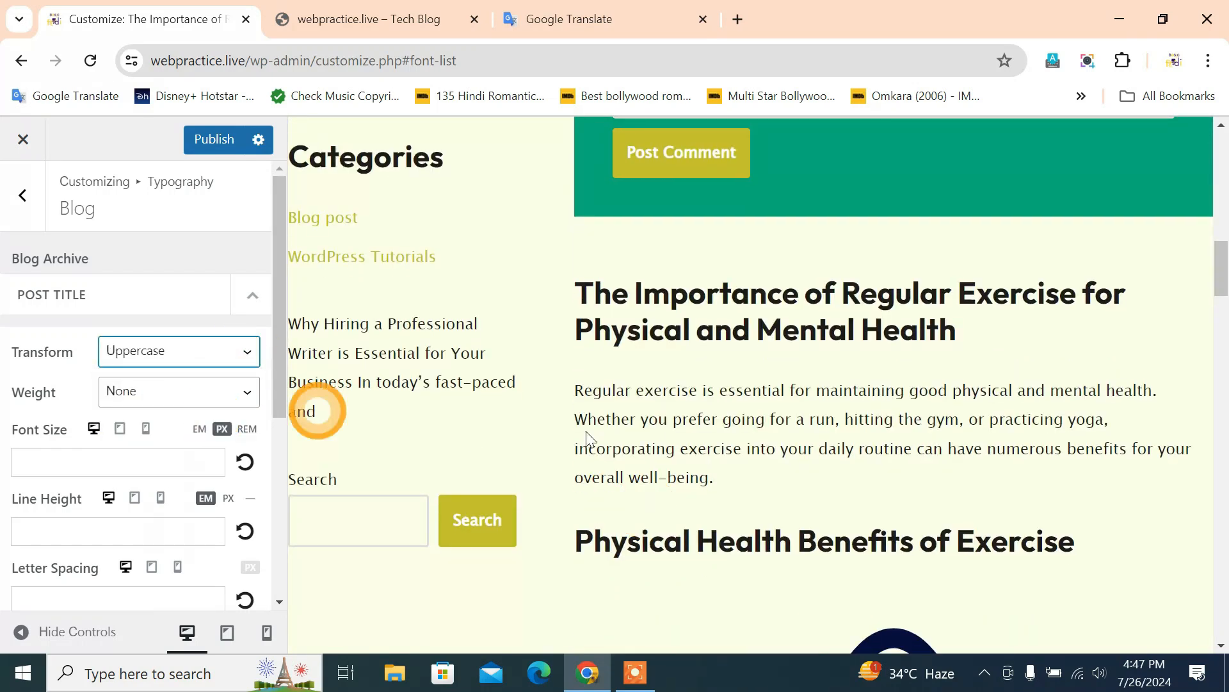
{"action": "scroll", "coordinate": [702, 447], "scroll_direction": "up", "scroll_amount": 12}
{"action": "scroll", "coordinate": [522, 502], "scroll_direction": "down", "scroll_amount": 2}
Step: Set the Blog Archive post title transform to Lowercase and check the post titles on the site's home page
{"action": "left_click", "coordinate": [206, 361]}
{"action": "left_click", "coordinate": [195, 405]}
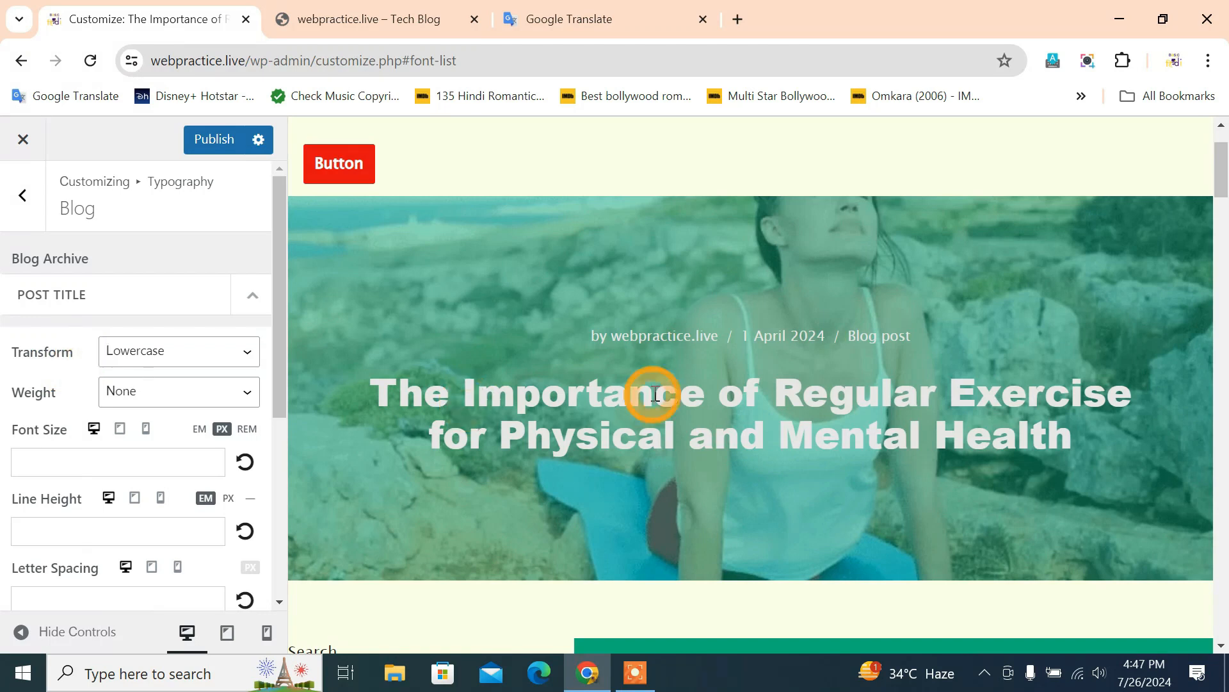
{"action": "scroll", "coordinate": [650, 388], "scroll_direction": "up", "scroll_amount": 2}
{"action": "left_click", "coordinate": [535, 206]}
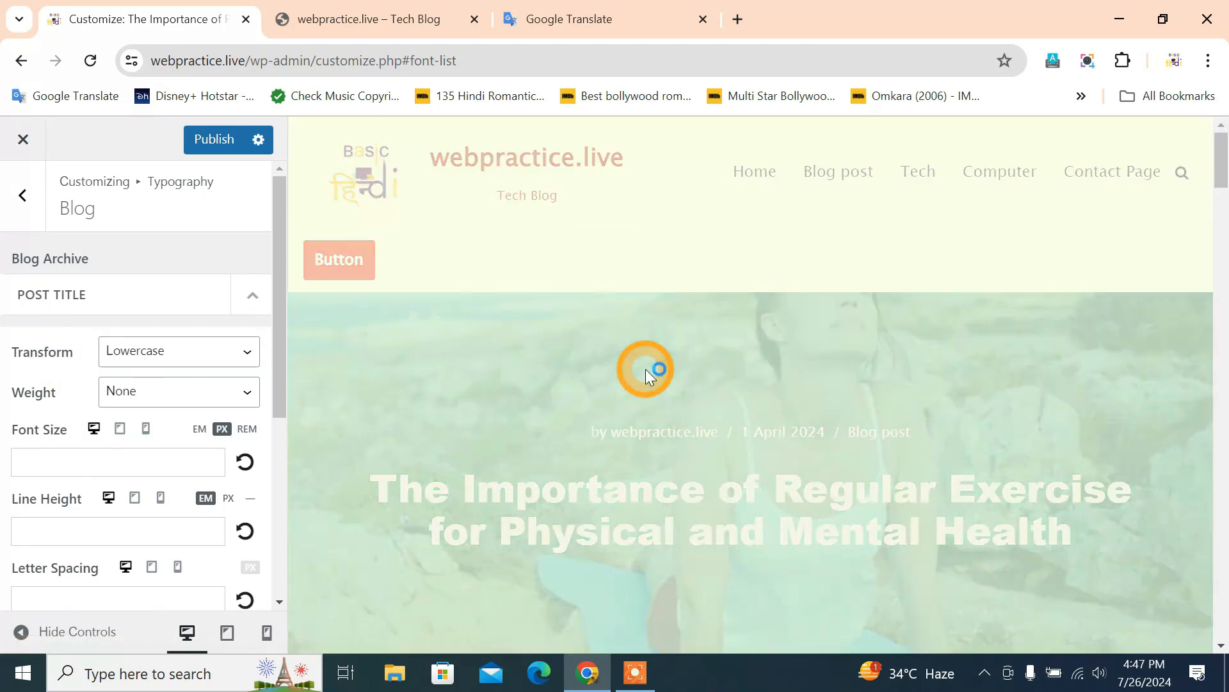
{"action": "scroll", "coordinate": [645, 369], "scroll_direction": "down", "scroll_amount": 5}
{"action": "scroll", "coordinate": [646, 369], "scroll_direction": "down", "scroll_amount": 4}
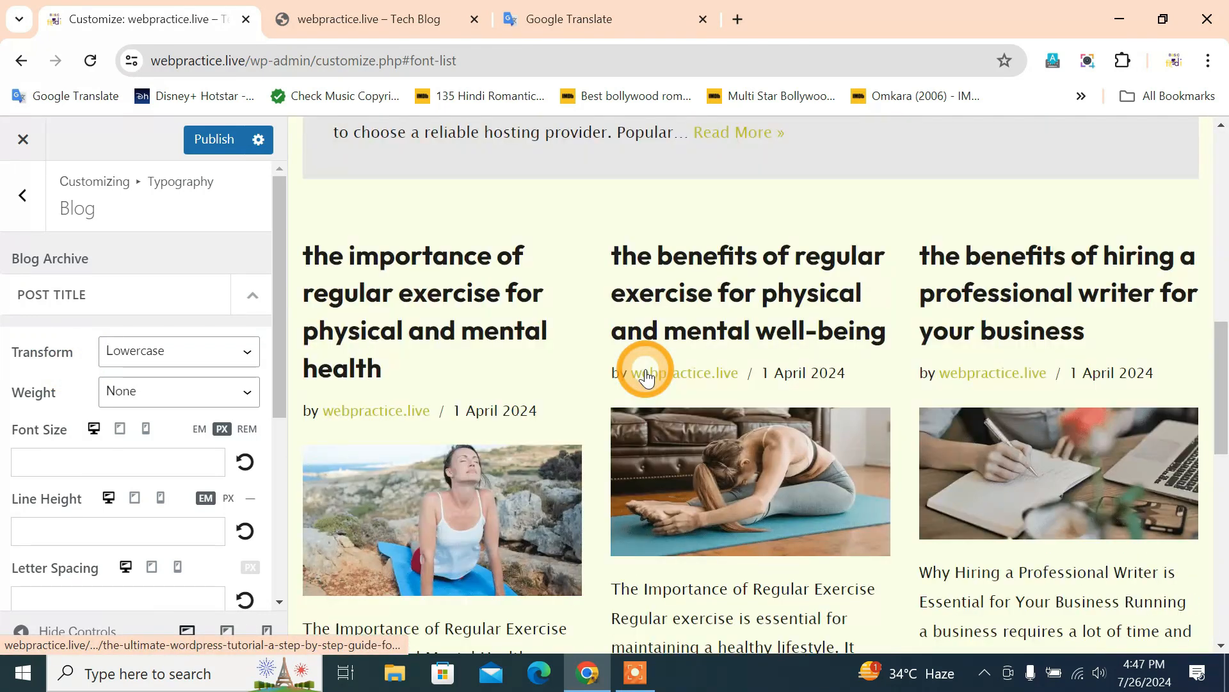
Step: Set the Blog Archive post title transform to Uppercase and its font size to 20 px
{"action": "left_click", "coordinate": [186, 351]}
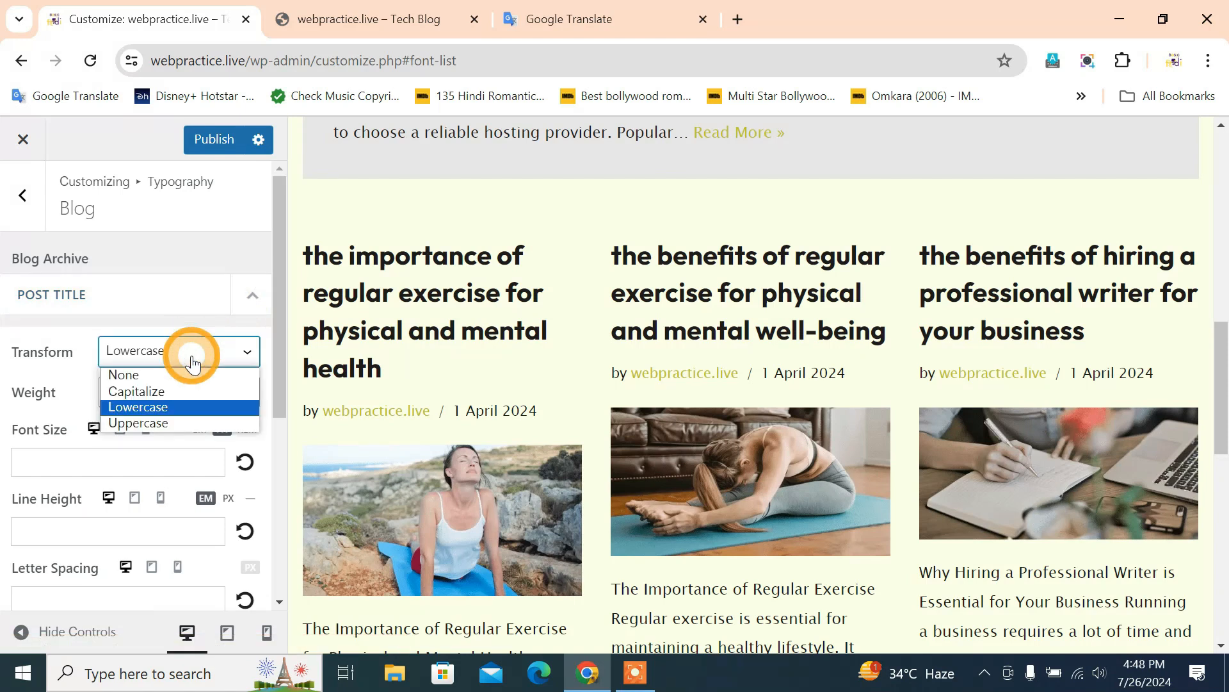
{"action": "left_click", "coordinate": [183, 418]}
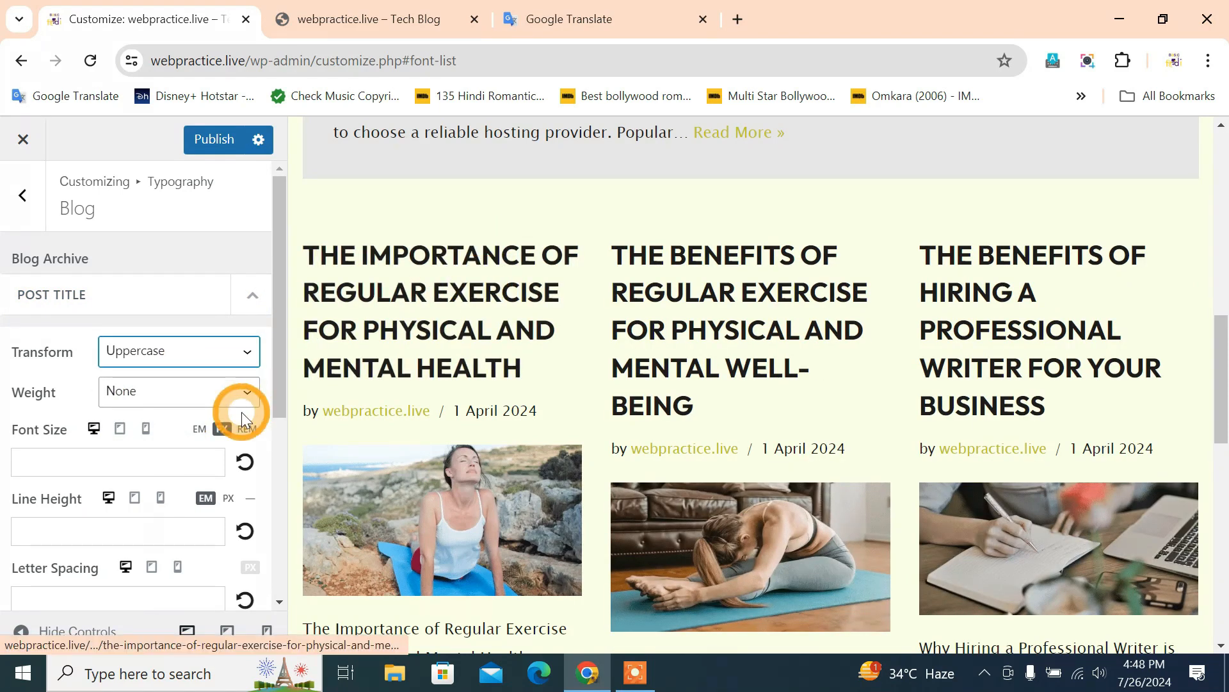
{"action": "scroll", "coordinate": [241, 413], "scroll_direction": "down", "scroll_amount": 3}
{"action": "left_click", "coordinate": [217, 263]}
{"action": "left_click", "coordinate": [217, 263]}
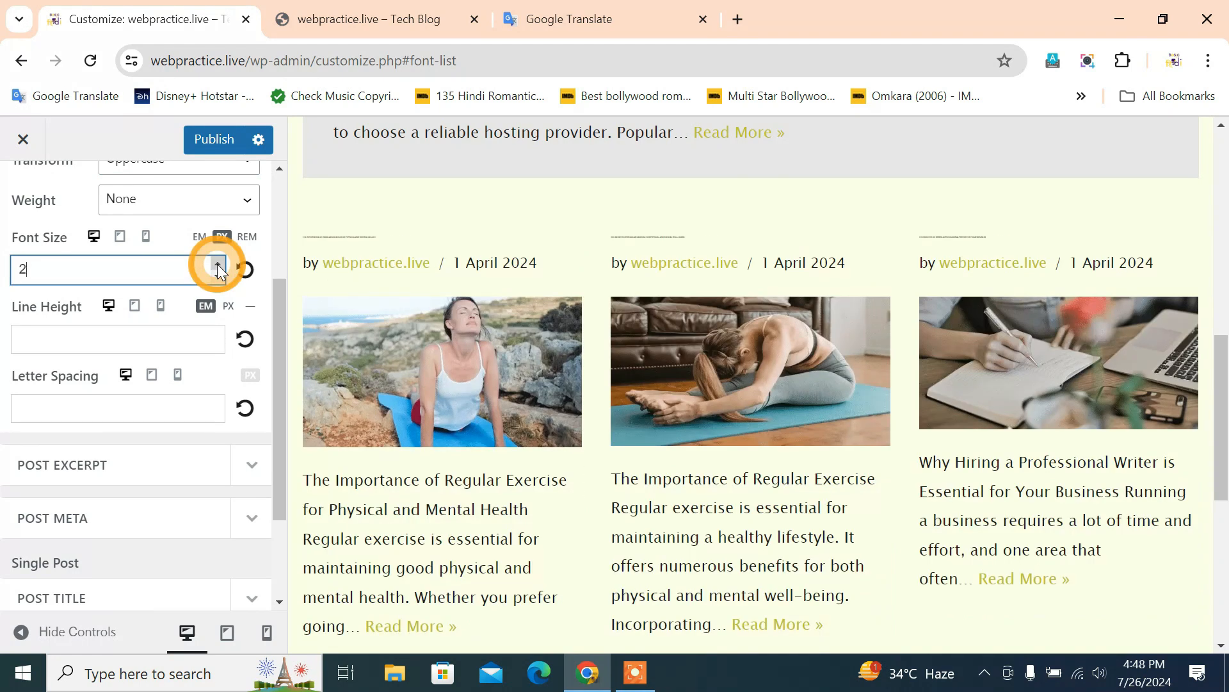
{"action": "left_click", "coordinate": [217, 264]}
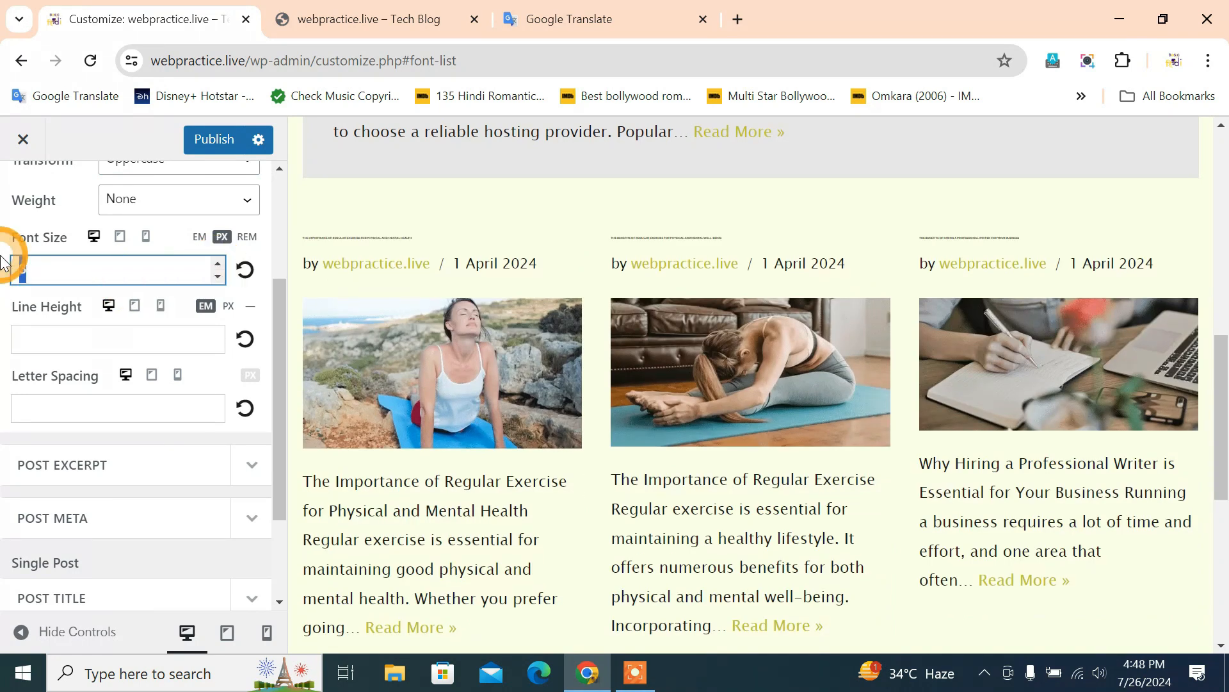
{"action": "type", "text": "20"}
{"action": "left_click", "coordinate": [147, 273]}
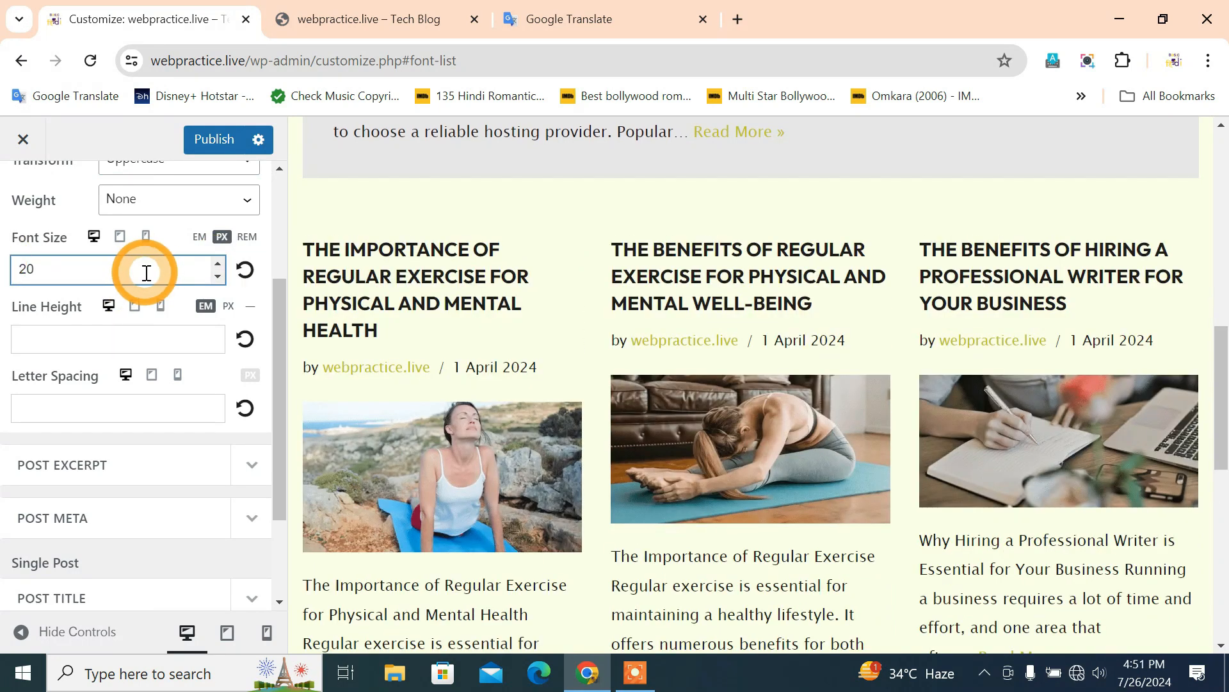
{"action": "left_click_drag", "start_coordinate": [39, 271], "coordinate": [18, 273]}
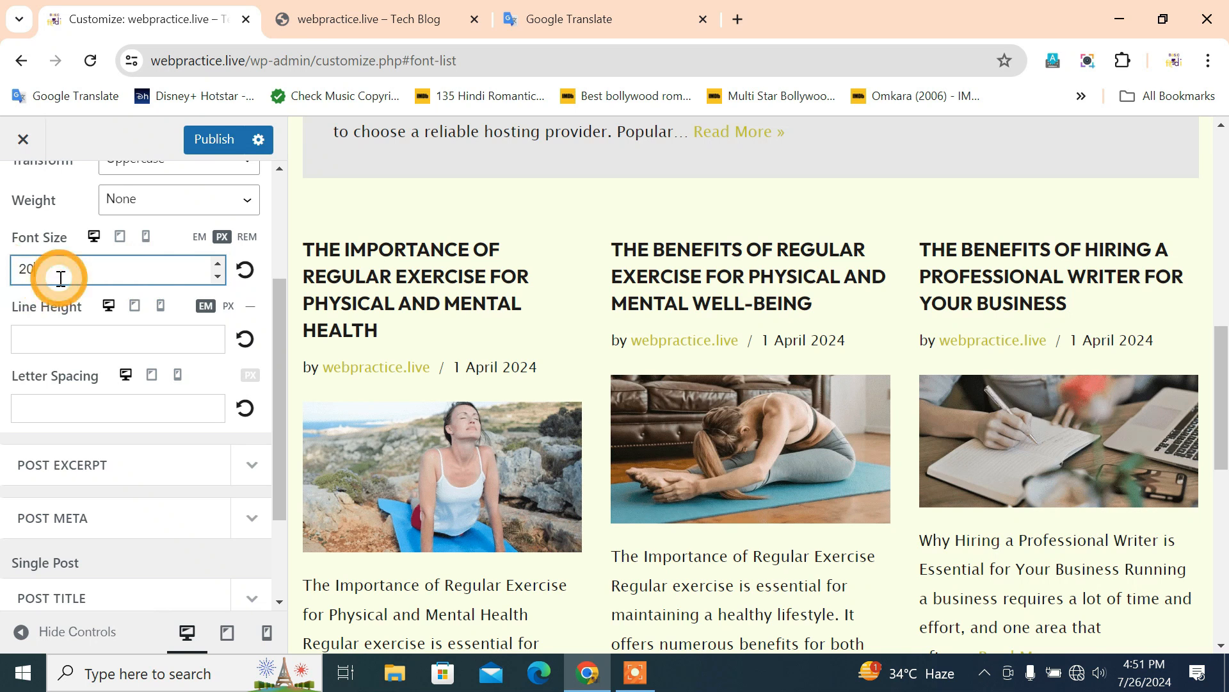
Step: Try line heights of 0.5 em and 0 em on the Blog Archive post title, and reset the line height
{"action": "left_click", "coordinate": [79, 340]}
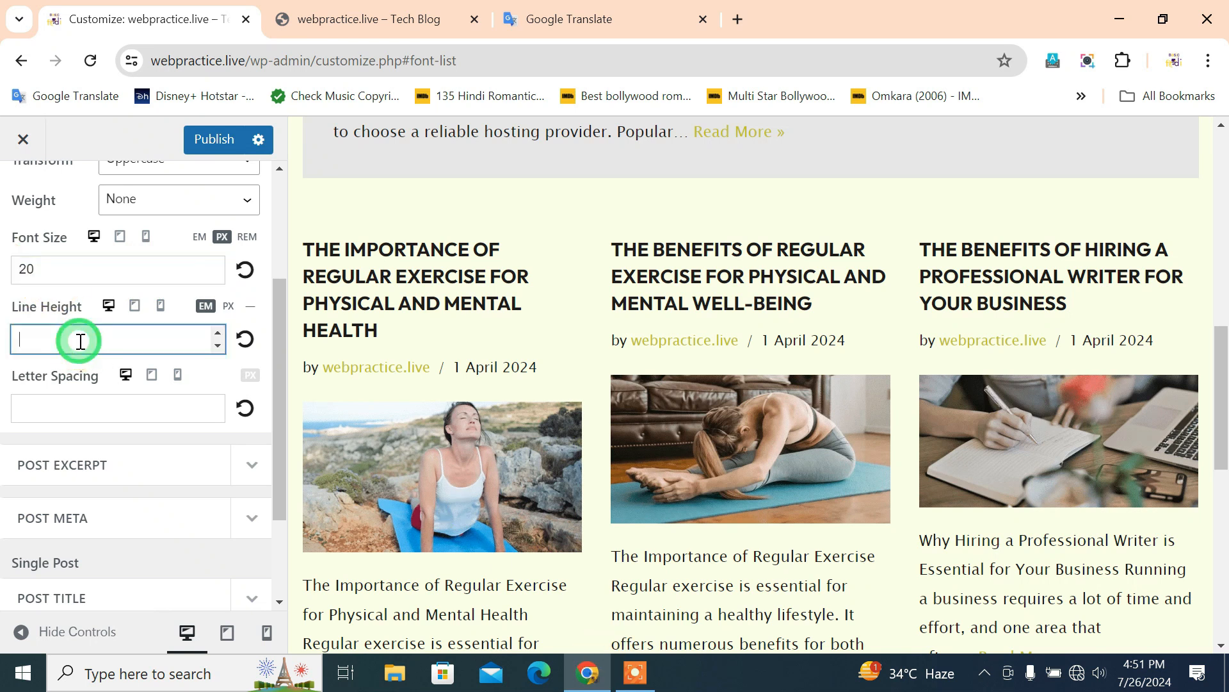
{"action": "left_click", "coordinate": [218, 332]}
{"action": "left_click", "coordinate": [218, 345]}
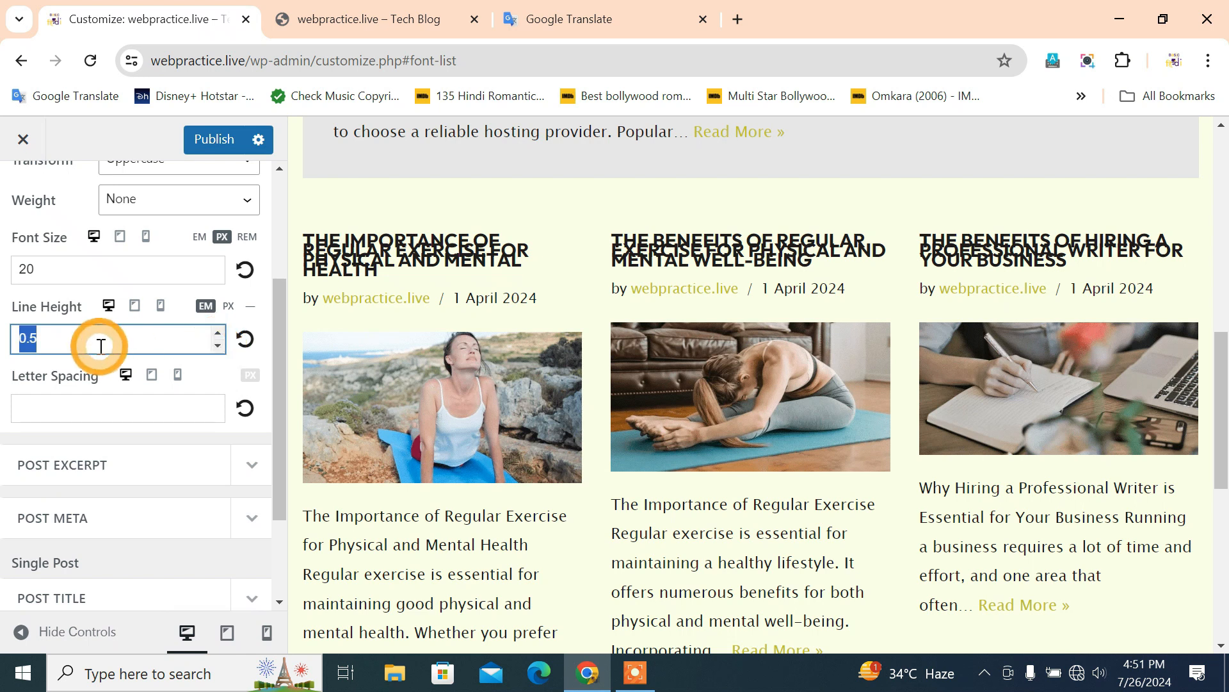
{"action": "type", "text": "0"}
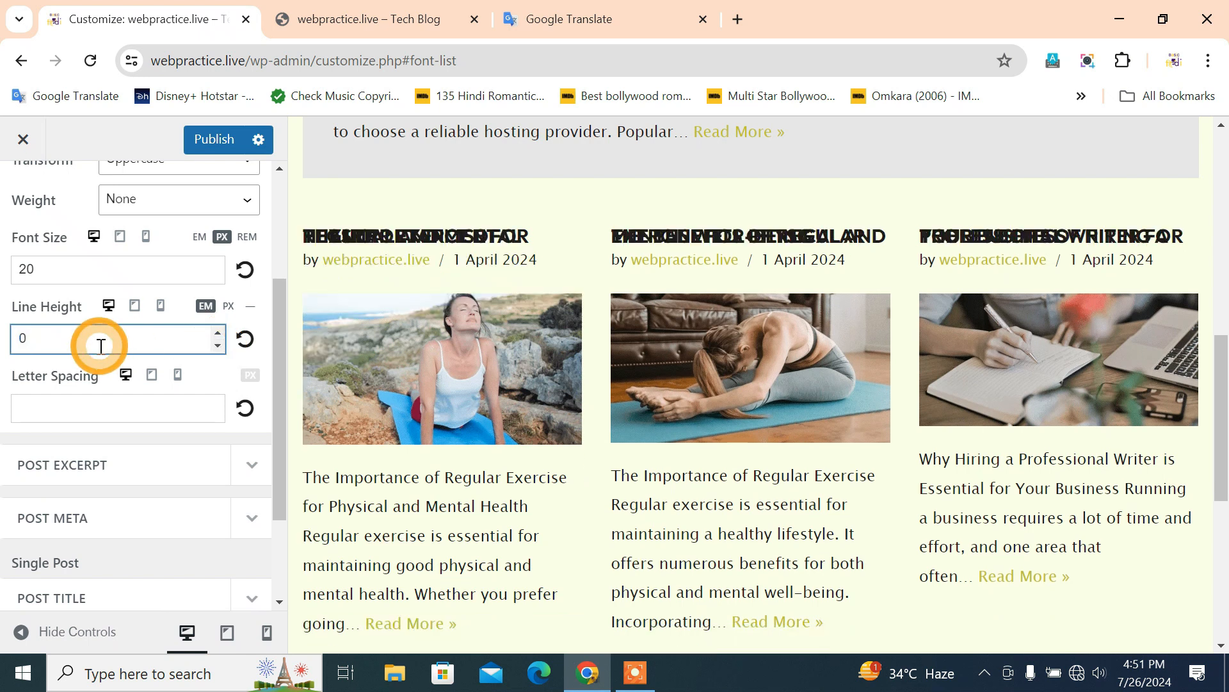
{"action": "left_click", "coordinate": [244, 339]}
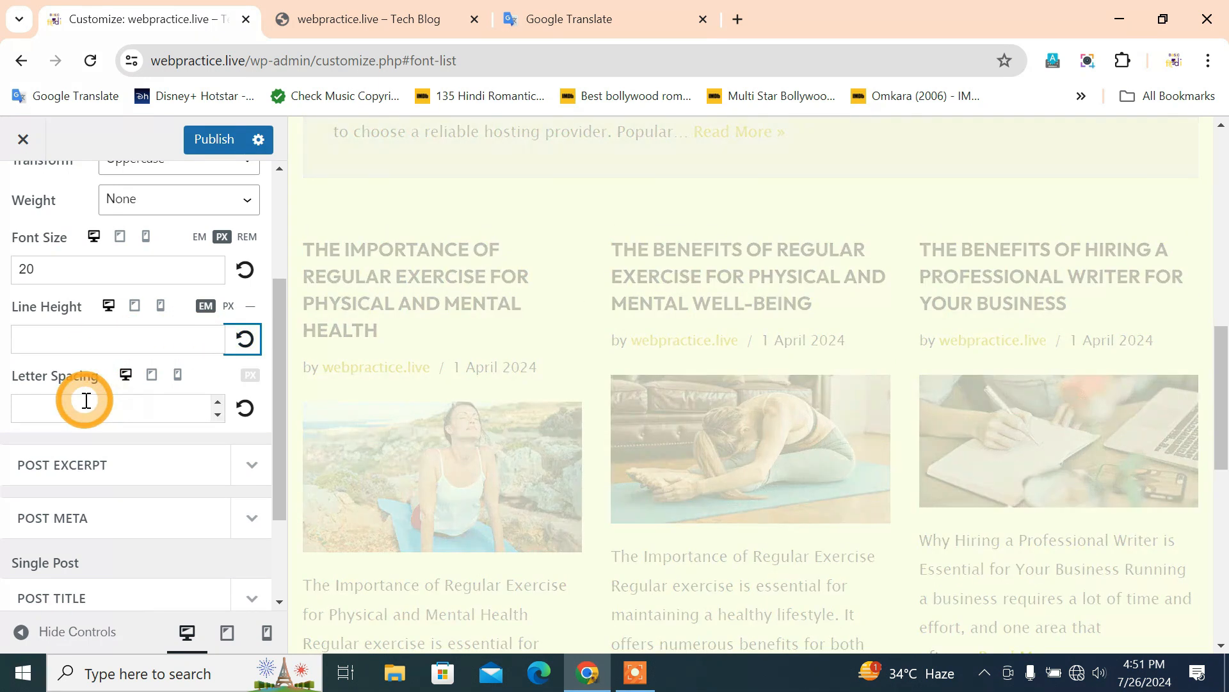
Step: Expand the Blog Archive post excerpt options and try the Capitalize transform on the excerpts
{"action": "scroll", "coordinate": [94, 436], "scroll_direction": "down", "scroll_amount": 1}
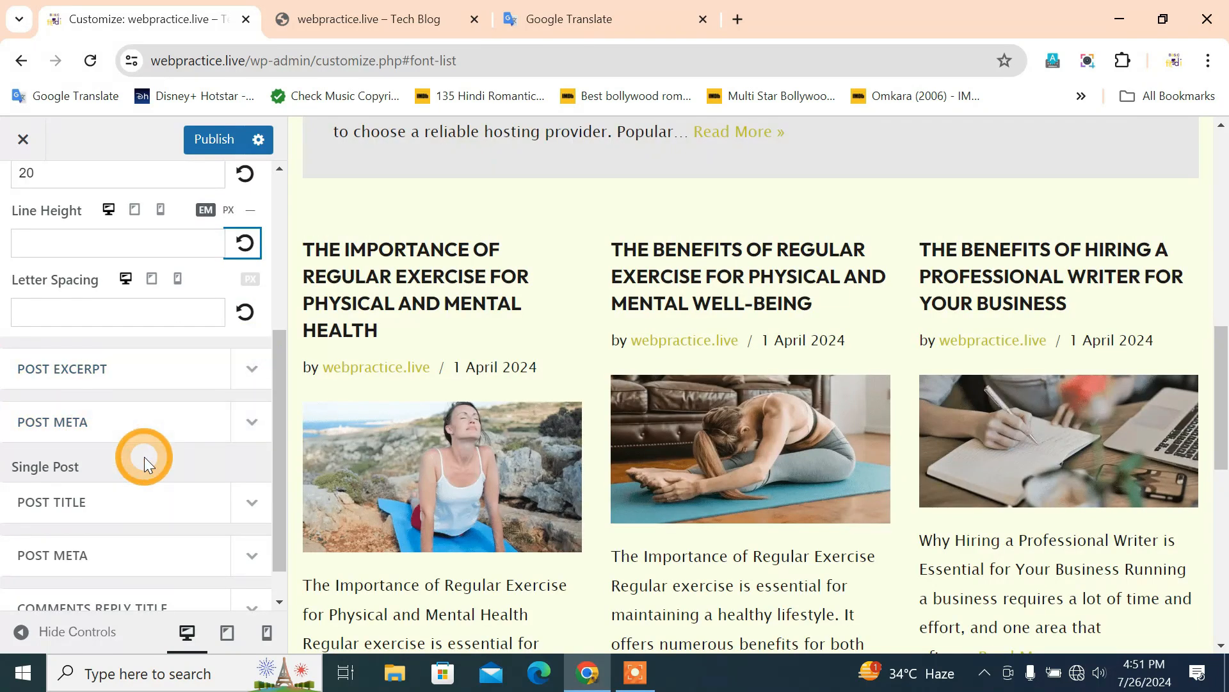
{"action": "scroll", "coordinate": [144, 456], "scroll_direction": "down", "scroll_amount": 1}
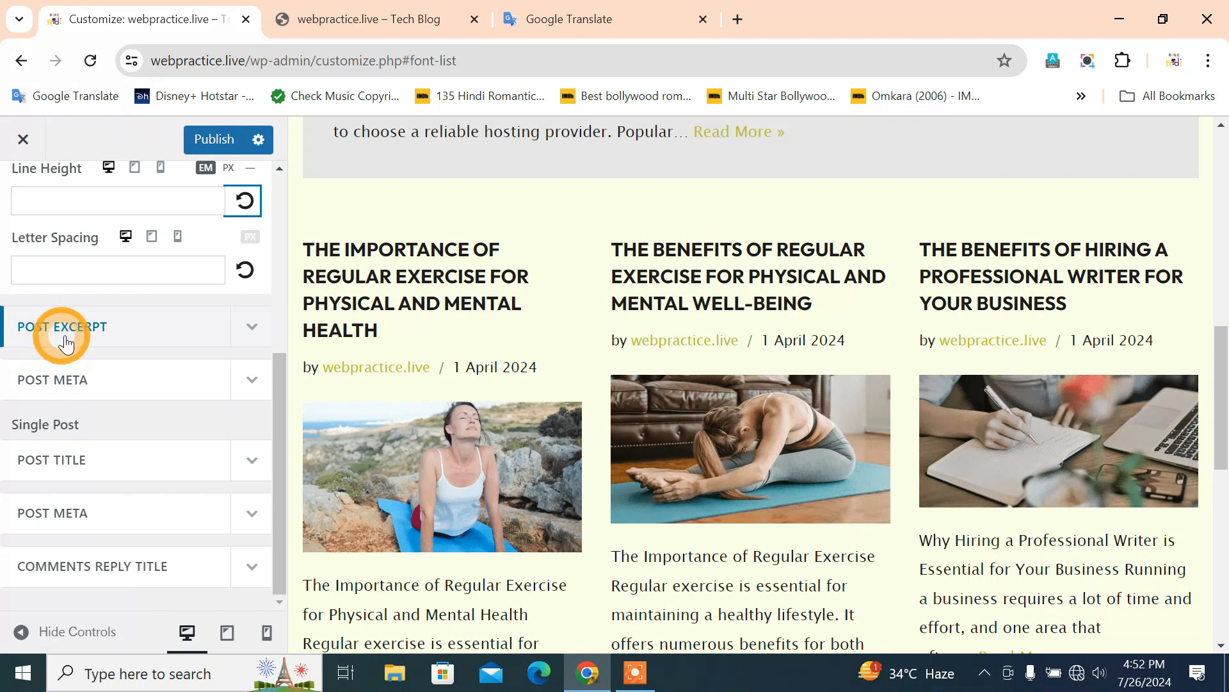
{"action": "scroll", "coordinate": [357, 404], "scroll_direction": "down", "scroll_amount": 3}
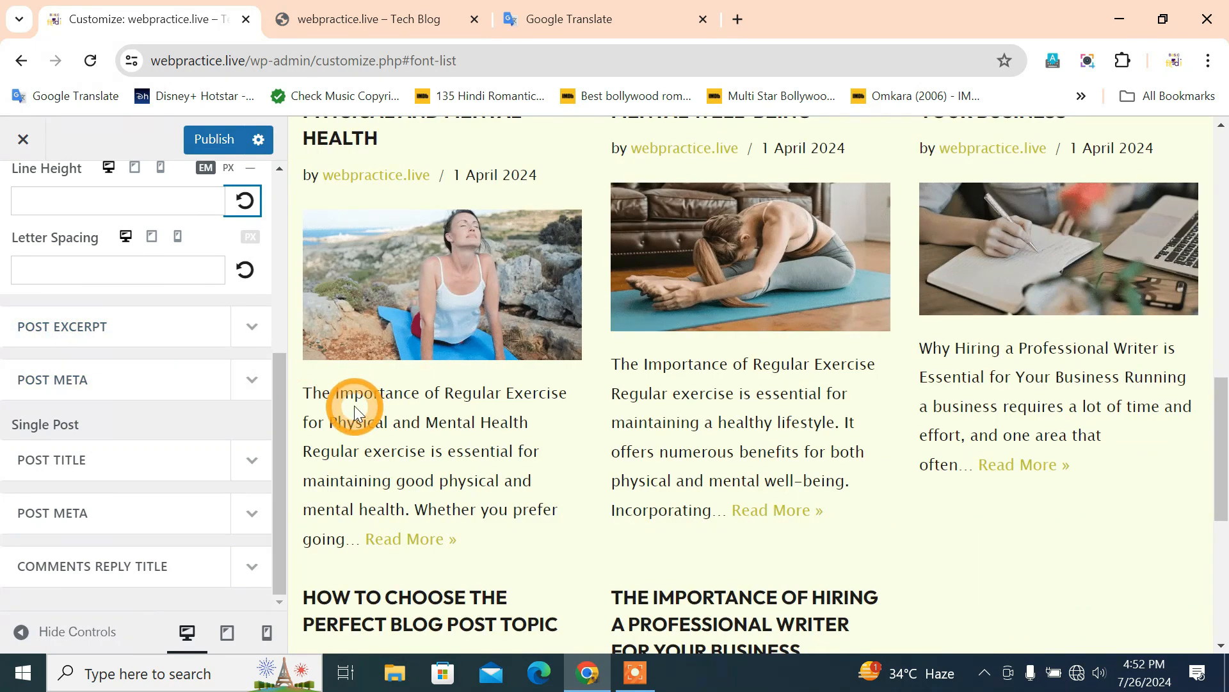
{"action": "left_click", "coordinate": [253, 328]}
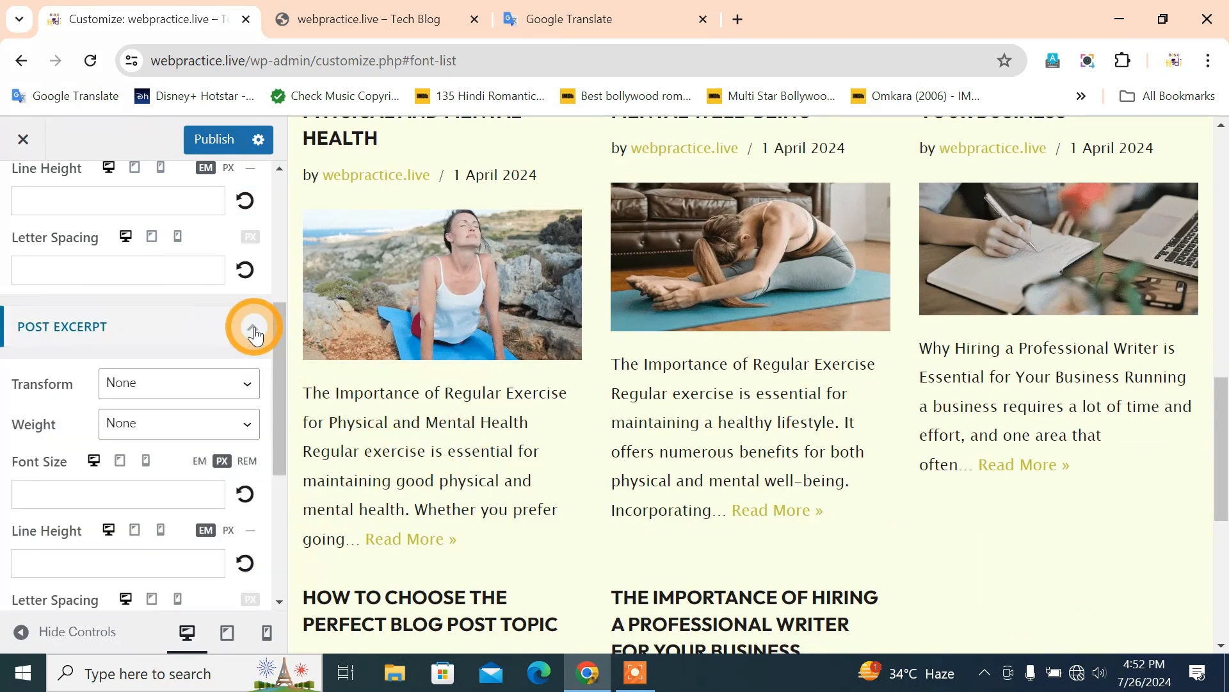
{"action": "scroll", "coordinate": [209, 407], "scroll_direction": "down", "scroll_amount": 2}
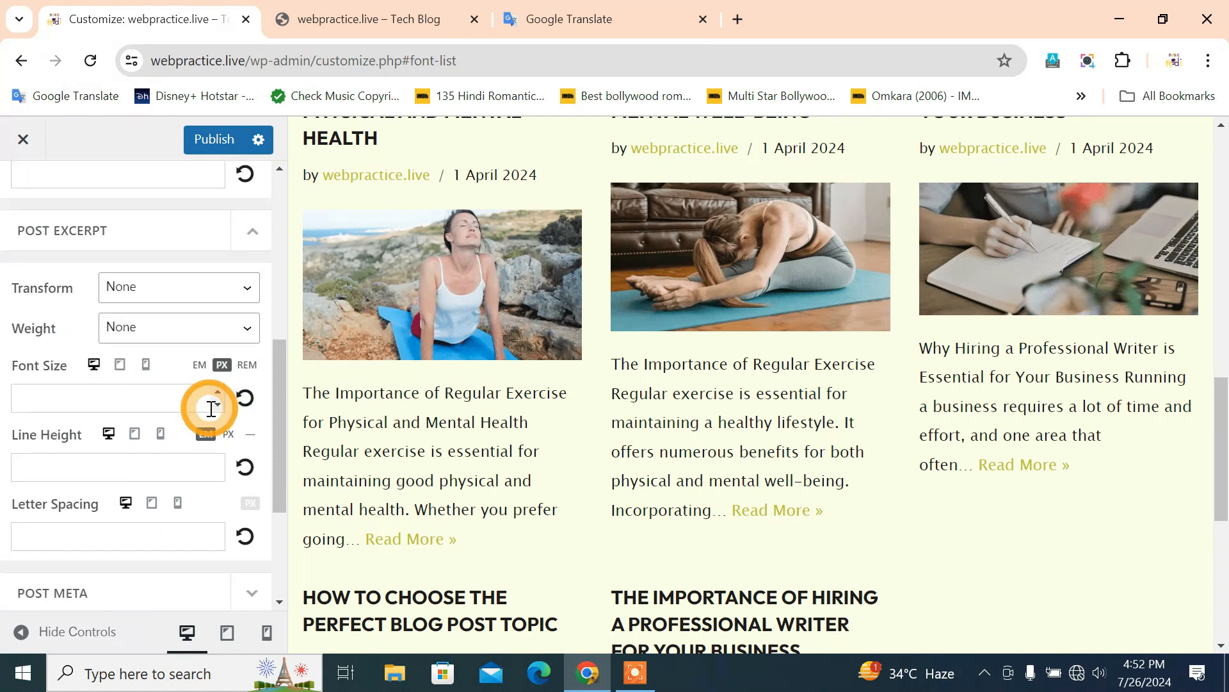
{"action": "left_click", "coordinate": [219, 294]}
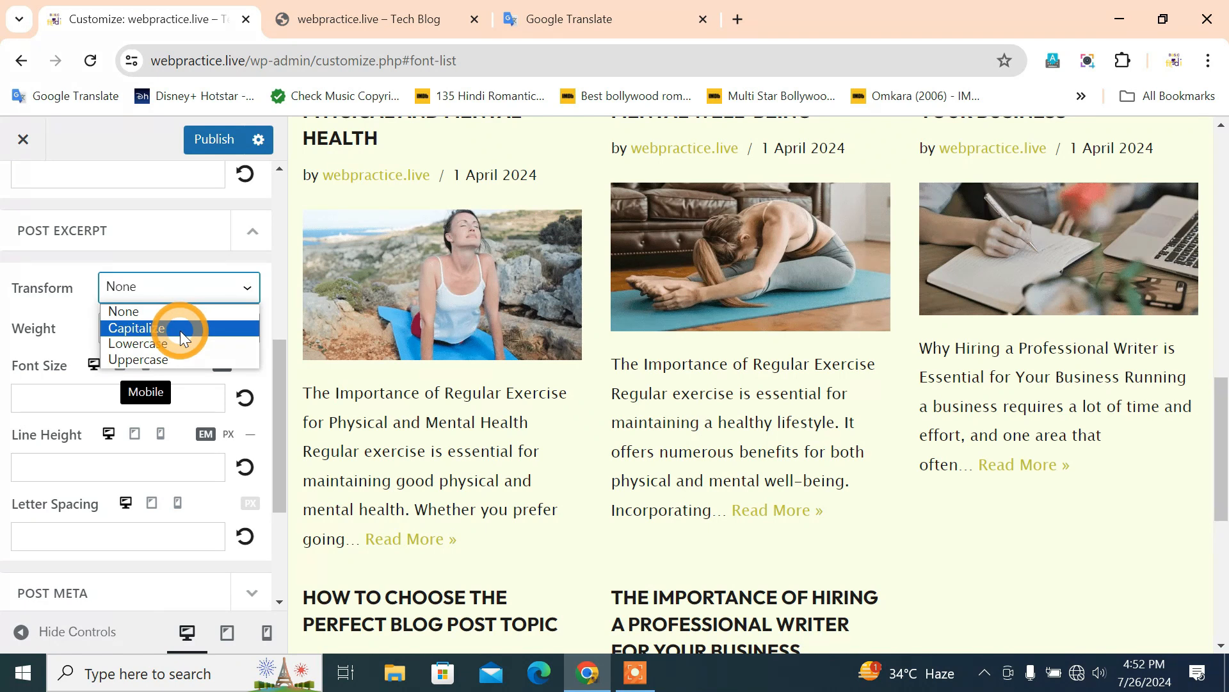
{"action": "left_click", "coordinate": [179, 331]}
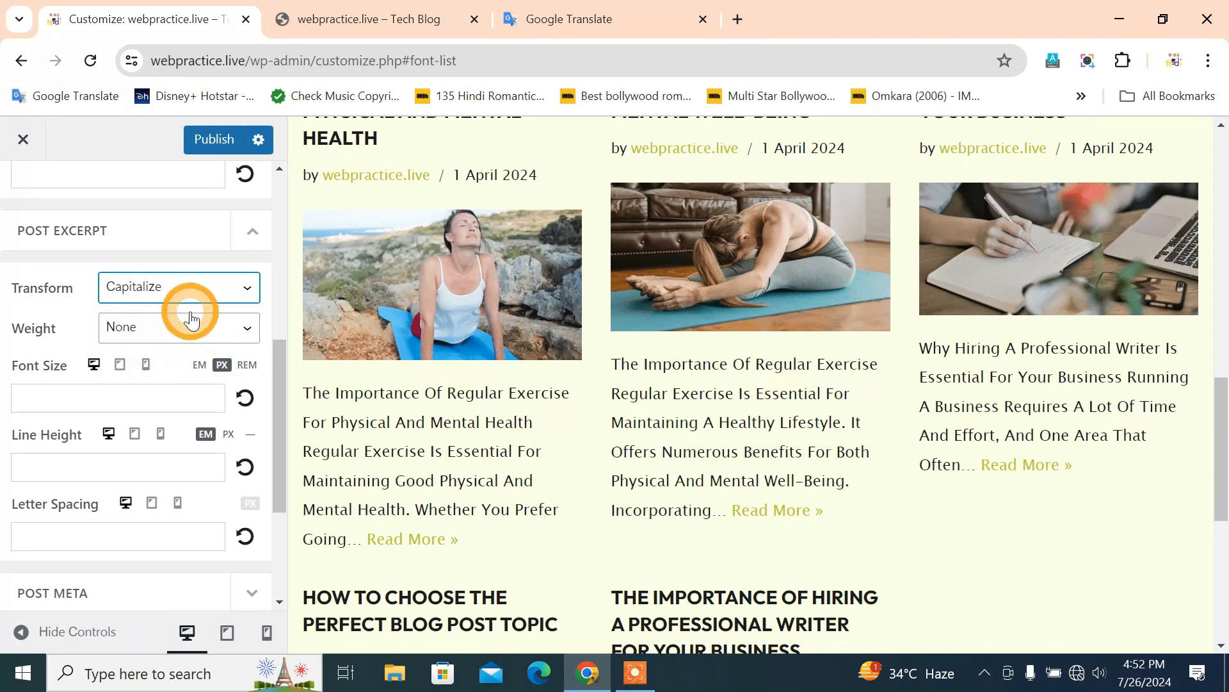
Step: Set the Blog Archive post excerpt transform to Uppercase and its font size to 15 px
{"action": "left_click", "coordinate": [193, 287]}
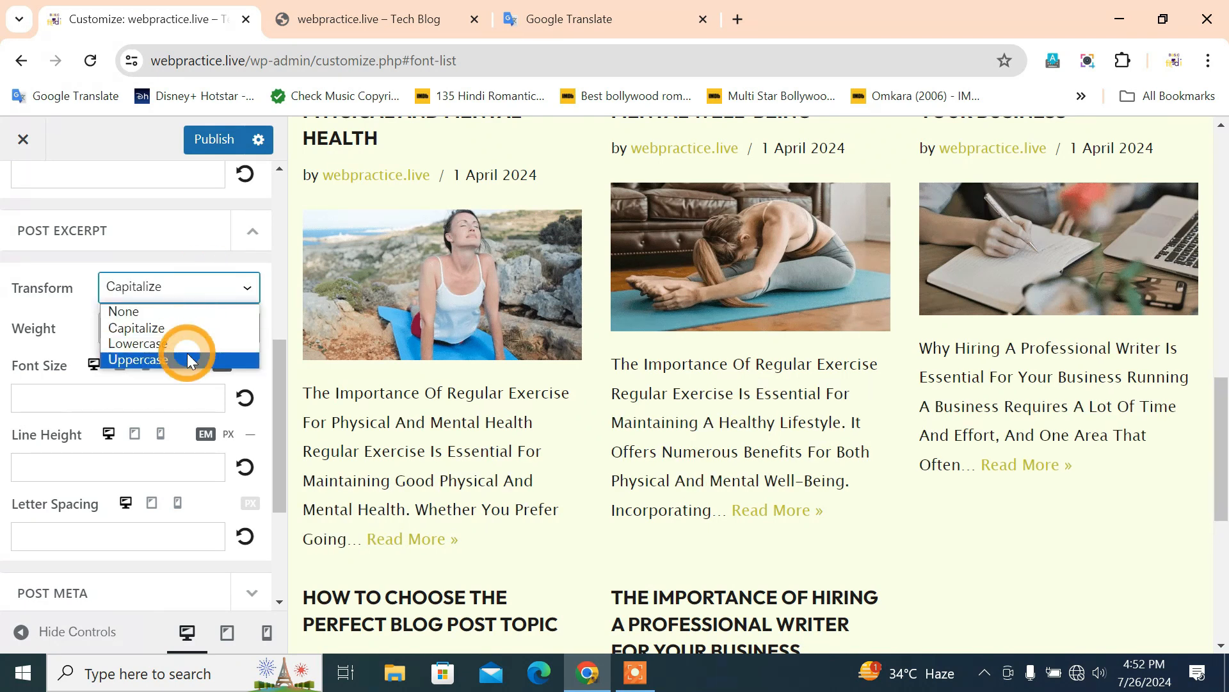
{"action": "left_click", "coordinate": [187, 358]}
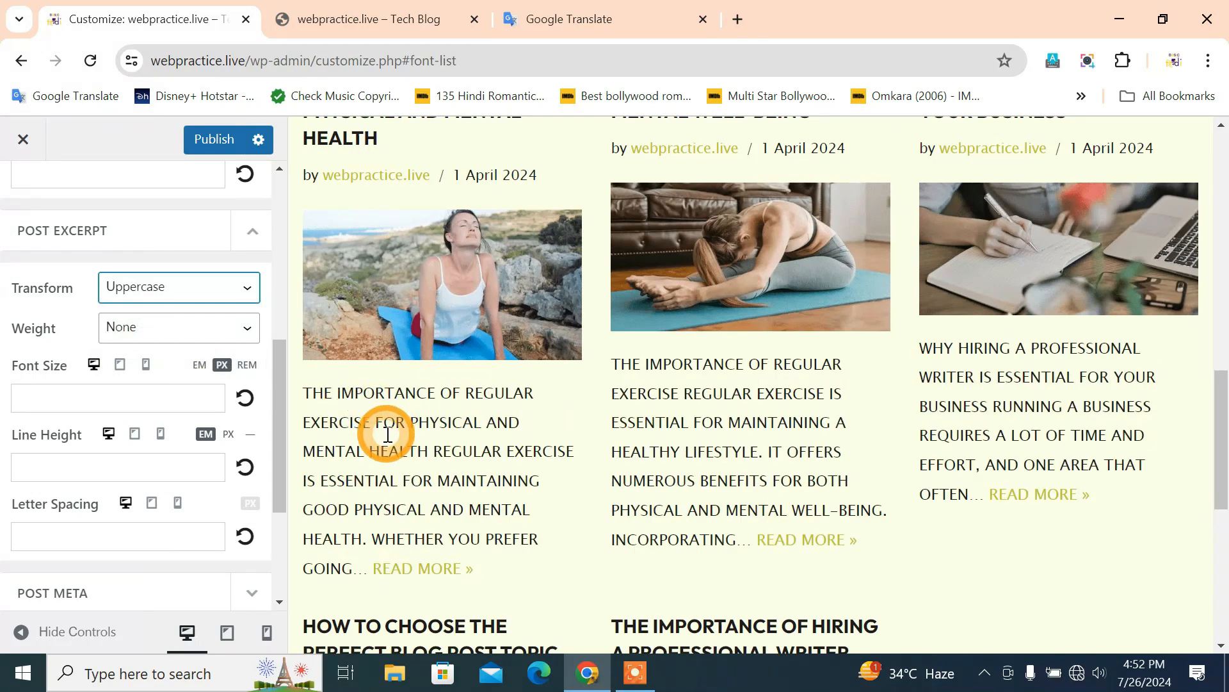
{"action": "scroll", "coordinate": [218, 416], "scroll_direction": "down", "scroll_amount": 3}
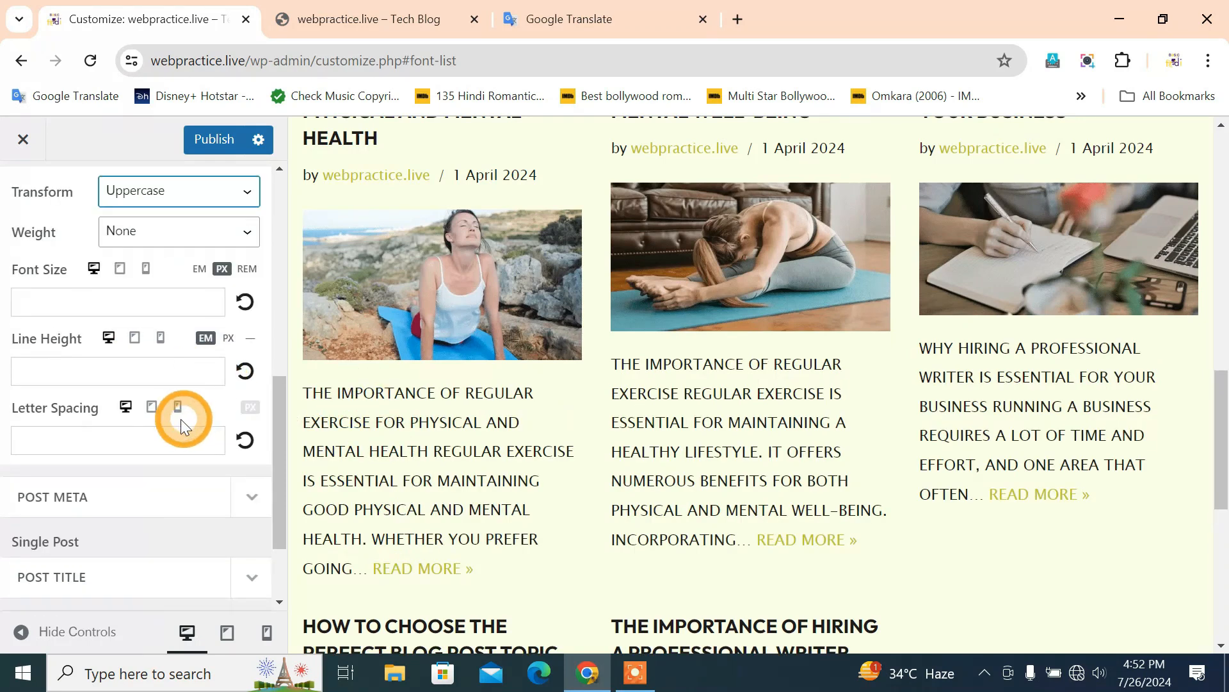
{"action": "scroll", "coordinate": [161, 429], "scroll_direction": "up", "scroll_amount": 1}
{"action": "left_click", "coordinate": [138, 303]}
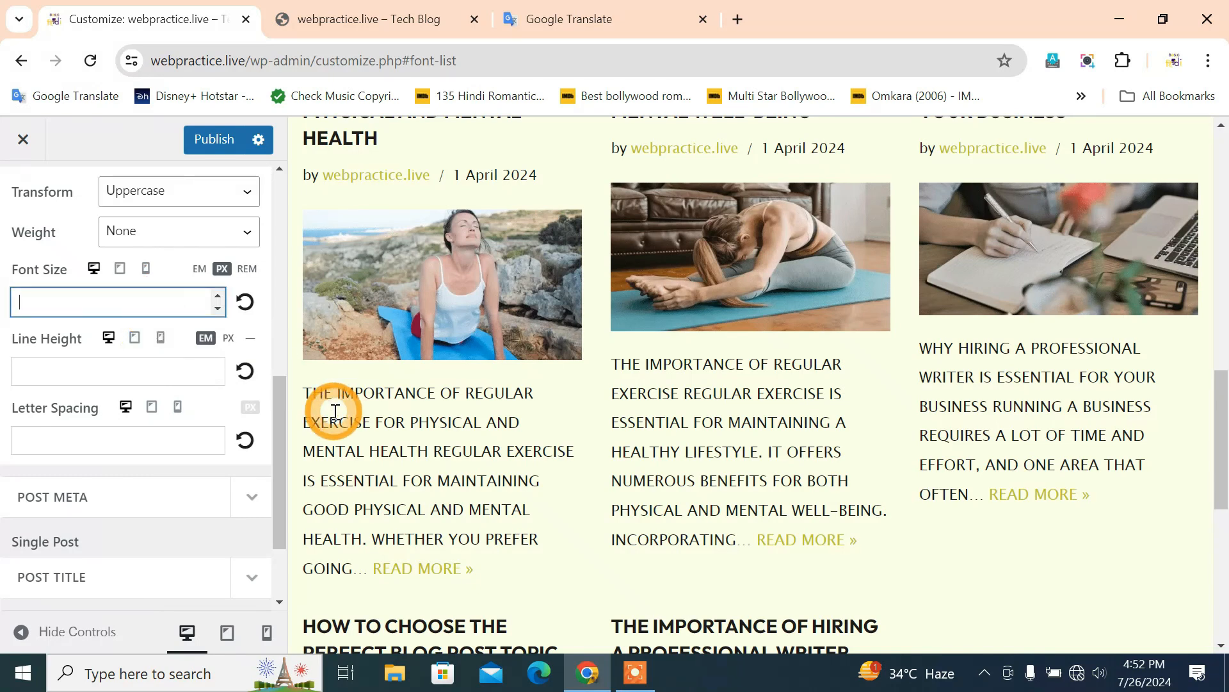
{"action": "type", "text": "15"}
{"action": "scroll", "coordinate": [335, 412], "scroll_direction": "down", "scroll_amount": 1}
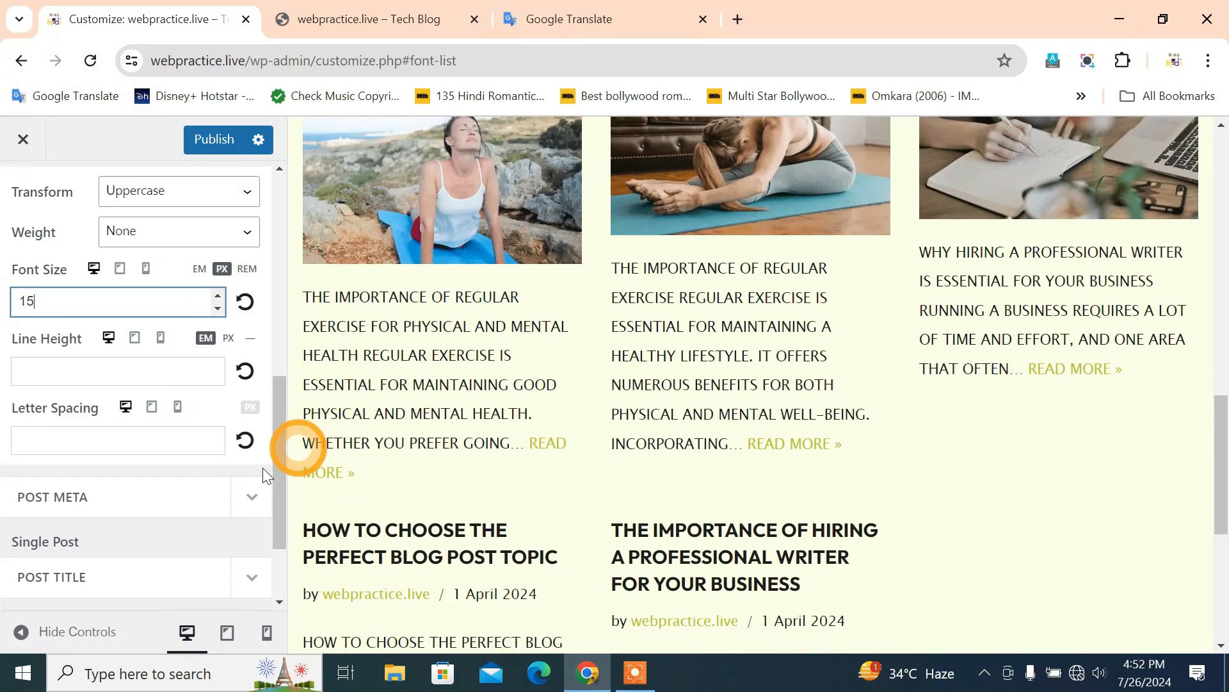
Step: Expand the Blog Archive post meta options and check the author and date line under the post titles
{"action": "scroll", "coordinate": [263, 472], "scroll_direction": "down", "scroll_amount": 1}
{"action": "left_click", "coordinate": [252, 402]}
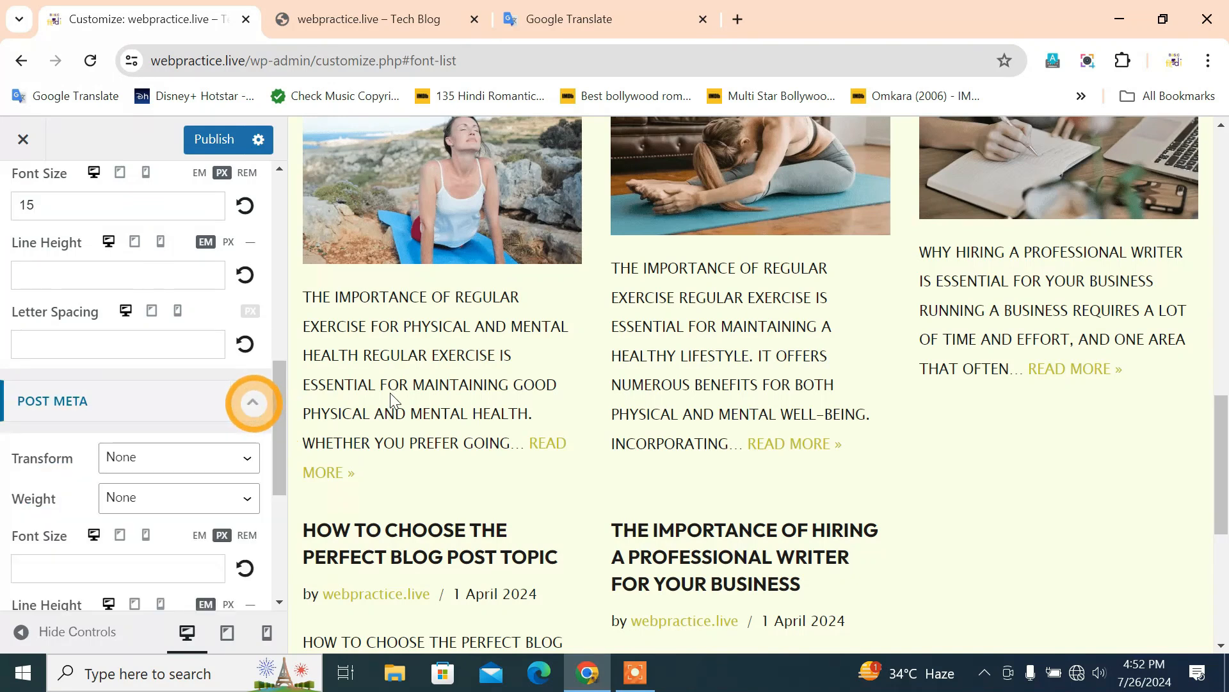
{"action": "scroll", "coordinate": [483, 403], "scroll_direction": "down", "scroll_amount": 1}
{"action": "scroll", "coordinate": [557, 473], "scroll_direction": "up", "scroll_amount": 4}
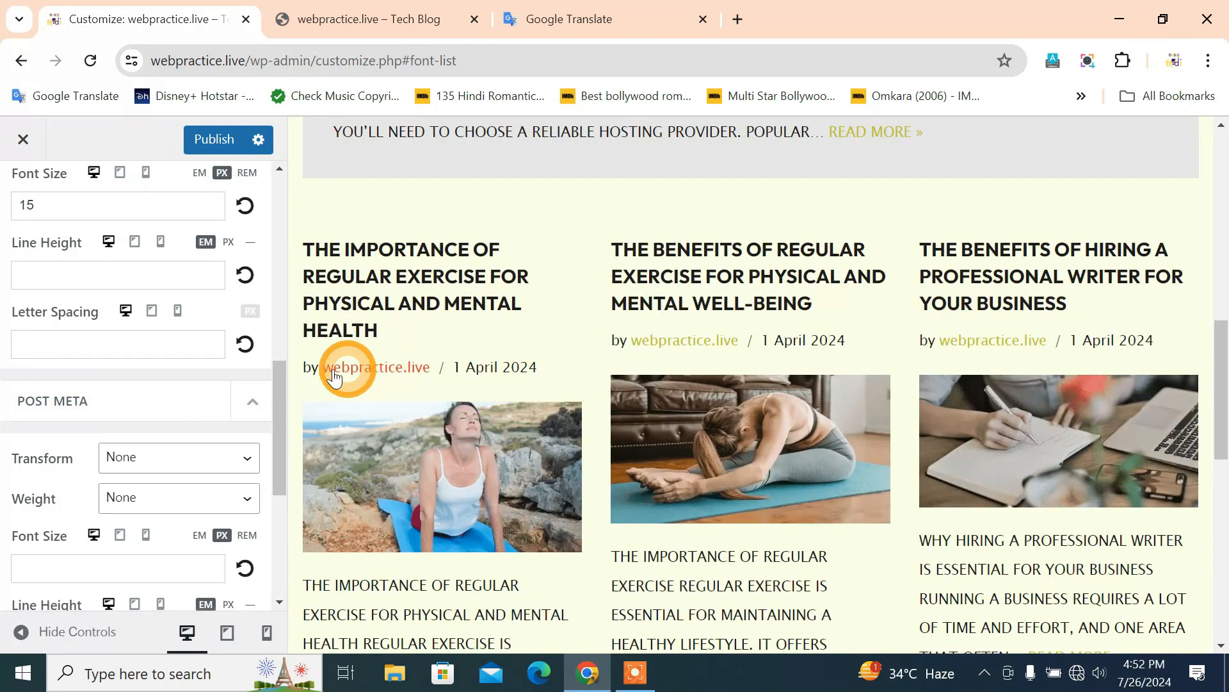
{"action": "left_click_drag", "start_coordinate": [320, 366], "coordinate": [576, 365]}
{"action": "scroll", "coordinate": [209, 455], "scroll_direction": "down", "scroll_amount": 1}
{"action": "scroll", "coordinate": [206, 456], "scroll_direction": "down", "scroll_amount": 1}
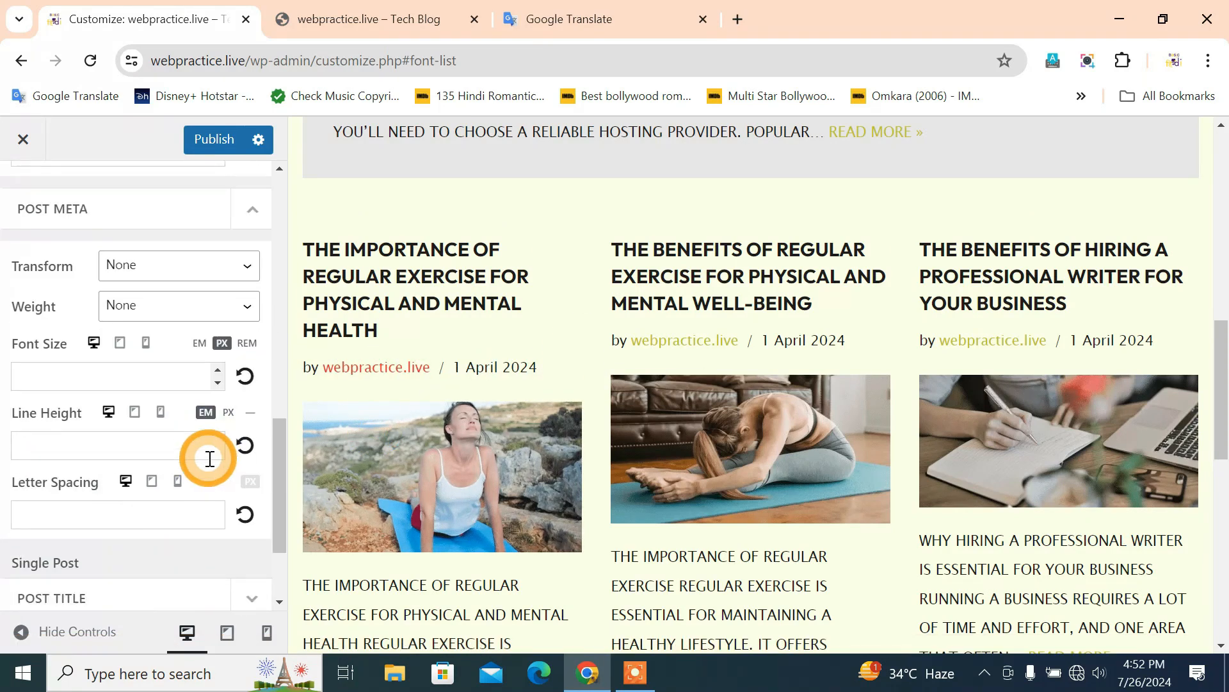
{"action": "scroll", "coordinate": [129, 439], "scroll_direction": "down", "scroll_amount": 1}
{"action": "scroll", "coordinate": [135, 435], "scroll_direction": "up", "scroll_amount": 1}
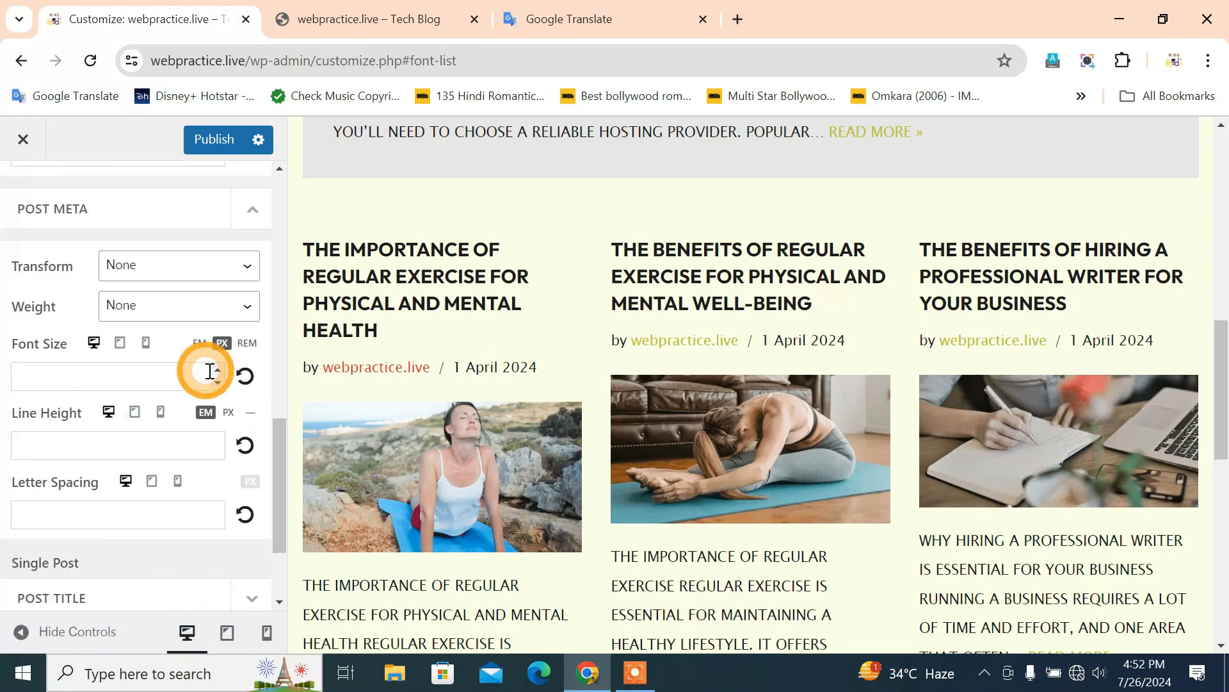
Step: Set the Blog Archive post meta font size to 11 px and keep its transform at None
{"action": "left_click", "coordinate": [220, 381]}
{"action": "double_click", "coordinate": [221, 369]}
{"action": "triple_click", "coordinate": [221, 369]}
{"action": "triple_click", "coordinate": [221, 369]}
{"action": "double_click", "coordinate": [221, 369]}
{"action": "left_click", "coordinate": [220, 370]}
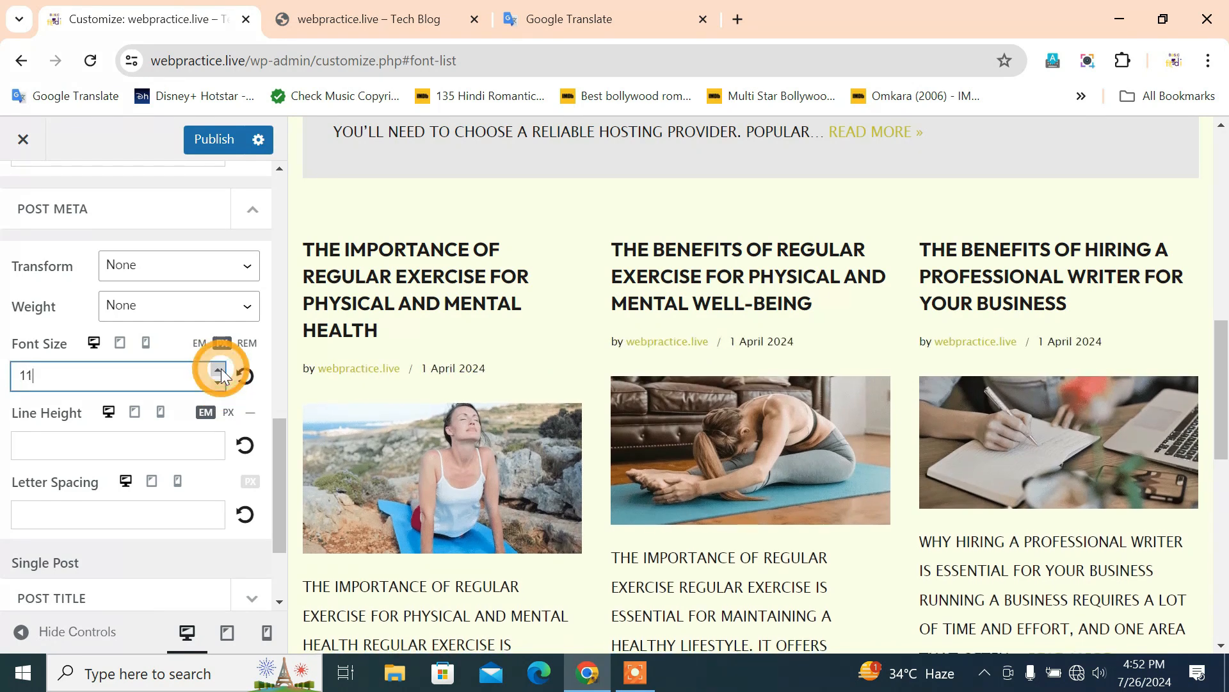
{"action": "scroll", "coordinate": [164, 445], "scroll_direction": "down", "scroll_amount": 1}
{"action": "scroll", "coordinate": [163, 446], "scroll_direction": "up", "scroll_amount": 1}
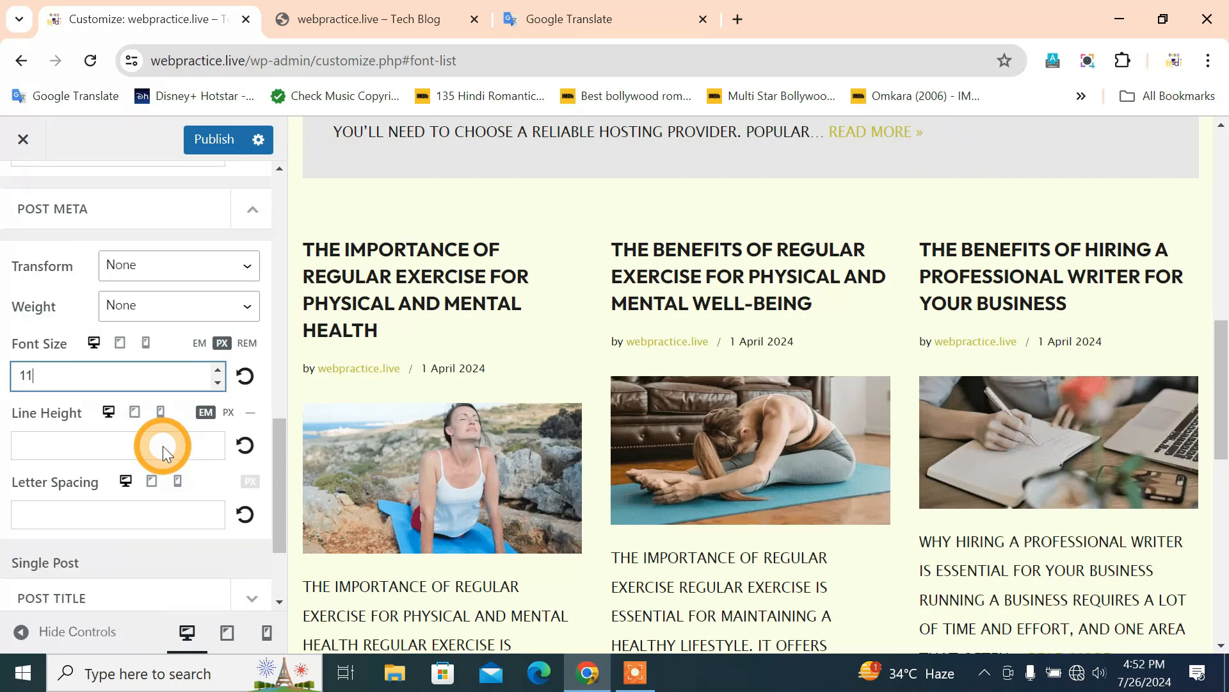
{"action": "left_click", "coordinate": [210, 281]}
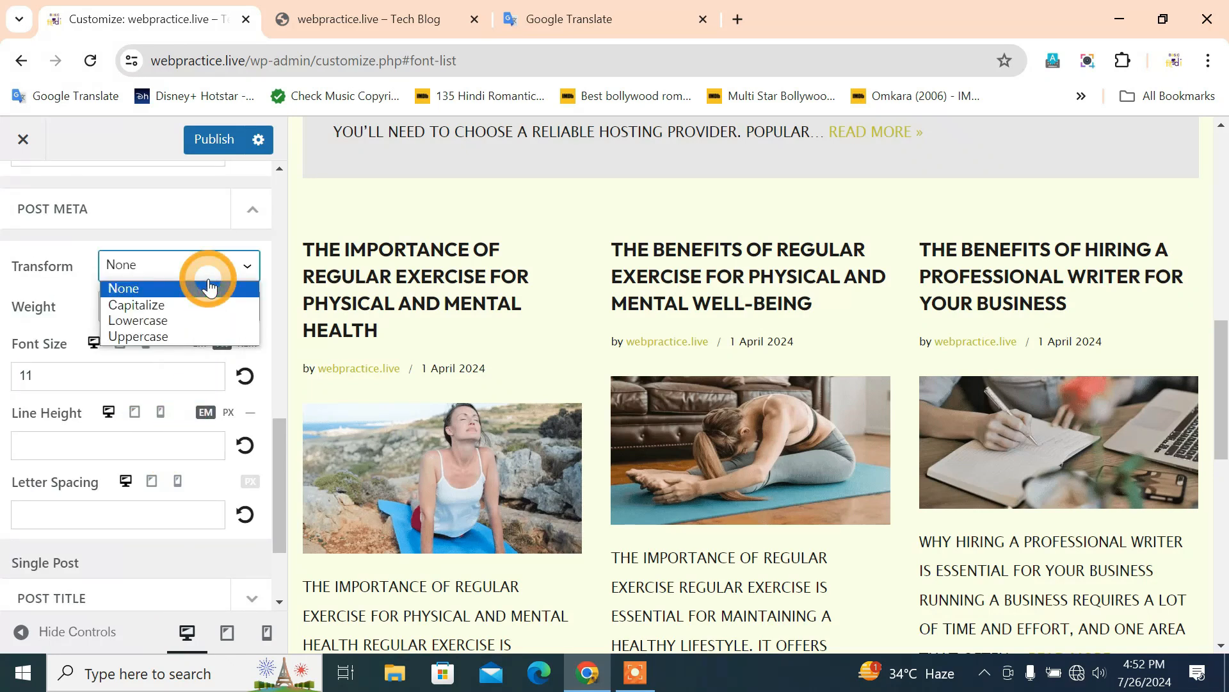
{"action": "left_click", "coordinate": [209, 288]}
Step: Expand the Single Post title typography options and look over the available settings
{"action": "scroll", "coordinate": [132, 497], "scroll_direction": "down", "scroll_amount": 2}
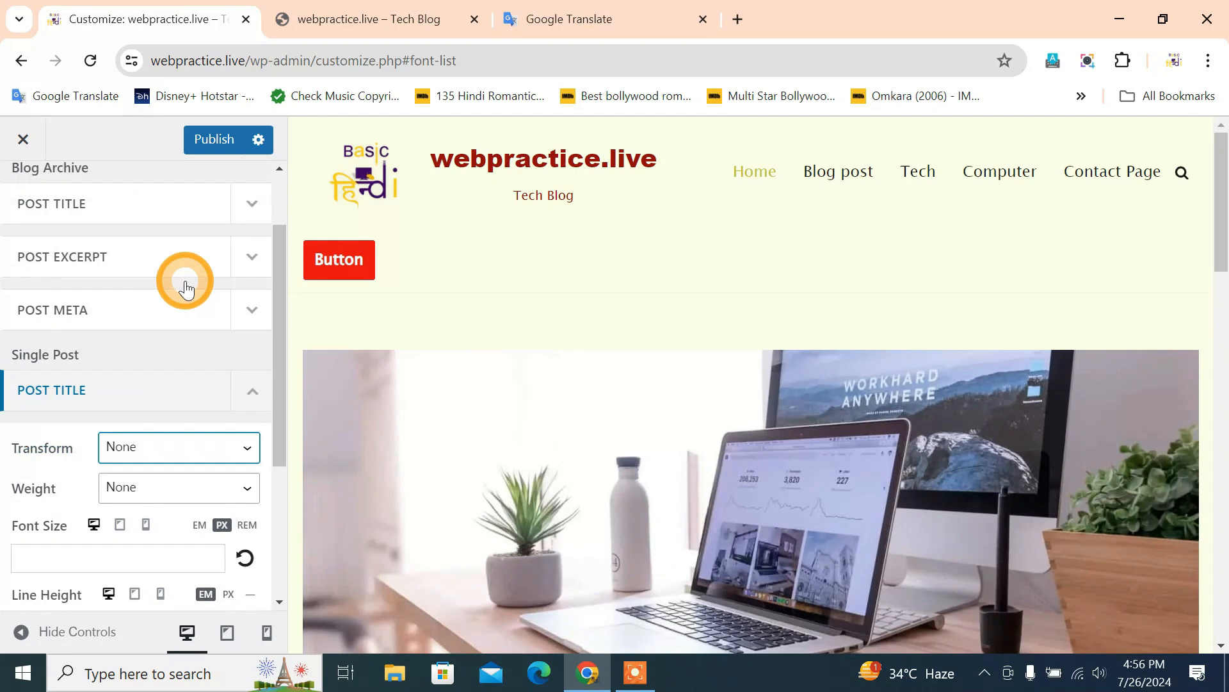
{"action": "scroll", "coordinate": [147, 281], "scroll_direction": "down", "scroll_amount": 2}
{"action": "scroll", "coordinate": [128, 269], "scroll_direction": "down", "scroll_amount": 2}
{"action": "scroll", "coordinate": [57, 295], "scroll_direction": "up", "scroll_amount": 1}
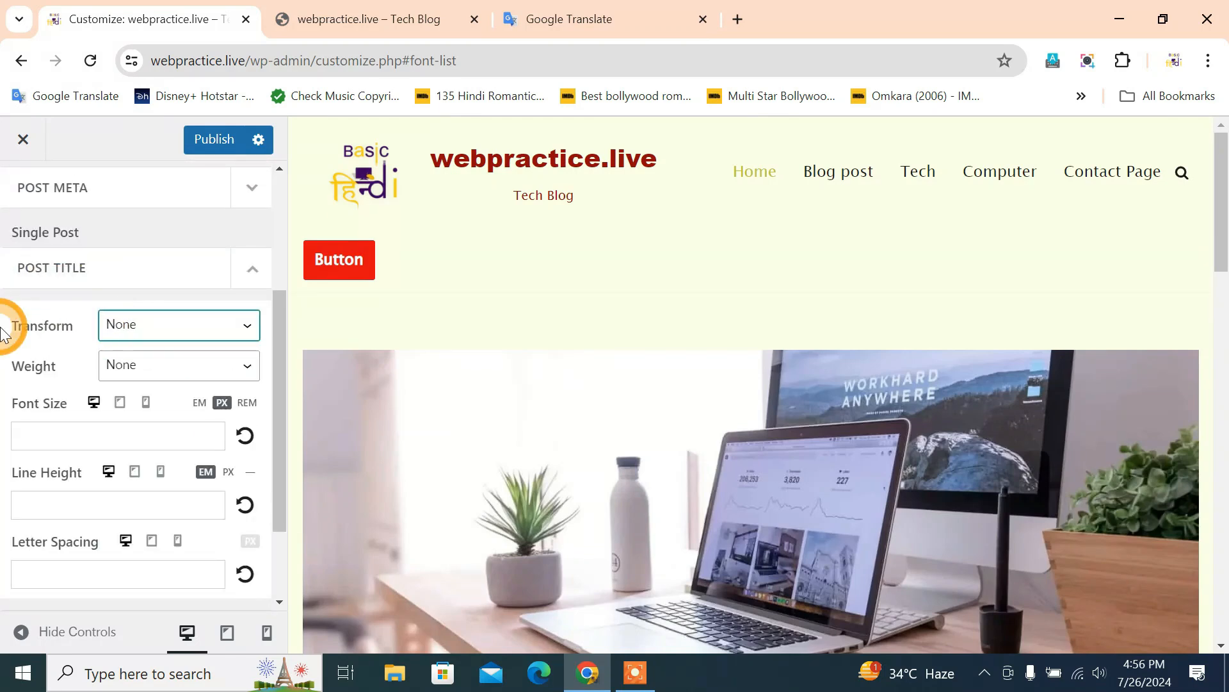
{"action": "scroll", "coordinate": [3, 333], "scroll_direction": "down", "scroll_amount": 1}
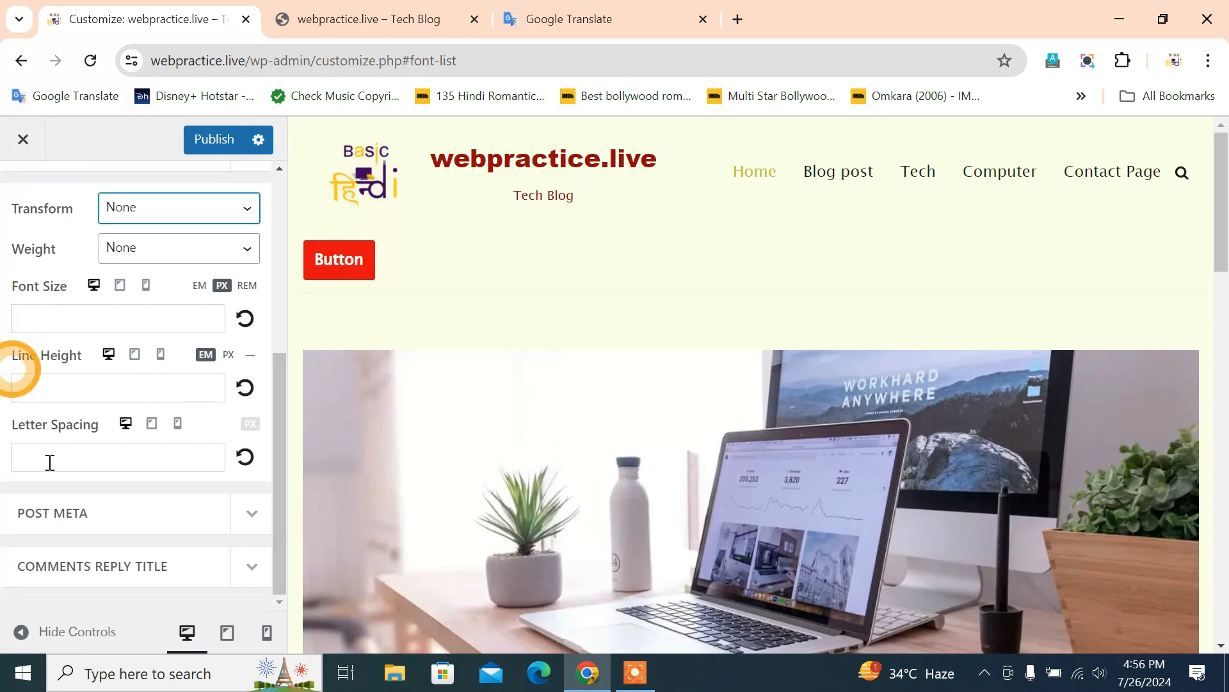
{"action": "scroll", "coordinate": [79, 533], "scroll_direction": "up", "scroll_amount": 3}
{"action": "scroll", "coordinate": [128, 480], "scroll_direction": "down", "scroll_amount": 1}
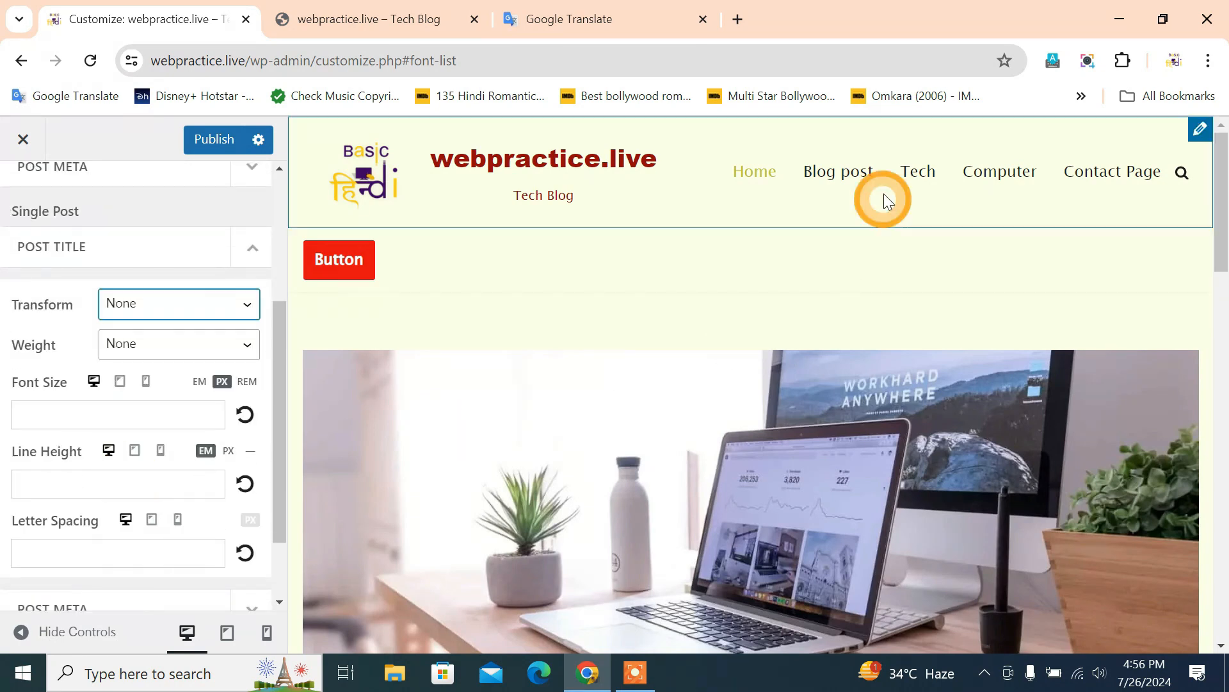
Step: Open the post "The Benefits of Regular Exercise for Physical and Mental Well-being" in the site preview
{"action": "scroll", "coordinate": [758, 579], "scroll_direction": "down", "scroll_amount": 5}
{"action": "scroll", "coordinate": [758, 579], "scroll_direction": "down", "scroll_amount": 3}
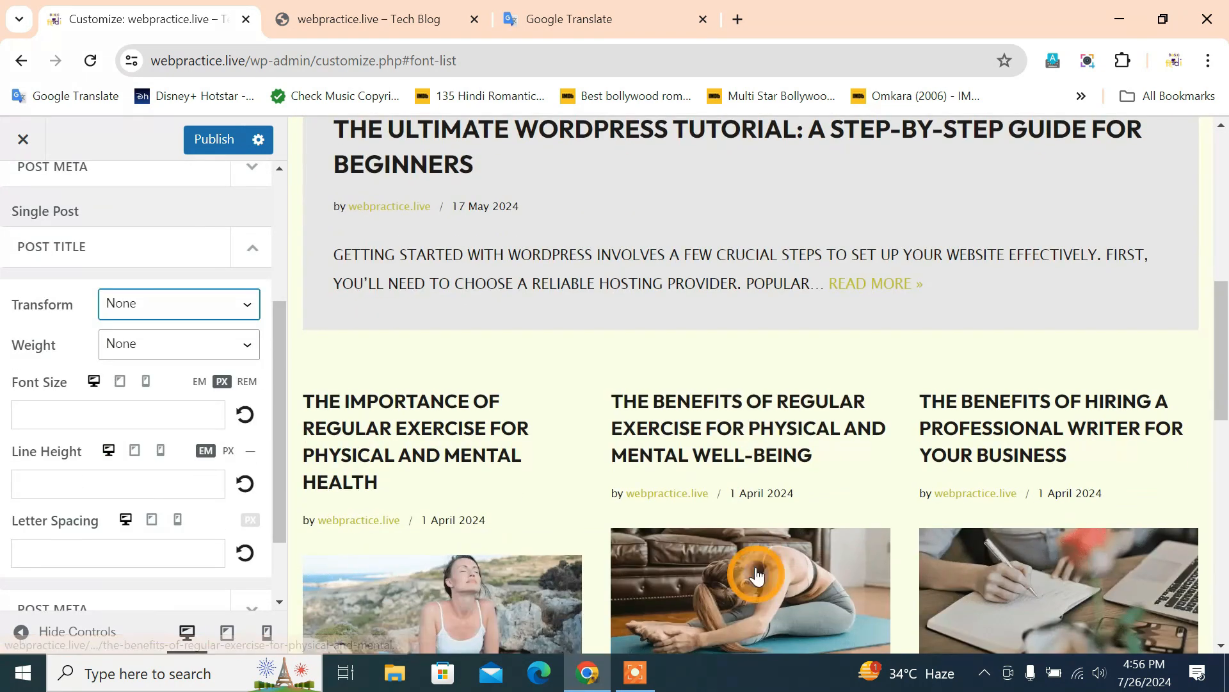
{"action": "left_click", "coordinate": [759, 409]}
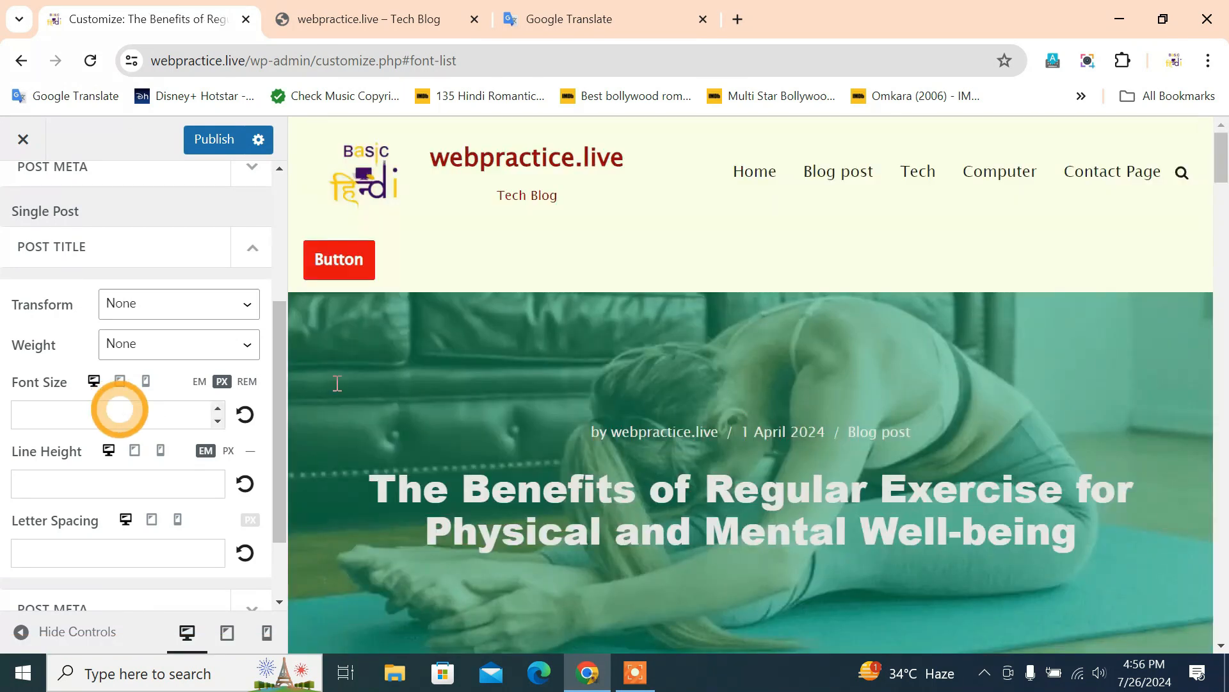
Step: Try the Capitalize transform on the Single Post title, checking it in the preview, and return the transform to None
{"action": "scroll", "coordinate": [480, 397], "scroll_direction": "down", "scroll_amount": 2}
{"action": "left_click_drag", "start_coordinate": [479, 385], "coordinate": [896, 441]}
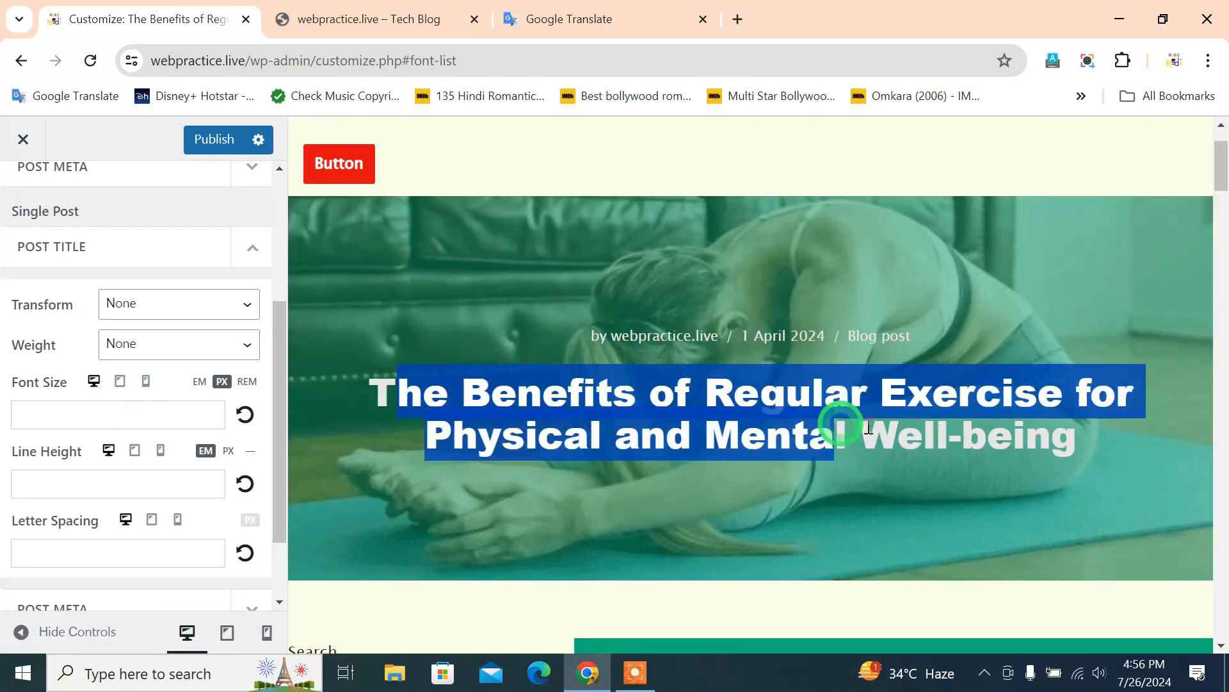
{"action": "left_click", "coordinate": [179, 308]}
{"action": "left_click", "coordinate": [179, 346]}
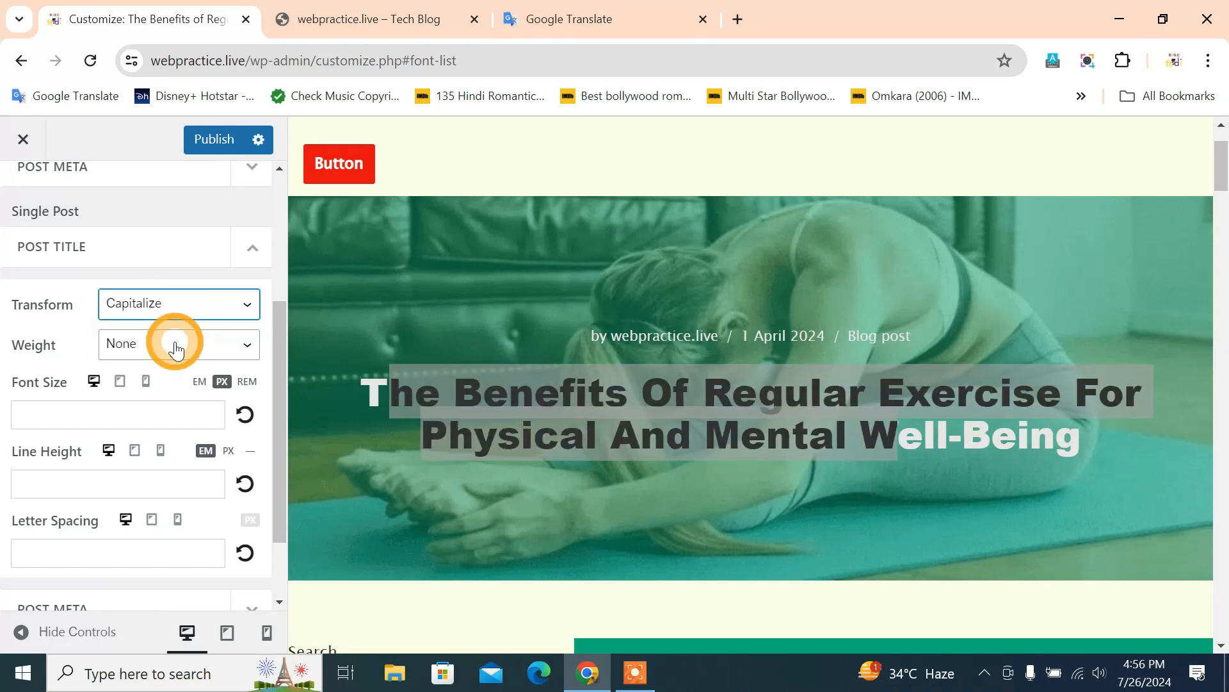
{"action": "left_click", "coordinate": [376, 371]}
{"action": "left_click", "coordinate": [201, 314]}
{"action": "left_click", "coordinate": [180, 329]}
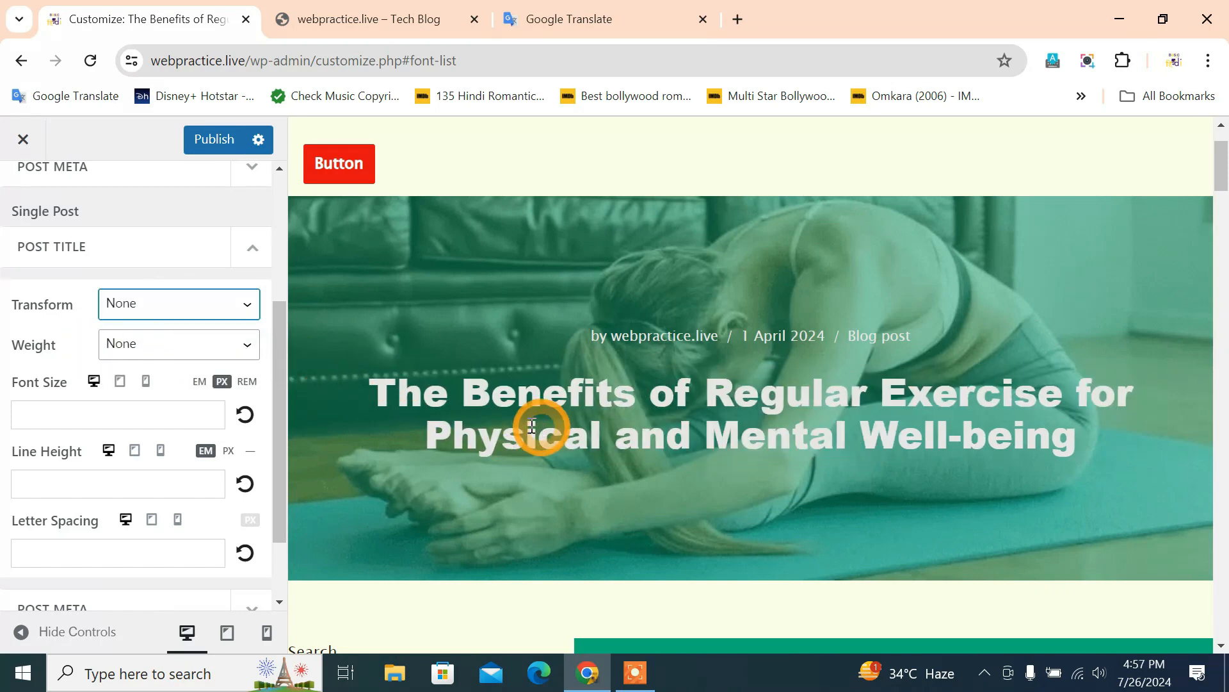
Step: Try the Capitalize, Lowercase and Uppercase transforms in turn on the Single Post title and reset the transform to None
{"action": "left_click", "coordinate": [152, 306]}
{"action": "left_click", "coordinate": [151, 346]}
{"action": "left_click", "coordinate": [167, 305]}
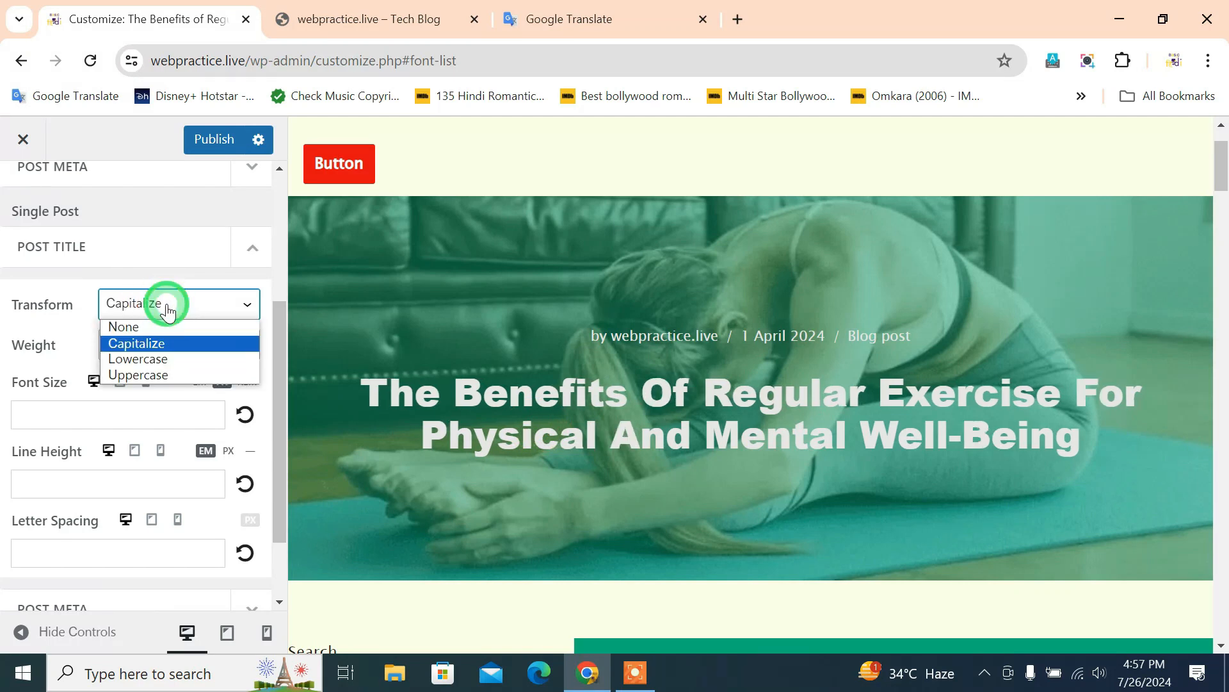
{"action": "left_click", "coordinate": [161, 360]}
{"action": "left_click", "coordinate": [169, 306]}
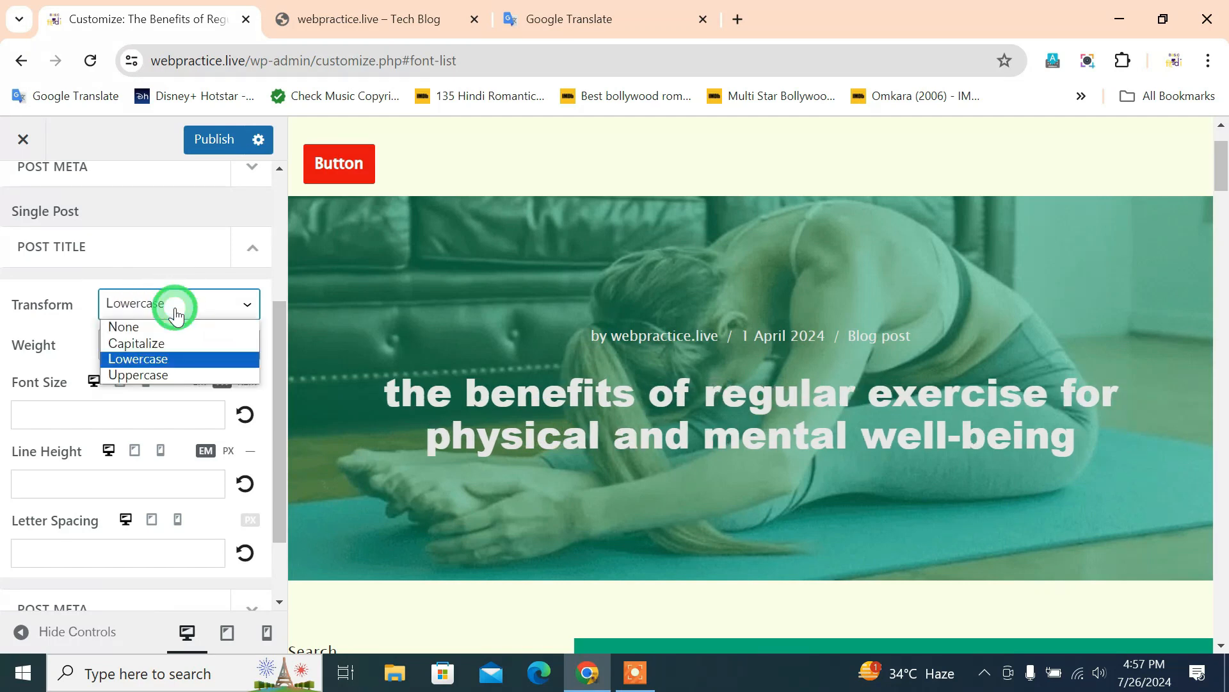
{"action": "left_click", "coordinate": [171, 373]}
{"action": "left_click", "coordinate": [169, 304]}
{"action": "left_click", "coordinate": [172, 327]}
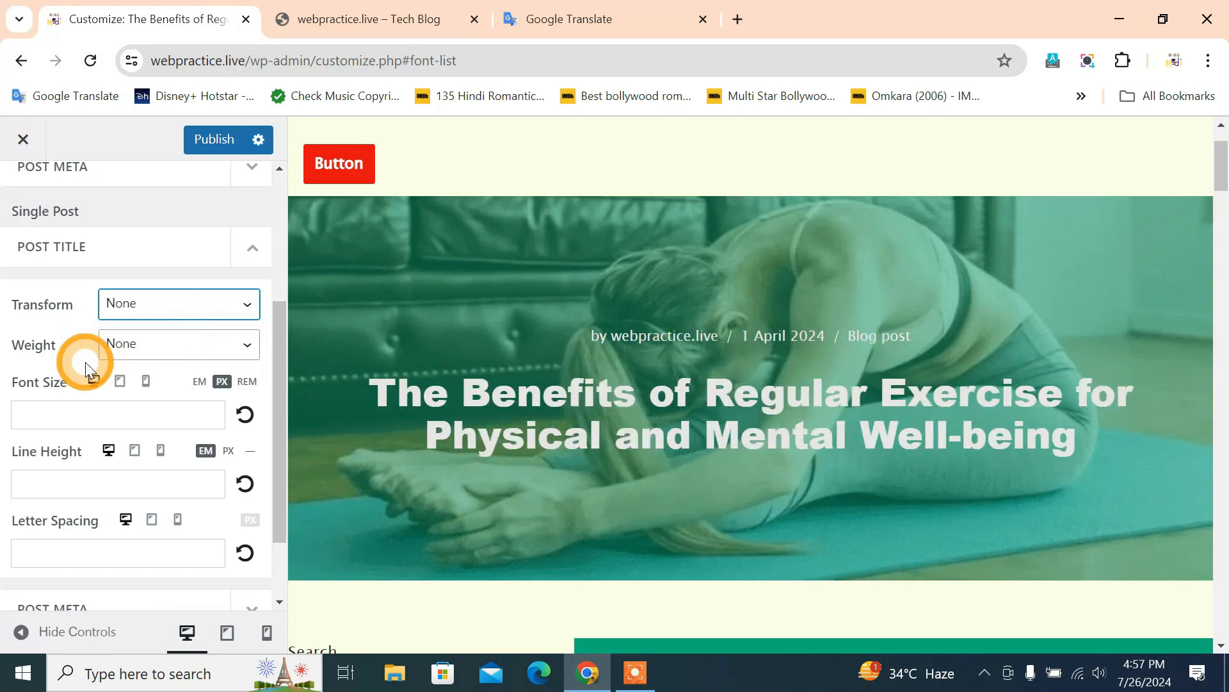
Step: Expand the Single Post meta typography options and check the author, date and category line above the post title
{"action": "scroll", "coordinate": [86, 362], "scroll_direction": "down", "scroll_amount": 2}
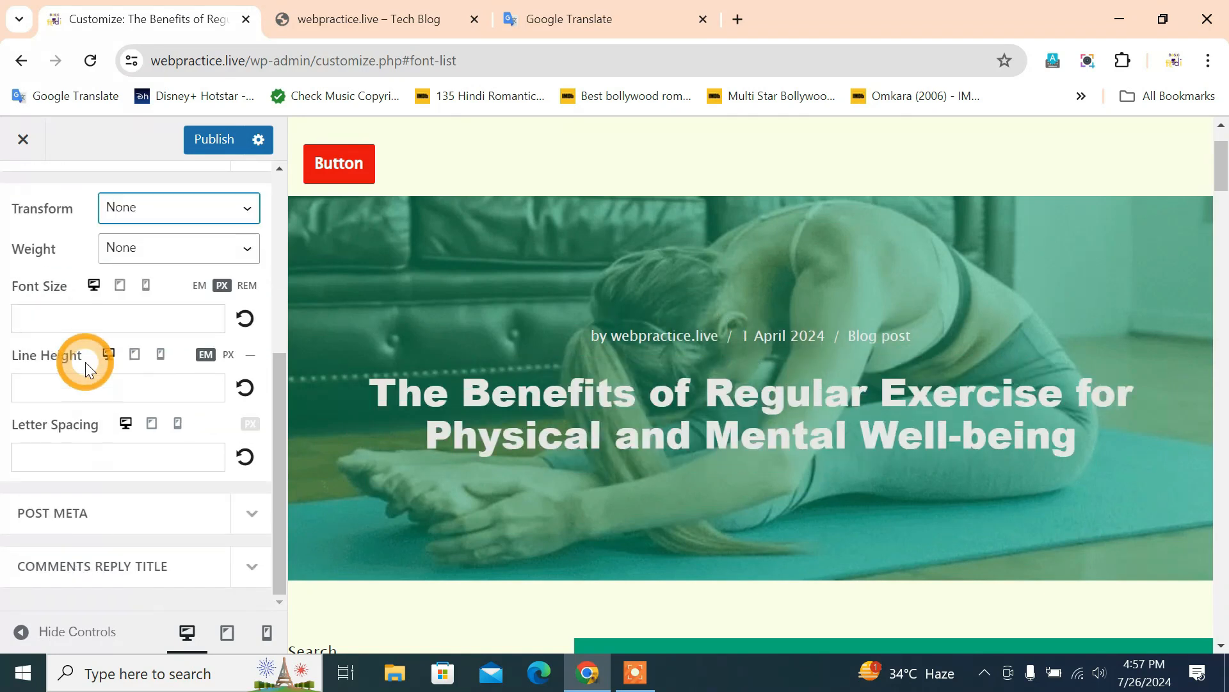
{"action": "left_click", "coordinate": [259, 515]}
{"action": "scroll", "coordinate": [216, 502], "scroll_direction": "down", "scroll_amount": 2}
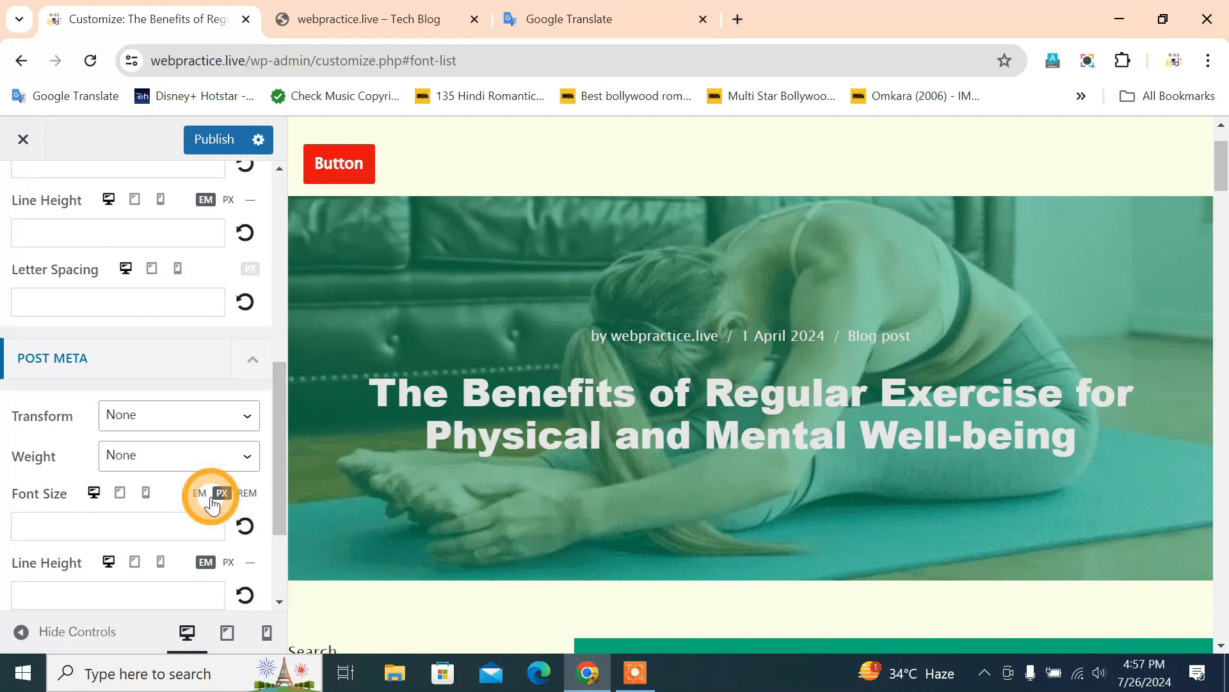
{"action": "left_click_drag", "start_coordinate": [695, 321], "coordinate": [908, 337]}
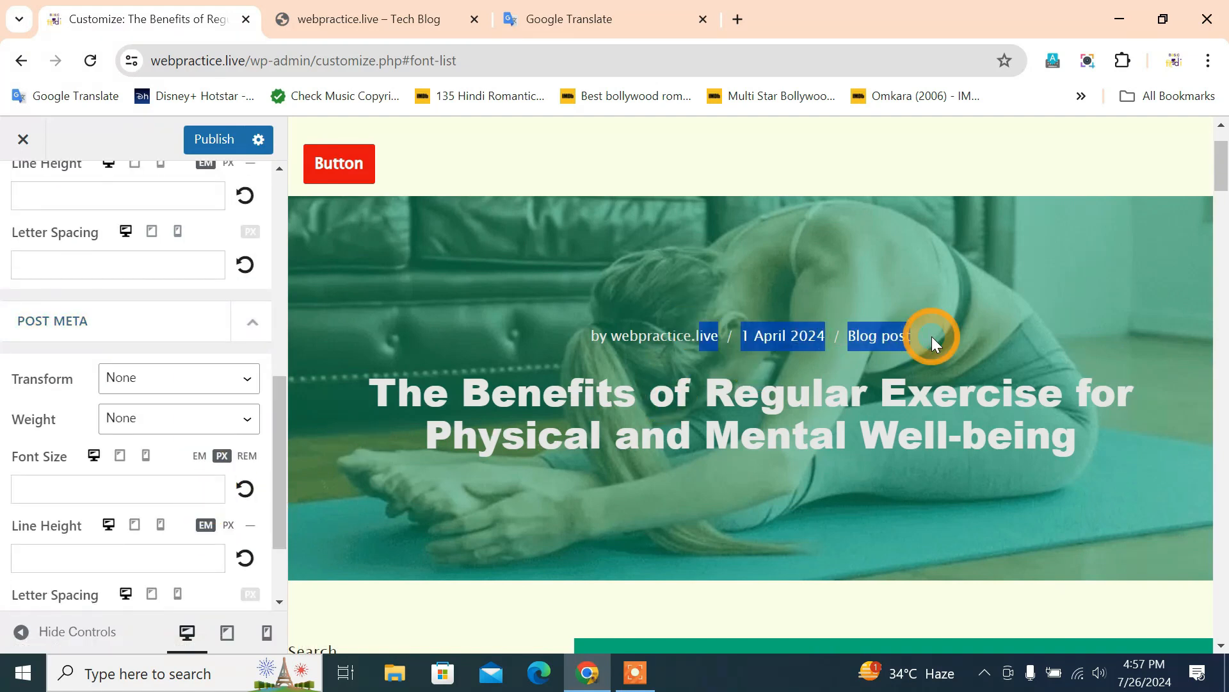
{"action": "left_click", "coordinate": [600, 367]}
Step: Try the Capitalize and Lowercase transforms on the Single Post meta and reset the transform to None
{"action": "left_click", "coordinate": [218, 380]}
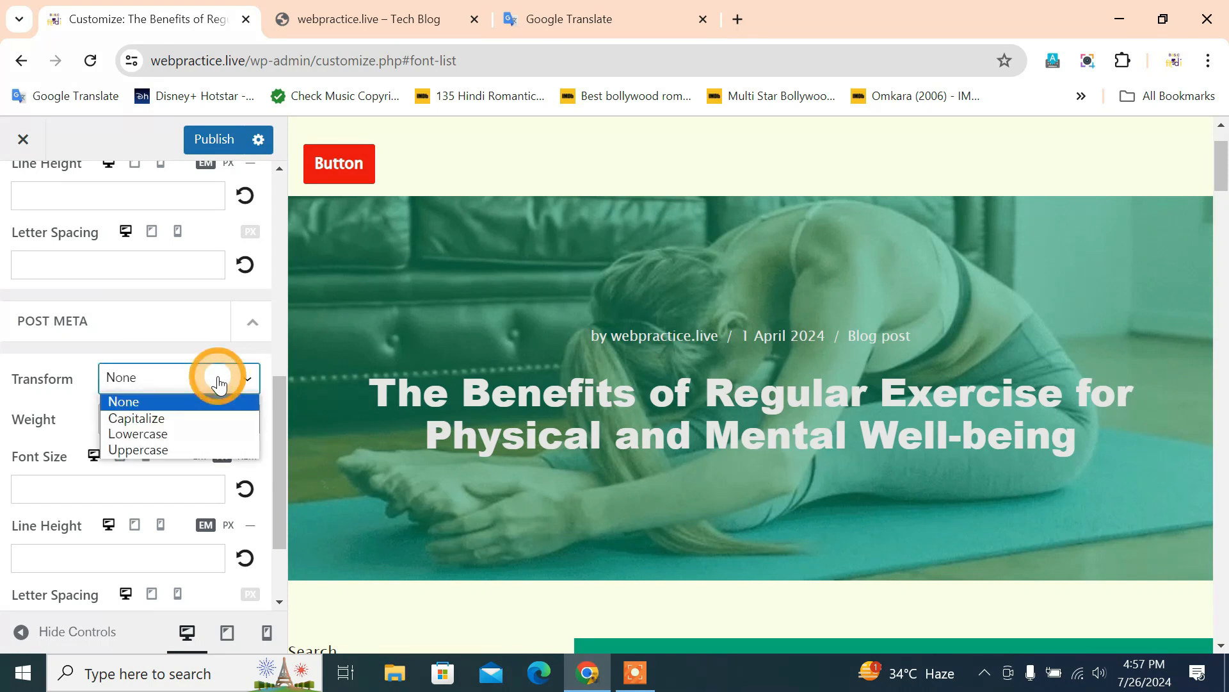
{"action": "left_click", "coordinate": [185, 417]}
{"action": "left_click", "coordinate": [210, 384]}
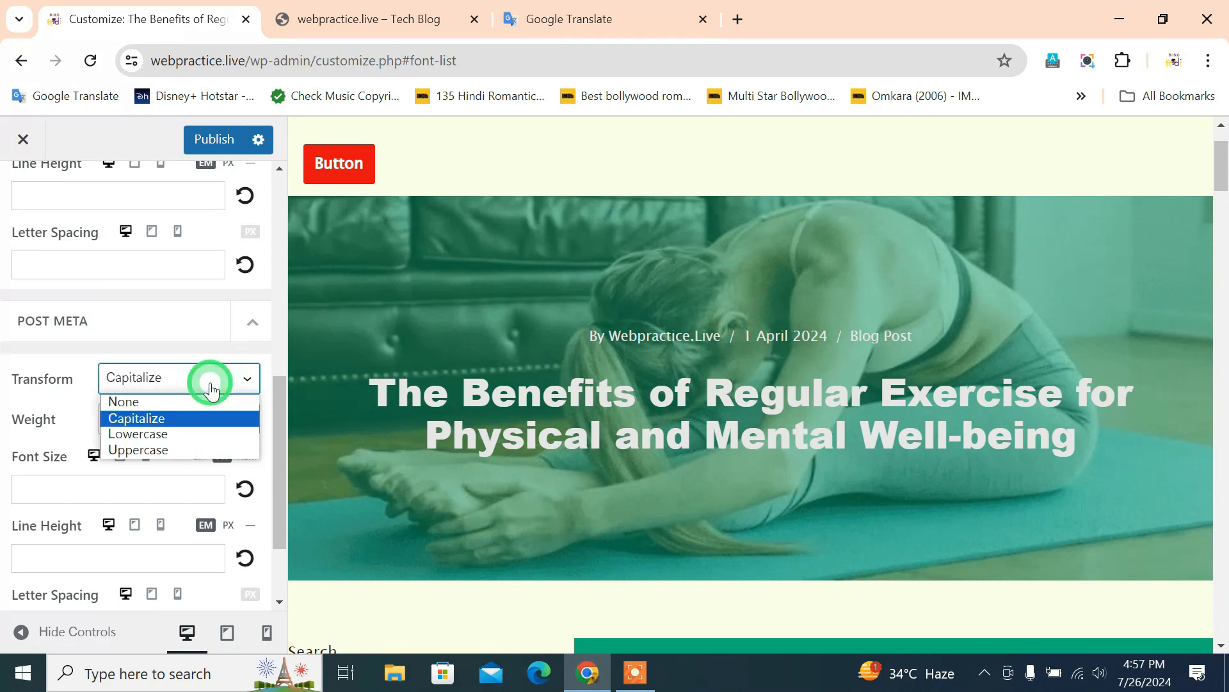
{"action": "left_click", "coordinate": [192, 439]}
{"action": "left_click", "coordinate": [209, 385]}
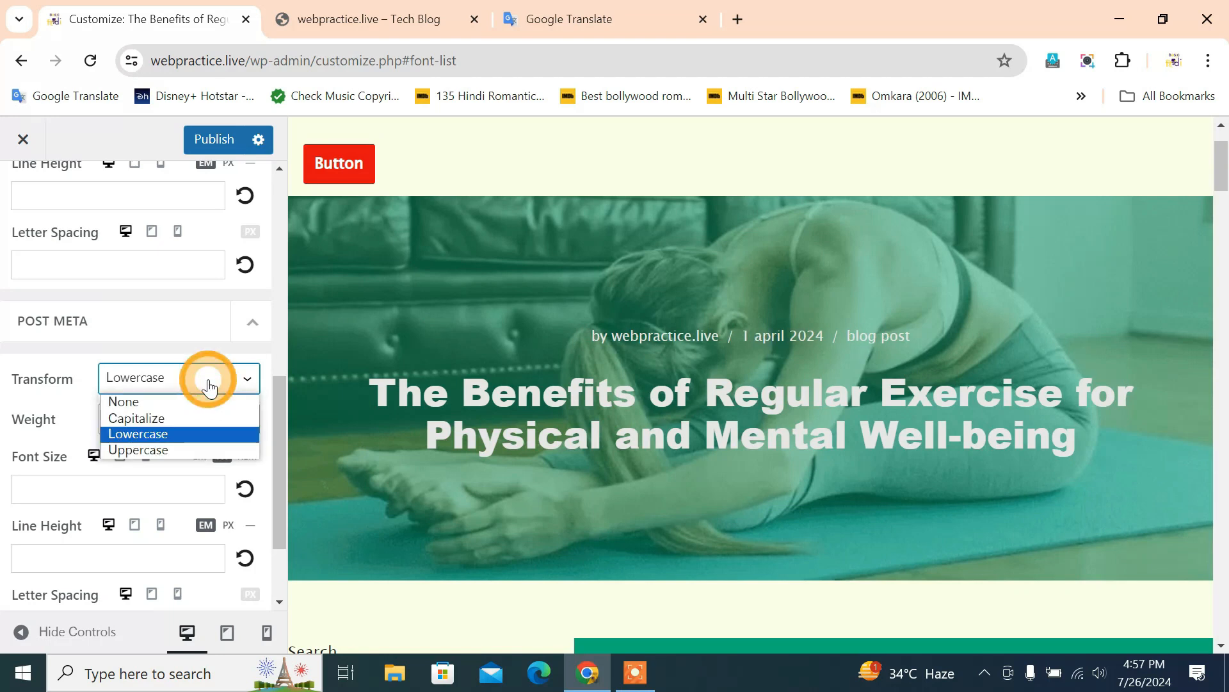
{"action": "left_click", "coordinate": [188, 401]}
Step: Expand the Comments Reply Title typography options and look over the available settings
{"action": "scroll", "coordinate": [145, 473], "scroll_direction": "down", "scroll_amount": 2}
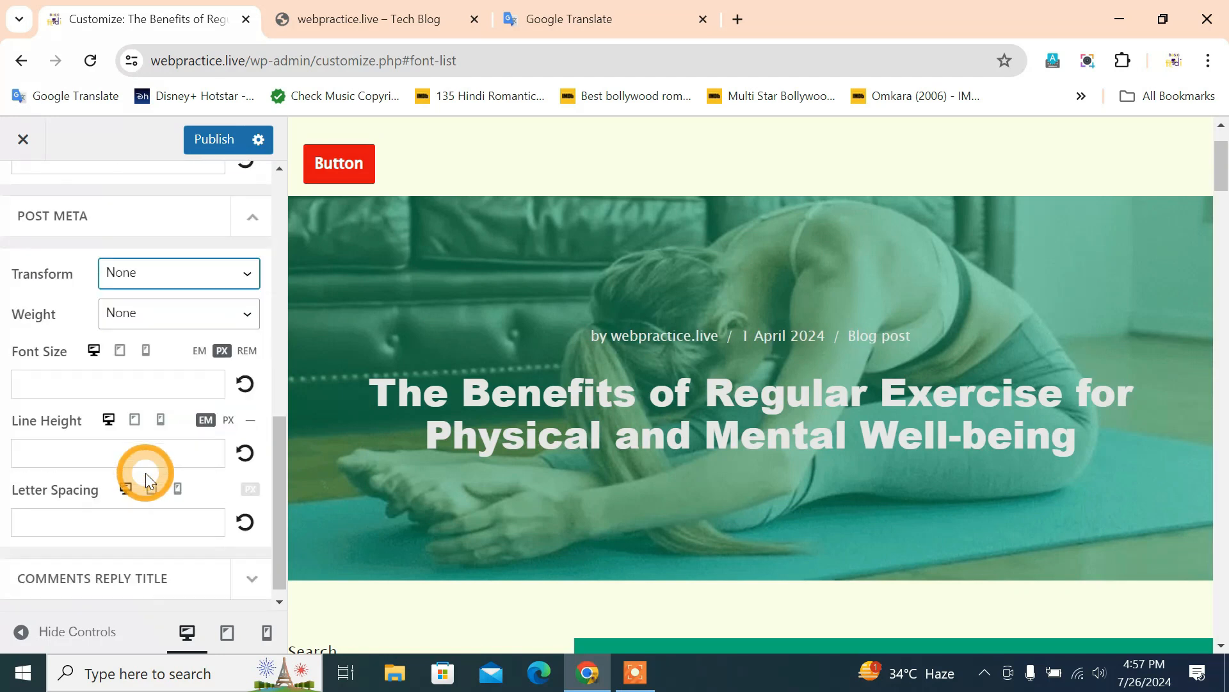
{"action": "left_click", "coordinate": [215, 596]}
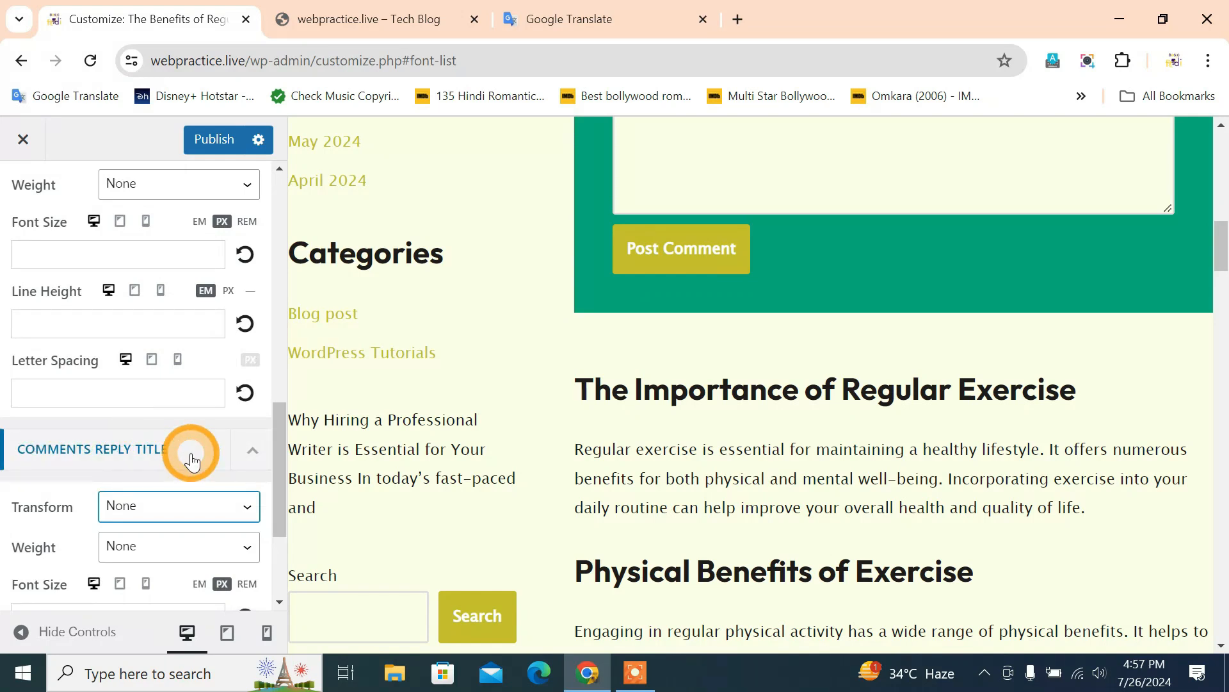
{"action": "scroll", "coordinate": [191, 461], "scroll_direction": "down", "scroll_amount": 3}
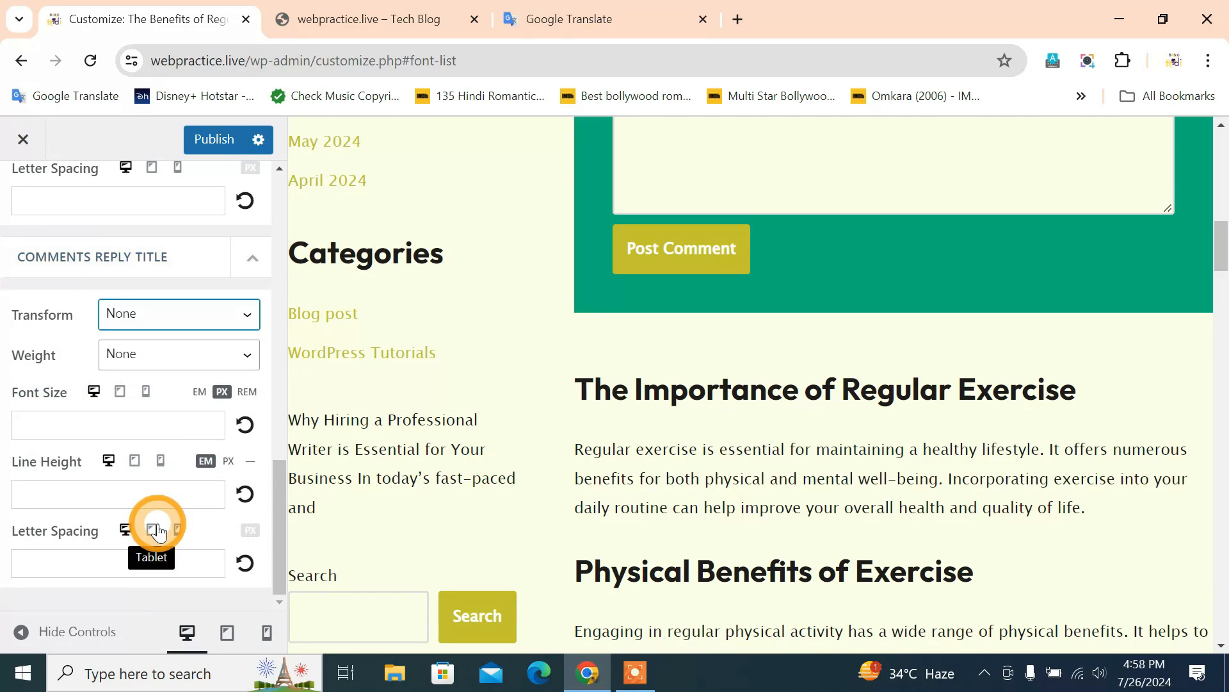
{"action": "scroll", "coordinate": [158, 532], "scroll_direction": "up", "scroll_amount": 10}
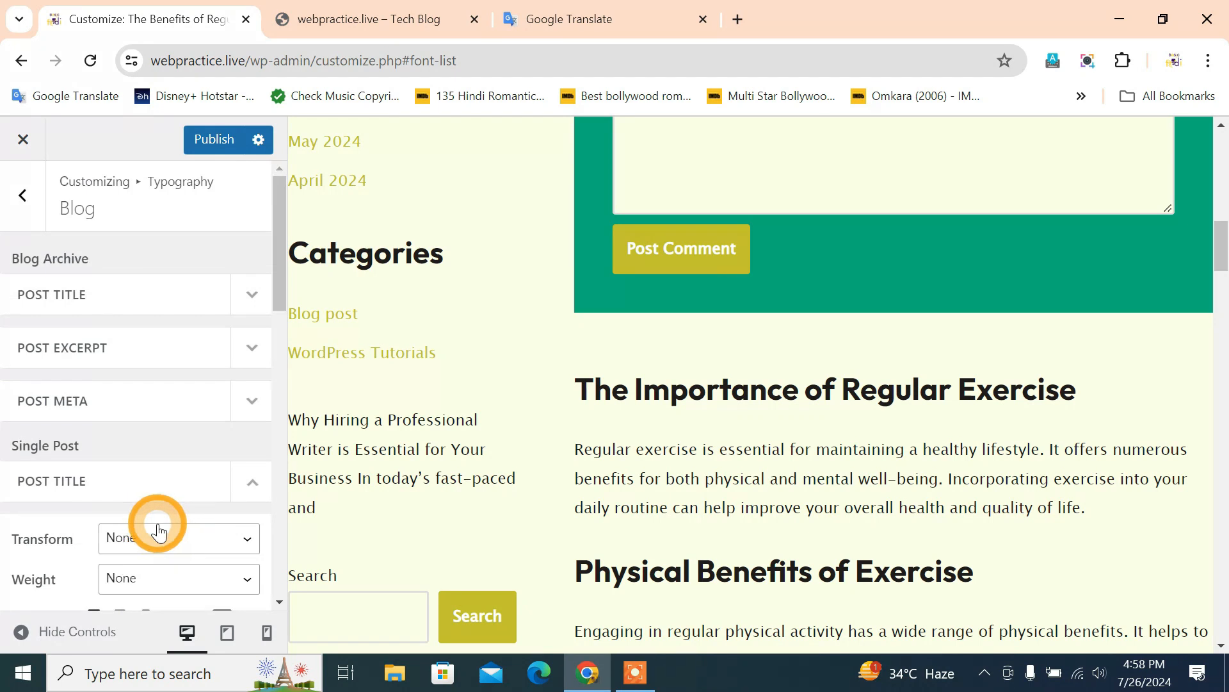
Step: Leave the Blog and Typography settings and open the Buttons customization section
{"action": "left_click", "coordinate": [24, 195]}
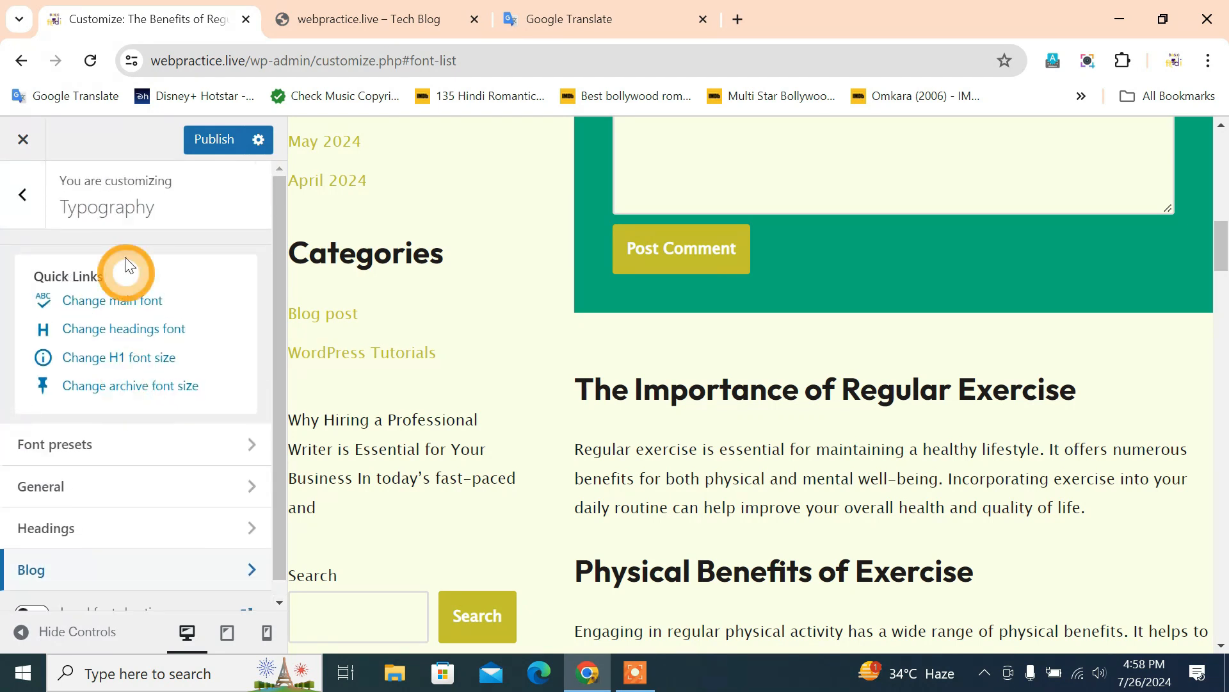
{"action": "scroll", "coordinate": [639, 481], "scroll_direction": "up", "scroll_amount": 10}
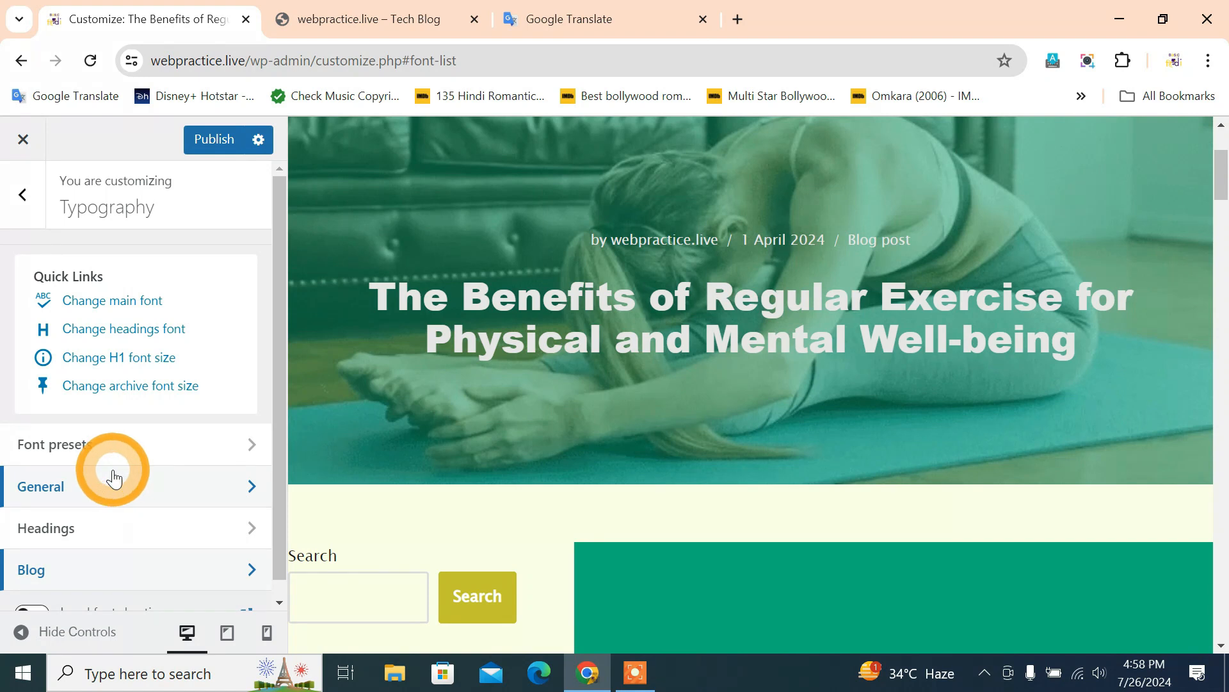
{"action": "scroll", "coordinate": [441, 438], "scroll_direction": "up", "scroll_amount": 2}
{"action": "scroll", "coordinate": [440, 438], "scroll_direction": "down", "scroll_amount": 4}
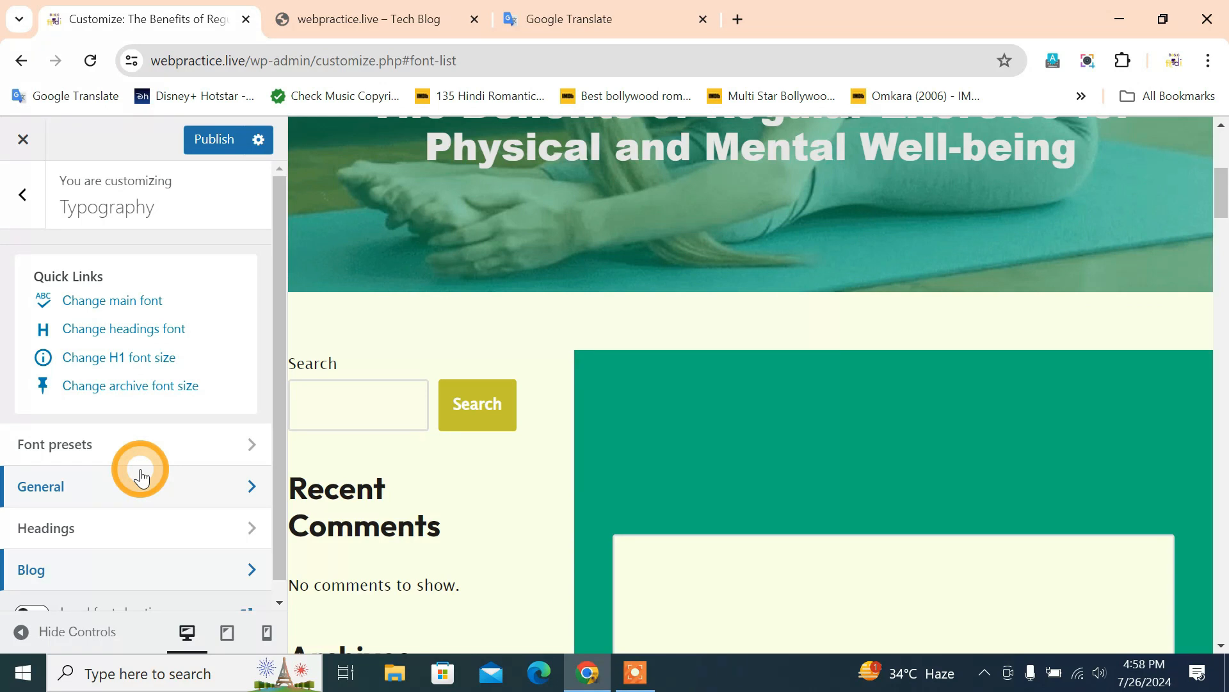
{"action": "left_click", "coordinate": [23, 208]}
{"action": "scroll", "coordinate": [157, 525], "scroll_direction": "down", "scroll_amount": 2}
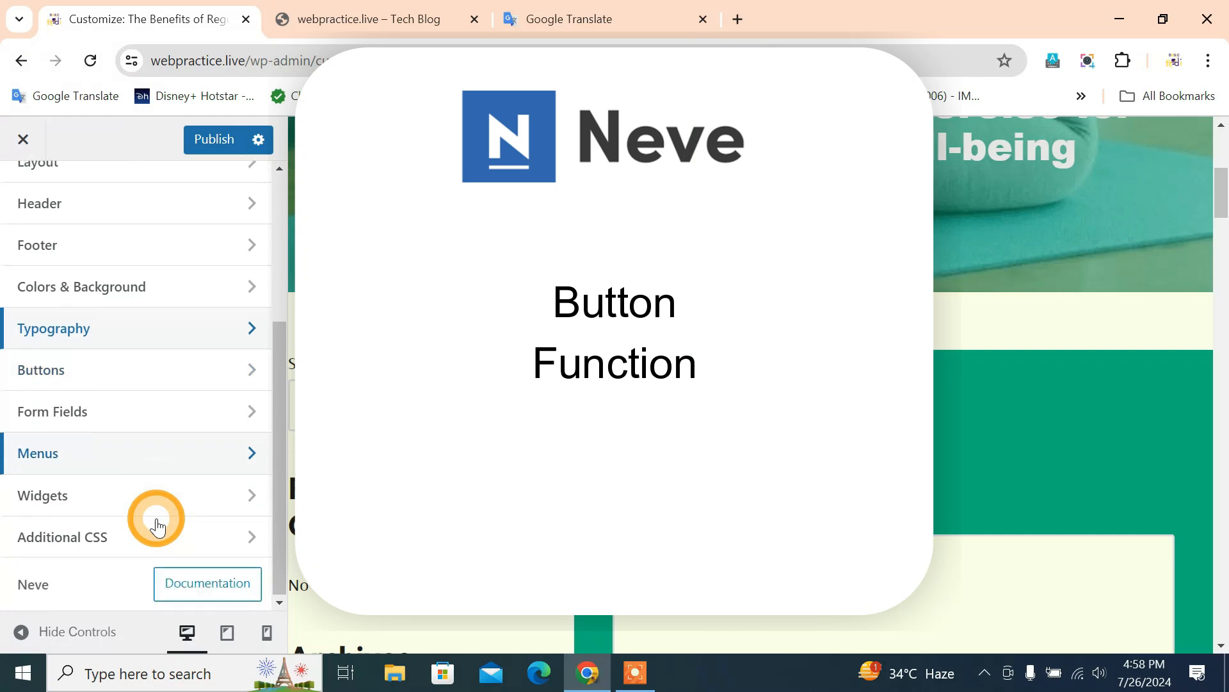
{"action": "left_click", "coordinate": [157, 378]}
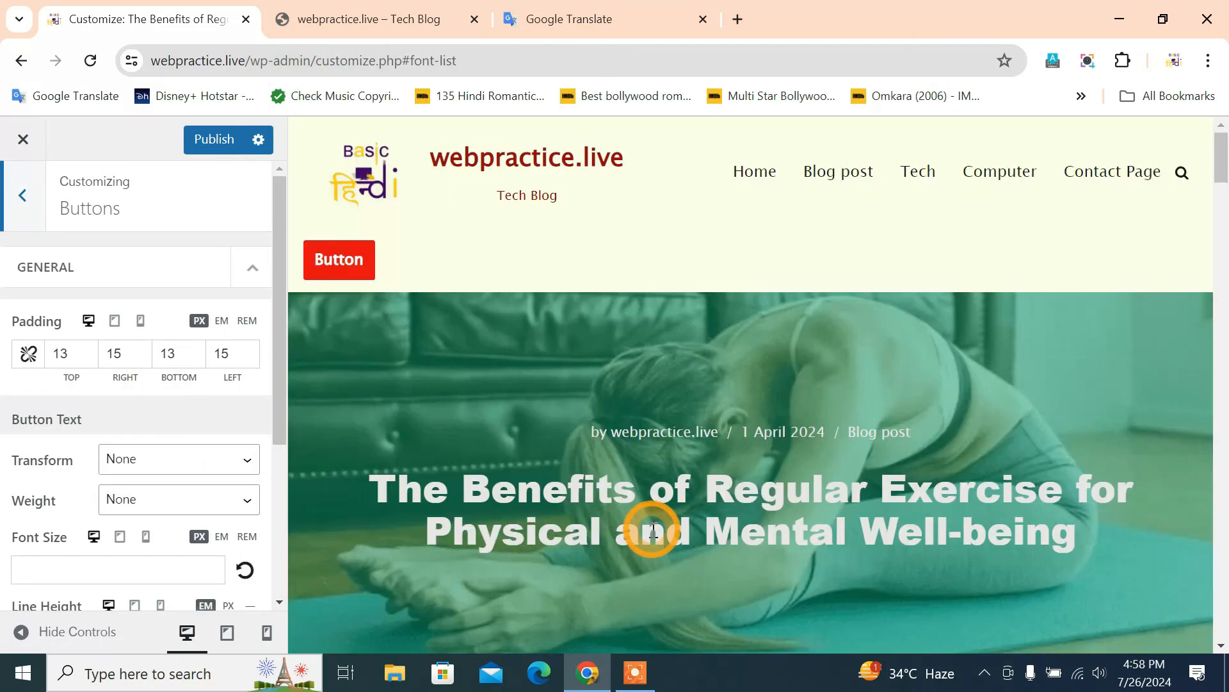
Step: Compare the Lowercase and Uppercase transforms on the general button text and set the transform to Capitalize
{"action": "scroll", "coordinate": [219, 461], "scroll_direction": "down", "scroll_amount": 4}
{"action": "scroll", "coordinate": [224, 463], "scroll_direction": "up", "scroll_amount": 2}
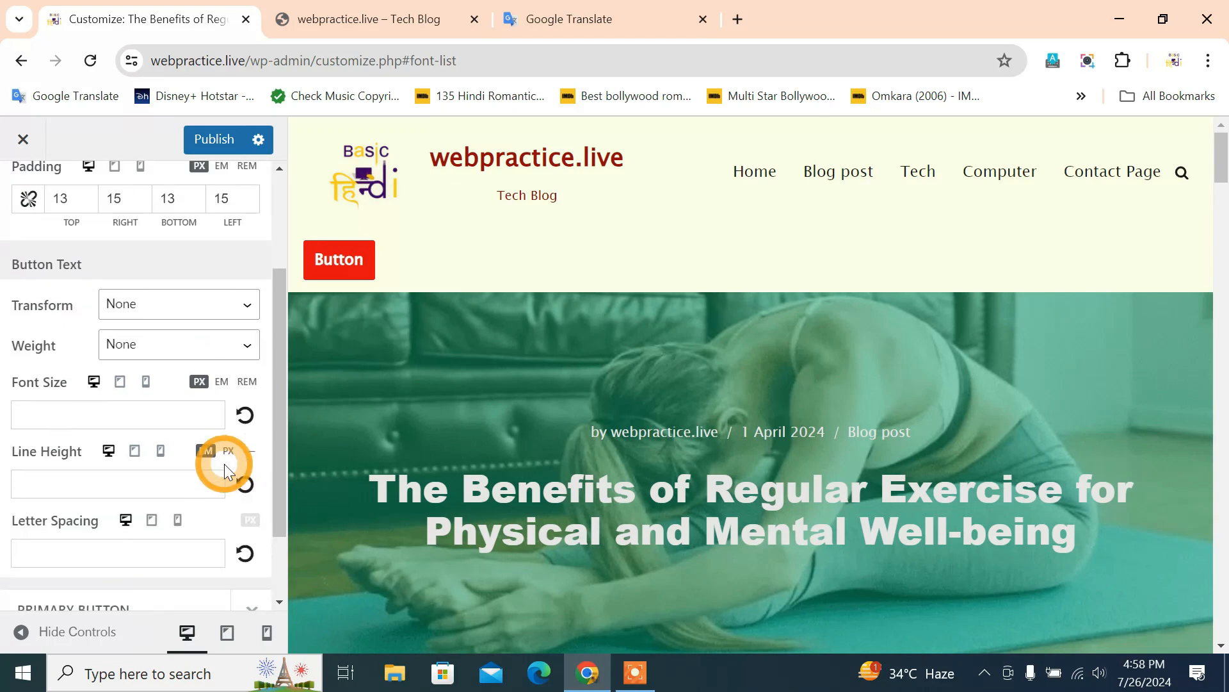
{"action": "left_click", "coordinate": [186, 304]}
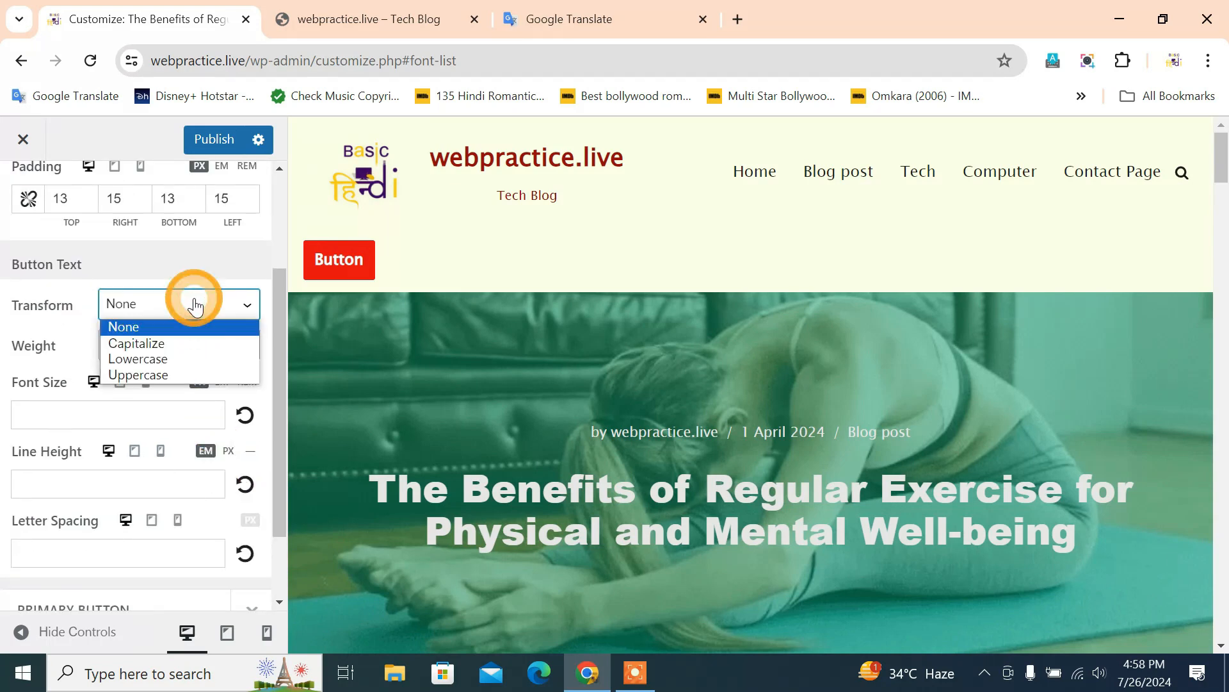
{"action": "left_click", "coordinate": [178, 346]}
{"action": "left_click", "coordinate": [200, 304]}
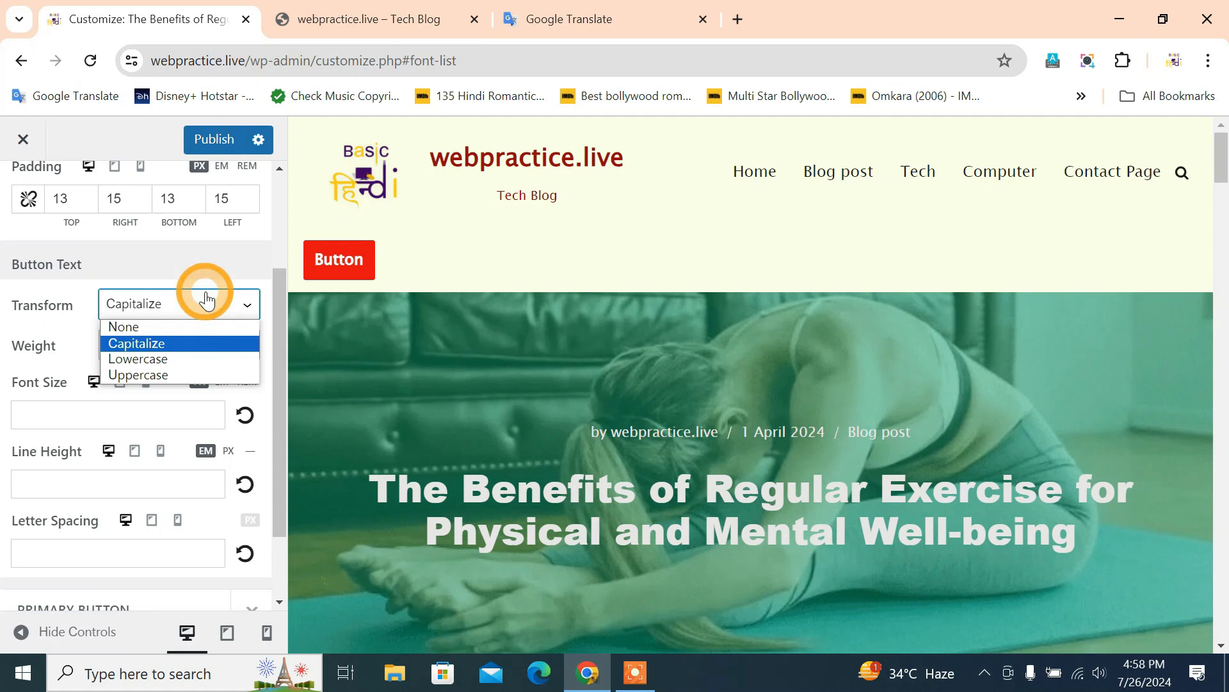
{"action": "left_click", "coordinate": [195, 365]}
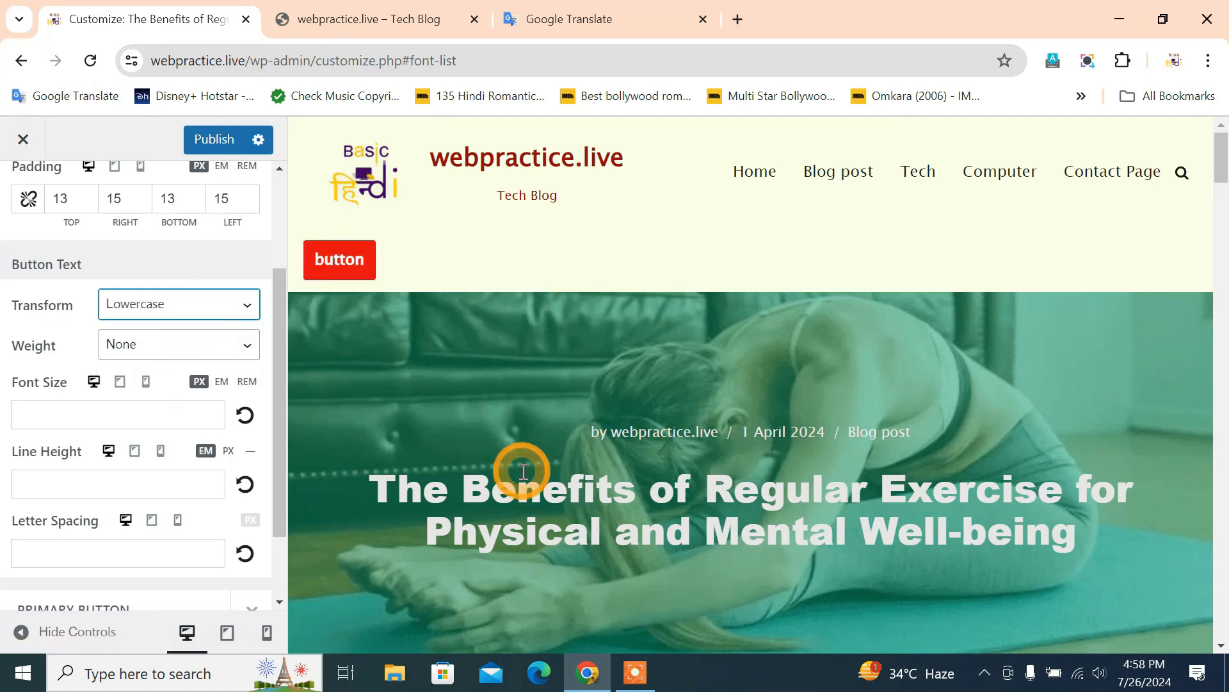
{"action": "left_click", "coordinate": [211, 305]}
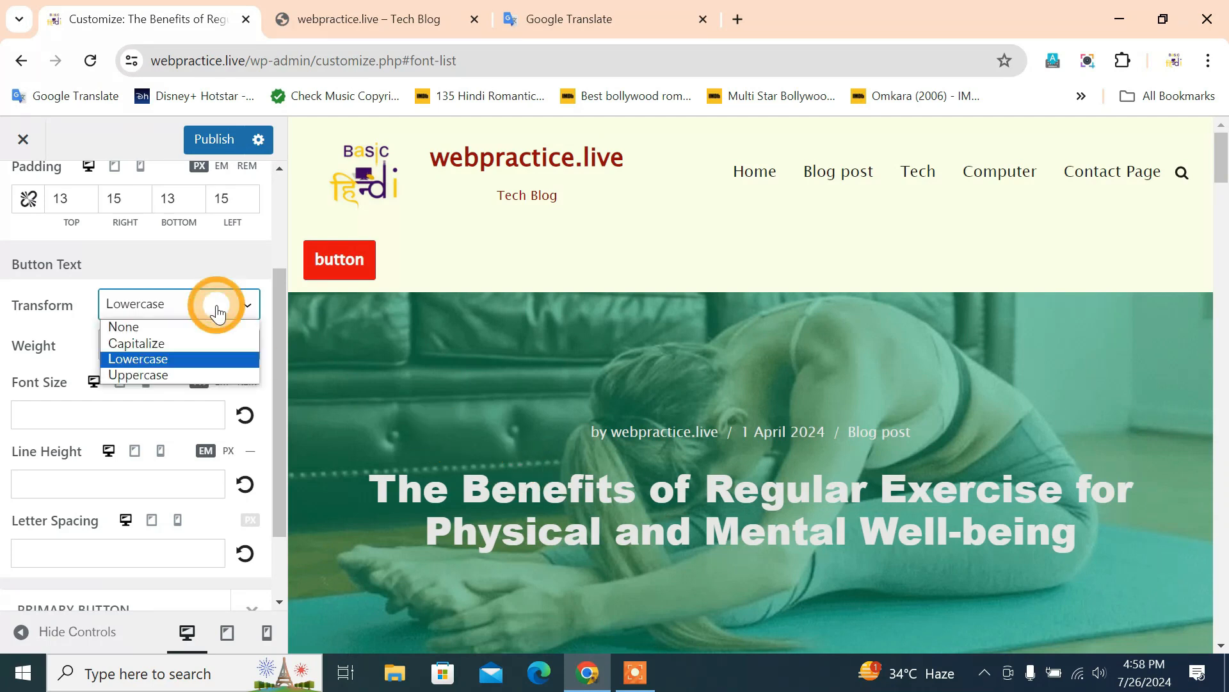
{"action": "left_click", "coordinate": [171, 360]}
{"action": "left_click", "coordinate": [193, 312]}
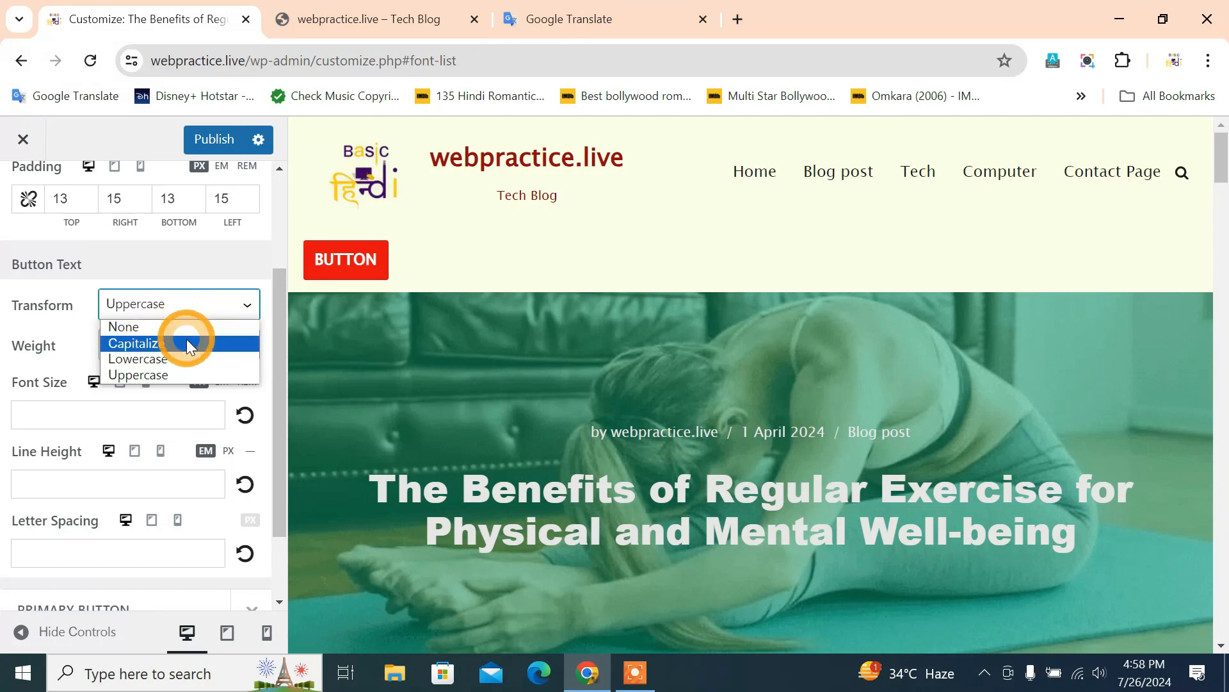
{"action": "left_click", "coordinate": [184, 344]}
Step: Try a weight of 400 on the general button text and set the weight to 700
{"action": "left_click", "coordinate": [174, 356]}
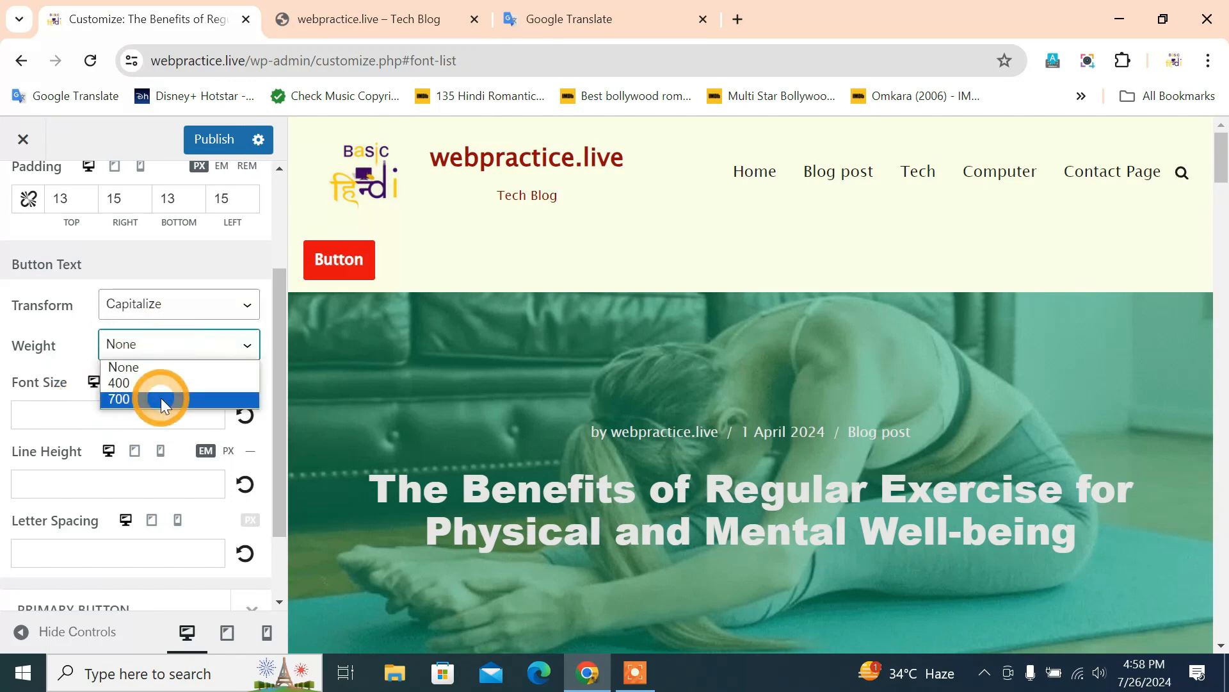
{"action": "left_click", "coordinate": [160, 384]}
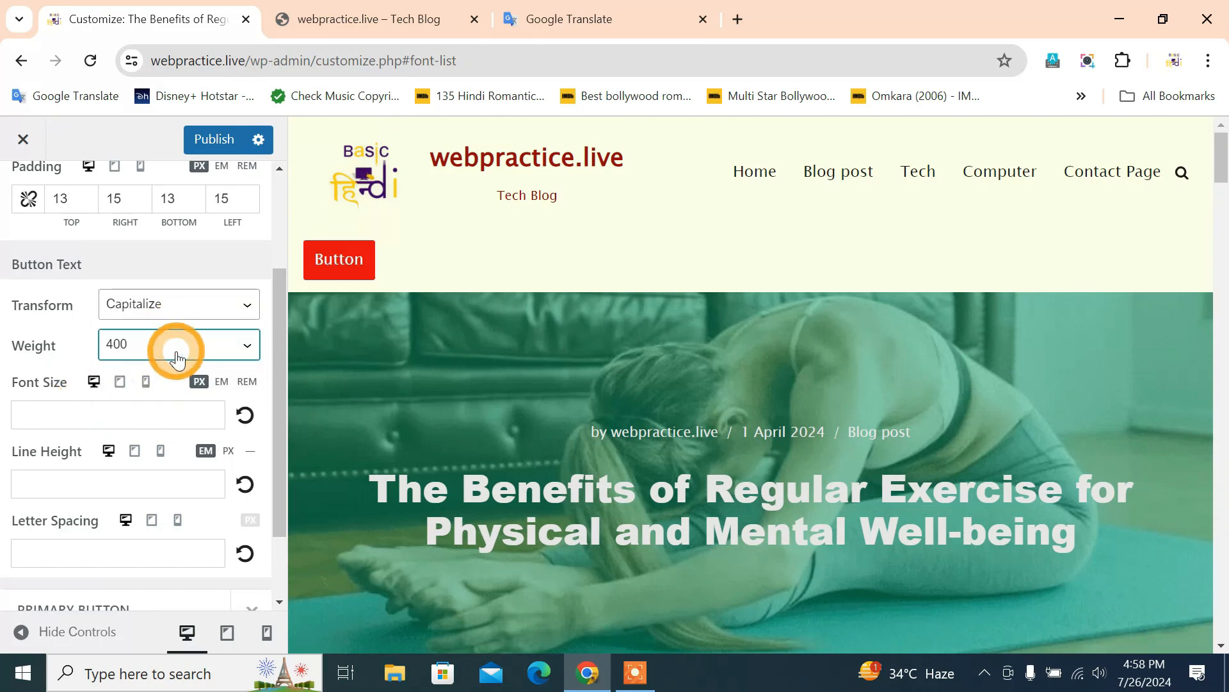
{"action": "left_click", "coordinate": [177, 360]}
{"action": "left_click", "coordinate": [164, 398]}
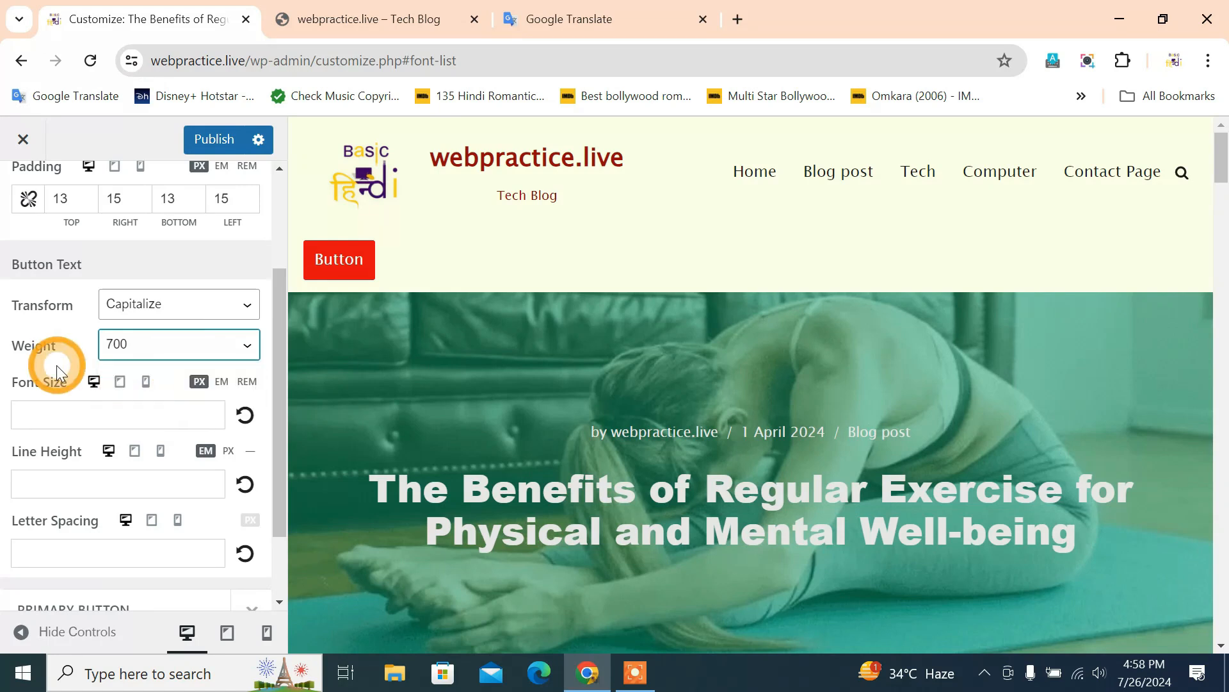
Step: Set the general button text's font size to 15 px and its letter spacing to -0.2 px
{"action": "scroll", "coordinate": [55, 371], "scroll_direction": "down", "scroll_amount": 1}
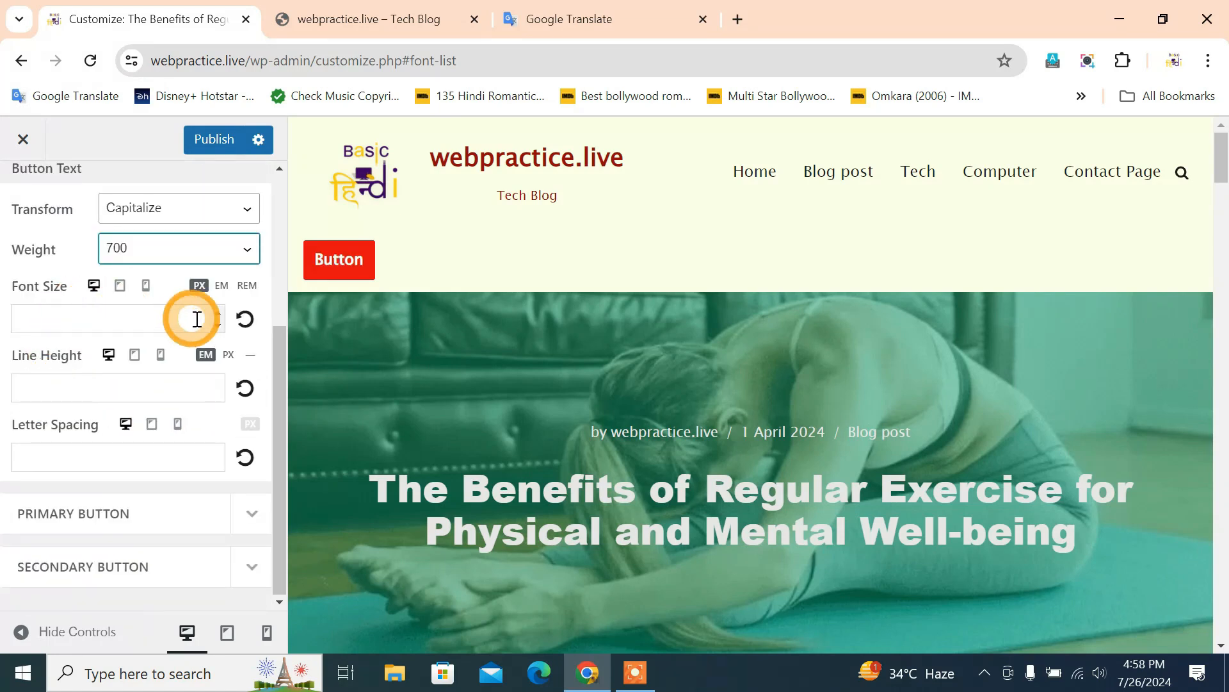
{"action": "left_click", "coordinate": [218, 313]}
{"action": "left_click_drag", "start_coordinate": [156, 314], "coordinate": [1, 321]}
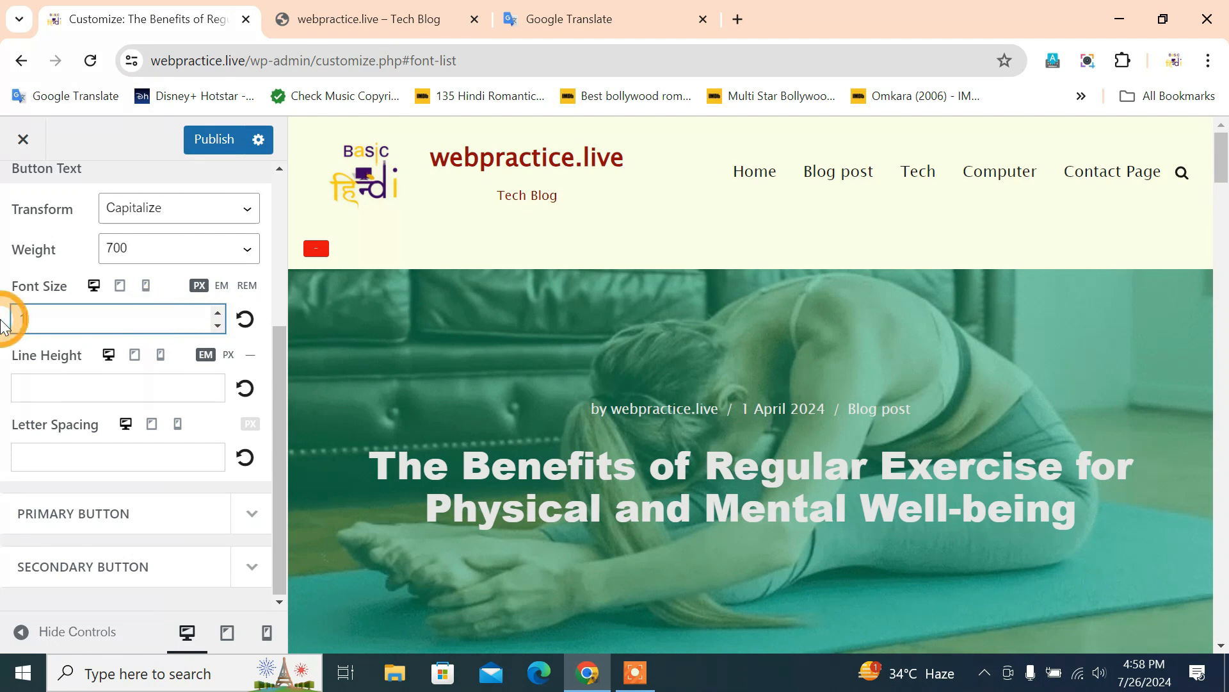
{"action": "type", "text": "15"}
{"action": "left_click", "coordinate": [57, 372]}
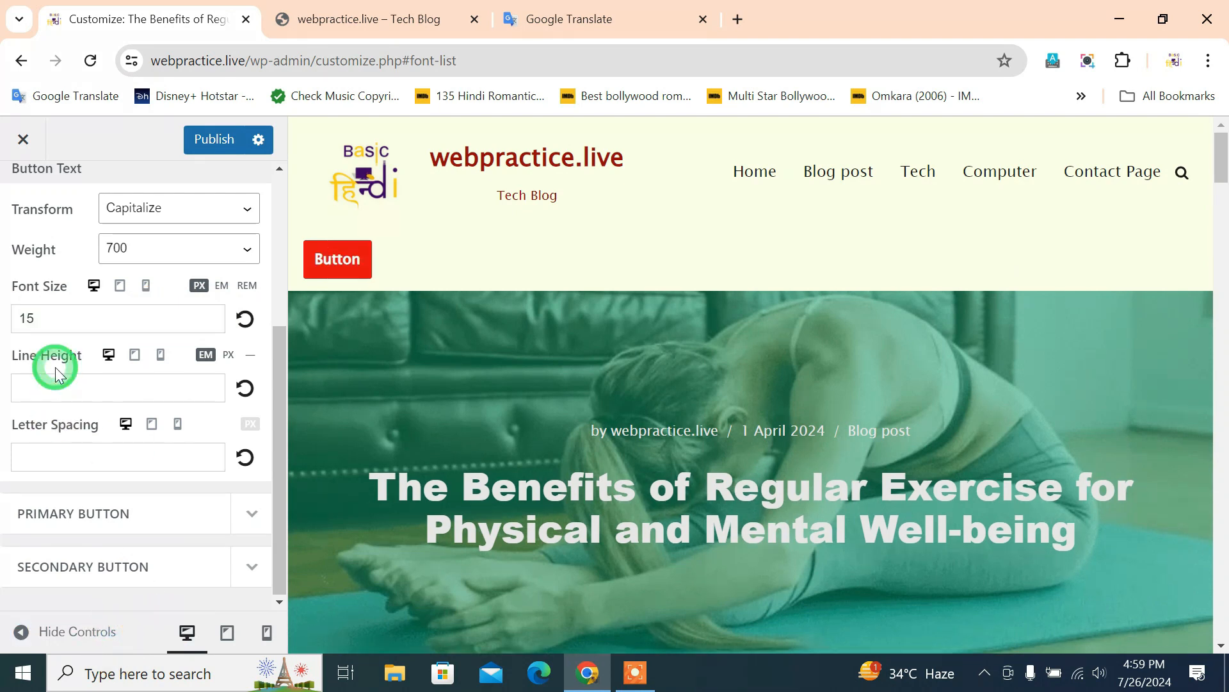
{"action": "left_click", "coordinate": [116, 456]}
{"action": "type", "text": "-0.2"}
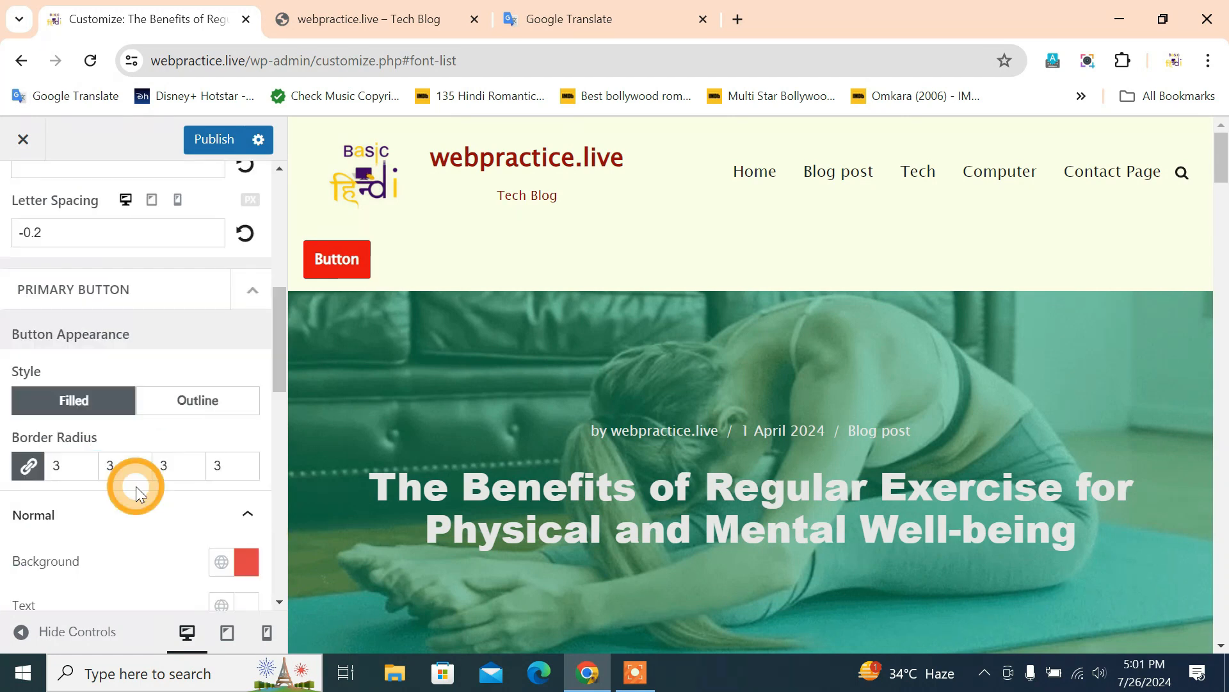
Step: Set the primary button's normal background to a solid teal-blue color instead of a gradient
{"action": "scroll", "coordinate": [136, 486], "scroll_direction": "down", "scroll_amount": 5}
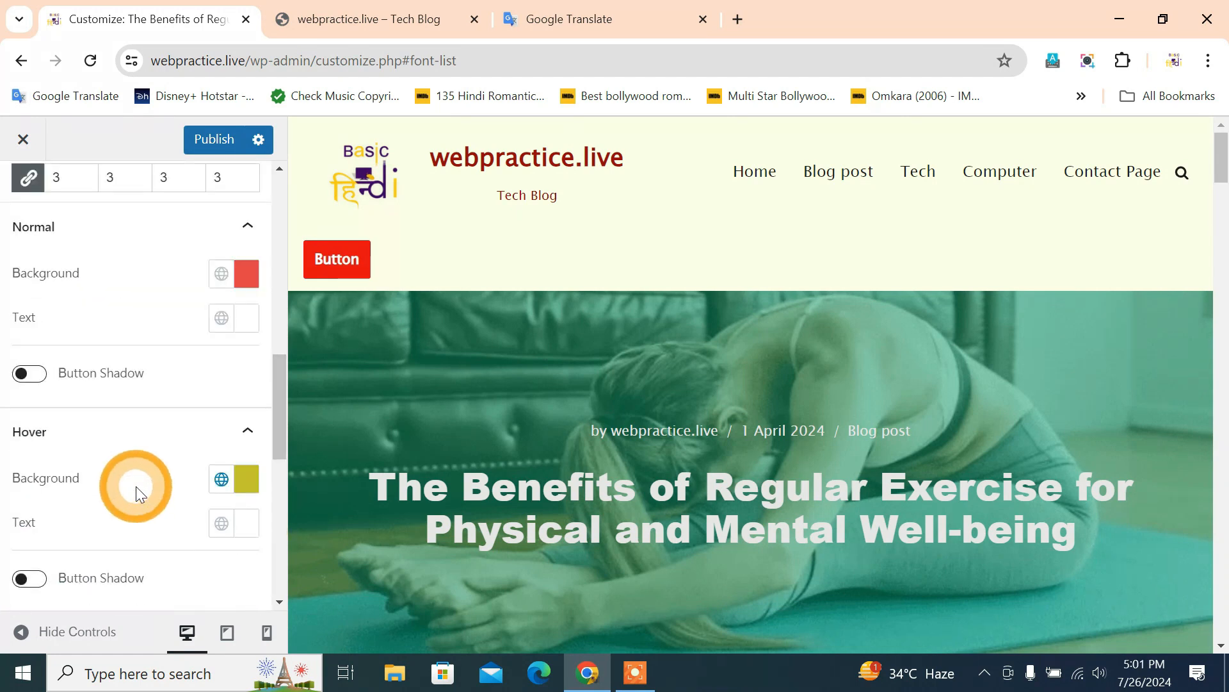
{"action": "scroll", "coordinate": [133, 484], "scroll_direction": "up", "scroll_amount": 2}
{"action": "scroll", "coordinate": [156, 428], "scroll_direction": "down", "scroll_amount": 2}
{"action": "scroll", "coordinate": [156, 428], "scroll_direction": "up", "scroll_amount": 2}
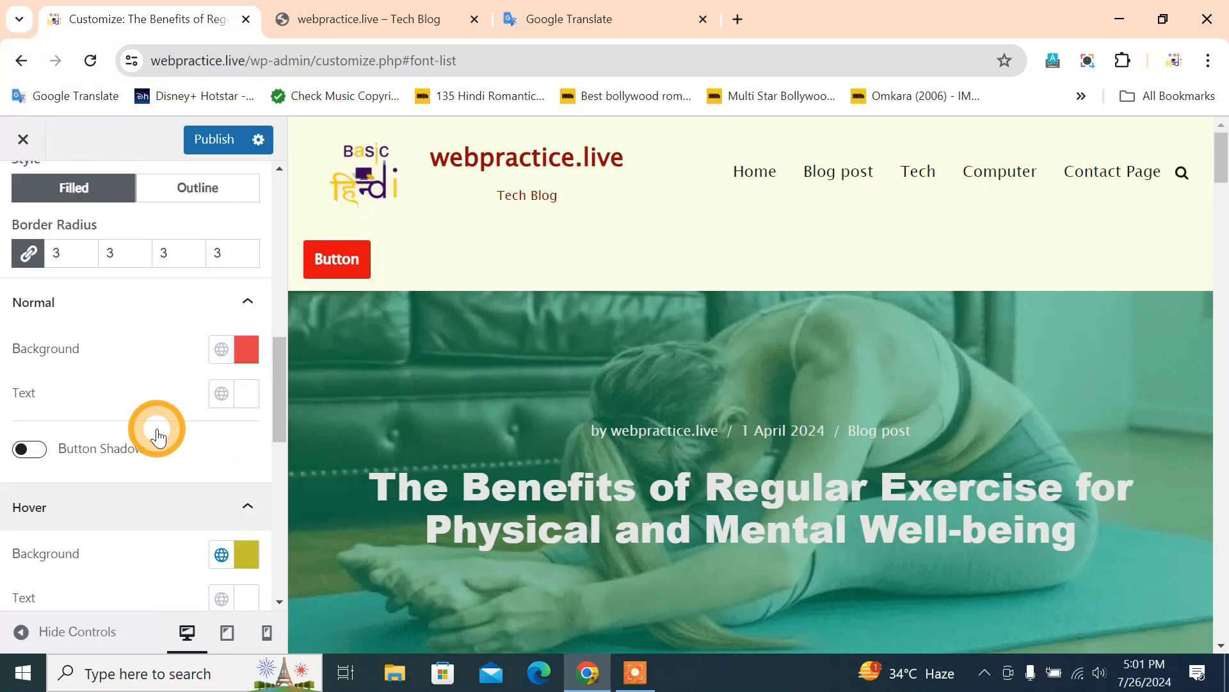
{"action": "scroll", "coordinate": [157, 426], "scroll_direction": "down", "scroll_amount": 2}
{"action": "left_click", "coordinate": [247, 273]}
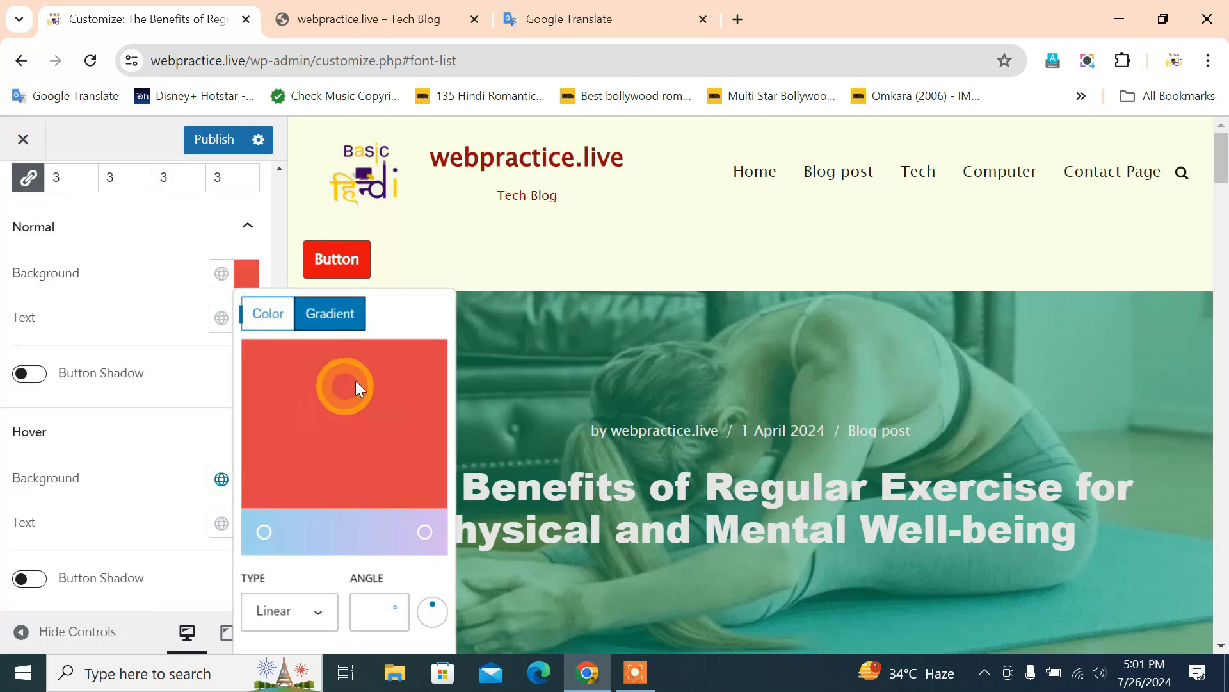
{"action": "left_click", "coordinate": [281, 314]}
{"action": "left_click", "coordinate": [349, 571]}
{"action": "left_click", "coordinate": [441, 399]}
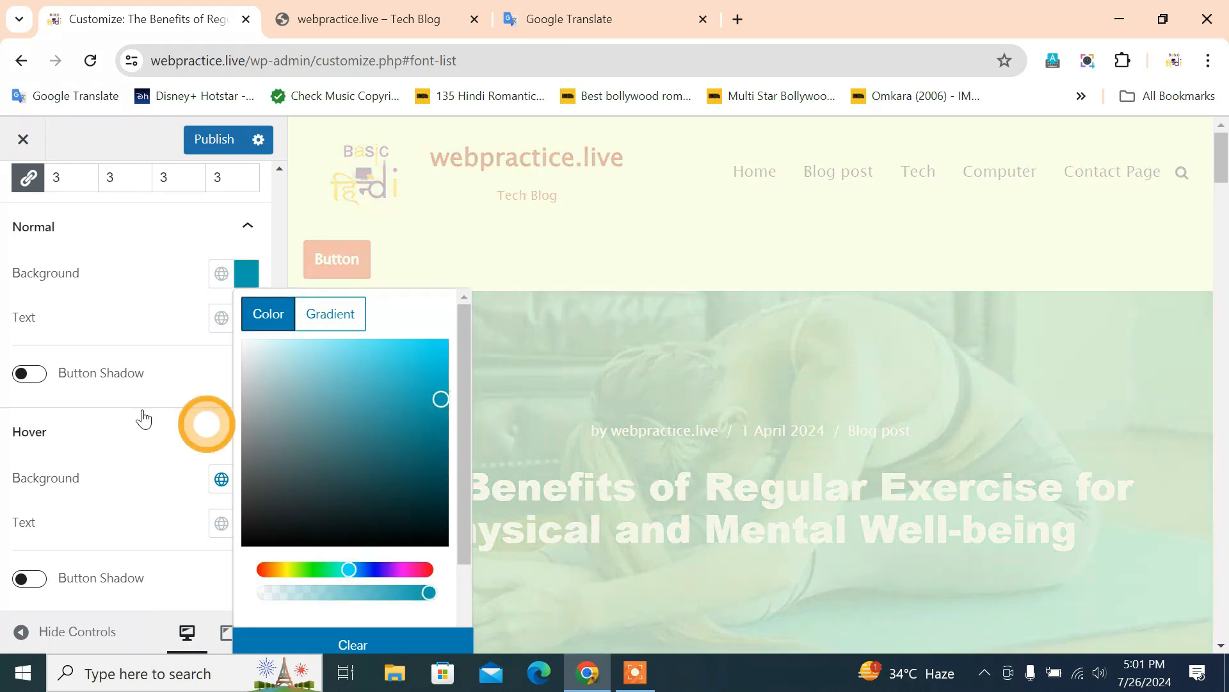
{"action": "left_click", "coordinate": [143, 322]}
Step: Set the primary button's normal text color to red
{"action": "scroll", "coordinate": [143, 323], "scroll_direction": "up", "scroll_amount": 3}
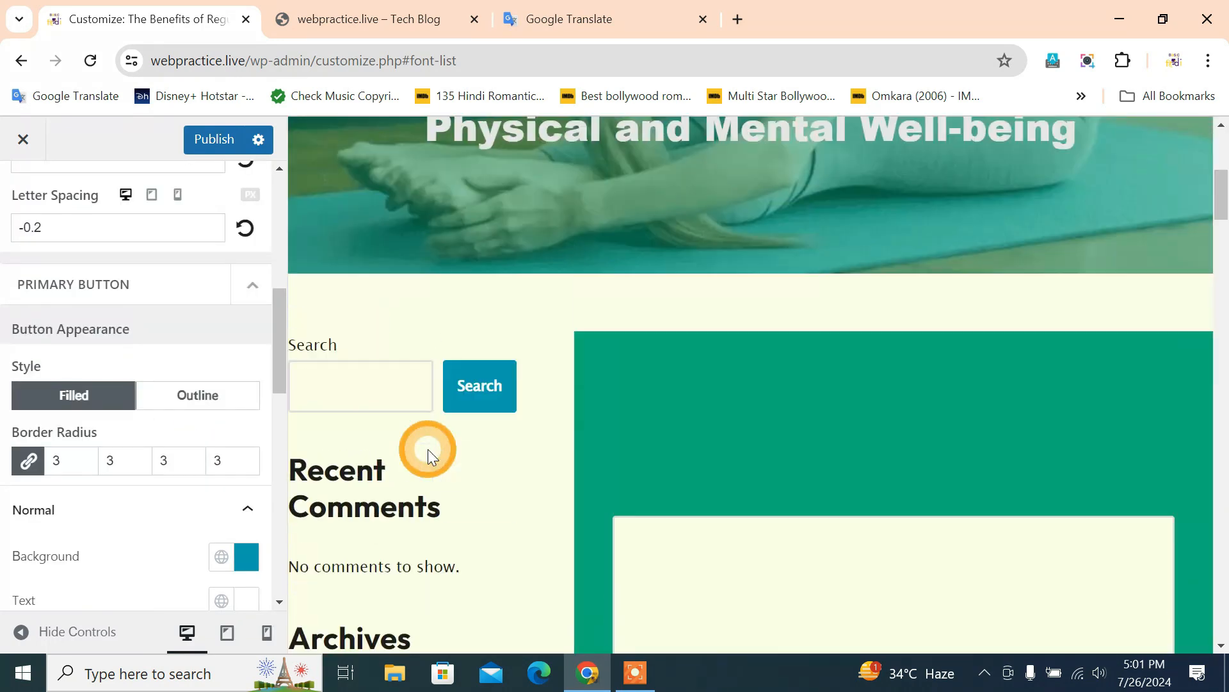
{"action": "scroll", "coordinate": [489, 440], "scroll_direction": "down", "scroll_amount": 2}
{"action": "scroll", "coordinate": [194, 480], "scroll_direction": "down", "scroll_amount": 2}
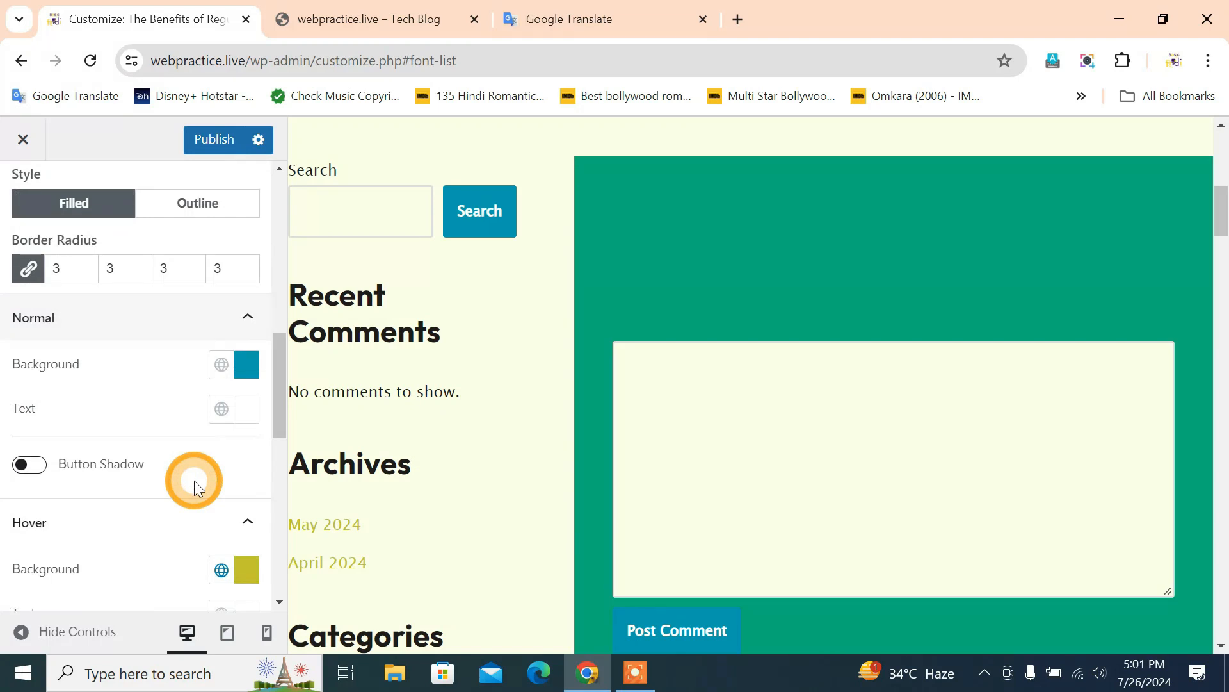
{"action": "left_click", "coordinate": [243, 416]}
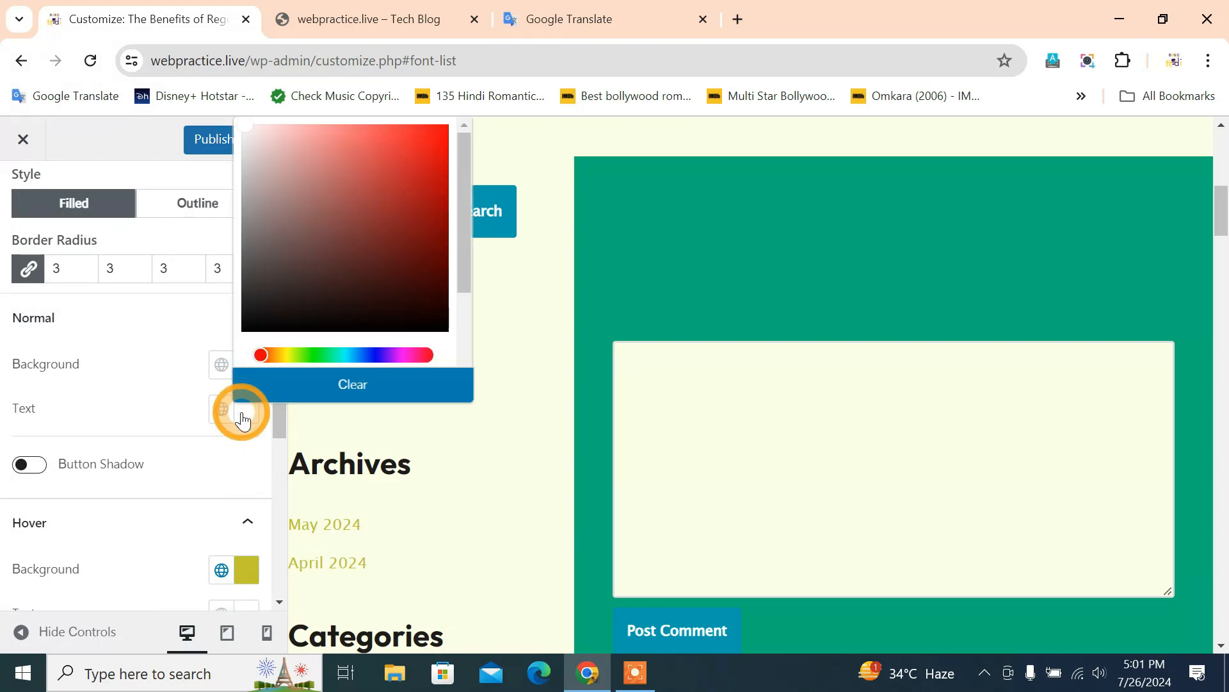
{"action": "left_click", "coordinate": [153, 364]}
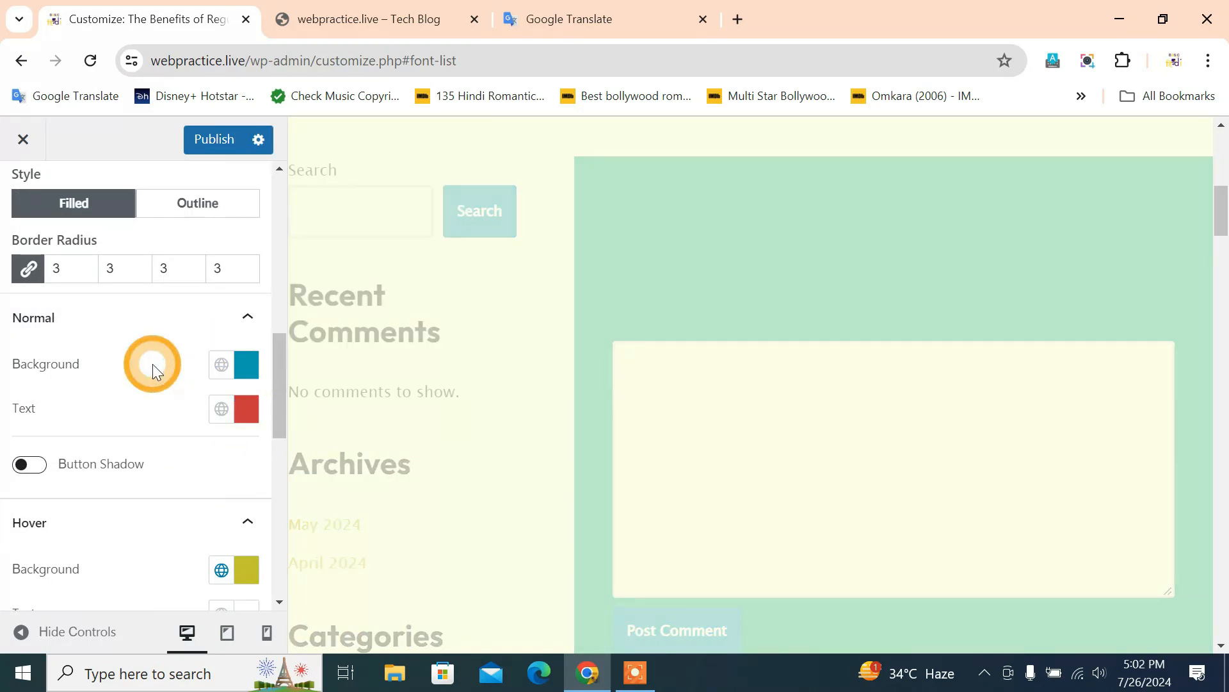
Step: Set the primary button's hover background to bright red and check the buttons in the page preview
{"action": "scroll", "coordinate": [161, 447], "scroll_direction": "down", "scroll_amount": 3}
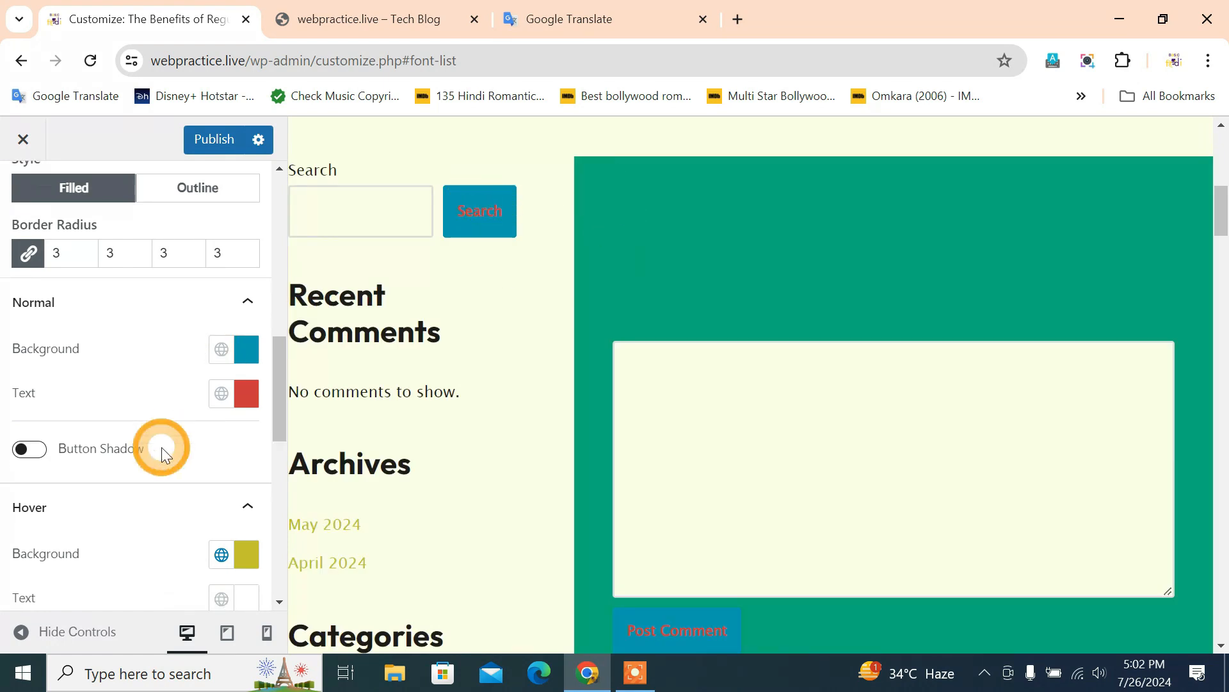
{"action": "left_click", "coordinate": [246, 377]}
{"action": "left_click", "coordinate": [416, 458]}
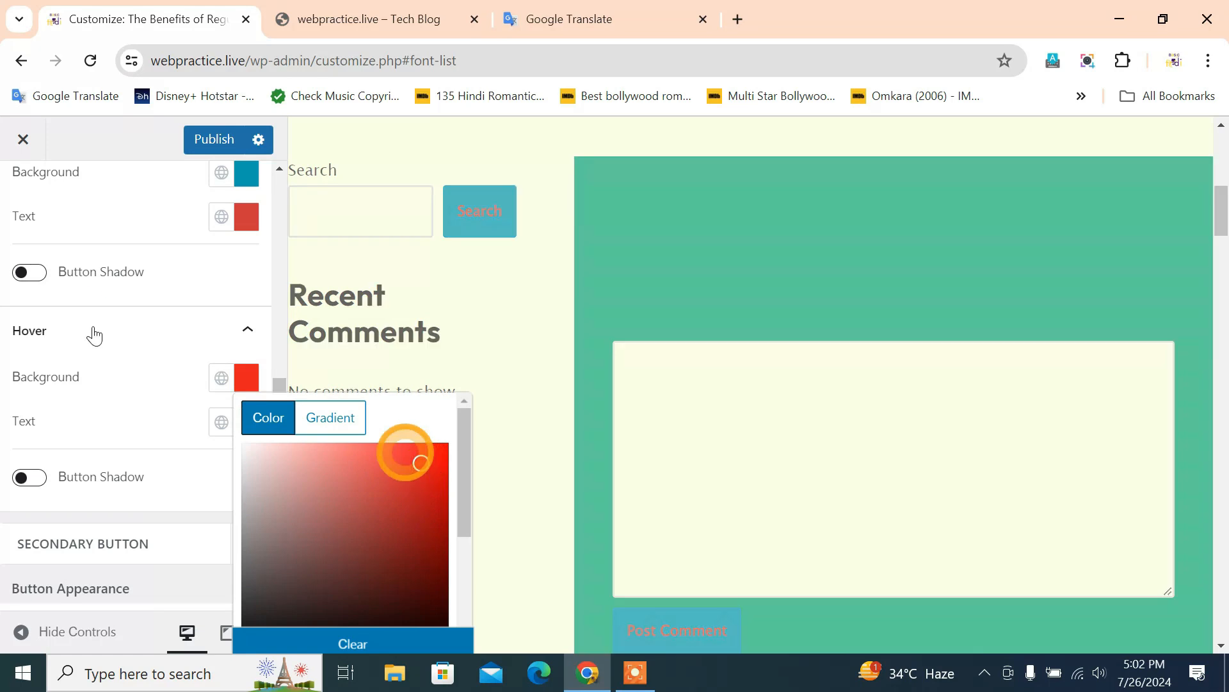
{"action": "left_click", "coordinate": [137, 335]}
{"action": "left_click", "coordinate": [548, 336]}
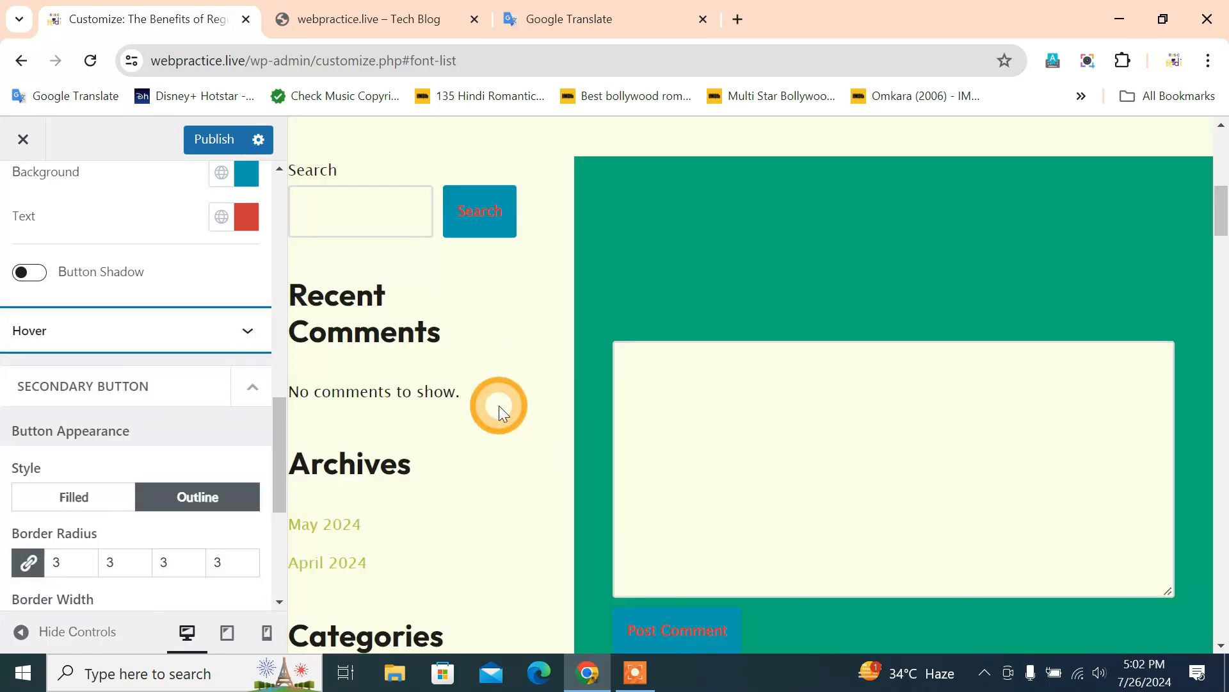
{"action": "scroll", "coordinate": [496, 405], "scroll_direction": "down", "scroll_amount": 3}
{"action": "scroll", "coordinate": [456, 370], "scroll_direction": "up", "scroll_amount": 4}
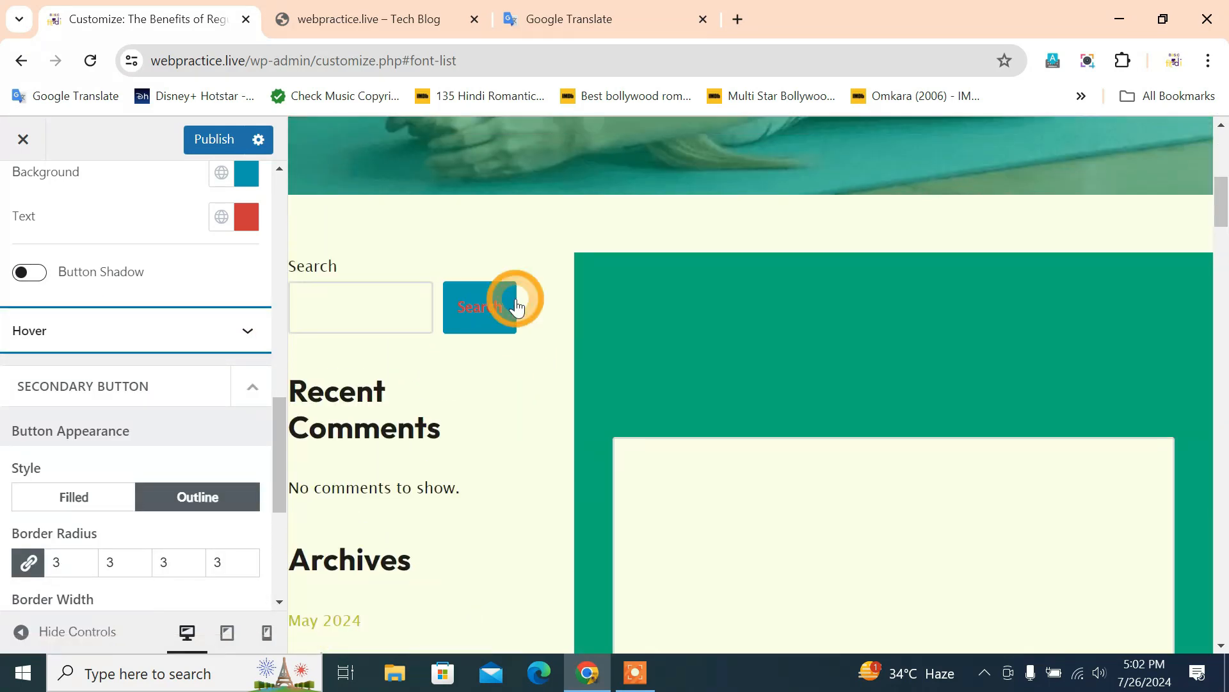
{"action": "scroll", "coordinate": [479, 362], "scroll_direction": "up", "scroll_amount": 6}
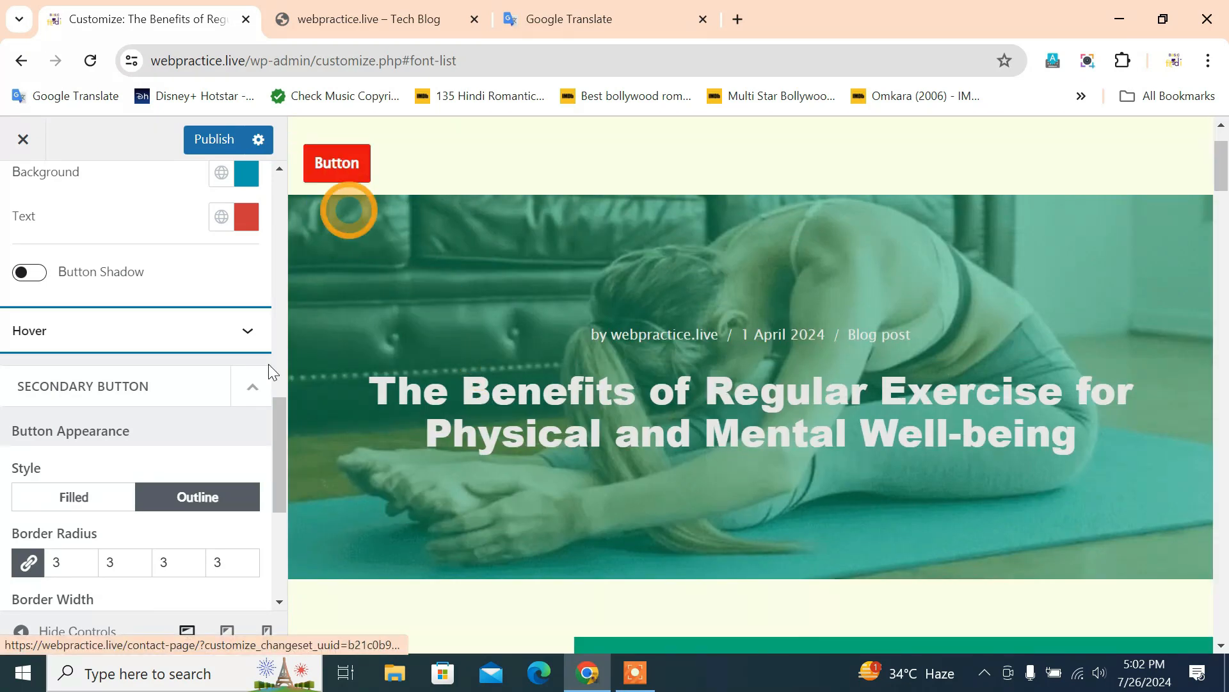
Step: Review the secondary button options, leave the Buttons settings and look through the Form Fields settings
{"action": "scroll", "coordinate": [213, 502], "scroll_direction": "down", "scroll_amount": 5}
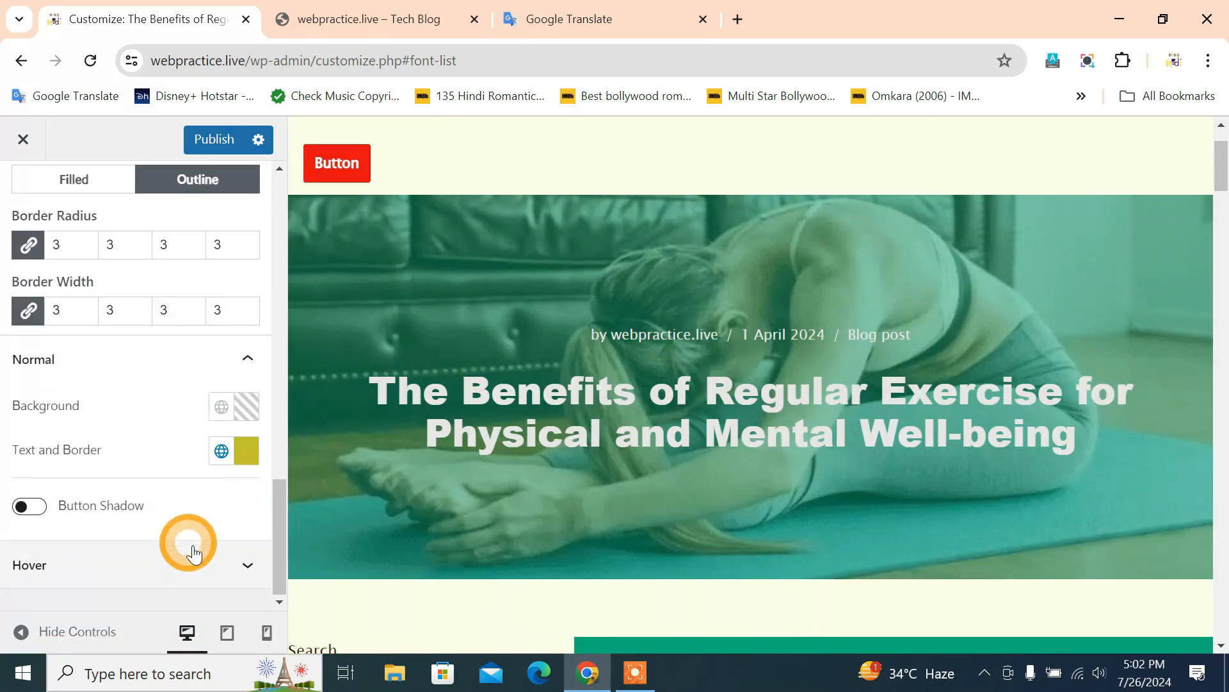
{"action": "scroll", "coordinate": [186, 525], "scroll_direction": "up", "scroll_amount": 6}
{"action": "scroll", "coordinate": [160, 504], "scroll_direction": "up", "scroll_amount": 10}
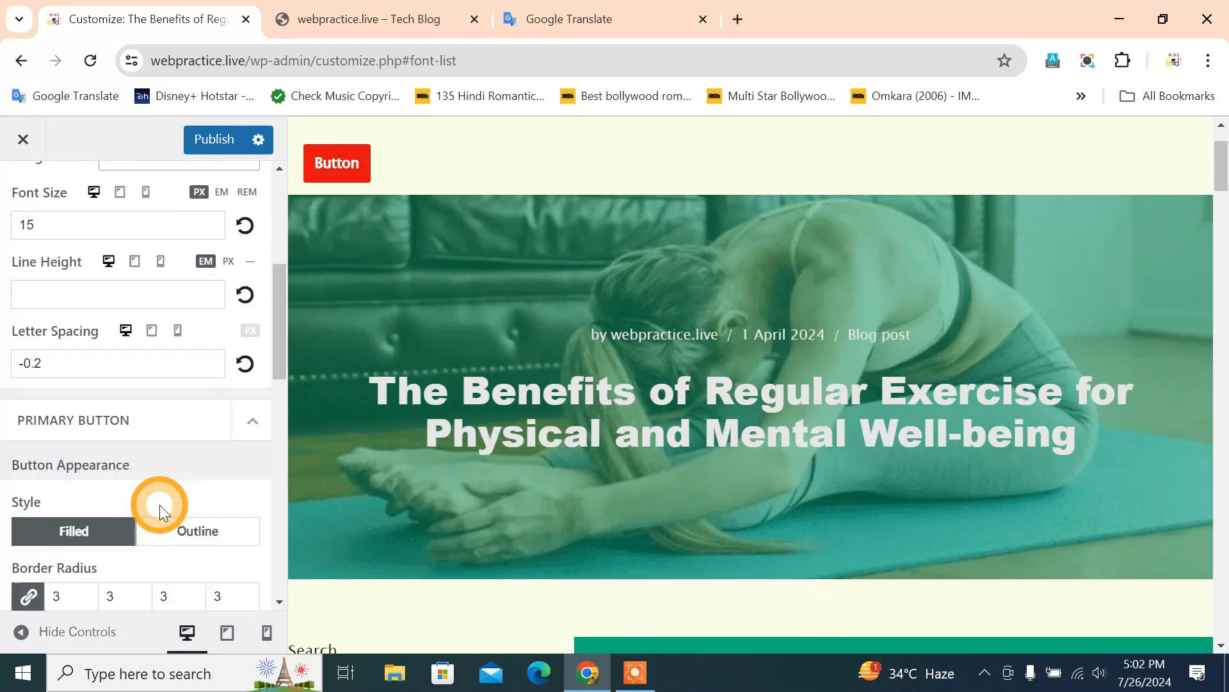
{"action": "left_click", "coordinate": [22, 204]}
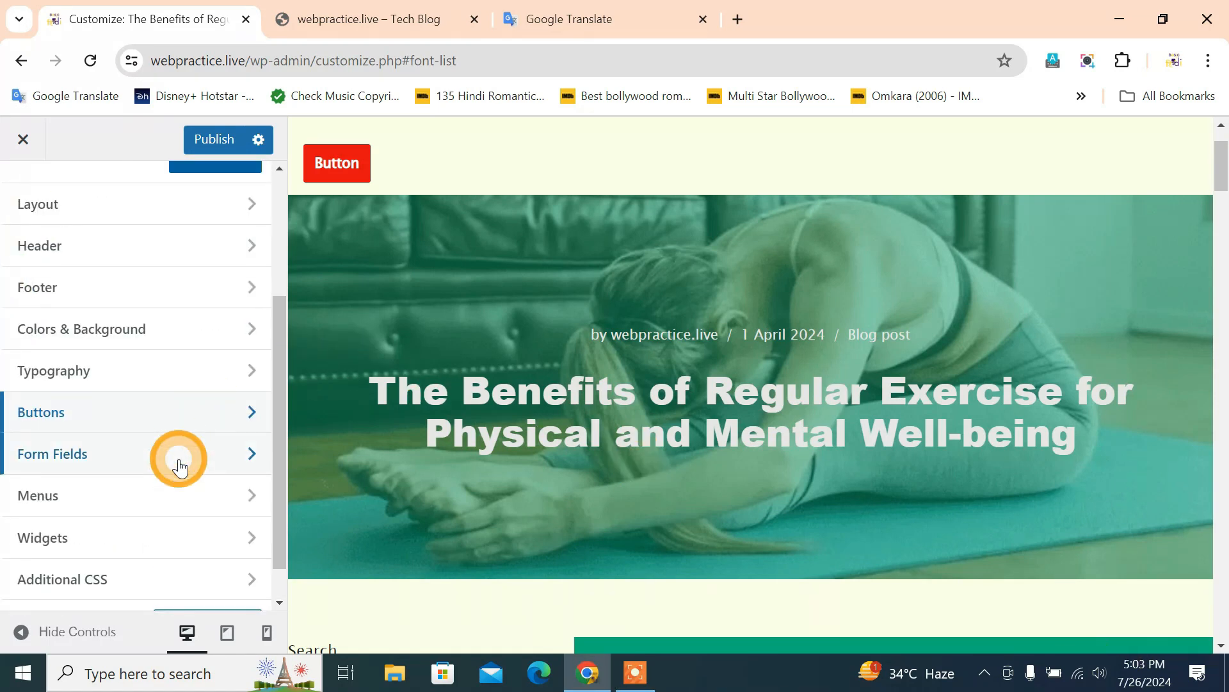
{"action": "left_click", "coordinate": [180, 468]}
{"action": "scroll", "coordinate": [115, 374], "scroll_direction": "down", "scroll_amount": 3}
{"action": "scroll", "coordinate": [122, 380], "scroll_direction": "up", "scroll_amount": 3}
{"action": "left_click", "coordinate": [20, 185]}
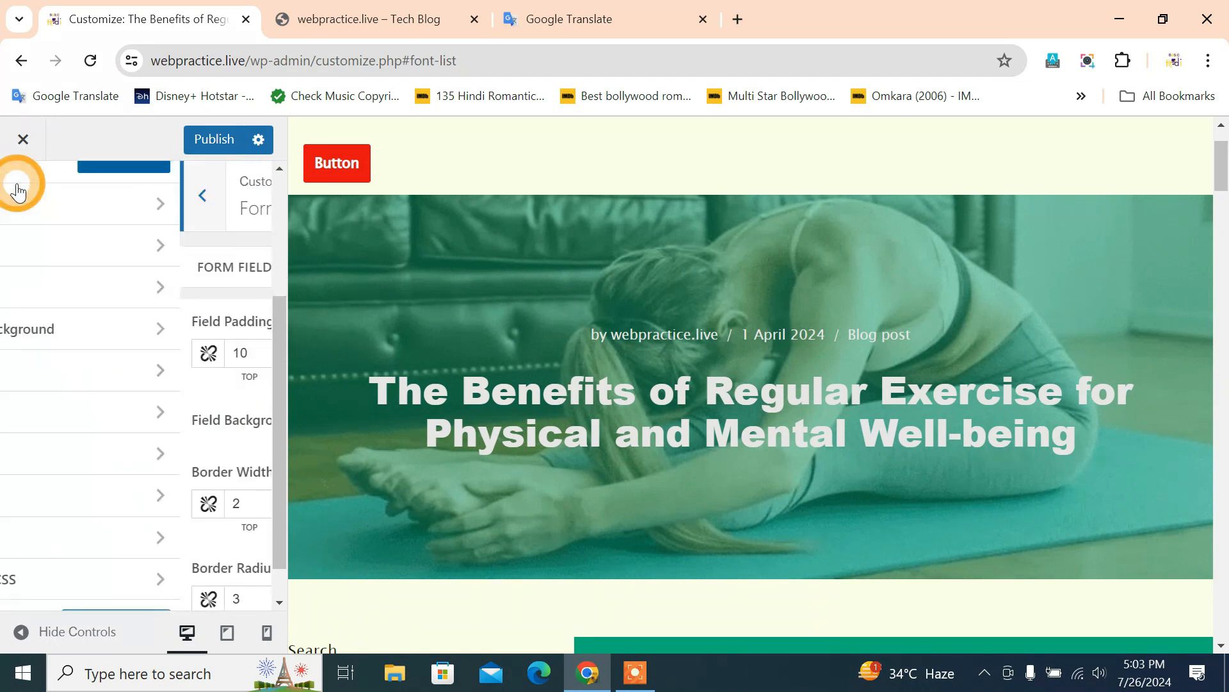
Step: Open the Menus settings and examine the menu choices for the primary, footer and secondary locations
{"action": "left_click", "coordinate": [184, 470]}
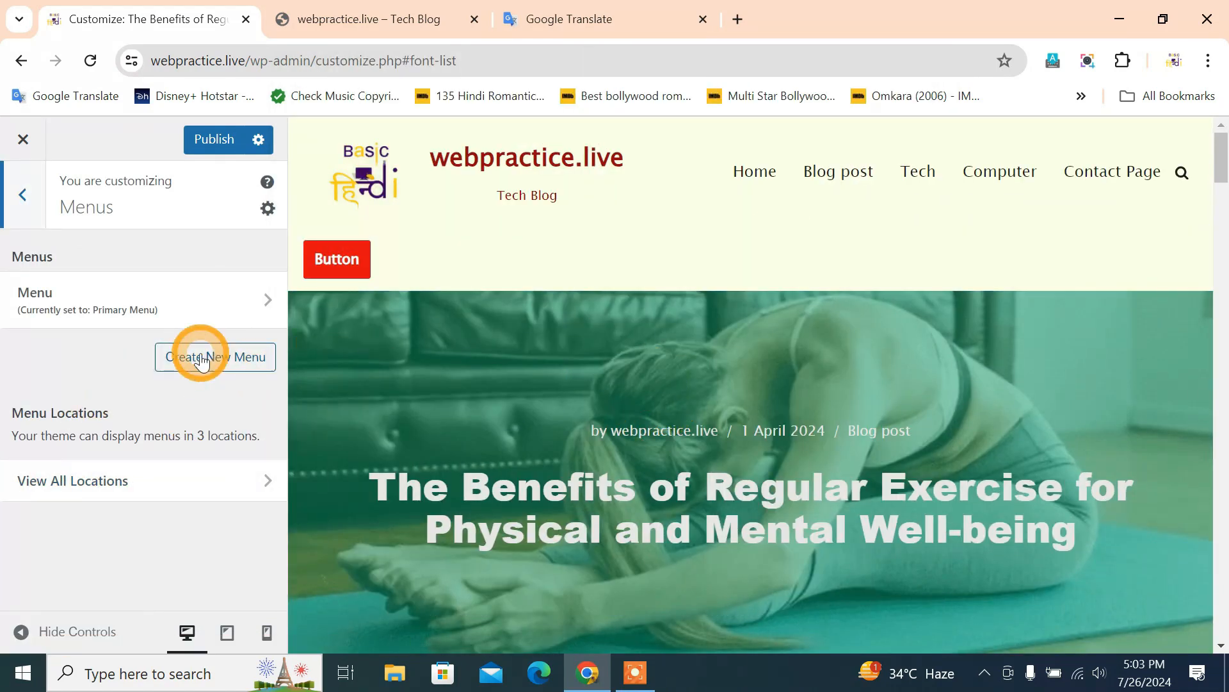
{"action": "left_click", "coordinate": [236, 474]}
{"action": "scroll", "coordinate": [236, 474], "scroll_direction": "down", "scroll_amount": 3}
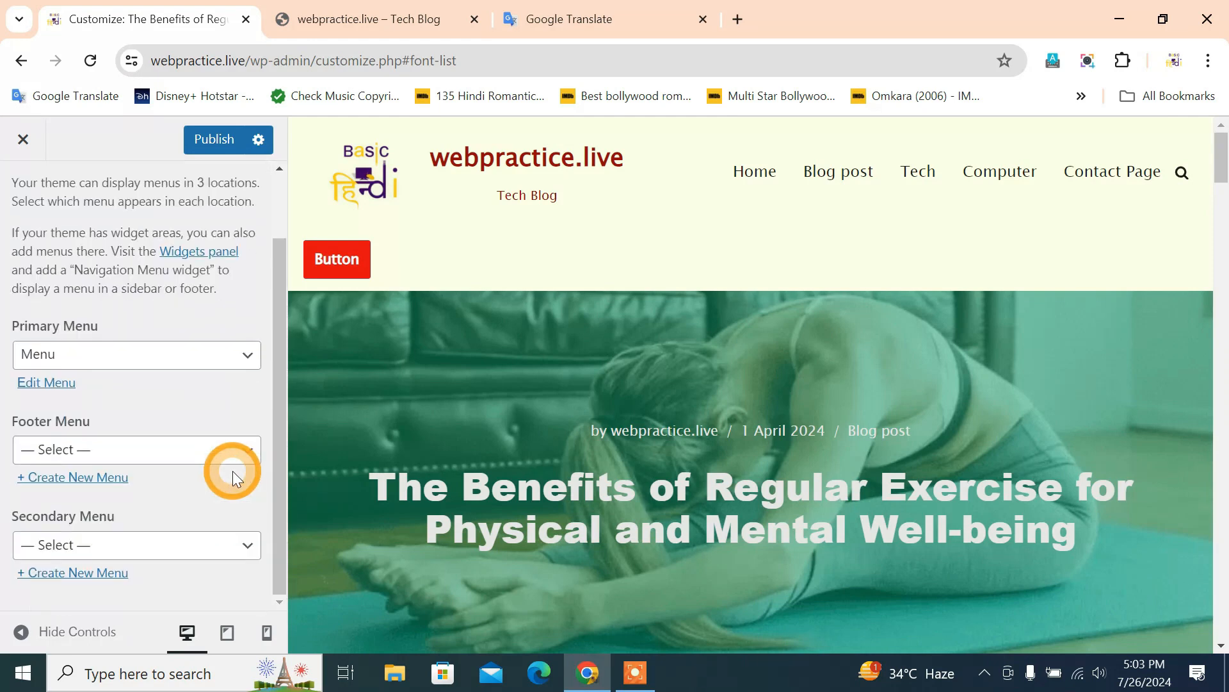
{"action": "left_click", "coordinate": [205, 356]}
{"action": "left_click", "coordinate": [206, 357]}
{"action": "left_click", "coordinate": [170, 461]}
{"action": "left_click", "coordinate": [170, 462]}
{"action": "left_click", "coordinate": [165, 547]}
{"action": "left_click", "coordinate": [164, 547]}
{"action": "scroll", "coordinate": [93, 384], "scroll_direction": "up", "scroll_amount": 2}
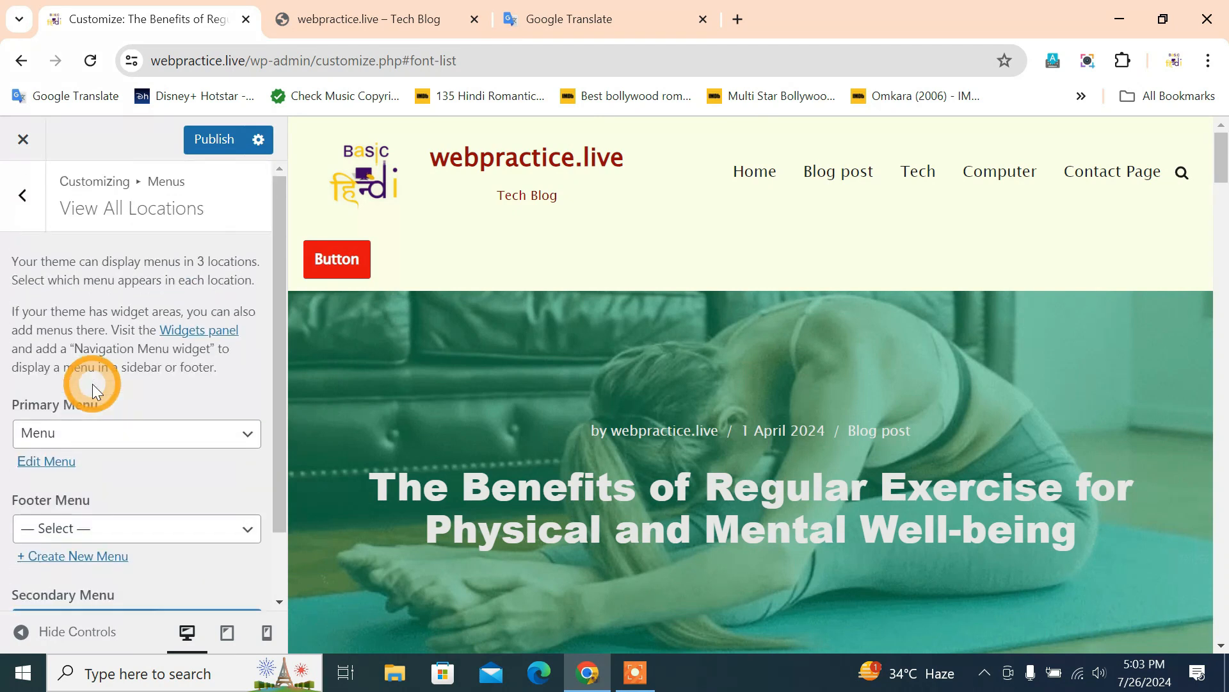
{"action": "left_click", "coordinate": [26, 211]}
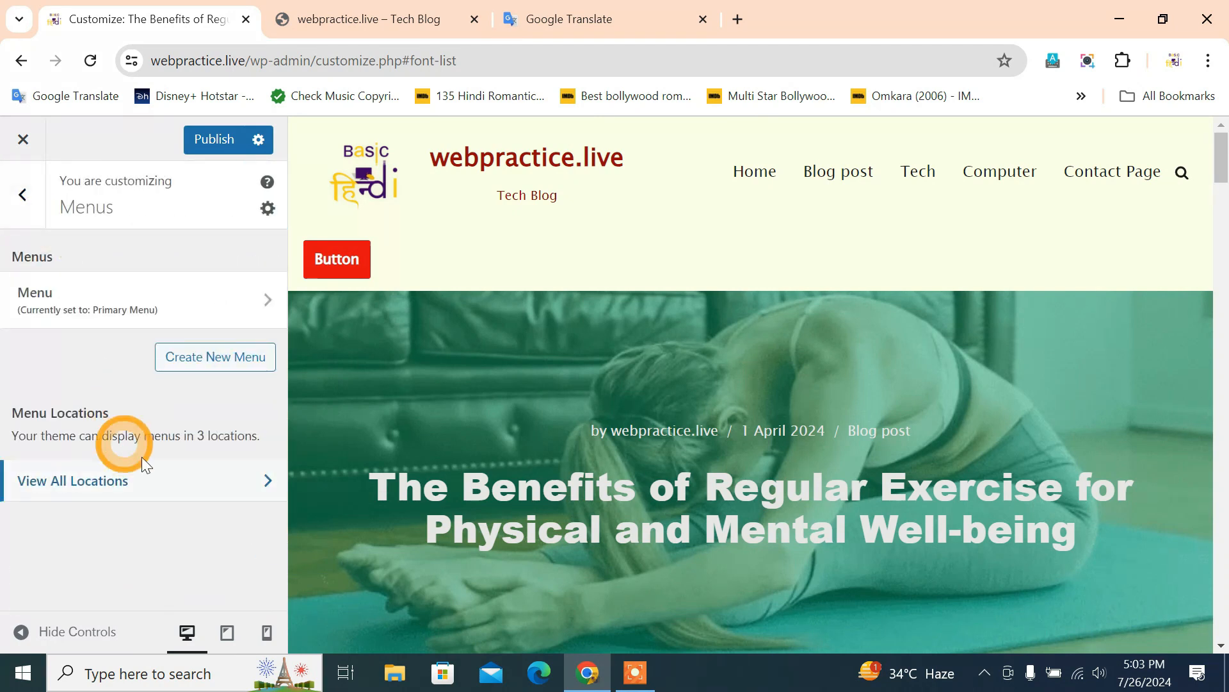
Step: Create a new menu named menu1 and assign it to the Footer Menu location
{"action": "left_click", "coordinate": [201, 354]}
{"action": "scroll", "coordinate": [105, 492], "scroll_direction": "down", "scroll_amount": 2}
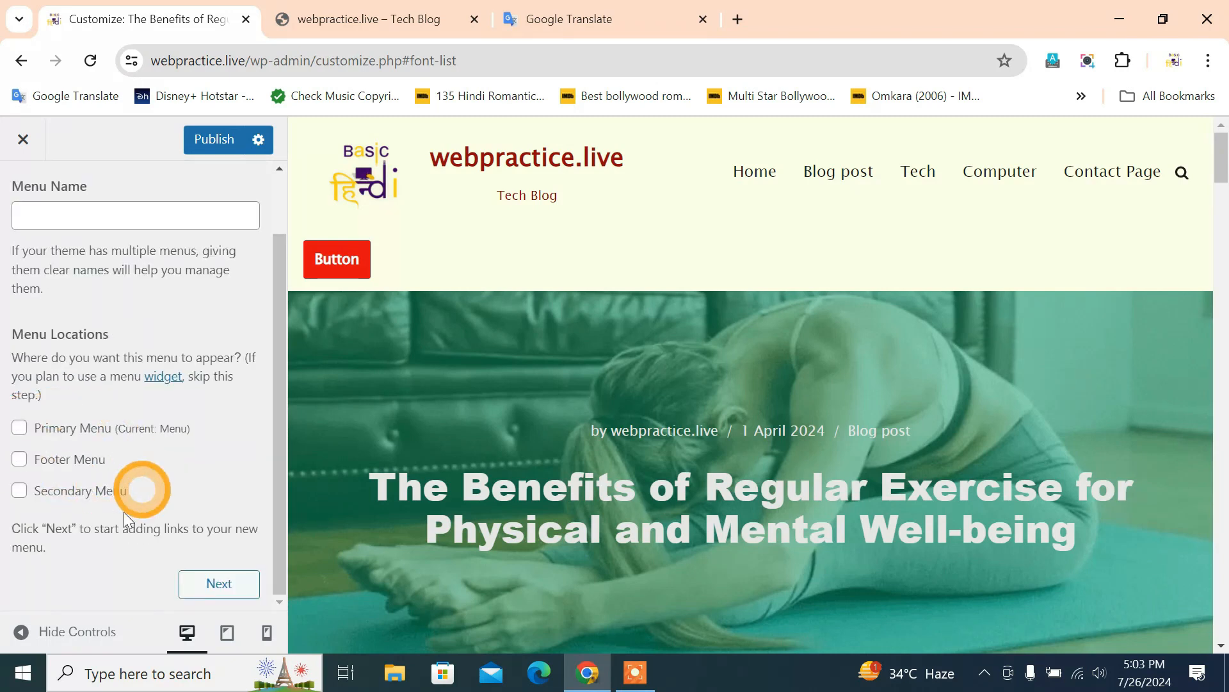
{"action": "left_click", "coordinate": [218, 583]}
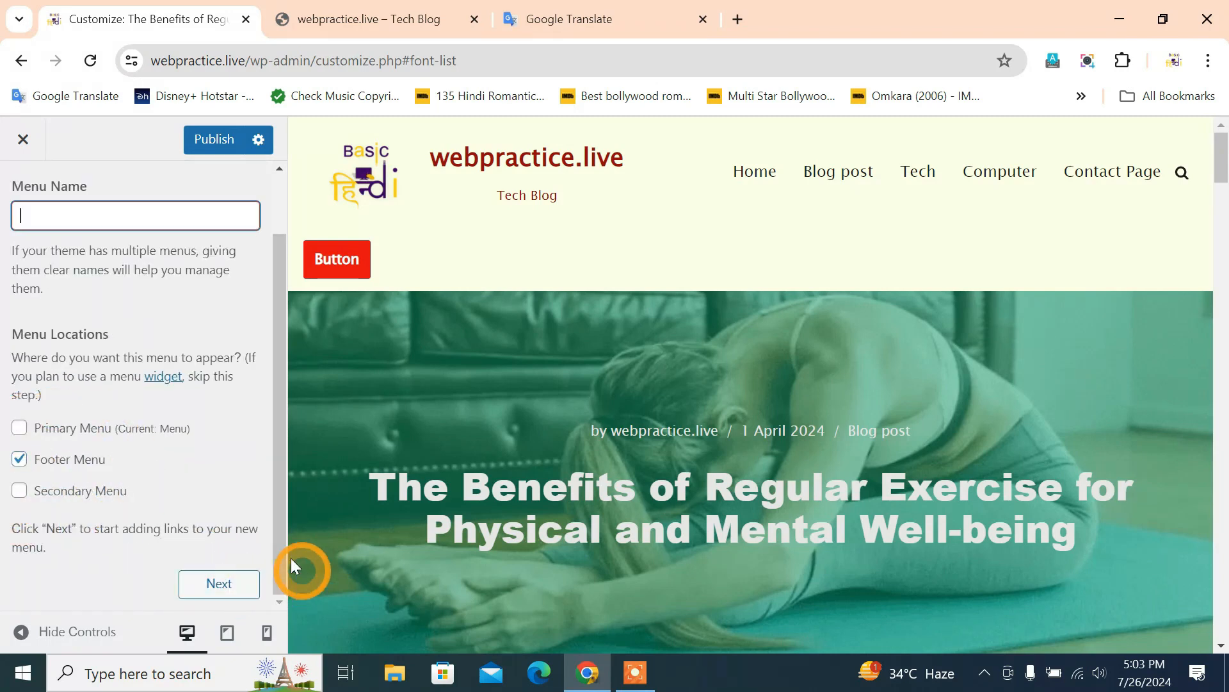
{"action": "type", "text": "menu1"}
{"action": "left_click", "coordinate": [215, 583]}
Step: Add the Home link and the Contact Page to menu1
{"action": "scroll", "coordinate": [103, 475], "scroll_direction": "down", "scroll_amount": 3}
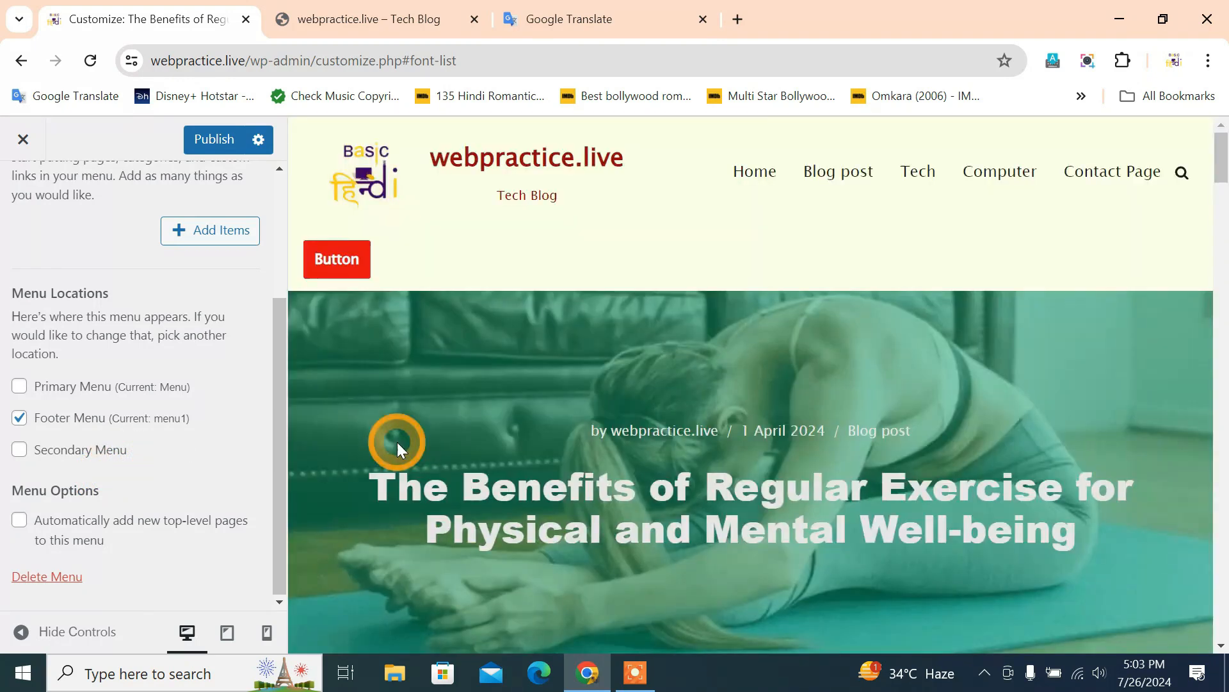
{"action": "scroll", "coordinate": [397, 442], "scroll_direction": "down", "scroll_amount": 6}
{"action": "left_click_drag", "start_coordinate": [1221, 202], "coordinate": [1225, 136]}
{"action": "scroll", "coordinate": [222, 429], "scroll_direction": "up", "scroll_amount": 3}
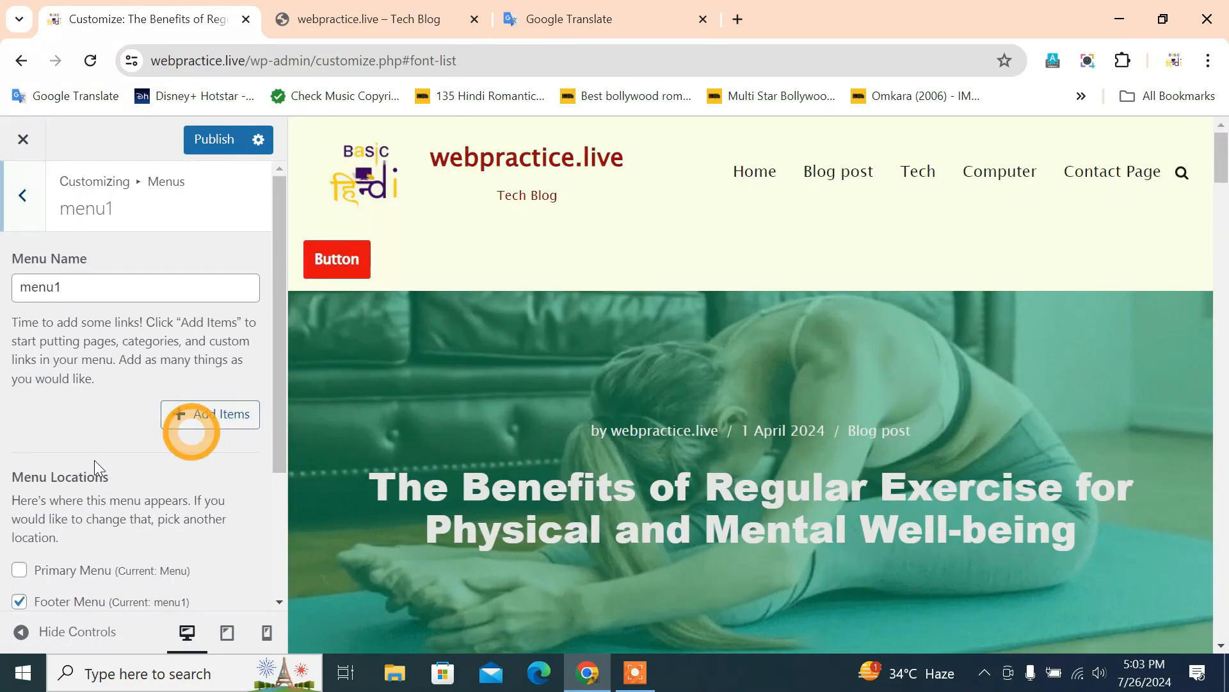
{"action": "left_click", "coordinate": [193, 419]}
{"action": "left_click", "coordinate": [321, 301]}
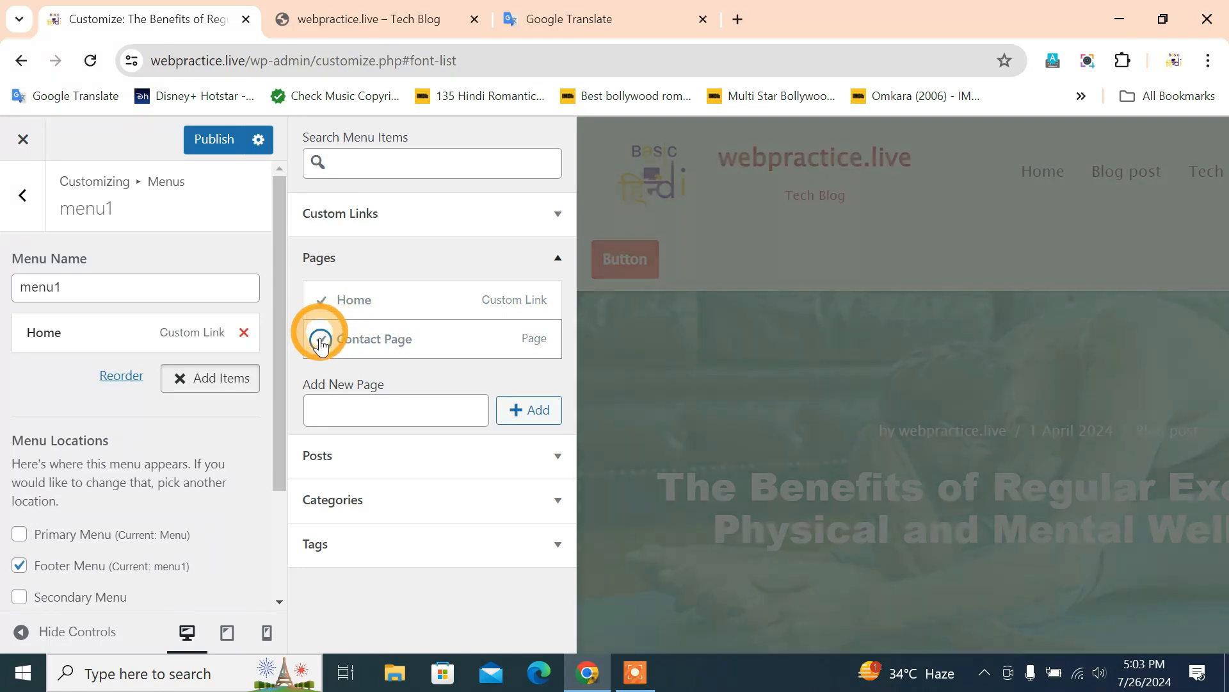
{"action": "left_click", "coordinate": [321, 339]}
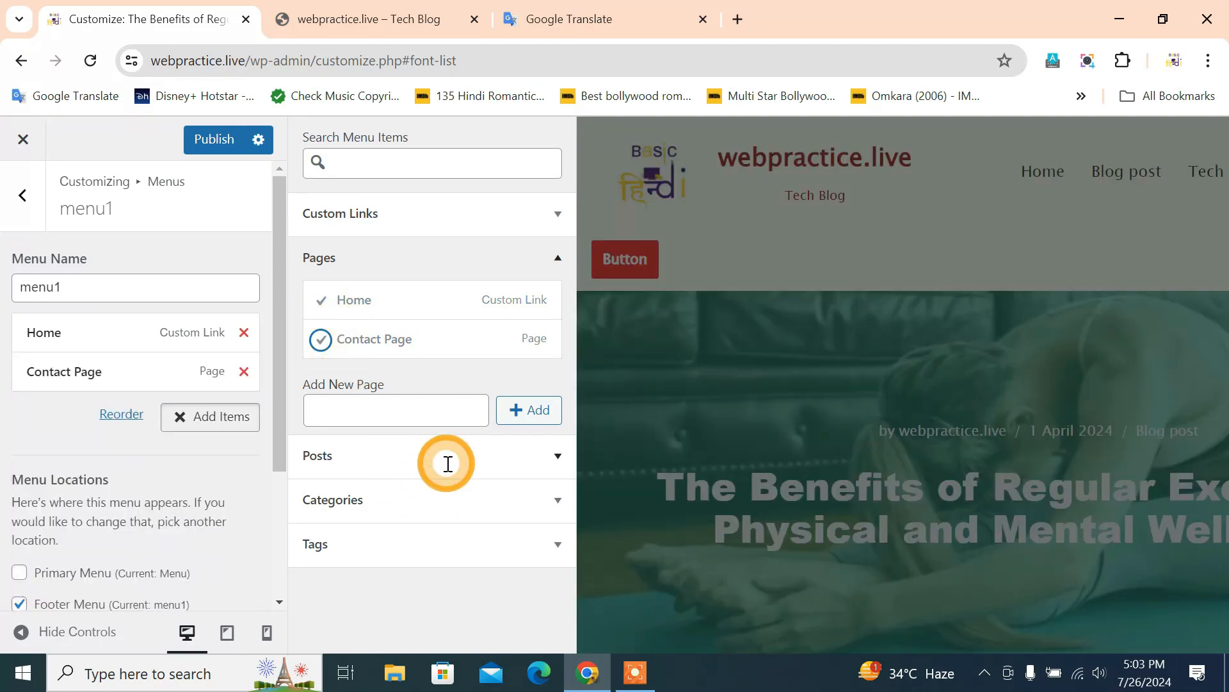
Step: Add the Blog post category to menu1 and check the footer menu in the page preview
{"action": "left_click", "coordinate": [448, 458]}
{"action": "scroll", "coordinate": [420, 496], "scroll_direction": "down", "scroll_amount": 4}
{"action": "left_click", "coordinate": [419, 602]}
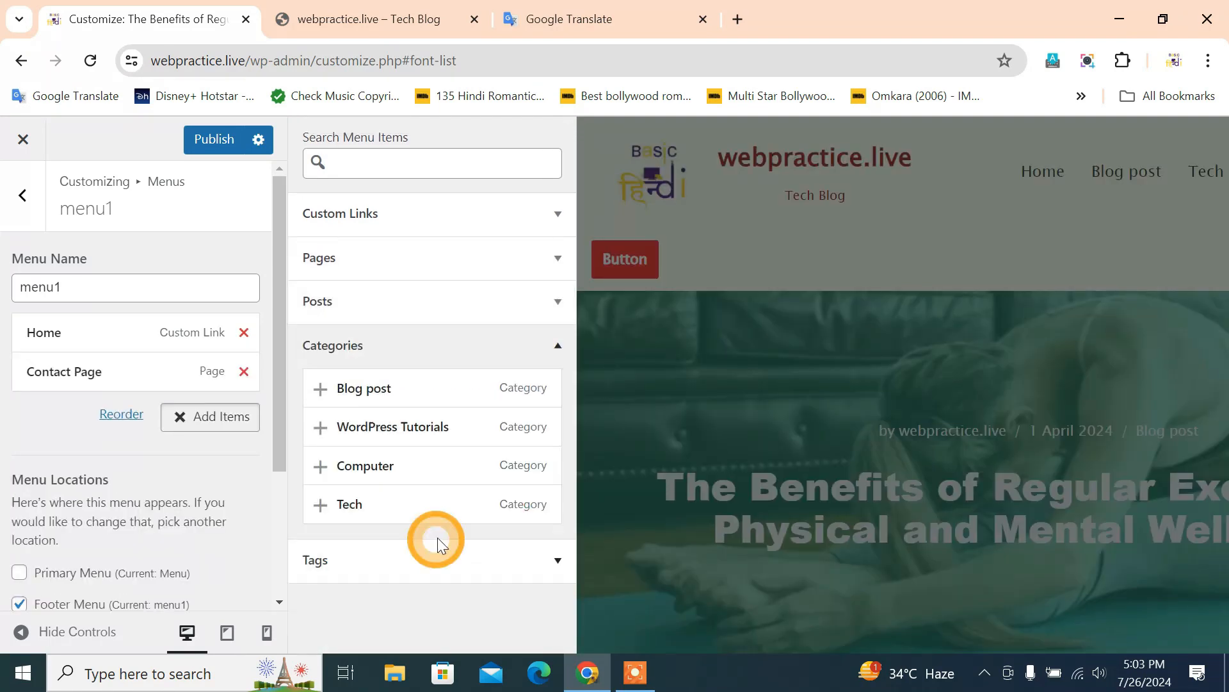
{"action": "left_click", "coordinate": [322, 399]}
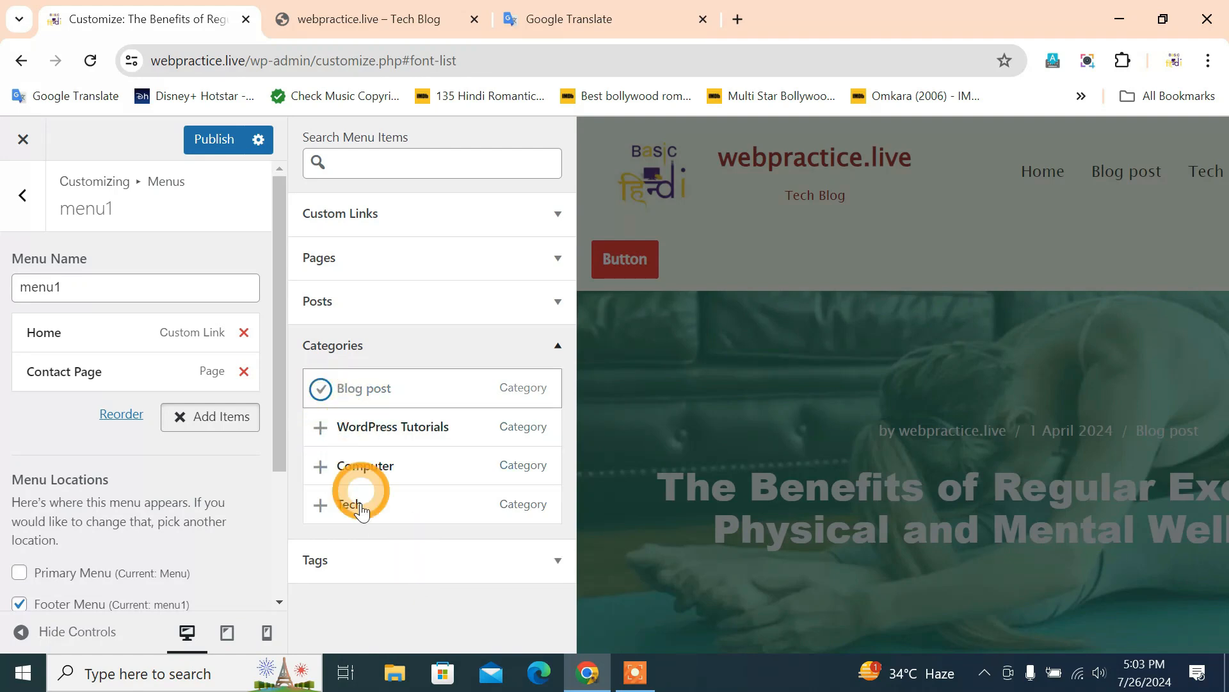
{"action": "scroll", "coordinate": [220, 535], "scroll_direction": "down", "scroll_amount": 3}
{"action": "scroll", "coordinate": [776, 510], "scroll_direction": "down", "scroll_amount": 4}
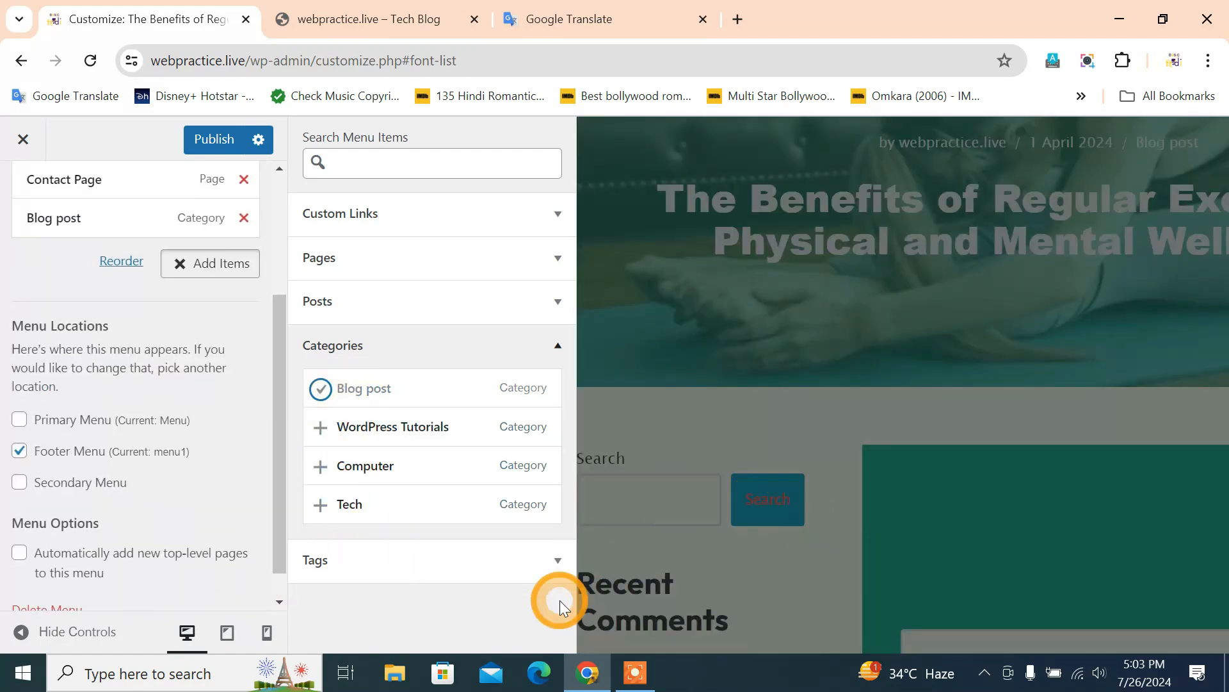
{"action": "left_click", "coordinate": [754, 565]}
{"action": "left_click_drag", "start_coordinate": [1219, 167], "coordinate": [1162, 688]}
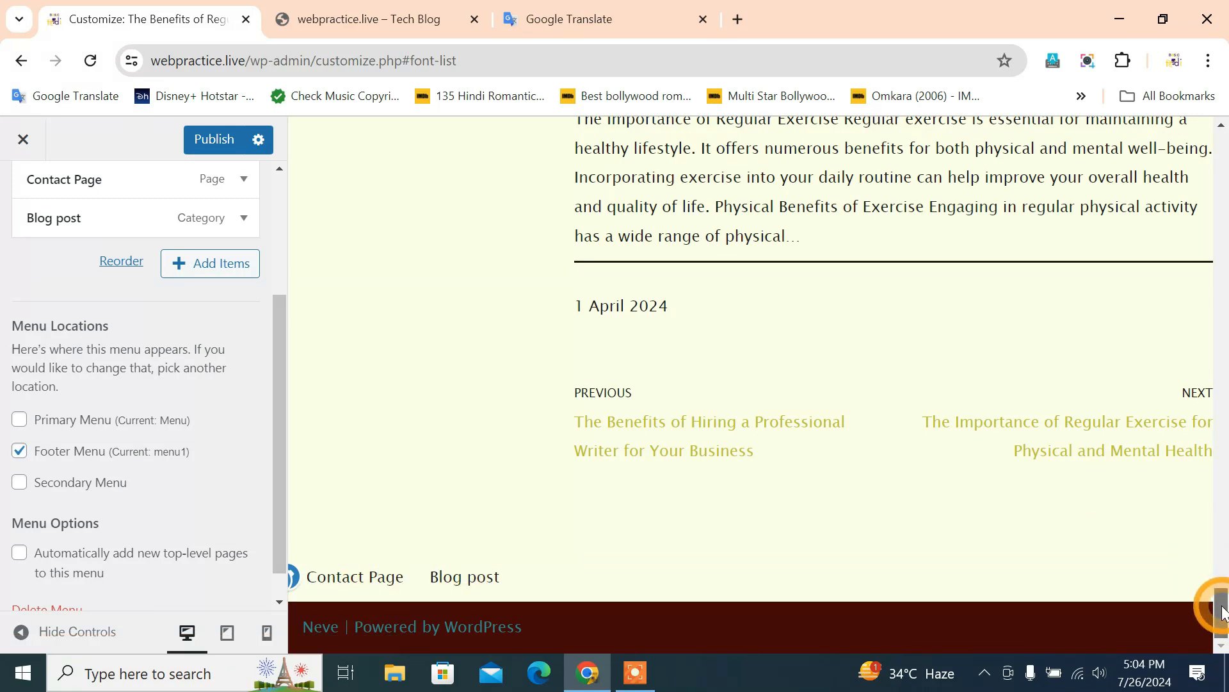
{"action": "left_click_drag", "start_coordinate": [1221, 605], "coordinate": [1226, 66]}
{"action": "scroll", "coordinate": [165, 469], "scroll_direction": "up", "scroll_amount": 3}
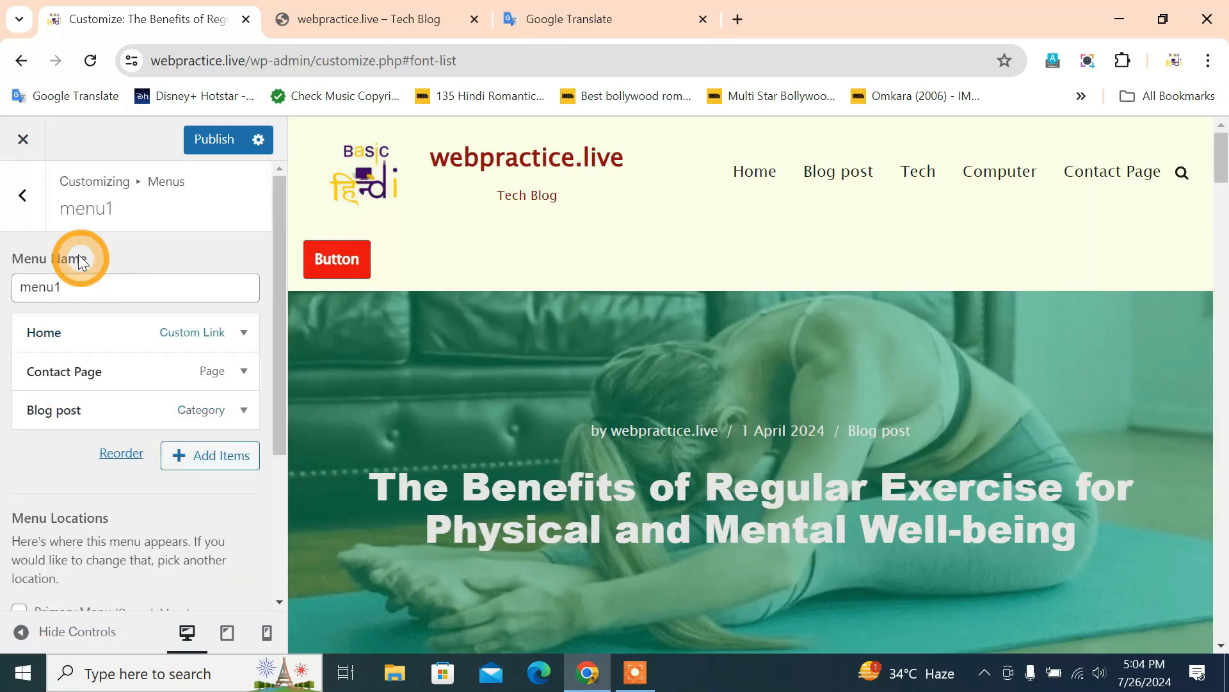
Step: Leave the Menus settings, open the Sidebar widget area under Widgets and look through its blocks
{"action": "left_click", "coordinate": [28, 211]}
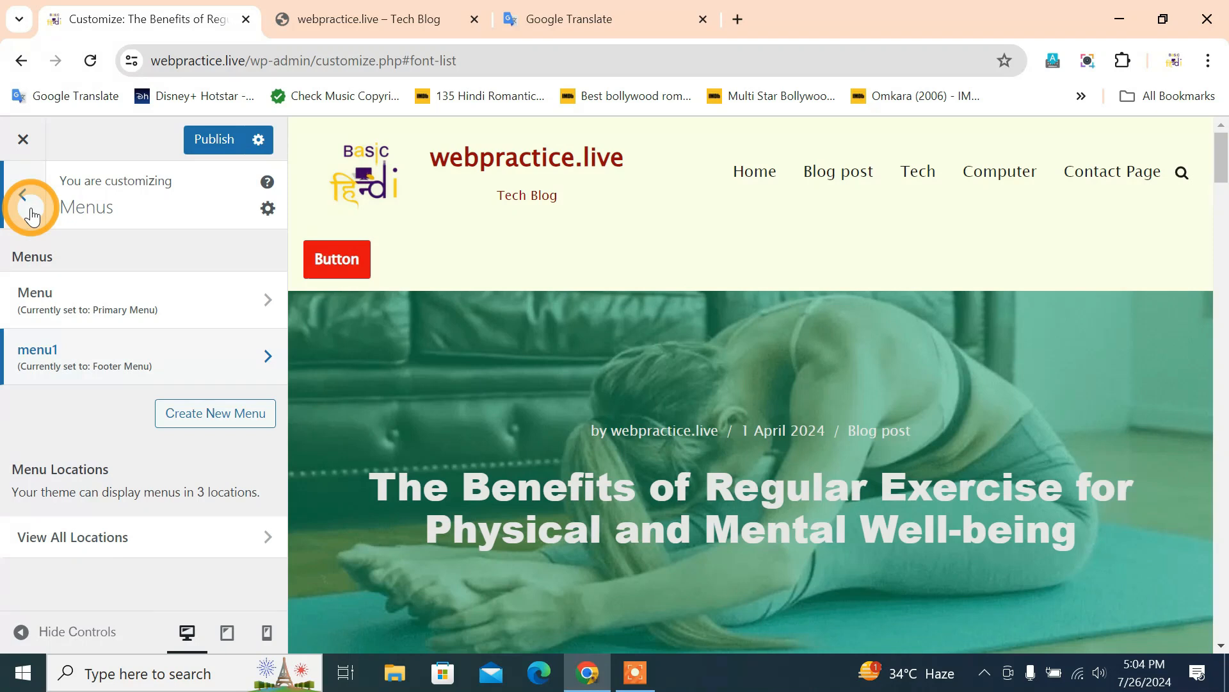
{"action": "left_click", "coordinate": [30, 214]}
{"action": "left_click", "coordinate": [187, 497]}
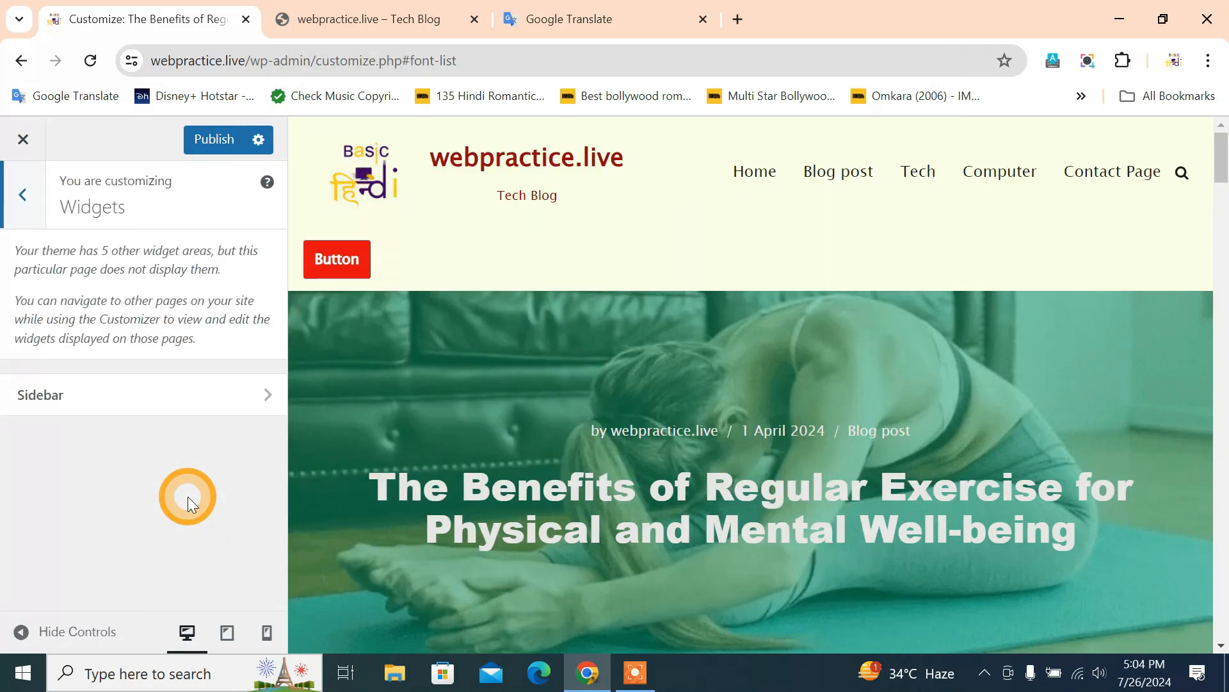
{"action": "left_click", "coordinate": [220, 394]}
{"action": "scroll", "coordinate": [151, 341], "scroll_direction": "down", "scroll_amount": 5}
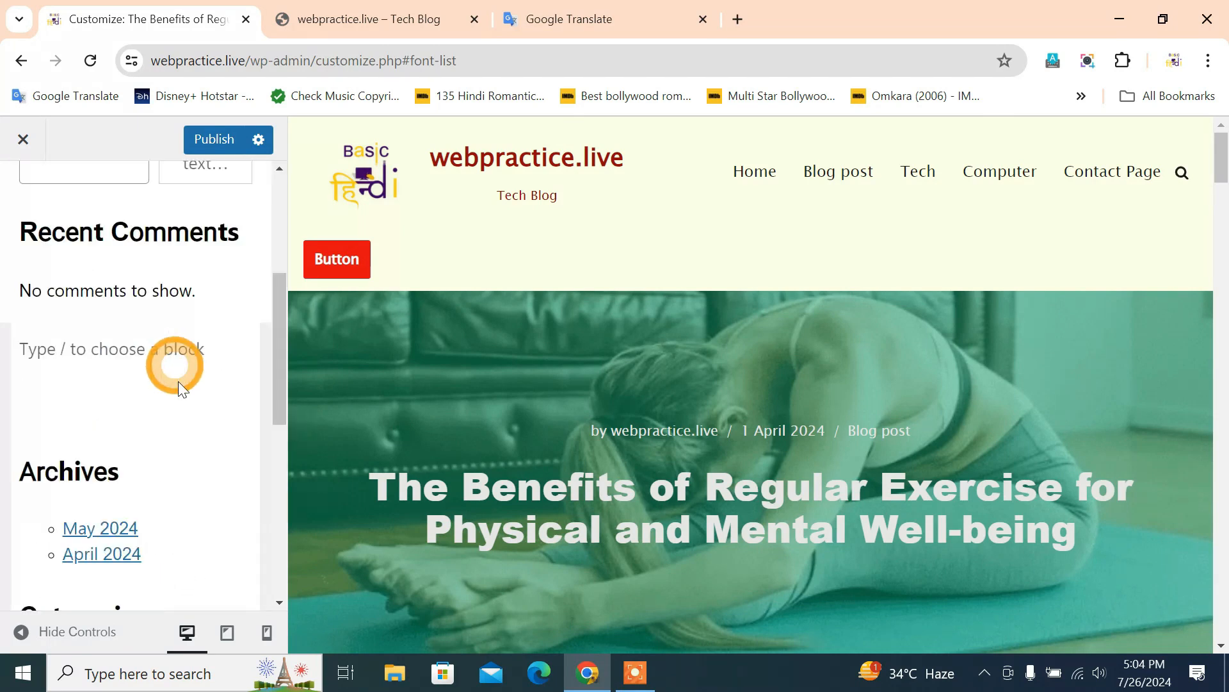
Step: Add an Image block at the end of the Sidebar widget area, below the Search block
{"action": "scroll", "coordinate": [709, 413], "scroll_direction": "down", "scroll_amount": 10}
{"action": "scroll", "coordinate": [709, 413], "scroll_direction": "up", "scroll_amount": 3}
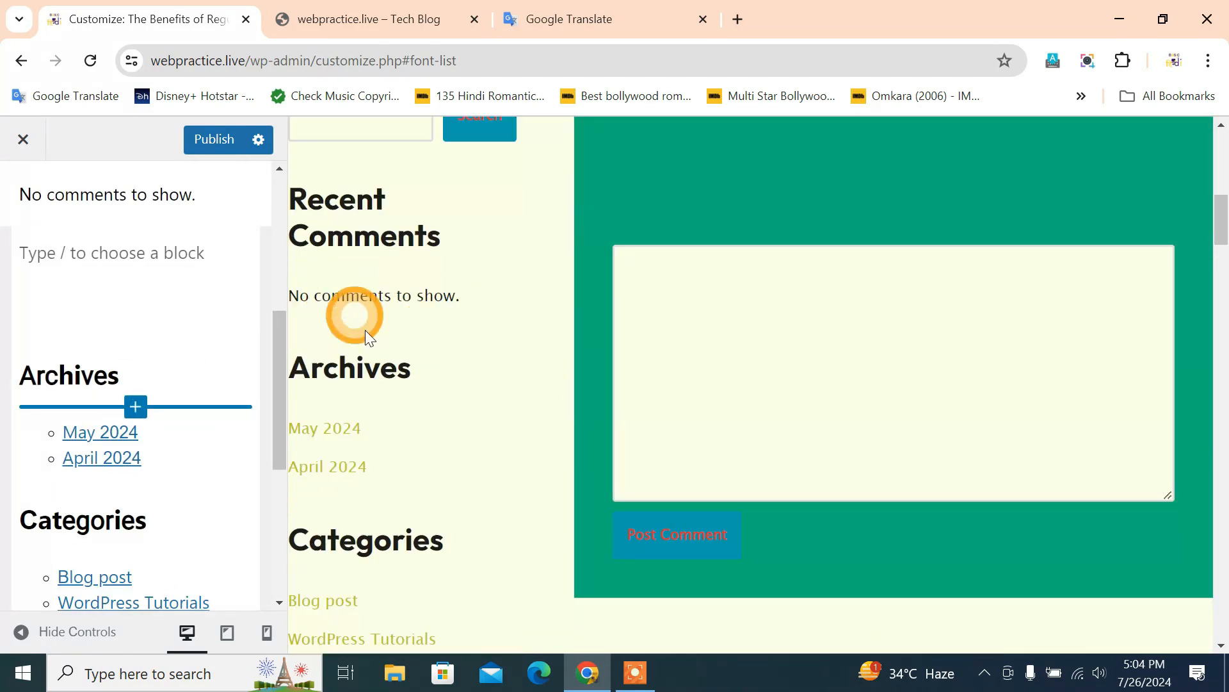
{"action": "scroll", "coordinate": [131, 445], "scroll_direction": "down", "scroll_amount": 2}
{"action": "scroll", "coordinate": [132, 447], "scroll_direction": "down", "scroll_amount": 3}
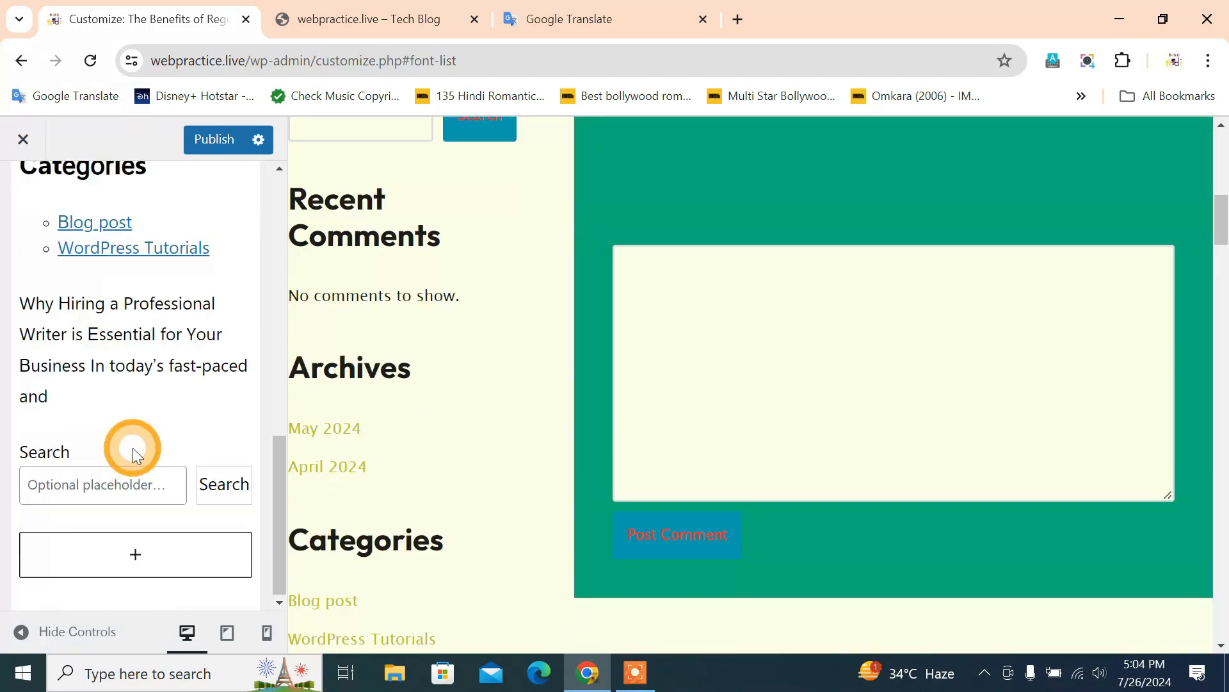
{"action": "left_click", "coordinate": [132, 555]}
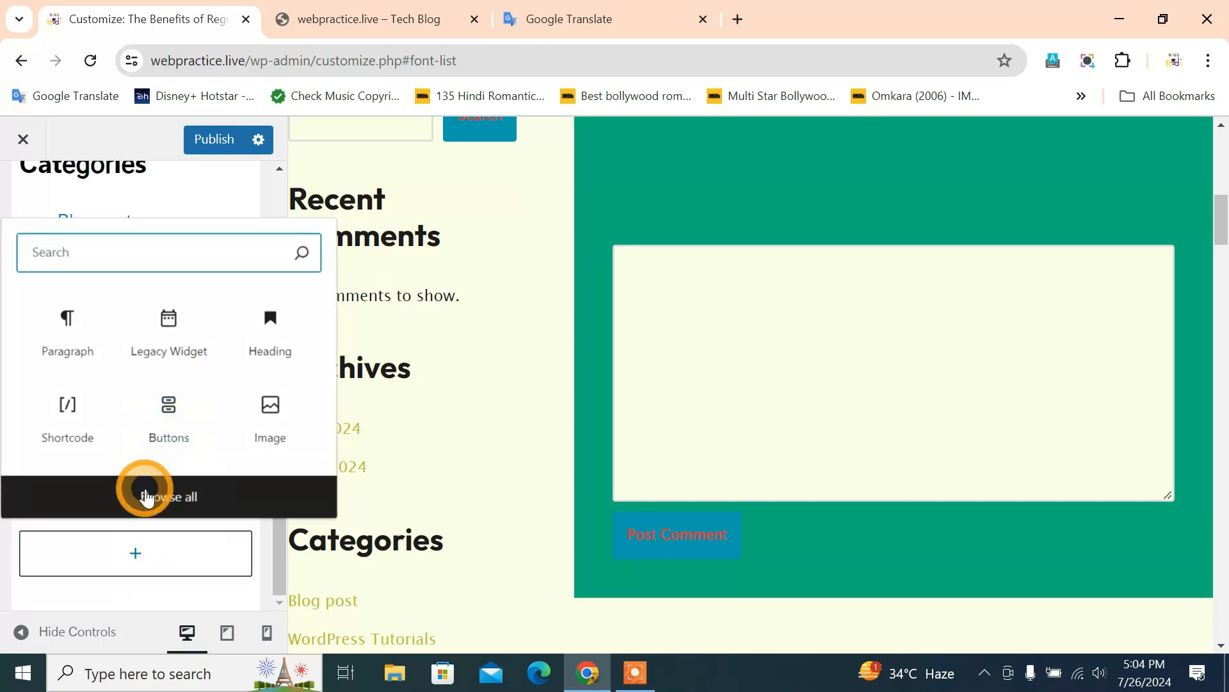
{"action": "left_click", "coordinate": [267, 434]}
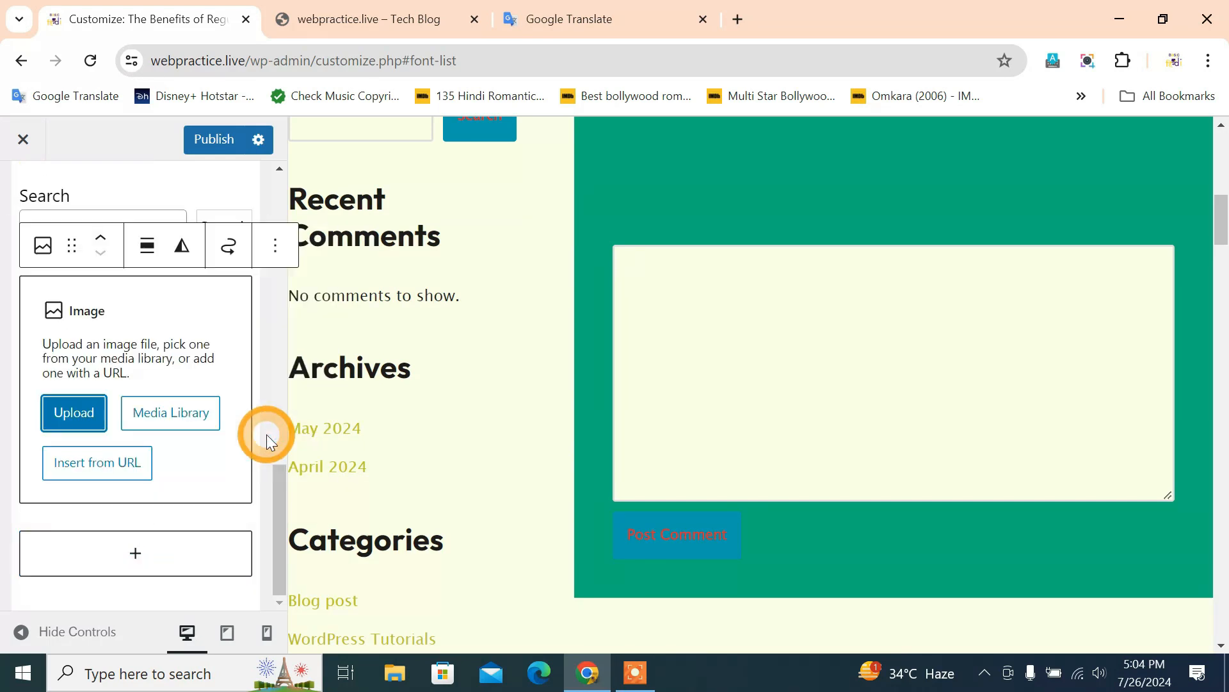
Step: Insert the portrait photo of the white-haired man from the media library into the Image block and check the page preview
{"action": "left_click", "coordinate": [174, 376]}
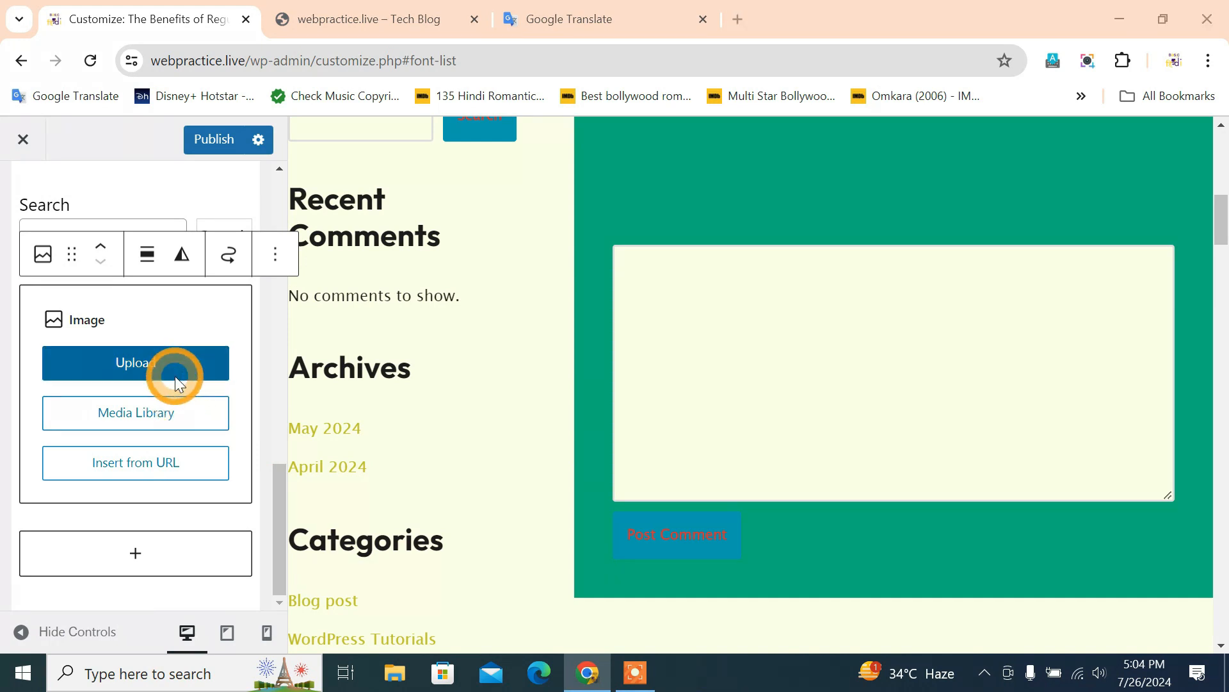
{"action": "left_click", "coordinate": [592, 14]}
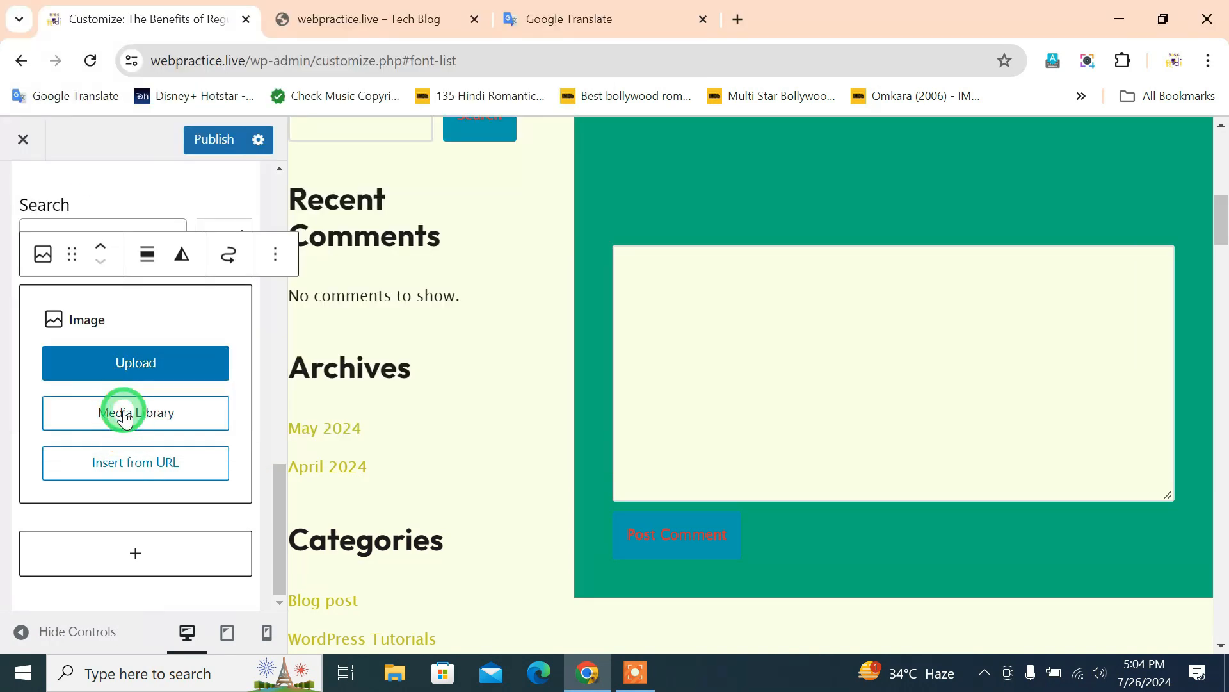
{"action": "left_click", "coordinate": [127, 418]}
{"action": "double_click", "coordinate": [449, 479]}
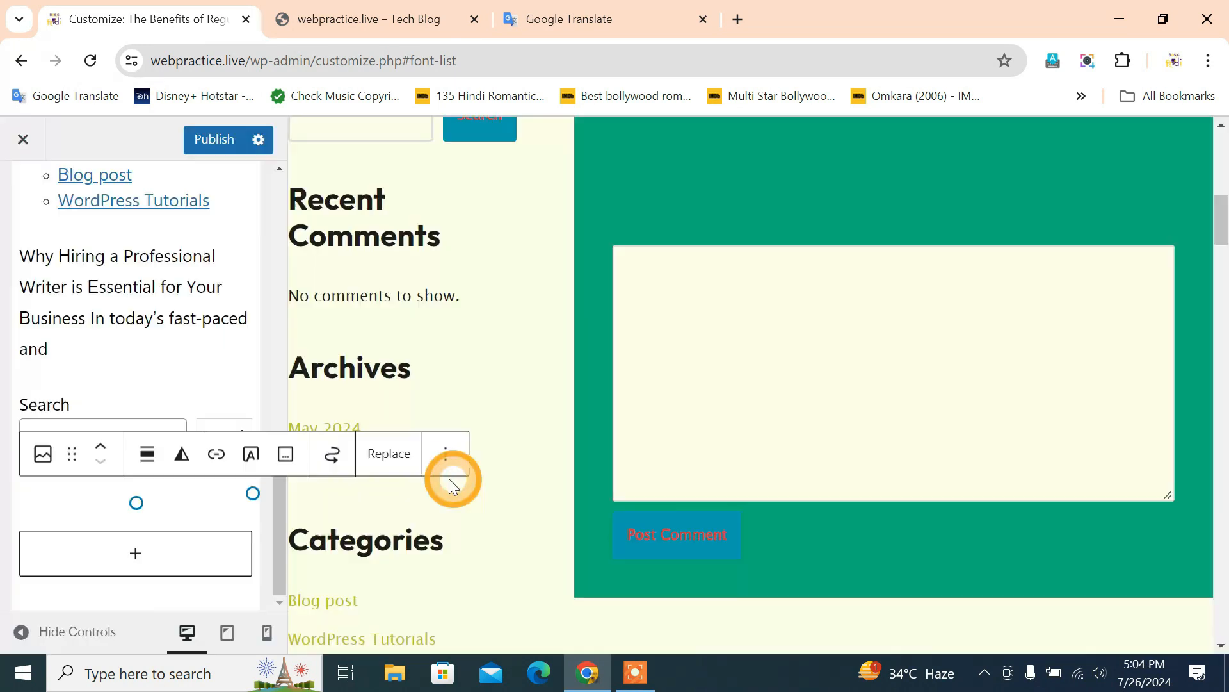
{"action": "left_click", "coordinate": [446, 429]}
{"action": "scroll", "coordinate": [448, 425], "scroll_direction": "up", "scroll_amount": 15}
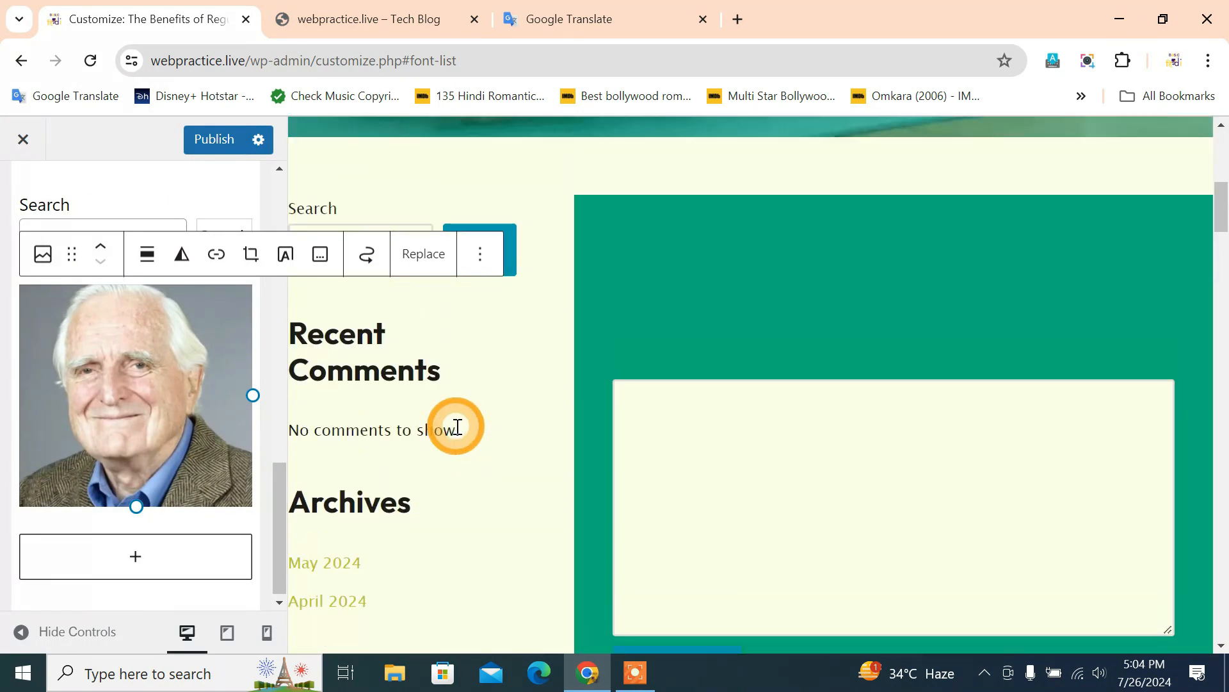
{"action": "scroll", "coordinate": [60, 434], "scroll_direction": "up", "scroll_amount": 9}
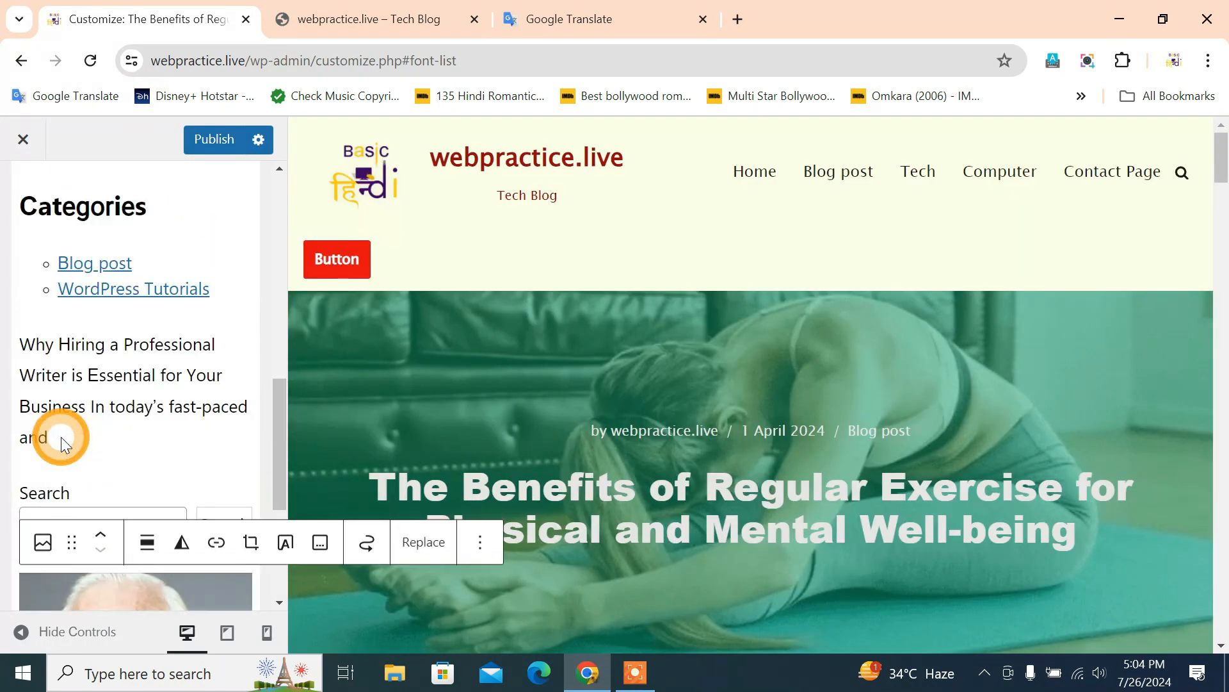
{"action": "scroll", "coordinate": [62, 437], "scroll_direction": "up", "scroll_amount": 5}
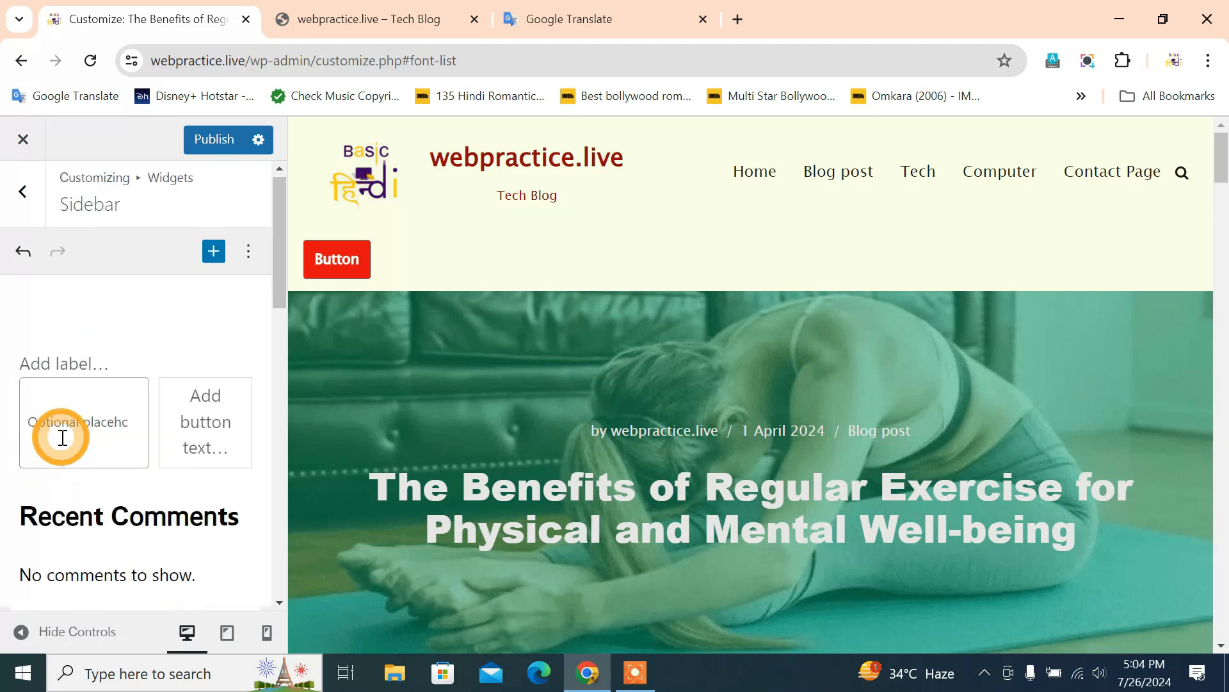
Step: Leave the Widgets settings, open Additional CSS and look over its instructions and code editor
{"action": "left_click", "coordinate": [23, 217]}
{"action": "left_click", "coordinate": [22, 212]}
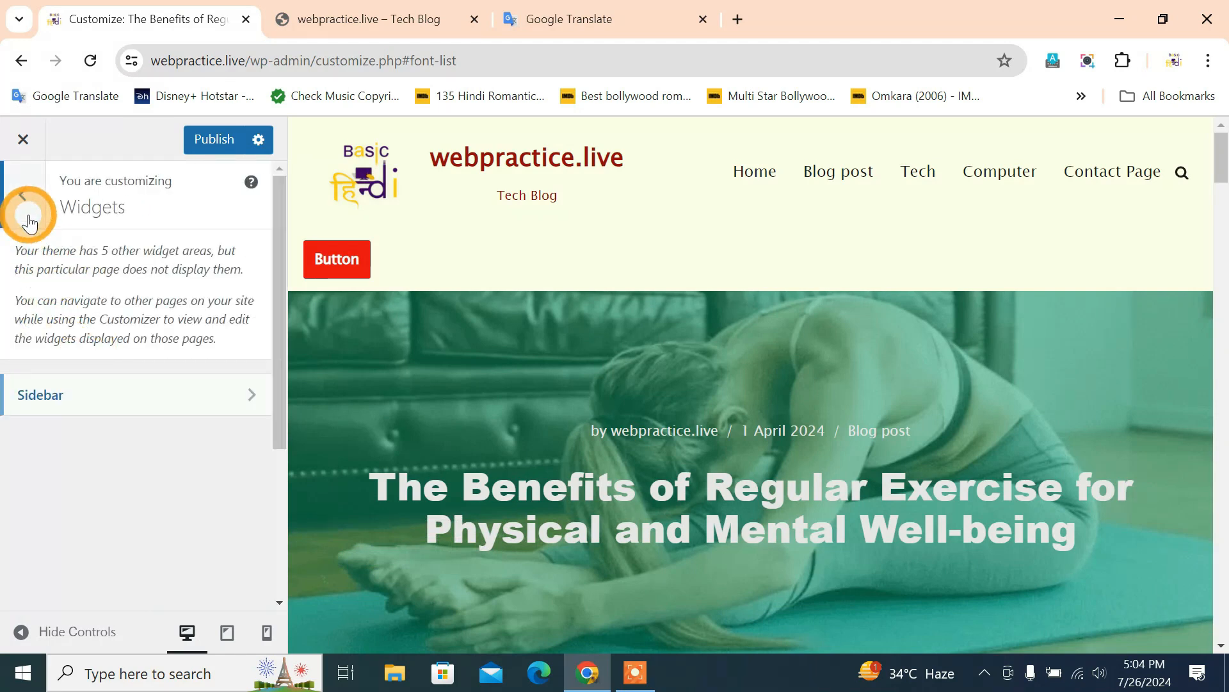
{"action": "left_click", "coordinate": [198, 537]}
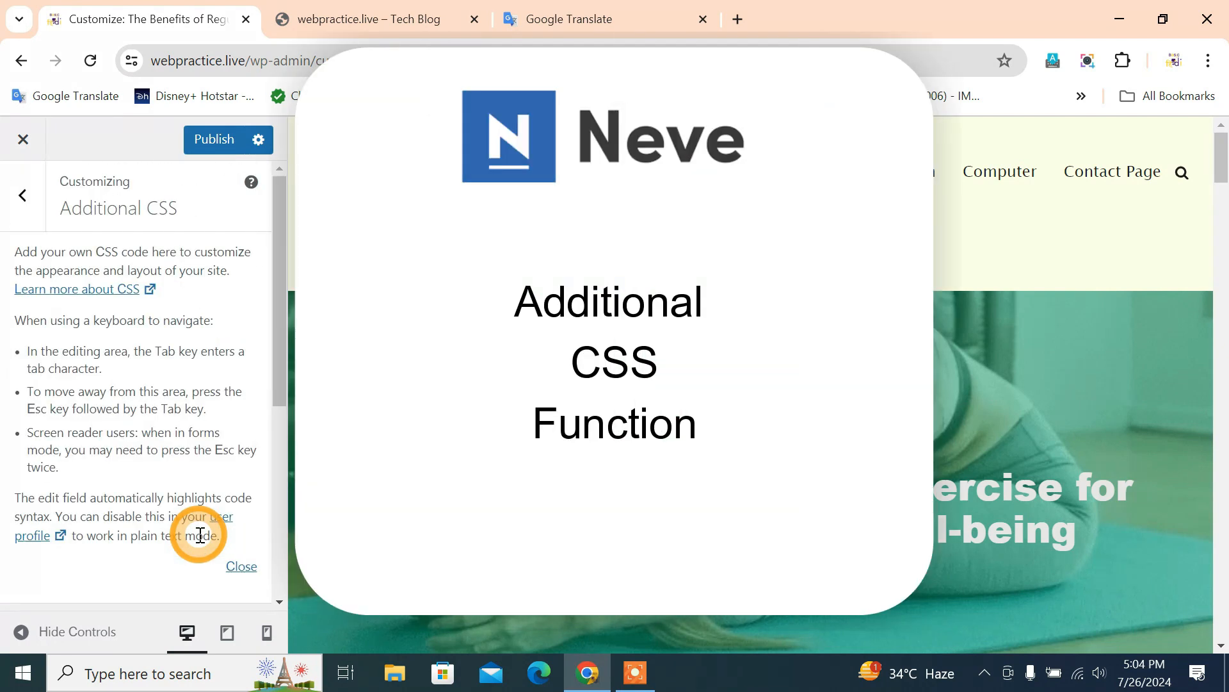
{"action": "scroll", "coordinate": [199, 534], "scroll_direction": "down", "scroll_amount": 3}
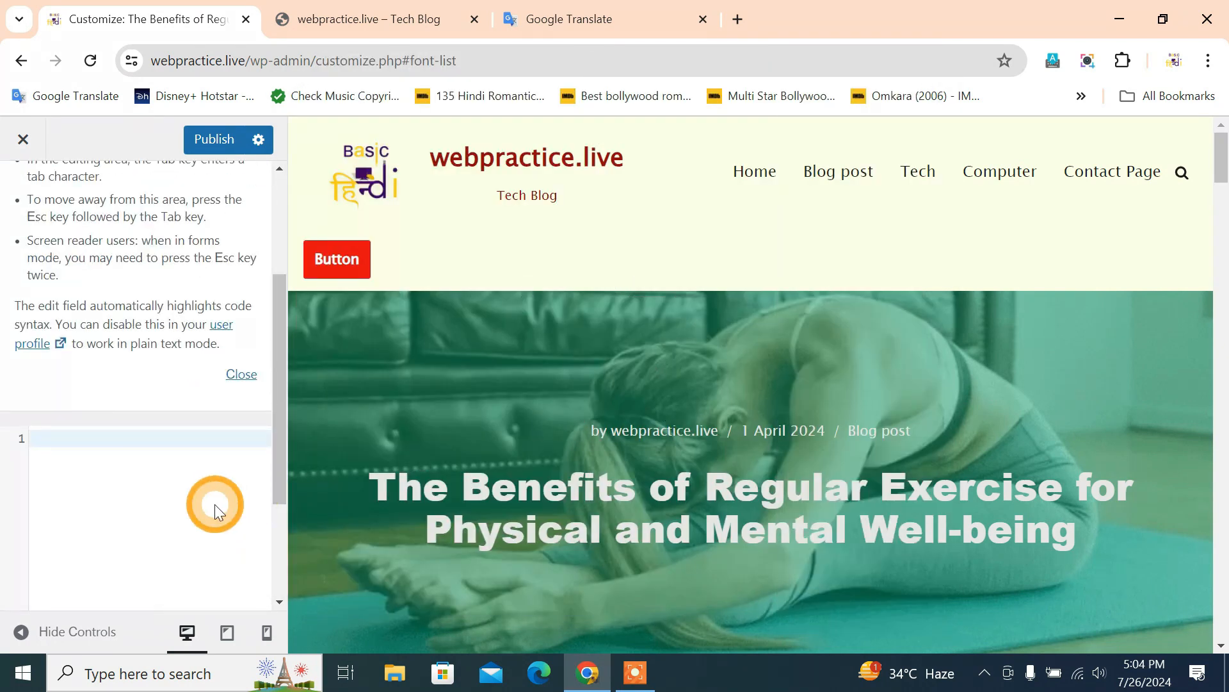
{"action": "scroll", "coordinate": [214, 504], "scroll_direction": "down", "scroll_amount": 3}
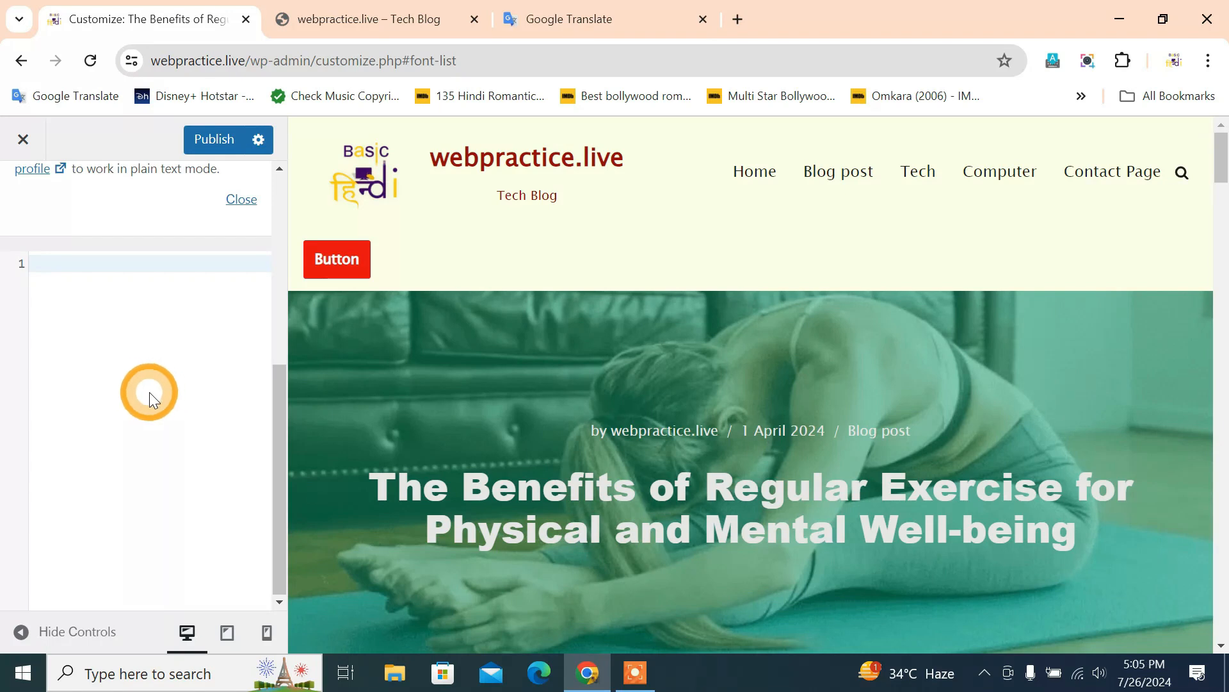
{"action": "scroll", "coordinate": [625, 435], "scroll_direction": "down", "scroll_amount": 8}
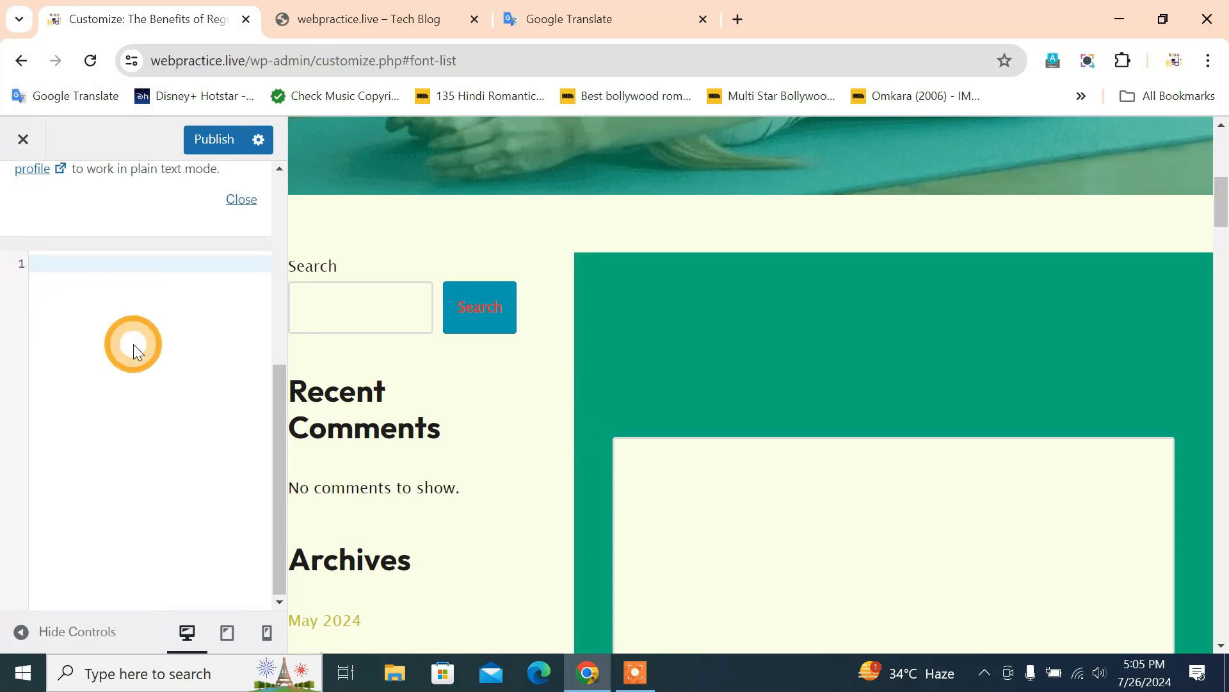
{"action": "scroll", "coordinate": [133, 344], "scroll_direction": "up", "scroll_amount": 1}
{"action": "scroll", "coordinate": [133, 343], "scroll_direction": "down", "scroll_amount": 1}
{"action": "scroll", "coordinate": [133, 343], "scroll_direction": "up", "scroll_amount": 4}
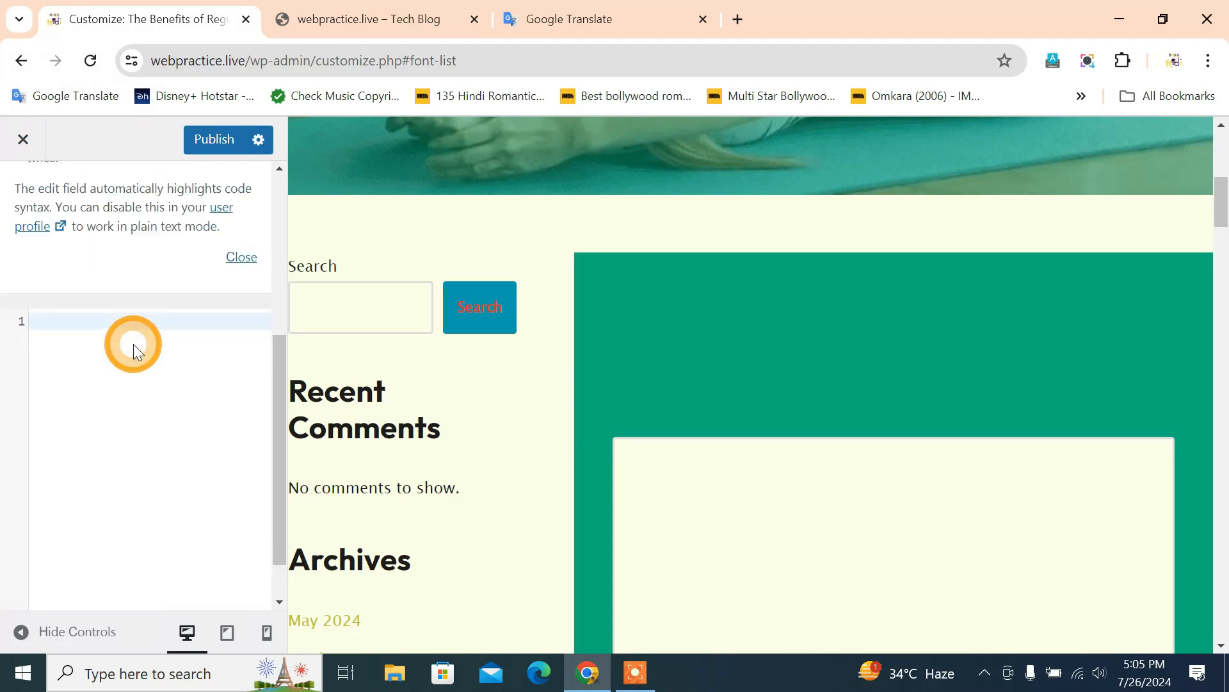
{"action": "scroll", "coordinate": [133, 344], "scroll_direction": "down", "scroll_amount": 4}
{"action": "scroll", "coordinate": [133, 344], "scroll_direction": "up", "scroll_amount": 4}
{"action": "scroll", "coordinate": [64, 218], "scroll_direction": "up", "scroll_amount": 2}
Step: Return to the main customizer options and open the Learn More page for Neve PRO Features
{"action": "left_click", "coordinate": [19, 192]}
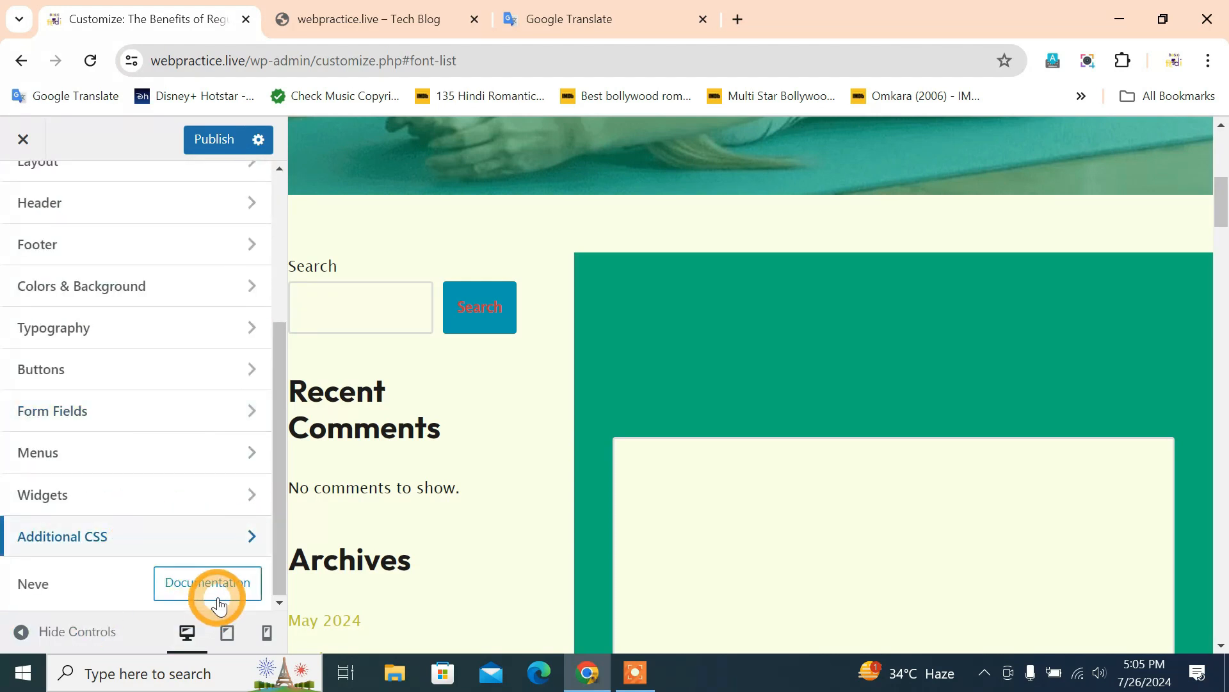
{"action": "scroll", "coordinate": [125, 426], "scroll_direction": "up", "scroll_amount": 4}
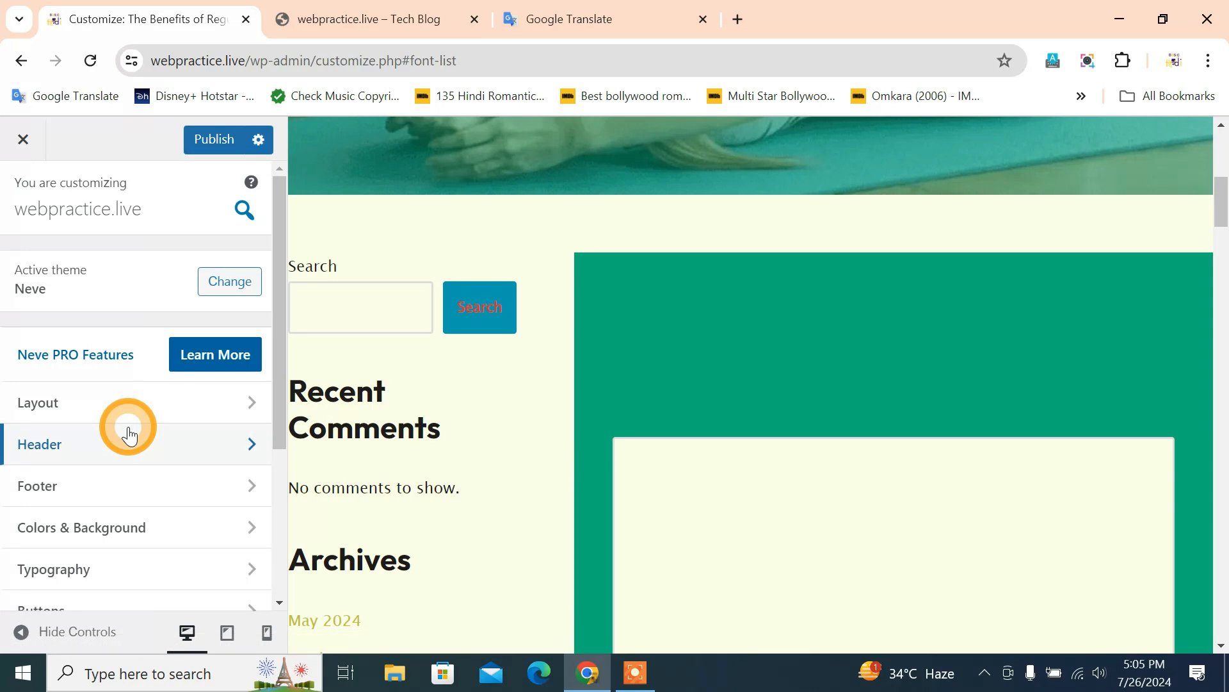
{"action": "scroll", "coordinate": [128, 434], "scroll_direction": "down", "scroll_amount": 4}
{"action": "scroll", "coordinate": [126, 425], "scroll_direction": "up", "scroll_amount": 4}
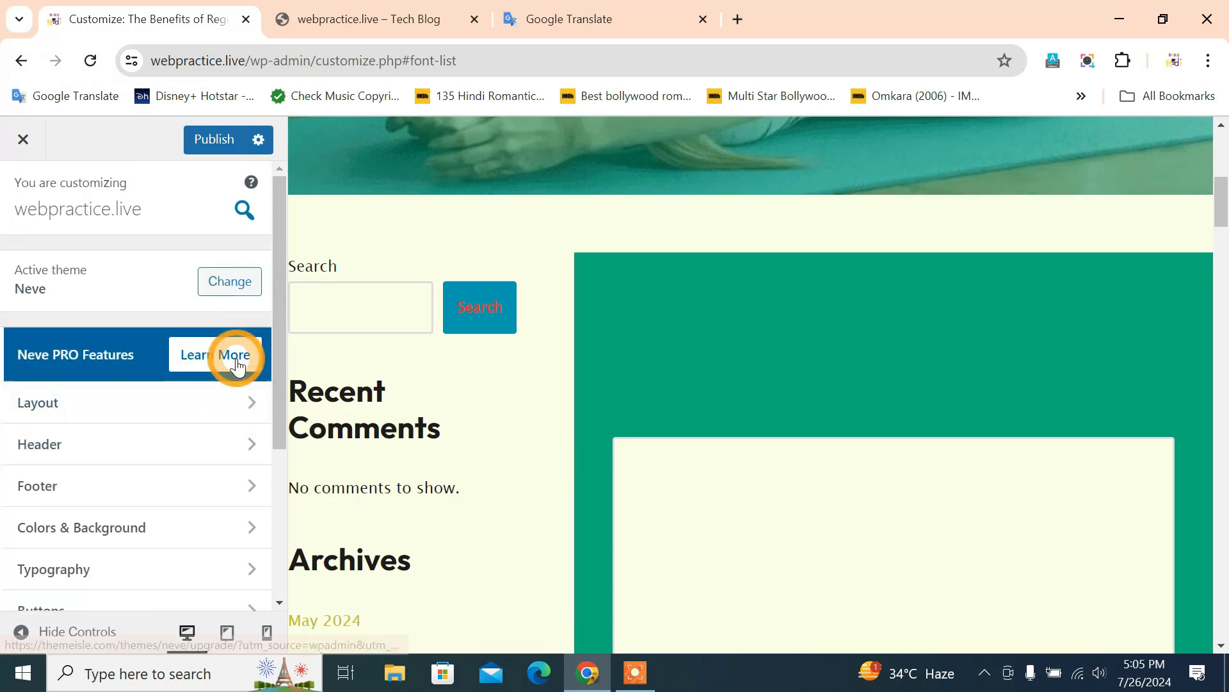
{"action": "left_click", "coordinate": [236, 363]}
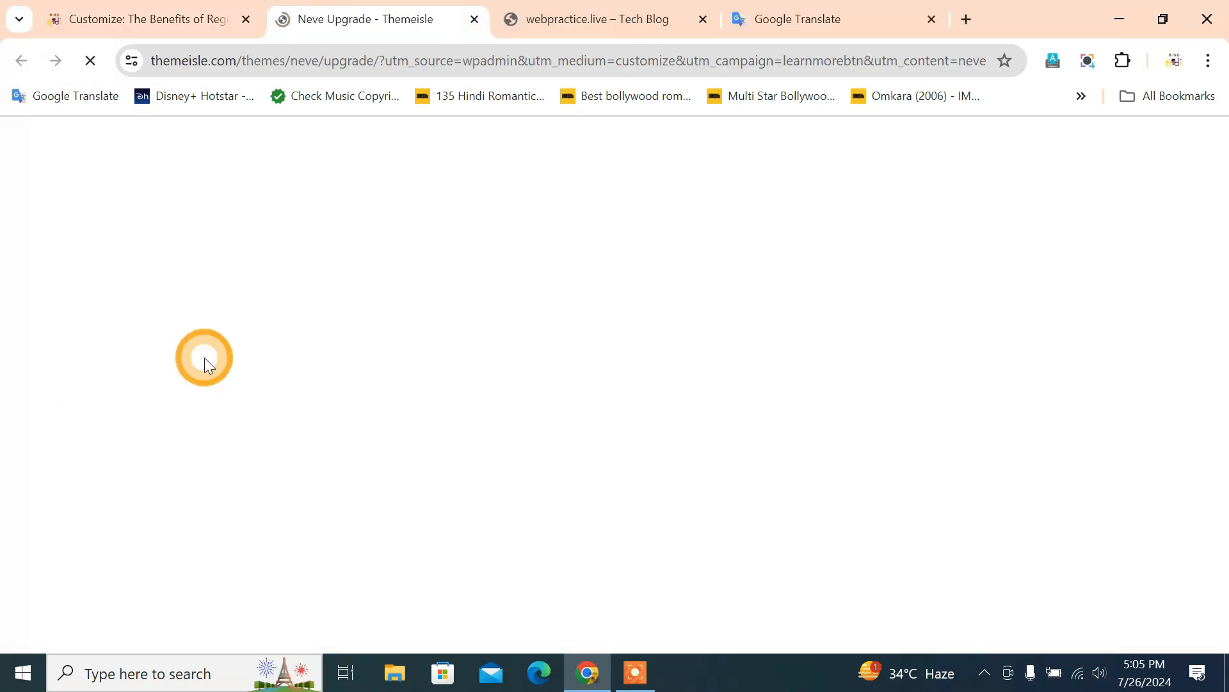
Step: Examine the Neve PRO upgrade page, including the Free and Pro feature comparison and the Blog Booster section
{"action": "scroll", "coordinate": [343, 370], "scroll_direction": "down", "scroll_amount": 15}
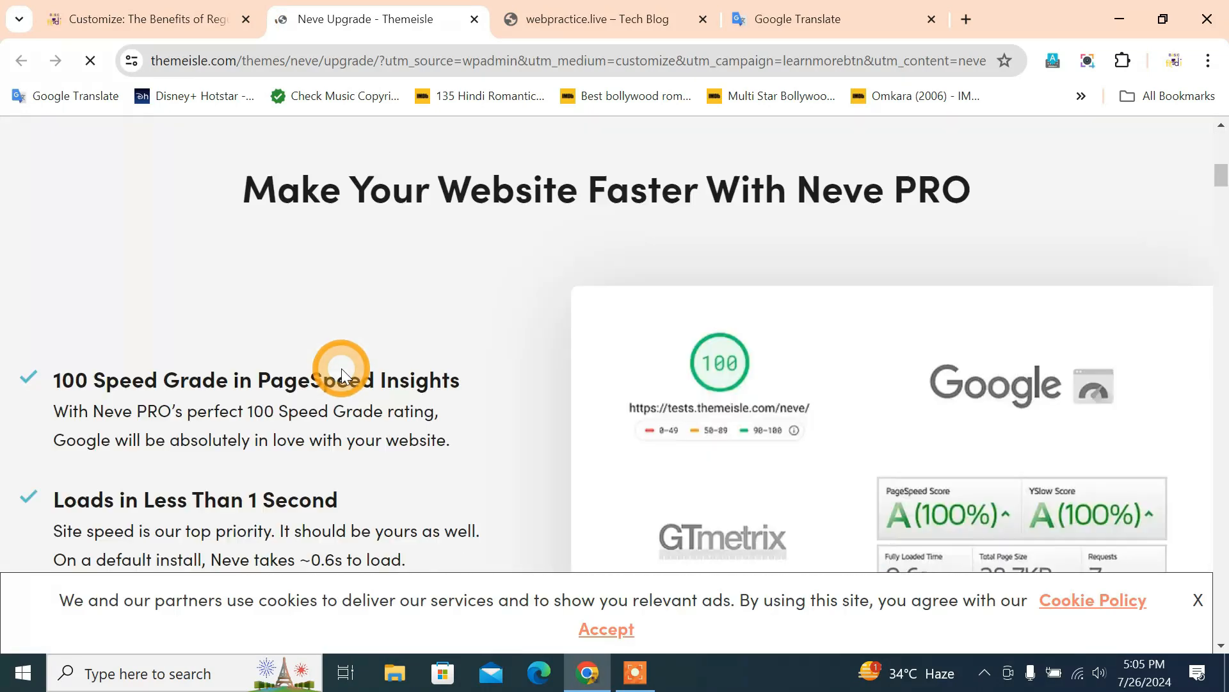
{"action": "scroll", "coordinate": [342, 366], "scroll_direction": "up", "scroll_amount": 3}
{"action": "scroll", "coordinate": [342, 366], "scroll_direction": "down", "scroll_amount": 2}
{"action": "scroll", "coordinate": [340, 363], "scroll_direction": "up", "scroll_amount": 1}
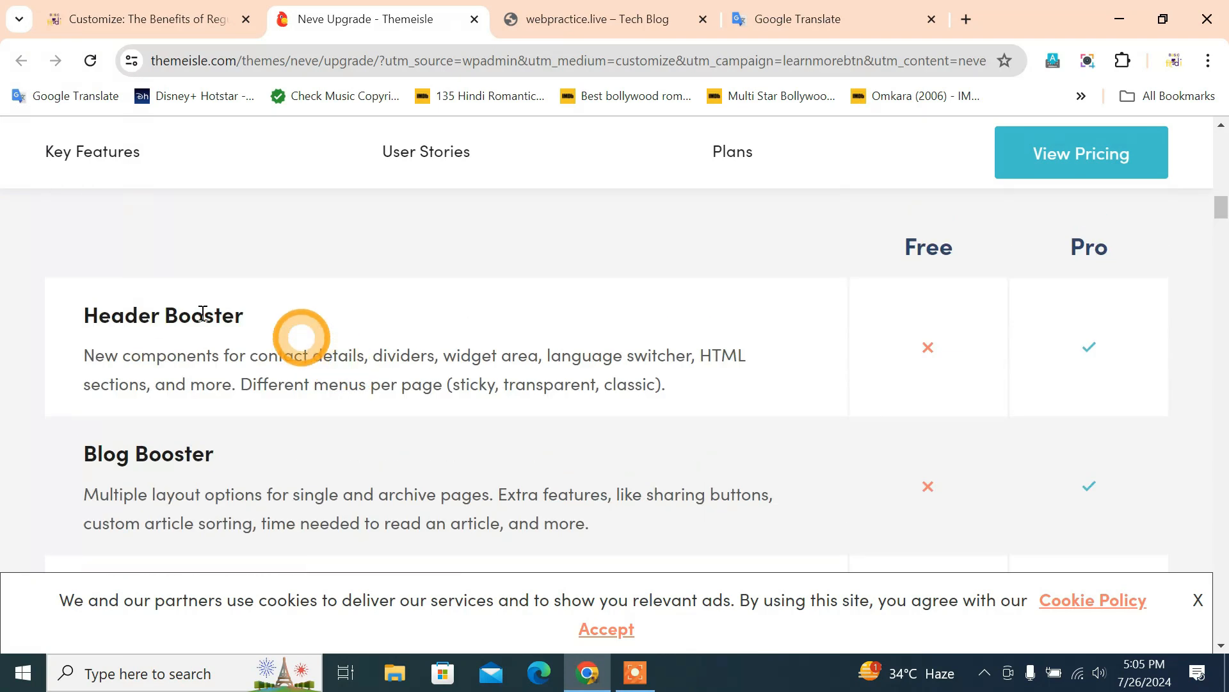
{"action": "scroll", "coordinate": [926, 381], "scroll_direction": "down", "scroll_amount": 1}
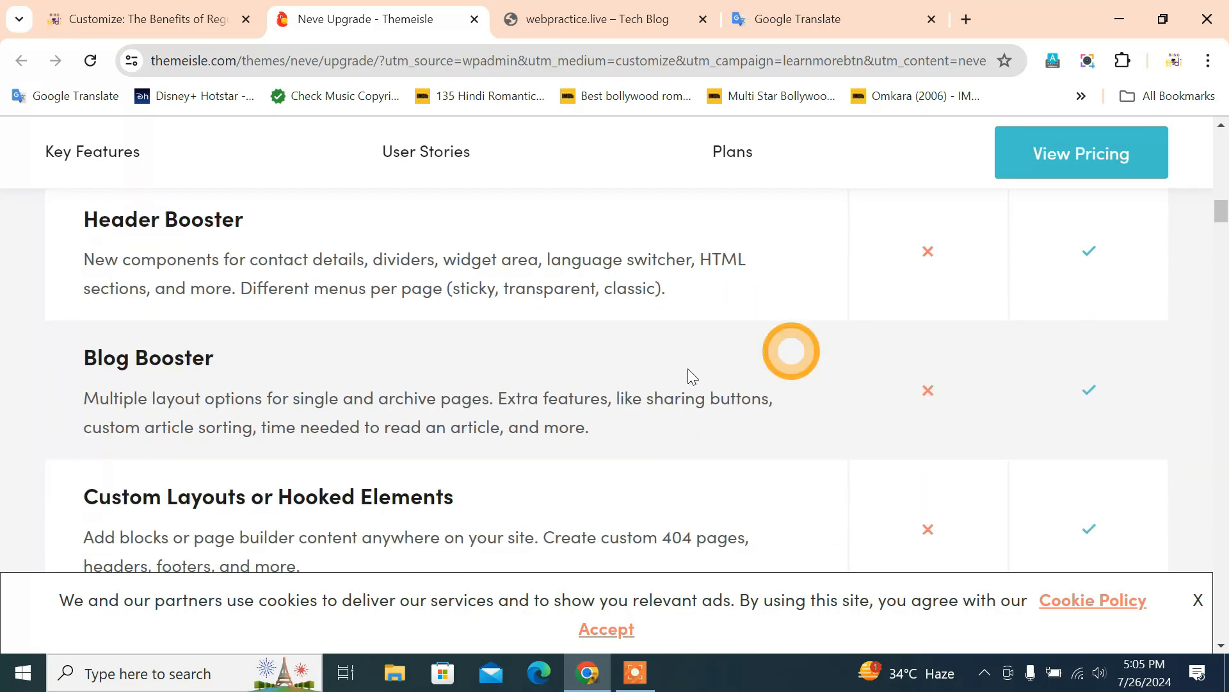
{"action": "scroll", "coordinate": [687, 367], "scroll_direction": "down", "scroll_amount": 3}
{"action": "scroll", "coordinate": [687, 367], "scroll_direction": "up", "scroll_amount": 3}
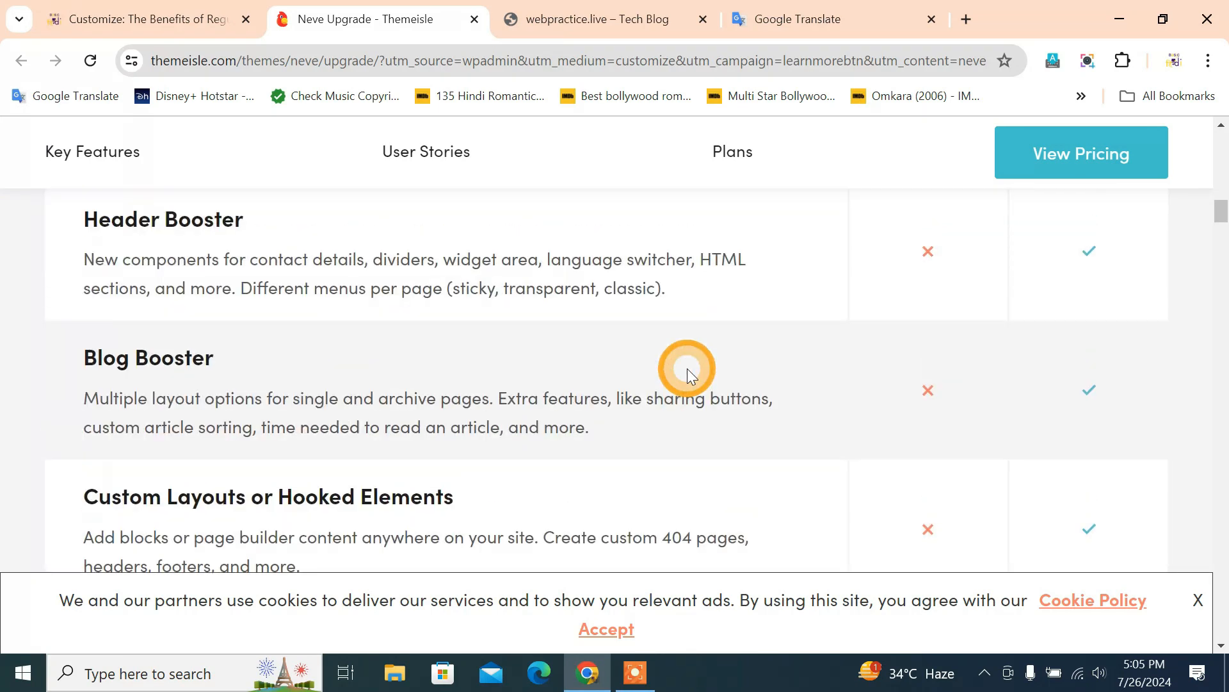
{"action": "scroll", "coordinate": [686, 367], "scroll_direction": "up", "scroll_amount": 2}
{"action": "scroll", "coordinate": [686, 367], "scroll_direction": "down", "scroll_amount": 8}
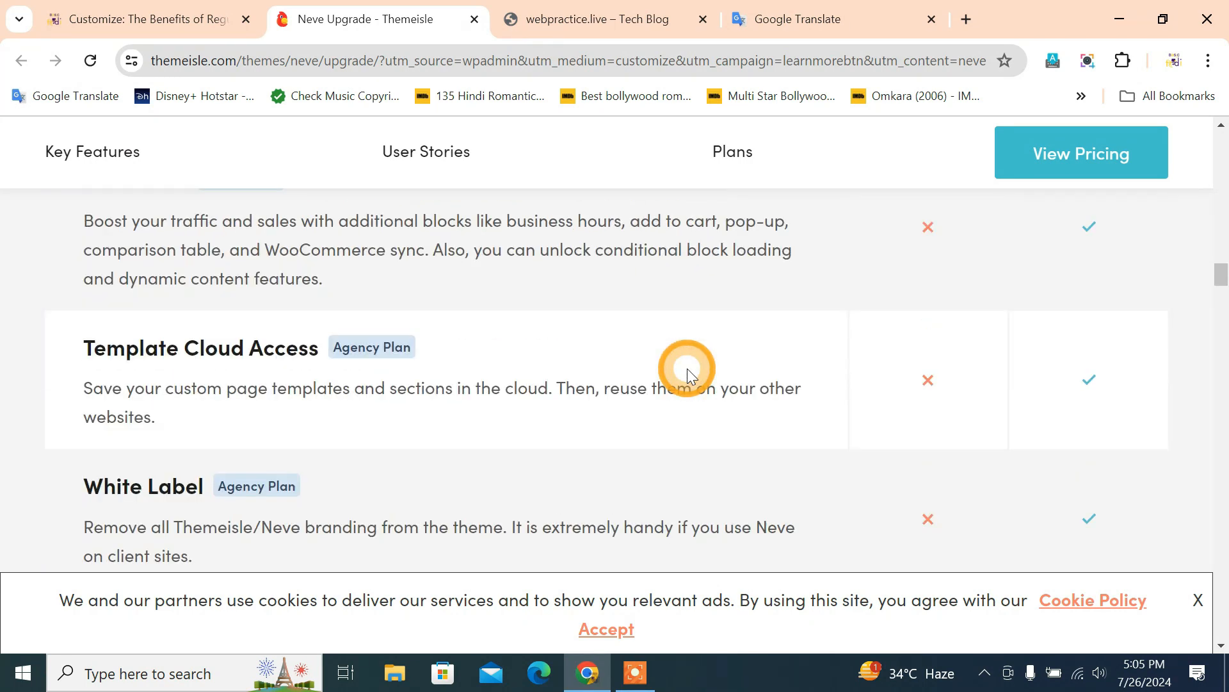
{"action": "scroll", "coordinate": [687, 368], "scroll_direction": "down", "scroll_amount": 10}
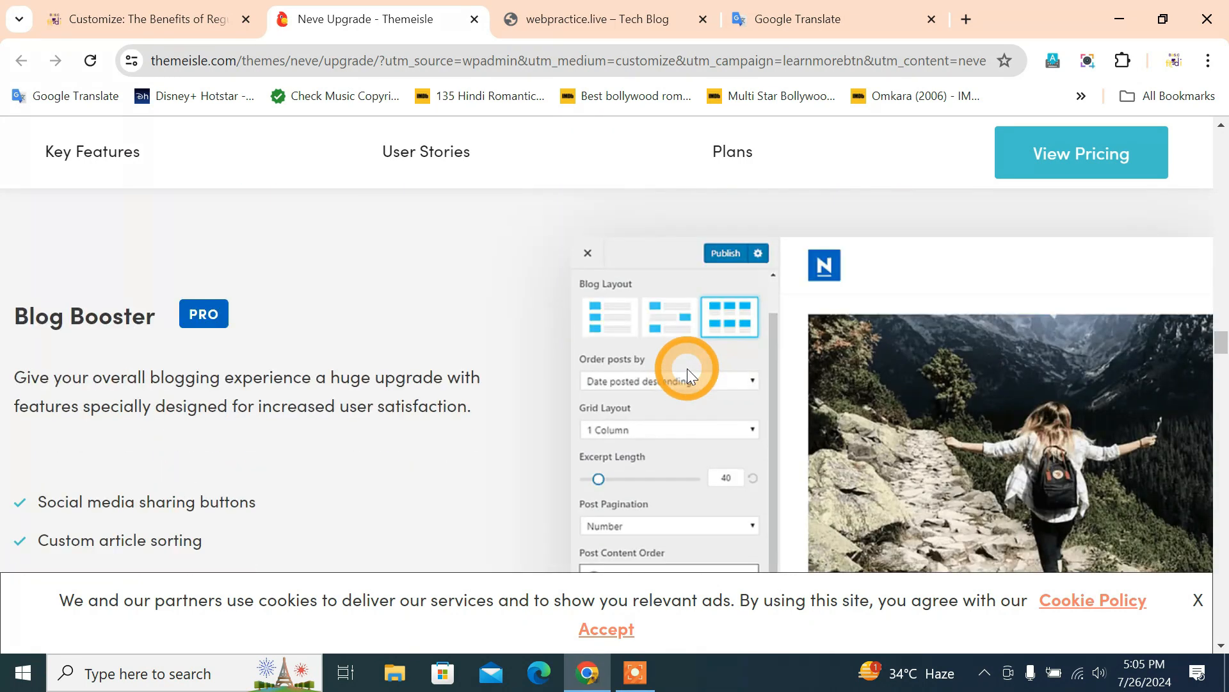
{"action": "scroll", "coordinate": [686, 367], "scroll_direction": "down", "scroll_amount": 10}
{"action": "scroll", "coordinate": [686, 368], "scroll_direction": "down", "scroll_amount": 5}
Step: Return to the Neve customizer and publish the theme changes
{"action": "left_click", "coordinate": [152, 19]}
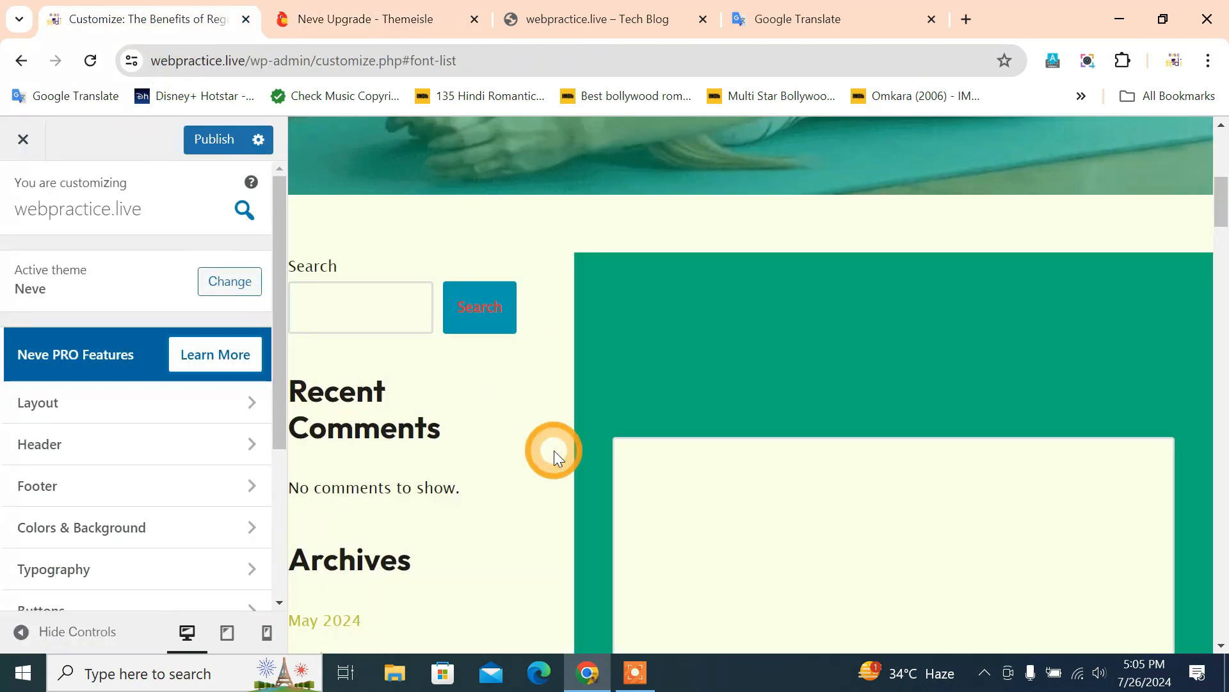
{"action": "scroll", "coordinate": [554, 451], "scroll_direction": "up", "scroll_amount": 2}
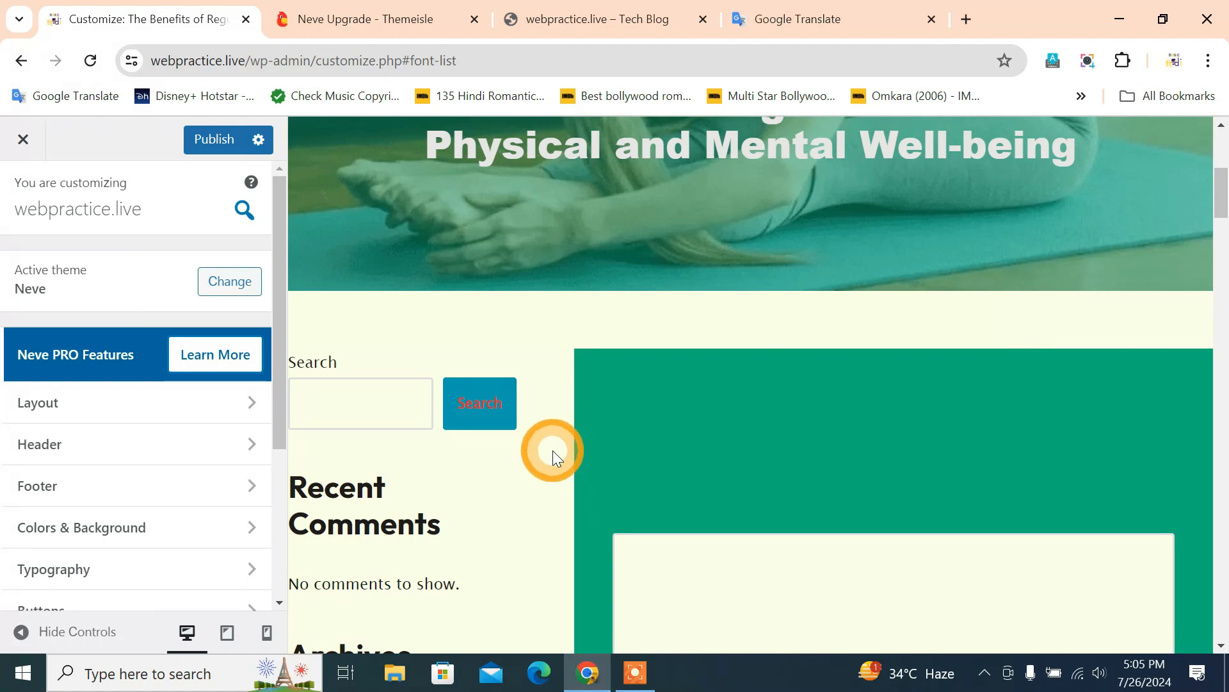
{"action": "scroll", "coordinate": [545, 453], "scroll_direction": "up", "scroll_amount": 4}
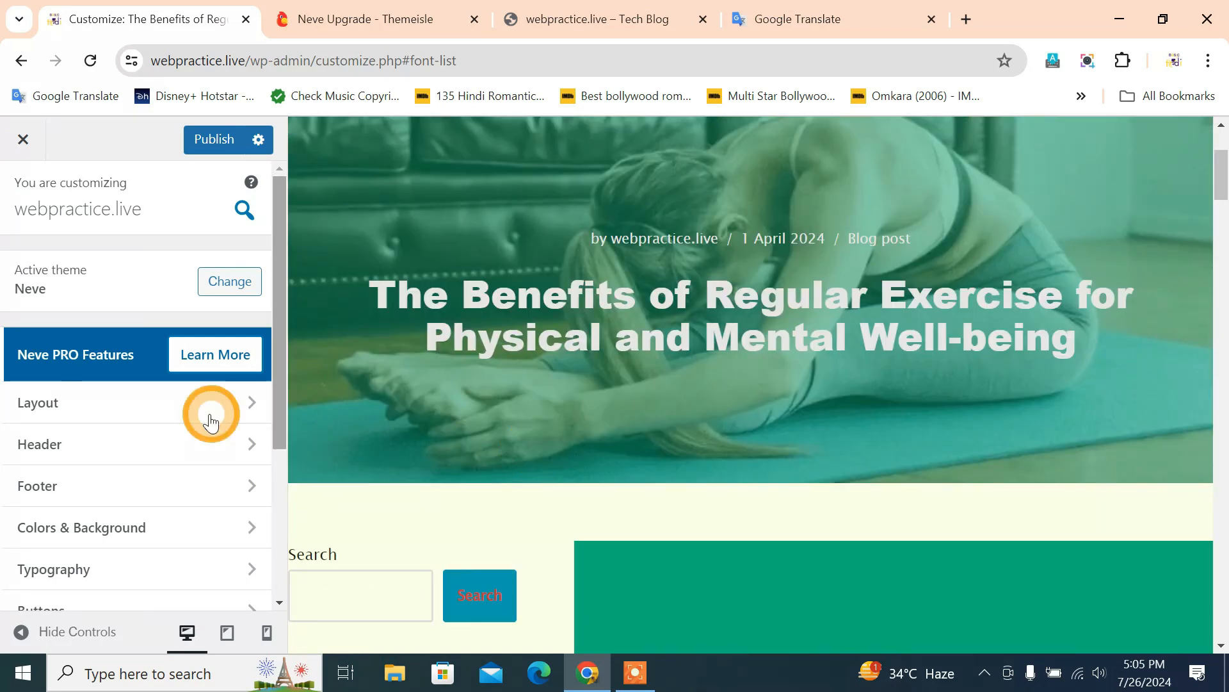
{"action": "scroll", "coordinate": [192, 417], "scroll_direction": "down", "scroll_amount": 3}
{"action": "scroll", "coordinate": [187, 417], "scroll_direction": "up", "scroll_amount": 2}
{"action": "left_click", "coordinate": [208, 143]}
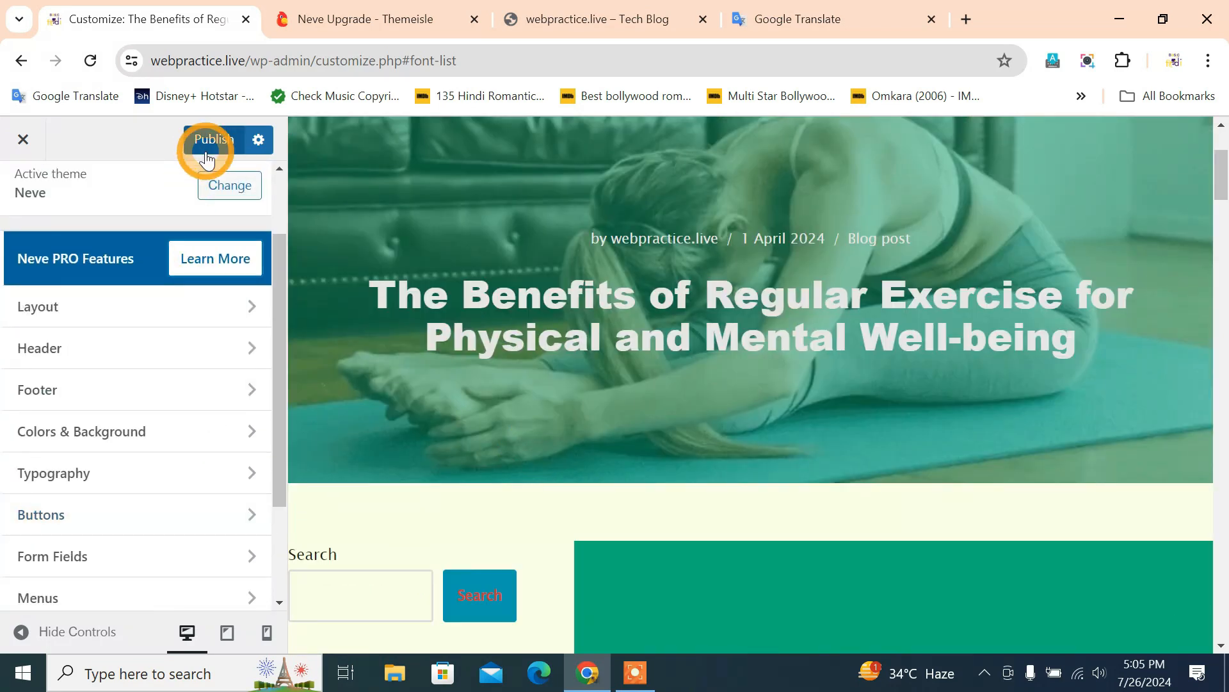
Step: Reload the live webpractice.live site, delete its cache and review the customized homepage
{"action": "left_click", "coordinate": [575, 15]}
{"action": "left_click", "coordinate": [90, 60]}
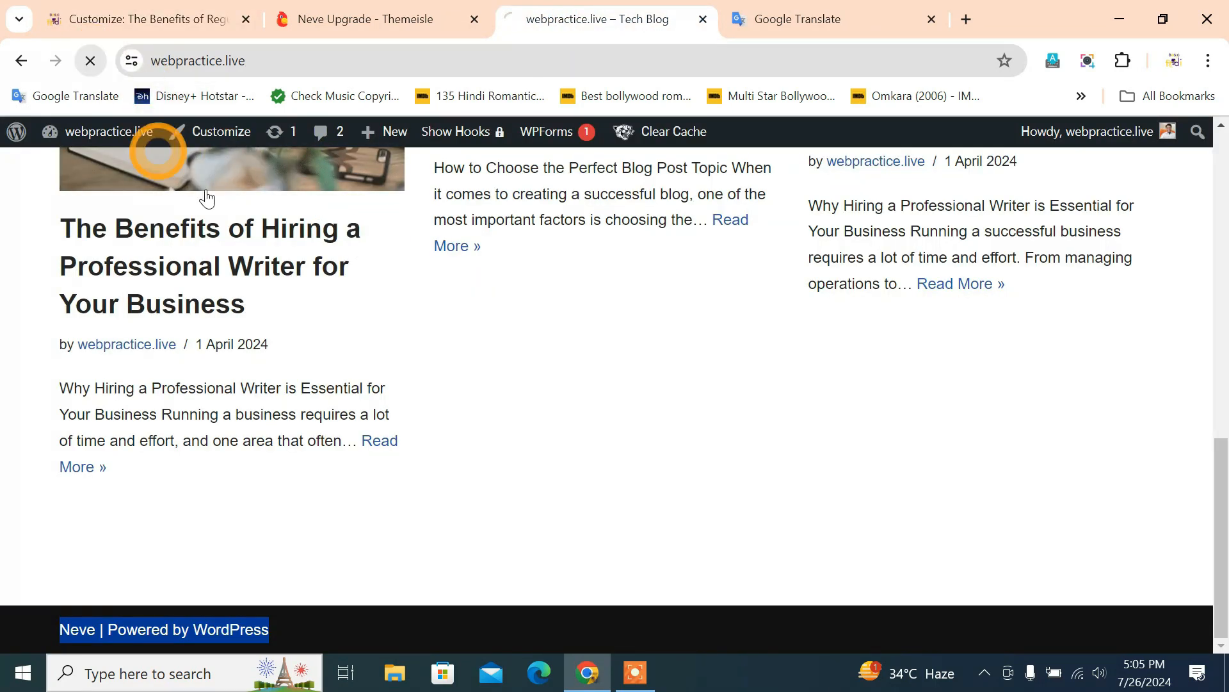
{"action": "scroll", "coordinate": [382, 381], "scroll_direction": "up", "scroll_amount": 15}
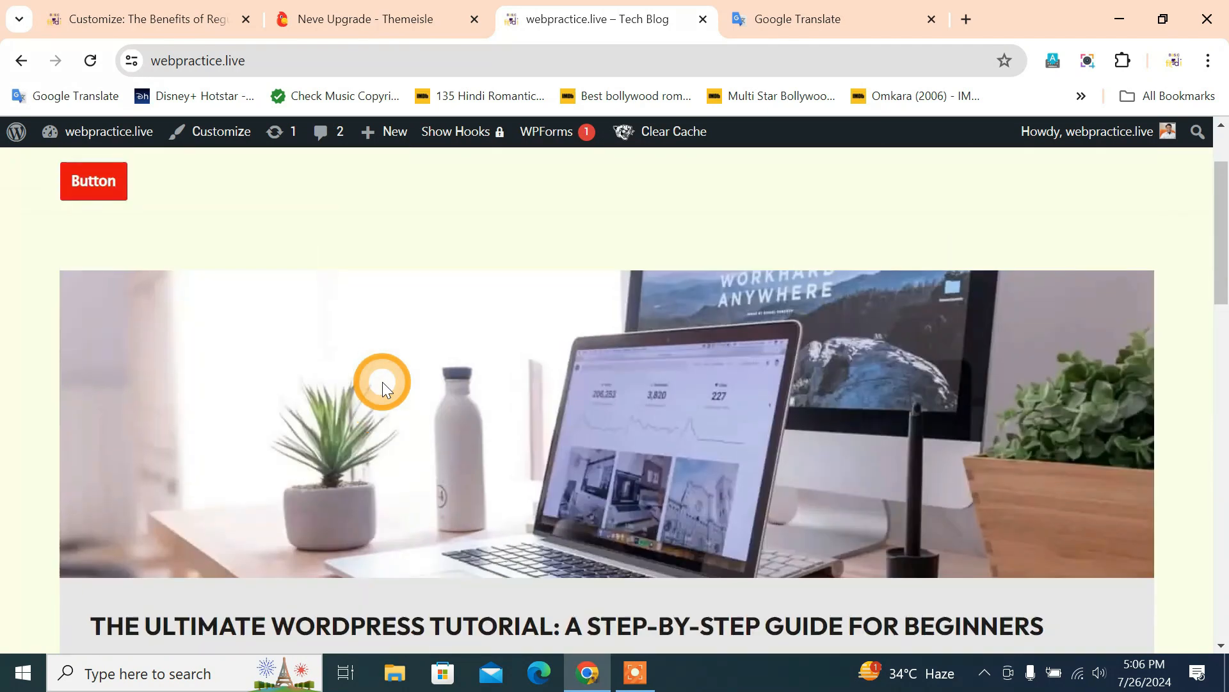
{"action": "mouse_move", "coordinate": [680, 130]}
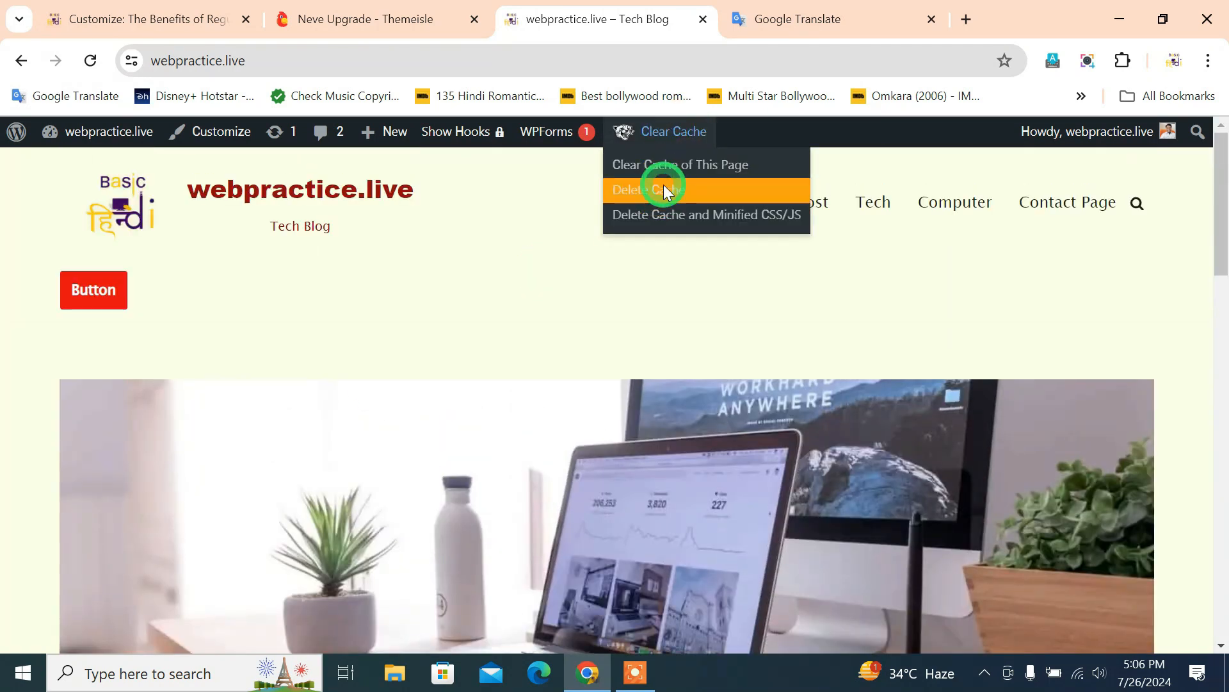
{"action": "left_click", "coordinate": [663, 186]}
{"action": "scroll", "coordinate": [452, 325], "scroll_direction": "down", "scroll_amount": 10}
{"action": "scroll", "coordinate": [452, 325], "scroll_direction": "down", "scroll_amount": 5}
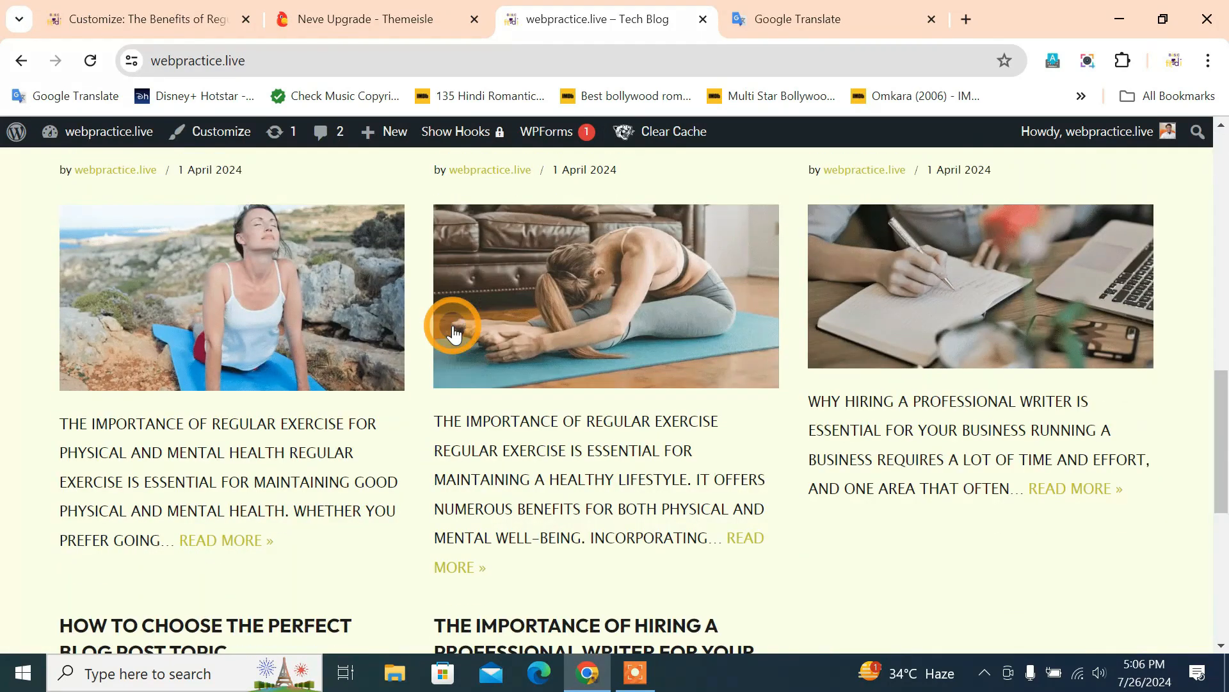
Step: Return to the customizer and review the list of Neve option sections, from Layout to Additional CSS
{"action": "left_click", "coordinate": [195, 9]}
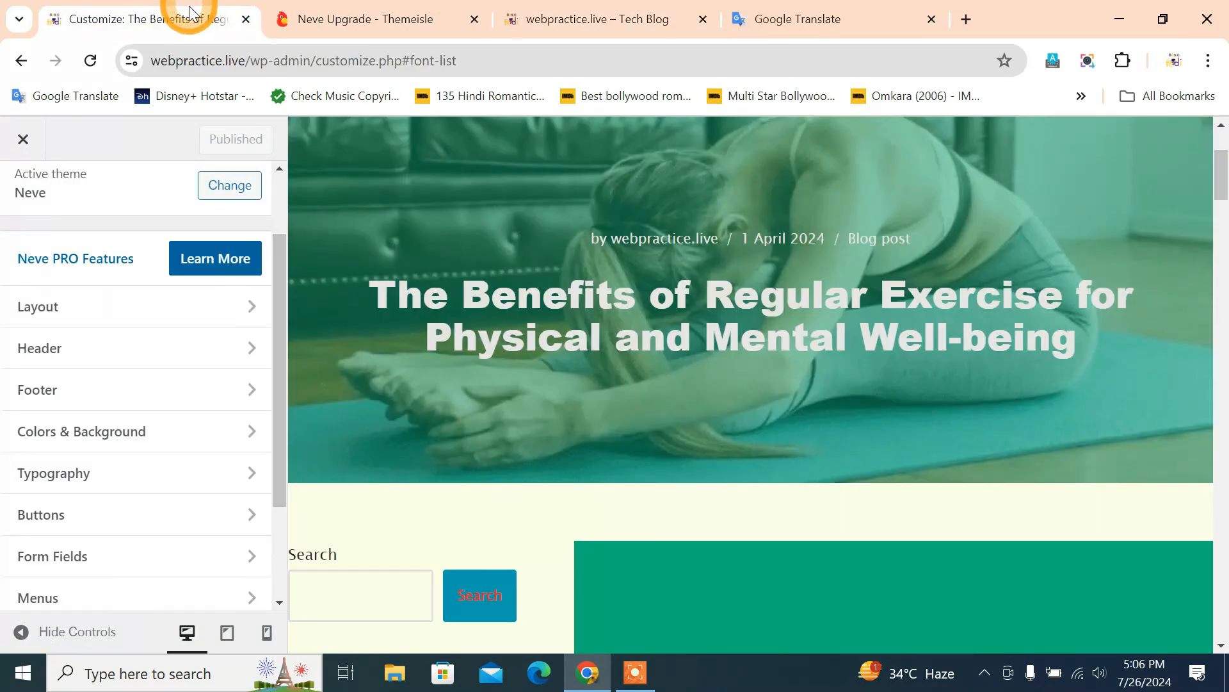
{"action": "scroll", "coordinate": [191, 449], "scroll_direction": "up", "scroll_amount": 1}
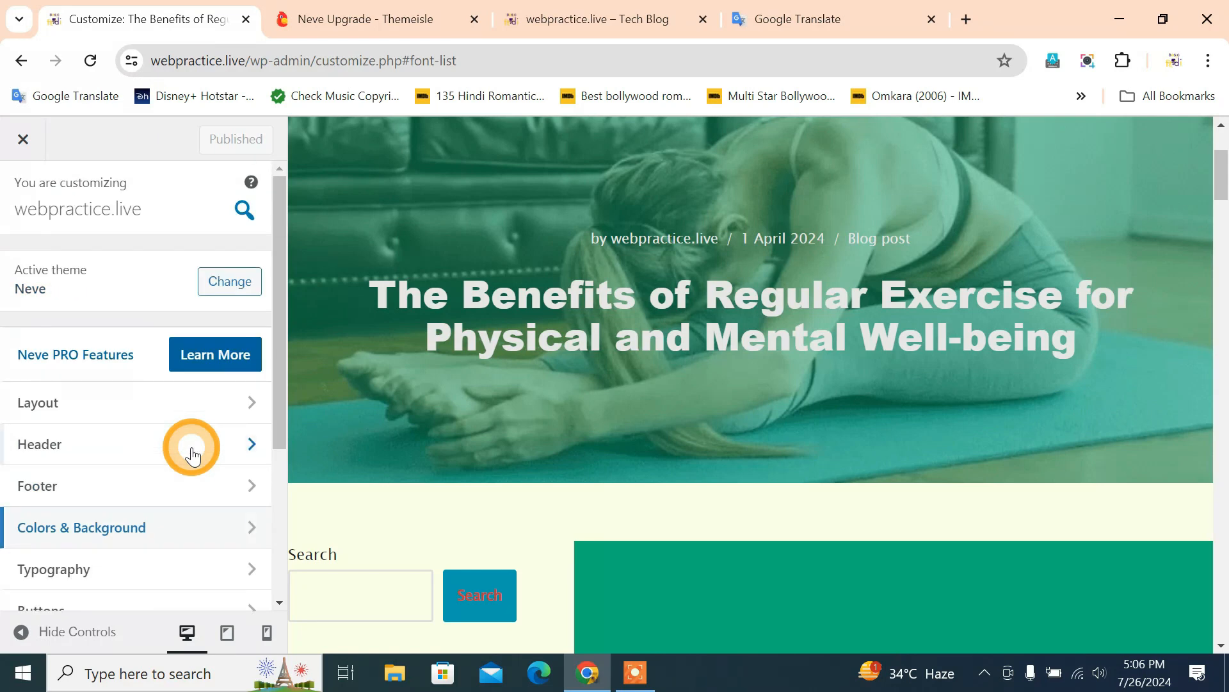
{"action": "scroll", "coordinate": [192, 454], "scroll_direction": "down", "scroll_amount": 1}
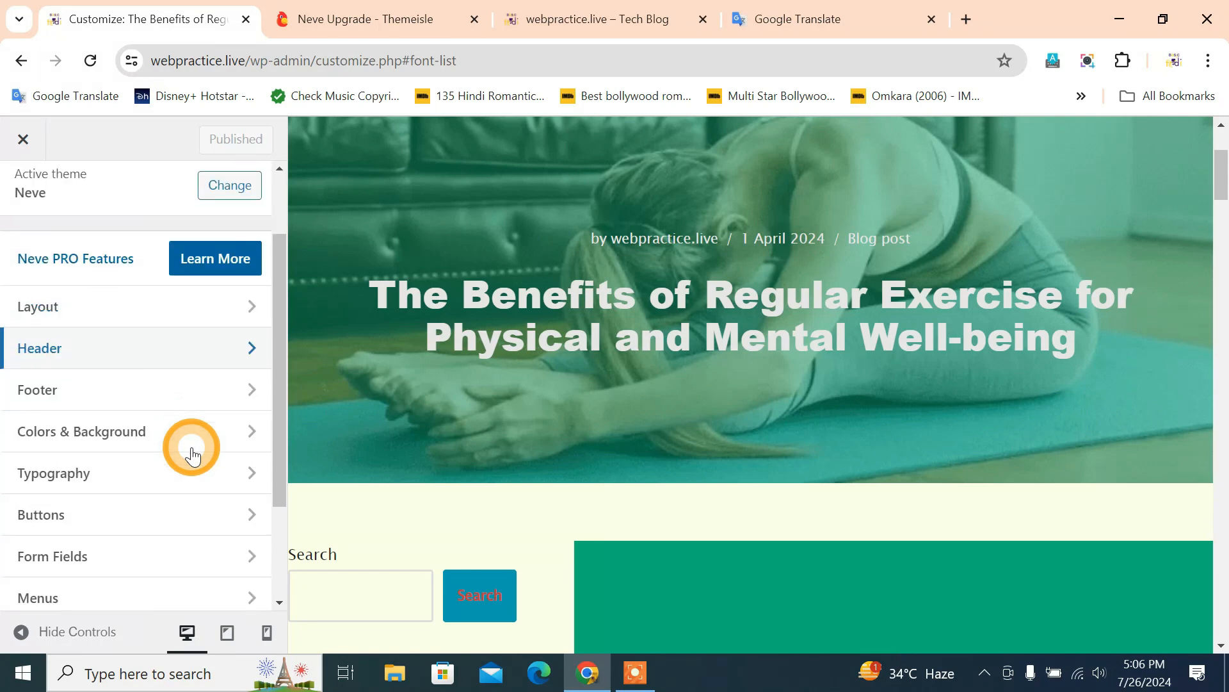
{"action": "scroll", "coordinate": [191, 454], "scroll_direction": "down", "scroll_amount": 1}
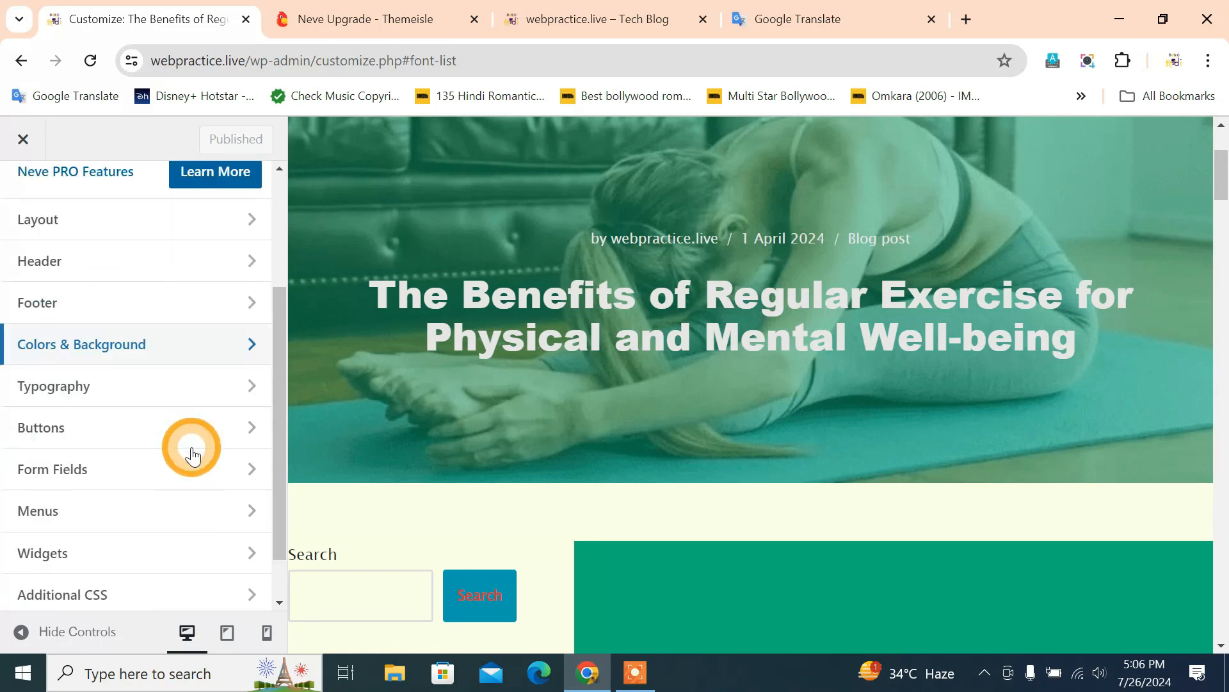
{"action": "scroll", "coordinate": [211, 486], "scroll_direction": "down", "scroll_amount": 1}
{"action": "scroll", "coordinate": [214, 493], "scroll_direction": "down", "scroll_amount": 1}
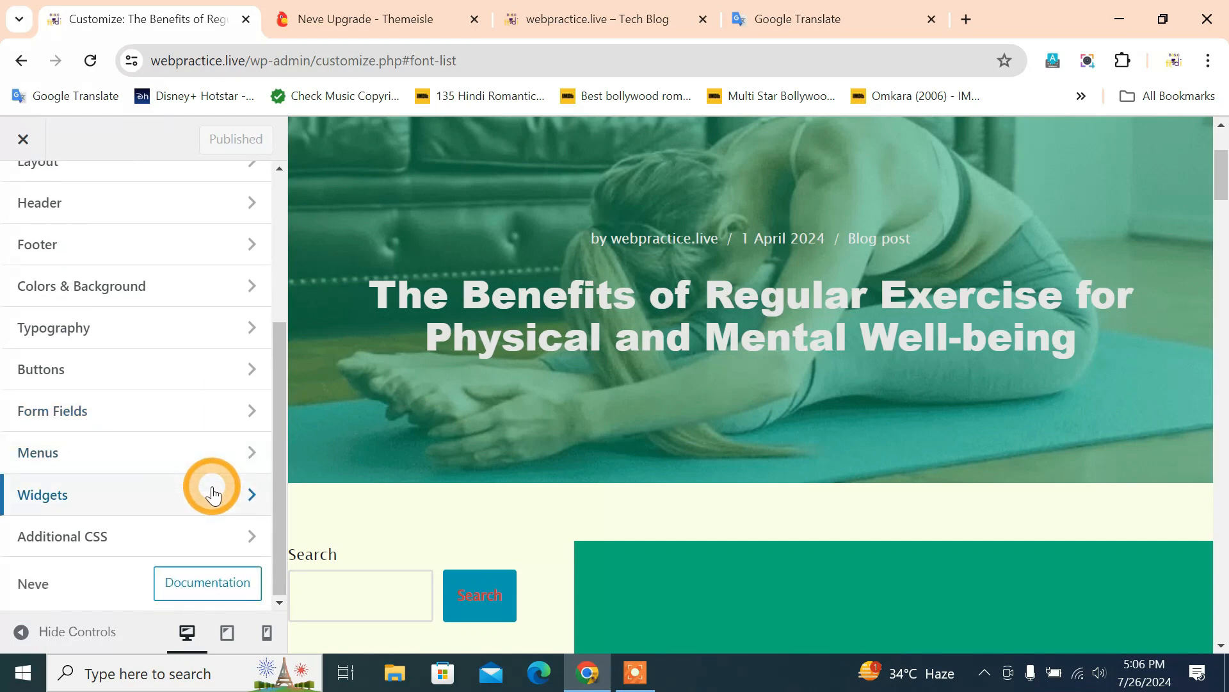